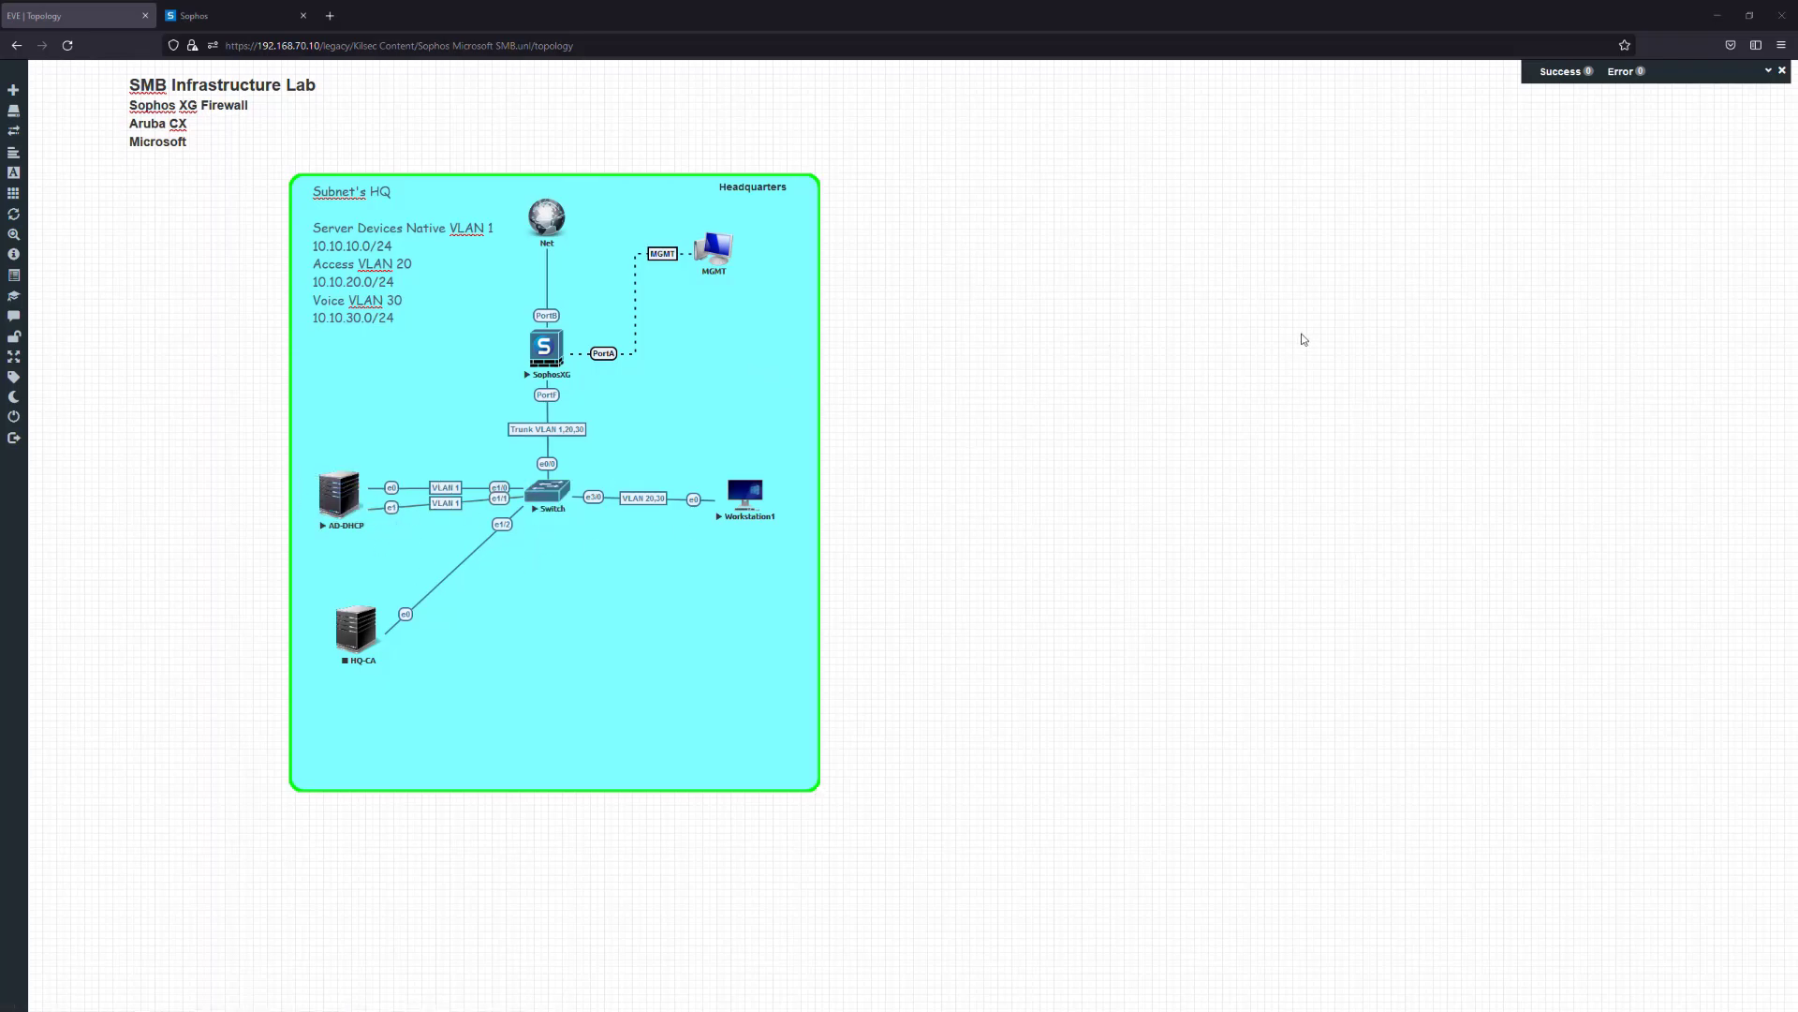
Start a new node on the canvas from the Sophos XG template
drag(1456, 218, 1514, 312)
right_click(1028, 344)
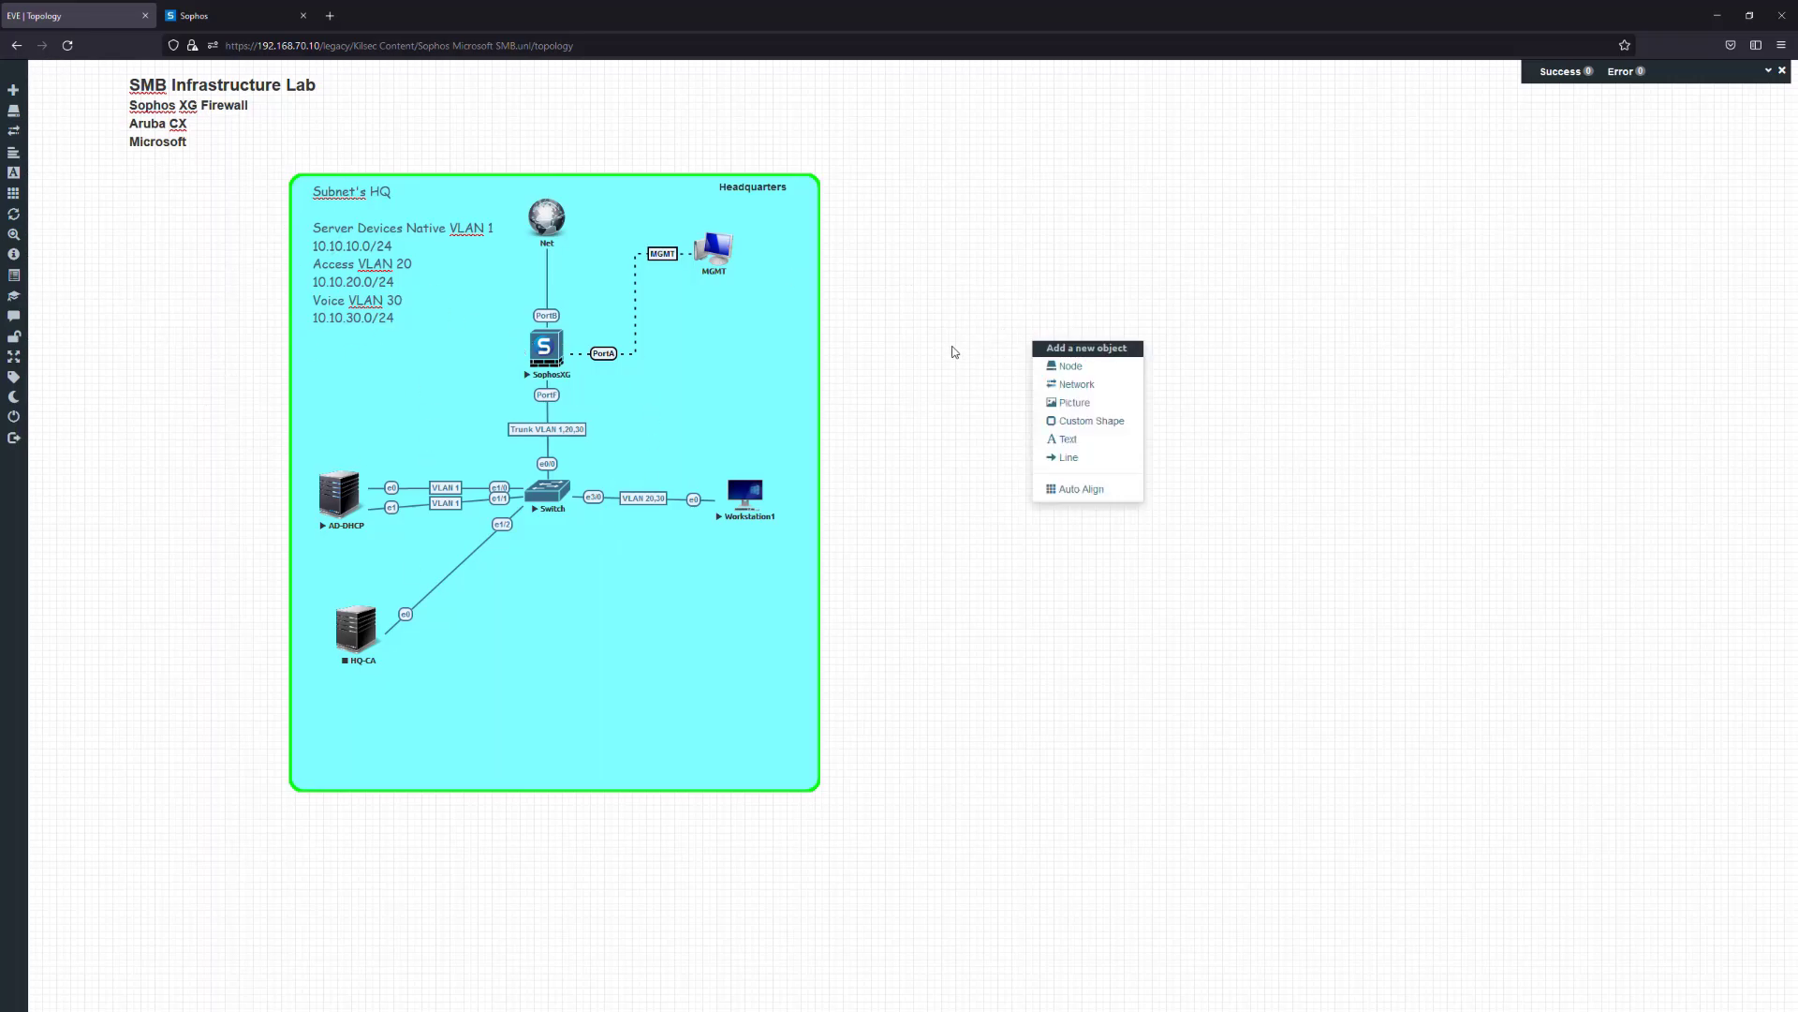
click(1077, 379)
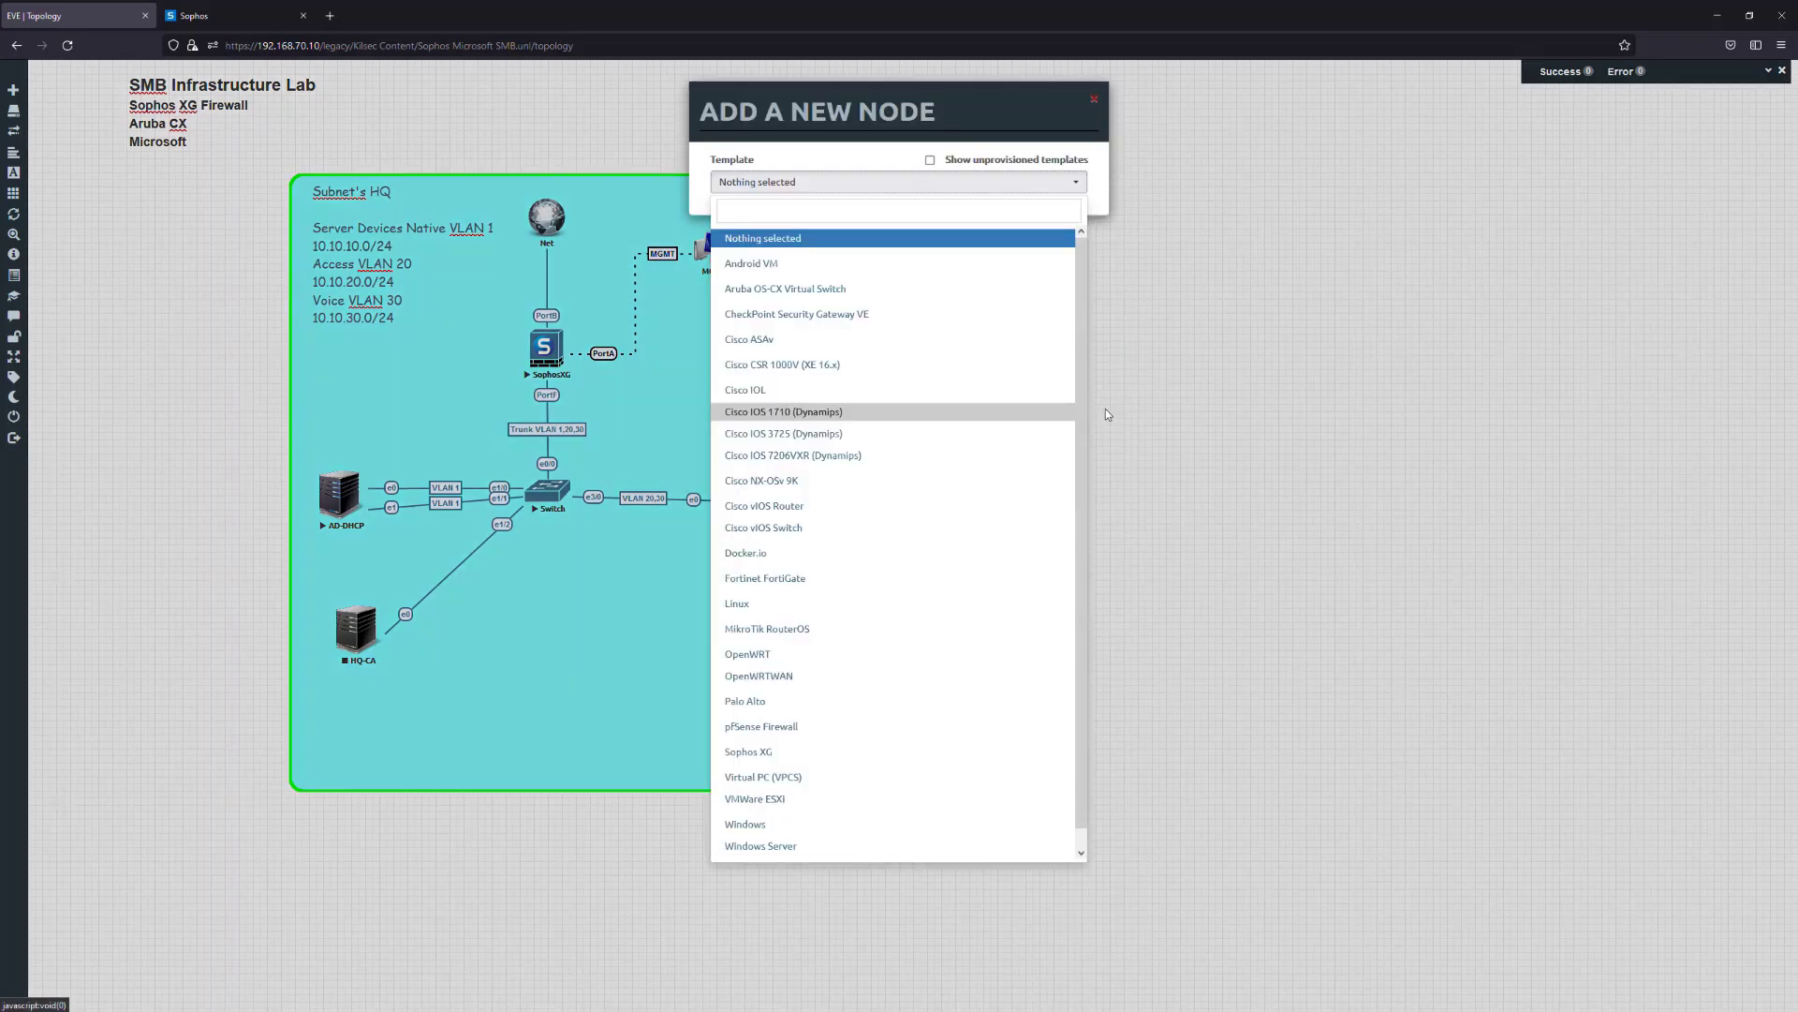
scroll(969, 574, down, 1)
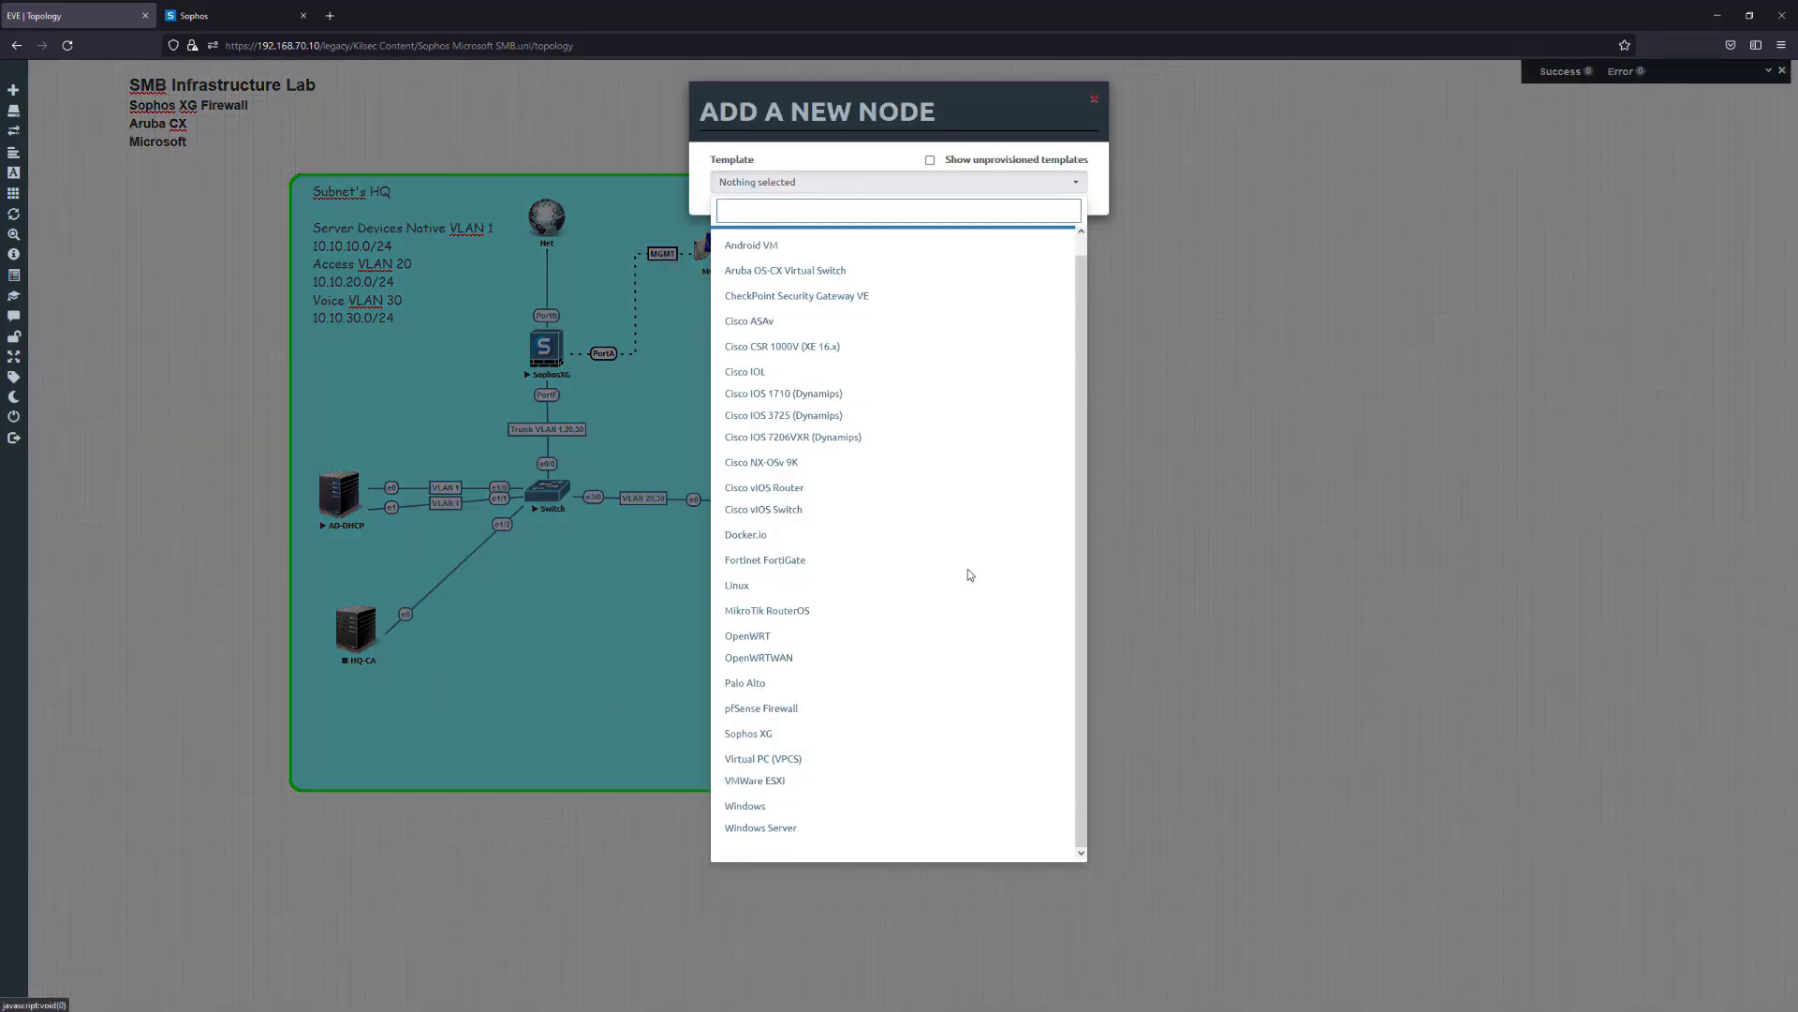
click(828, 734)
Give the Sophos XG node 4 CPUs, 4096 MB RAM and the Sophos_fw.png icon, and save it
drag(740, 489, 682, 499)
text(4)
key(Tab)
text(409)
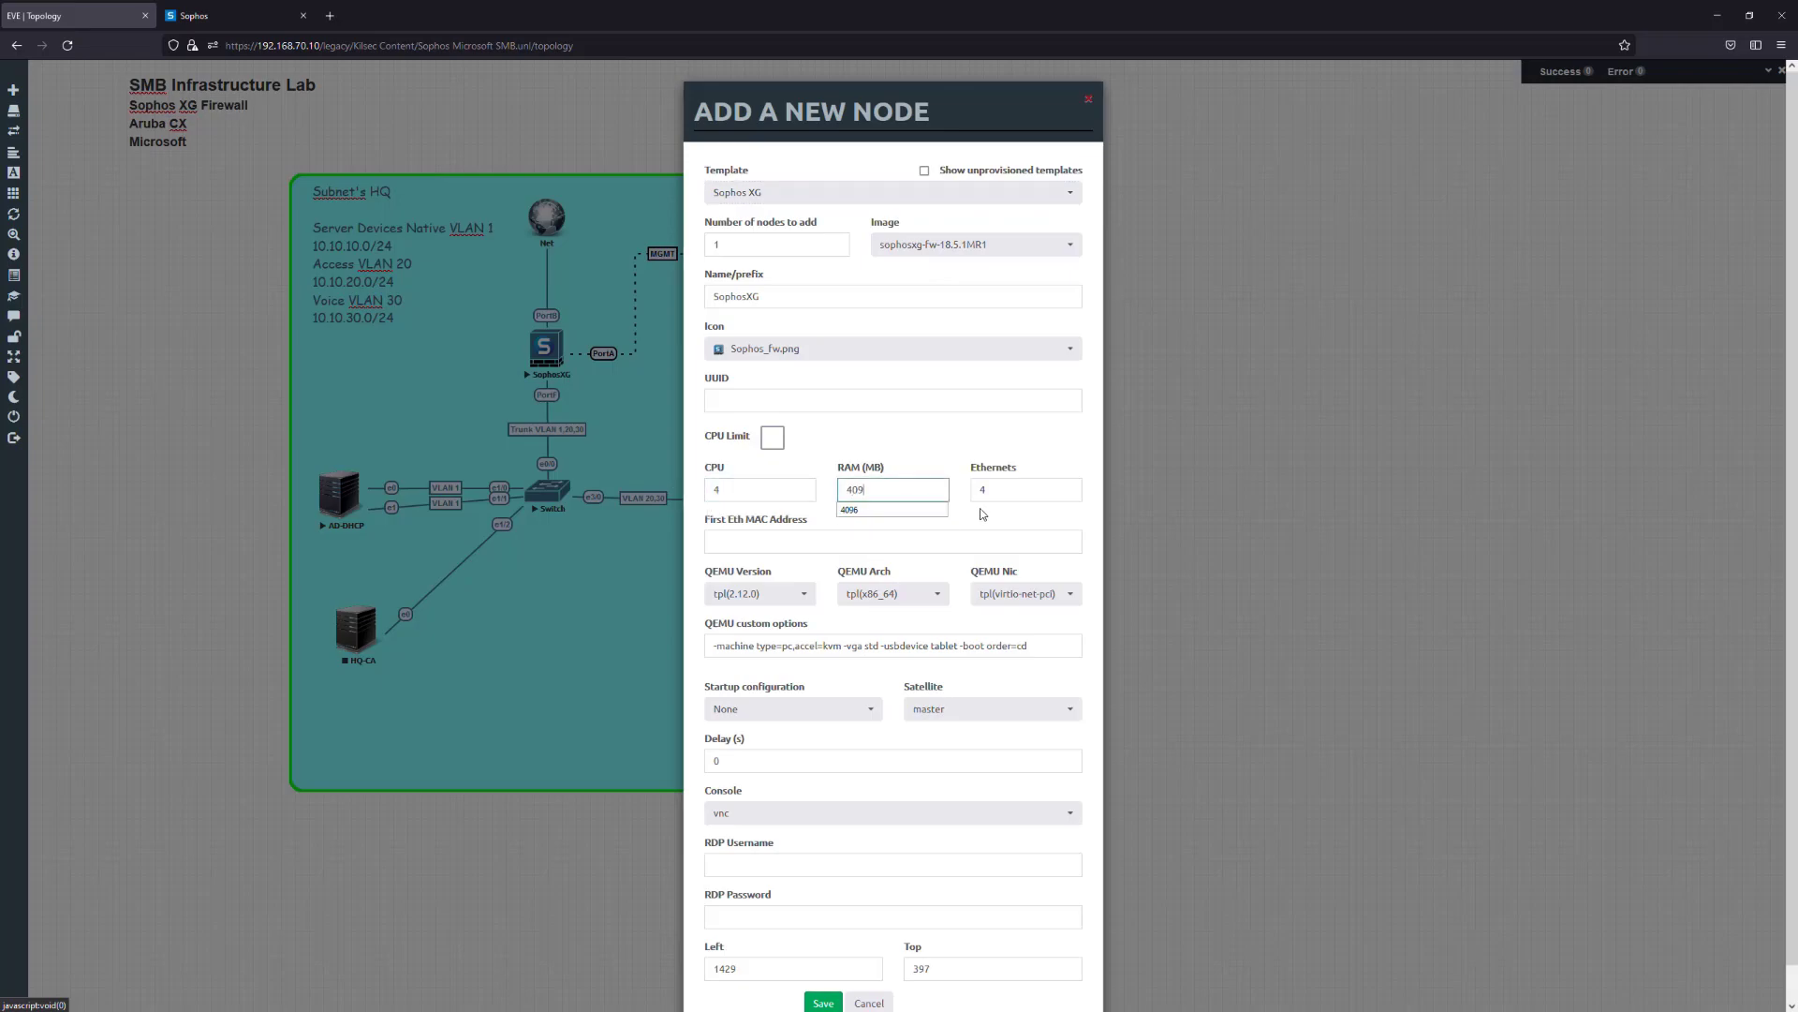
click(996, 520)
scroll(970, 566, down, 2)
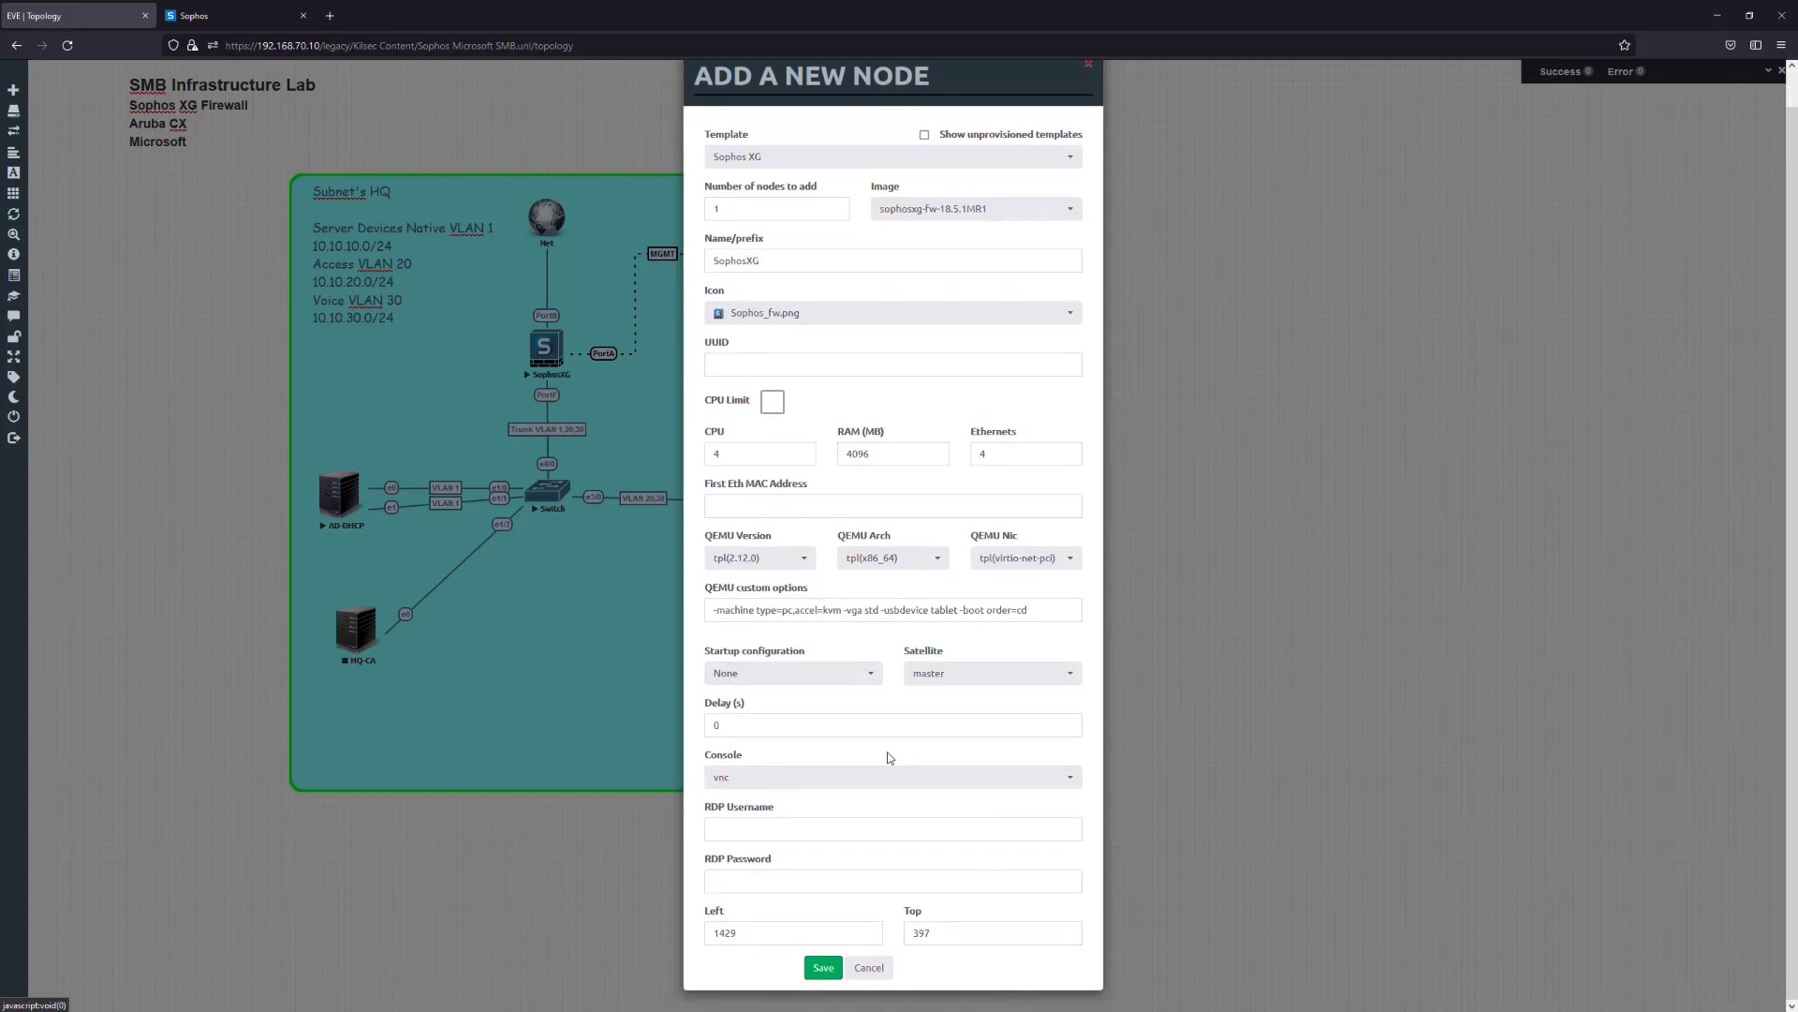
click(751, 313)
click(751, 315)
click(824, 967)
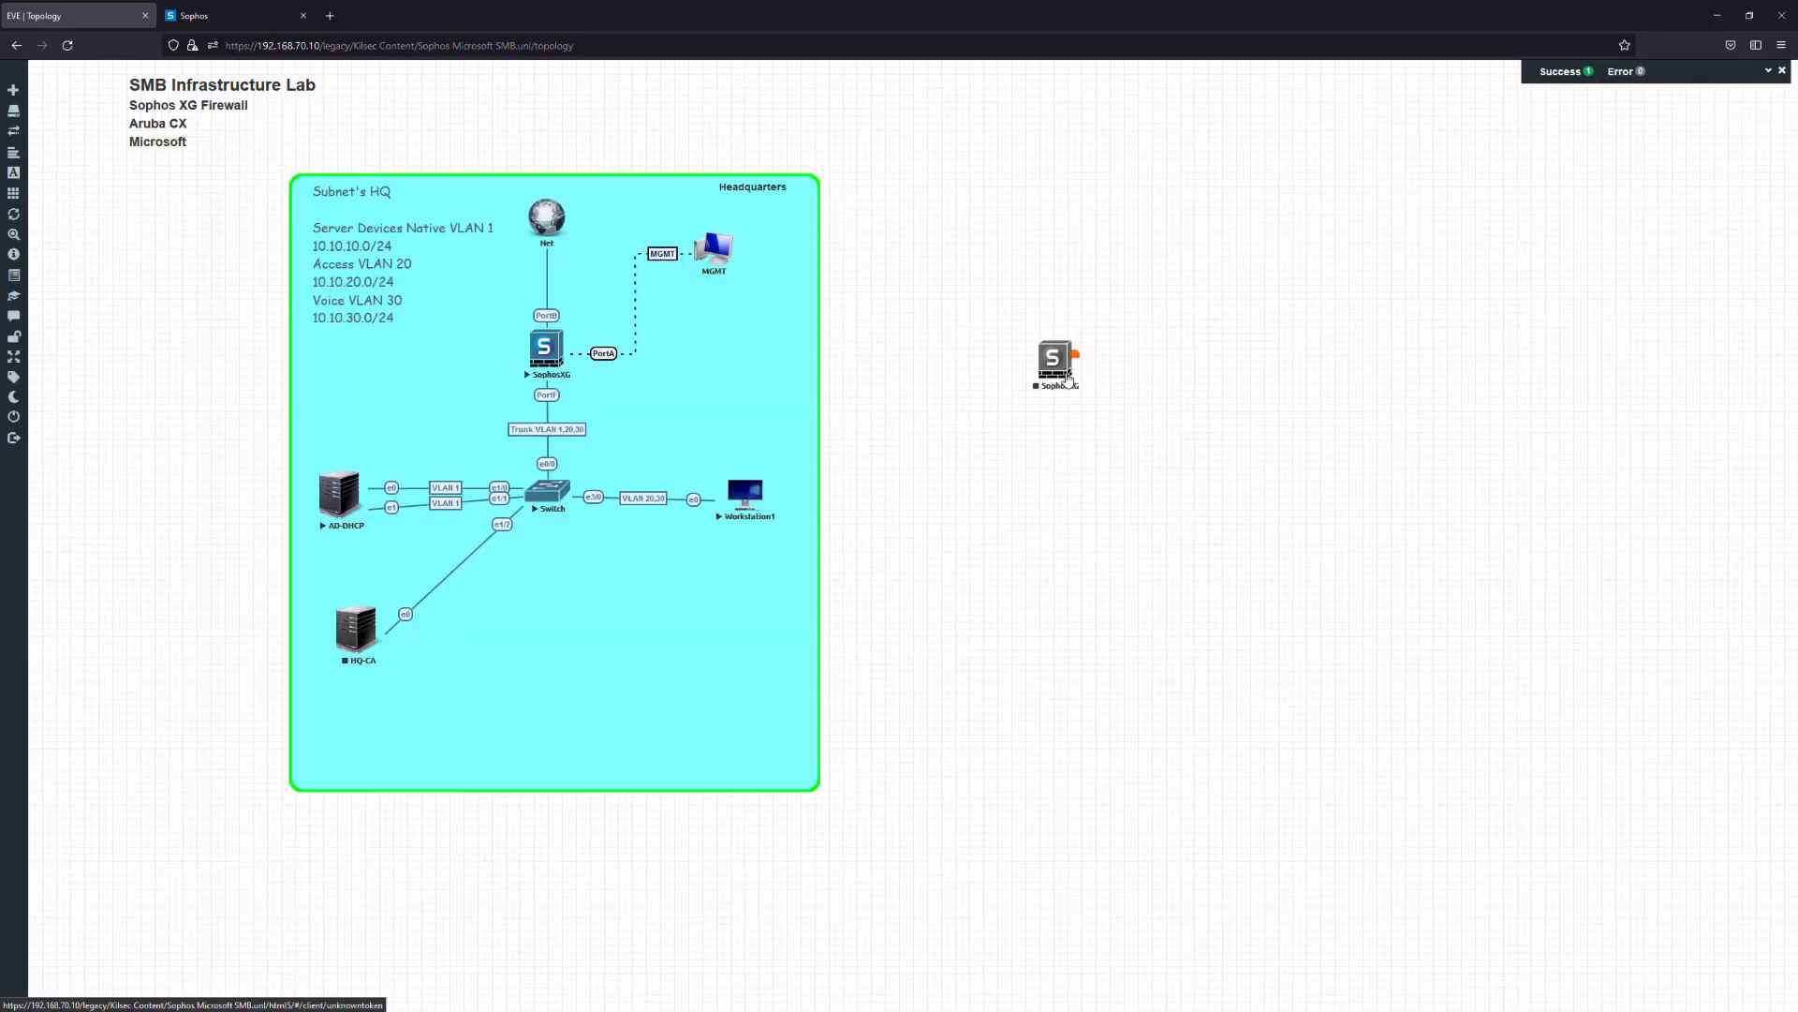
Link the Net cloud to SophosXG PortB and MGMT to PortA, then shift the node right
drag(1348, 271, 1316, 213)
drag(571, 214, 1316, 204)
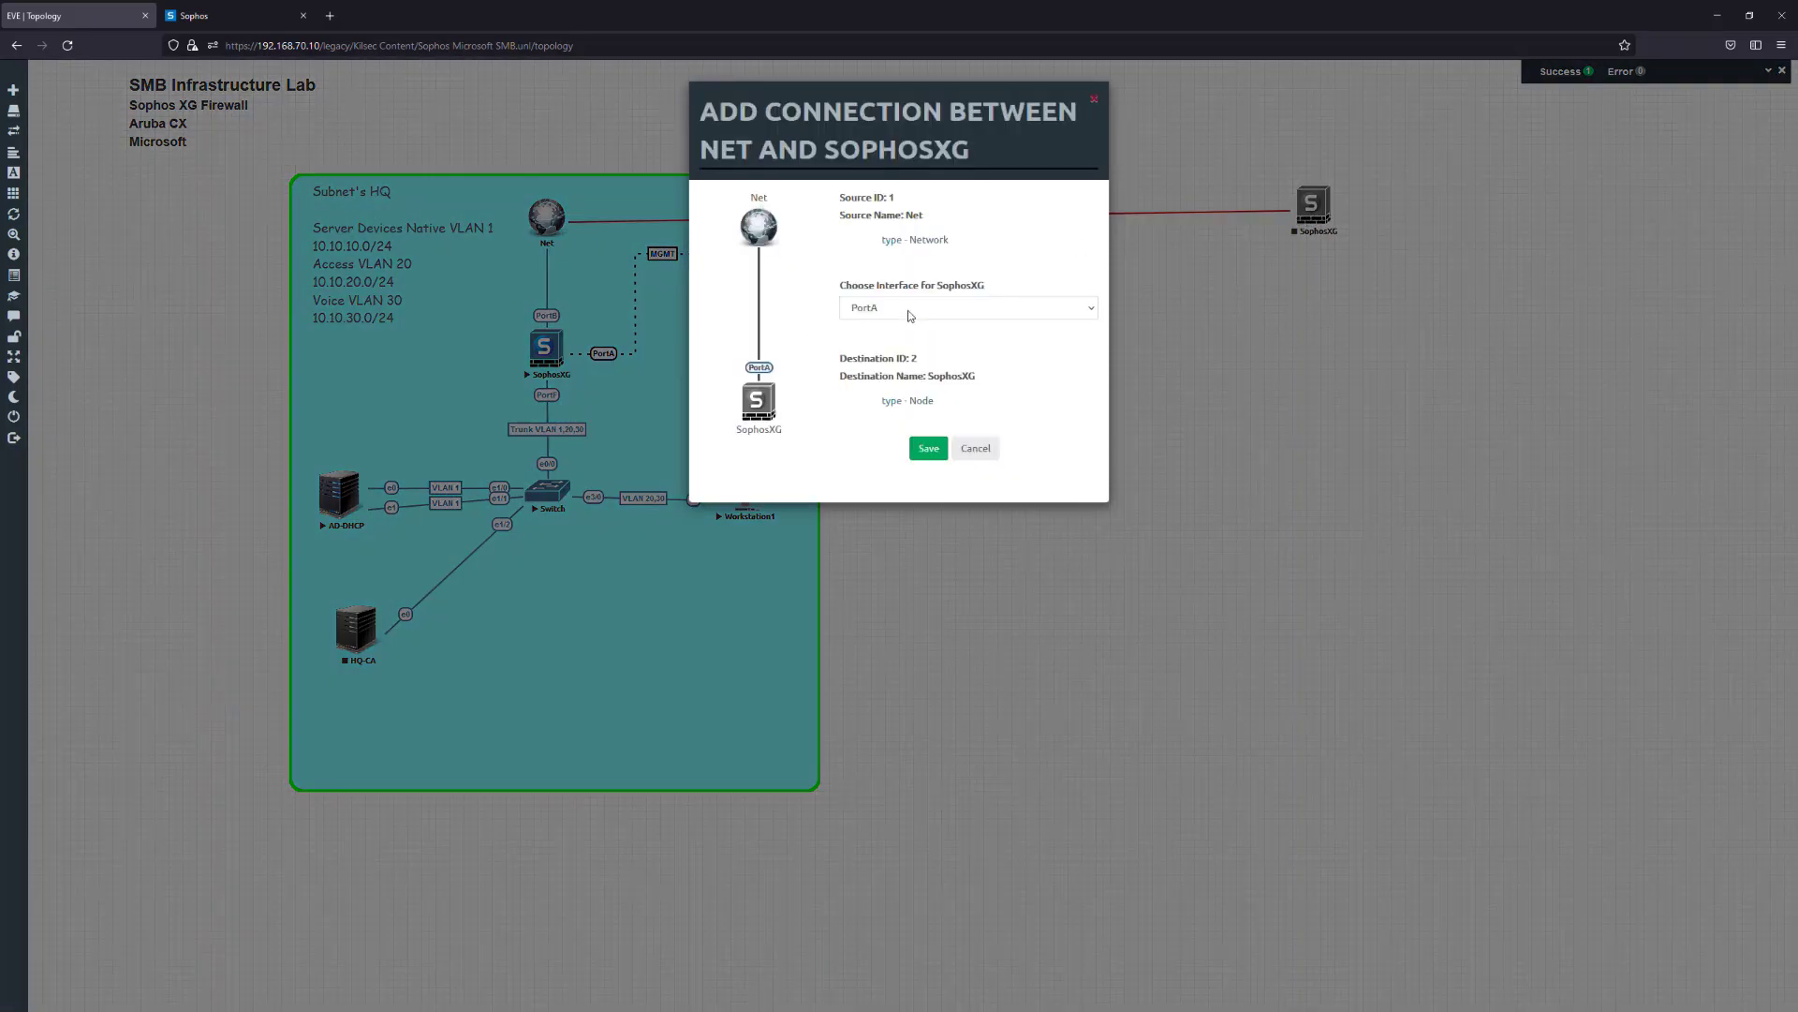
click(923, 308)
click(856, 349)
click(927, 449)
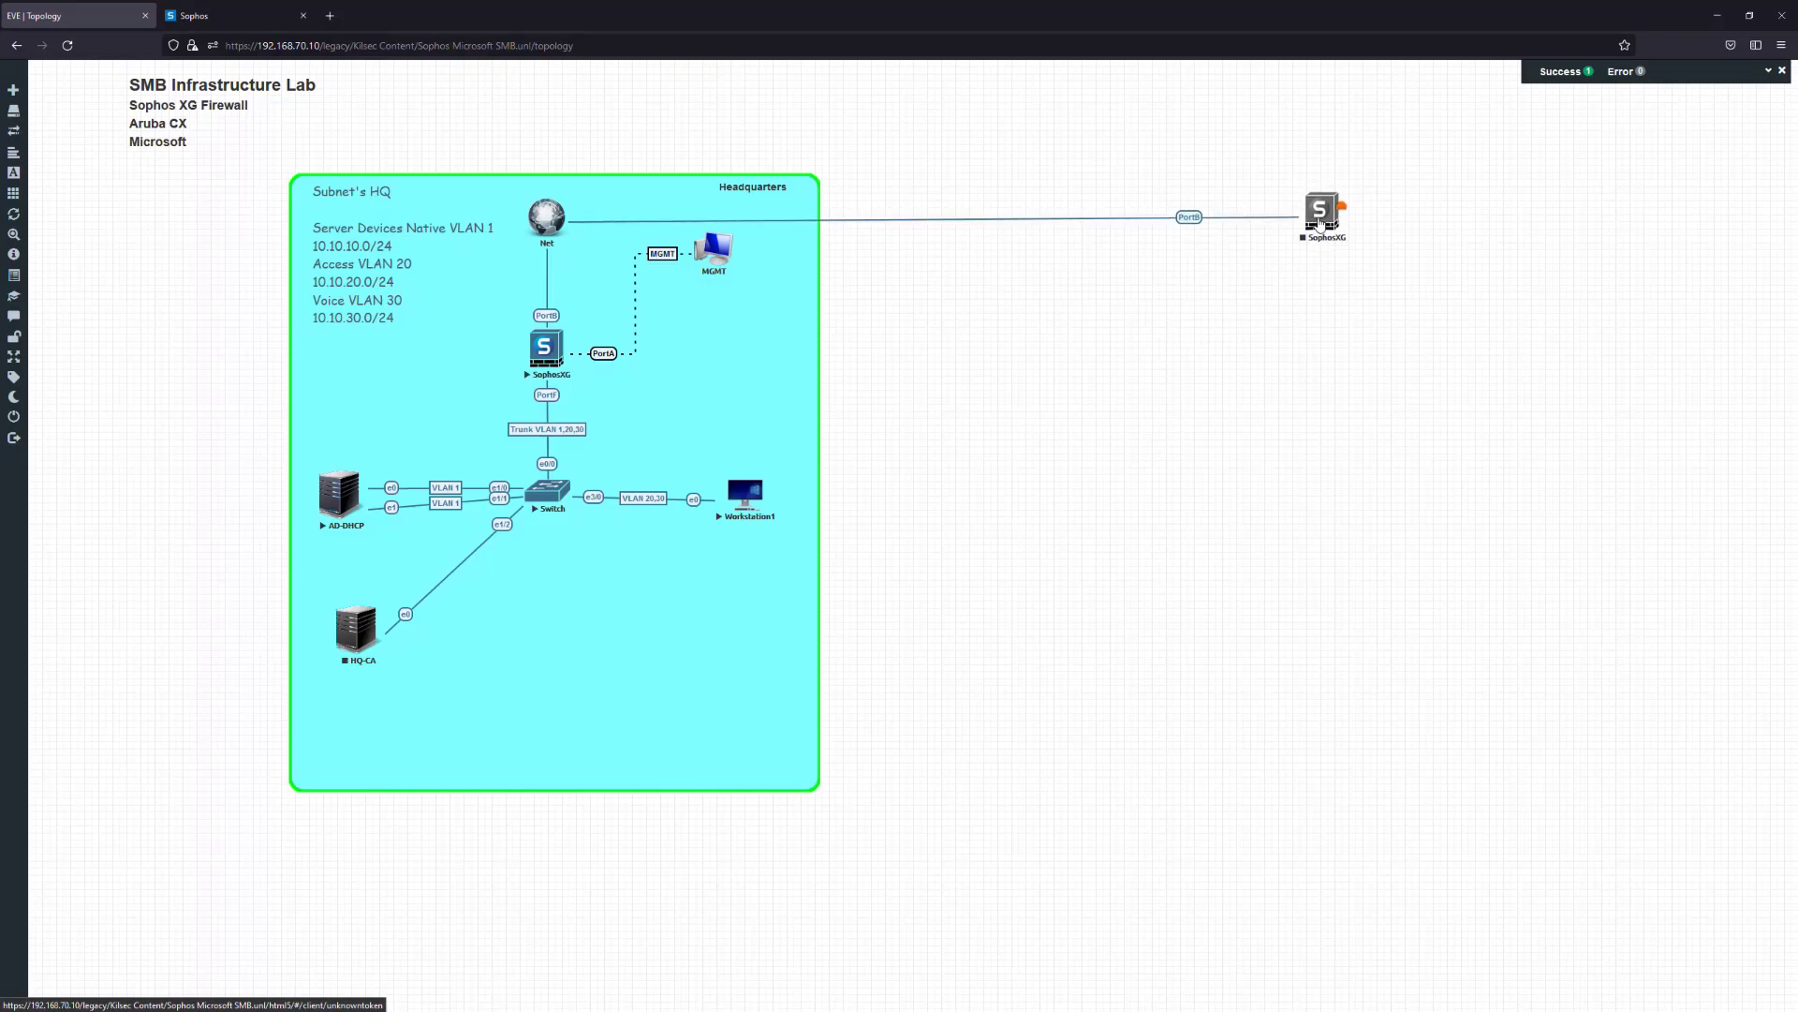
drag(731, 242, 1309, 218)
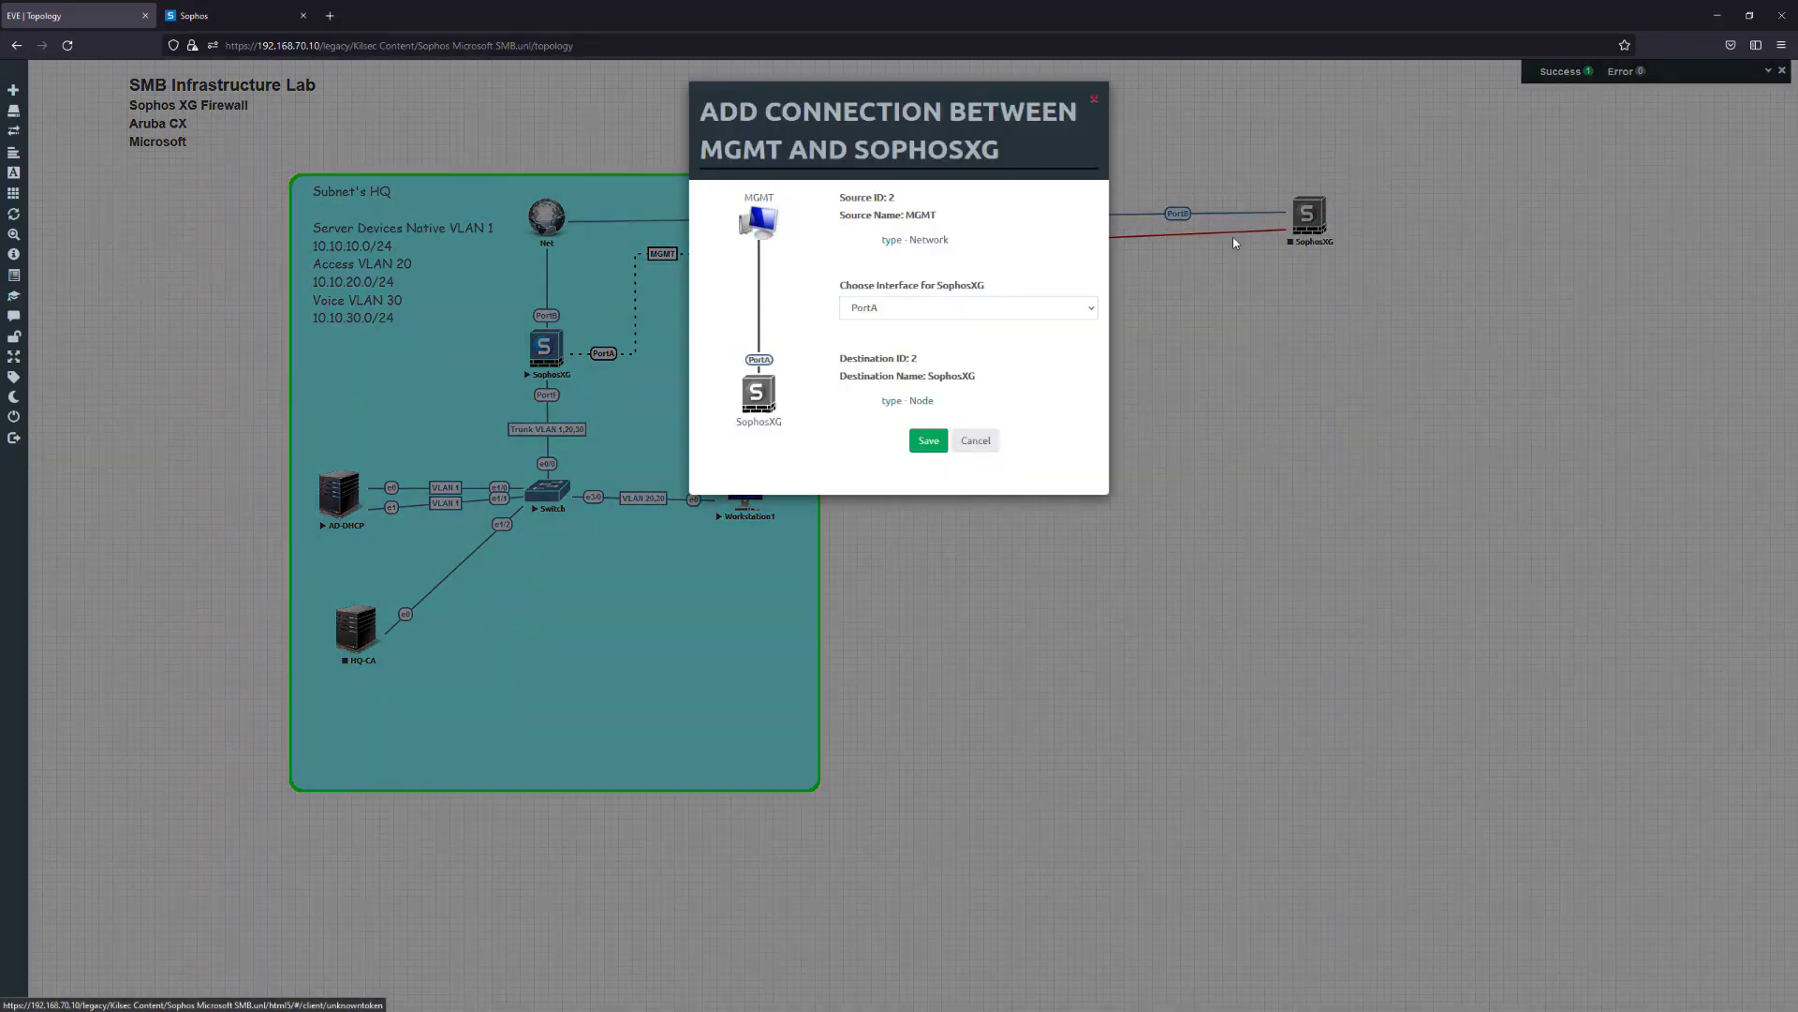
click(929, 440)
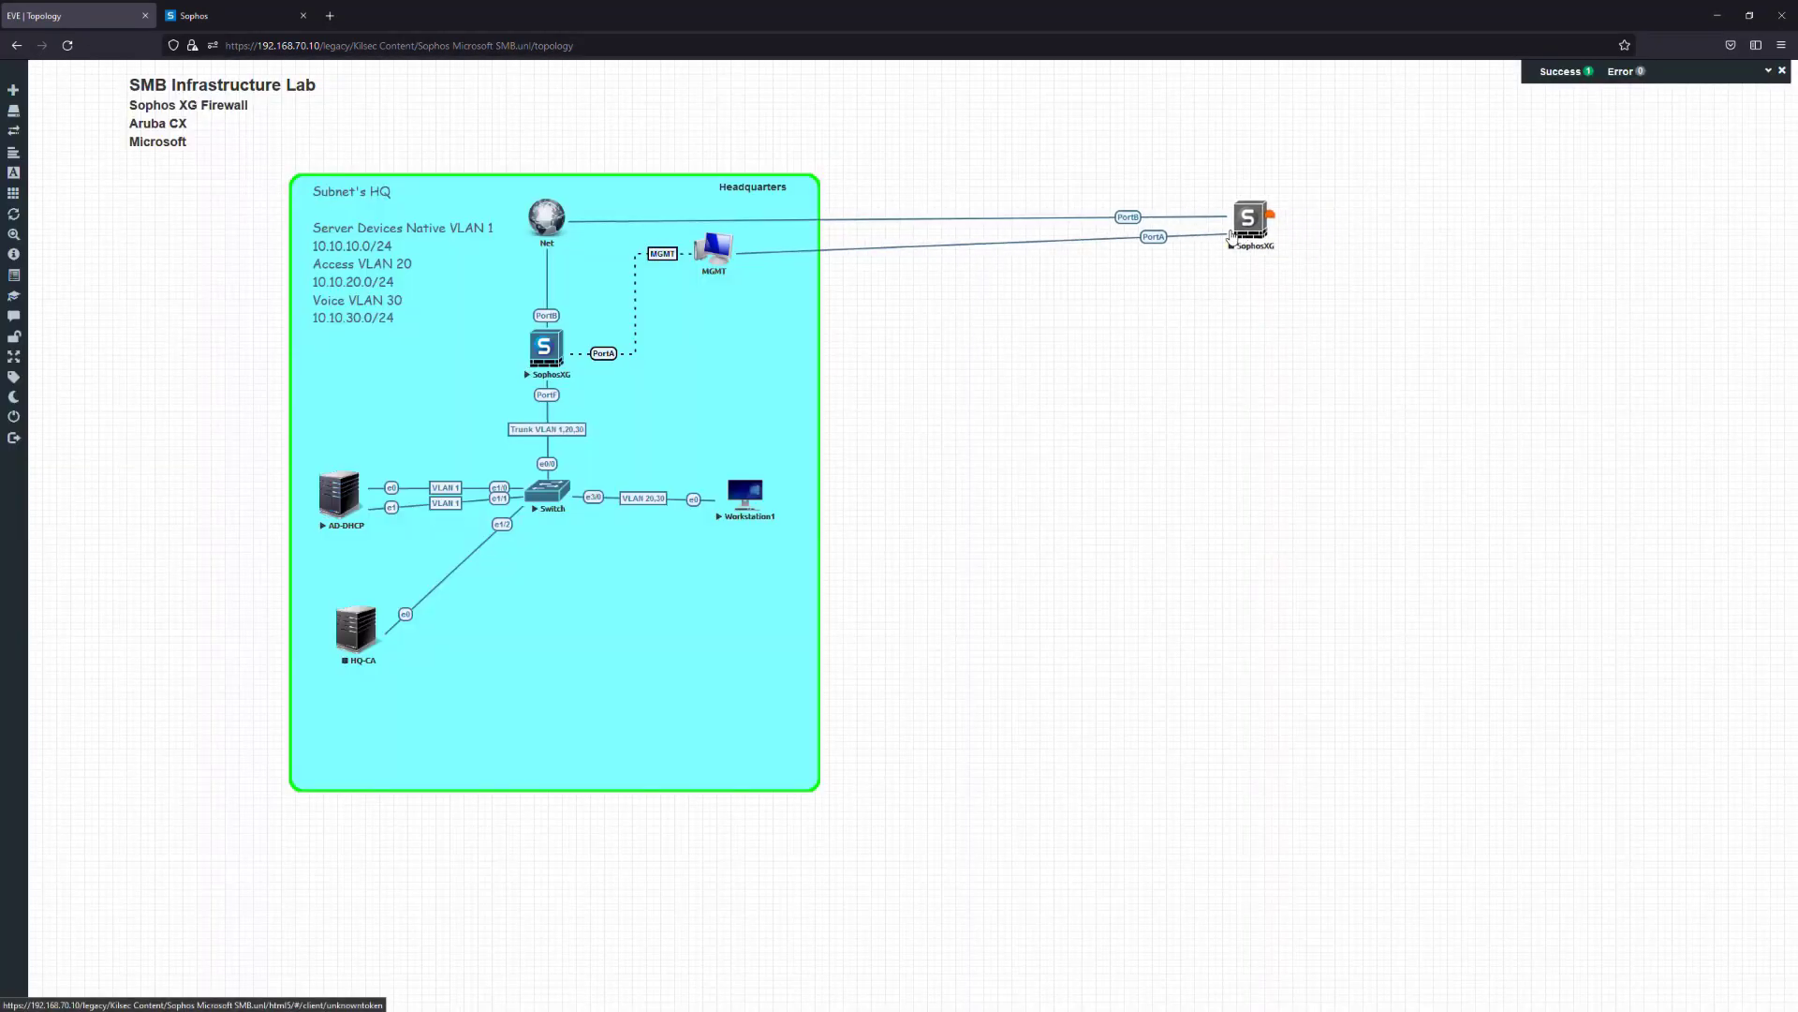
drag(1216, 226, 1360, 231)
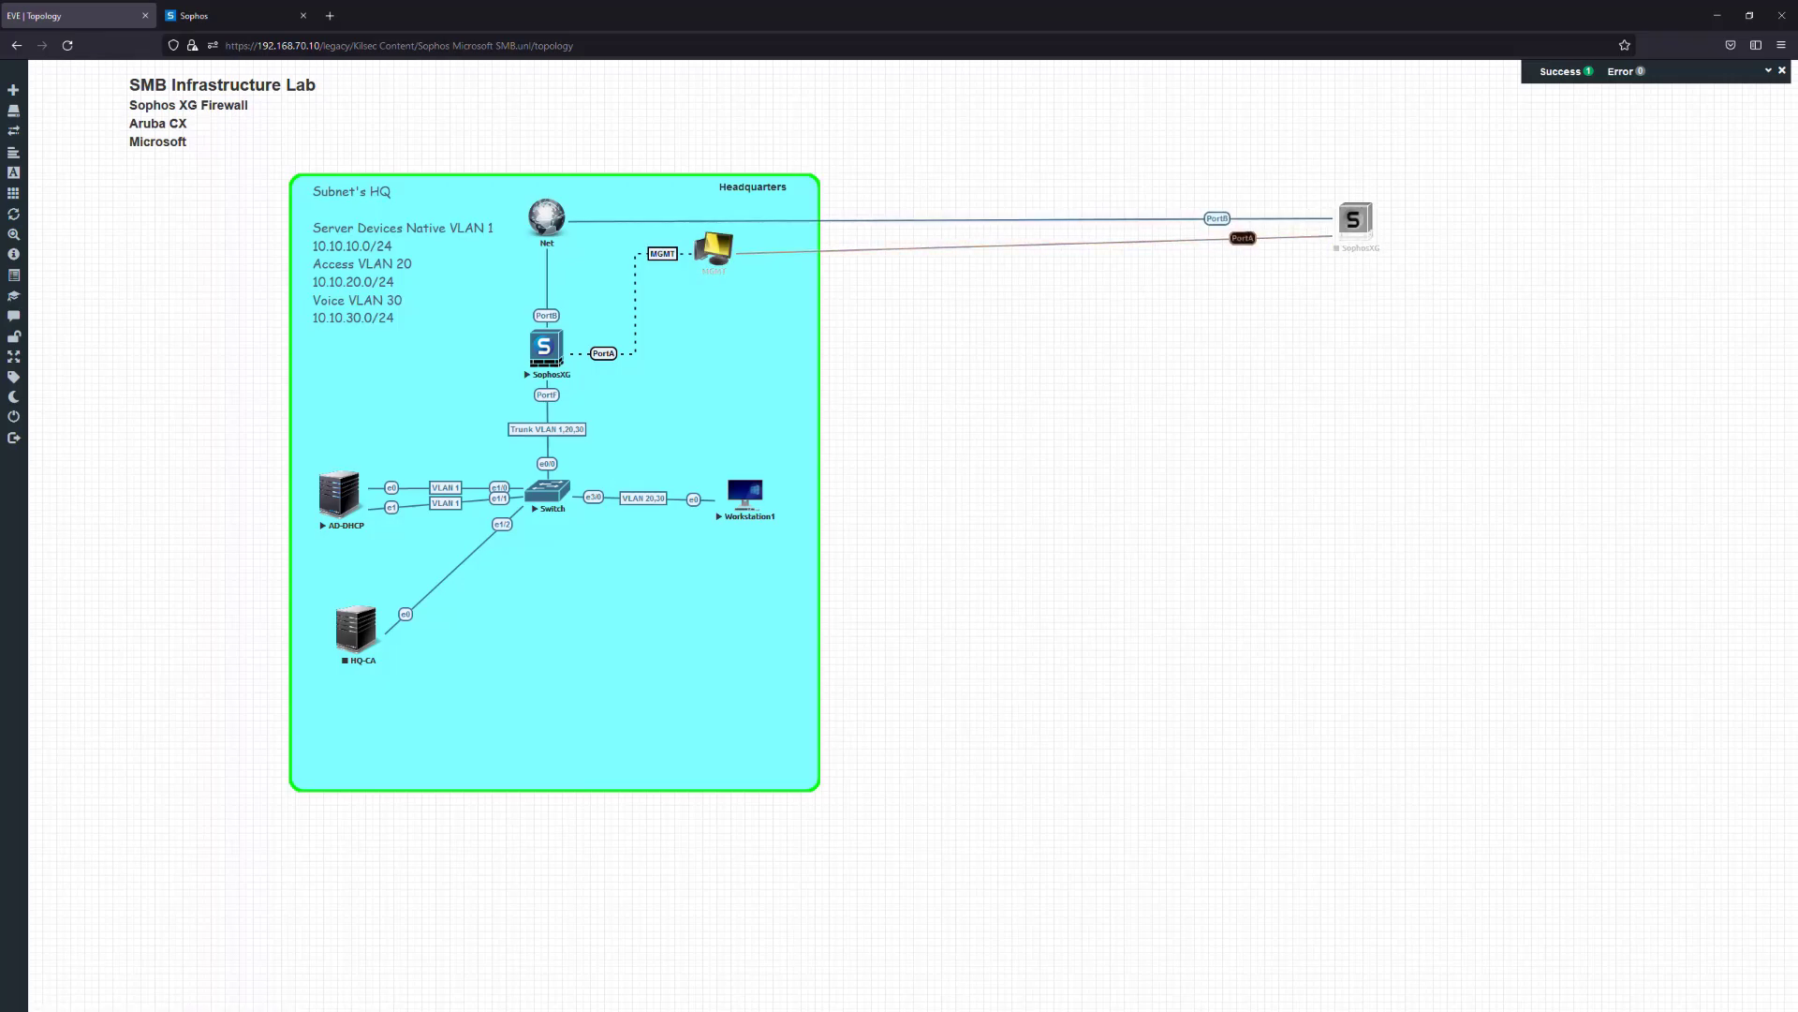
Label the PortA link 'MGMT' in its style editor and position the label
right_click(1255, 238)
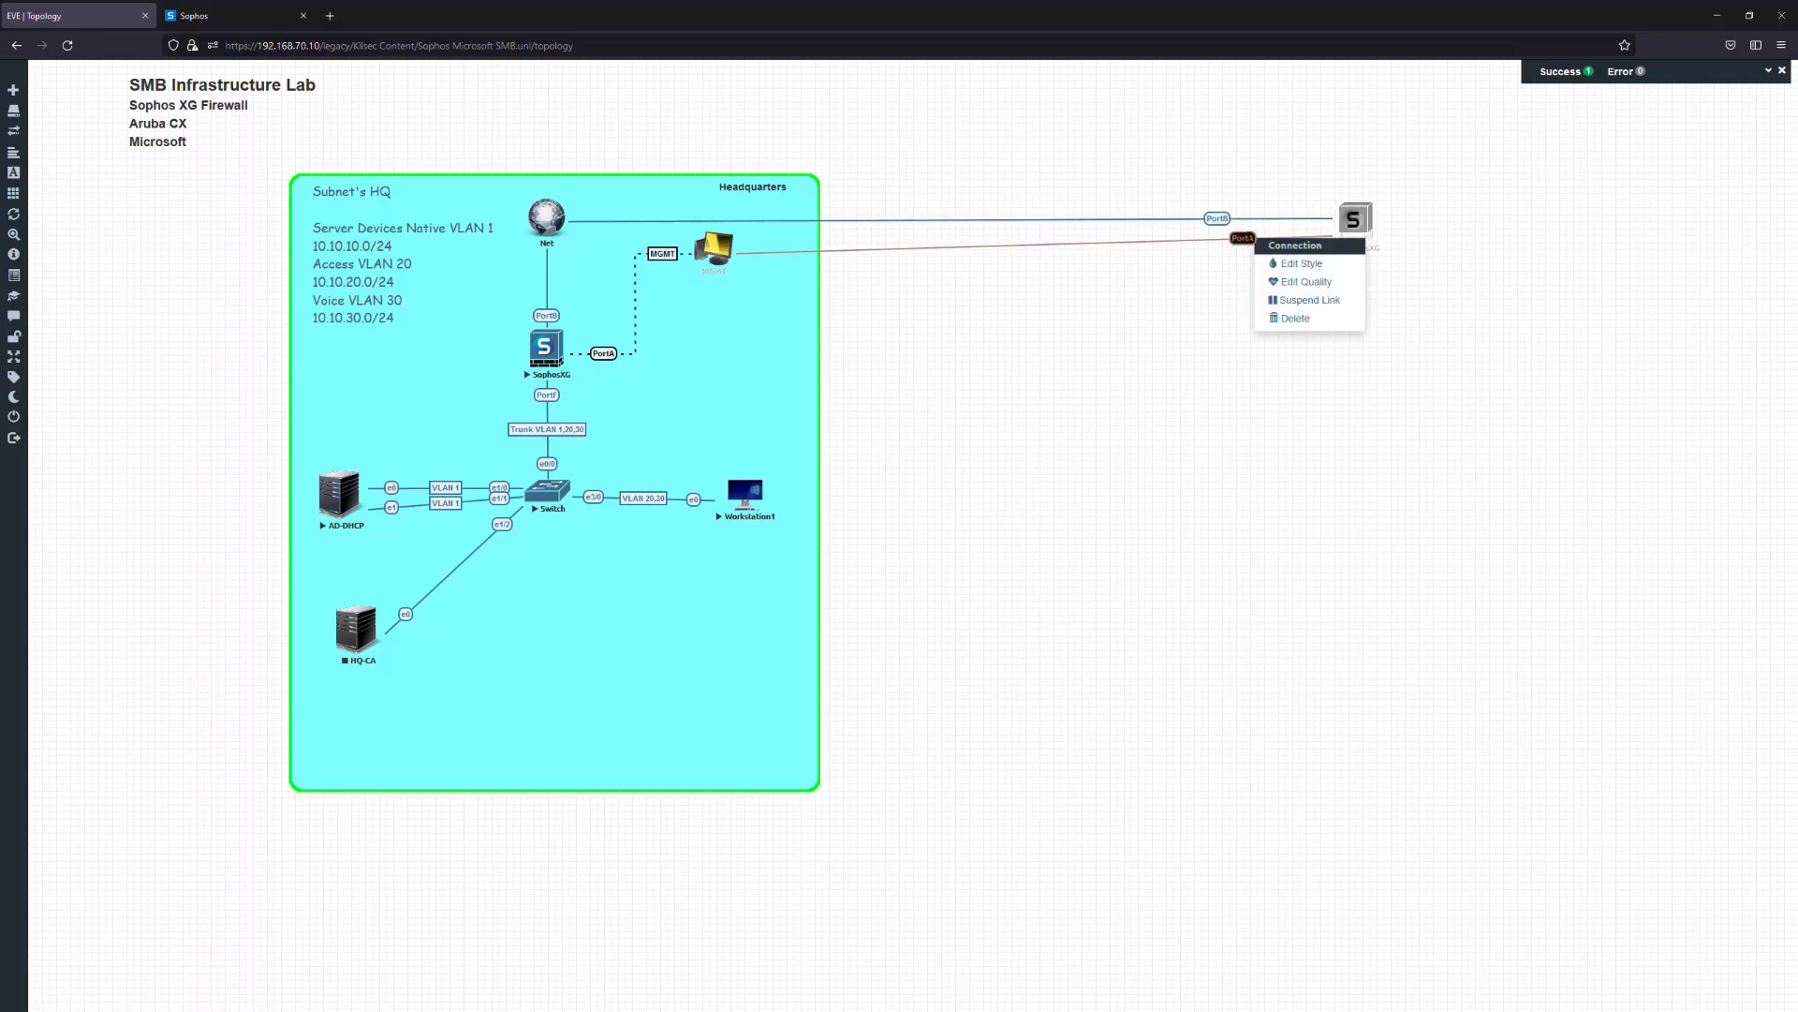
click(1301, 265)
click(495, 981)
text(Mgmt)
key(BackSpace)
key(BackSpace)
key(BackSpace)
text(GMT)
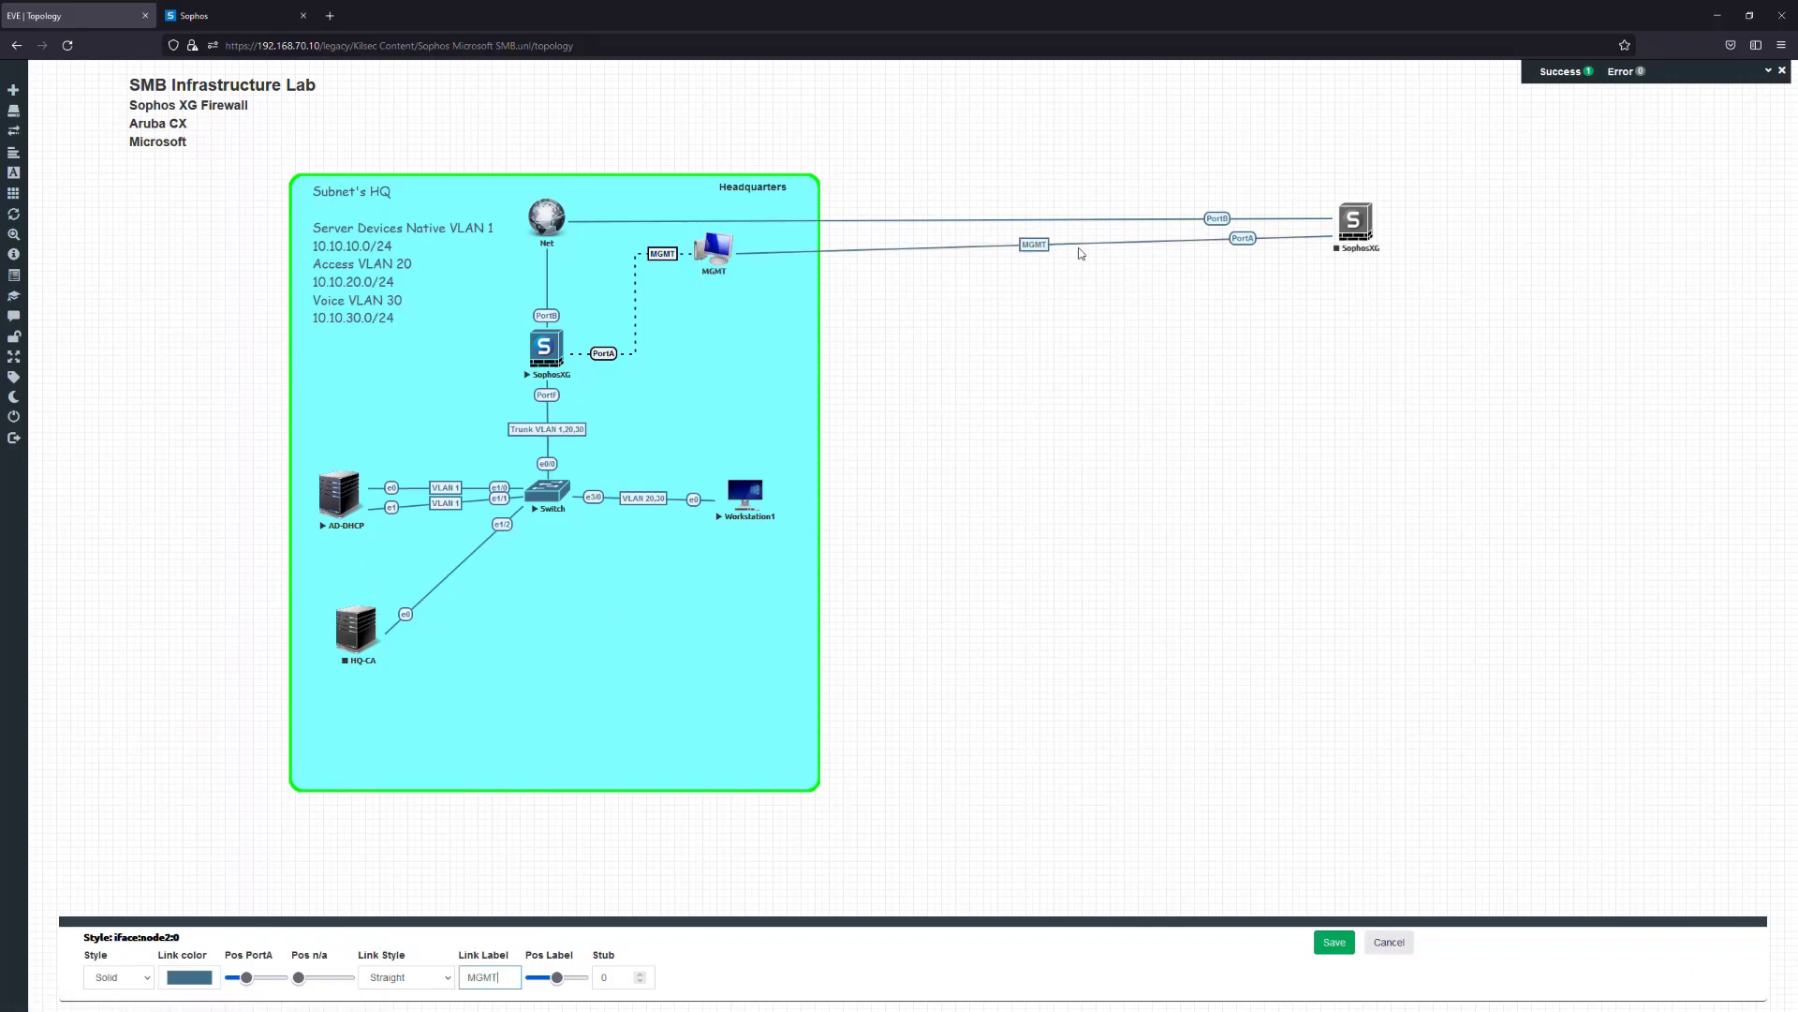
drag(557, 976, 578, 979)
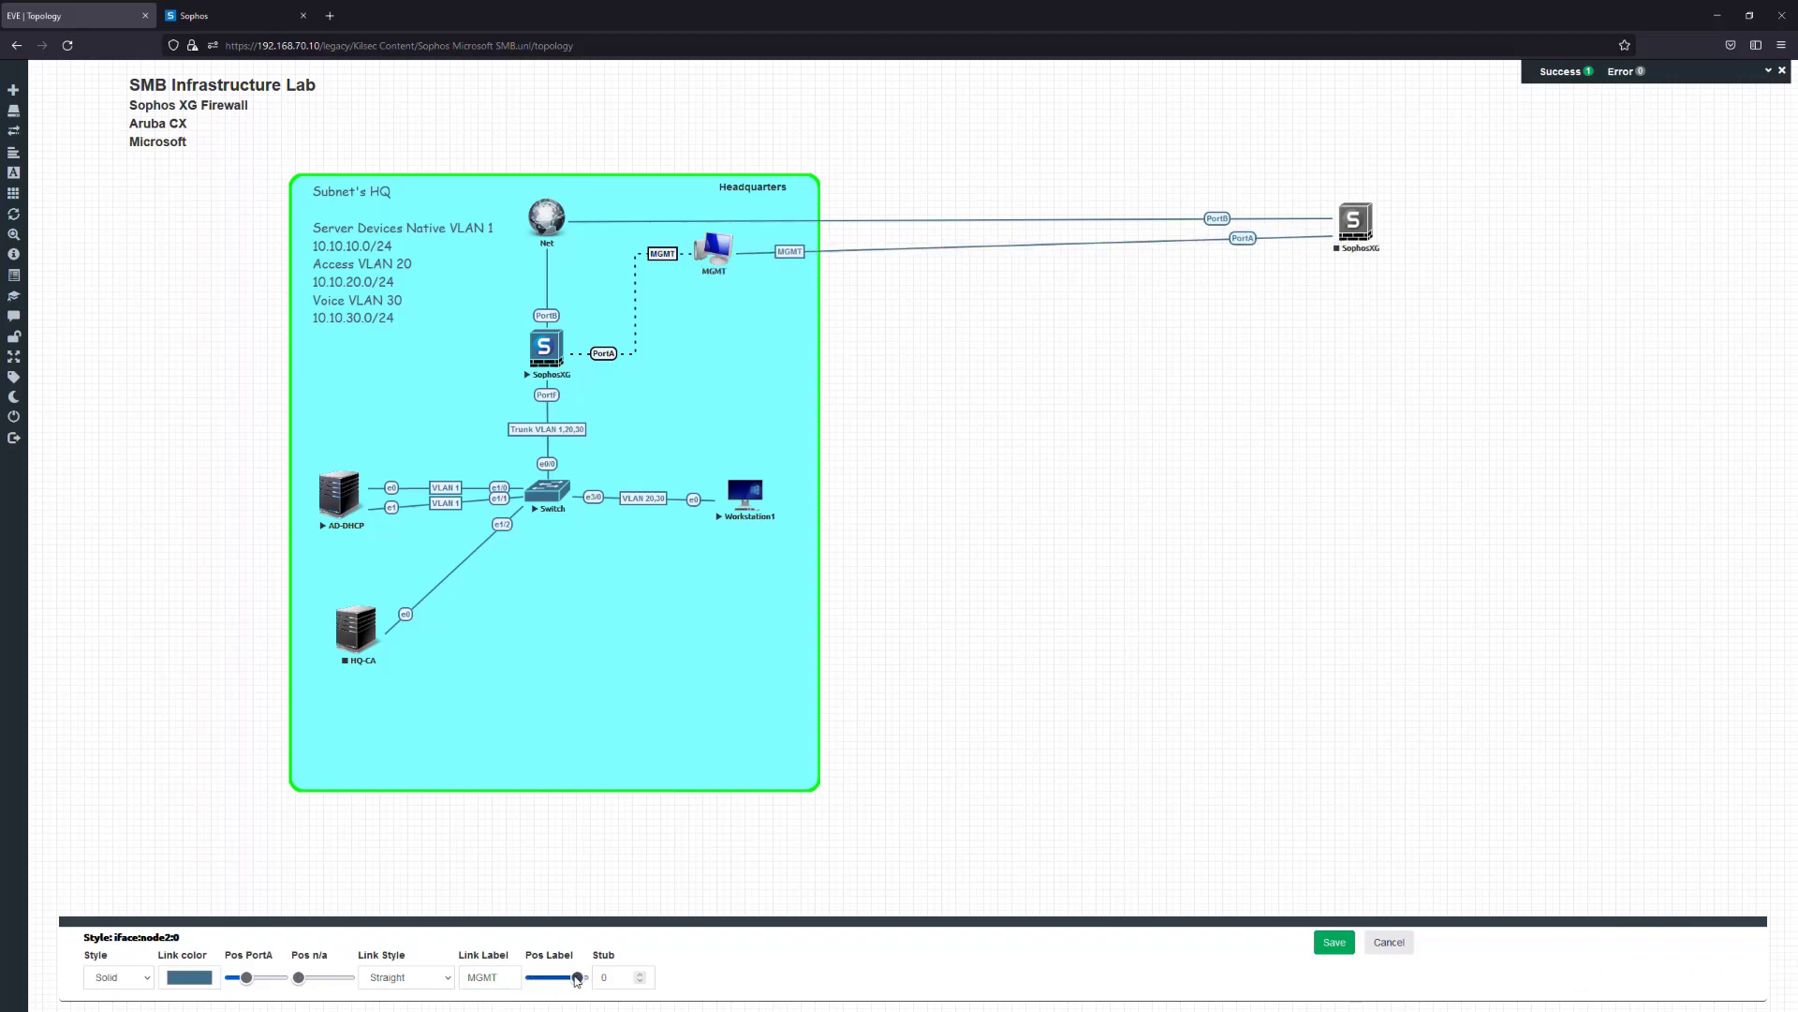
Make the MGMT link a dashed Flowchart line and save the style
click(453, 979)
click(416, 925)
click(451, 975)
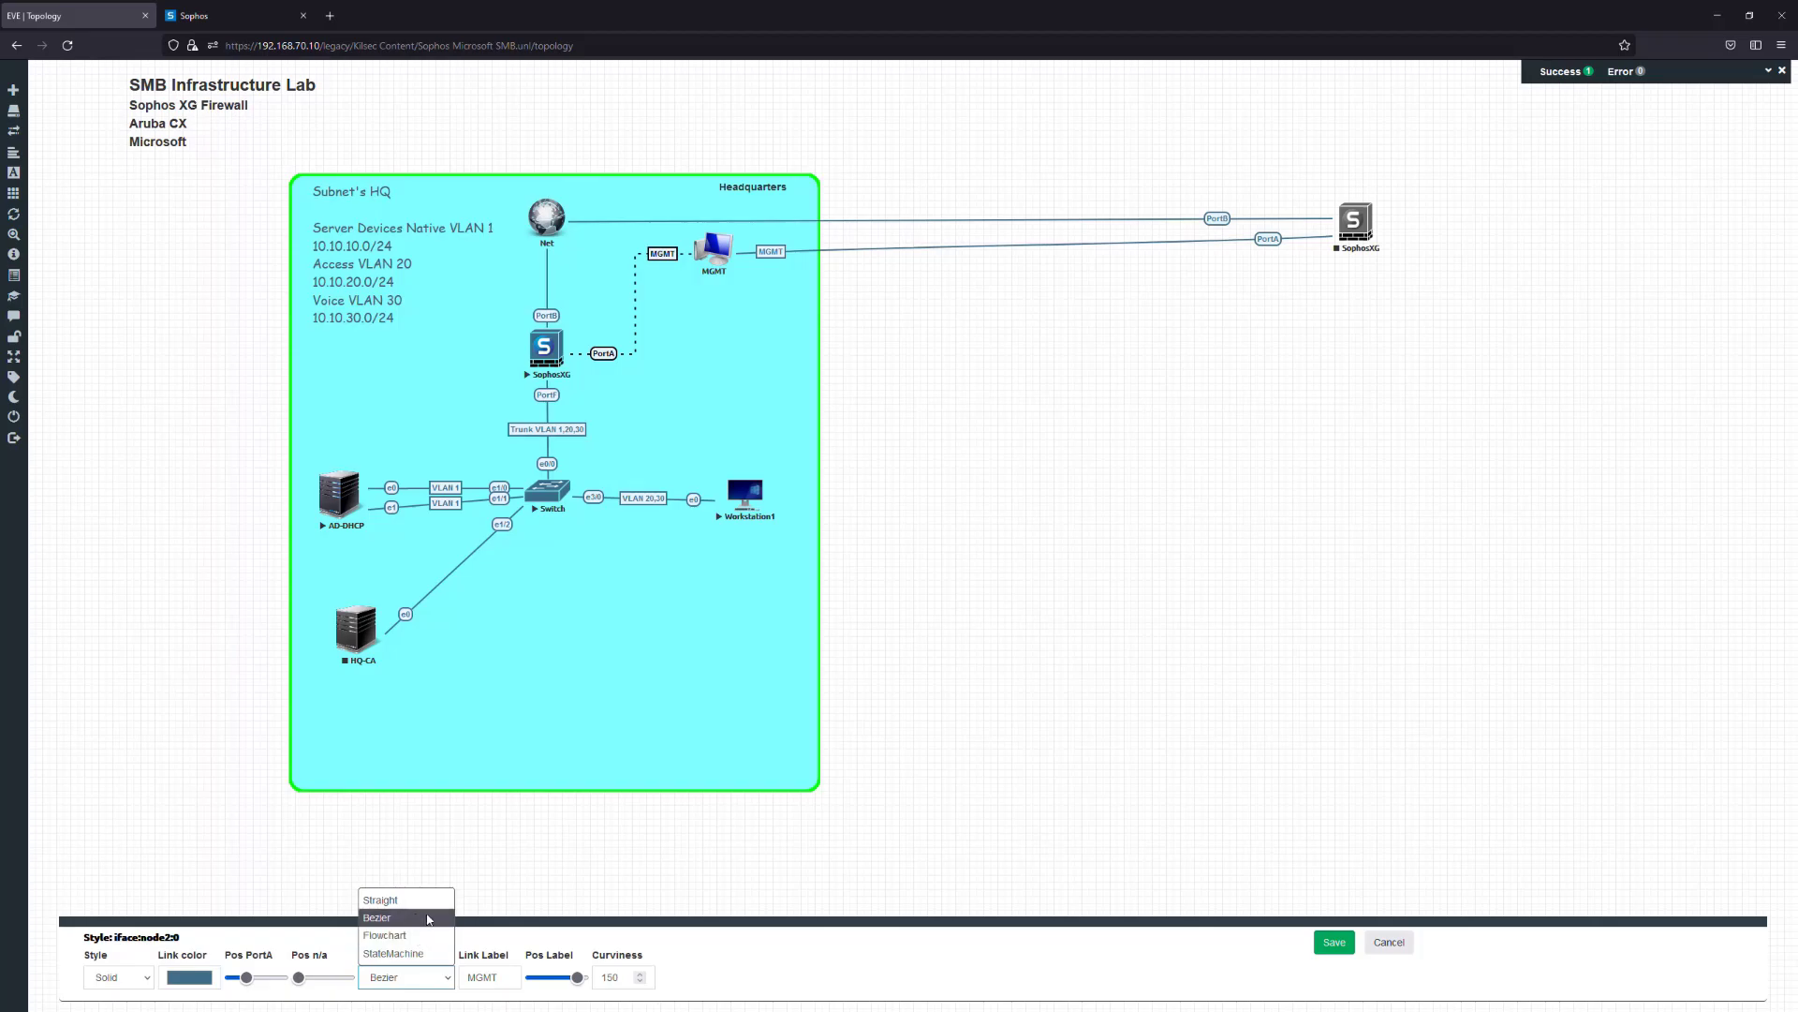
click(477, 920)
click(449, 978)
click(406, 929)
click(136, 979)
click(124, 953)
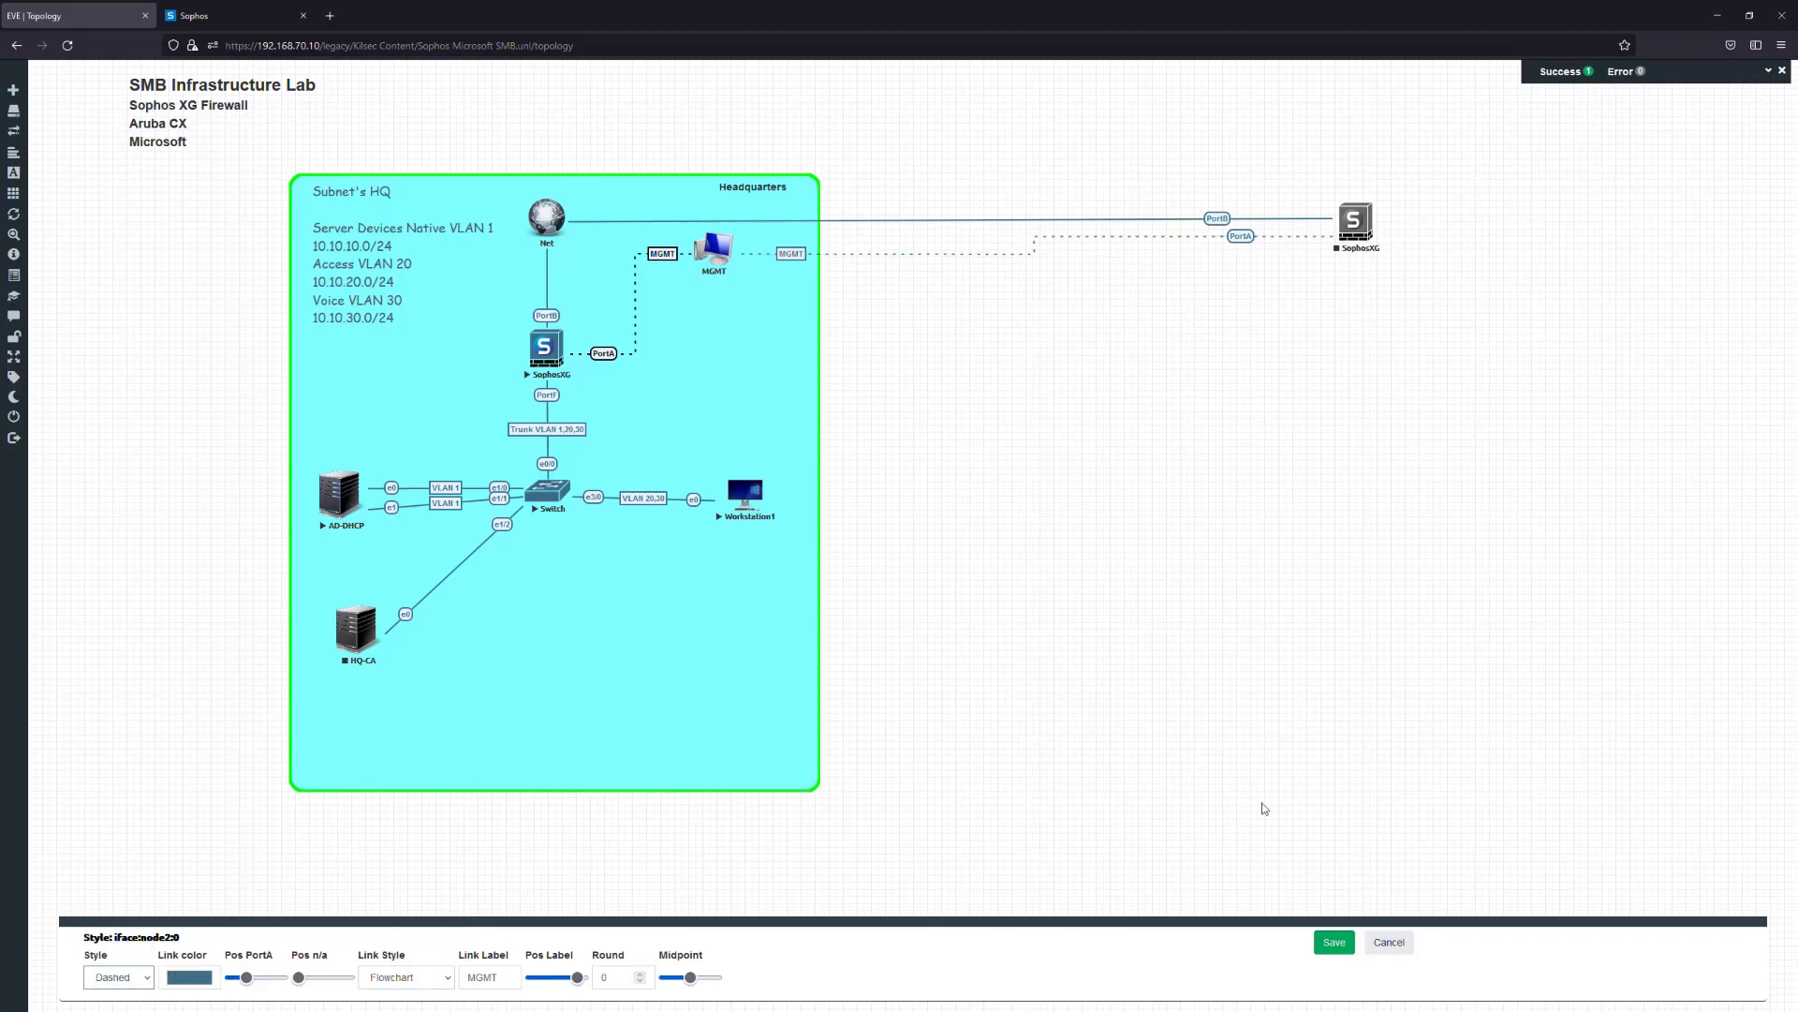
click(1334, 942)
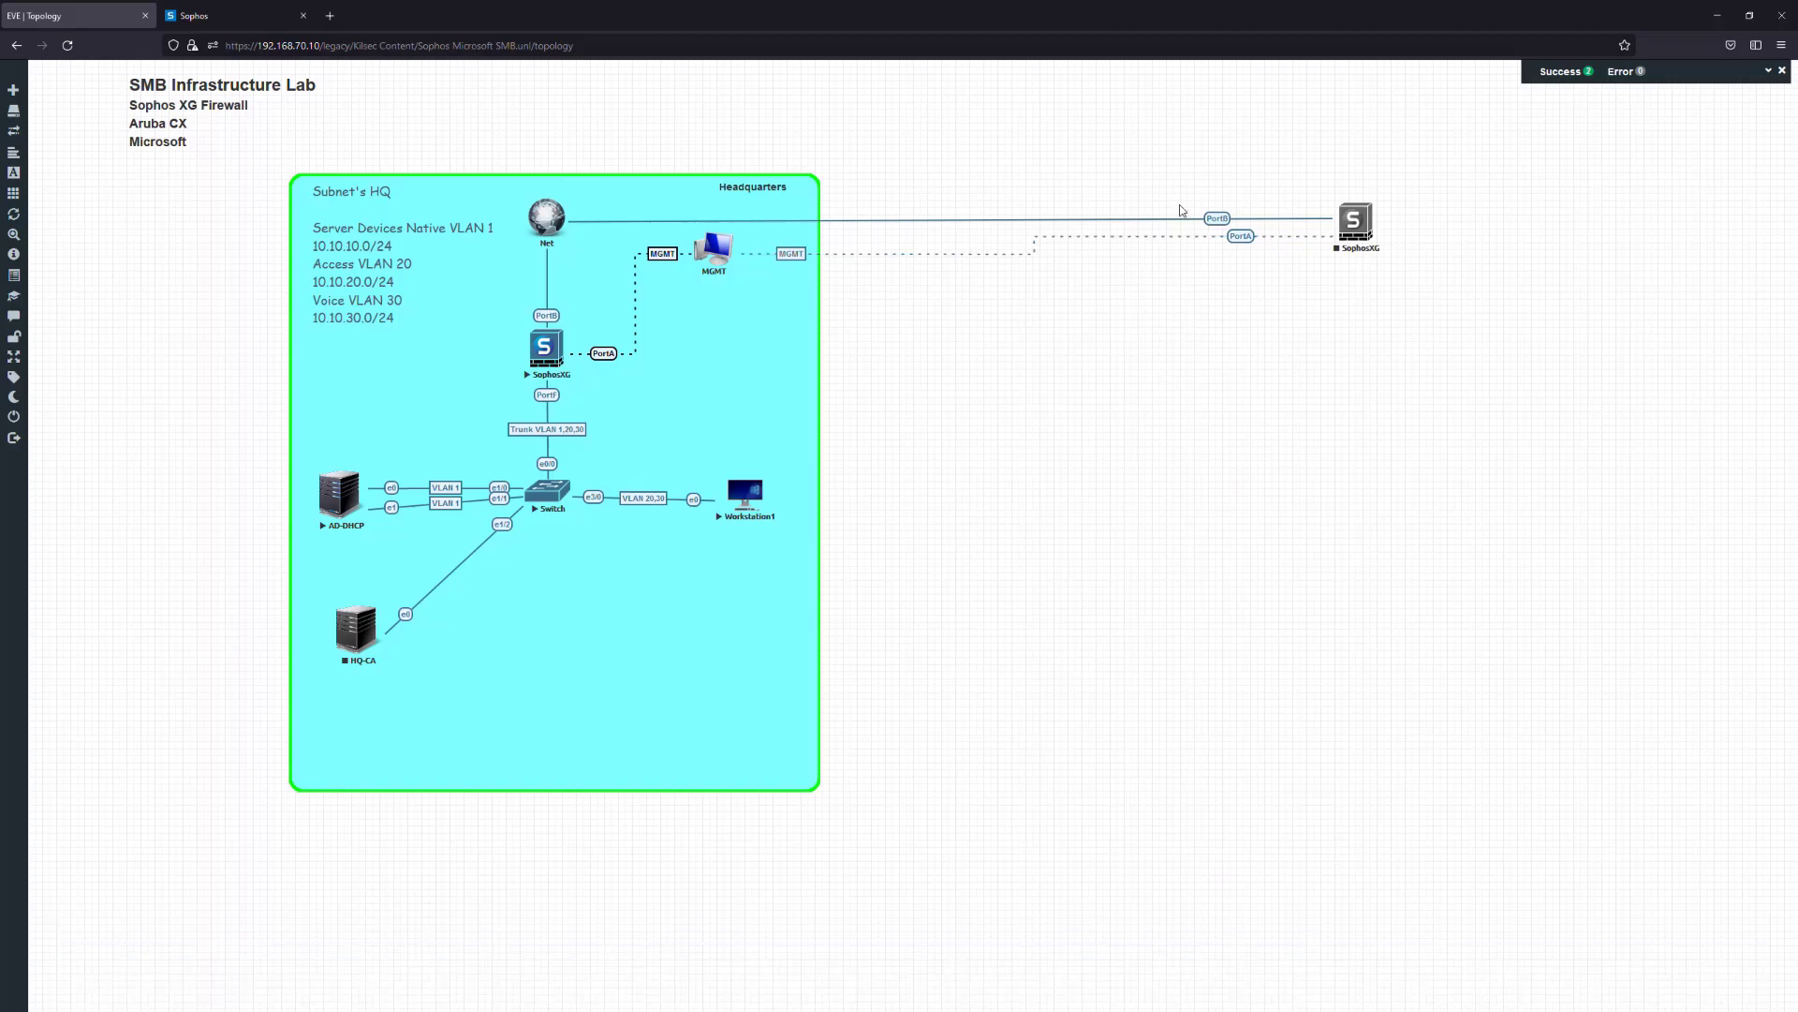
Open the SophosXG node's context menu and close it without changes
right_click(1216, 219)
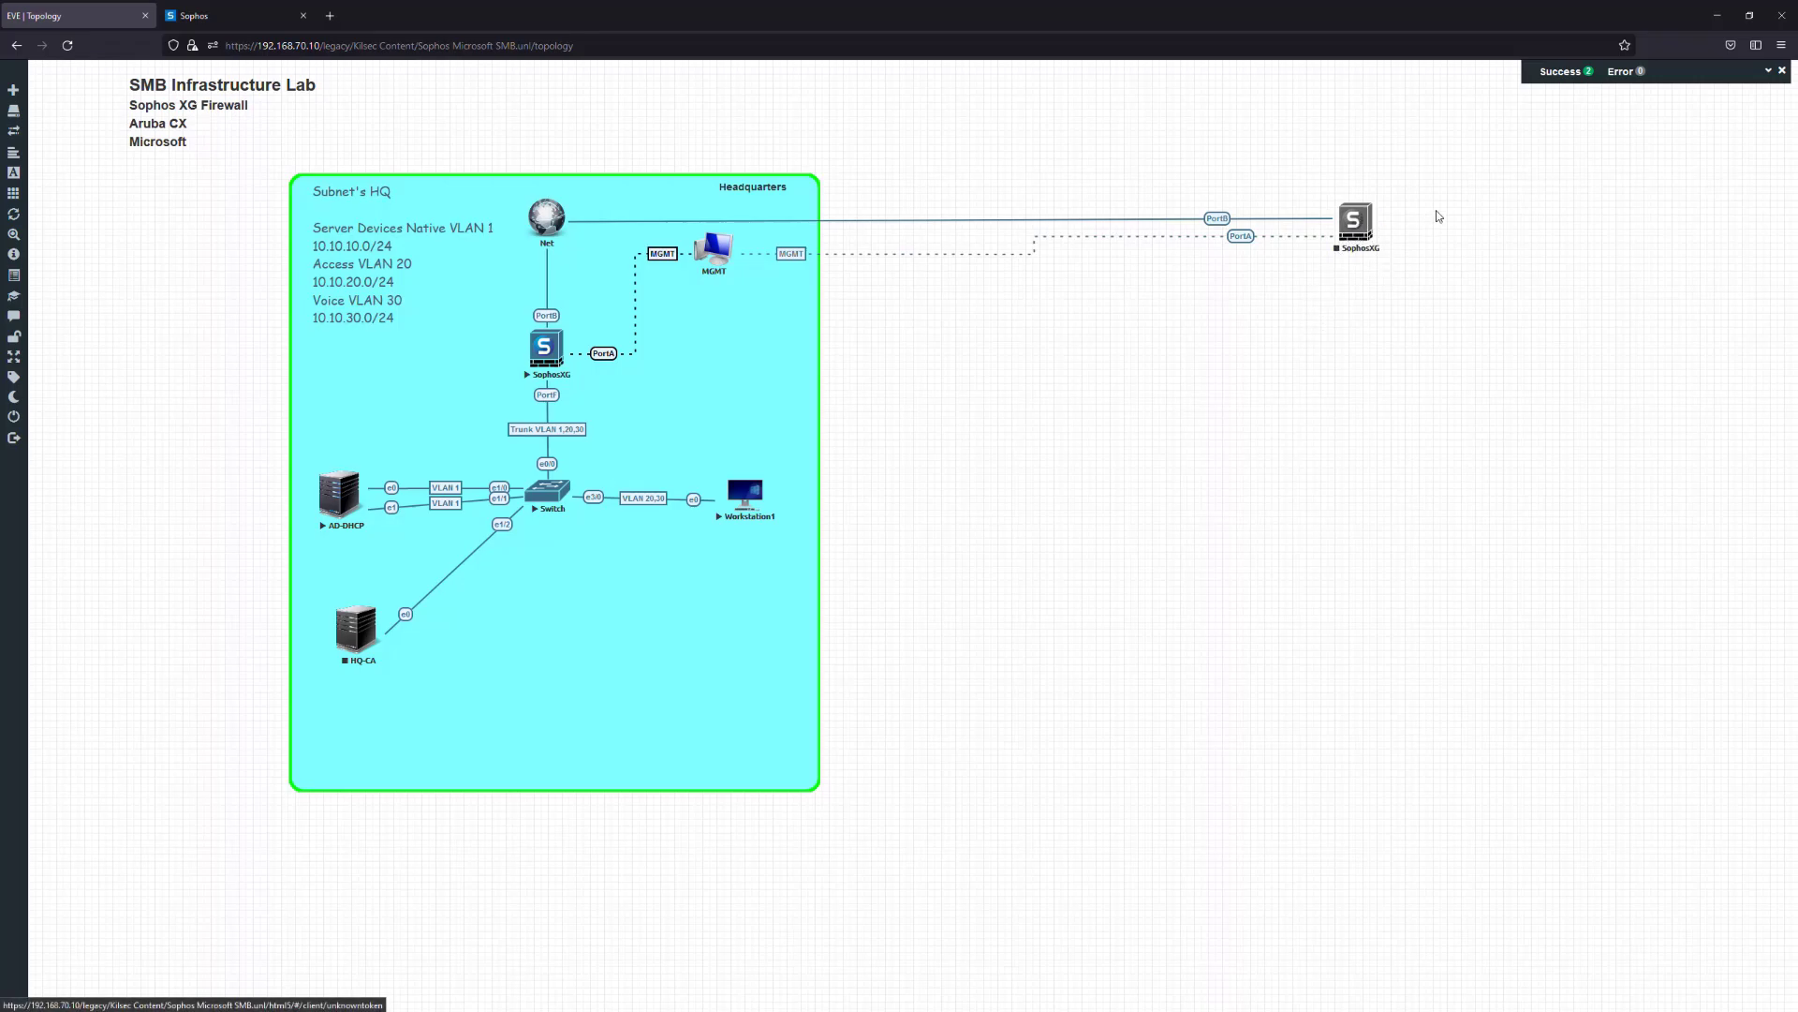
right_click(1358, 226)
click(1305, 301)
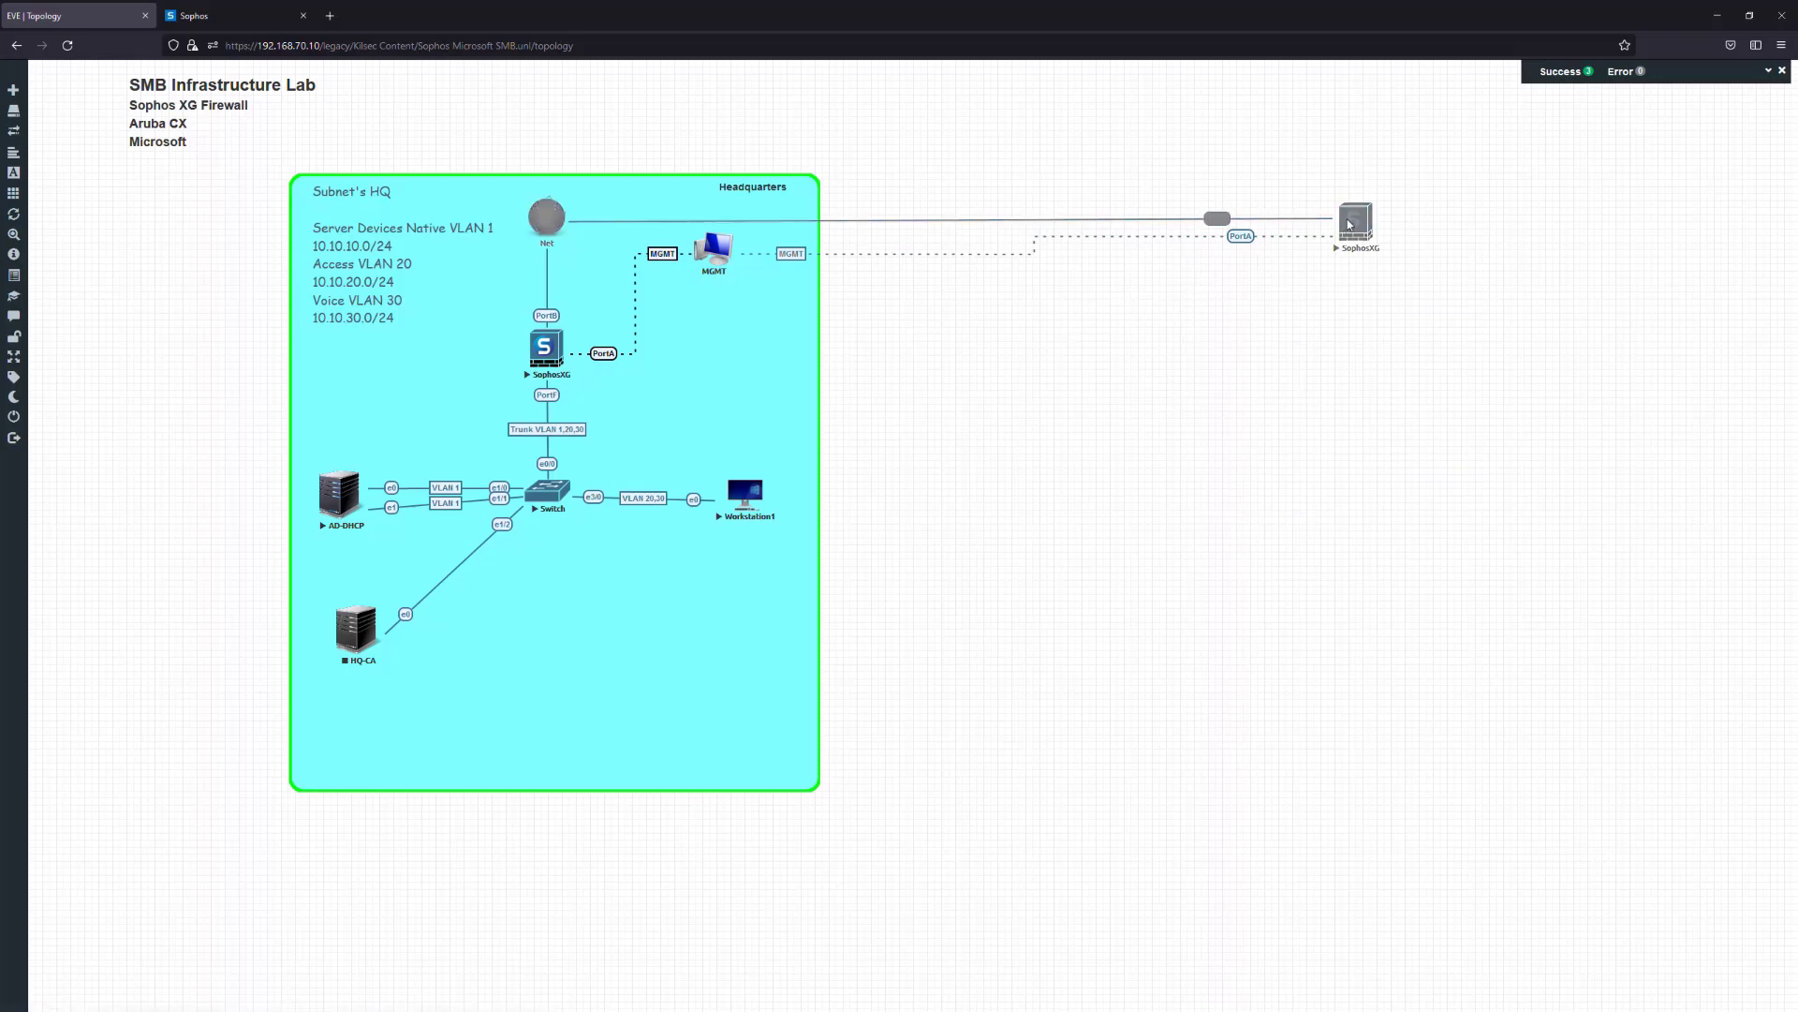
Add a new Cisco IOL node and browse its list of images
right_click(1239, 369)
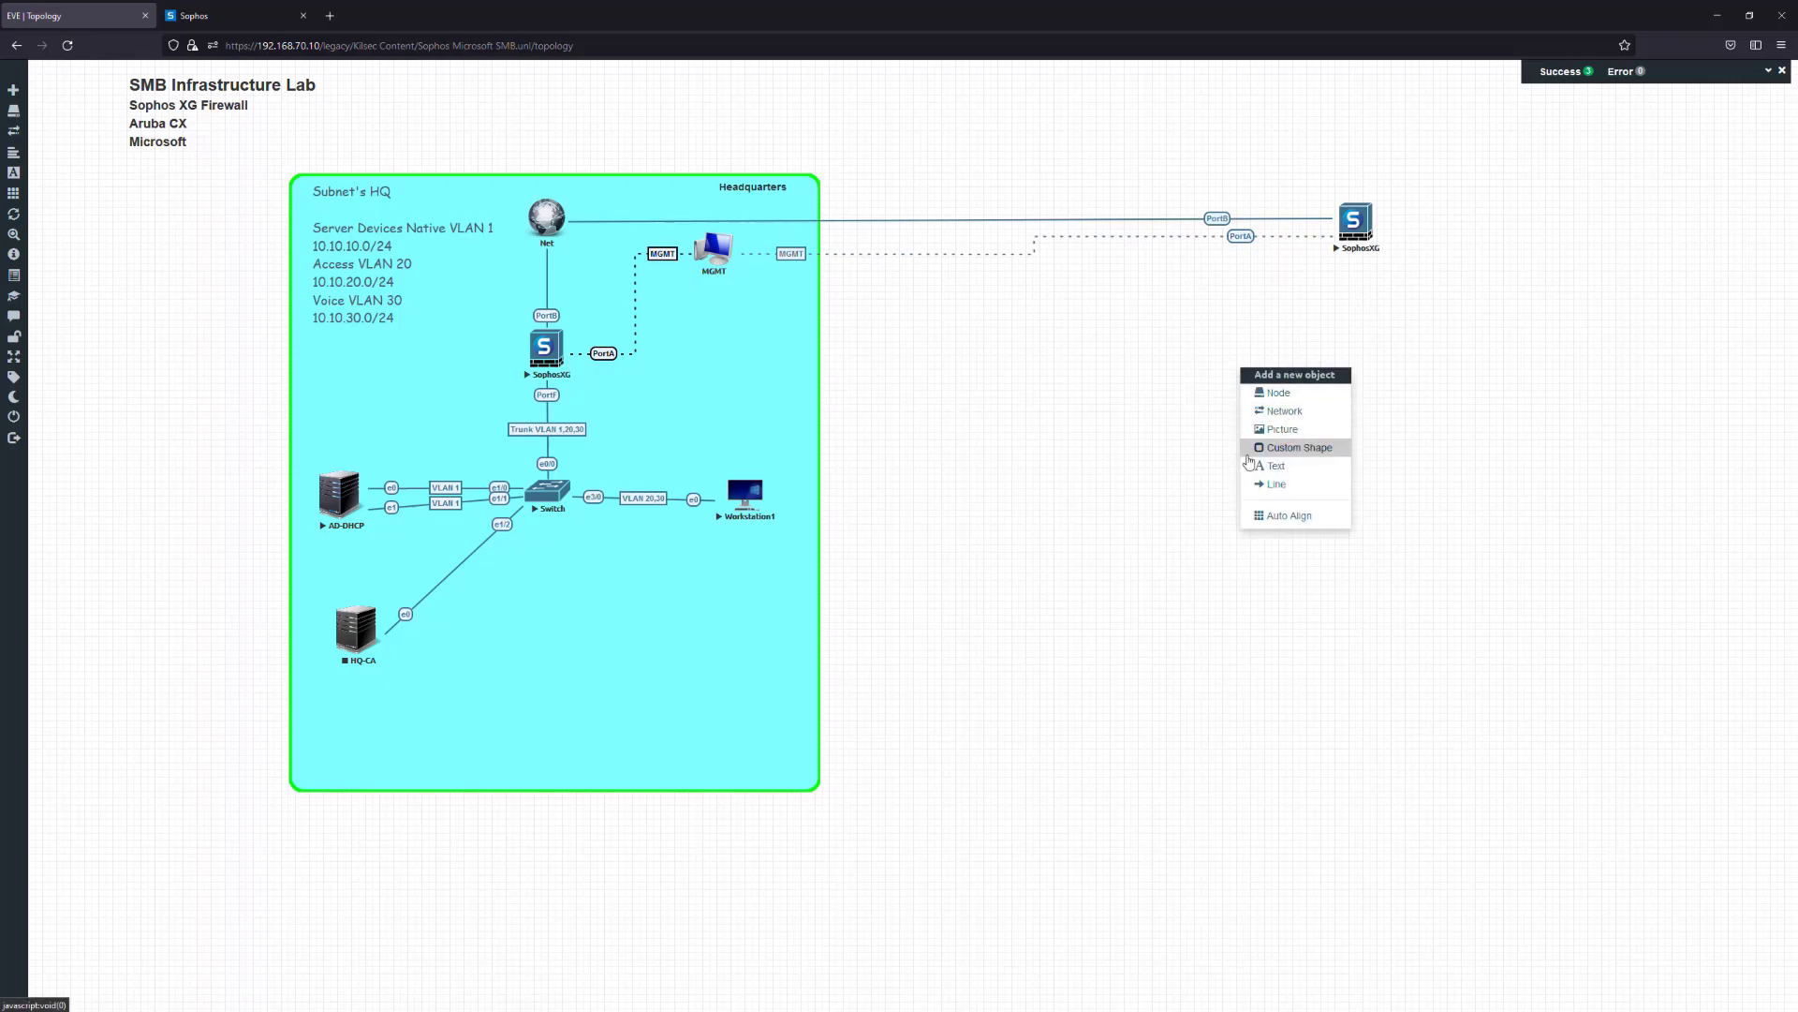
click(1277, 394)
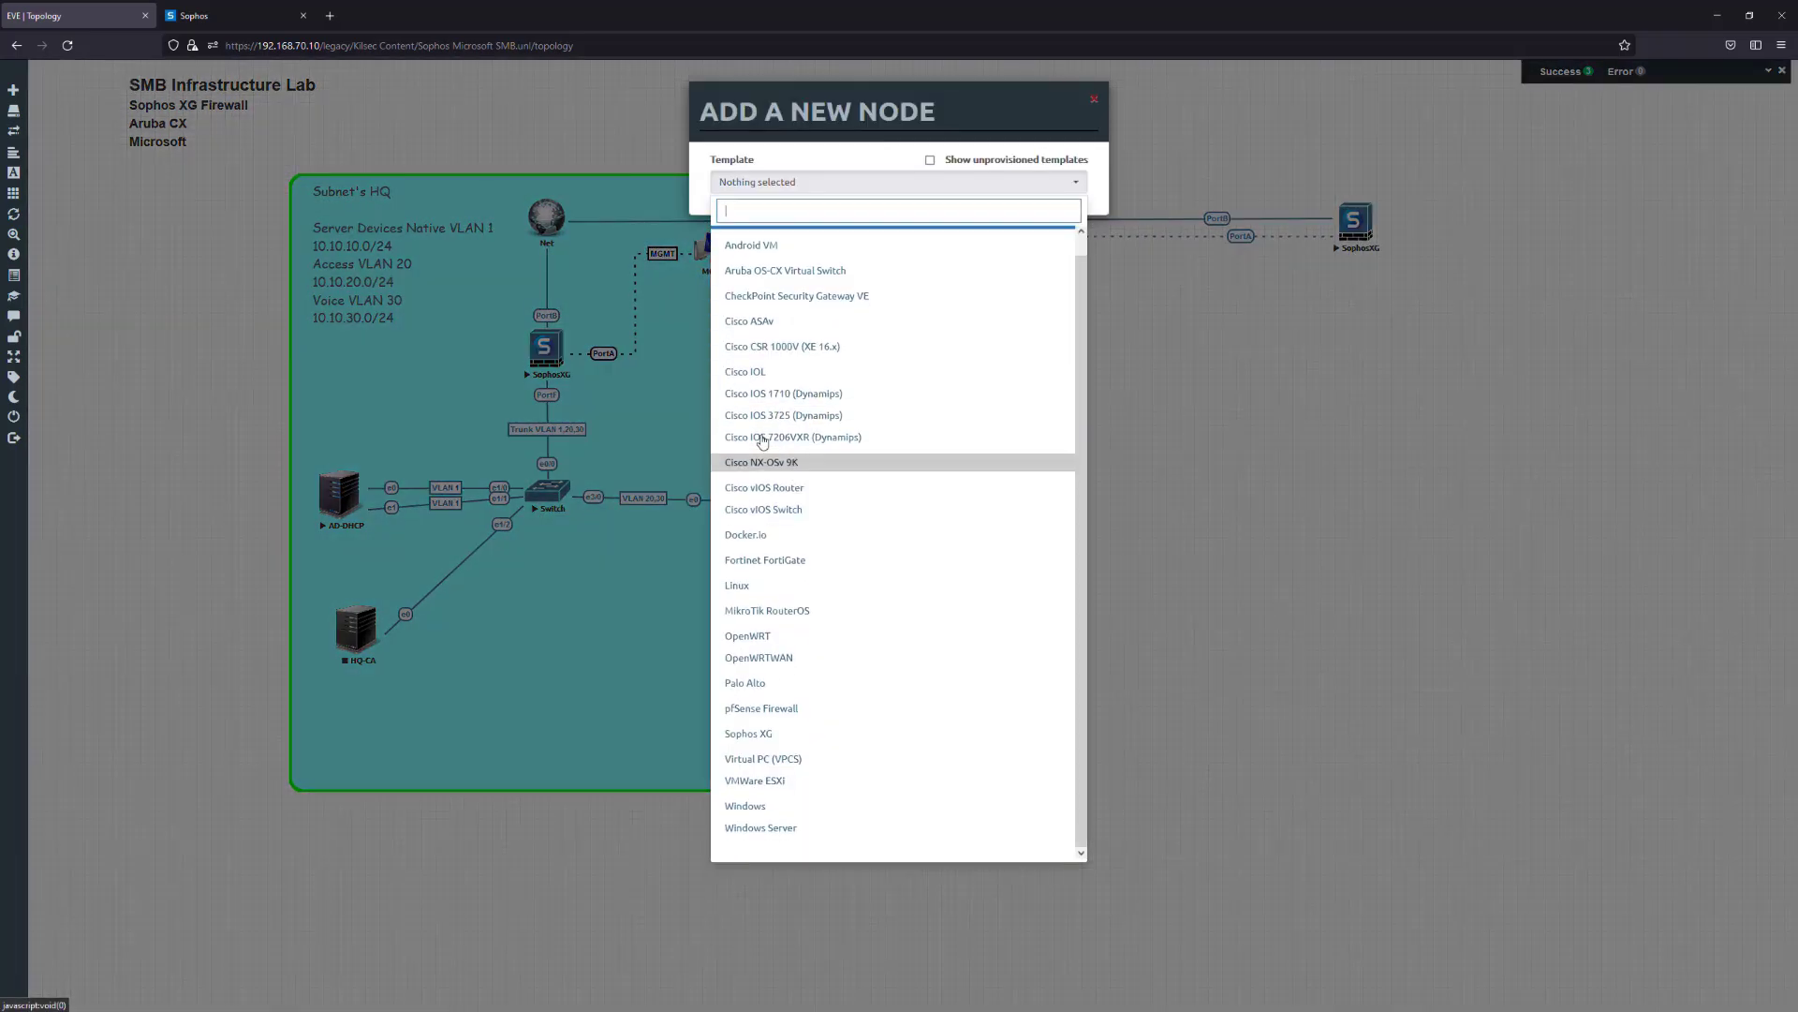
click(823, 372)
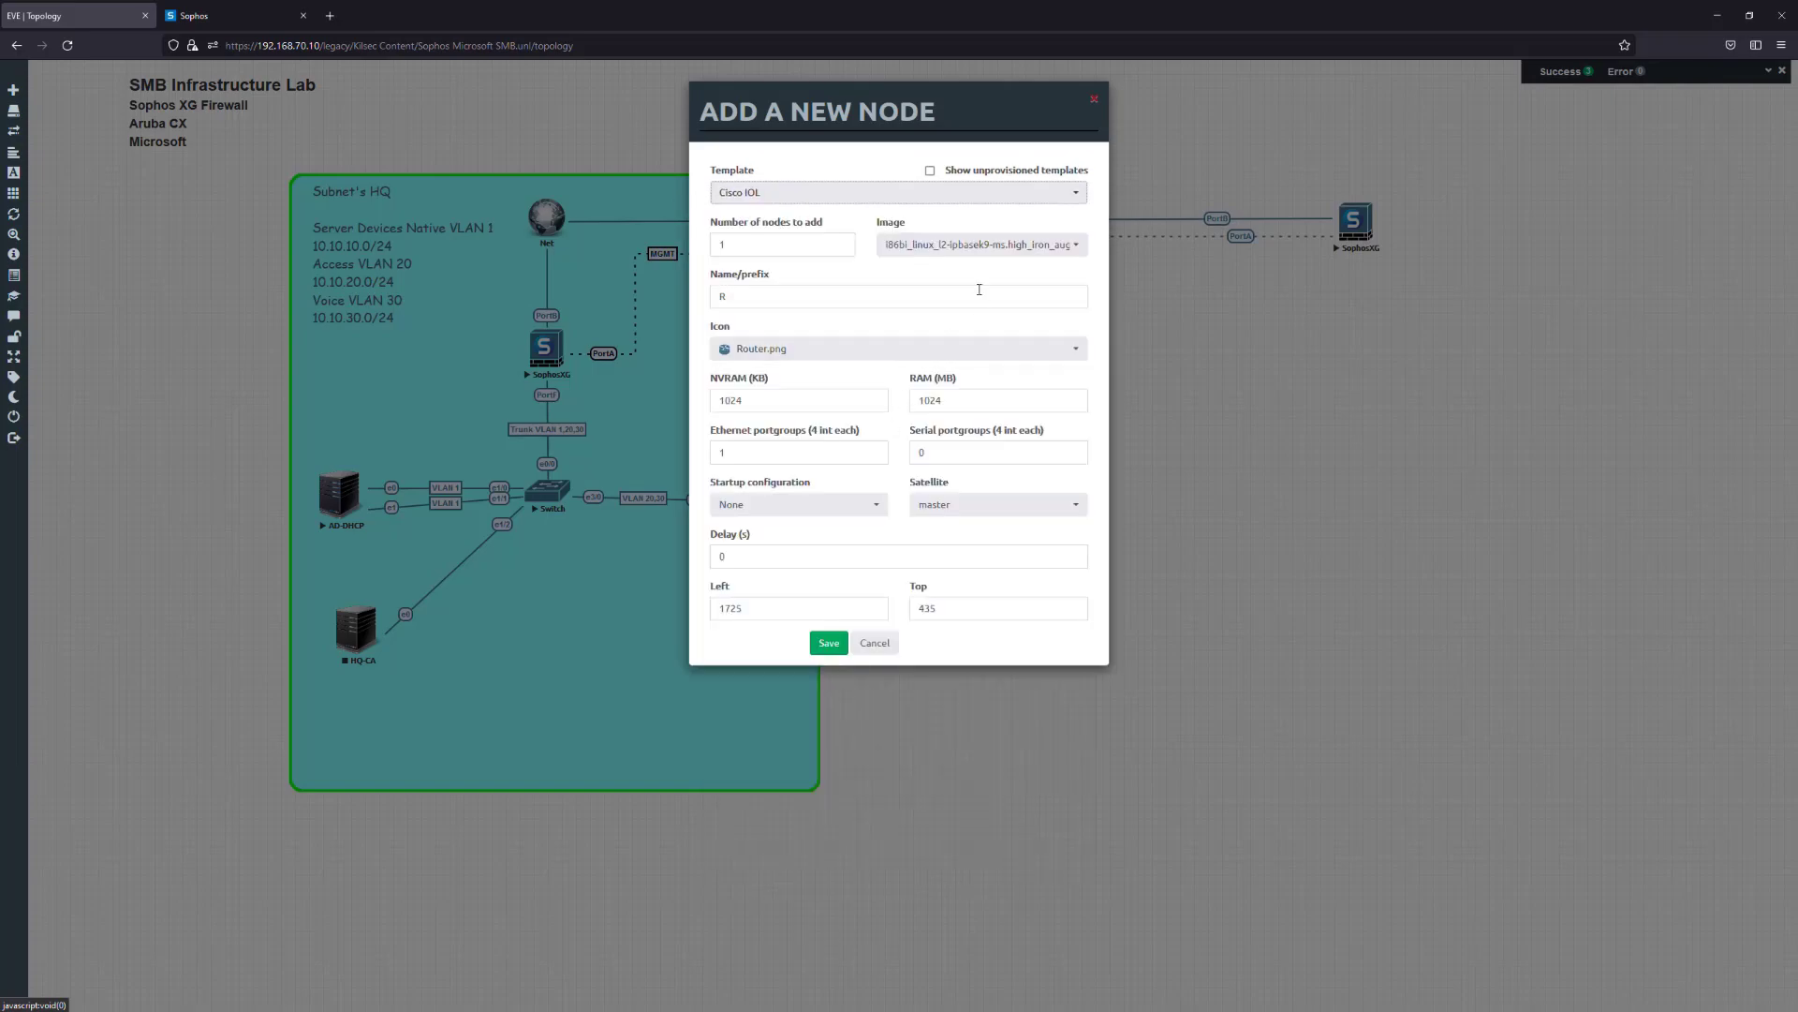
click(984, 245)
scroll(1030, 320, up, 2)
scroll(1096, 323, up, 2)
scroll(1103, 327, down, 2)
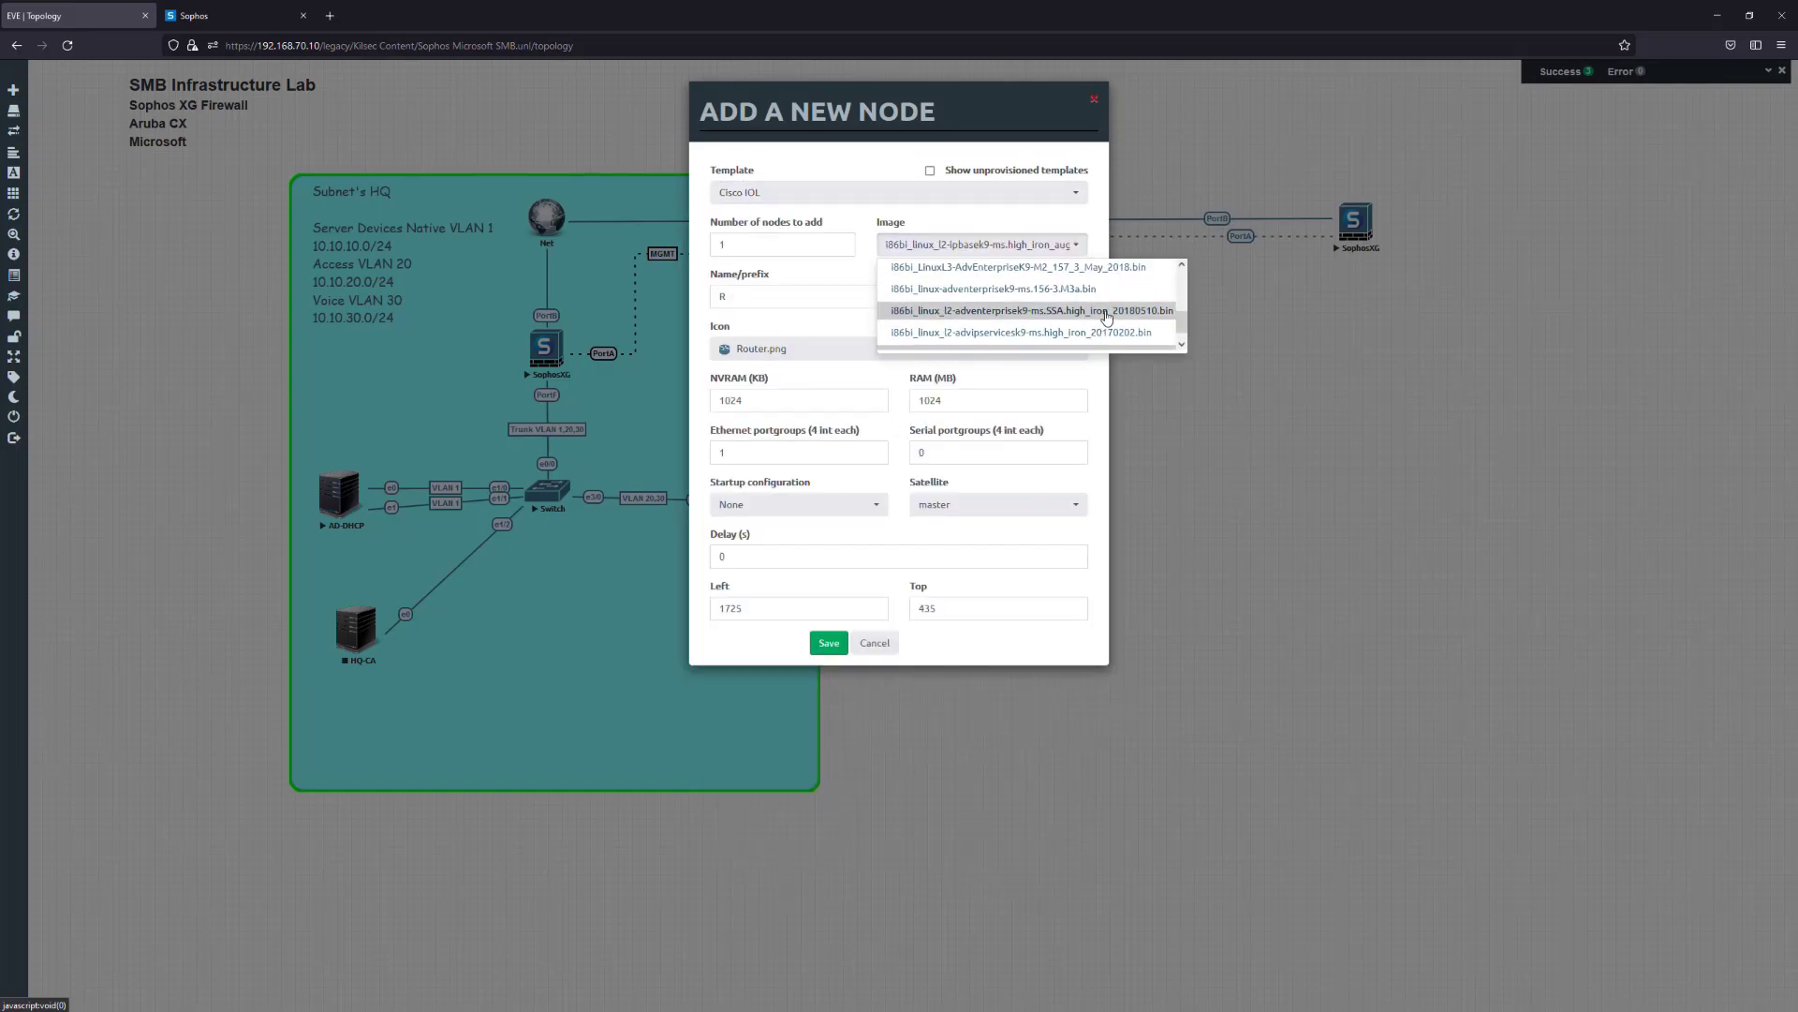
scroll(1109, 319, up, 2)
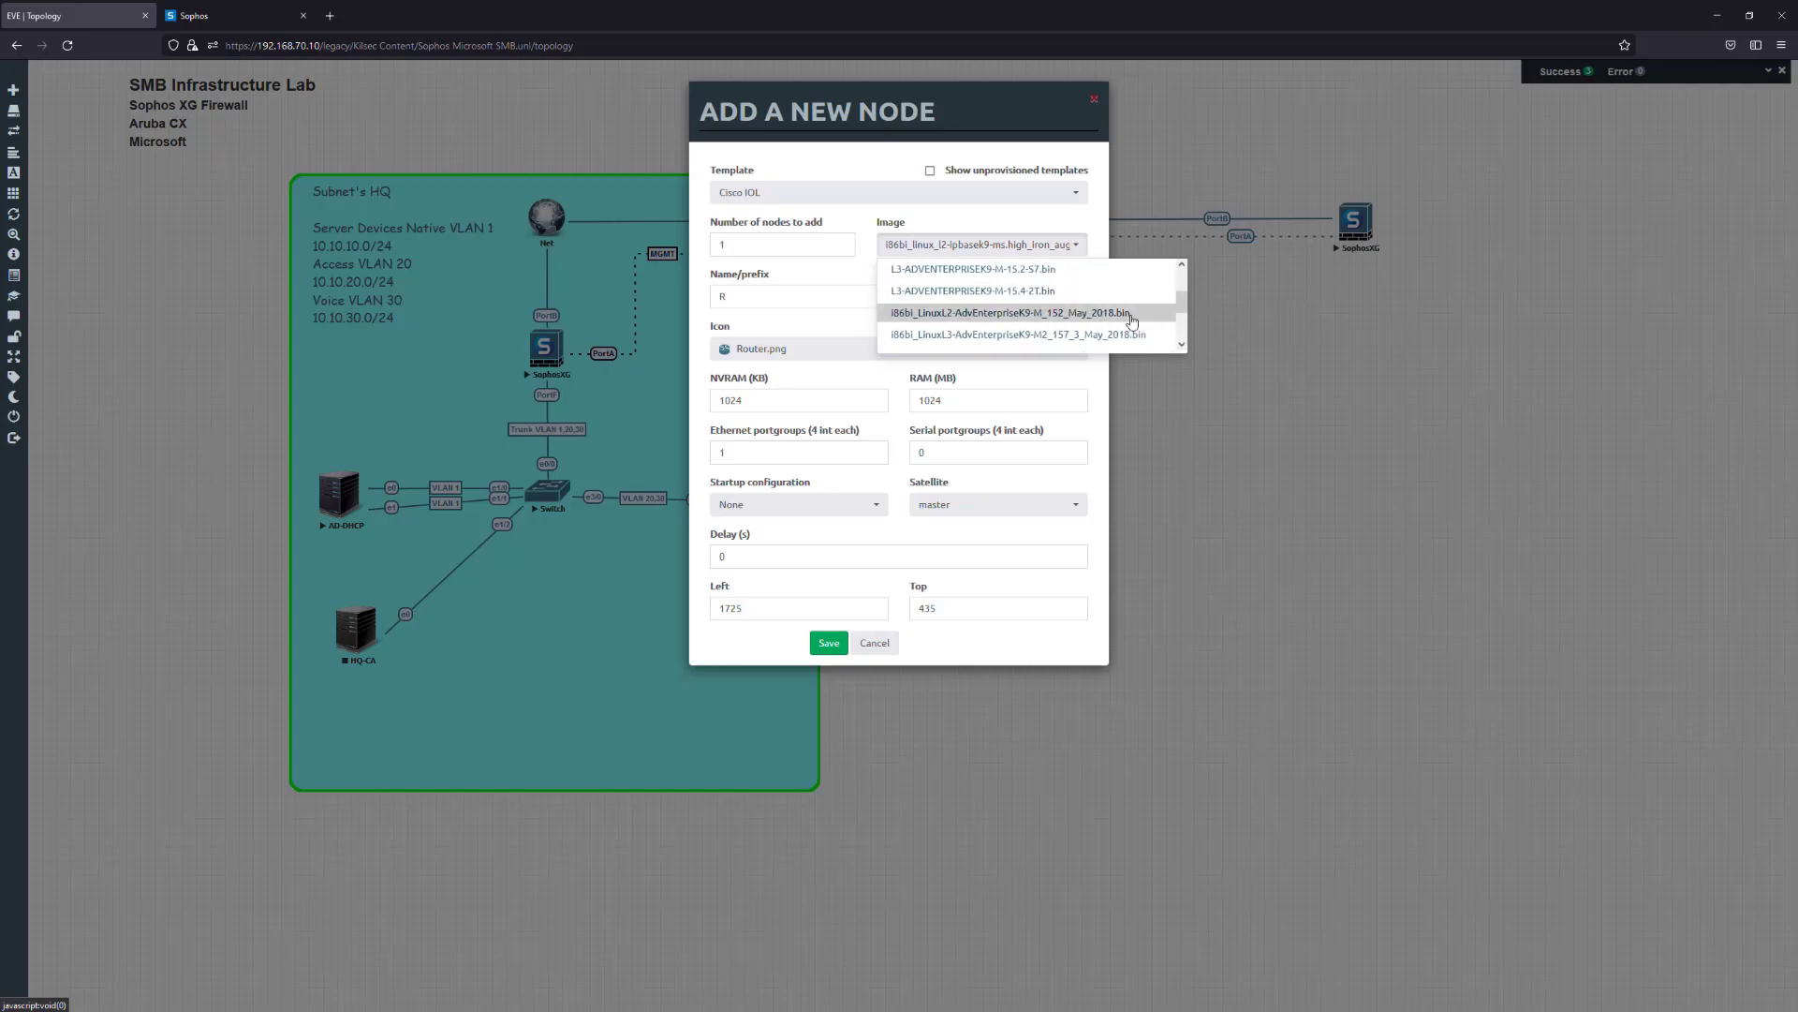
scroll(1135, 323, down, 2)
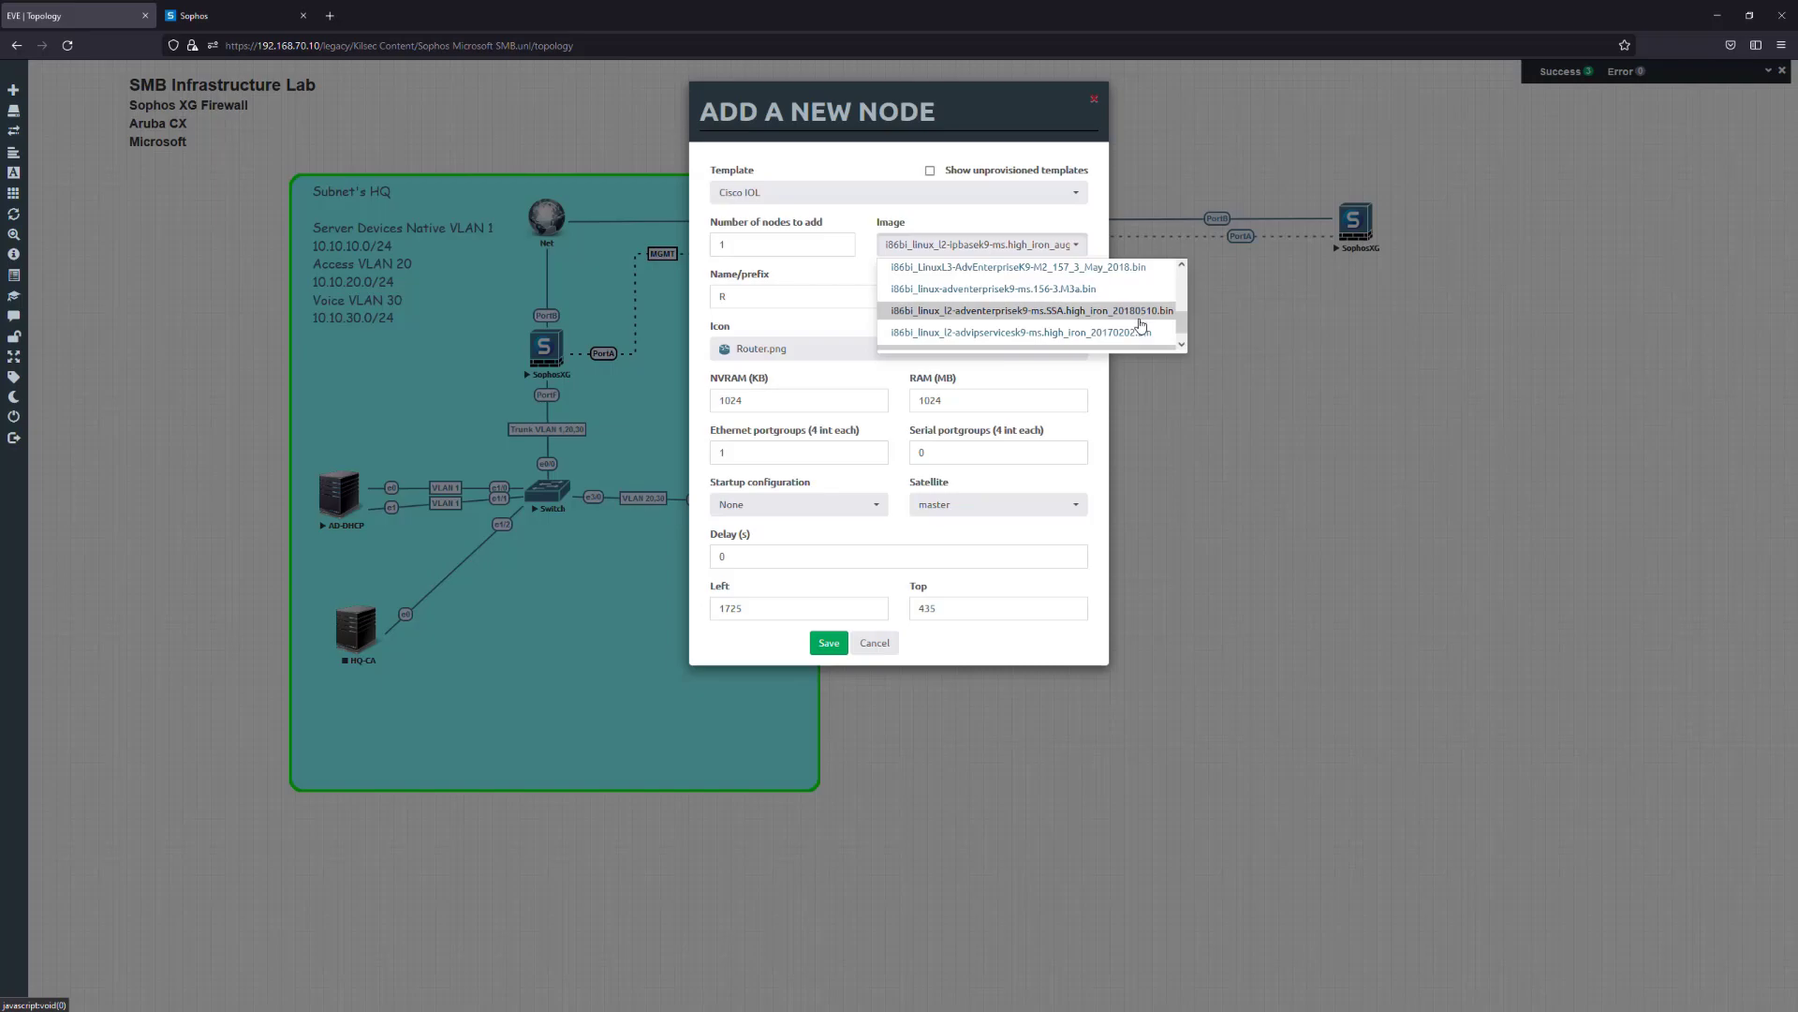
scroll(1115, 321, up, 2)
scroll(1121, 321, down, 2)
Pick the Layer 2 SSA high_iron image with 2 Ethernet portgroups and save the node
click(1119, 323)
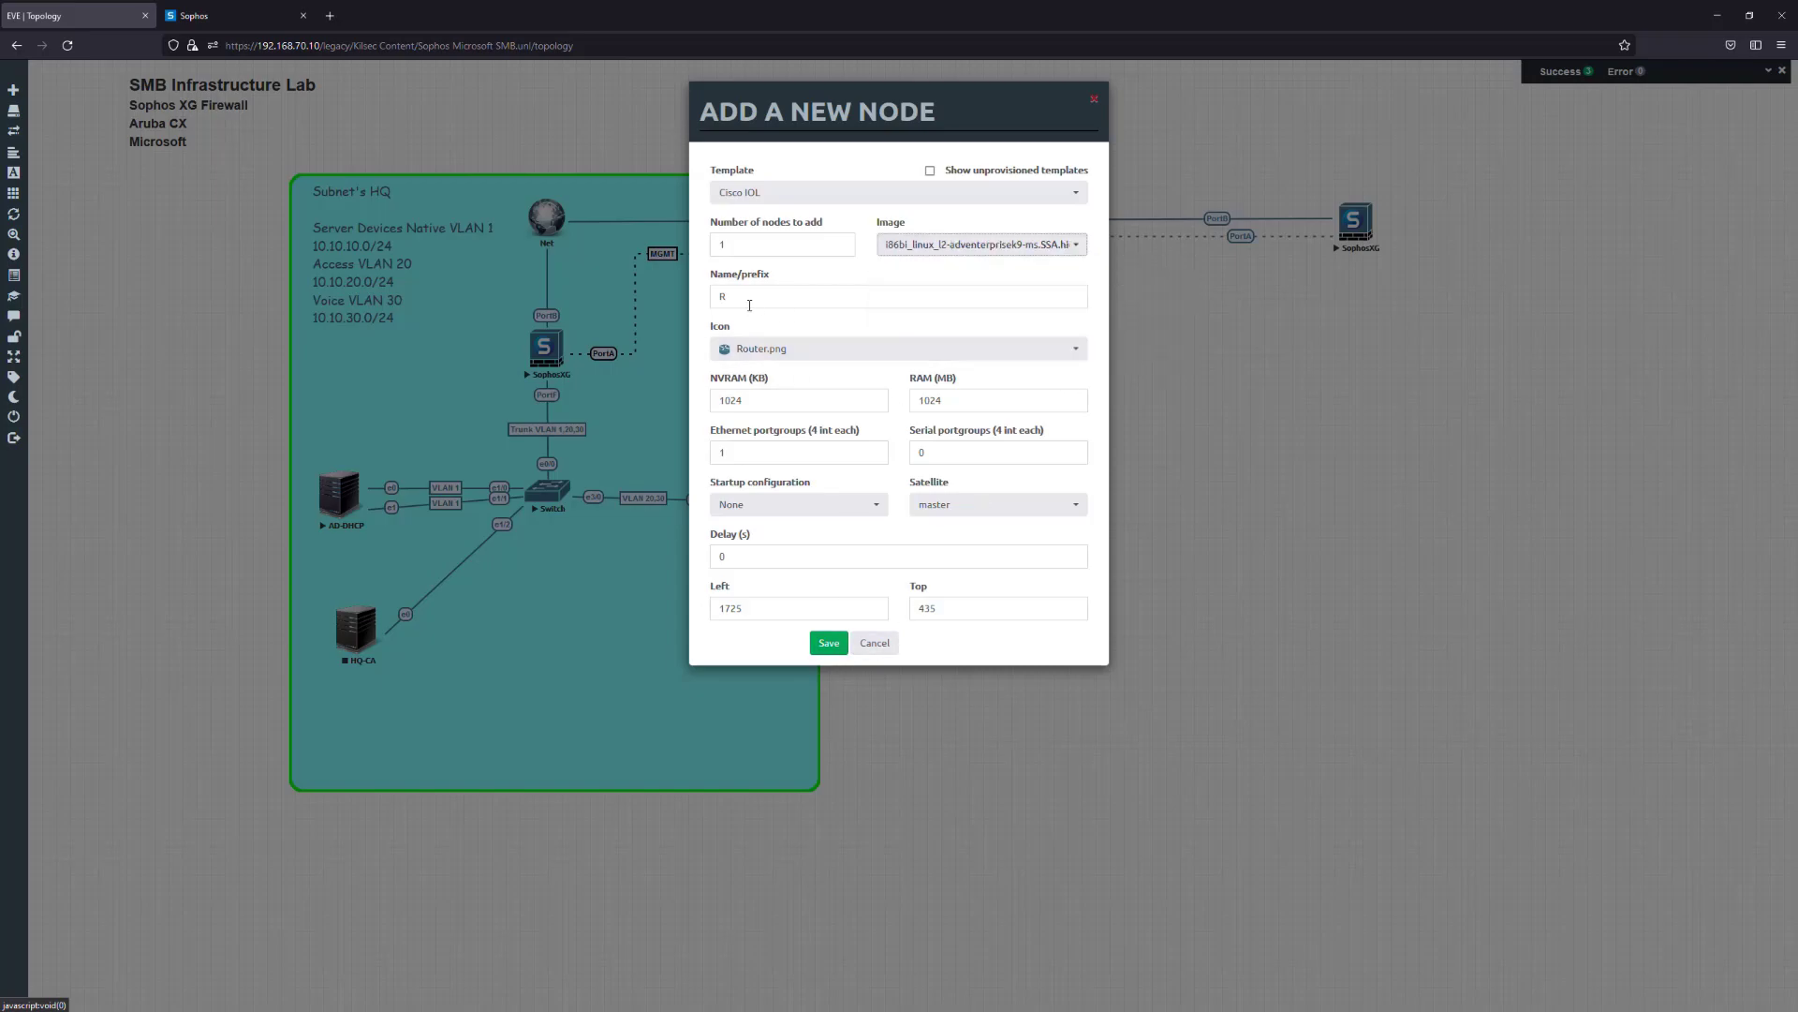
drag(785, 453, 637, 452)
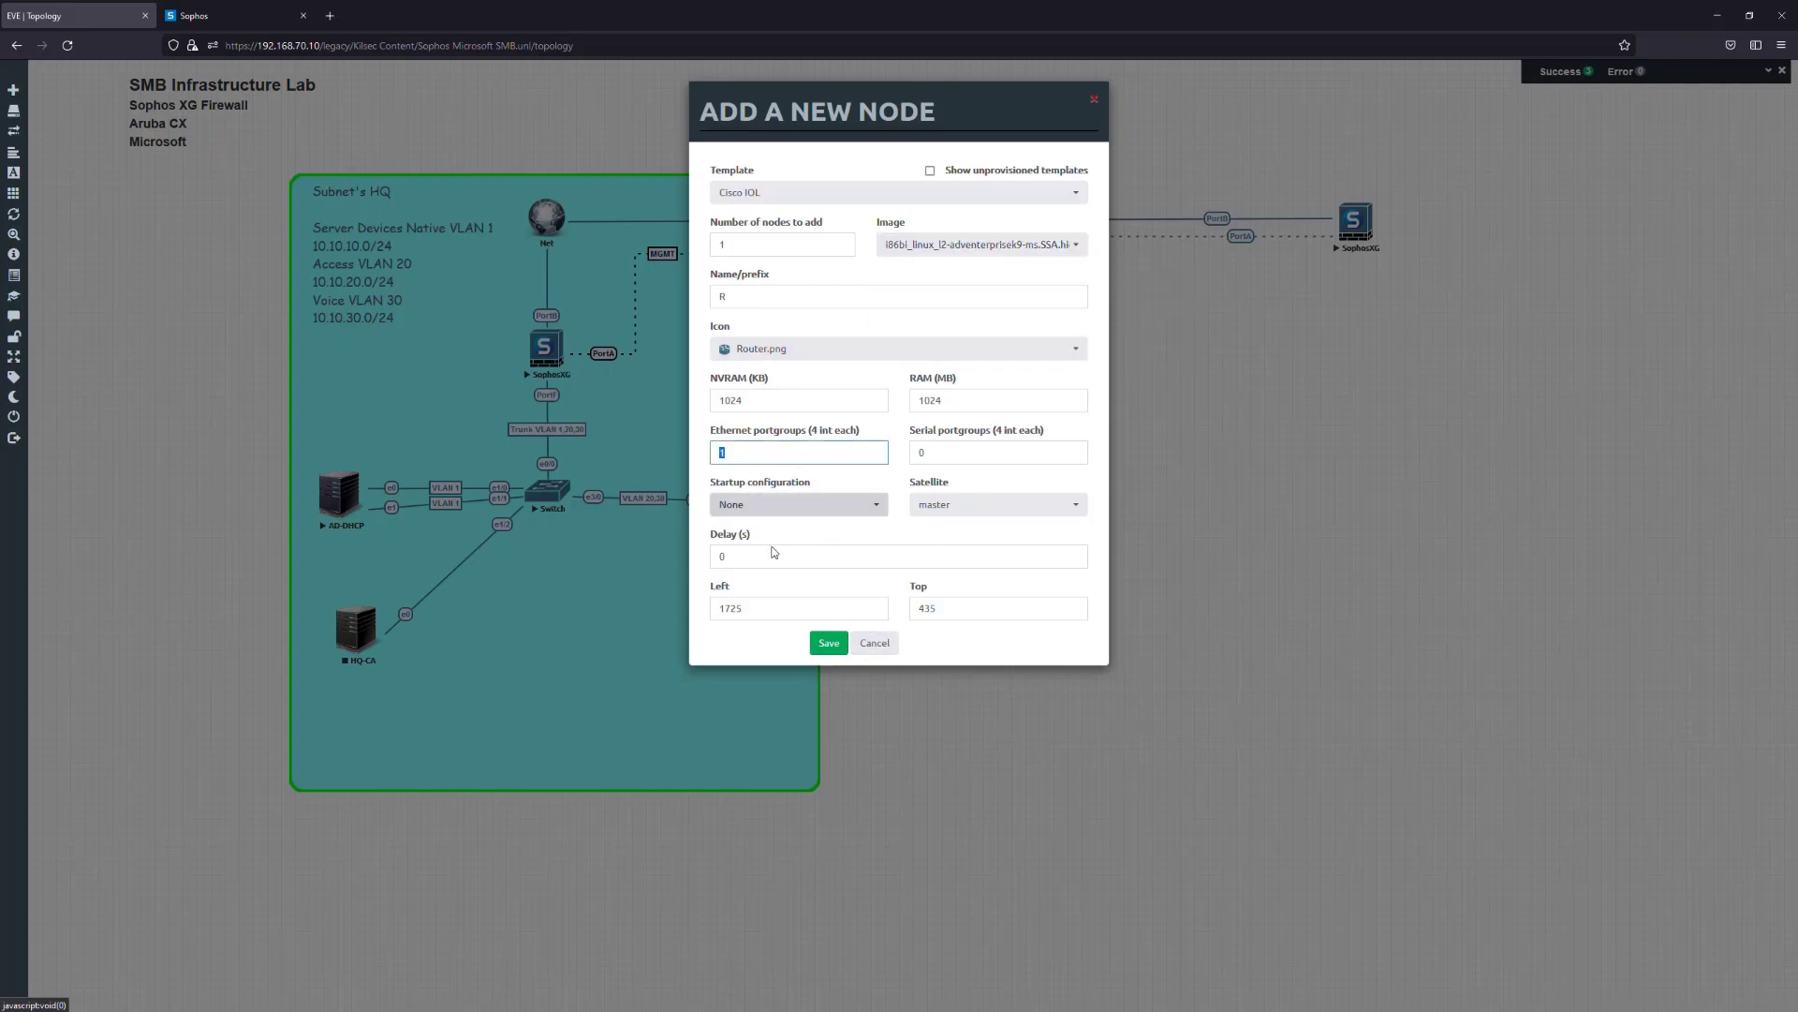
text(2)
click(840, 651)
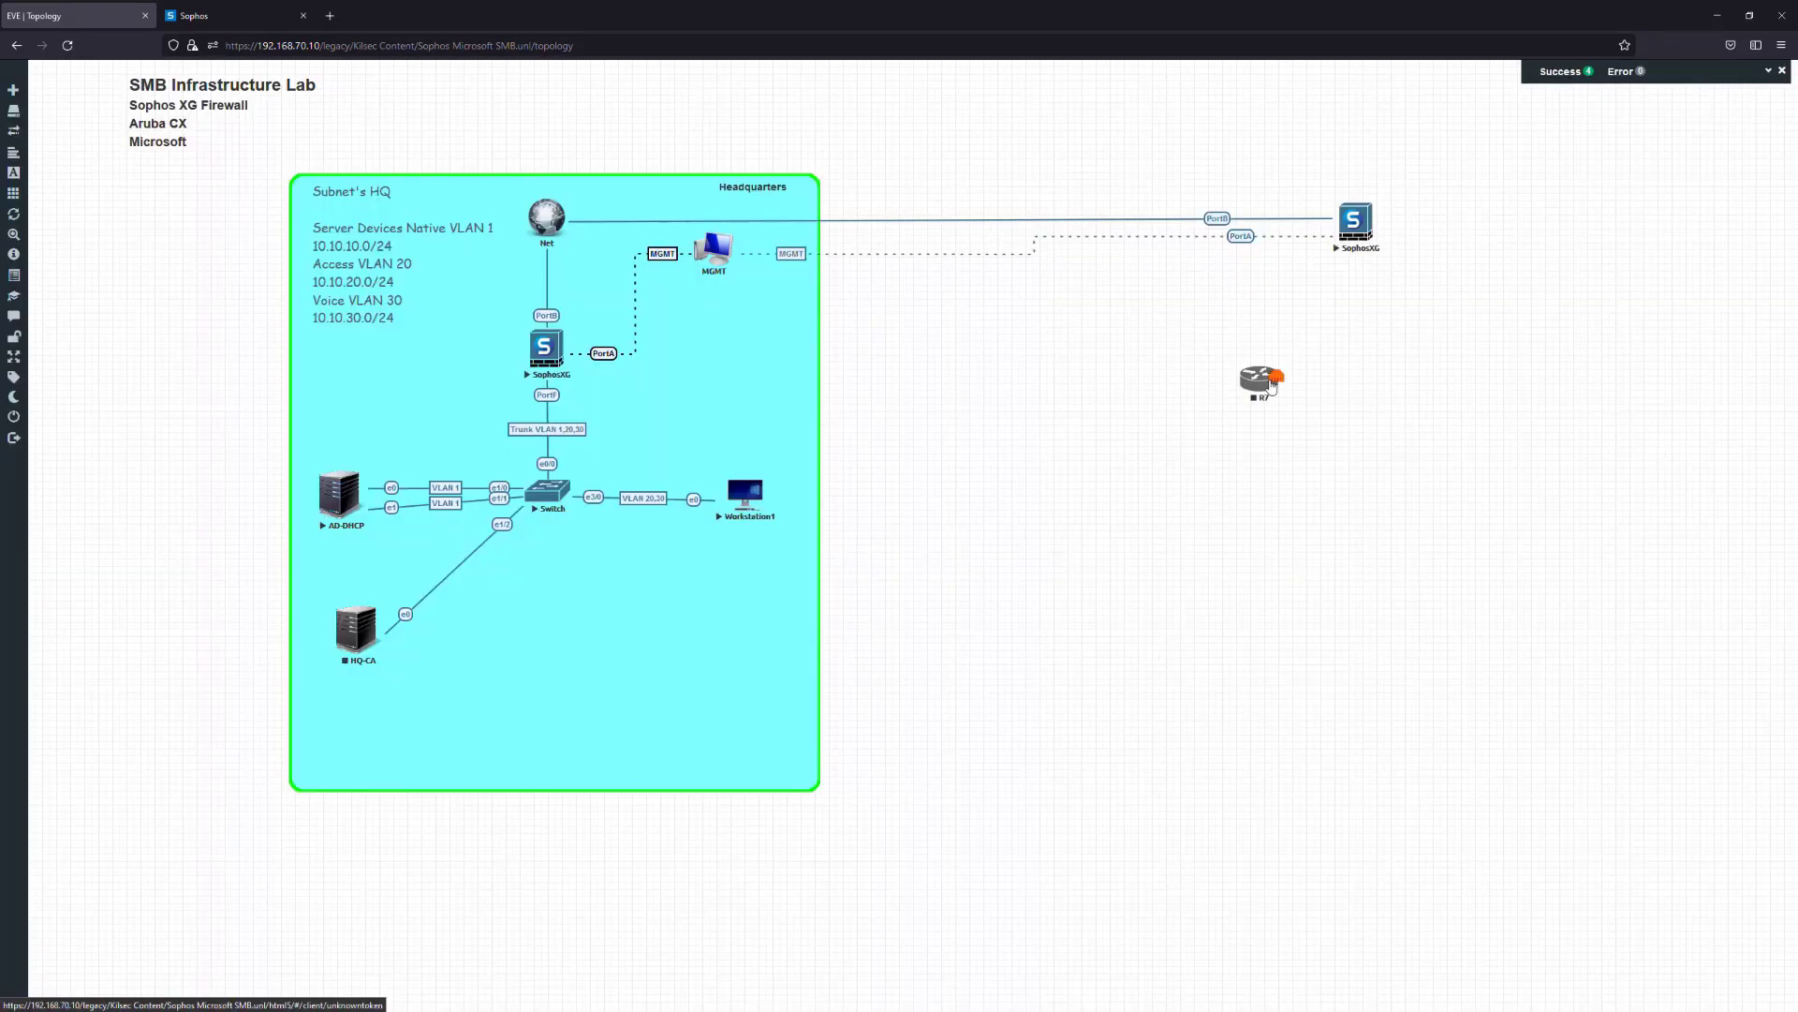
Rename R7 to BRSWITCH and give it the Switch.png icon
drag(1264, 381, 1366, 370)
right_click(1365, 372)
click(1398, 448)
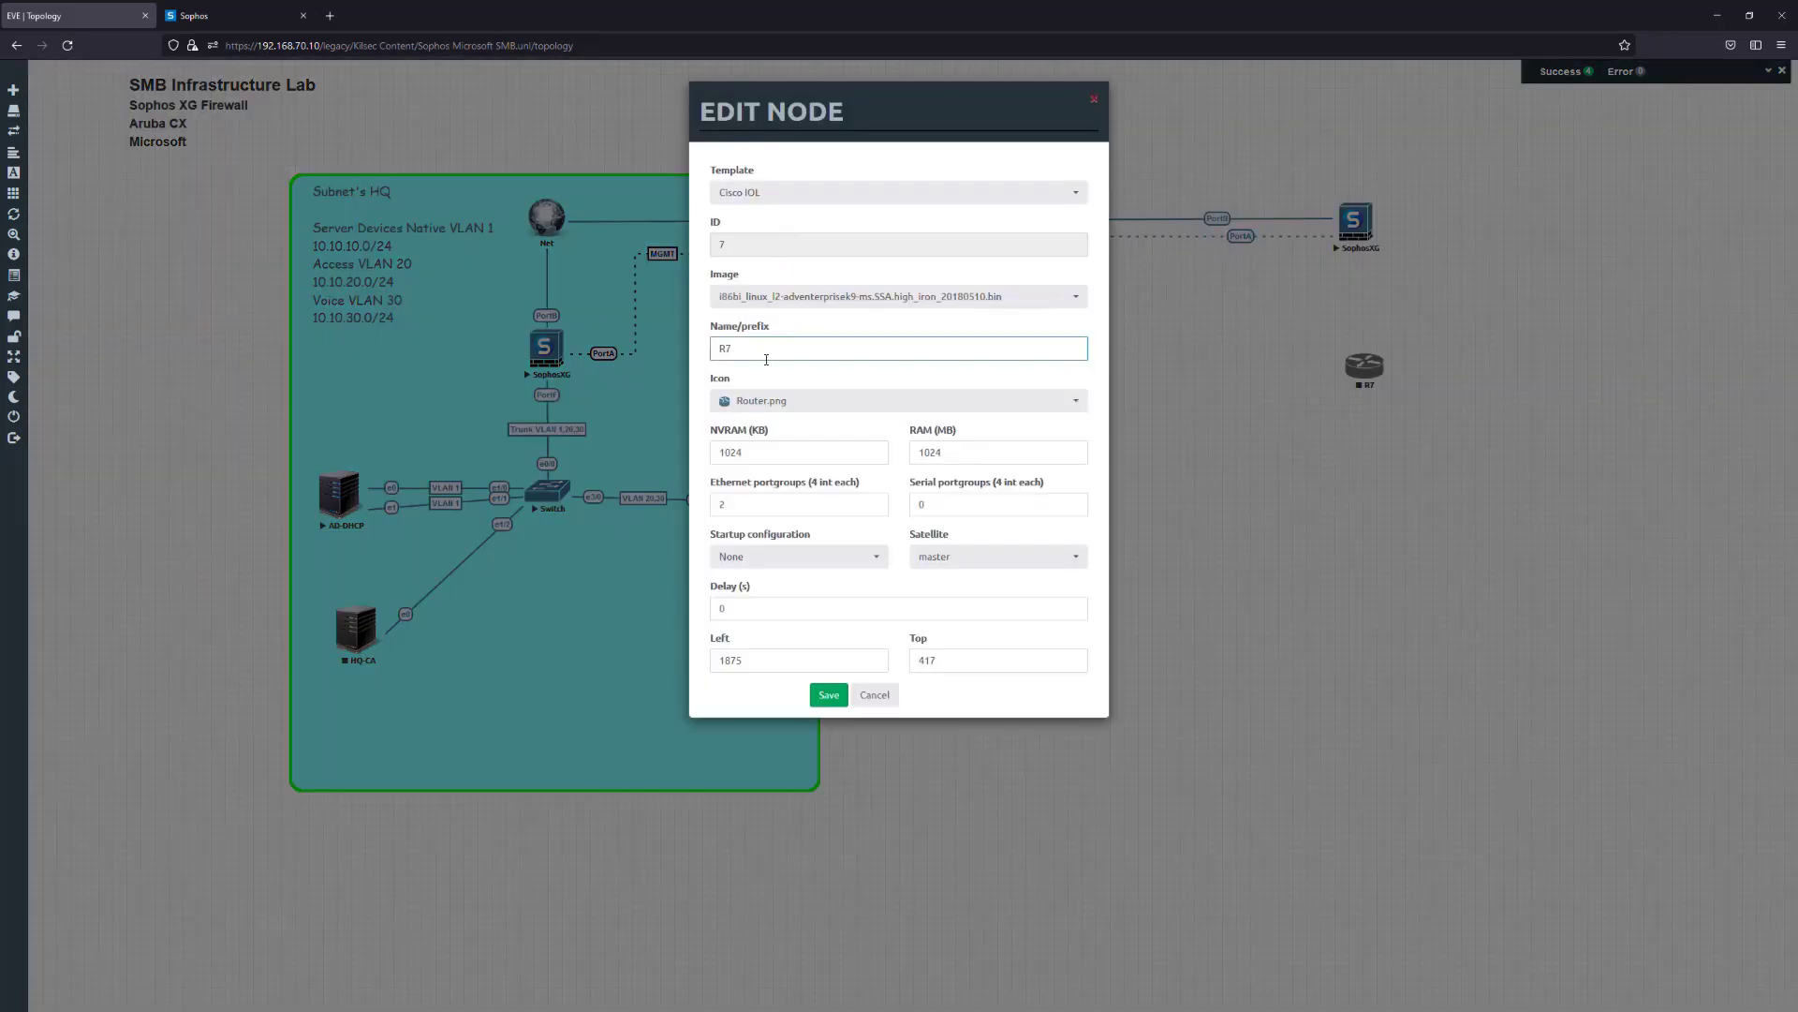
text(BRSWITCH)
click(795, 400)
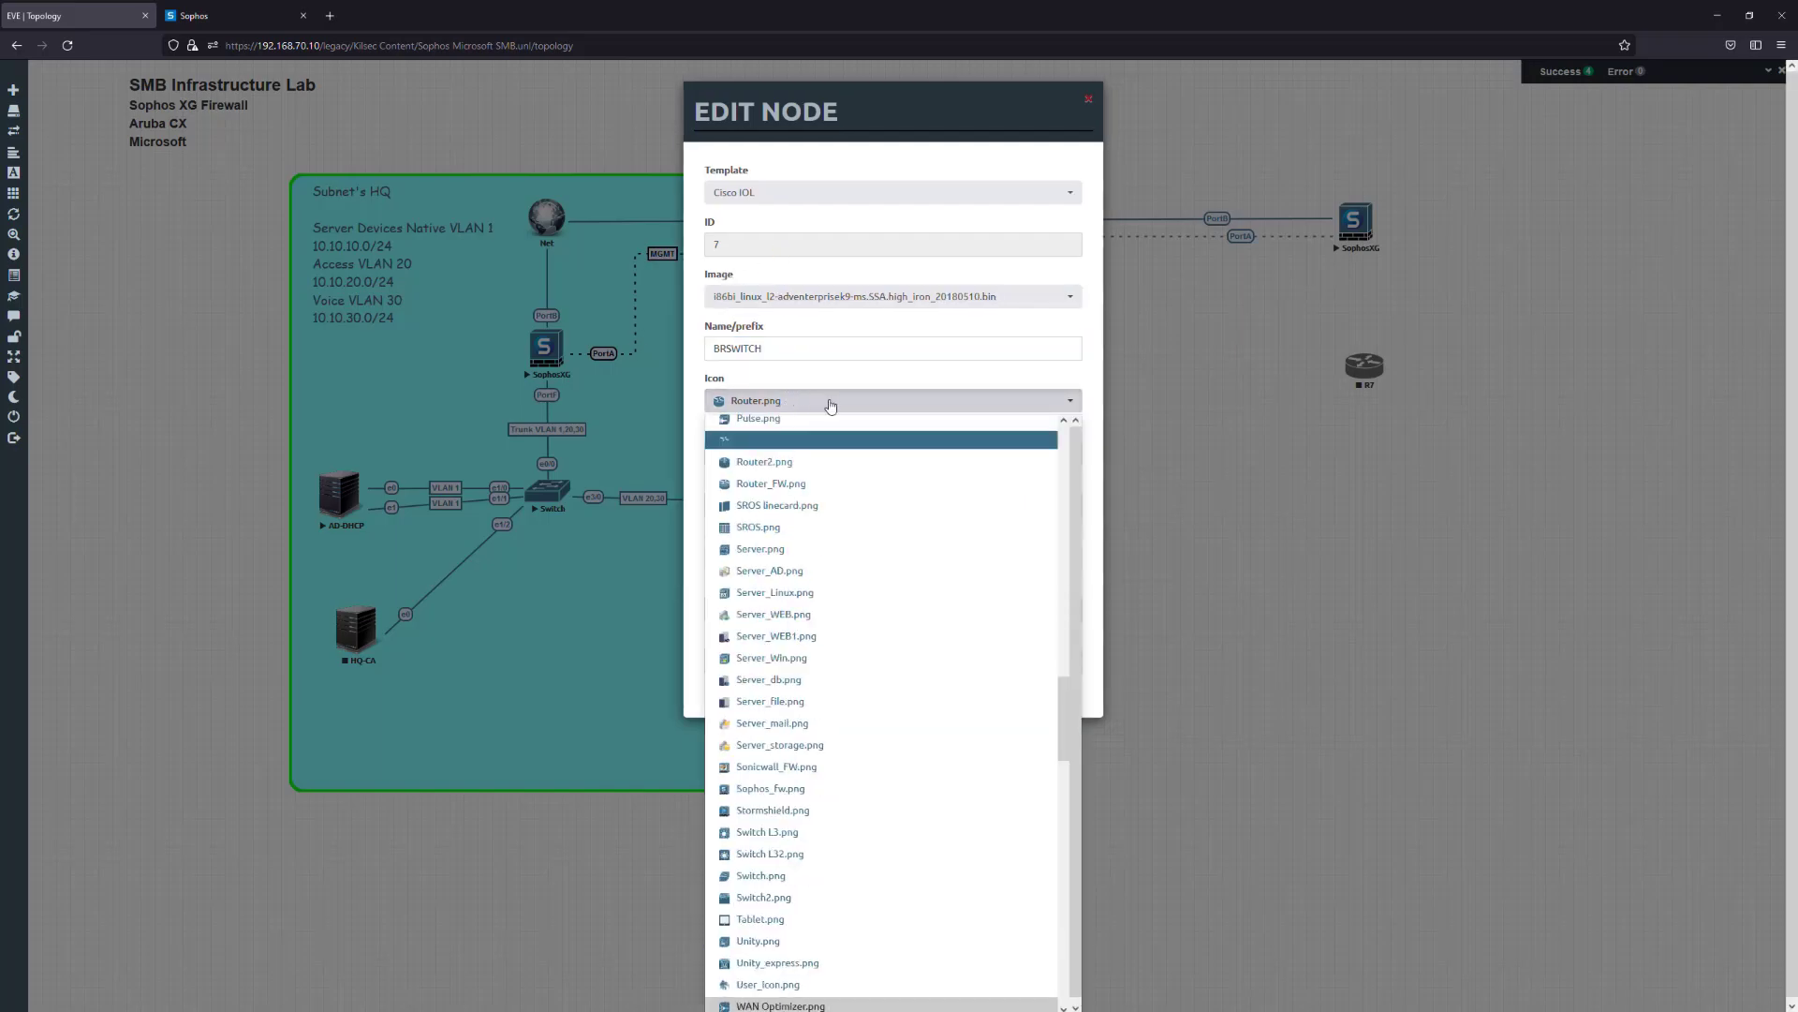
click(824, 876)
click(853, 695)
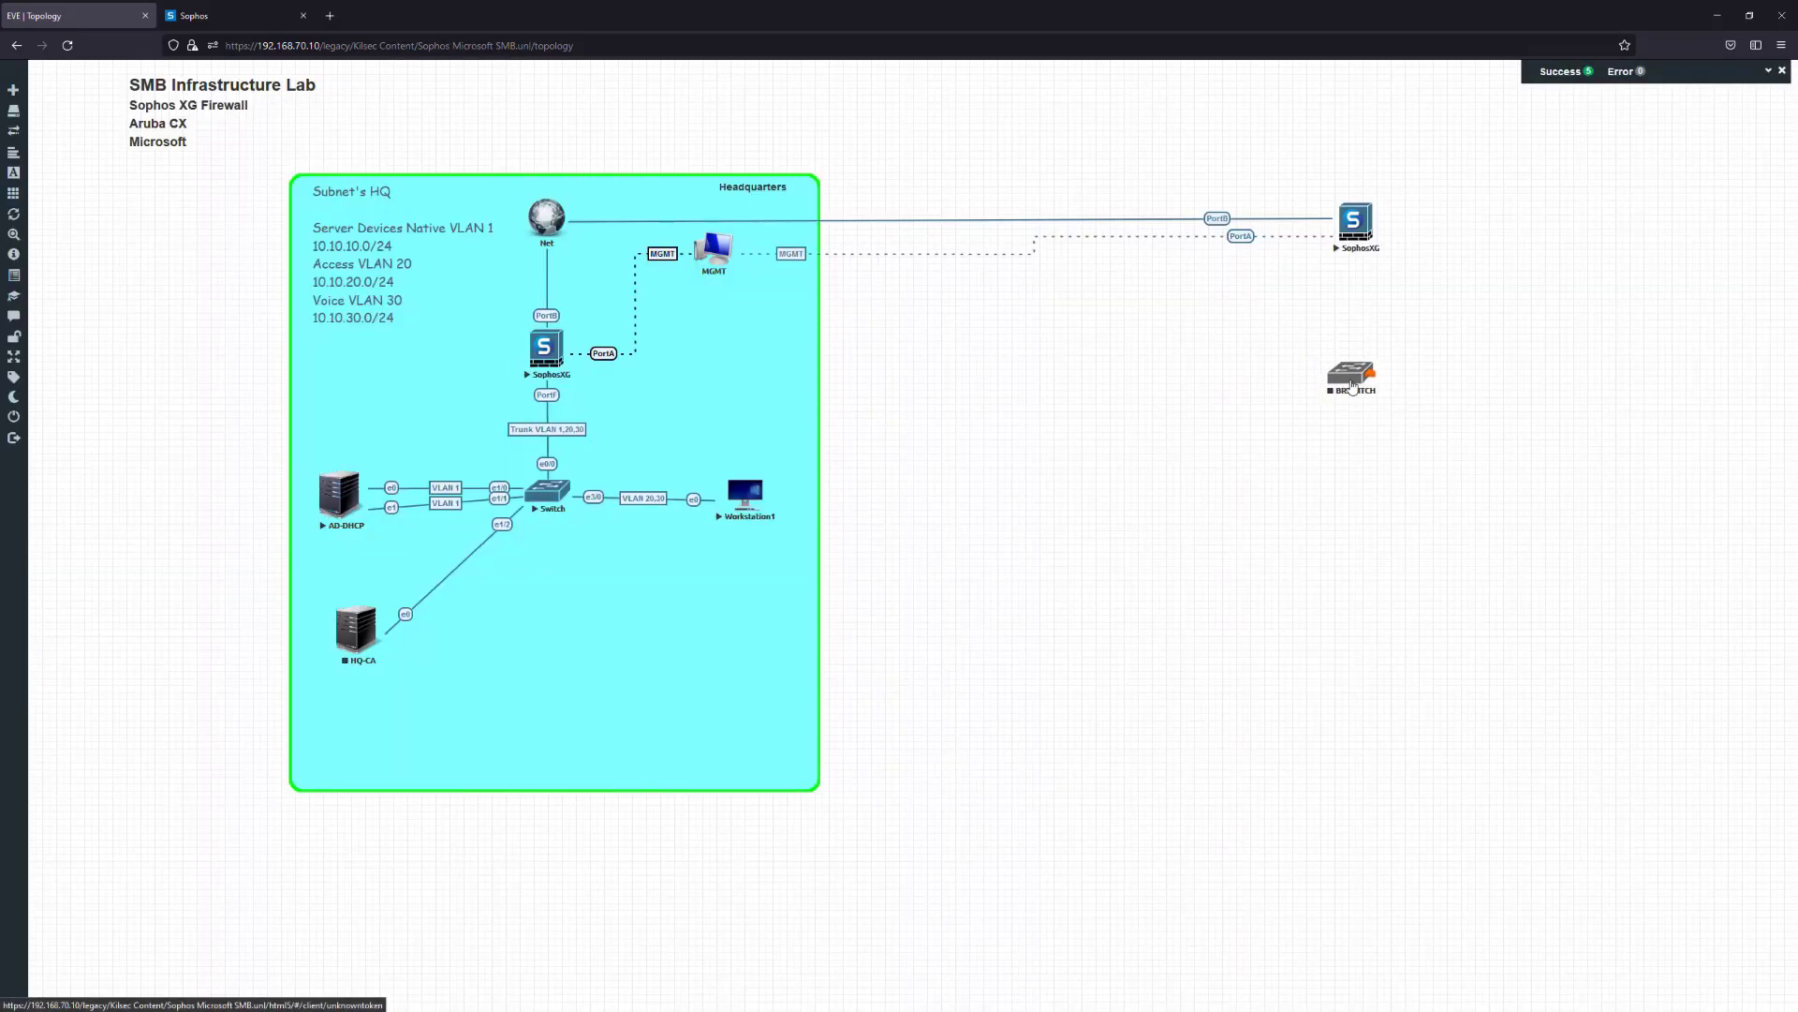
Link BRSWITCH e0/0 to the SophosXG's PortD and nudge the switch into place
drag(1382, 384, 1356, 225)
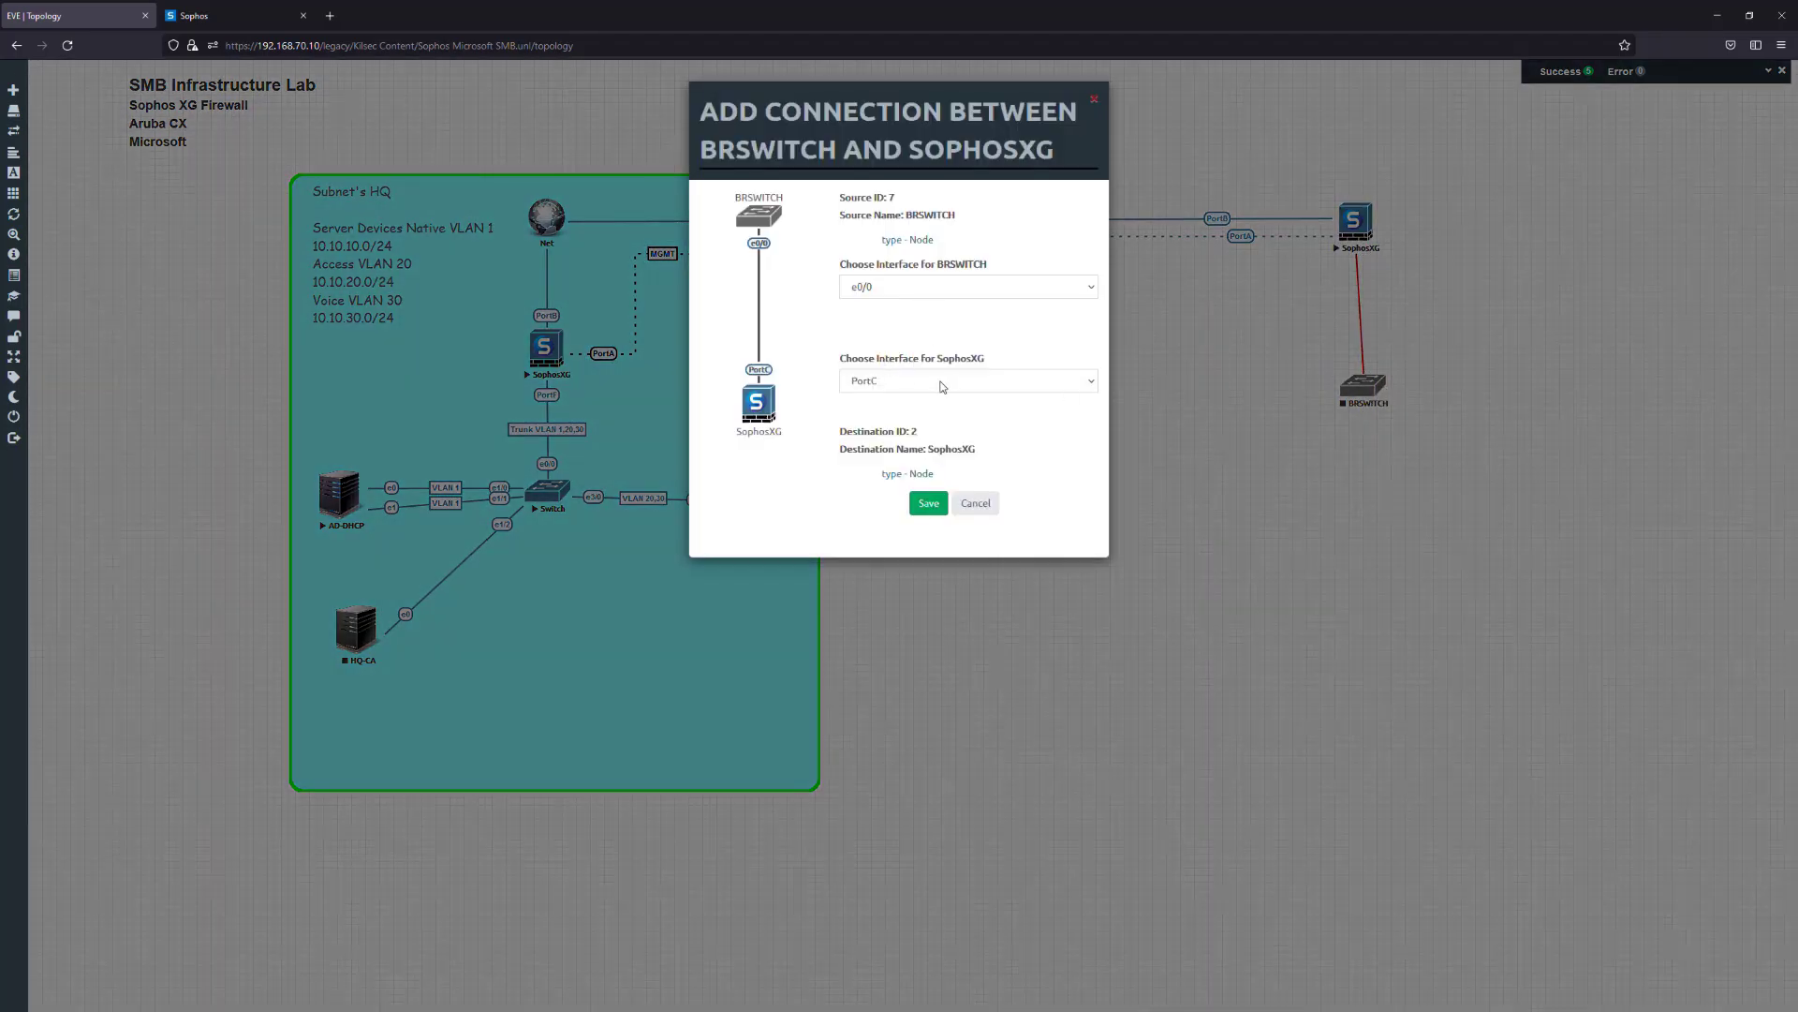
click(942, 387)
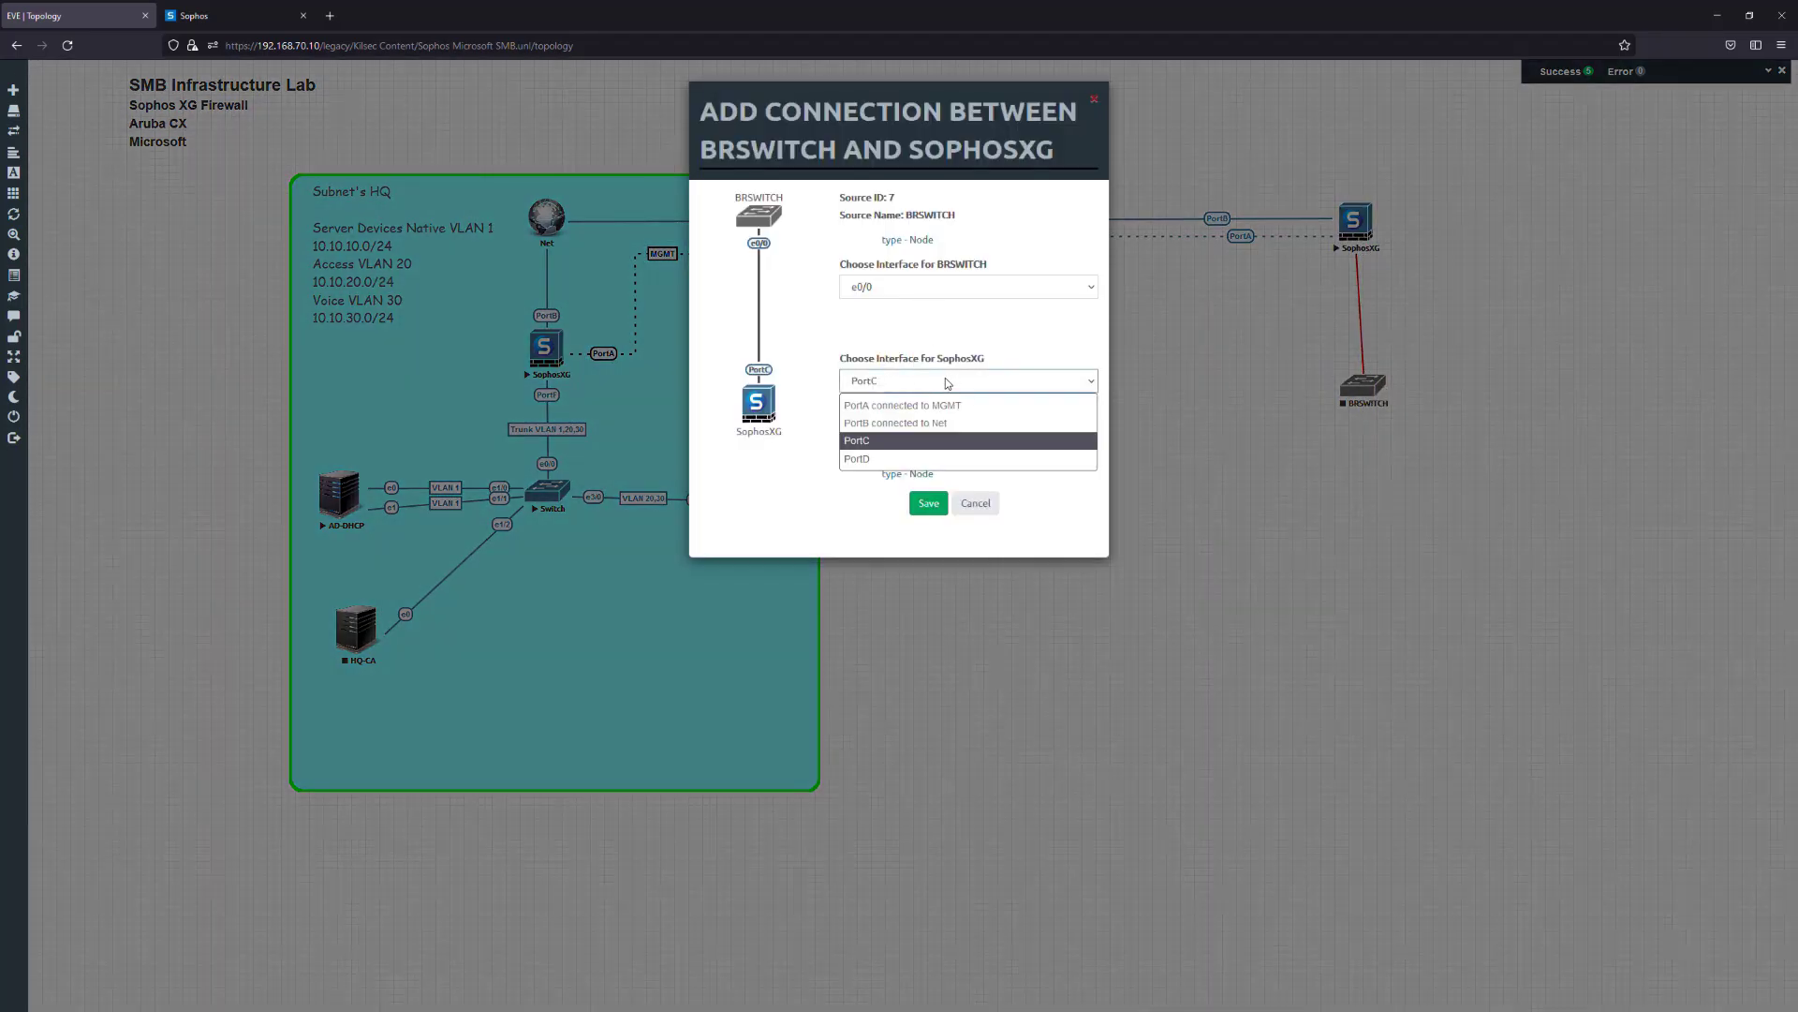
click(905, 455)
click(928, 504)
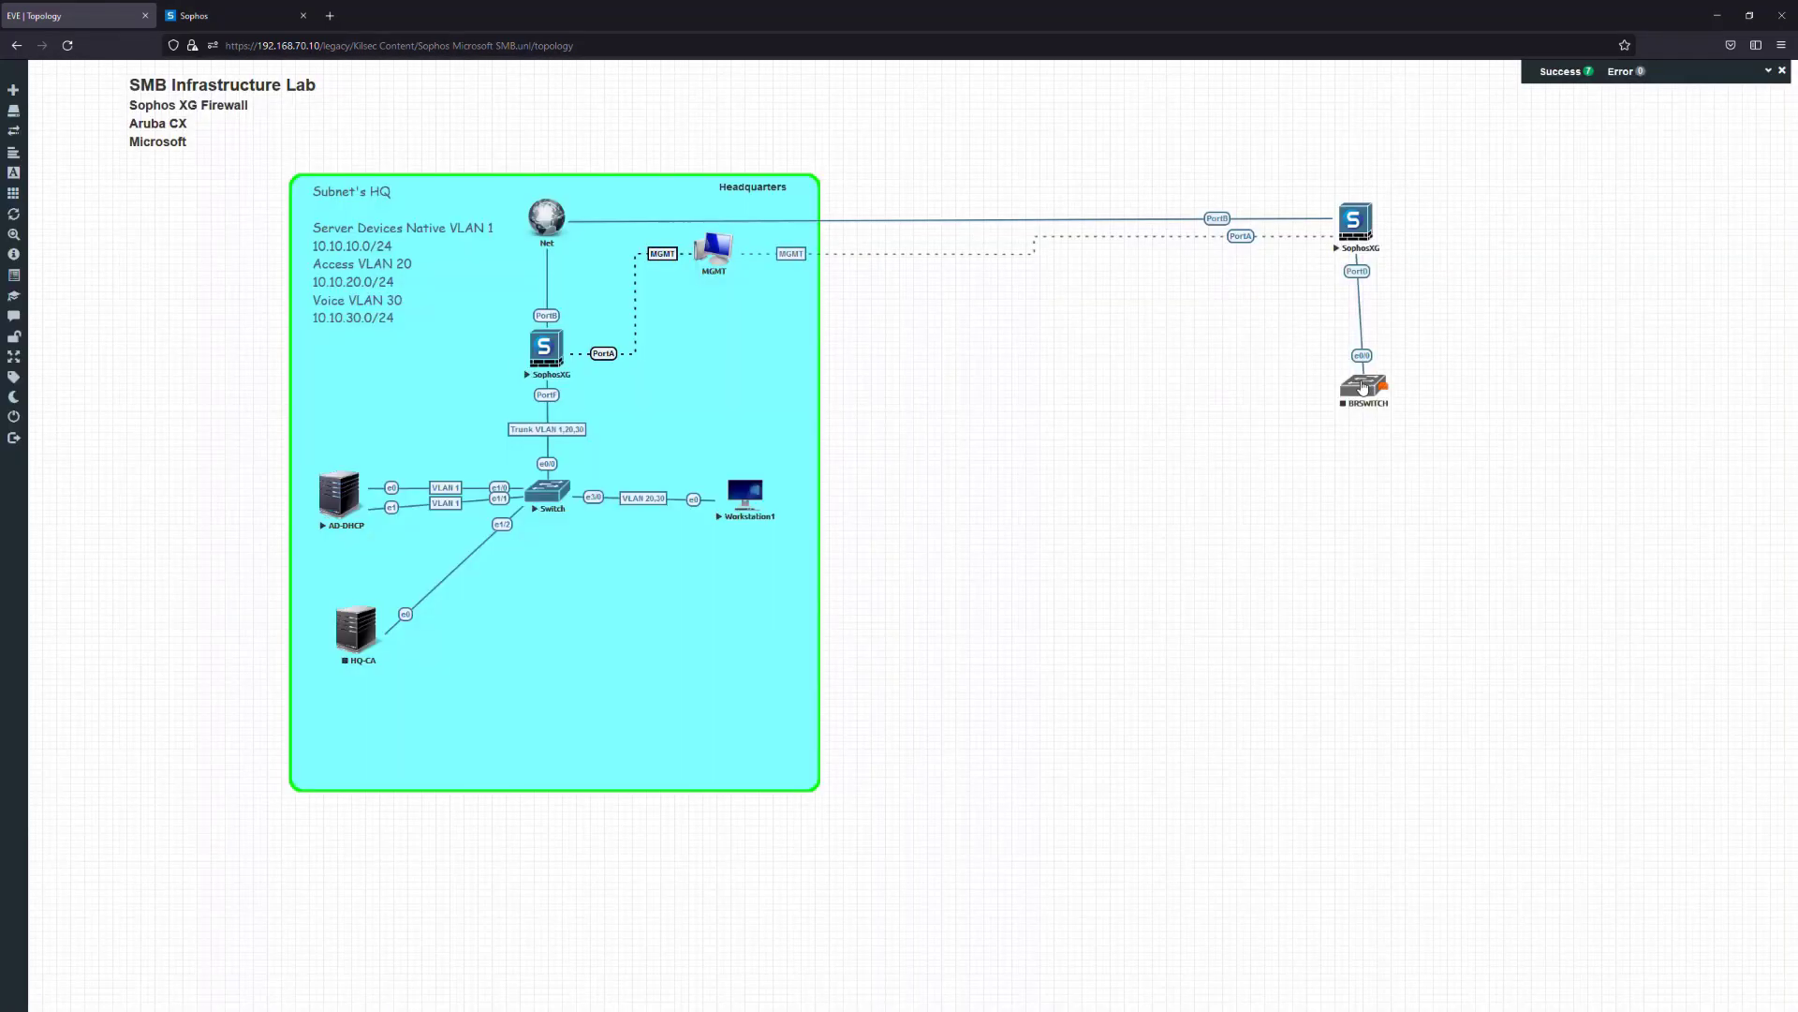
drag(1363, 388, 1360, 402)
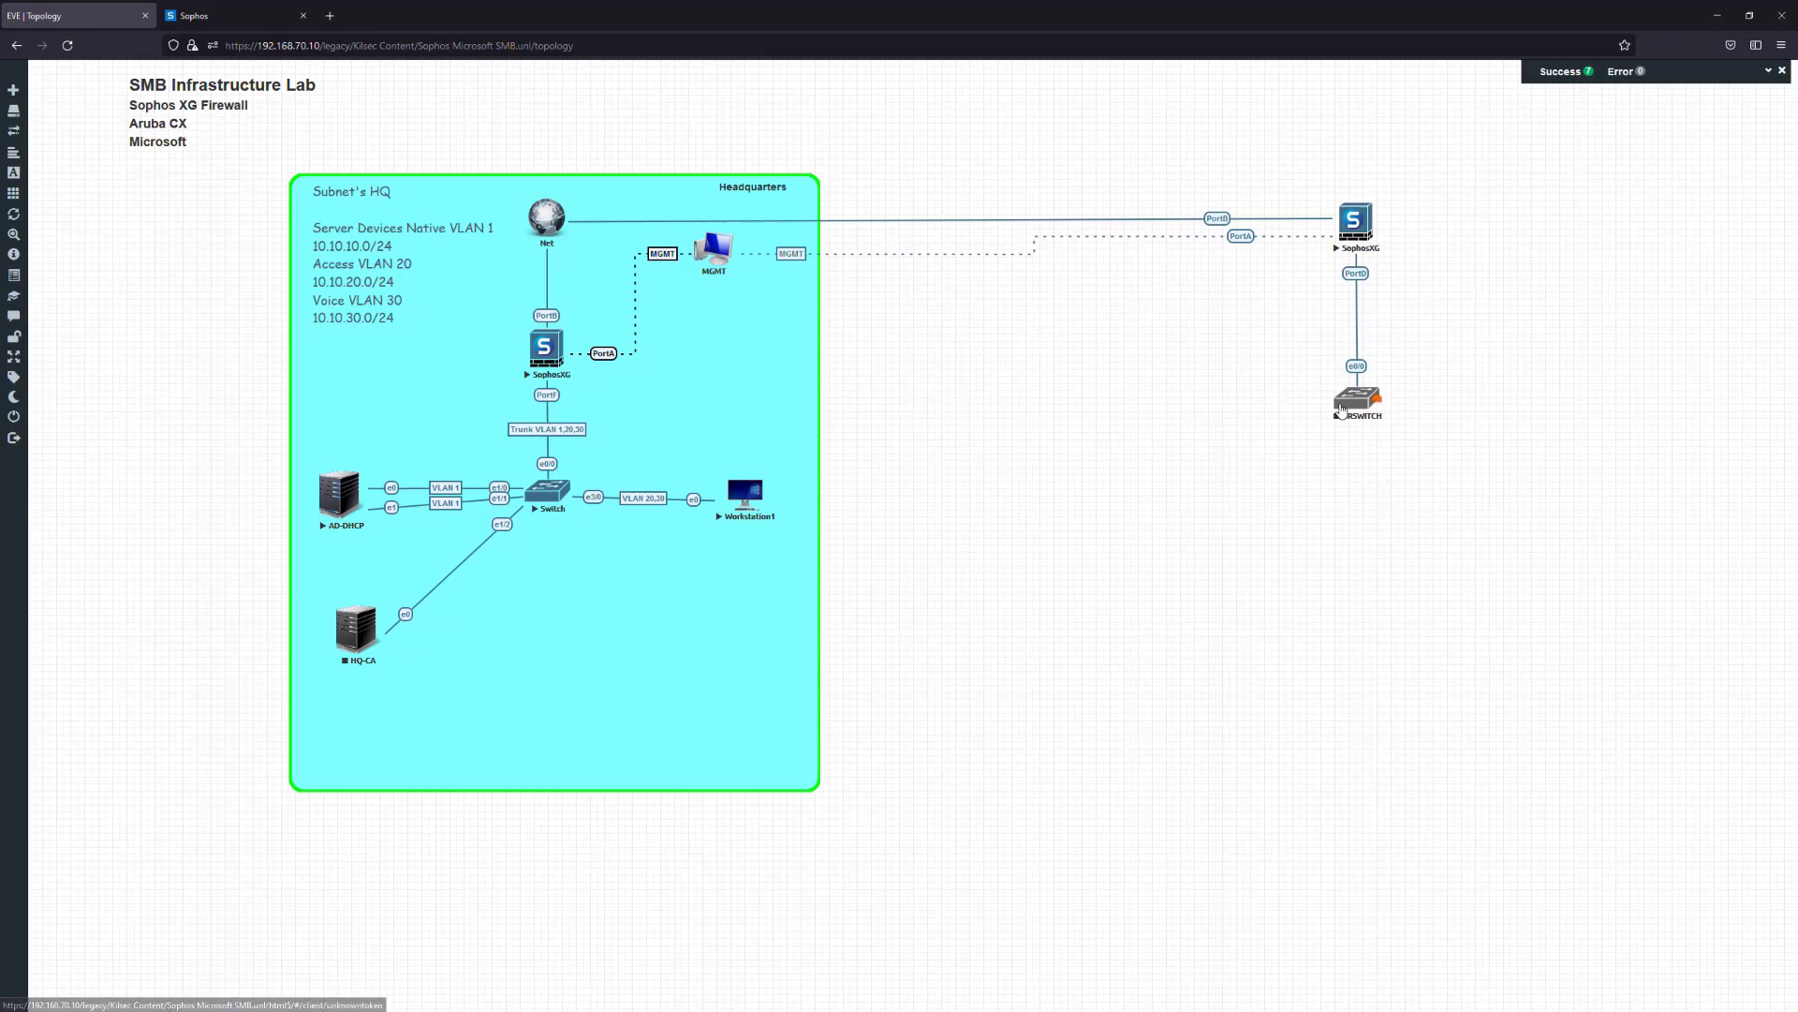
Start a new node from the Windows template using the win-10 image
right_click(1021, 526)
click(1047, 512)
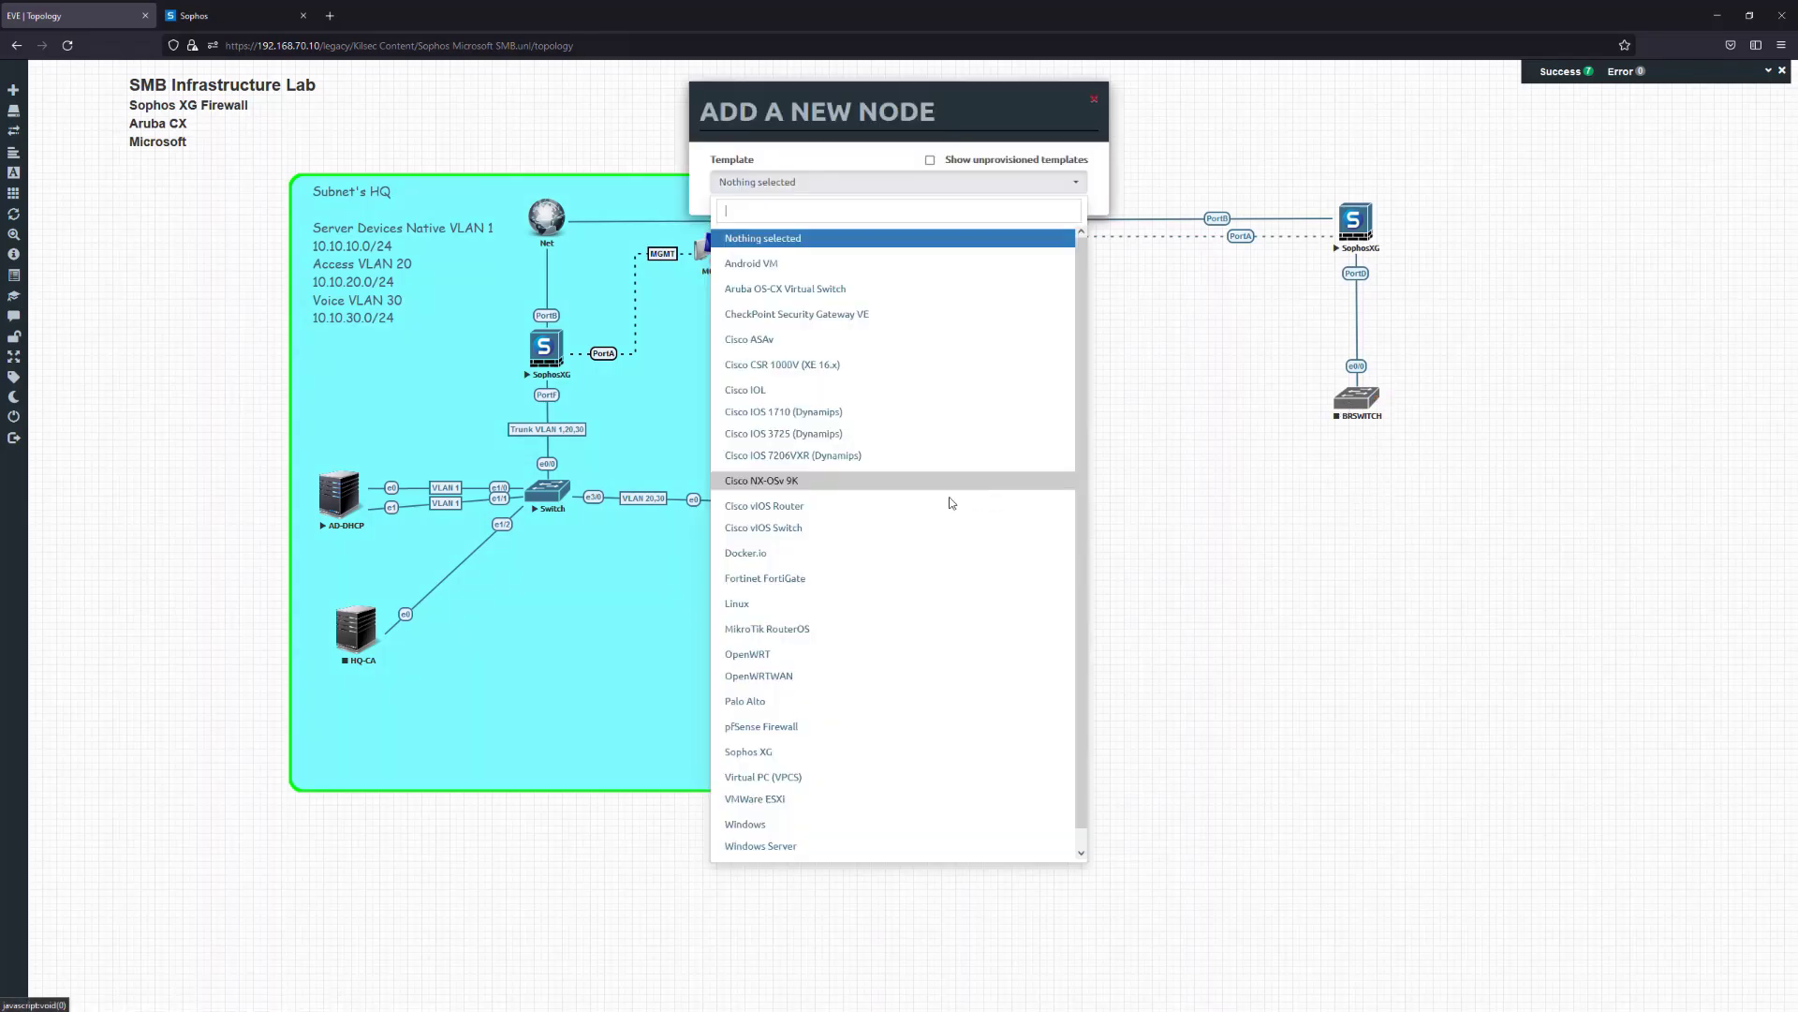
scroll(880, 497, down, 1)
click(808, 804)
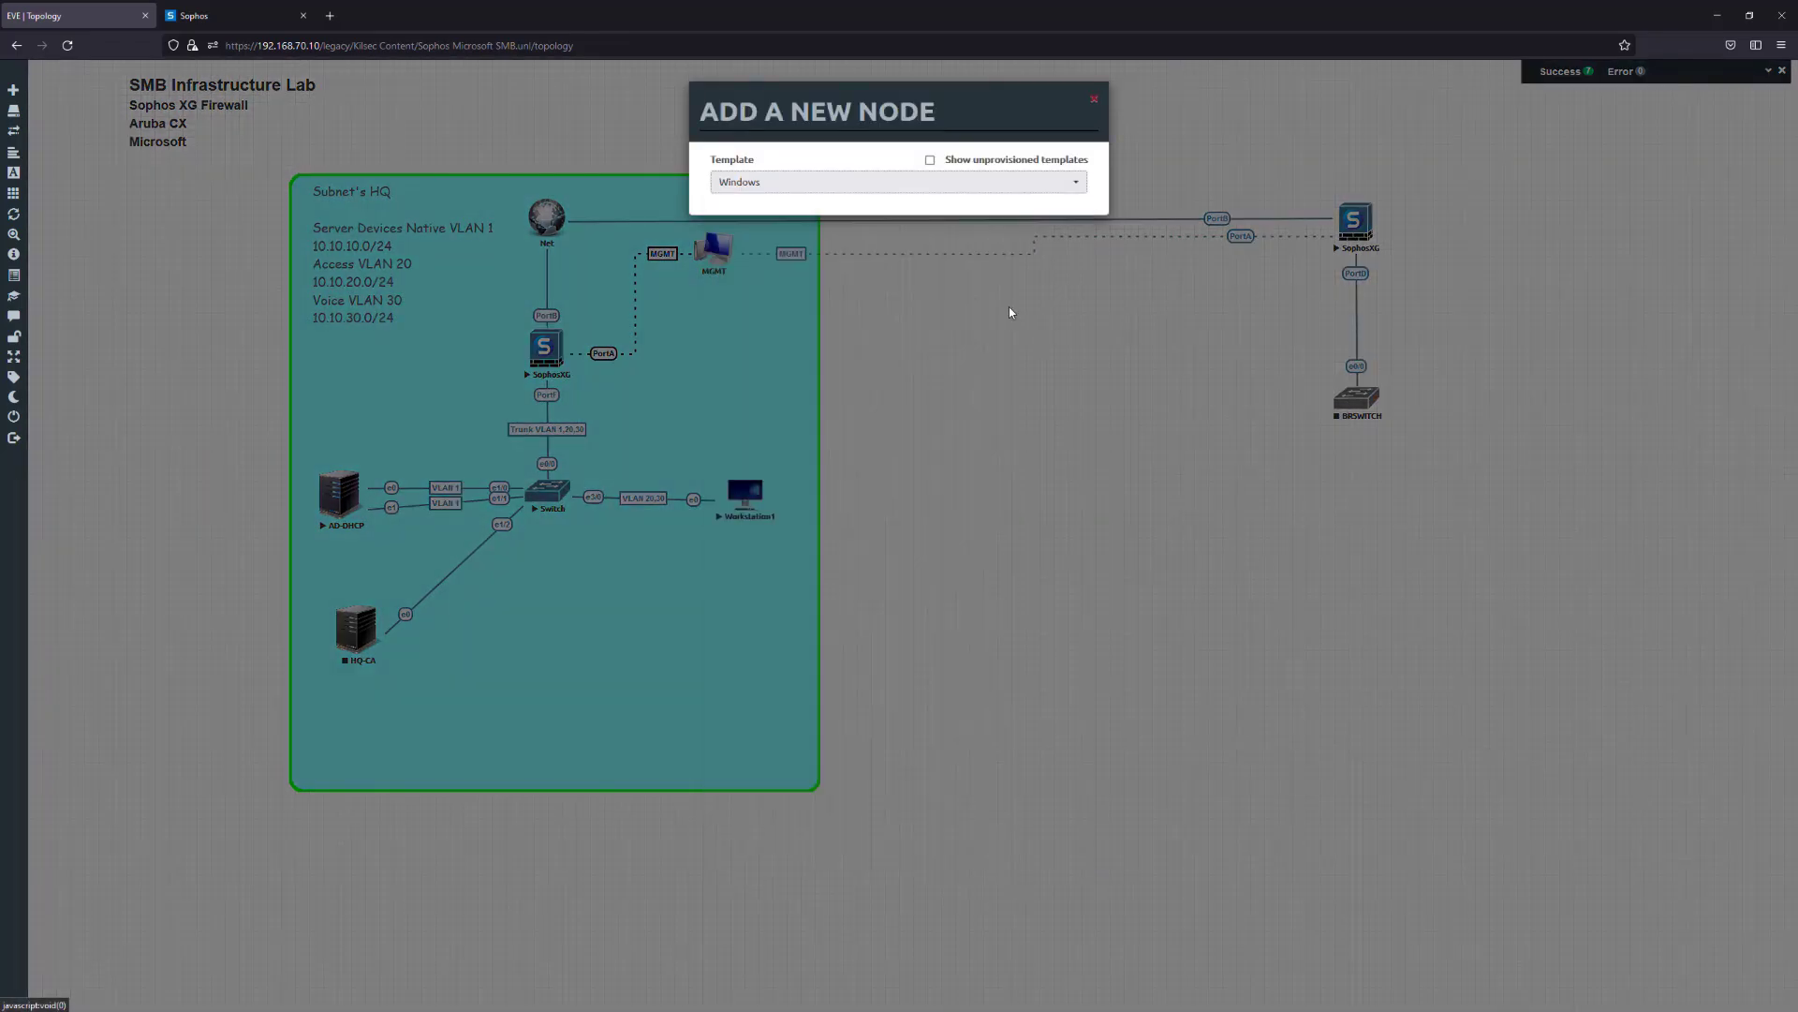
click(998, 248)
click(951, 278)
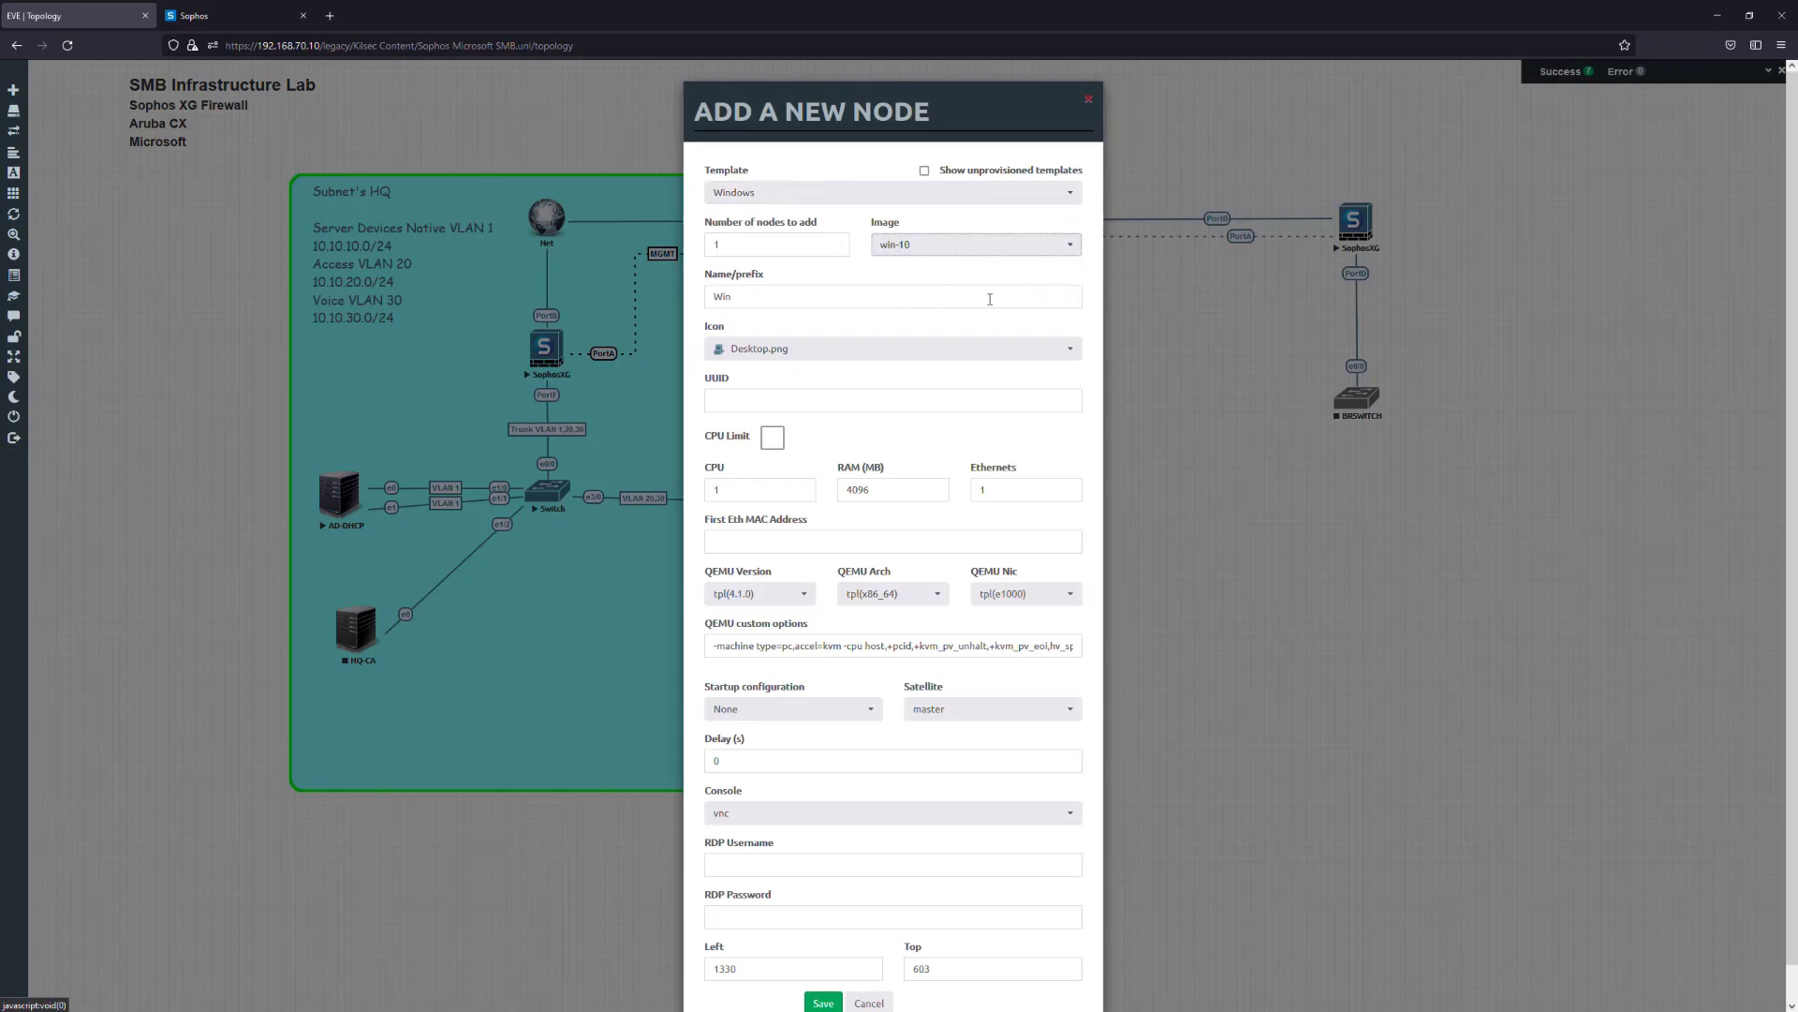
Set the Windows node to 2 CPUs, name it BrWrk1, and save it
double_click(750, 496)
text(2)
double_click(820, 298)
text(BRQ)
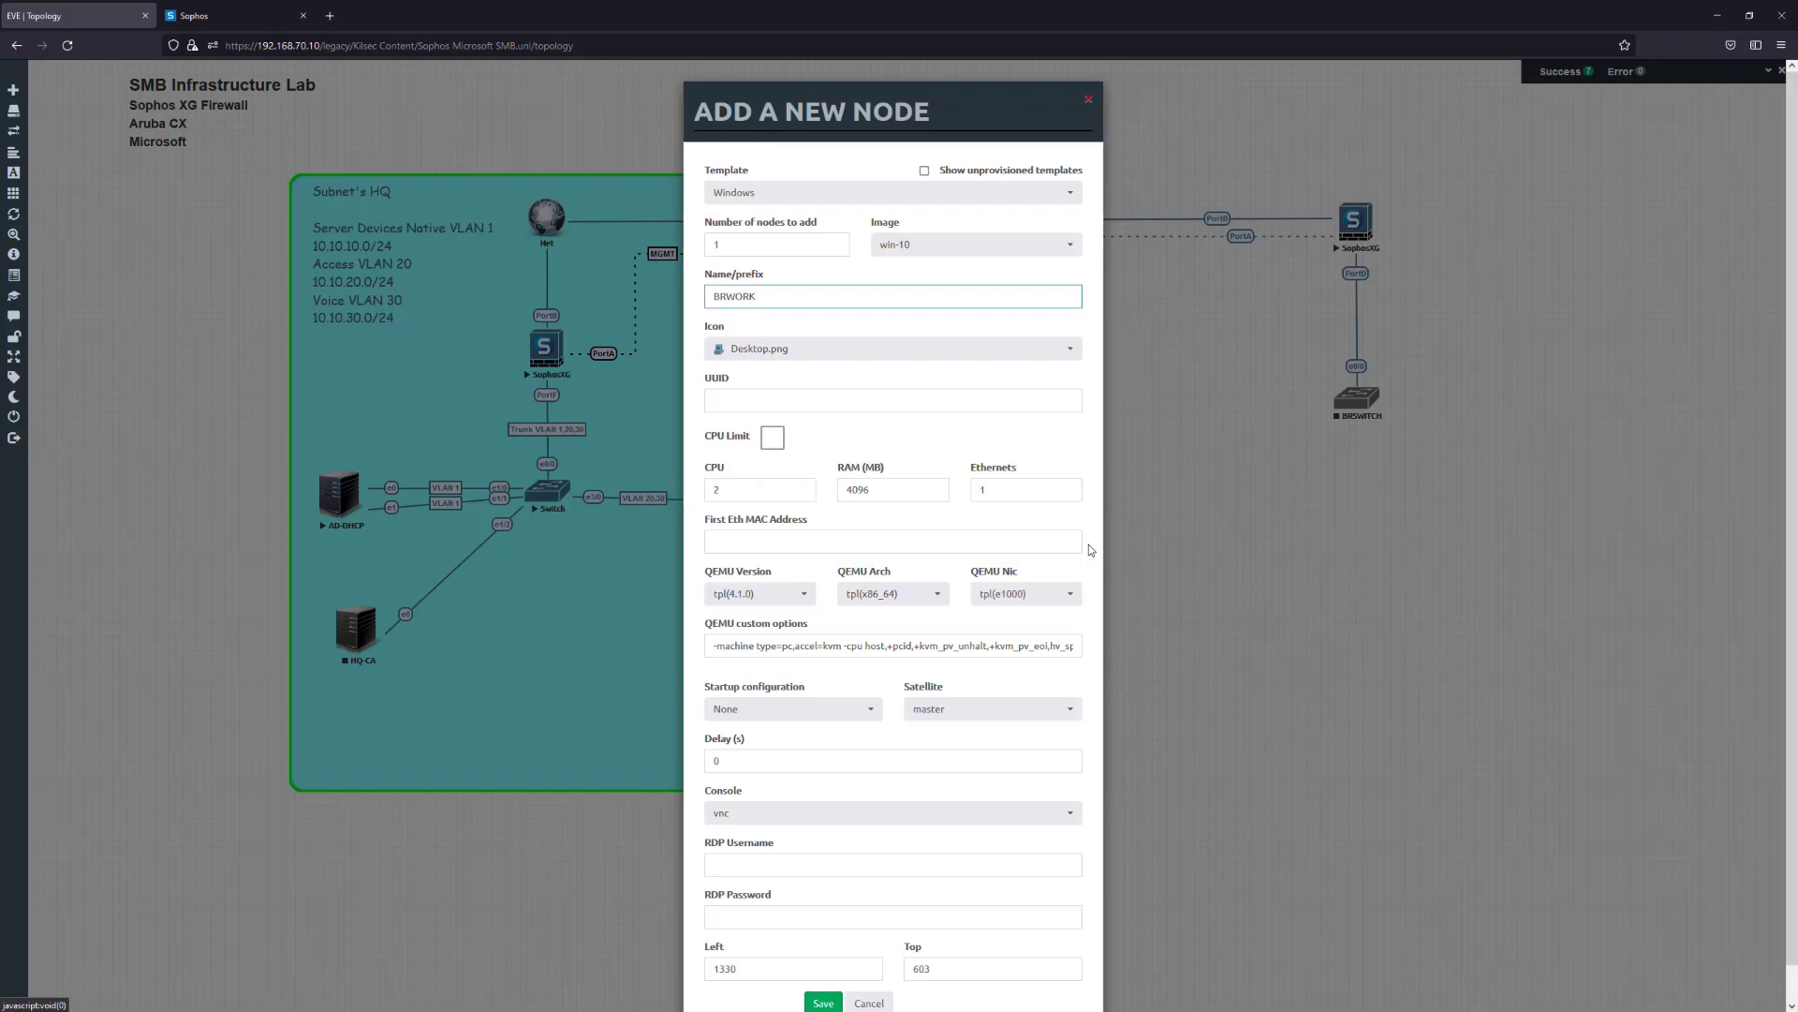
key(BackSpace)
key(BackSpace)
text(rWo)
click(816, 998)
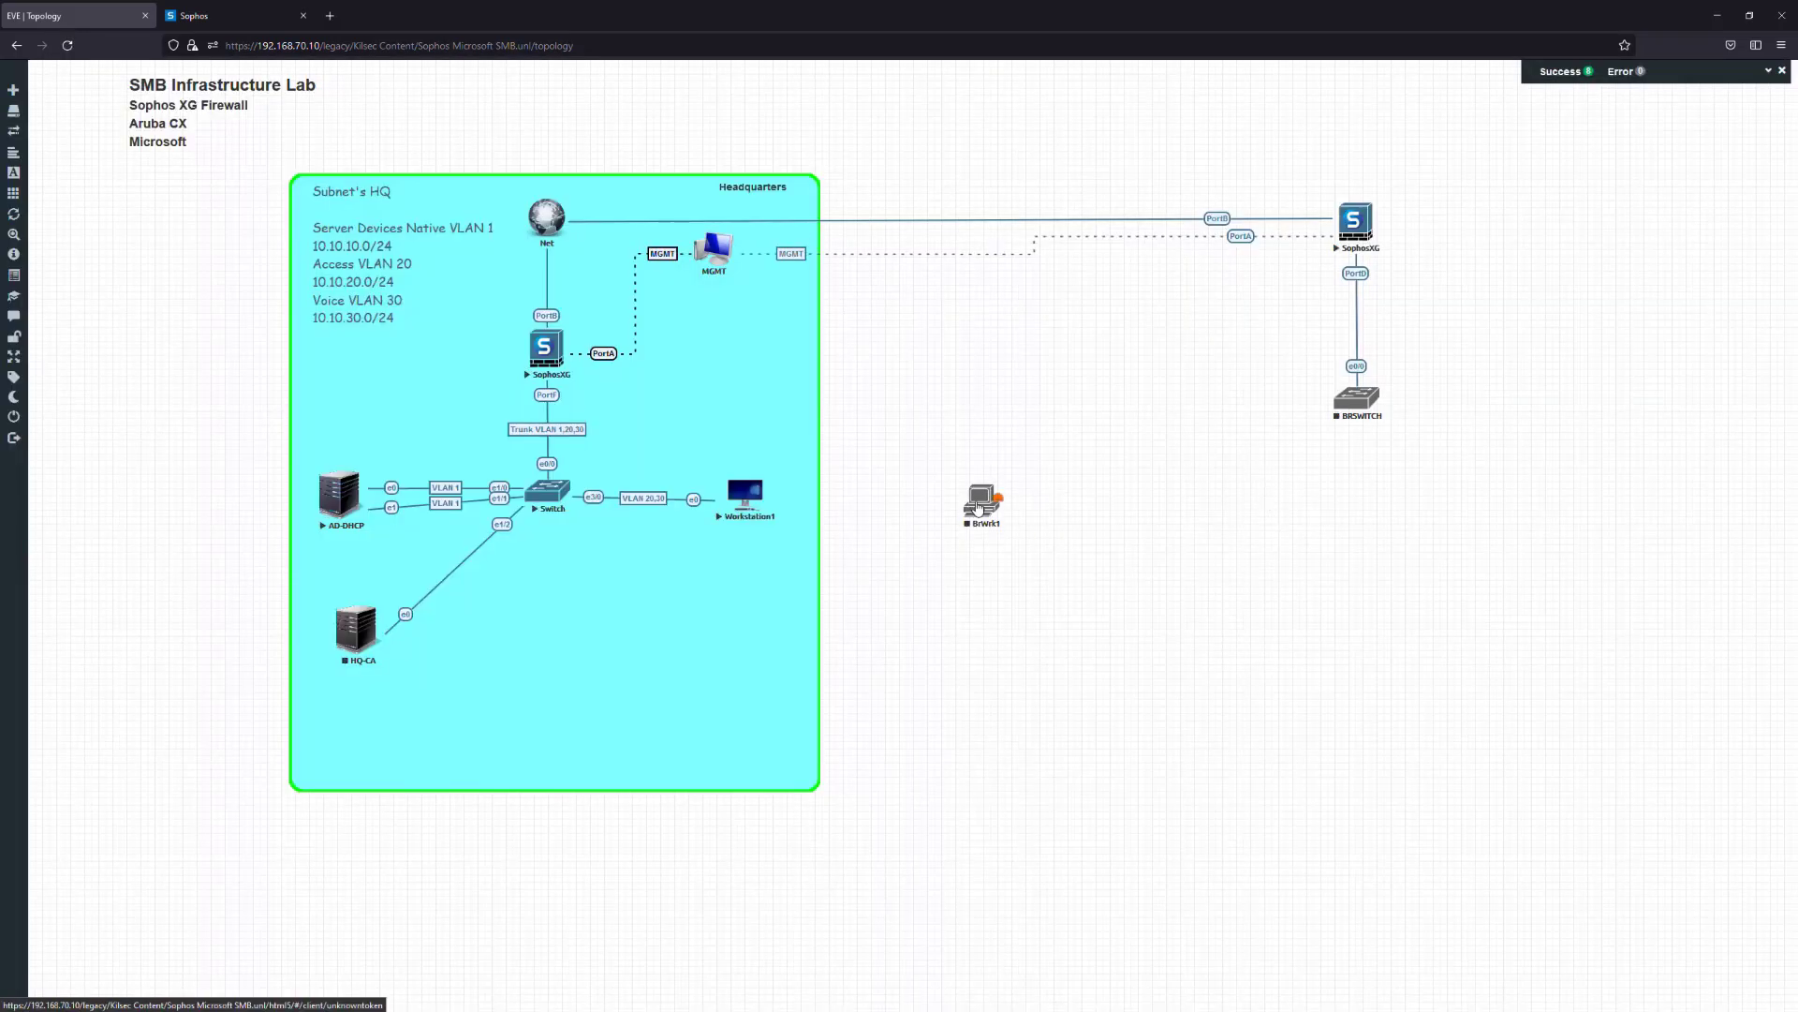
Move BrWrk1 beside BRSWITCH and change its icon to Desktop4.png
drag(977, 509, 1467, 459)
right_click(1478, 456)
click(1514, 529)
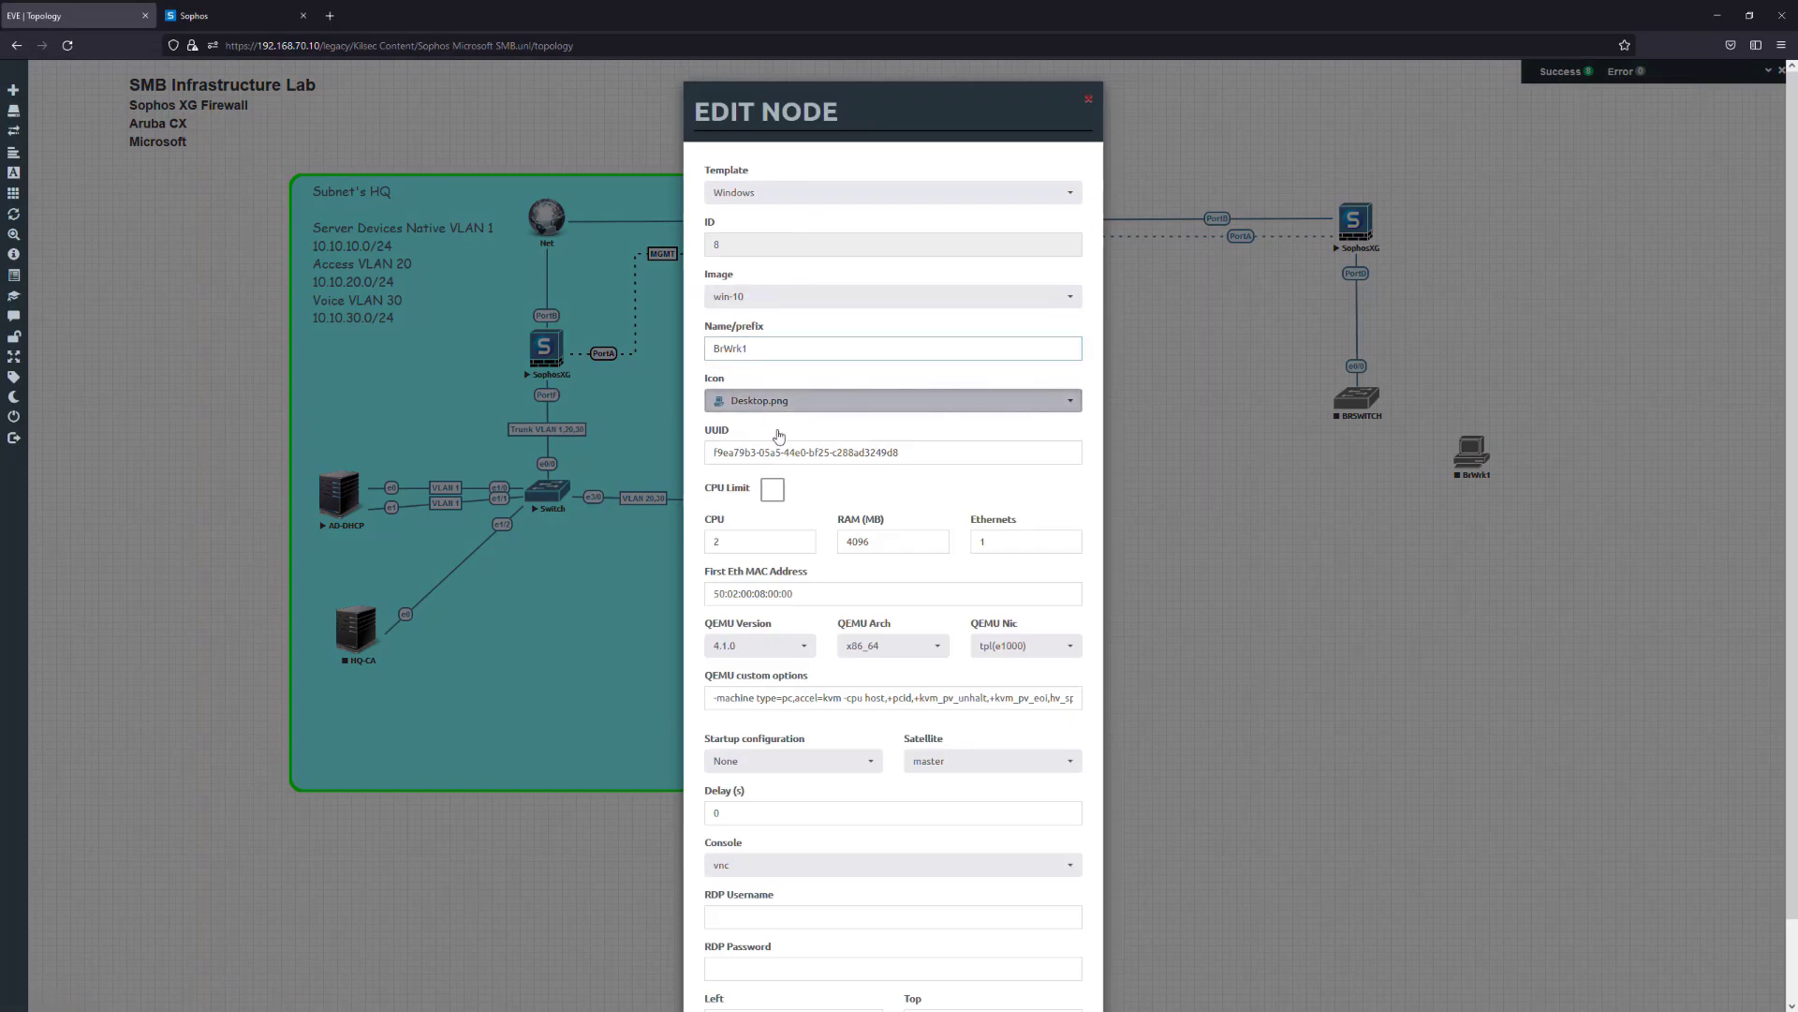
click(760, 417)
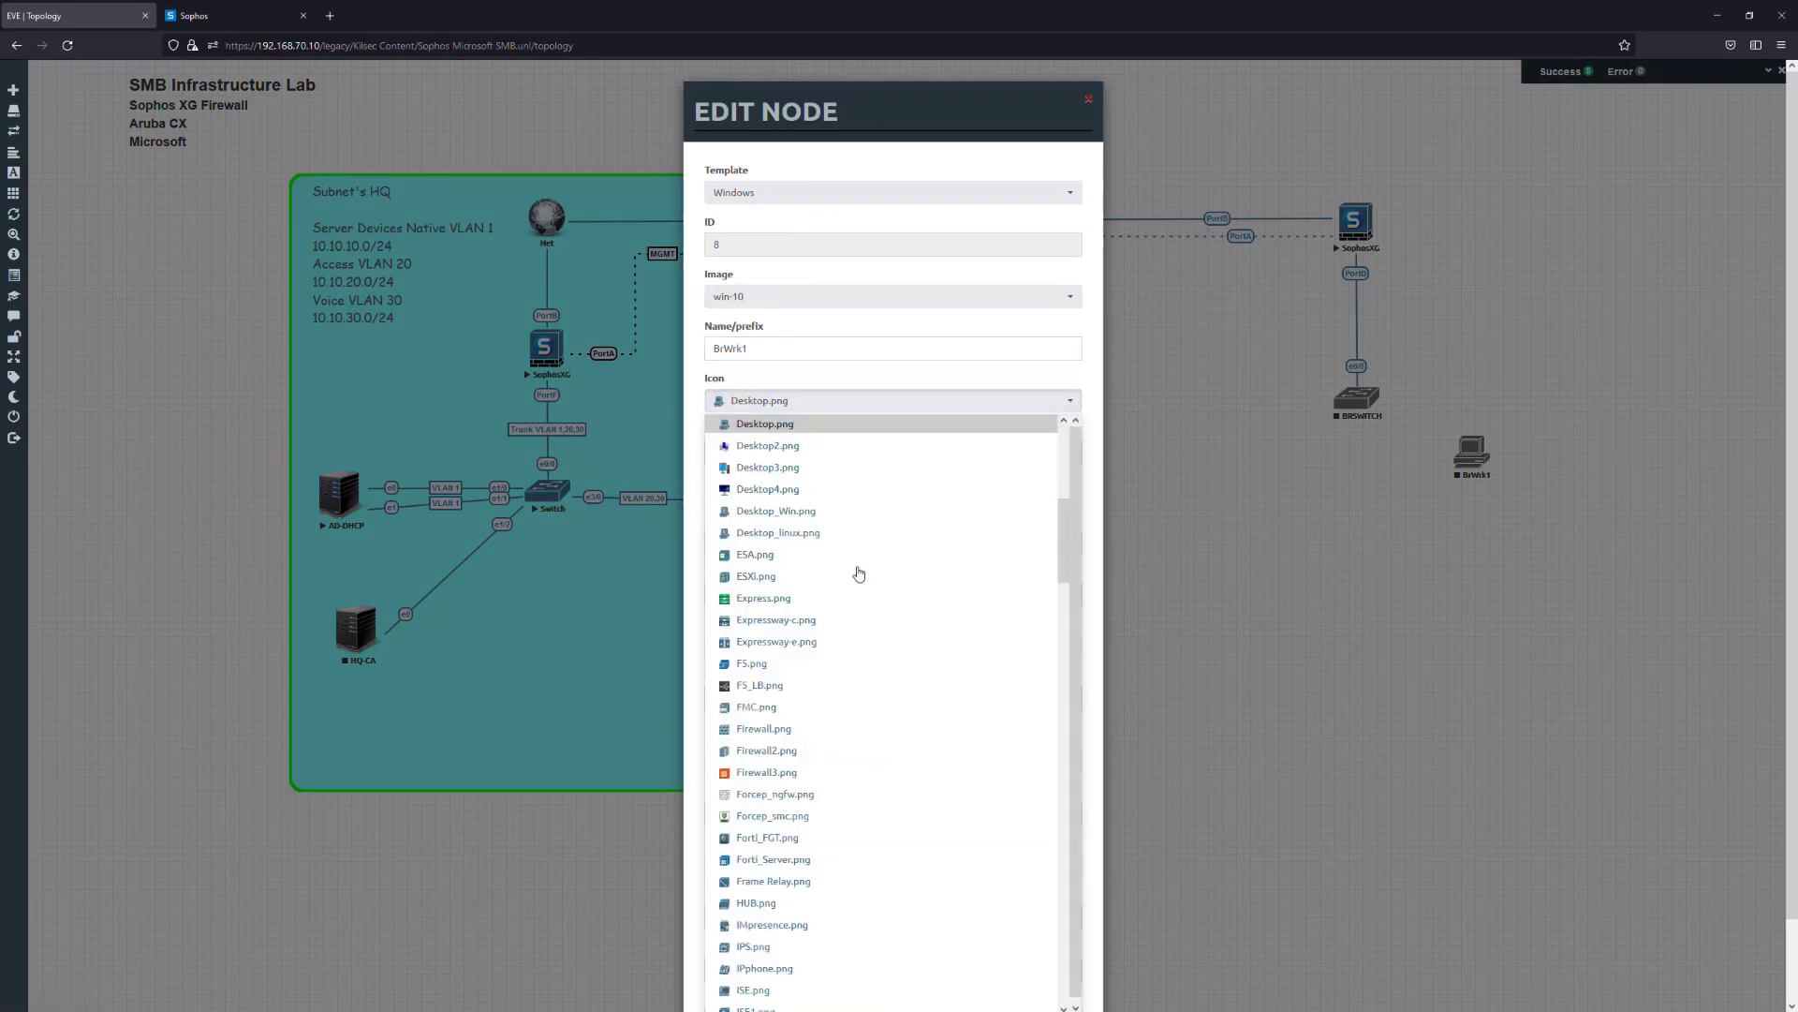
click(796, 489)
scroll(811, 936, down, 1)
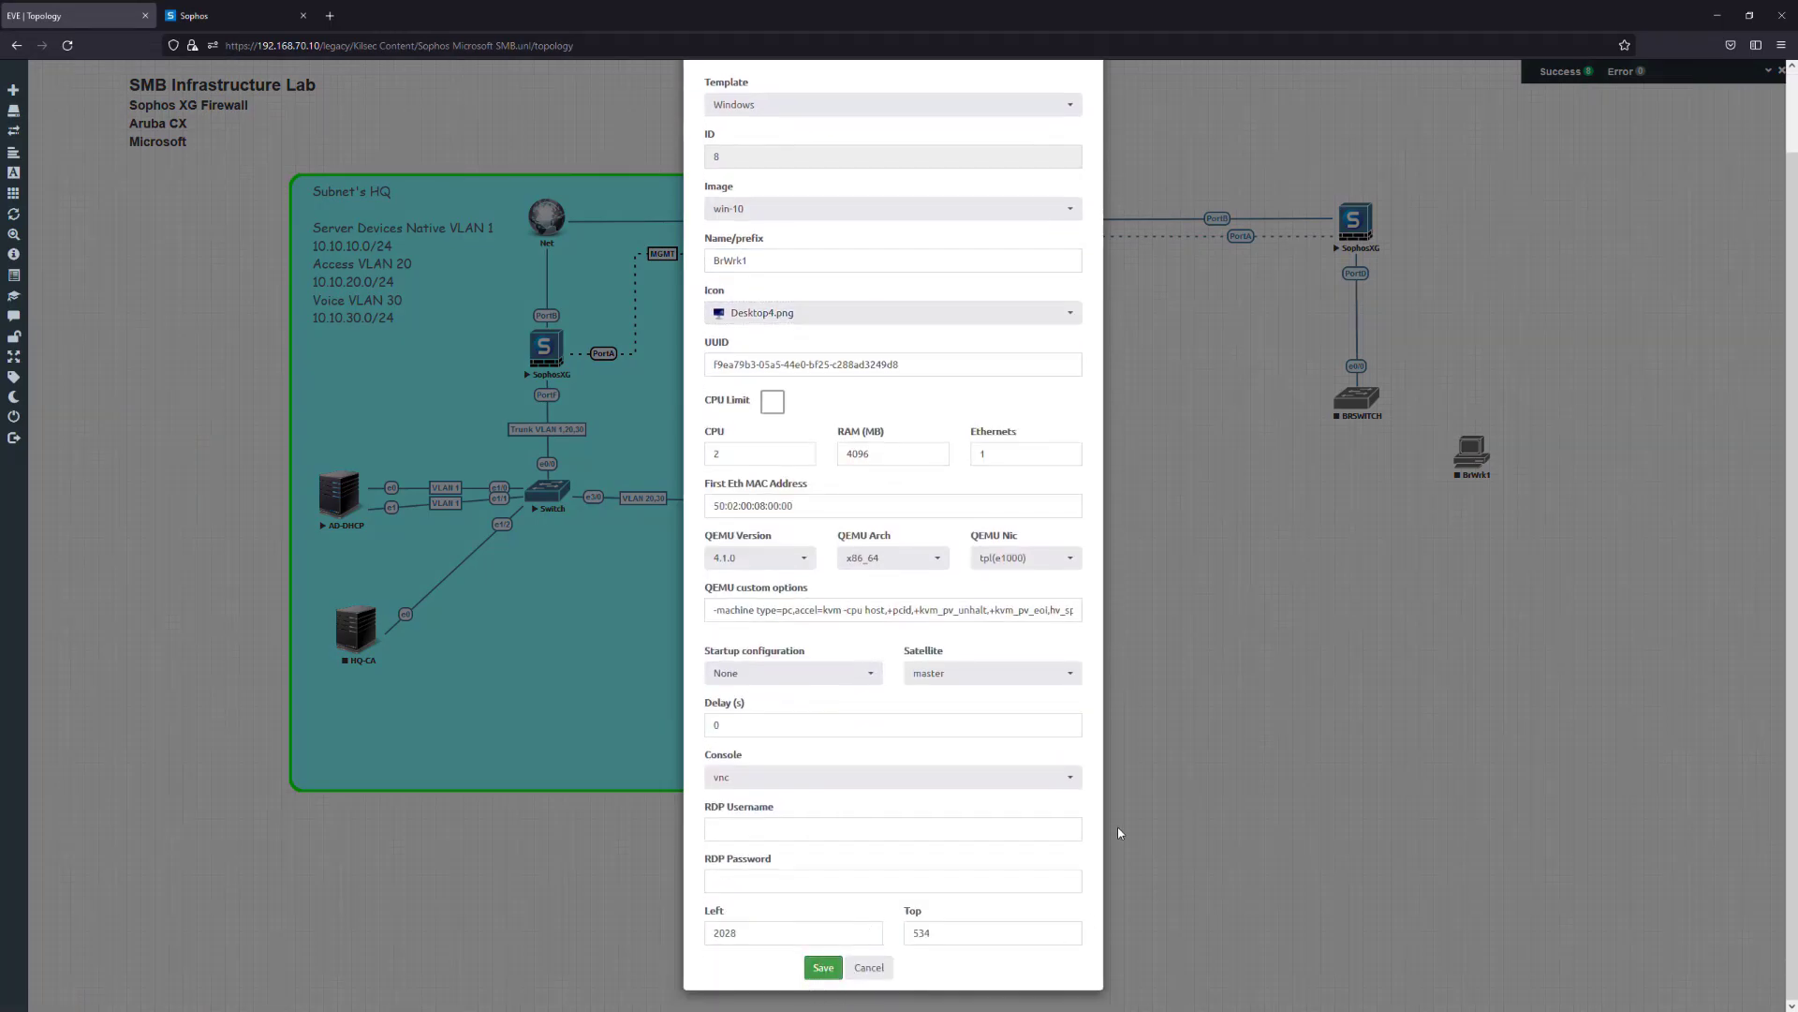
click(813, 975)
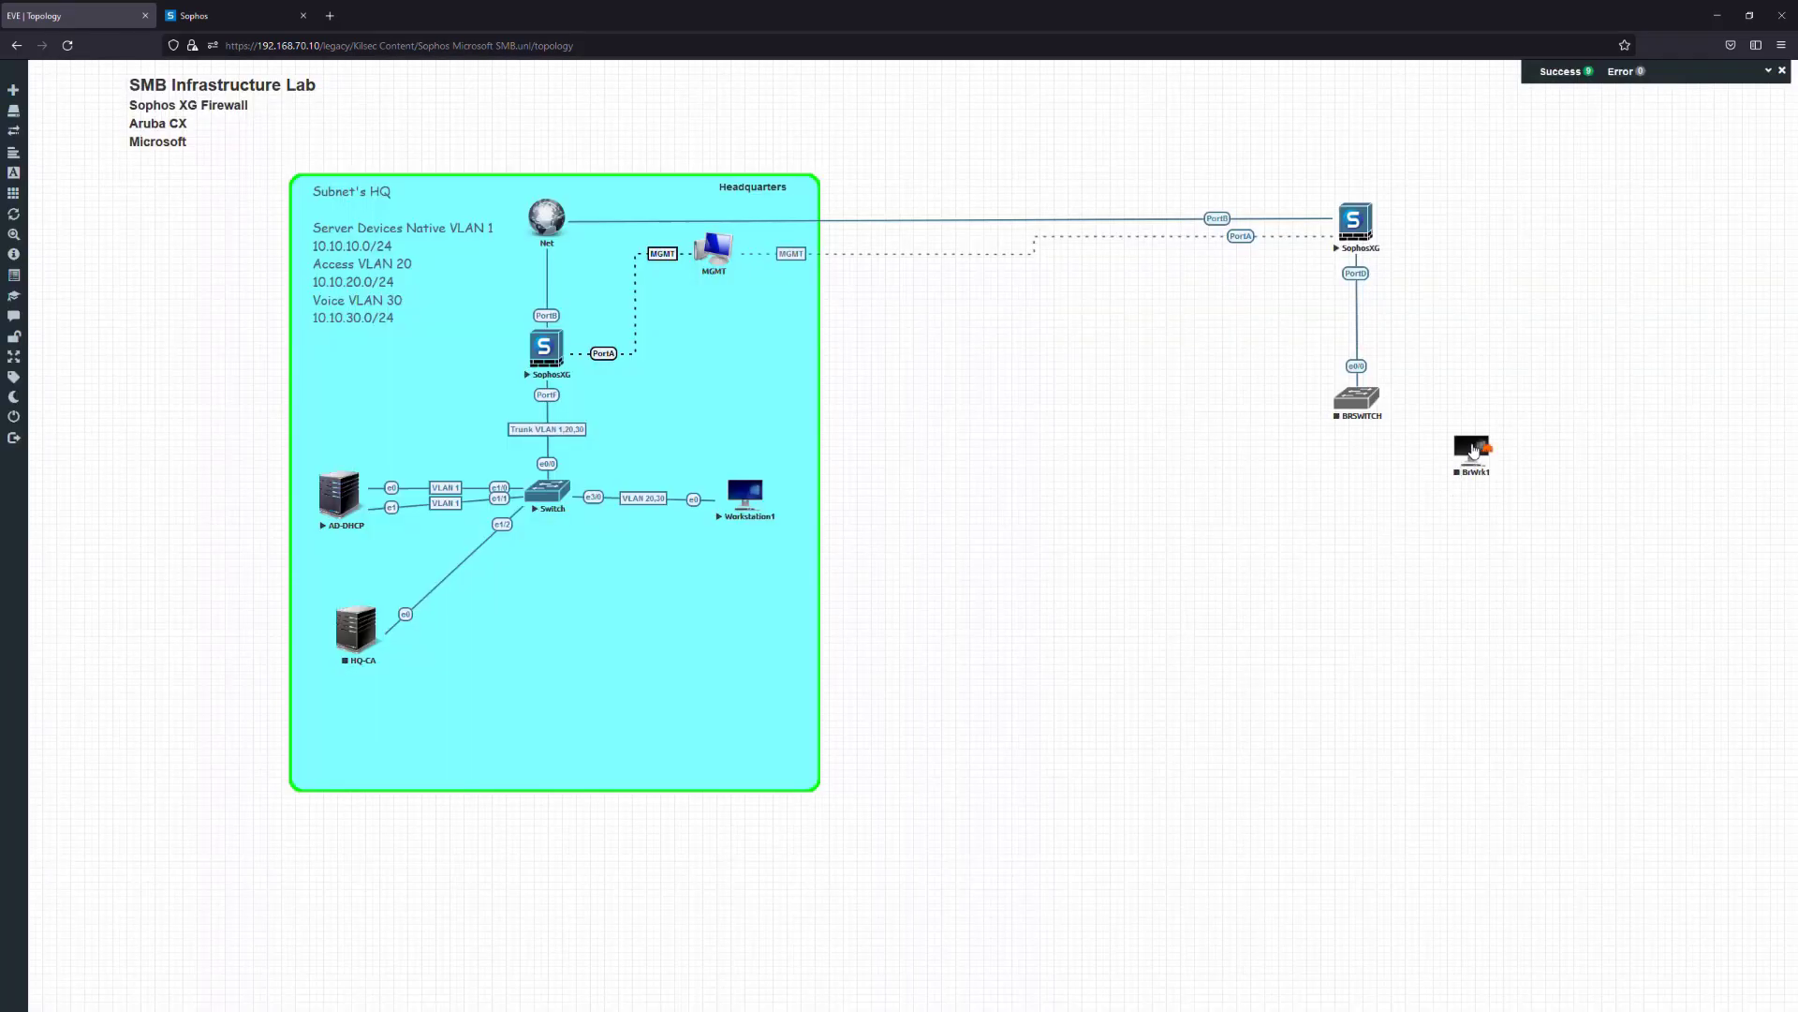
Place BrWrk1 below BRSWITCH and link it to a BRSWITCH interface
drag(1504, 399, 1357, 401)
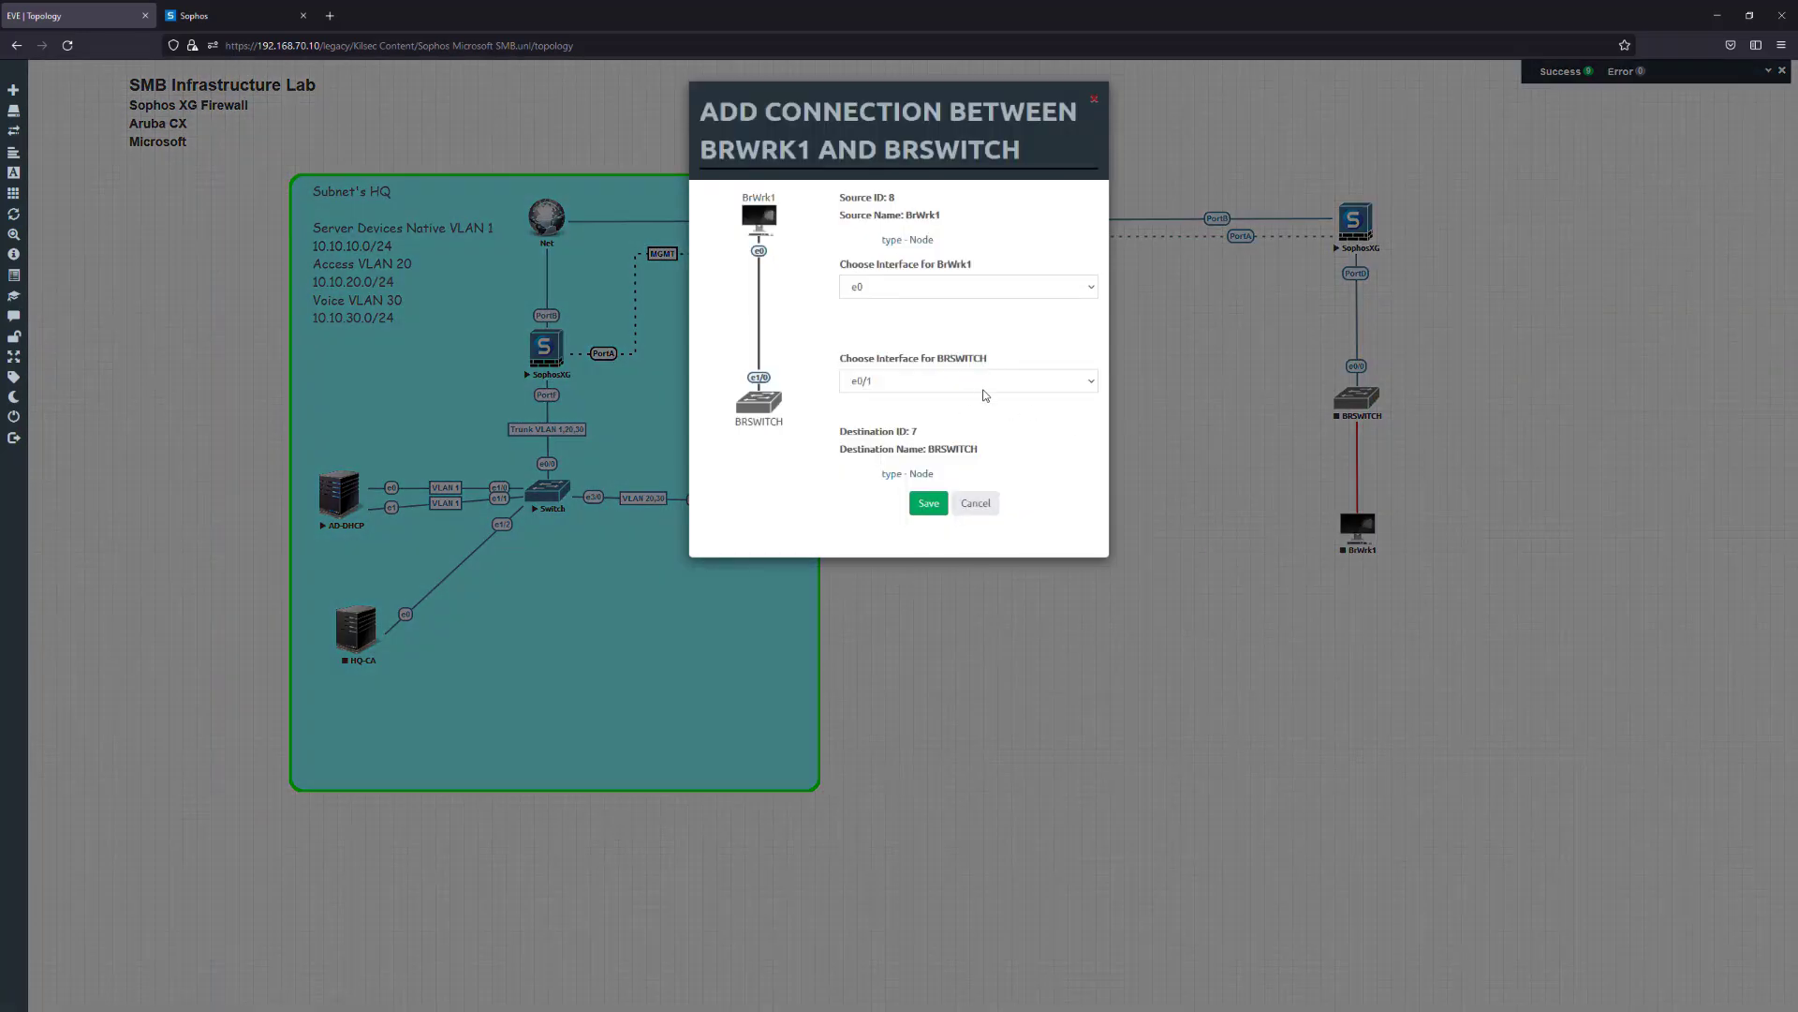
click(983, 384)
click(915, 479)
click(929, 503)
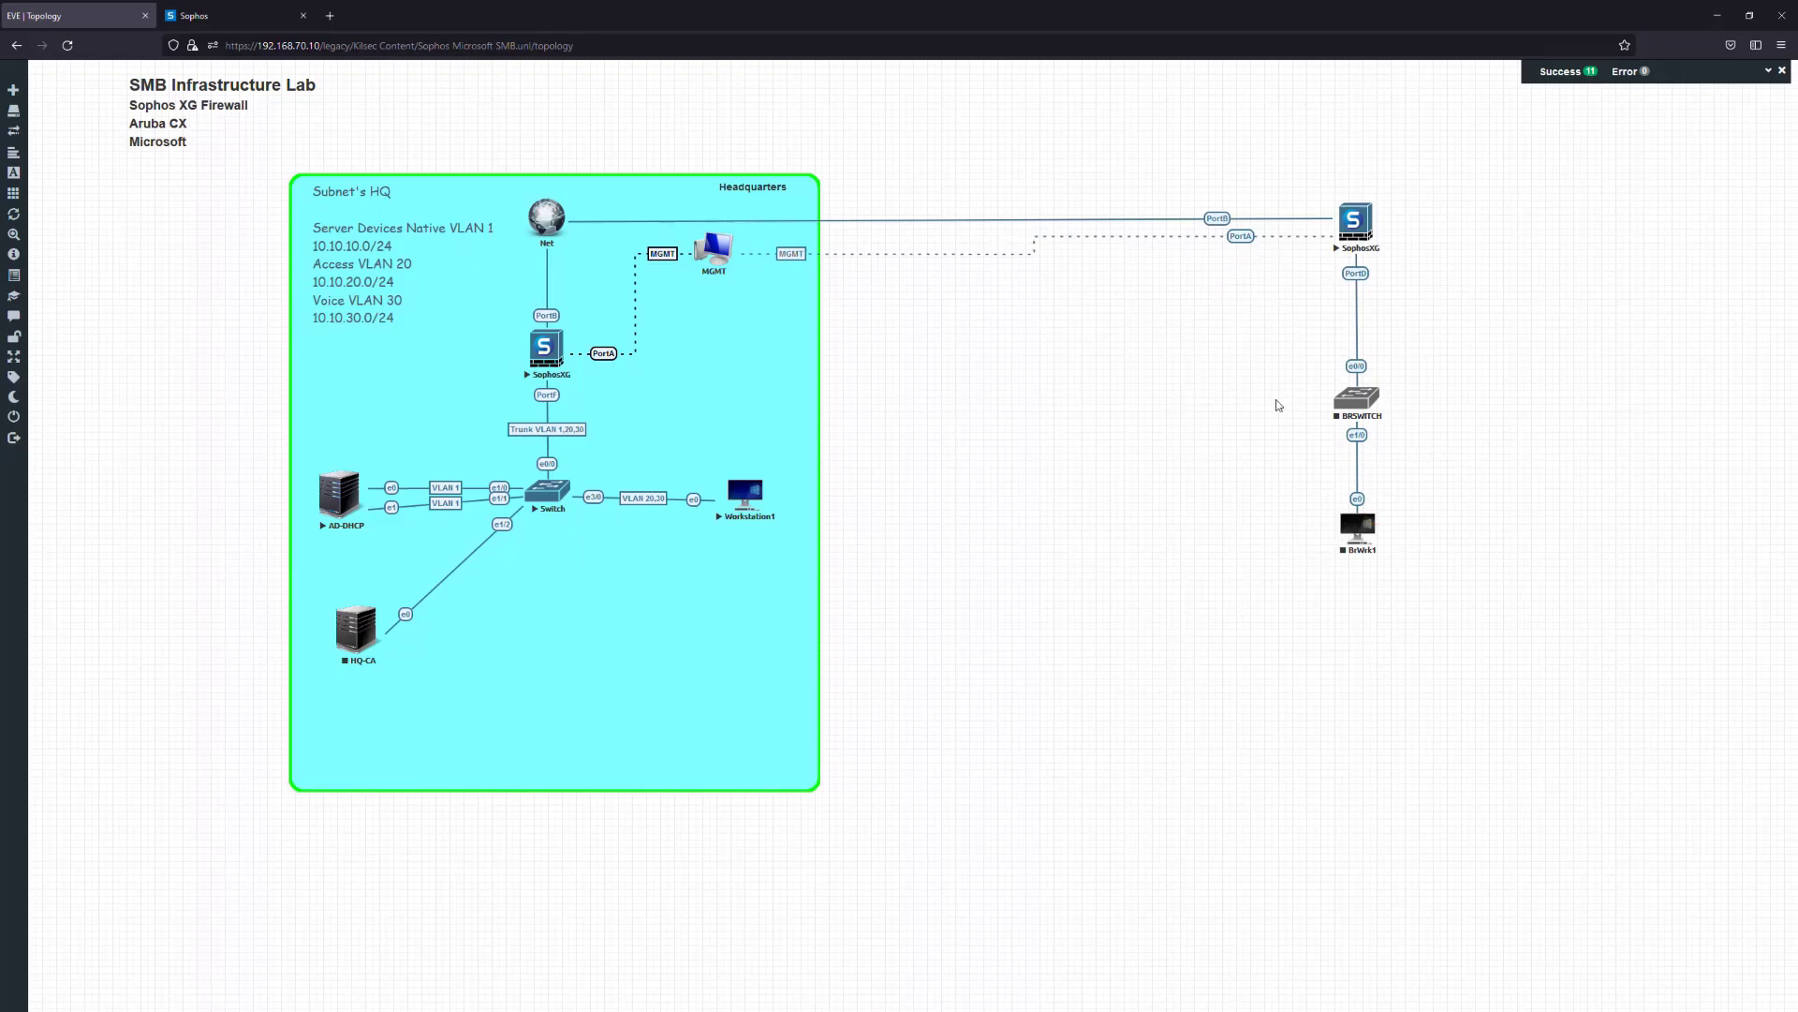
Start BRSWITCH and open the branch SophosXG console, centring its window
click(1351, 401)
click(1378, 417)
click(1357, 524)
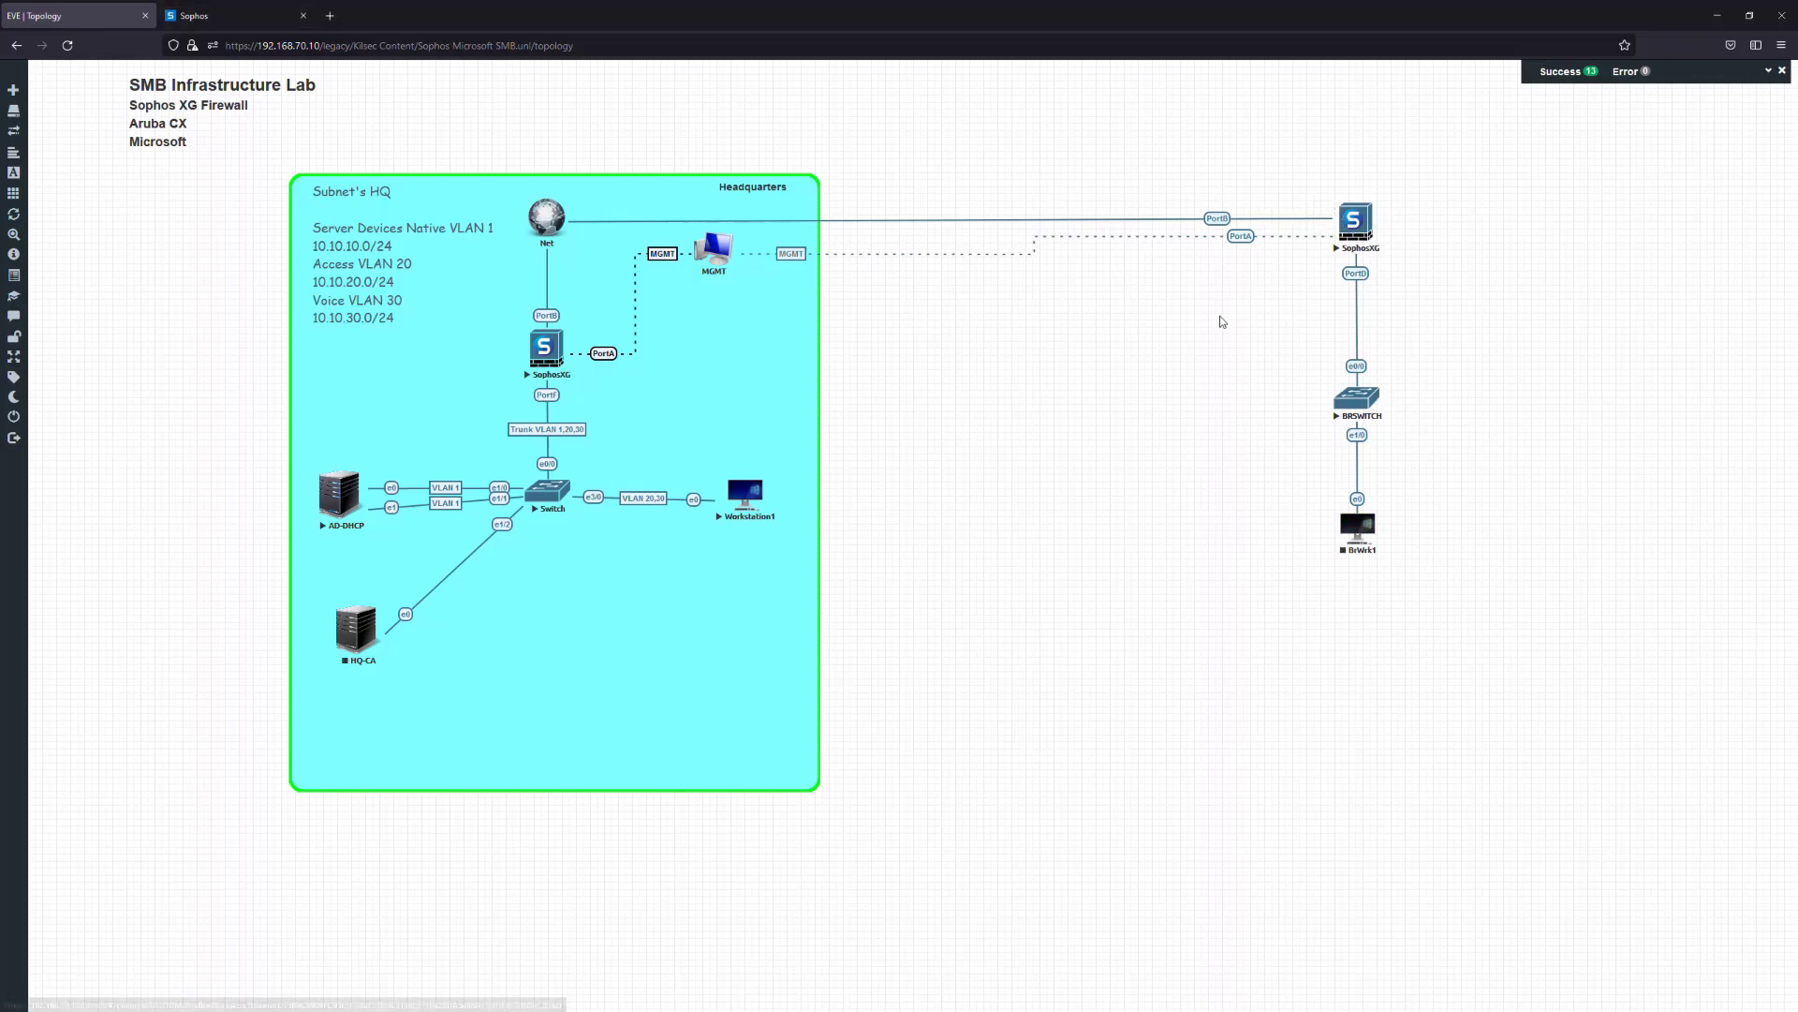
click(1350, 217)
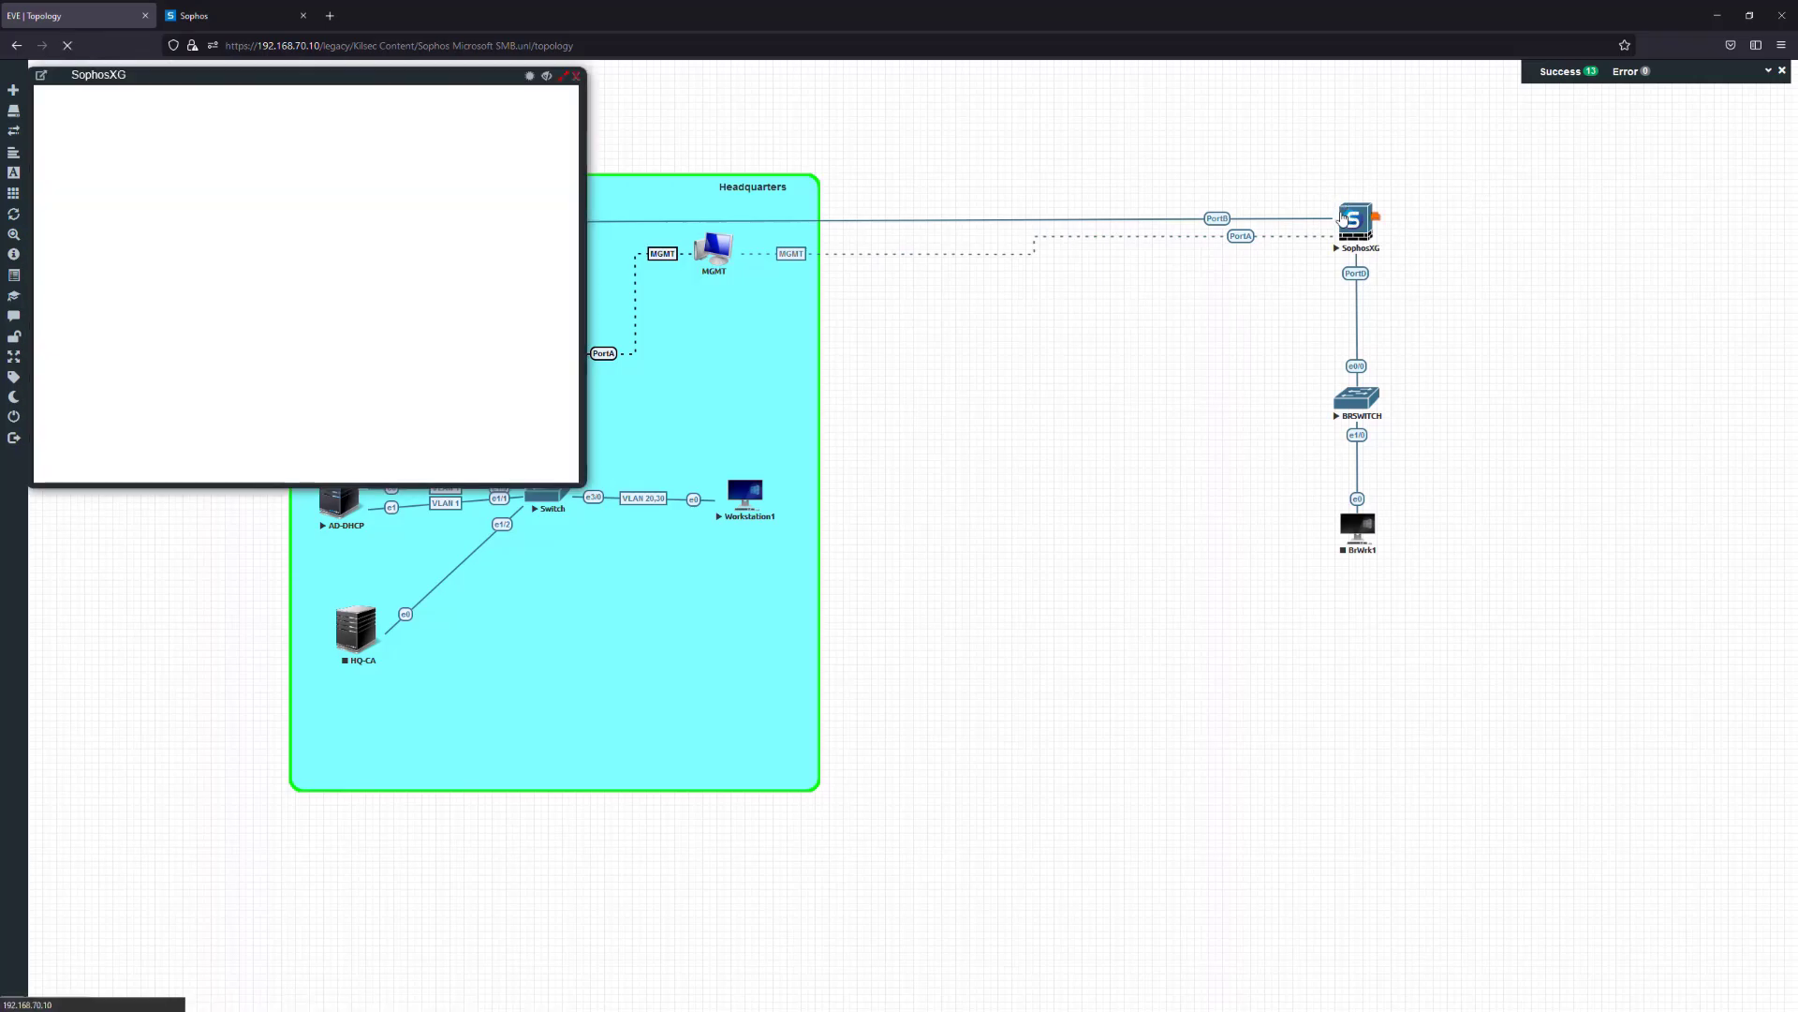
drag(368, 73, 744, 214)
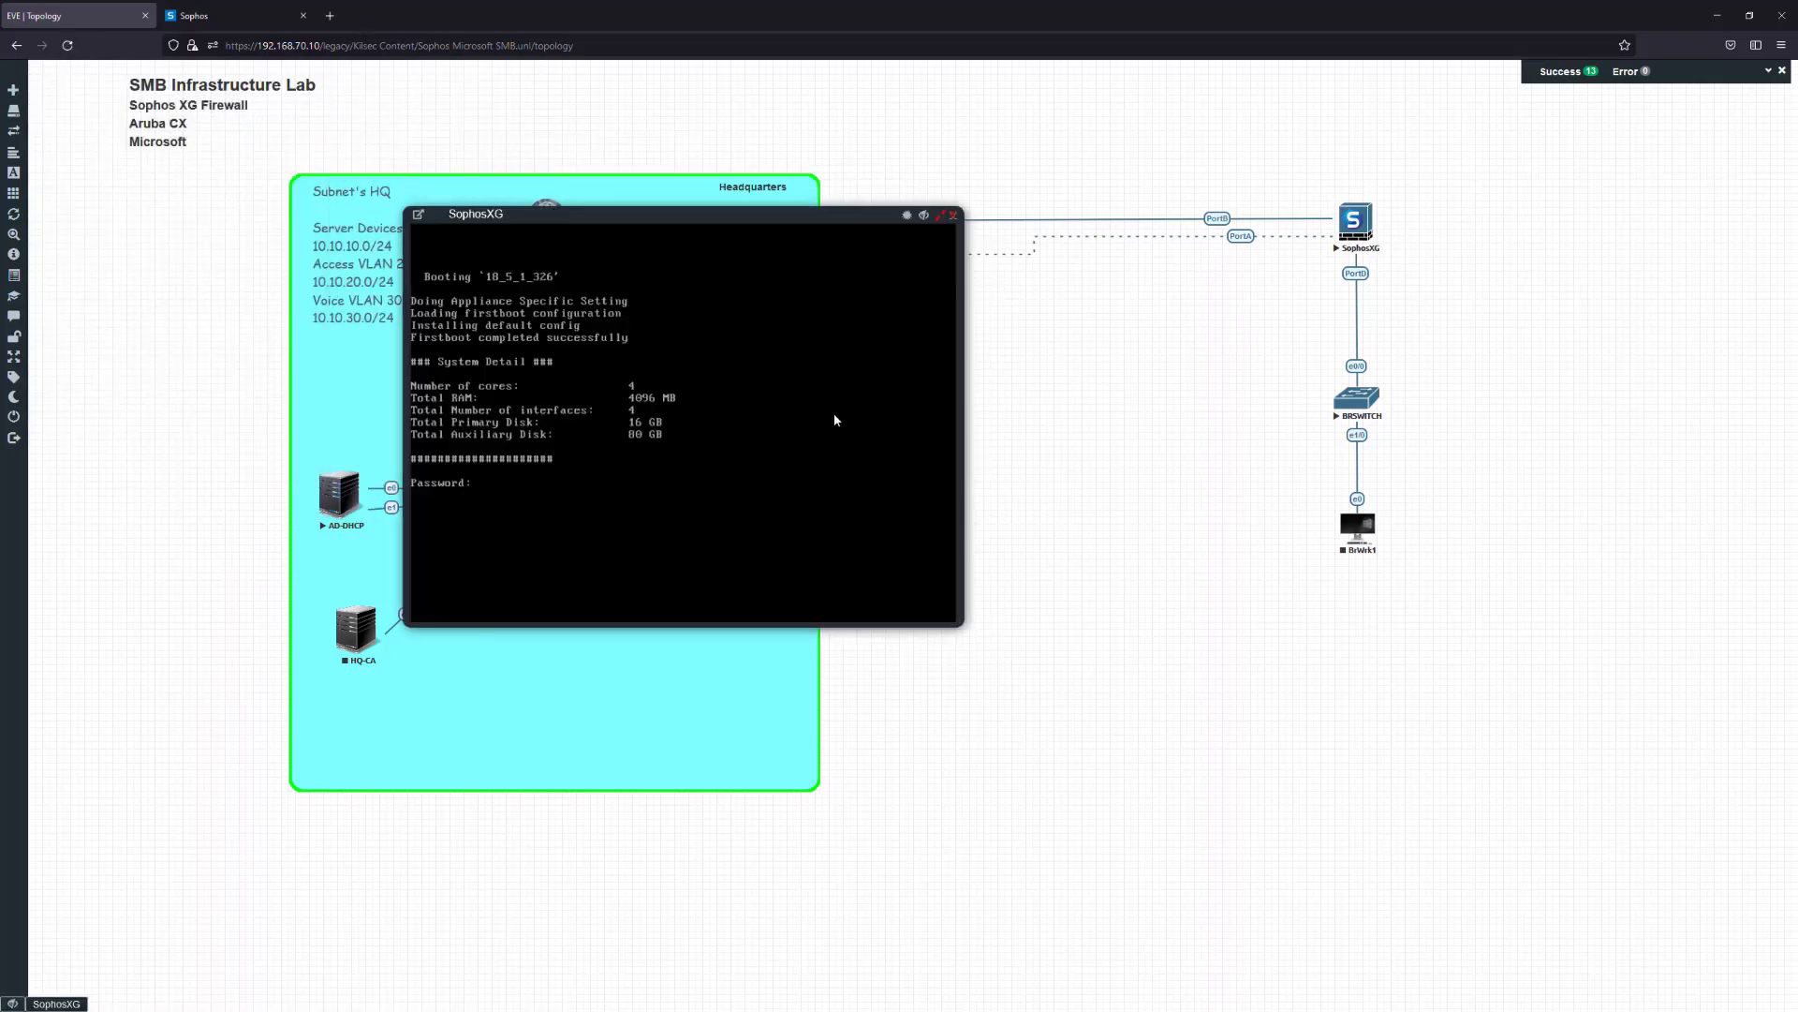
Submit the admin password at the SophosXG console, page through the EULA and accept it
key(Return)
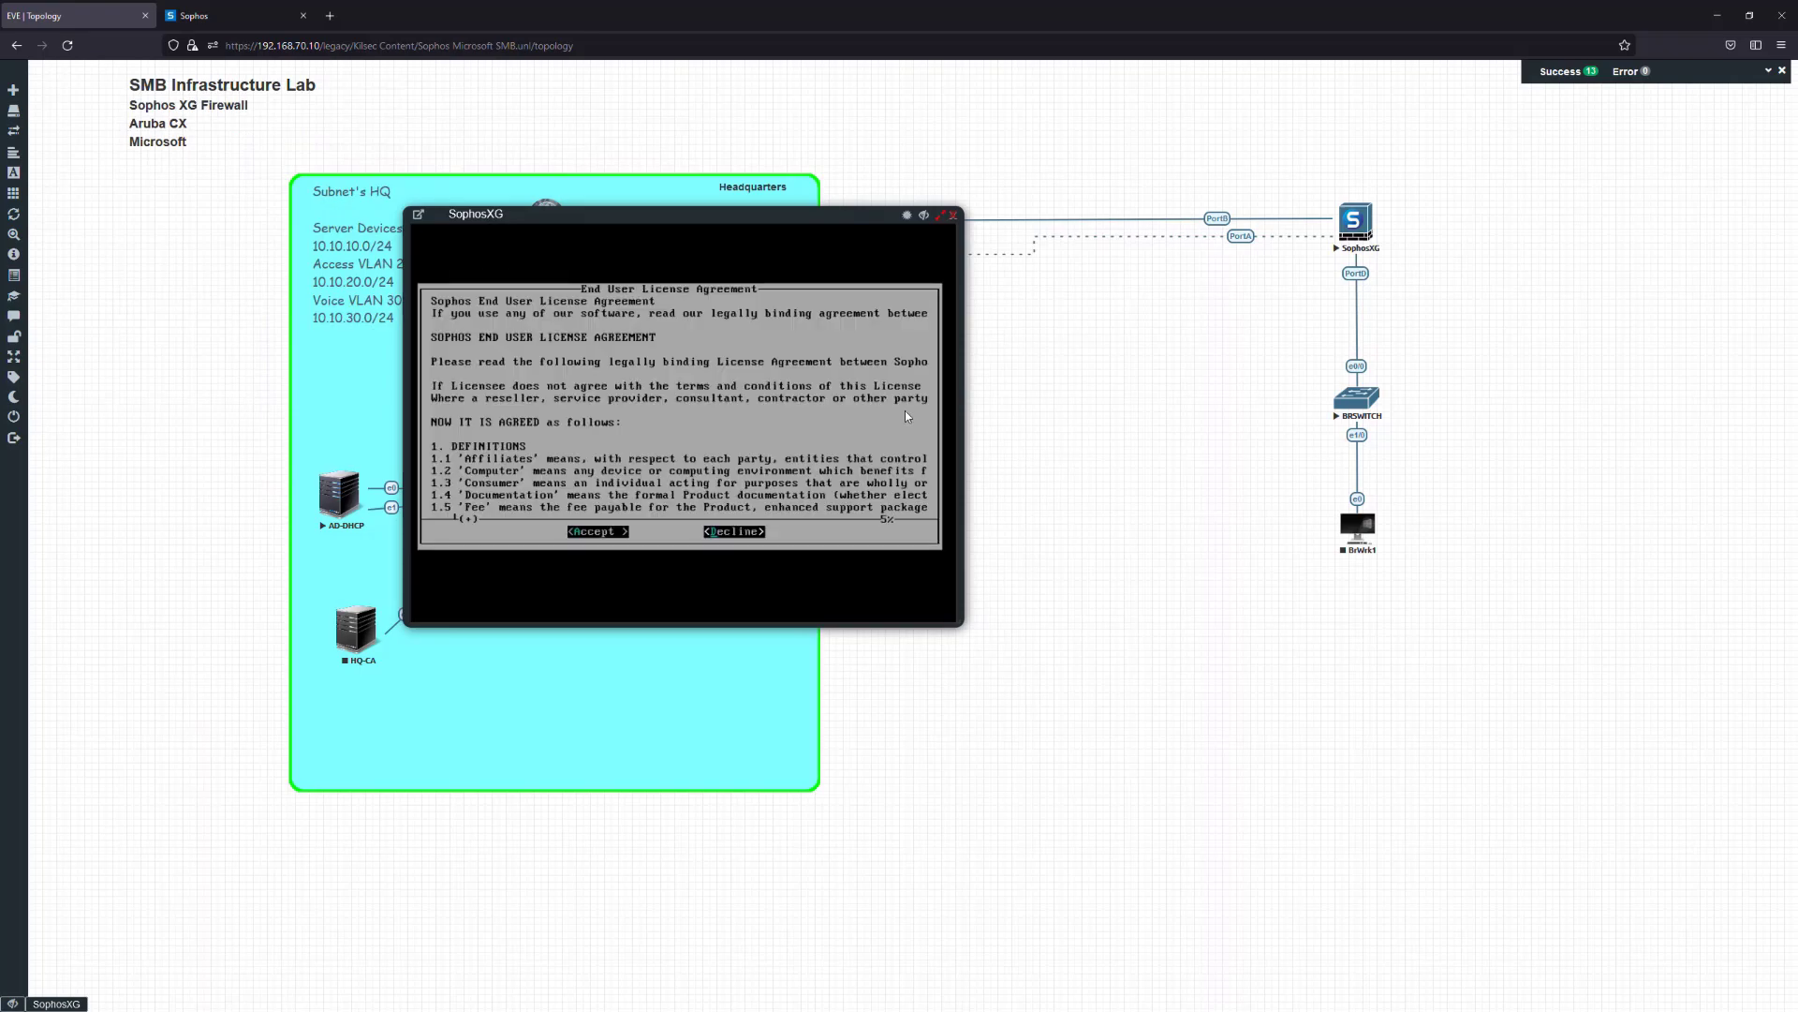
key(Page_Down)
key(Page_Down)
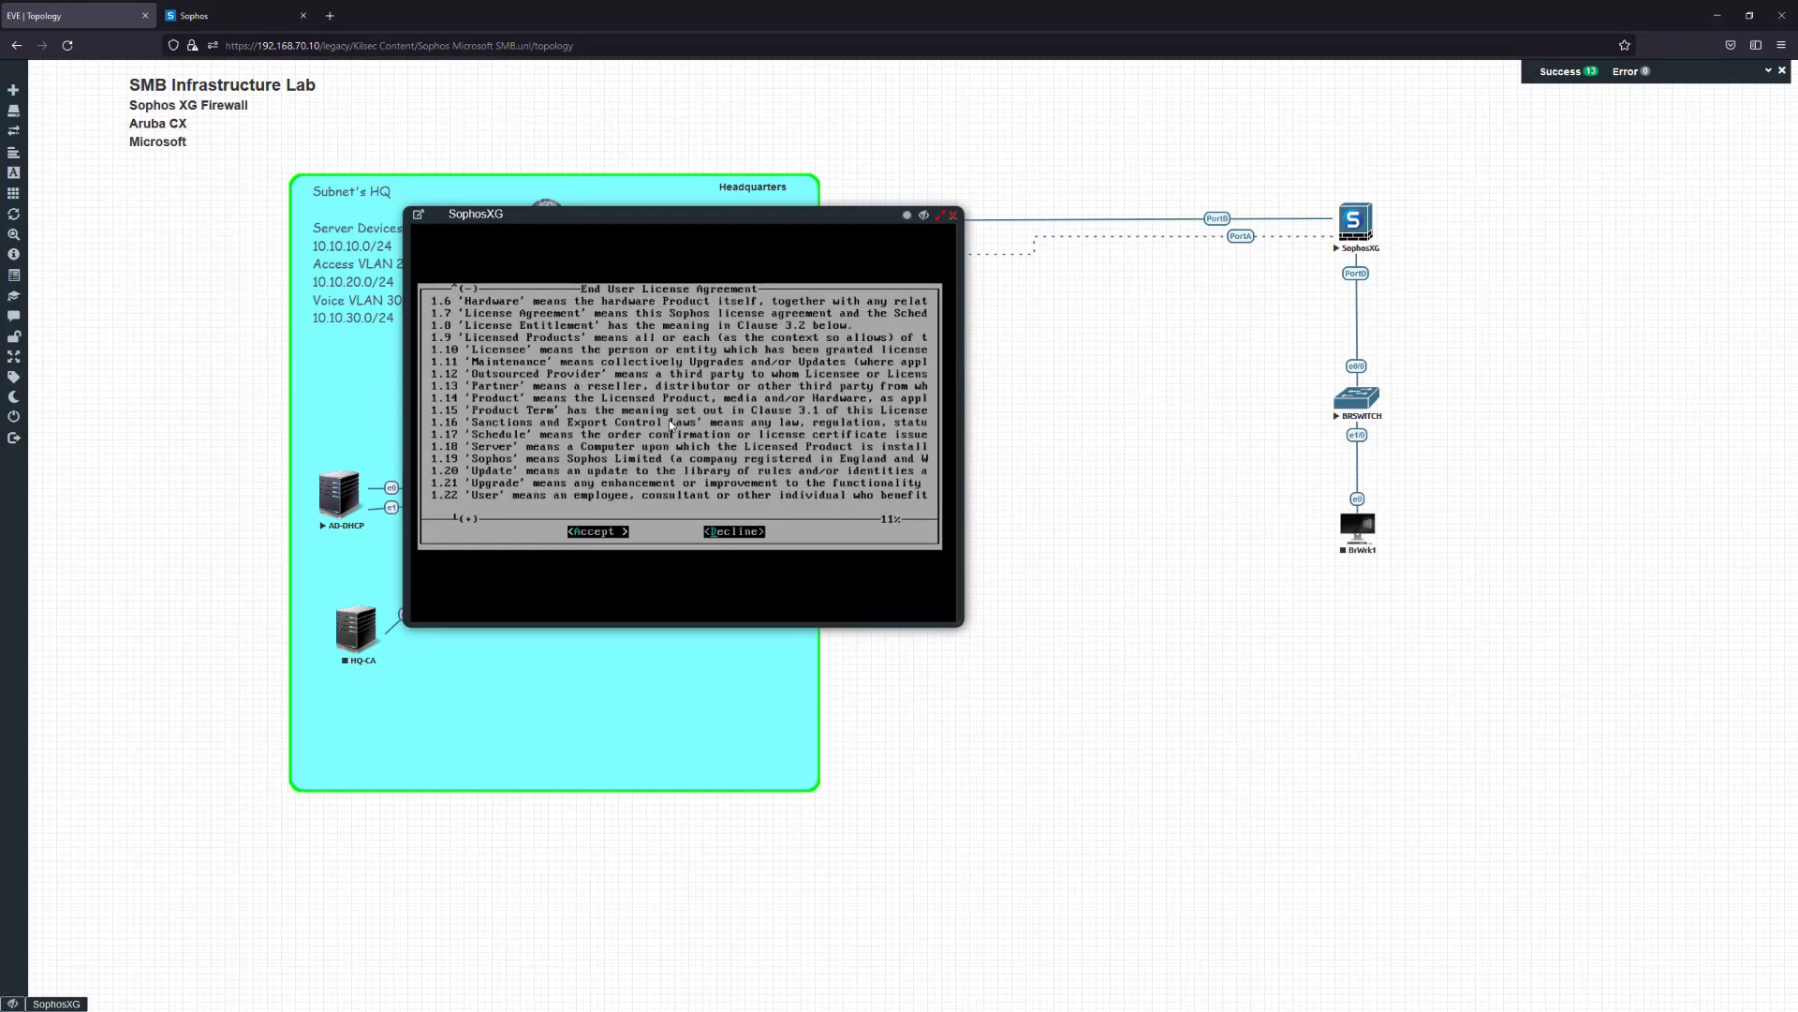
key(Return)
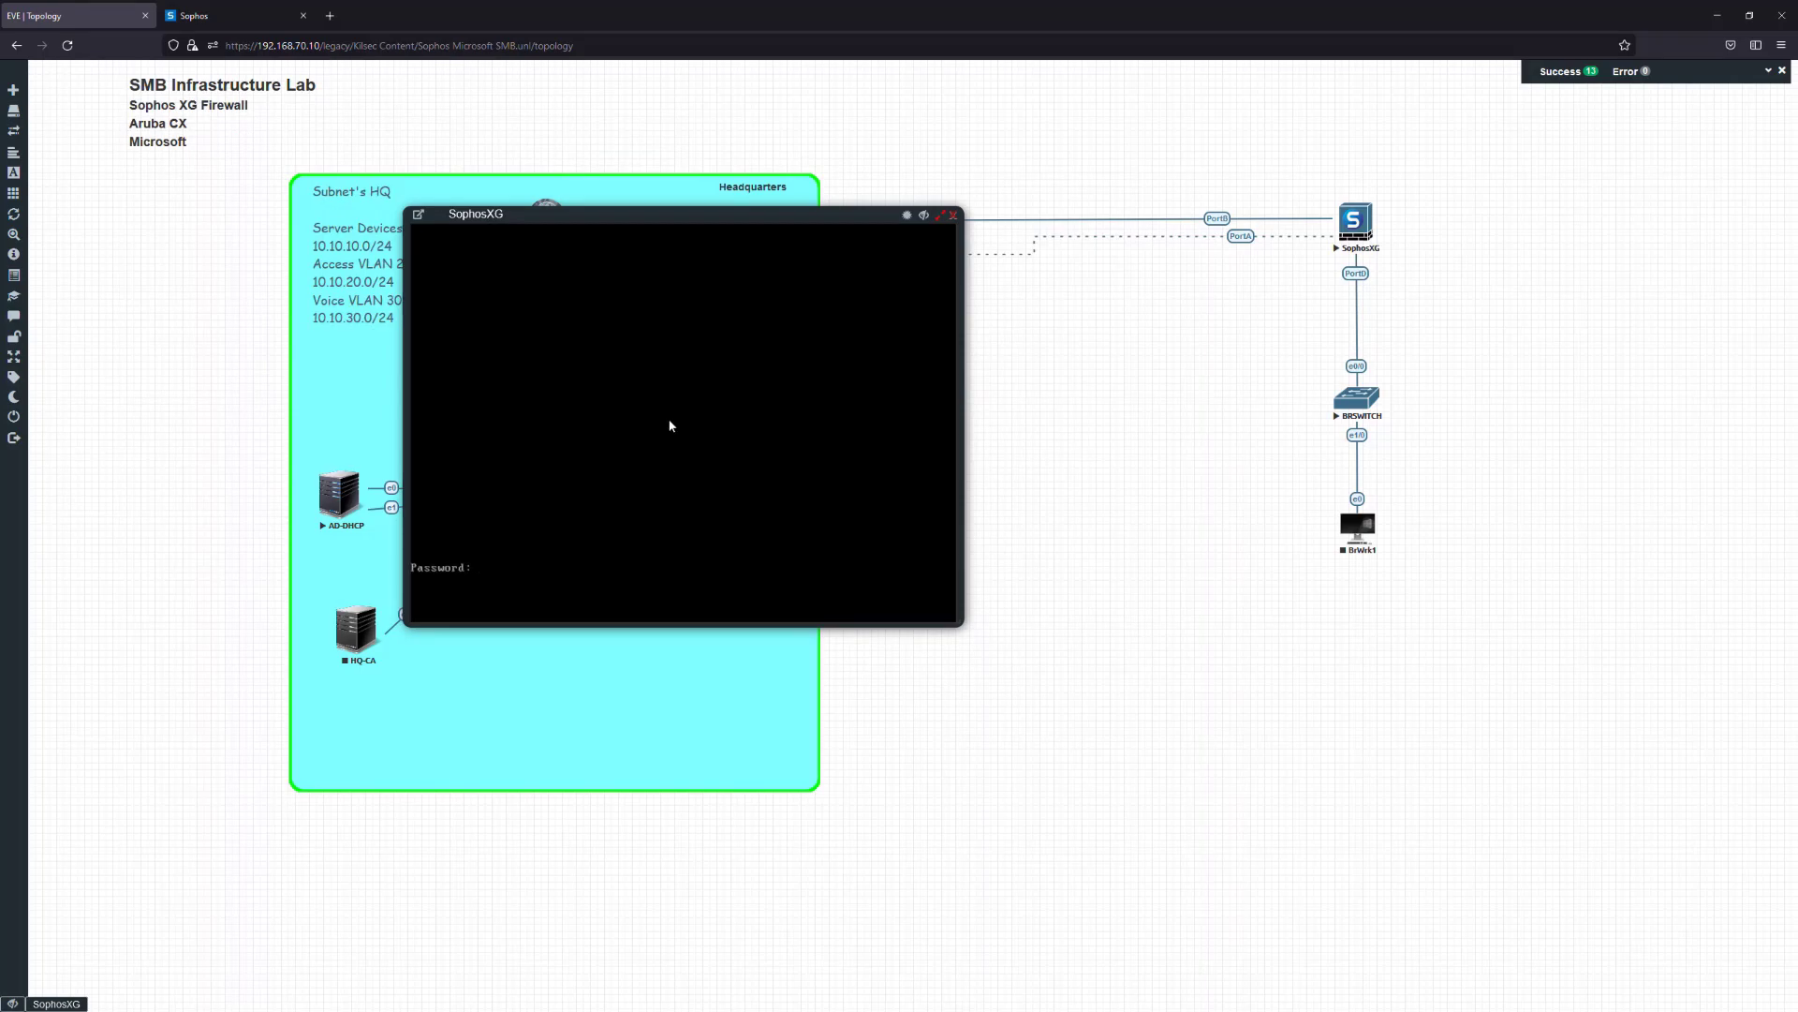
key(Return)
key(Return)
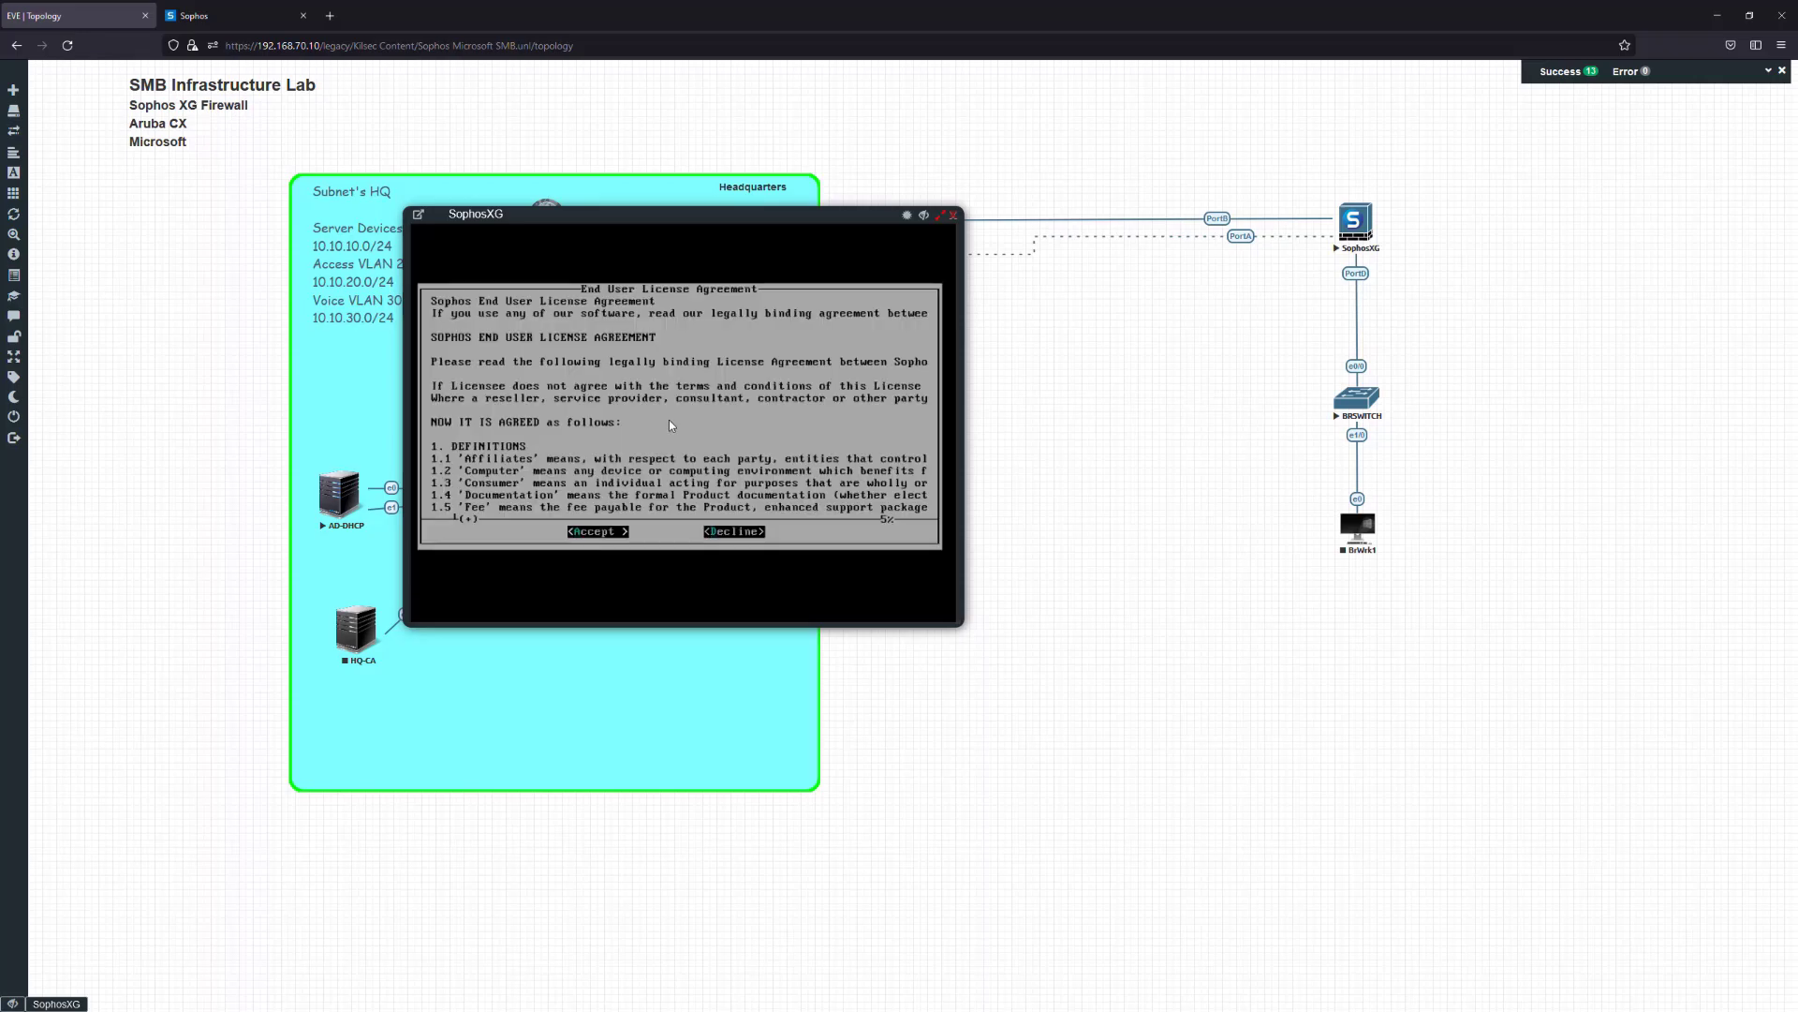
key(Return)
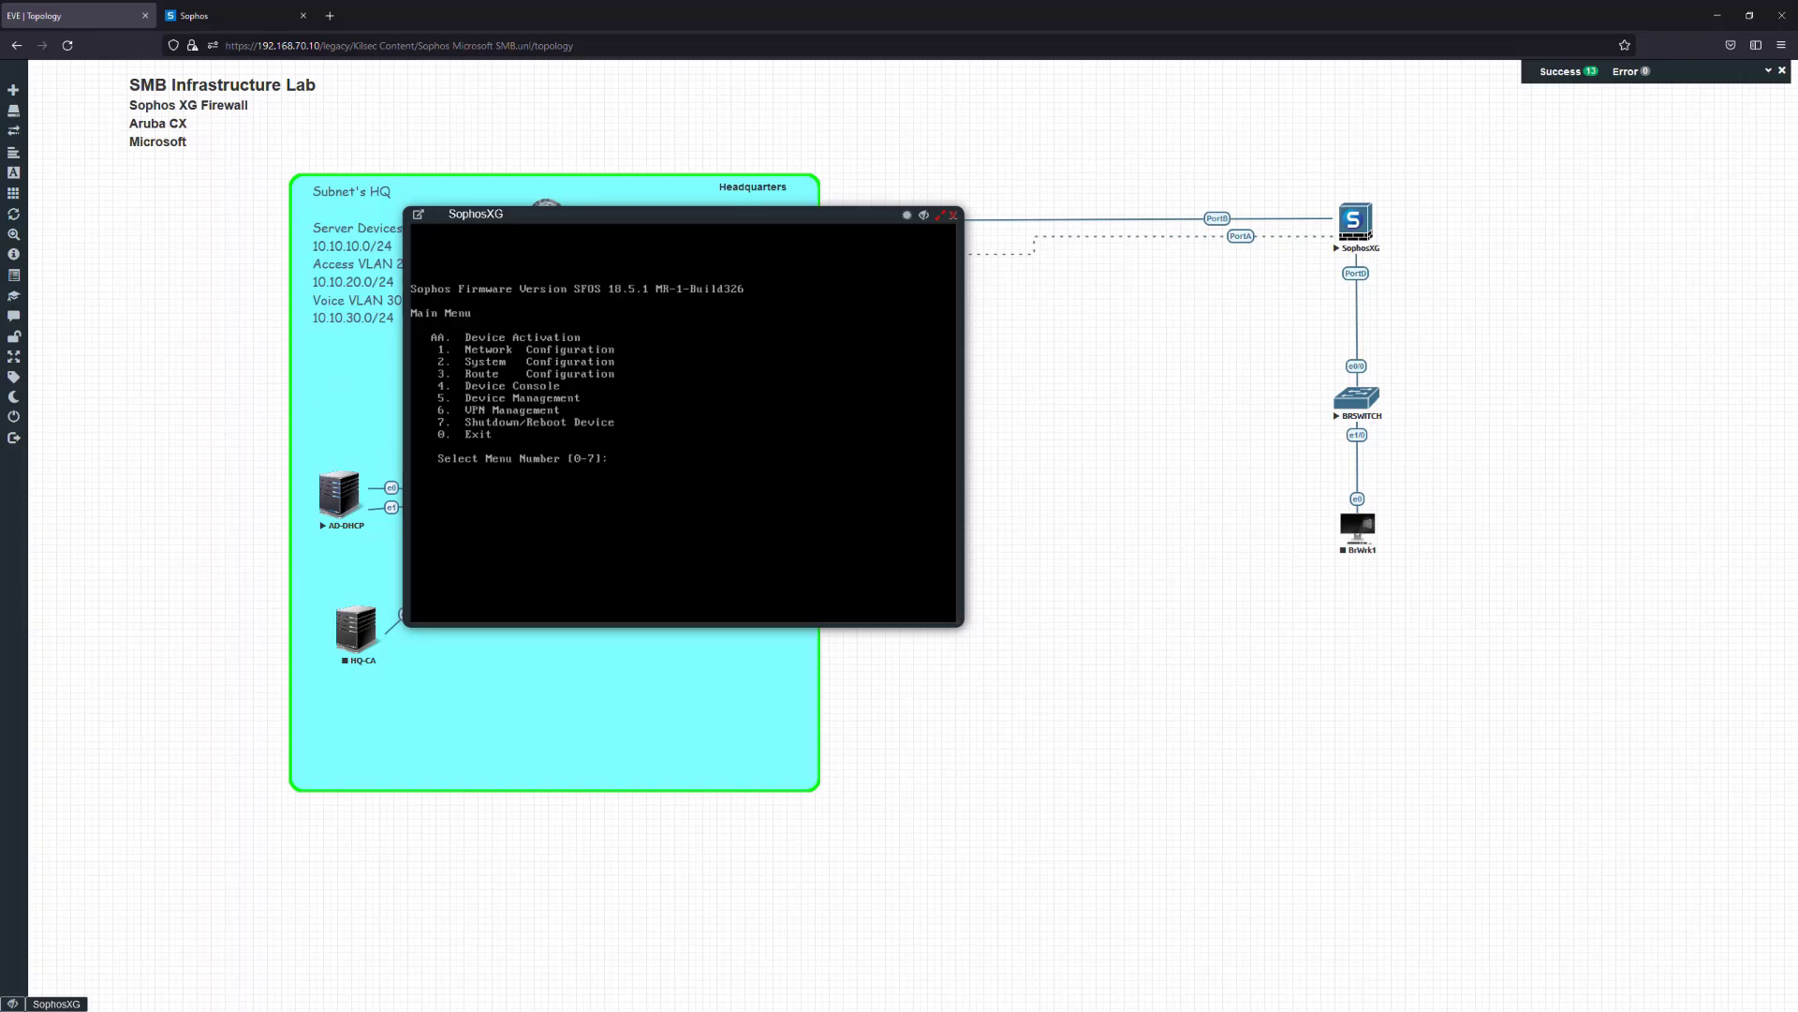
Skip activation and display PortA's current settings under Network Configuration (menu 1 > 1)
key(Return)
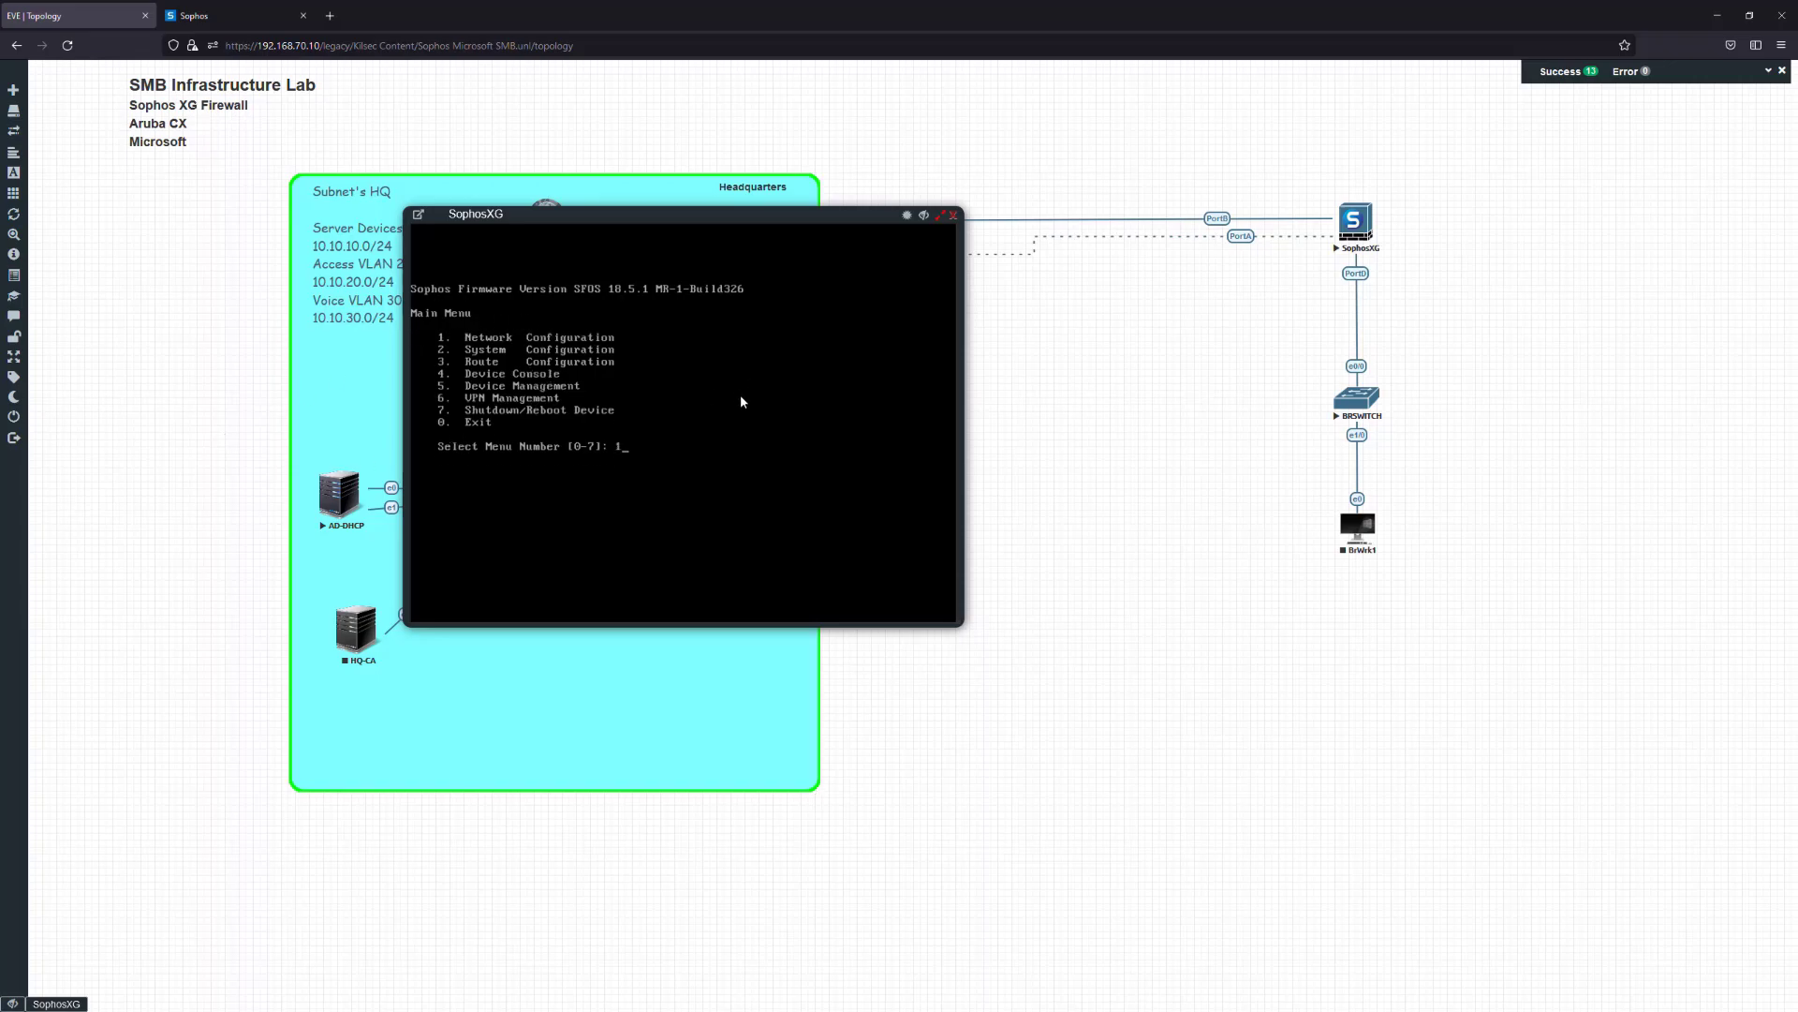
text(1)
key(Return)
text(1)
key(Return)
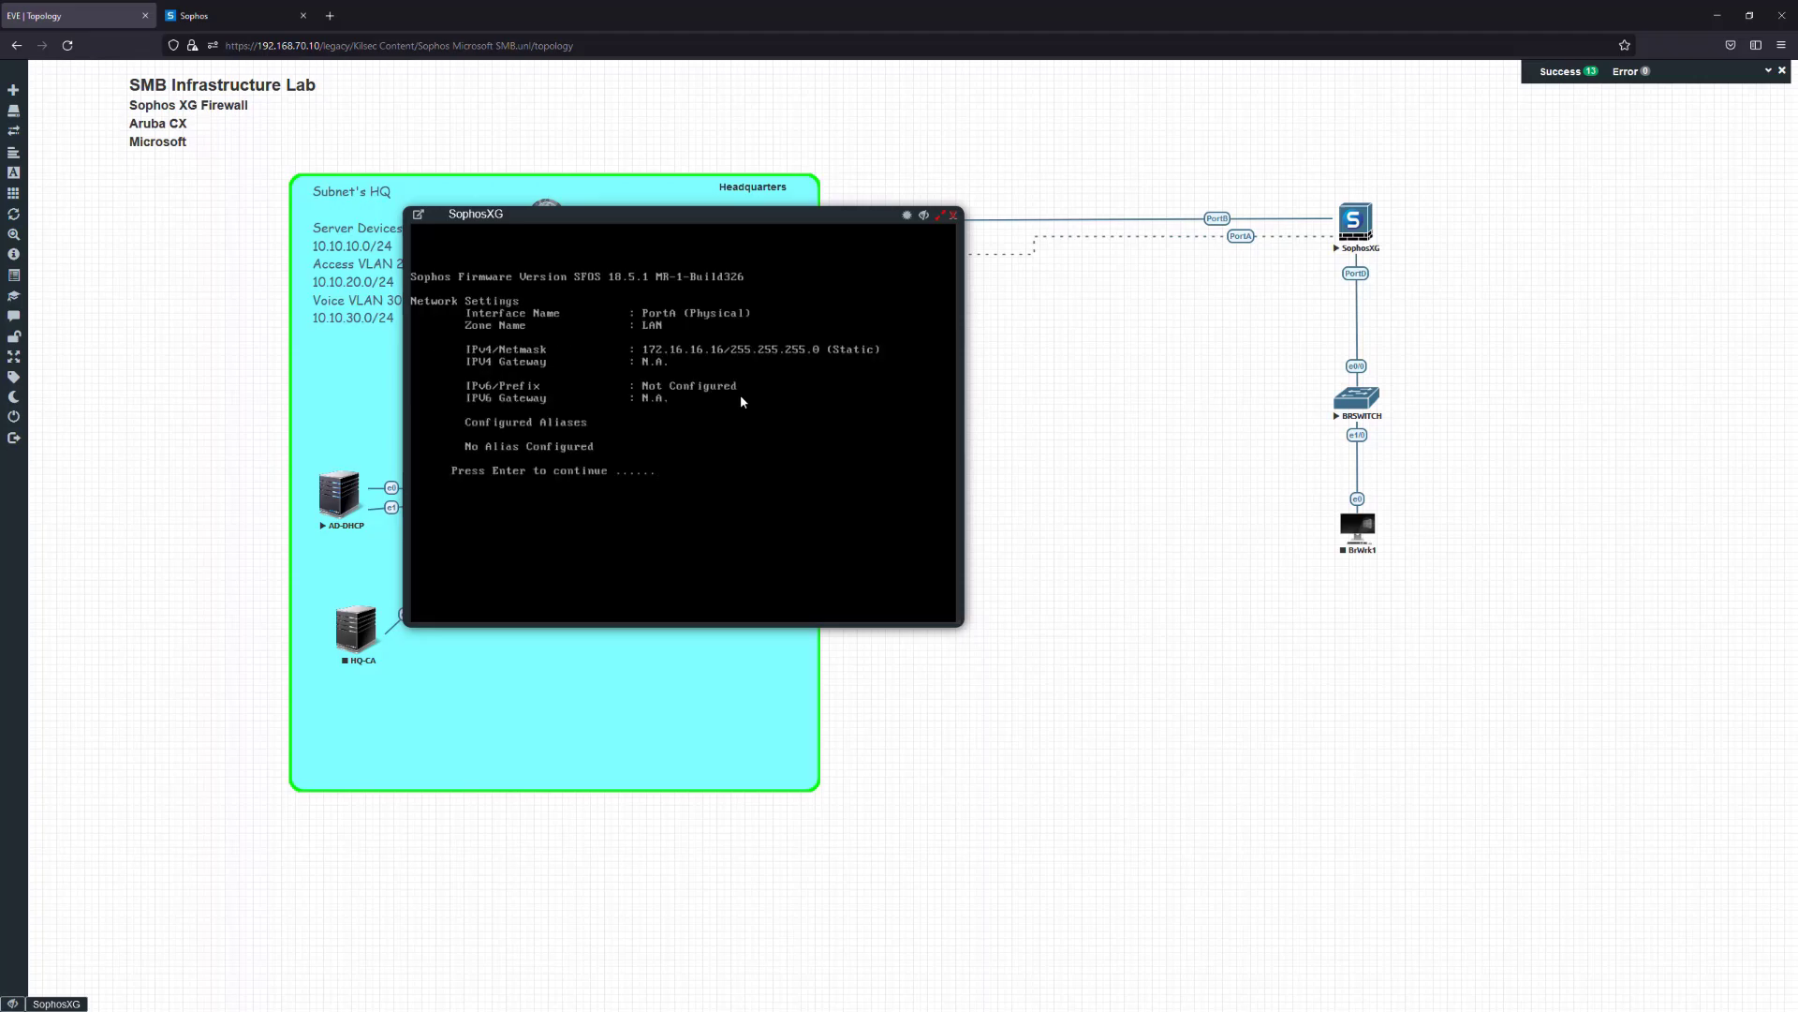
key(Return)
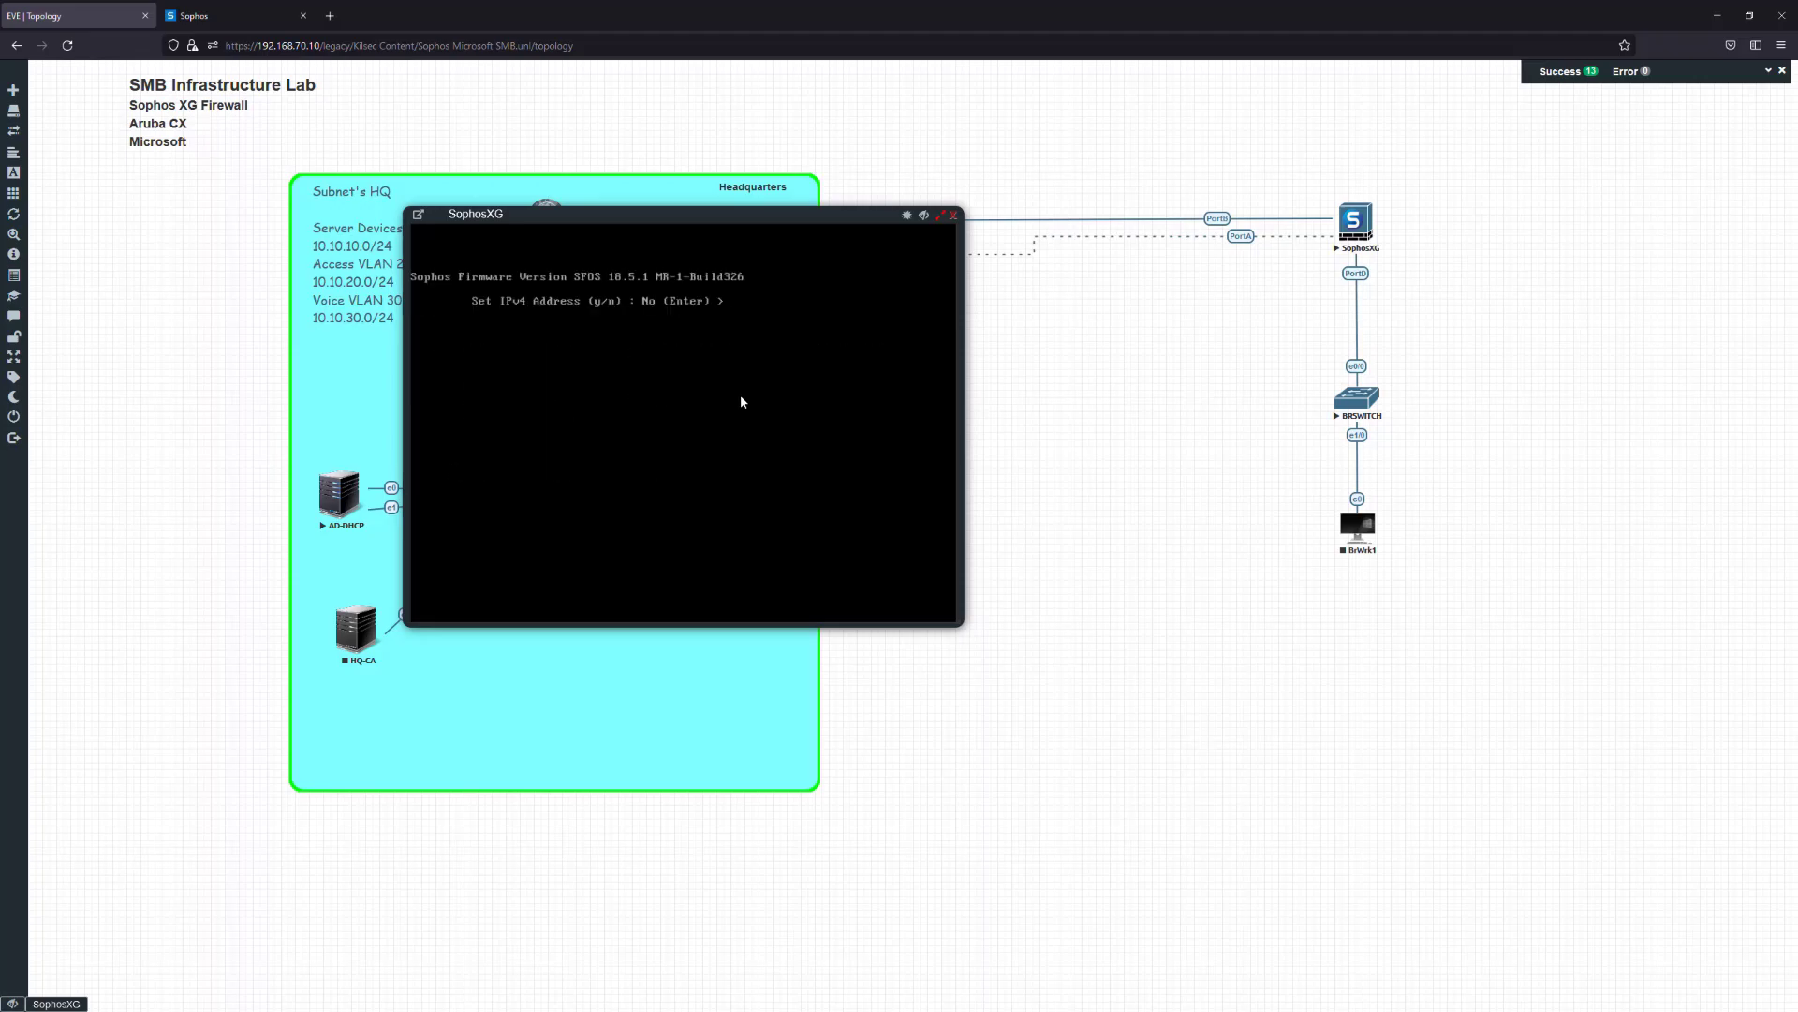
Set PortA's IPv4 address to 172.20.0.201 and open a new browser tab
text(y)
key(Return)
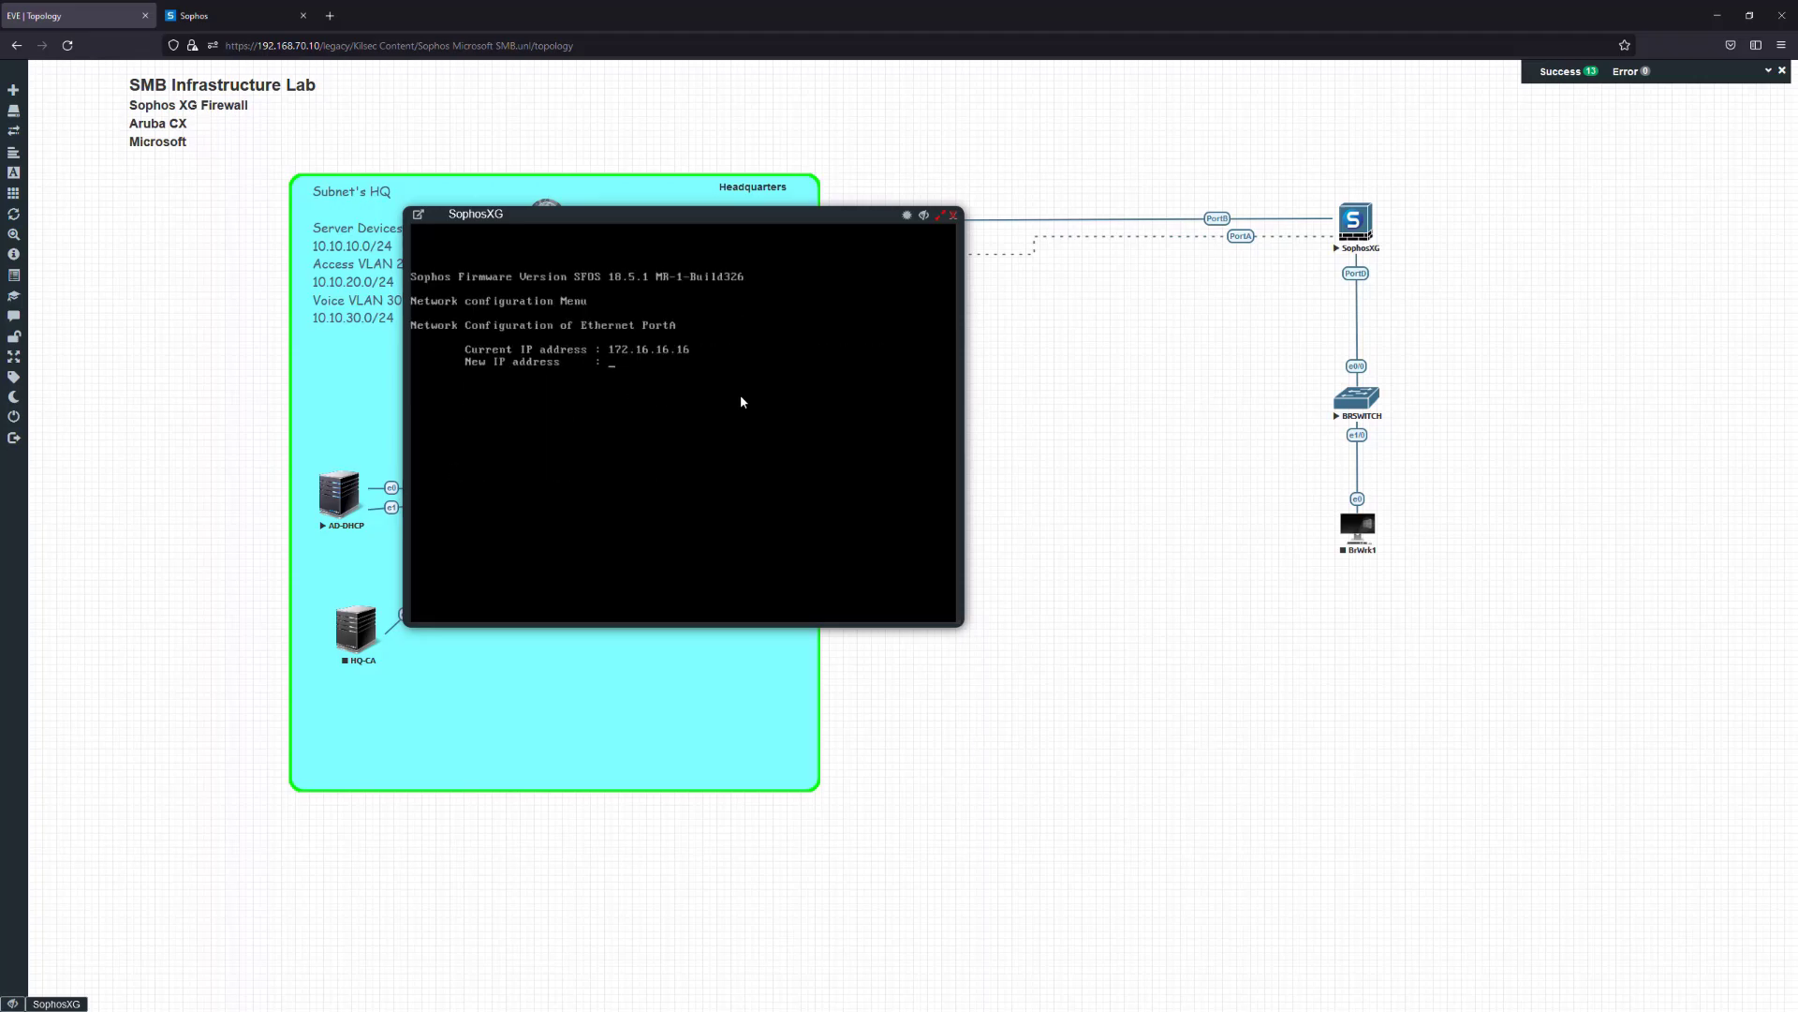
text(172.20.0.201)
key(Return)
key(Return)
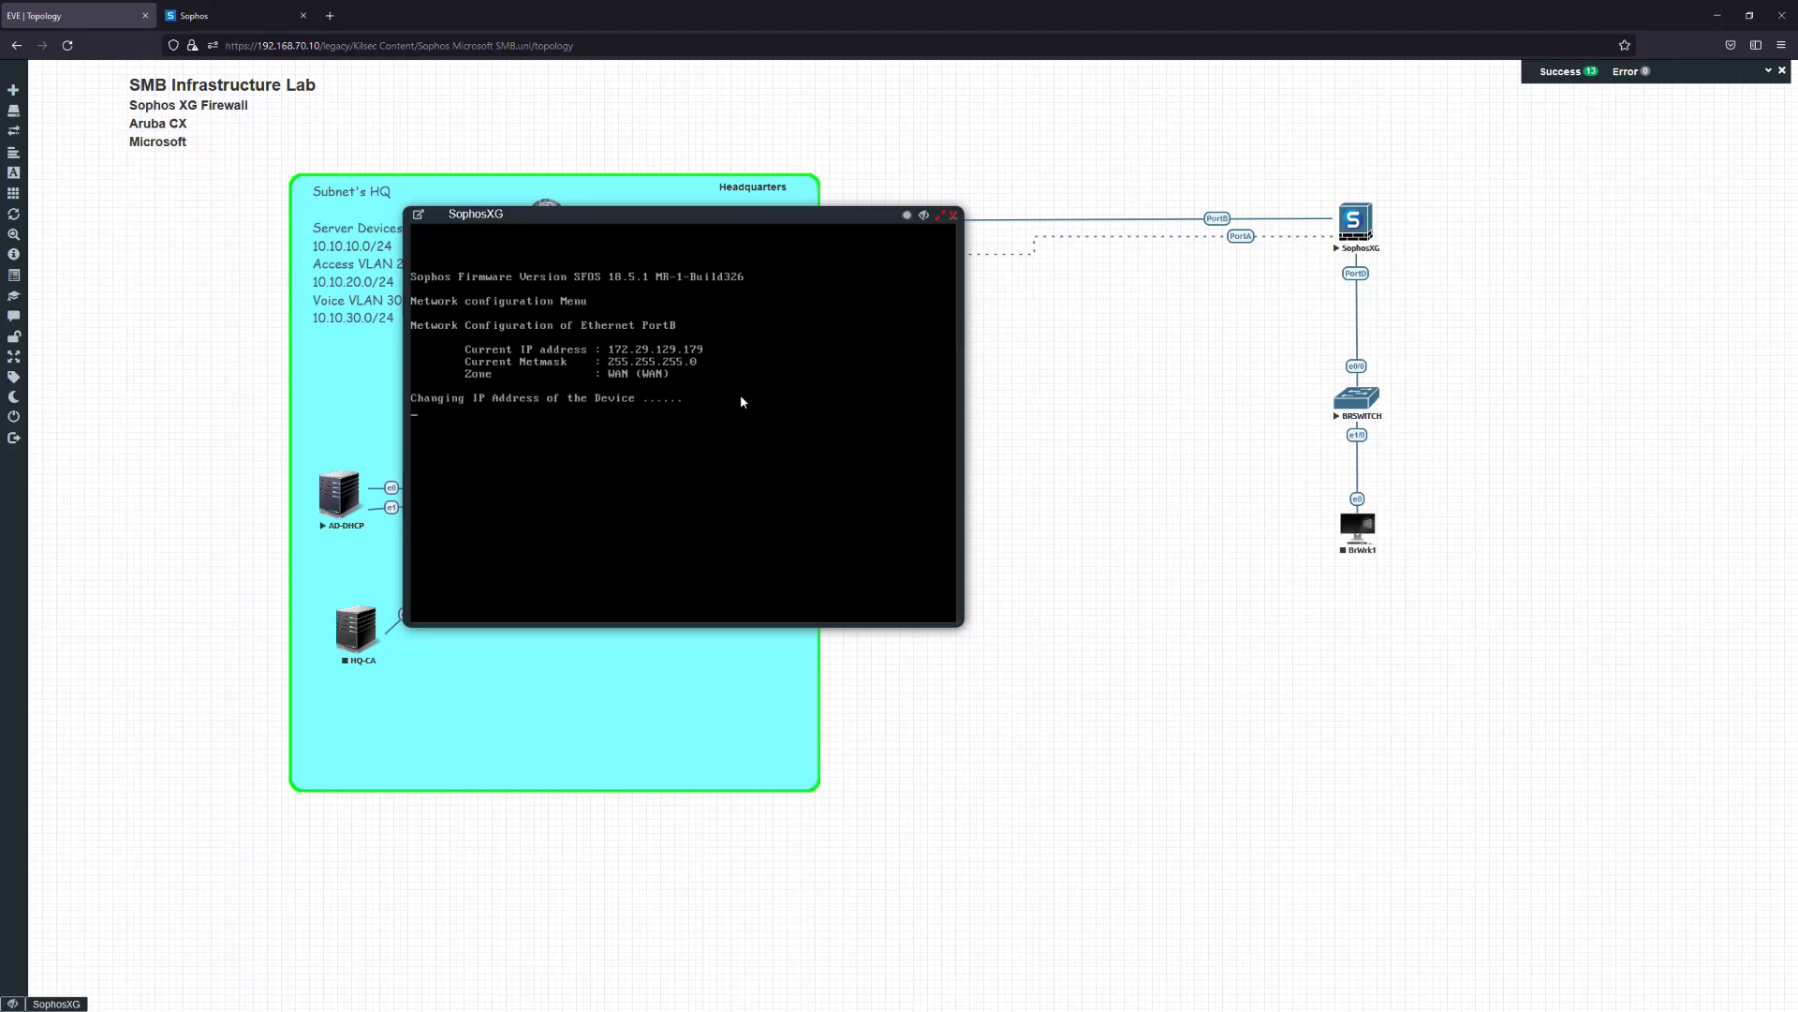
key(ctrl+t)
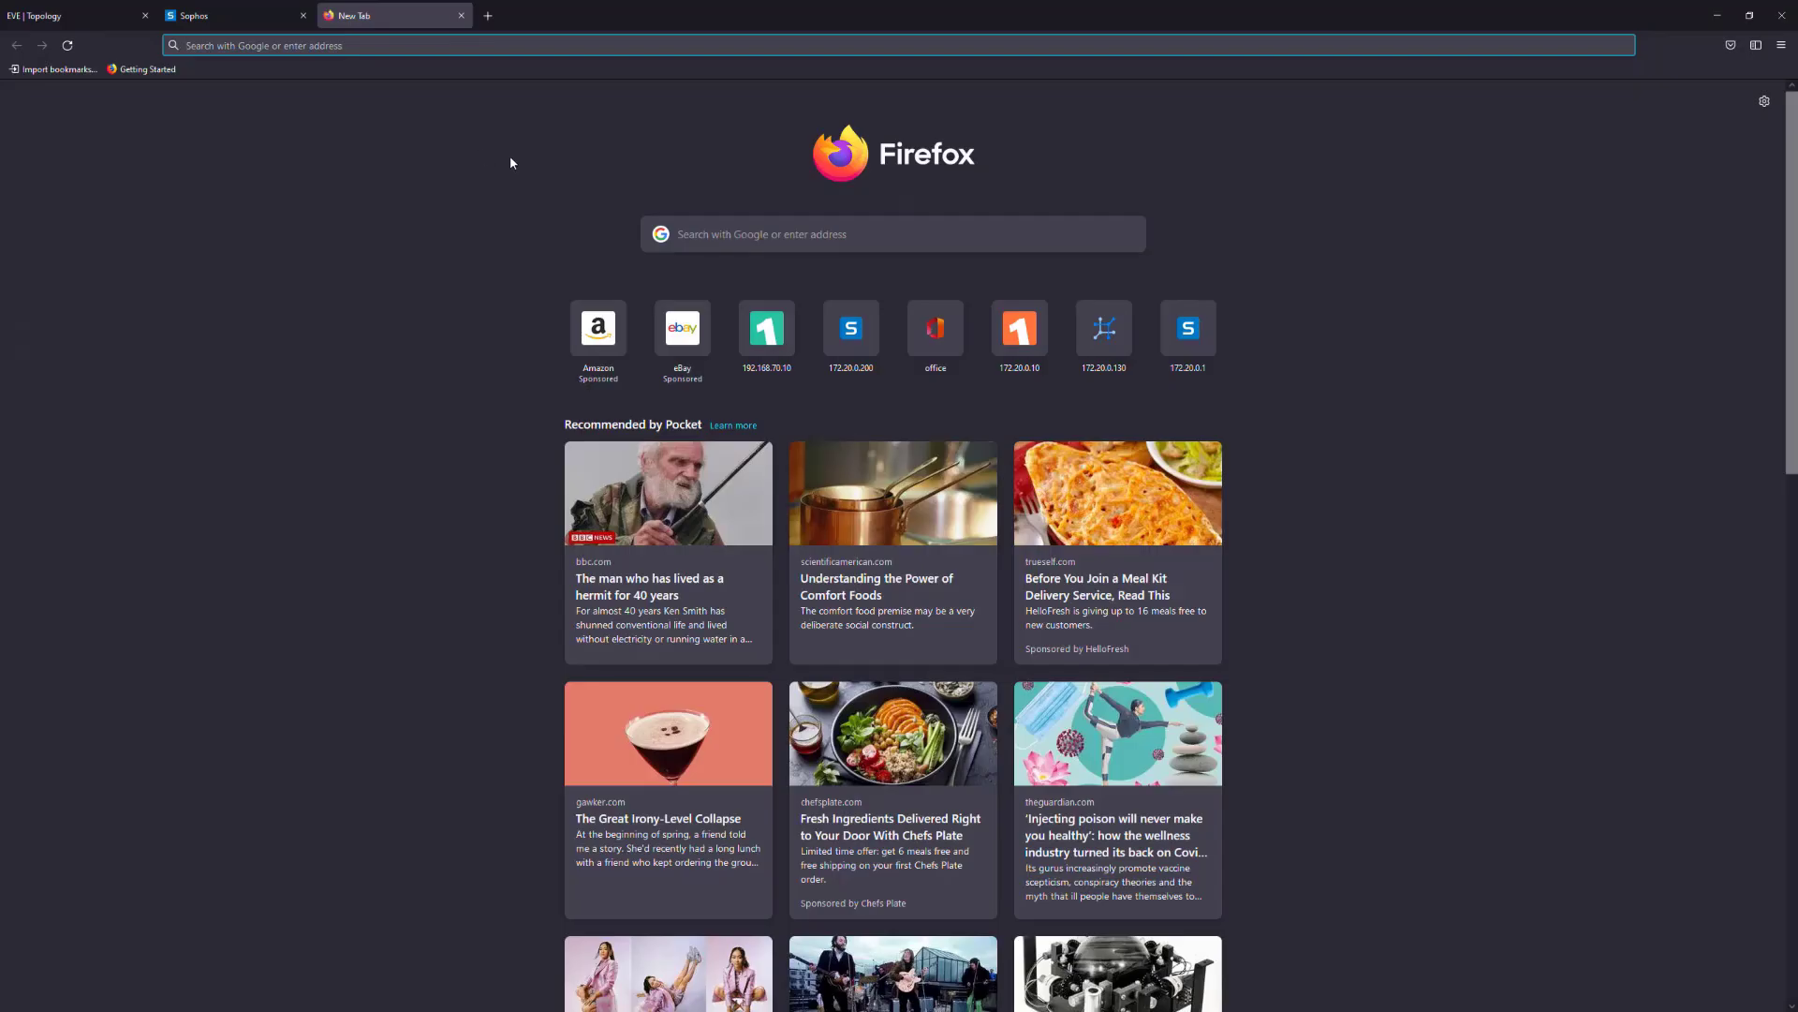
text(HTTPS:)
key(BackSpace)
key(BackSpace)
key(BackSpace)
key(BackSpace)
key(BackSpace)
key(BackSpace)
text(https://172.20.0.201)
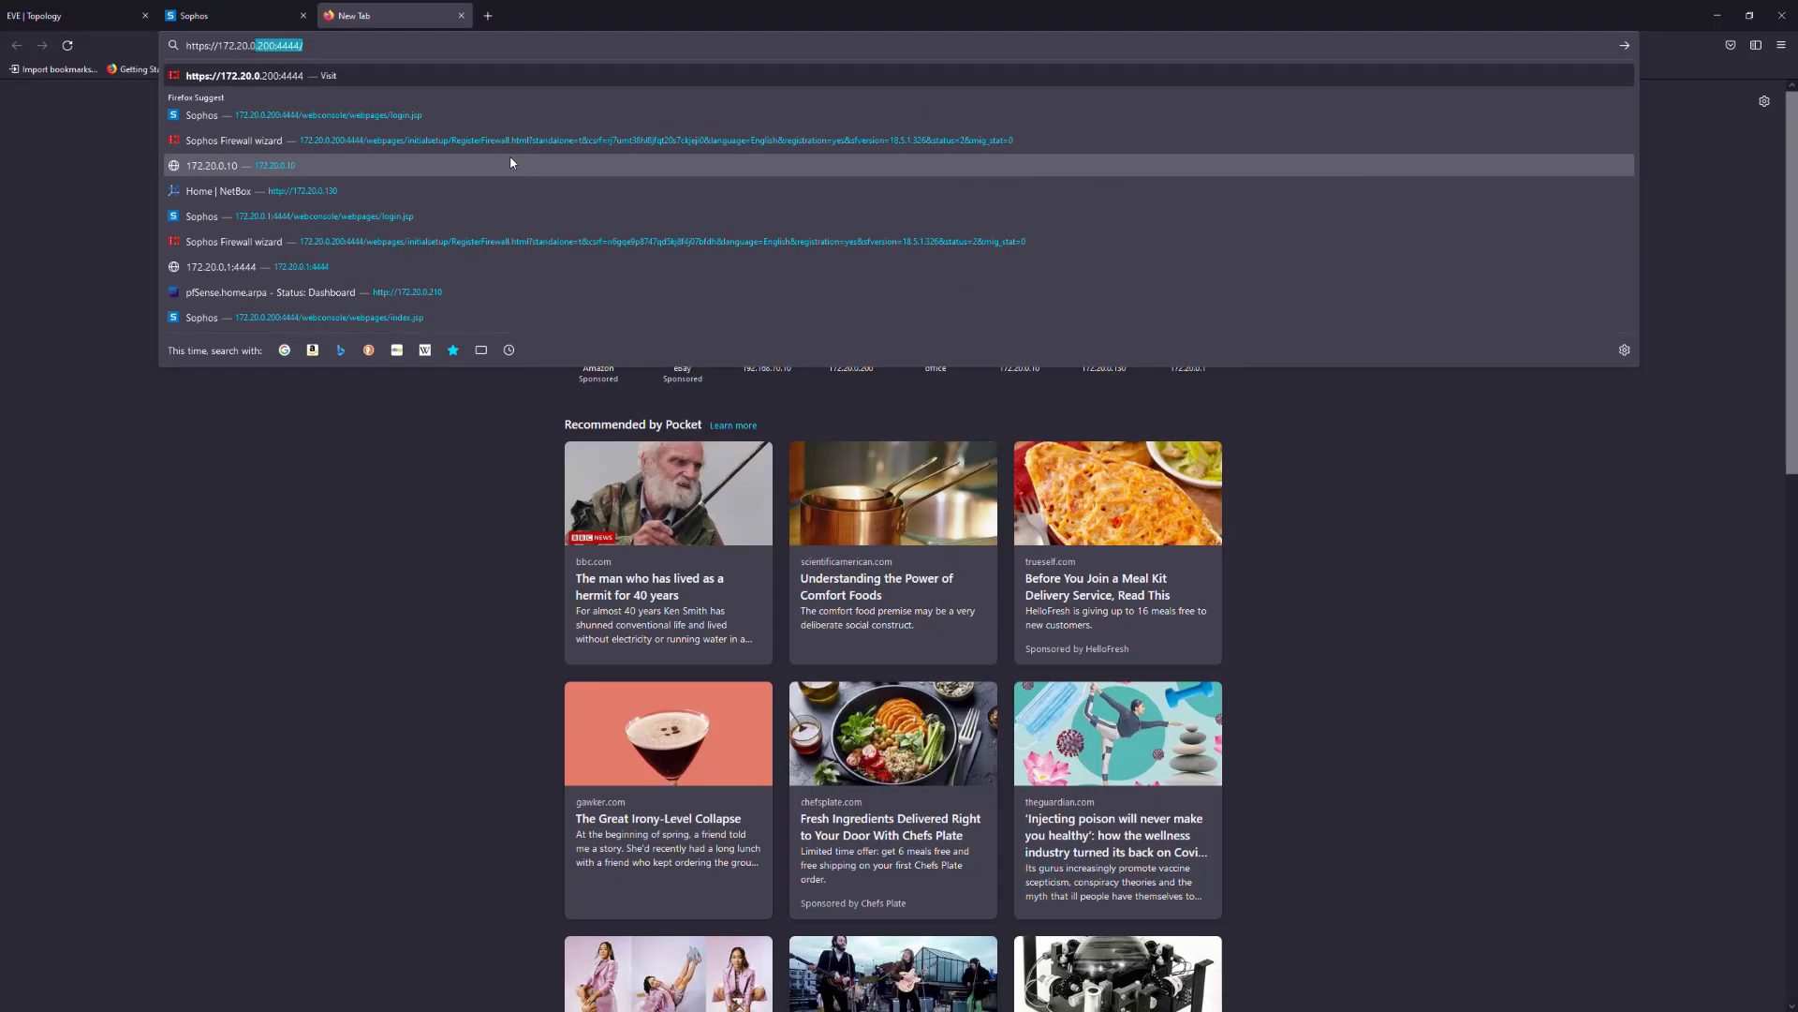
text(:4444)
key(Return)
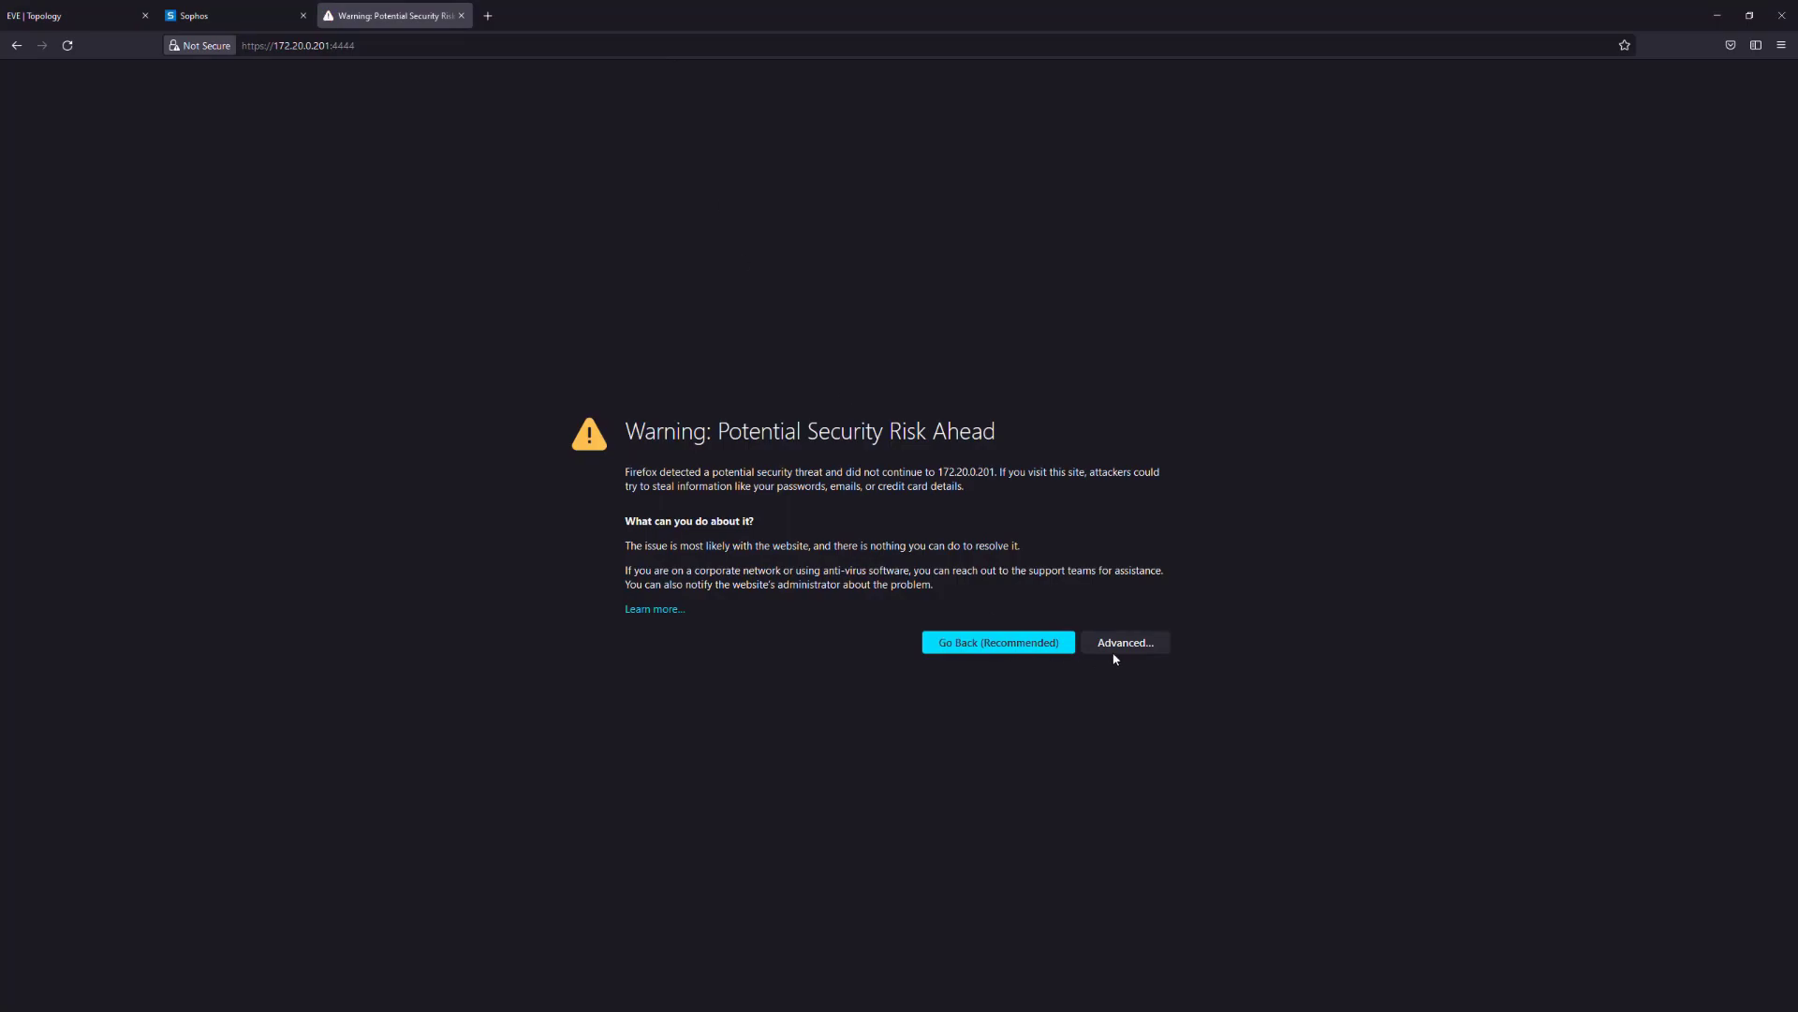
click(1117, 646)
click(1041, 899)
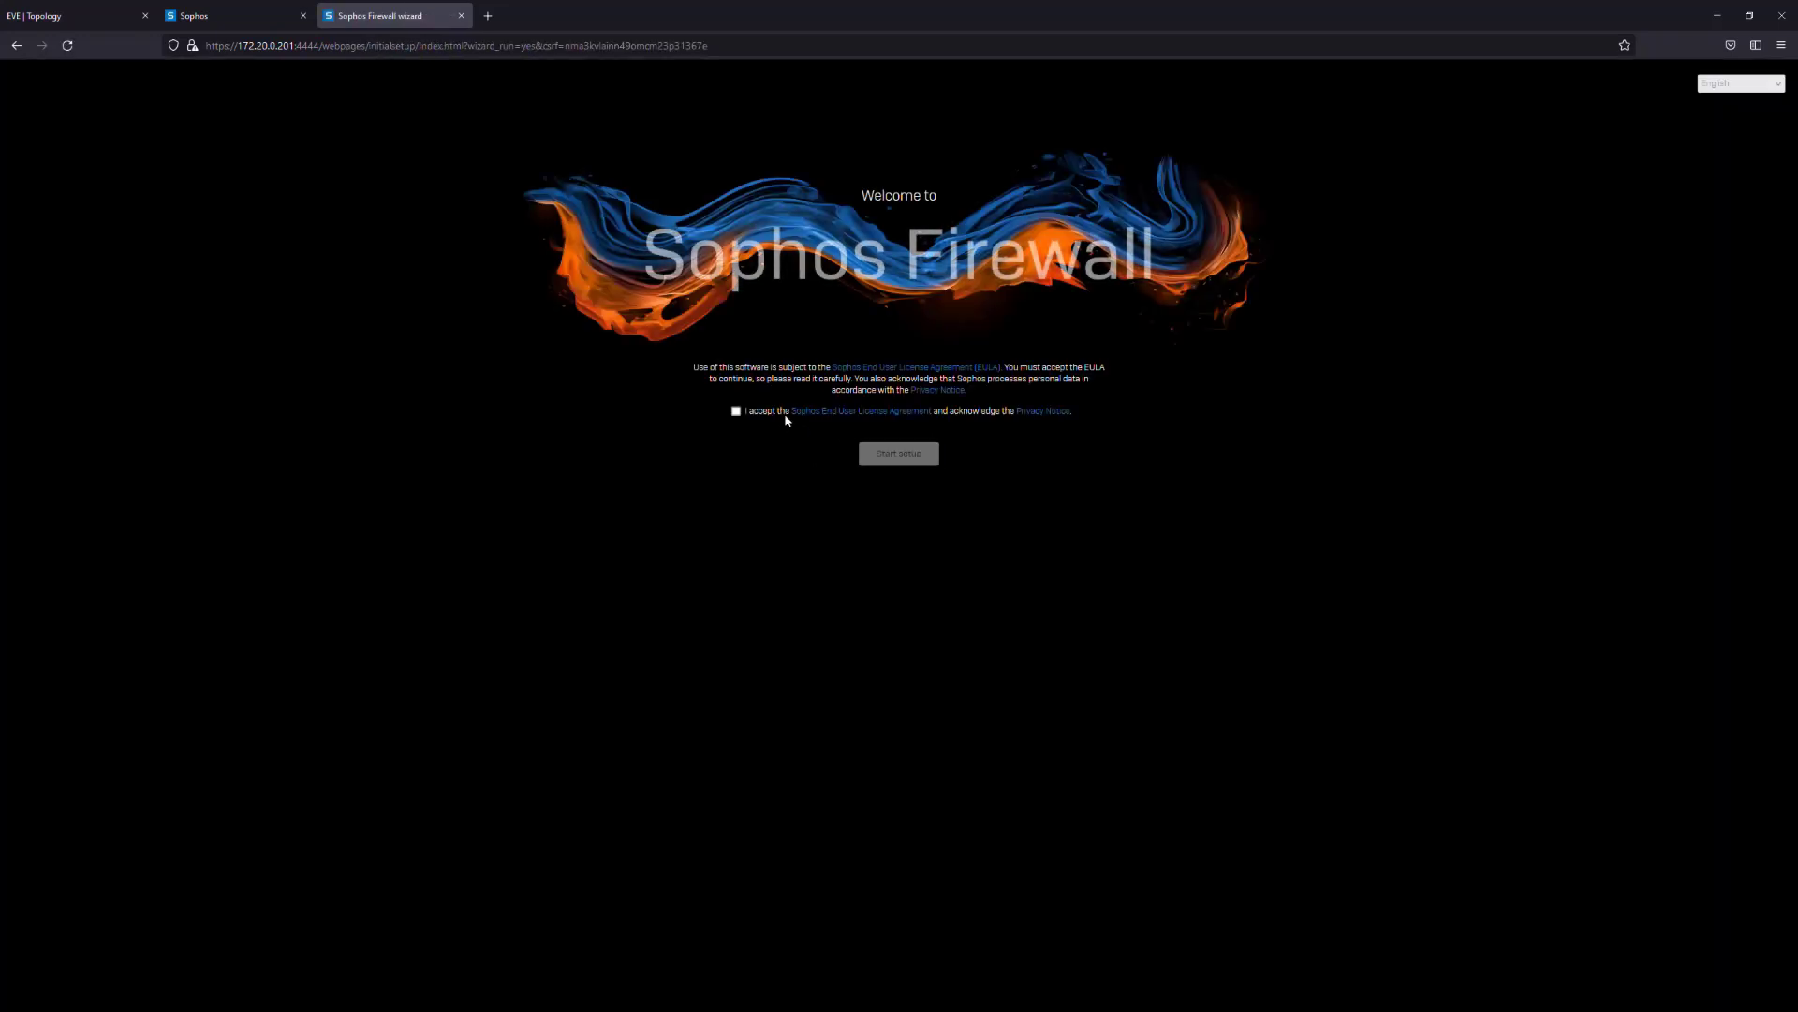
Accept the licence, set and confirm the admin password, and disable automatic firmware install
click(736, 411)
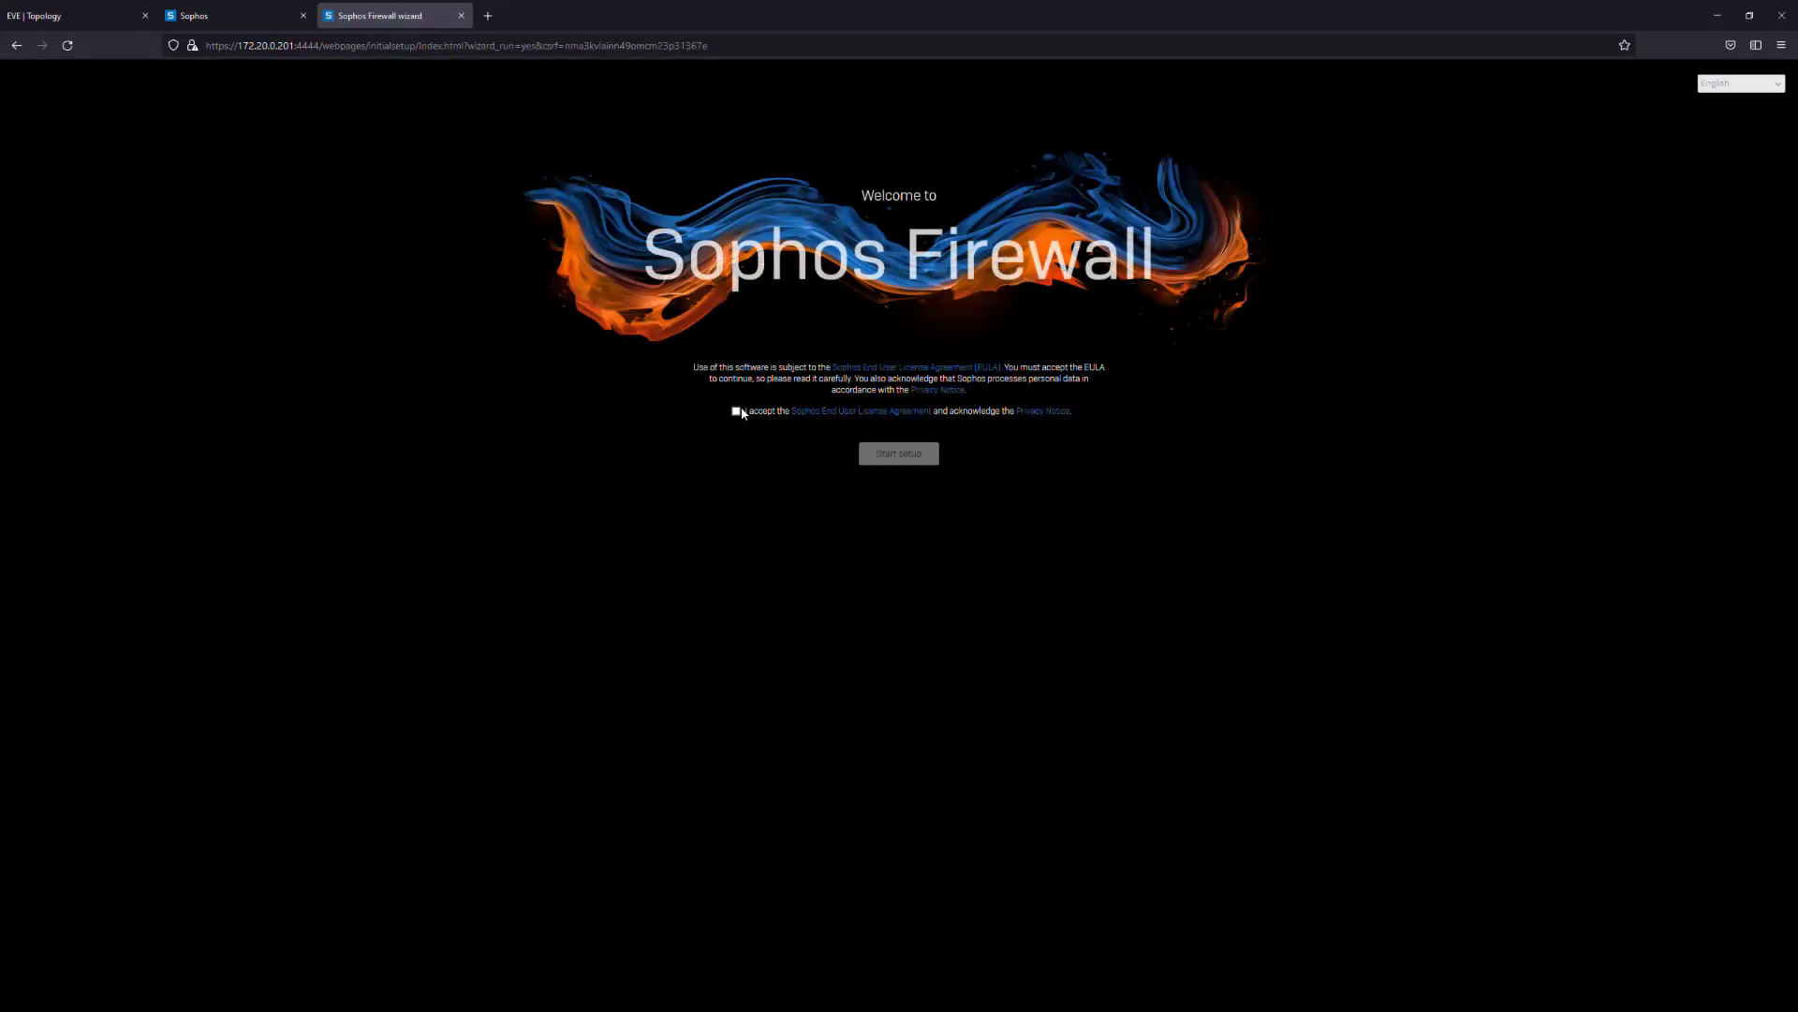
click(897, 453)
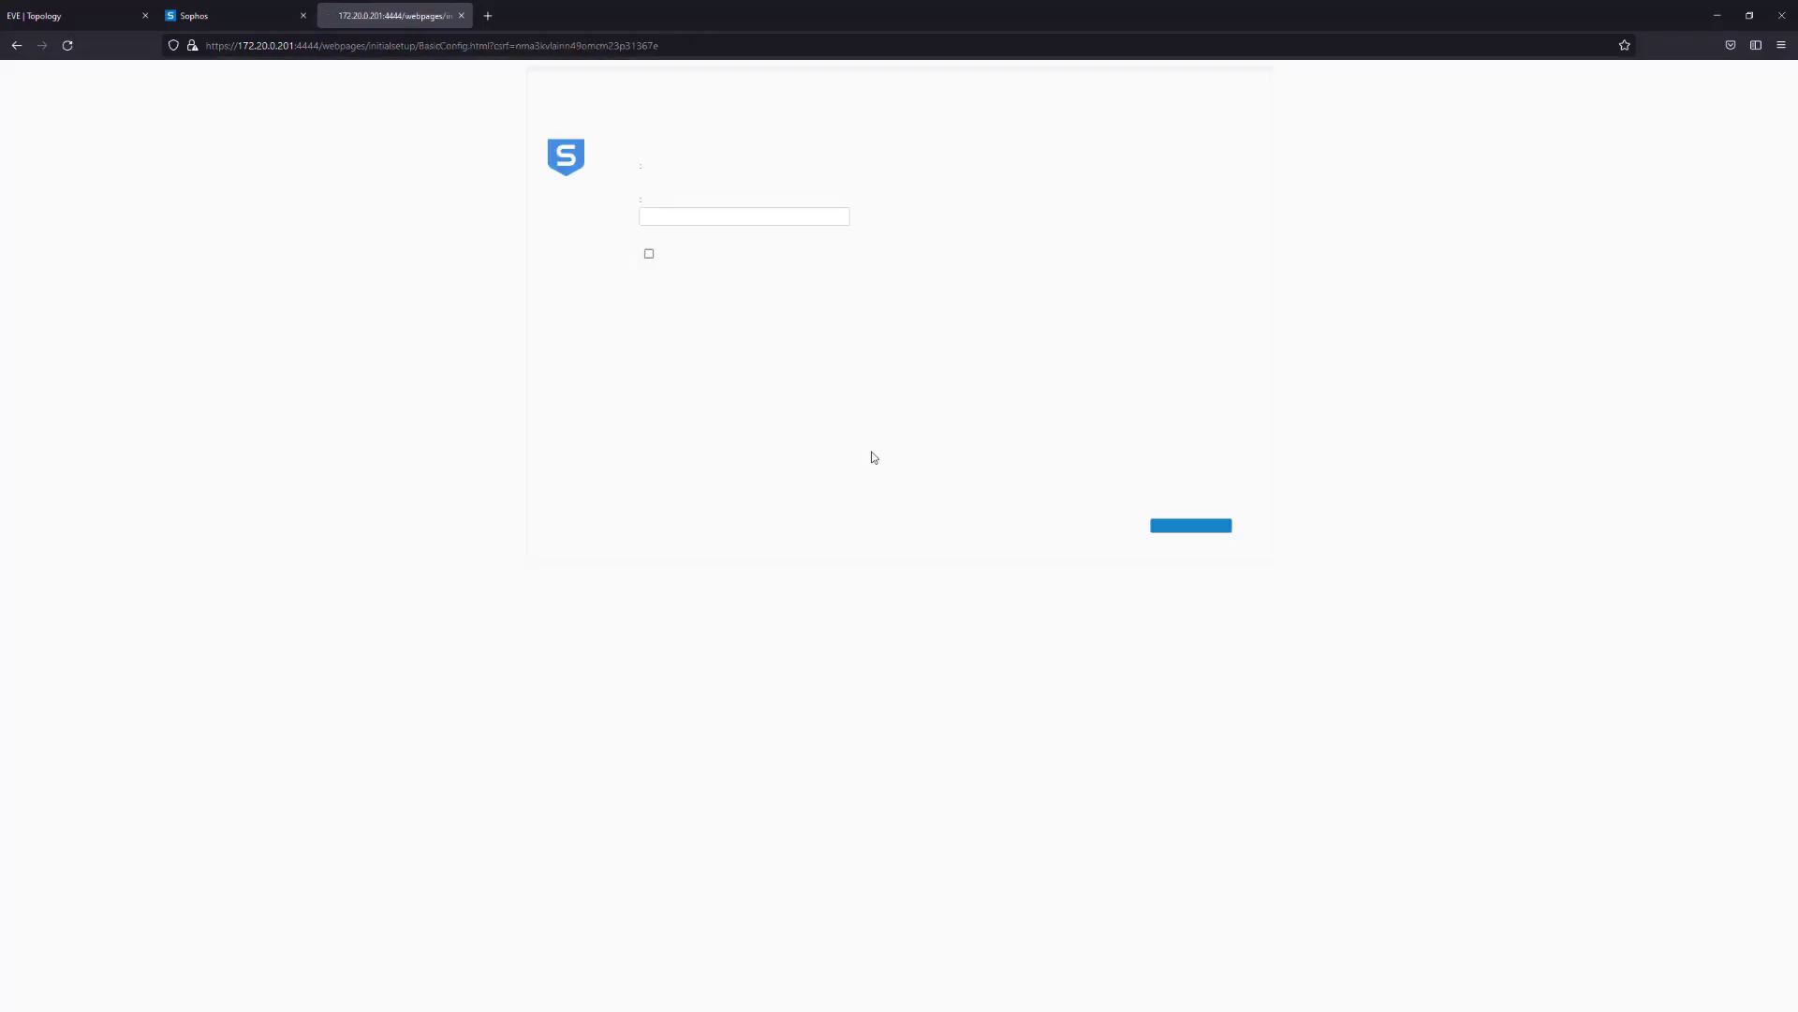
click(715, 262)
text(Admin123@#)
key(Tab)
text(Admin)
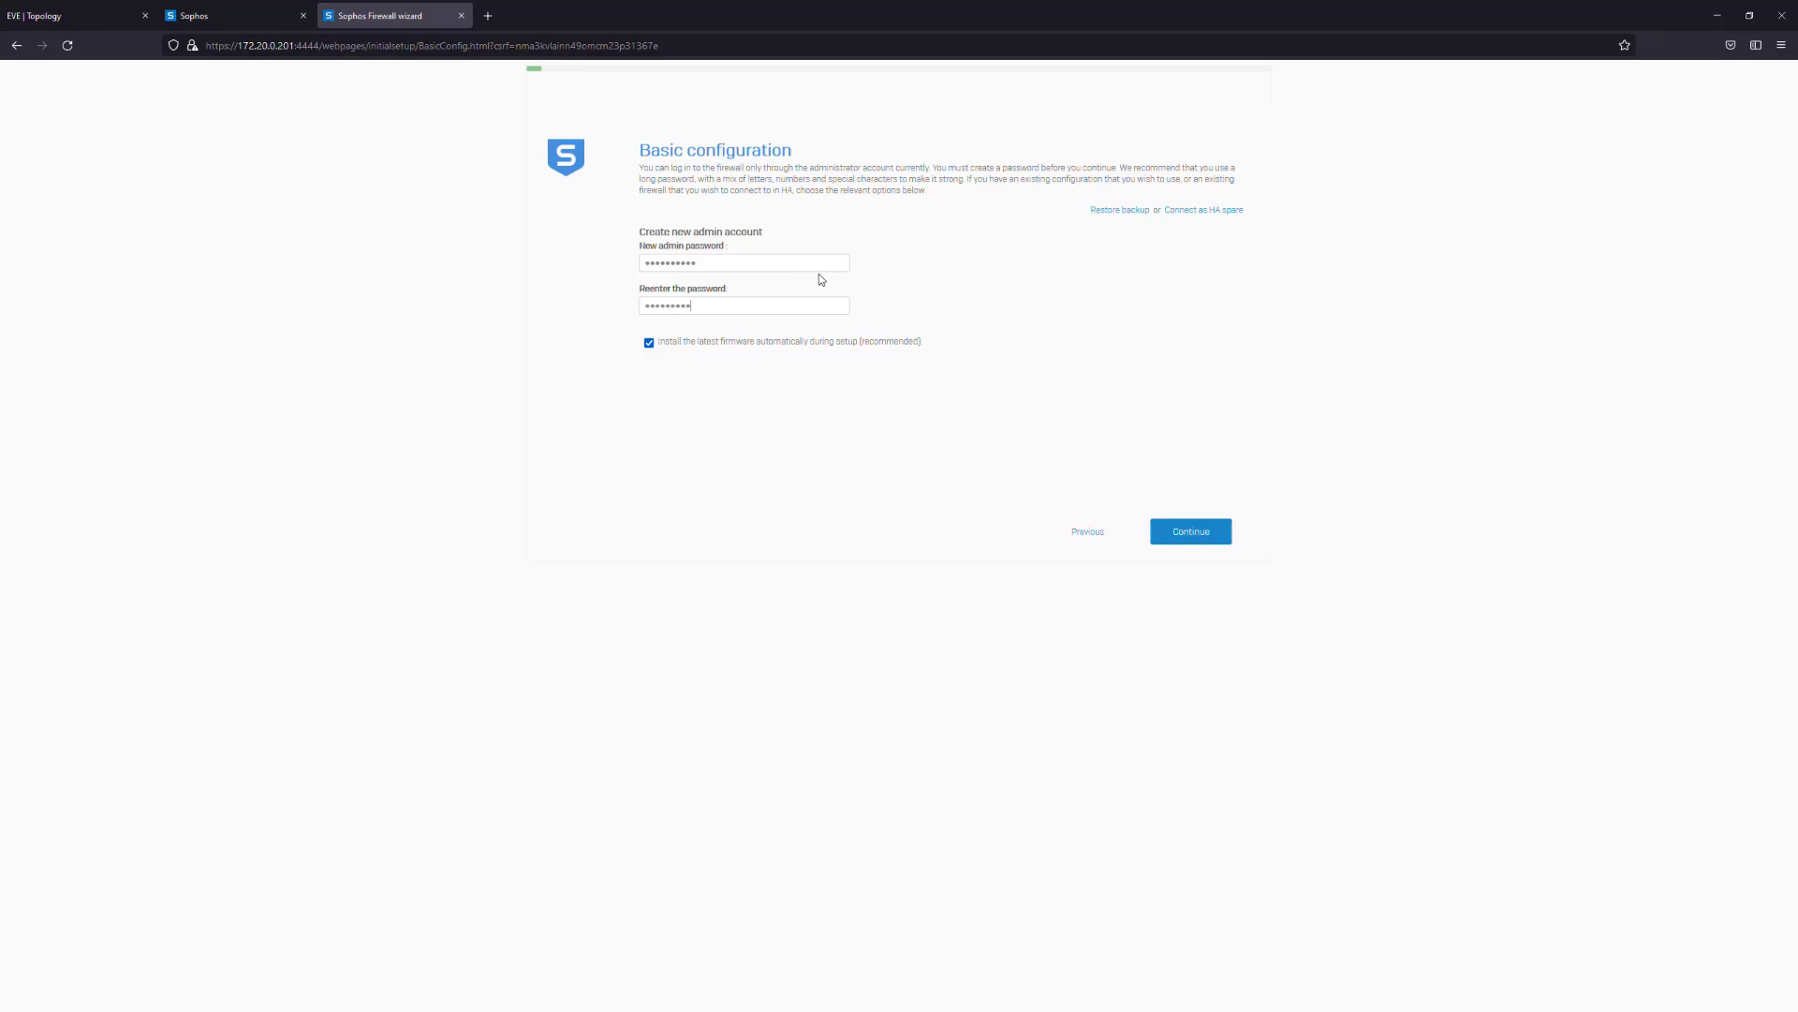
click(649, 342)
click(1191, 531)
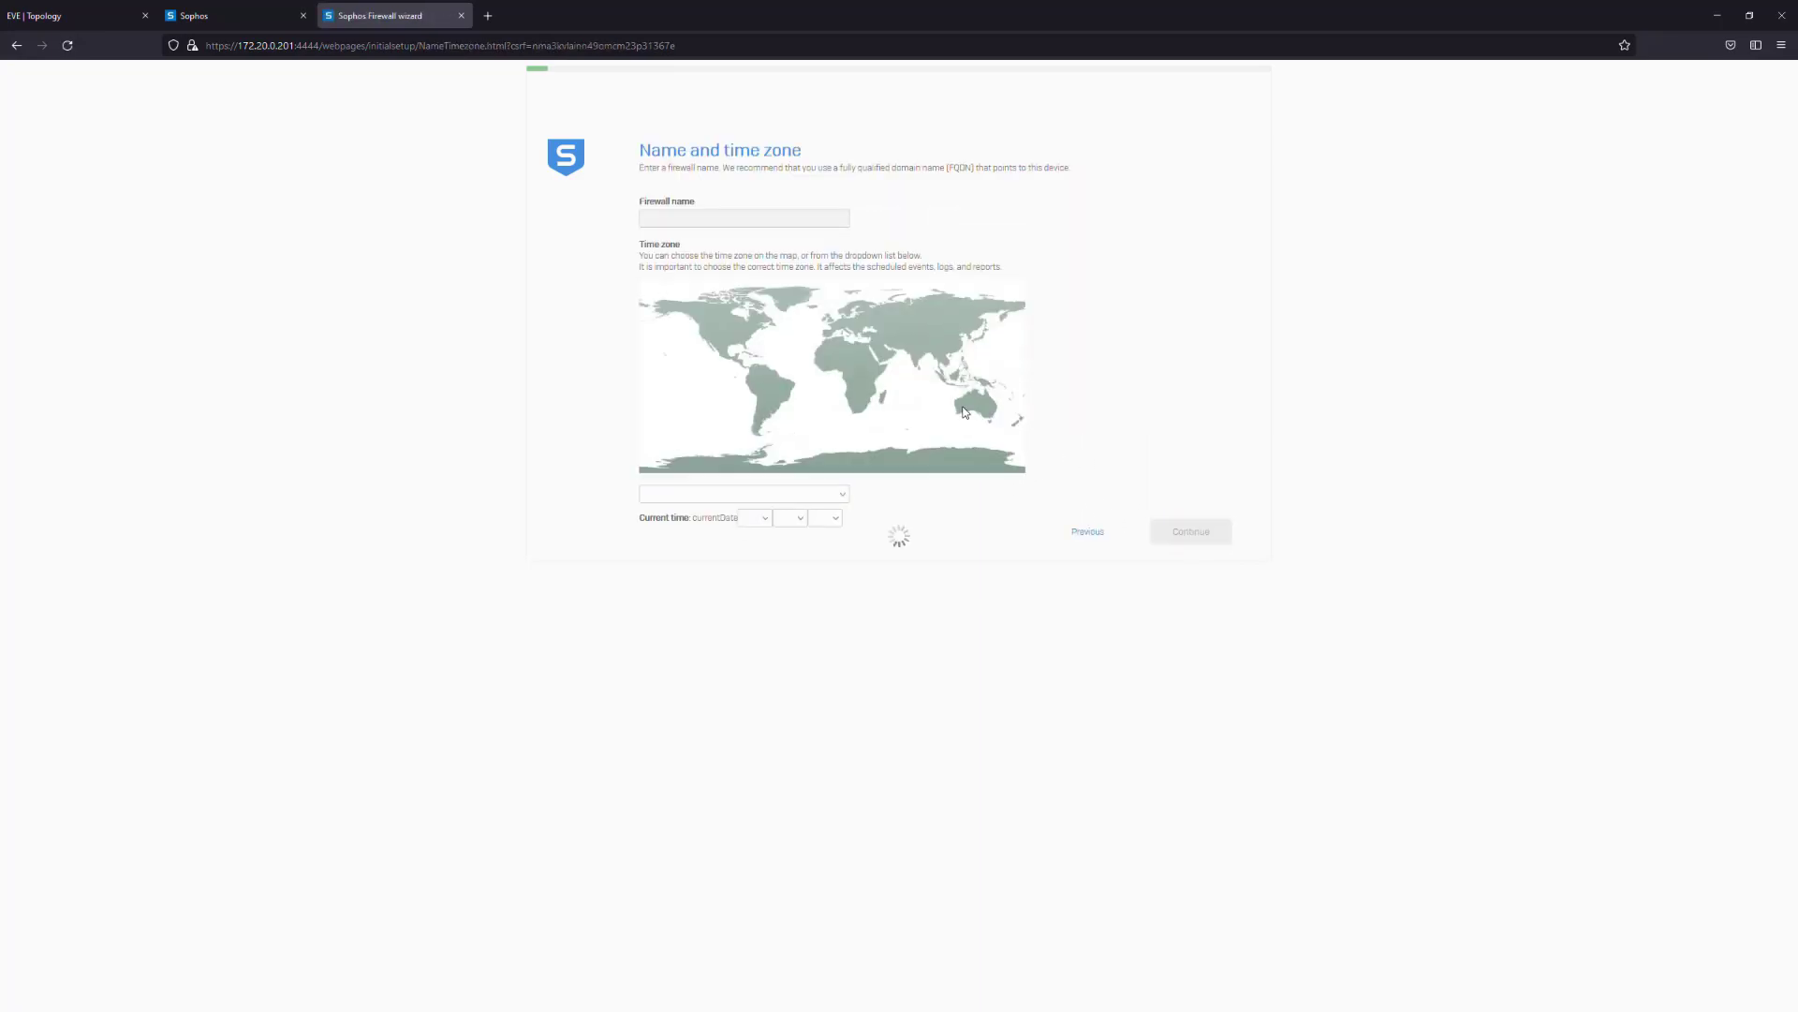
Choose the America/Winnipeg time zone and rename the firewall to BRZGXFG
click(726, 325)
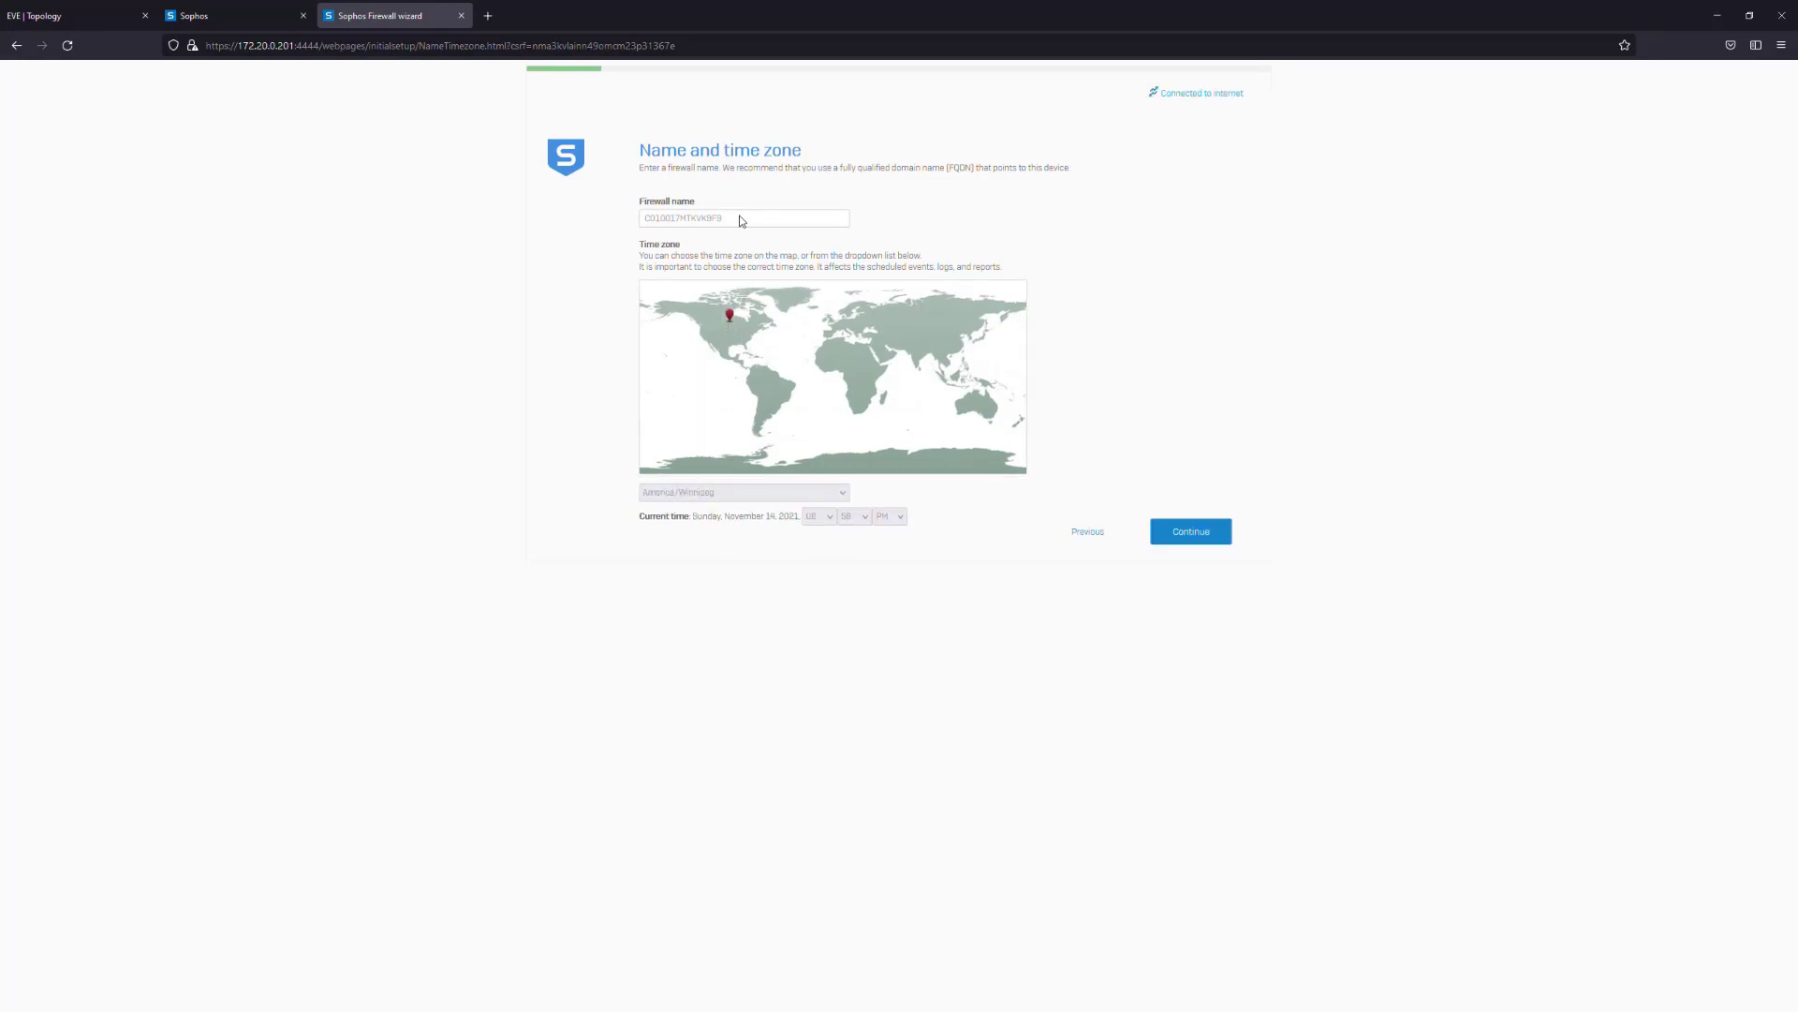
drag(740, 220, 566, 226)
text(BRZGXFG)
Accept the firewall name and time zone, then complete registration with the existing serial number
click(1228, 529)
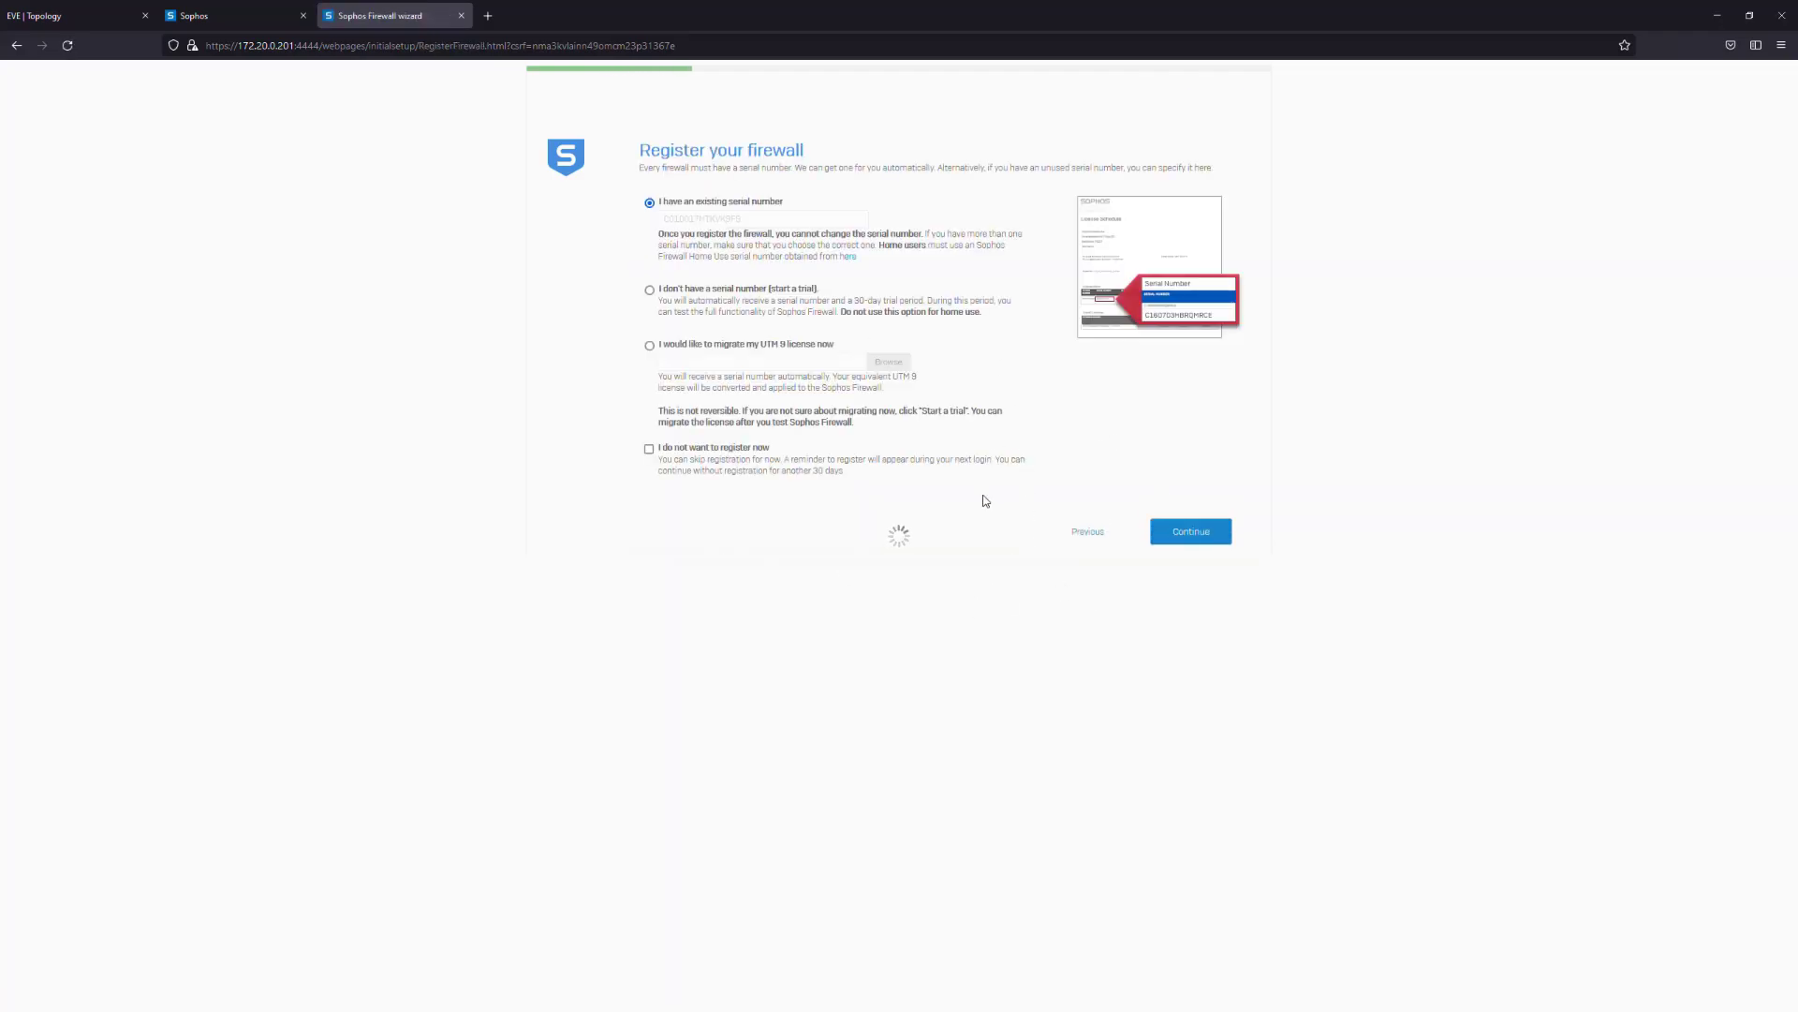
click(1192, 531)
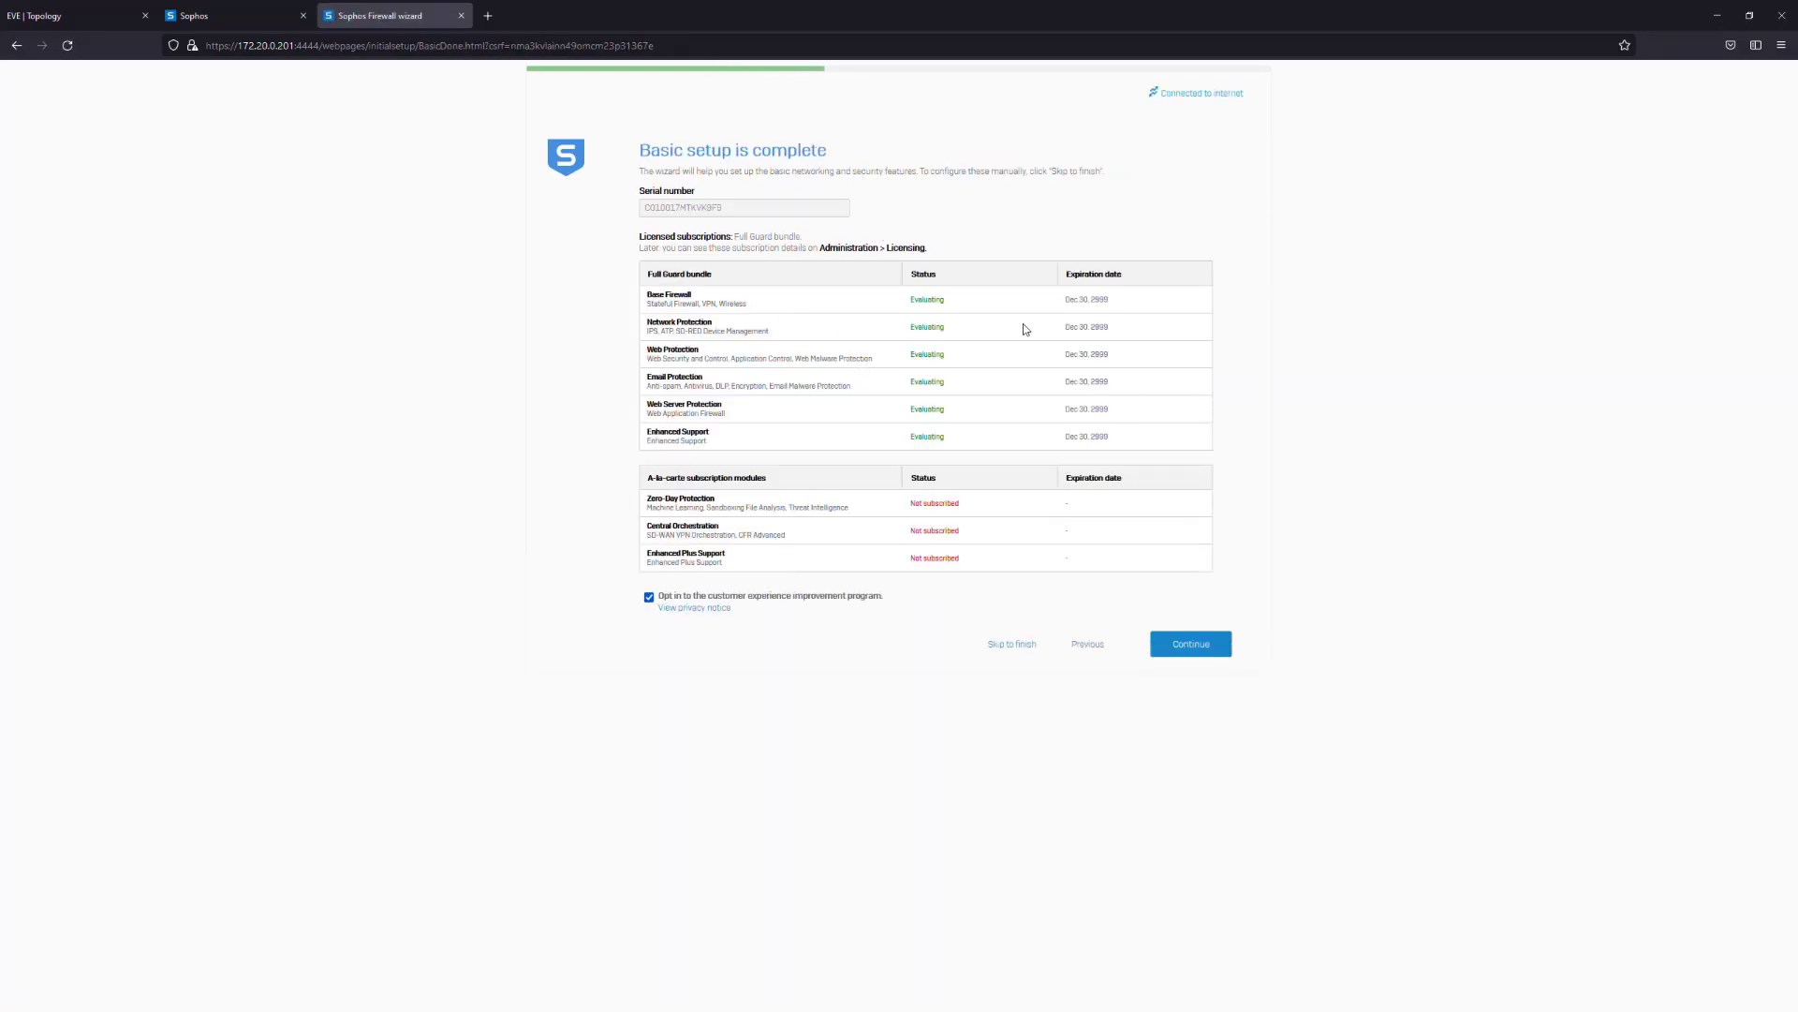
Opt out of the customer experience program and select PortD as the LAN port with DHCP enabled
click(649, 597)
click(1204, 645)
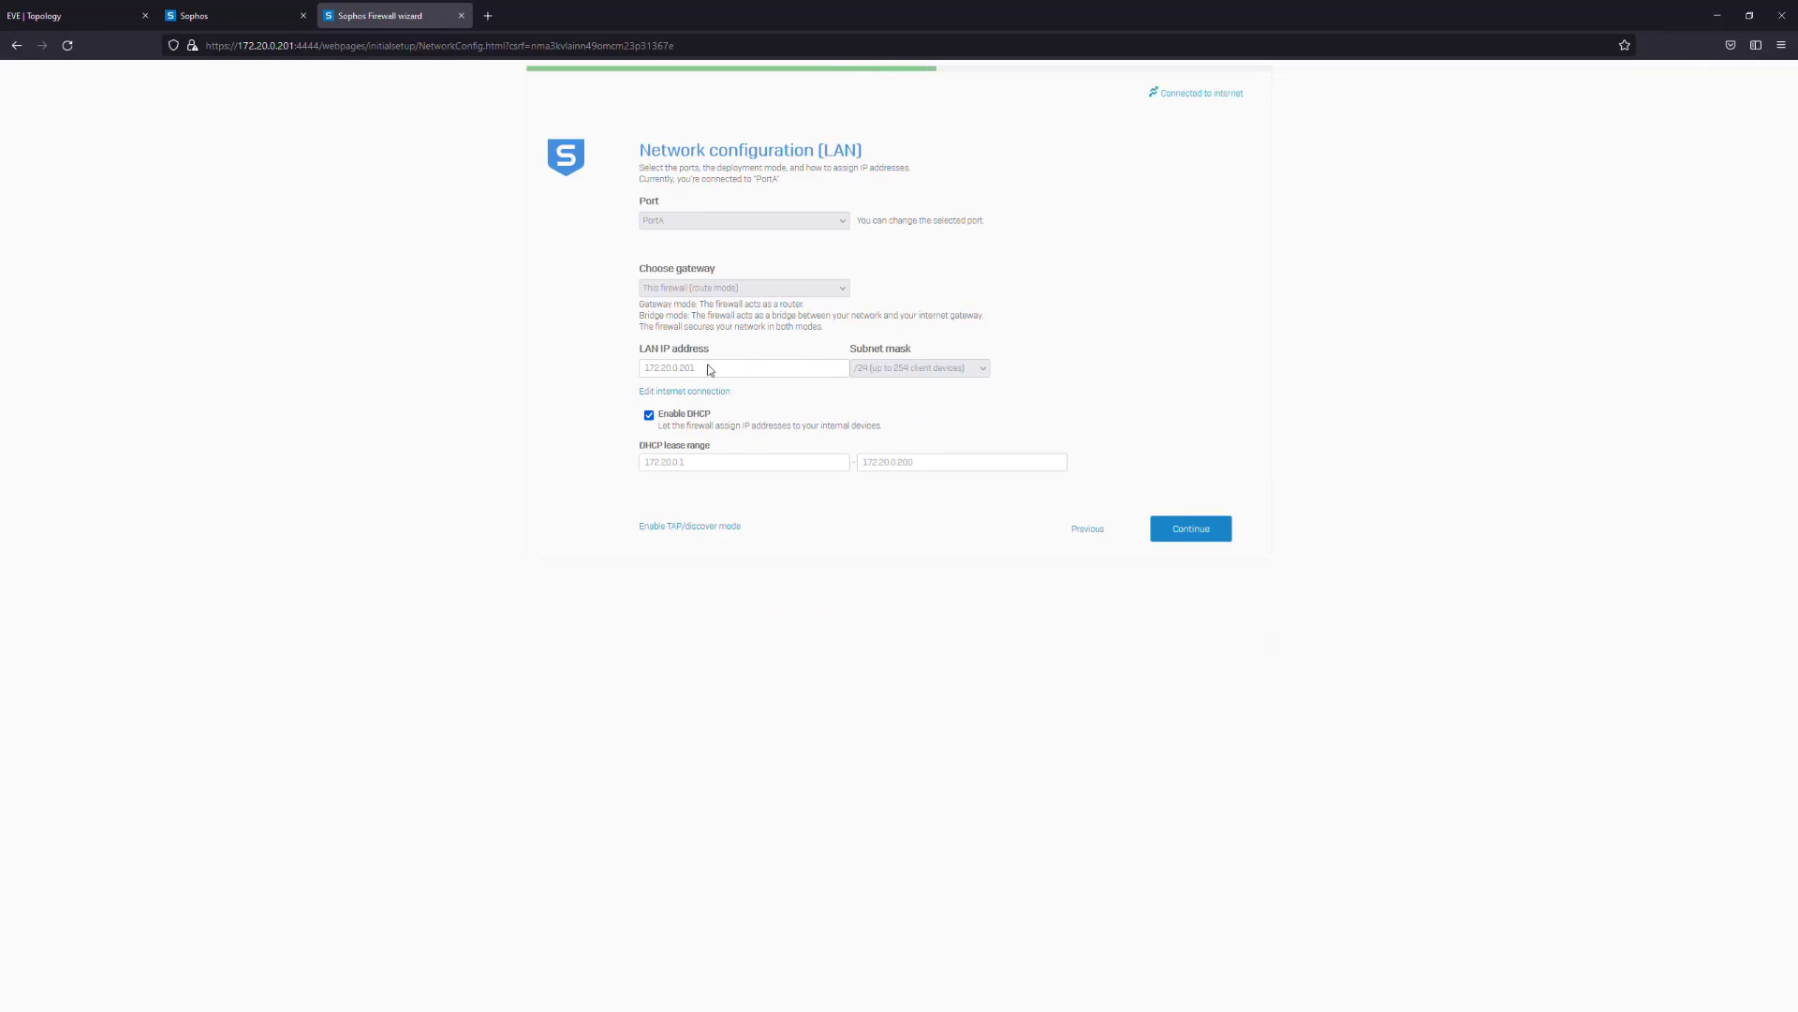
click(649, 415)
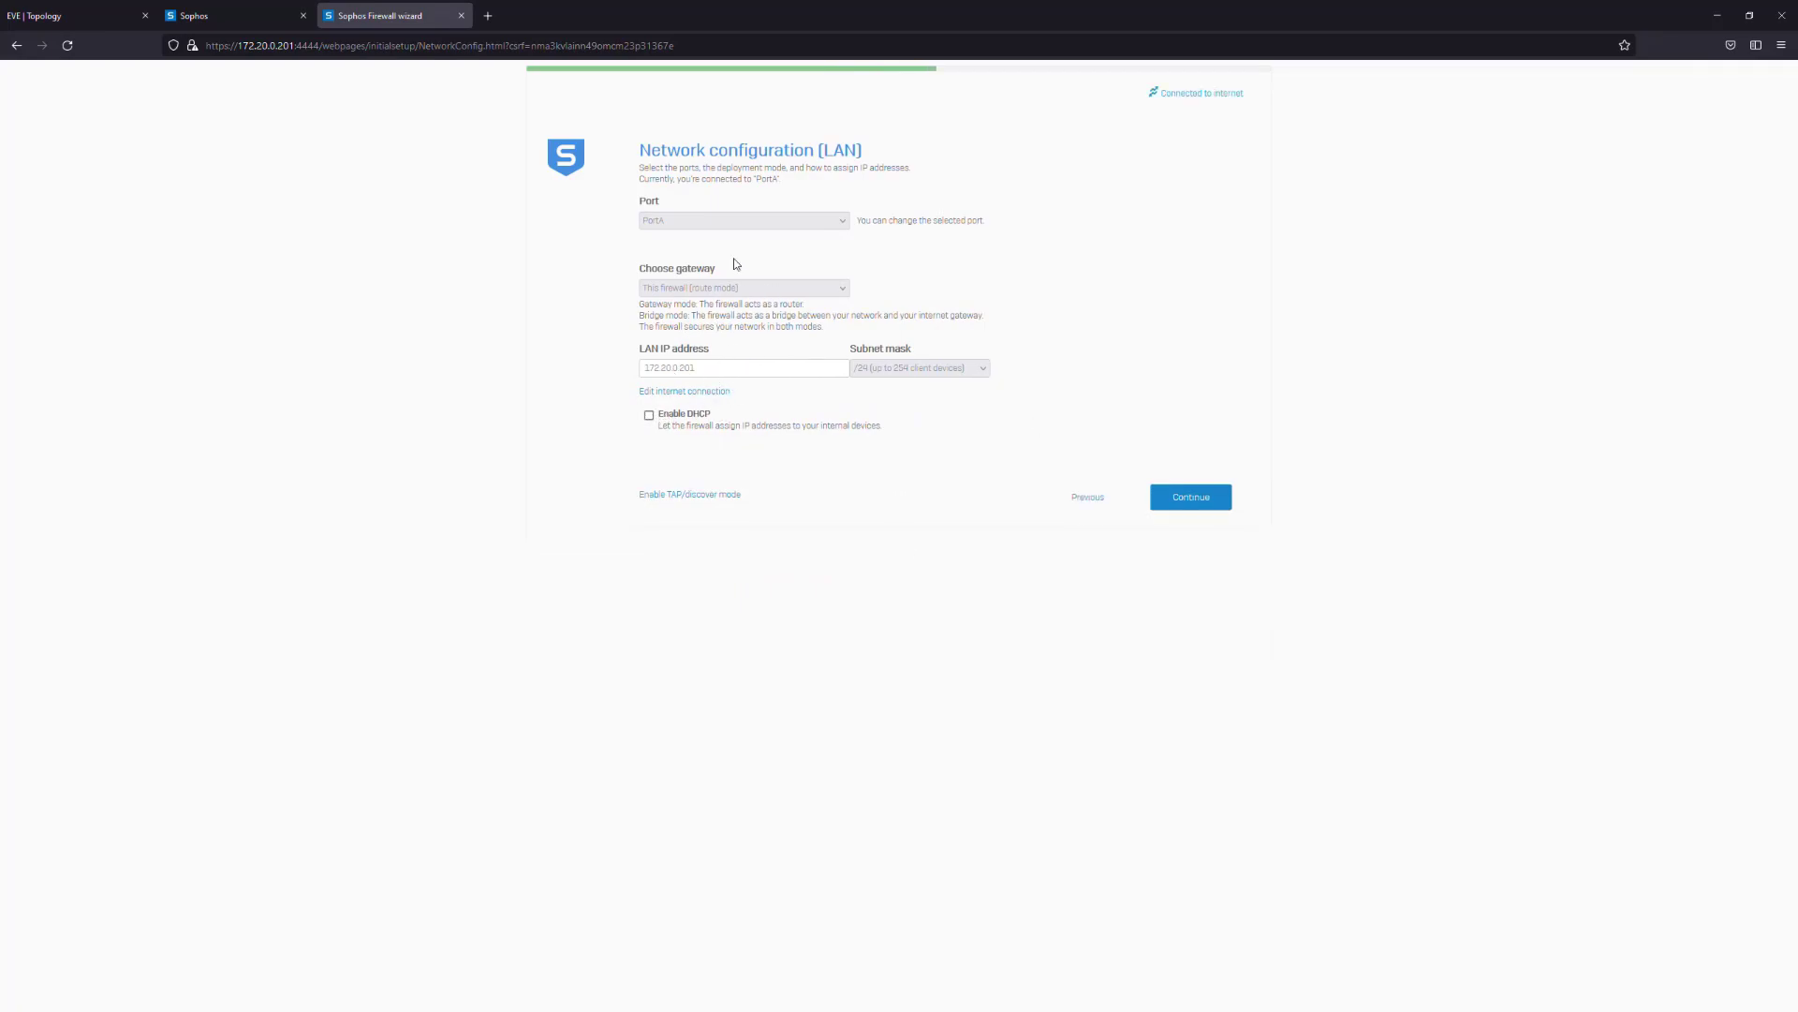
click(842, 219)
click(727, 274)
click(649, 415)
Check the lab topology for addressing and close the stray firewall console window
triple_click(670, 367)
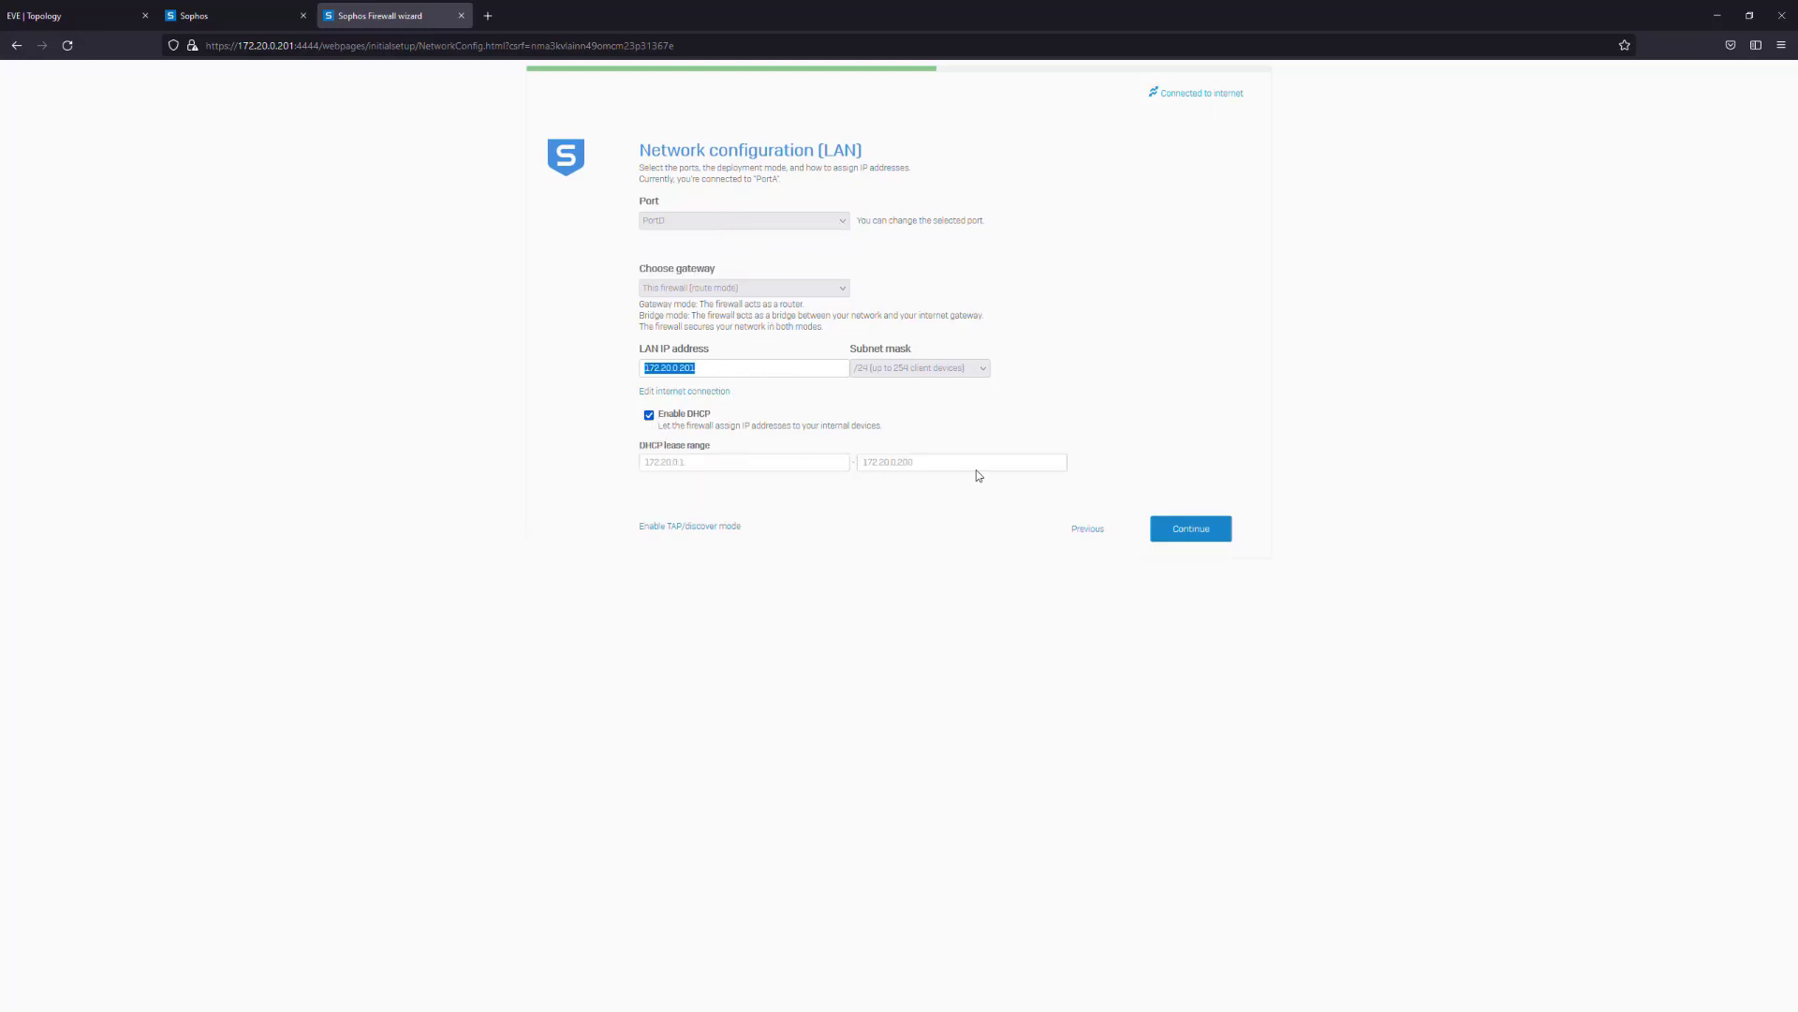
click(75, 15)
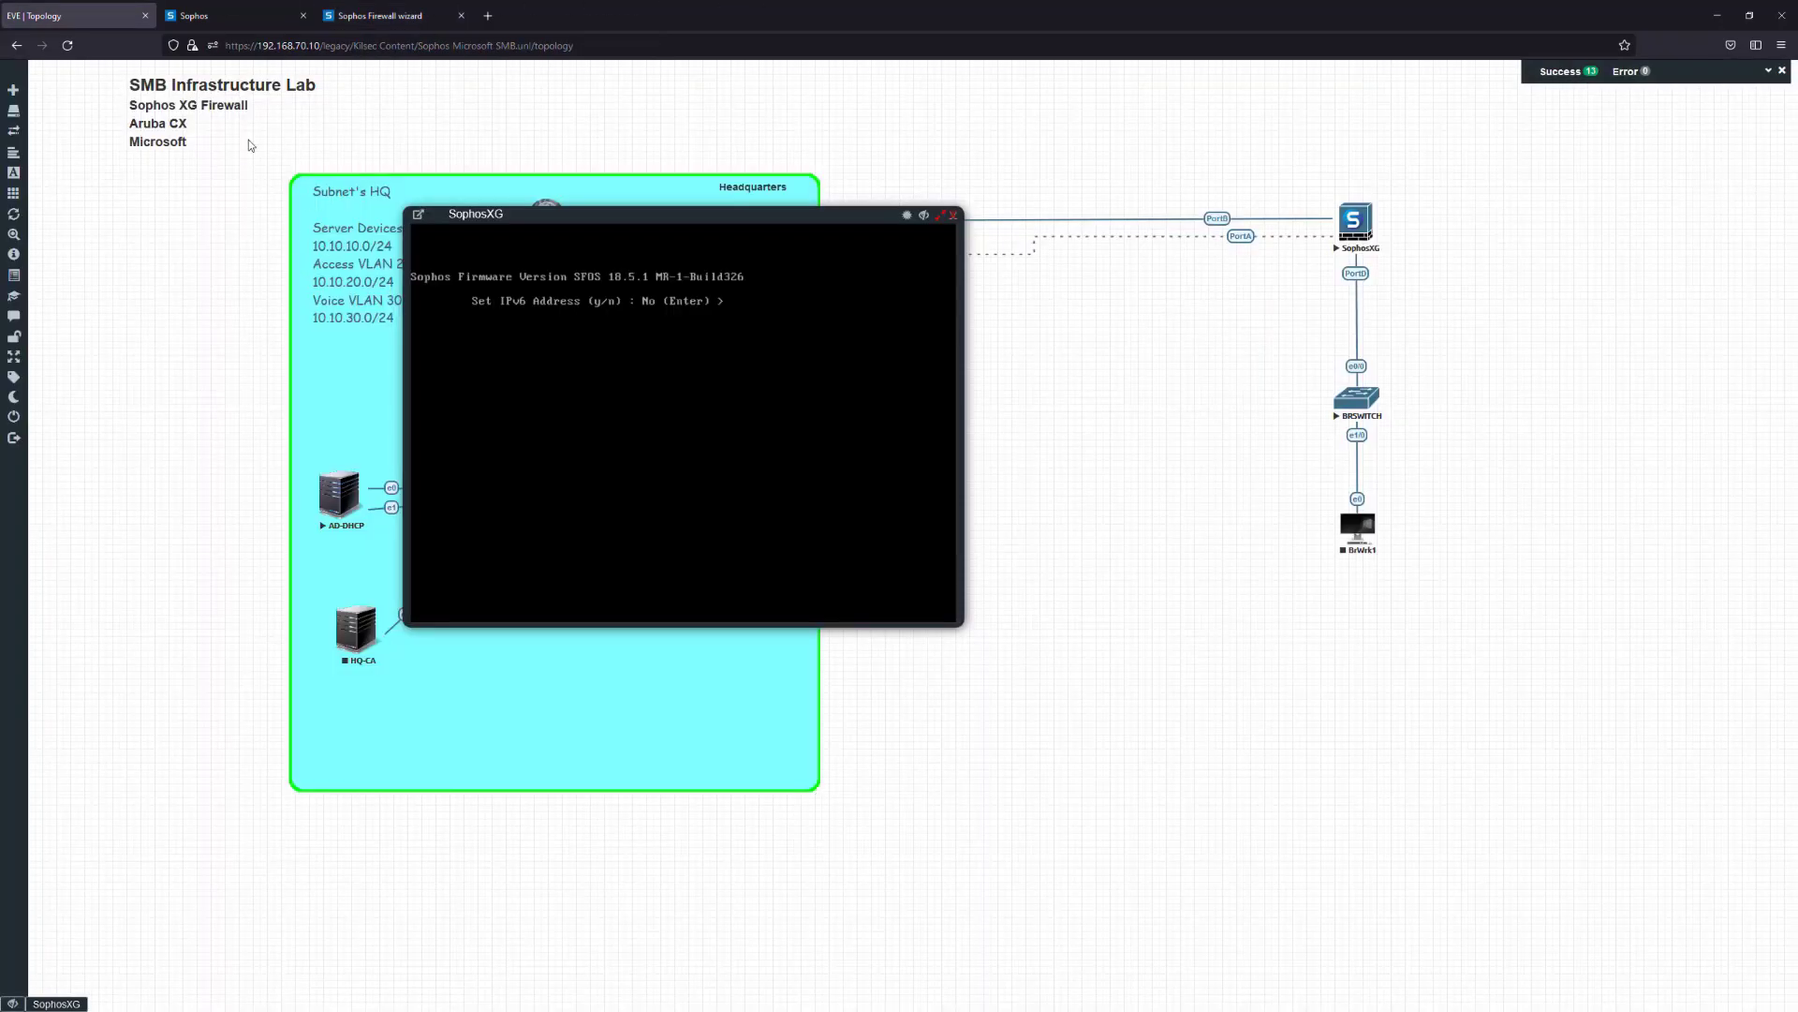
drag(698, 221, 665, 302)
click(922, 298)
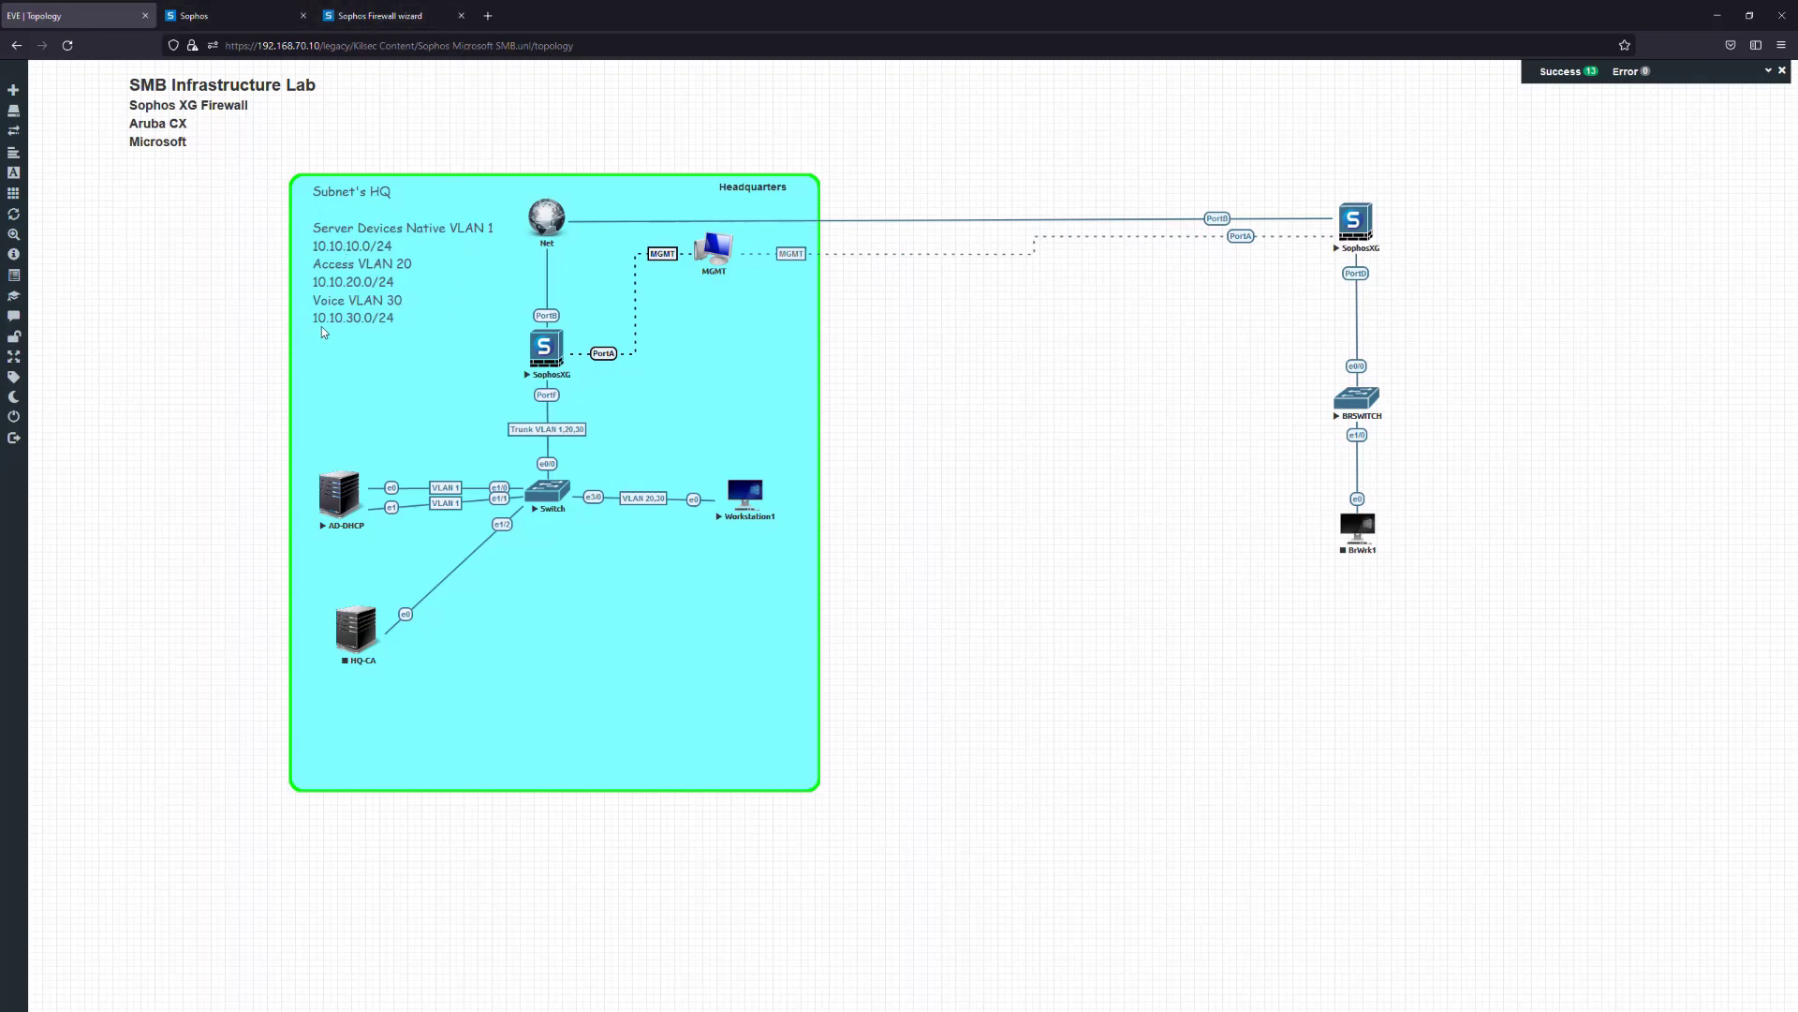
click(355, 15)
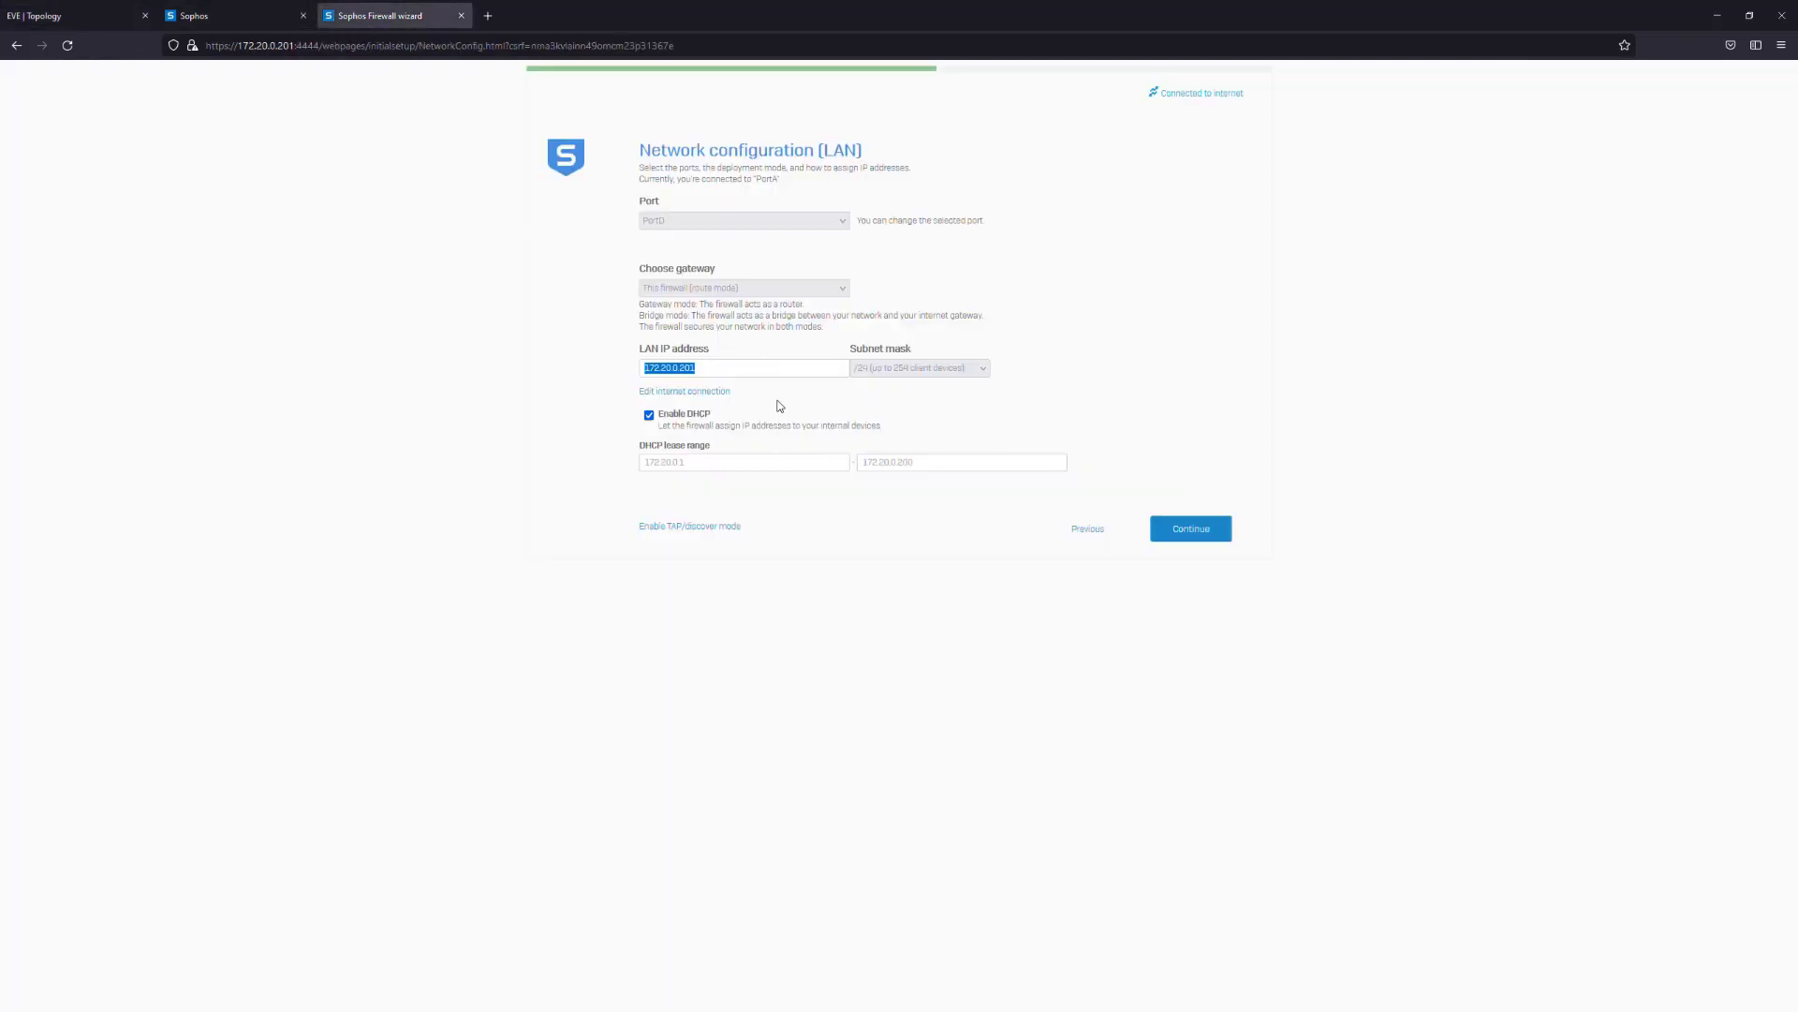
Set the LAN IP to 10.20.10.1/24 with DHCP range 10.20.10.30–10.20.10.50 and submit it
text(172.25)
key(BackSpace)
key(BackSpace)
key(BackSpace)
key(BackSpace)
key(BackSpace)
text(10)
key(Tab)
click(914, 487)
key(Tab)
key(Tab)
click(1185, 530)
click(200, 28)
click(374, 16)
click(56, 16)
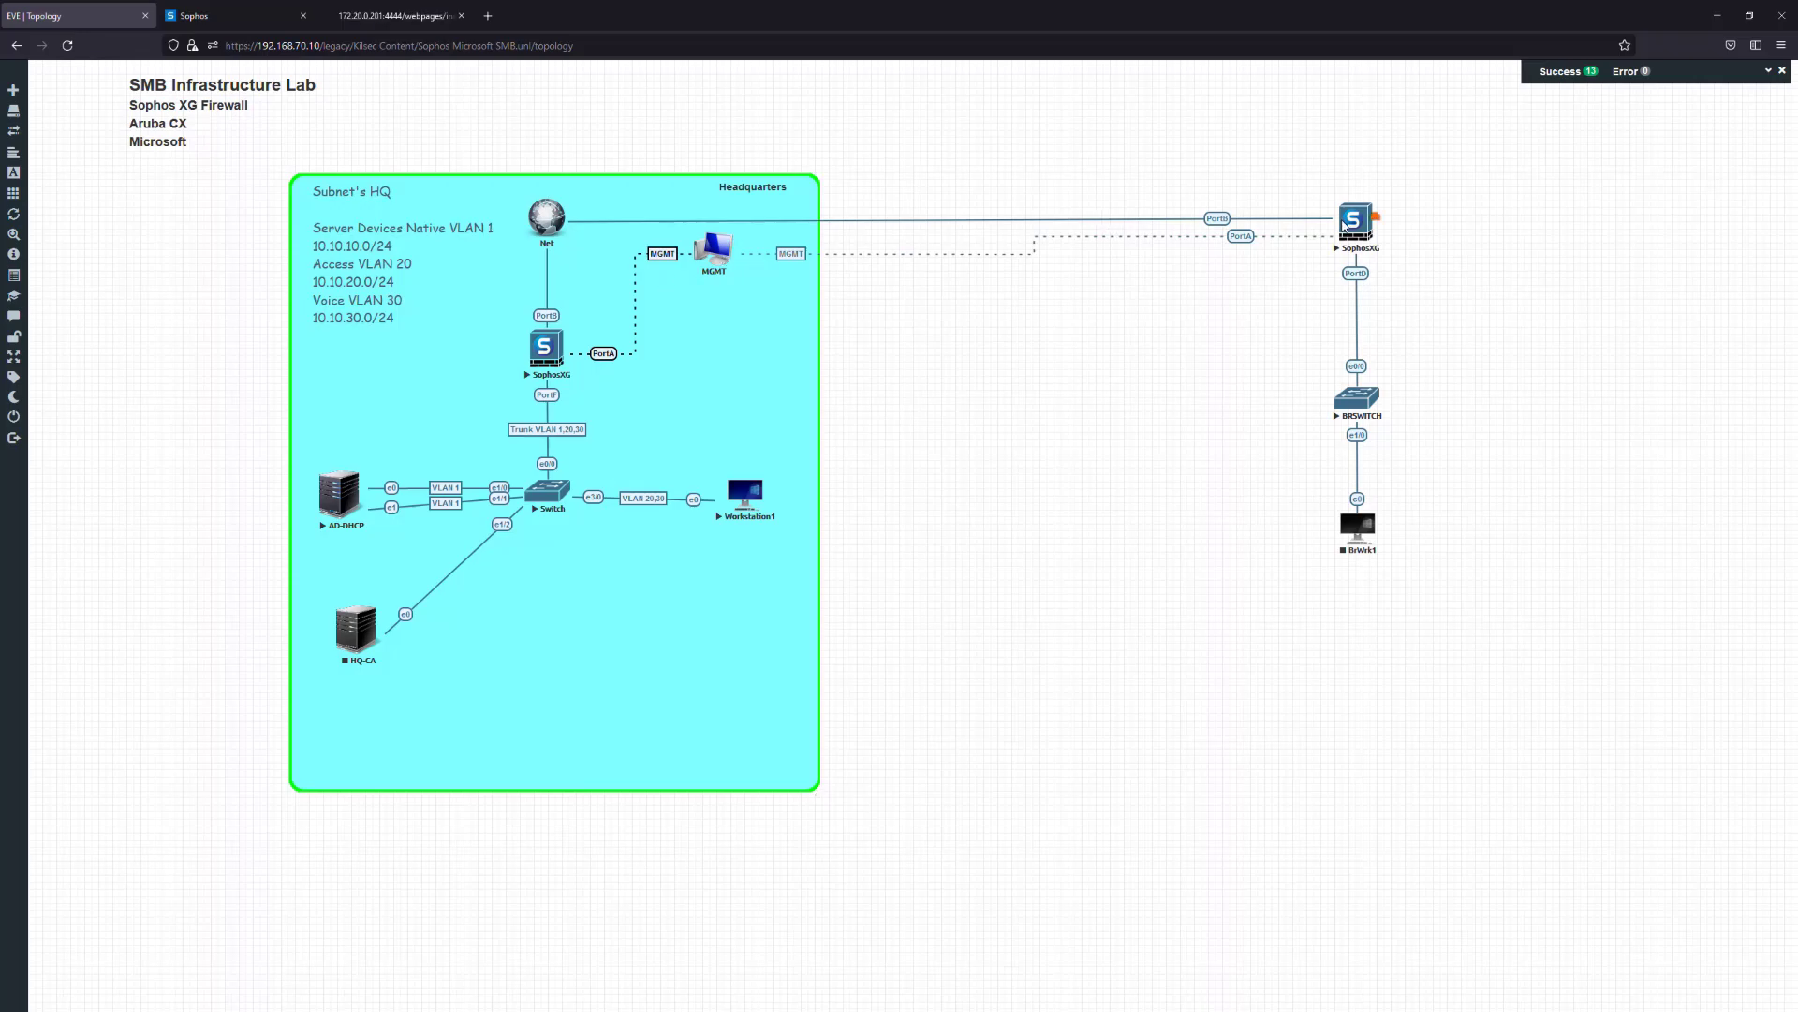
Continue past the network protection step without enabling any options
click(394, 15)
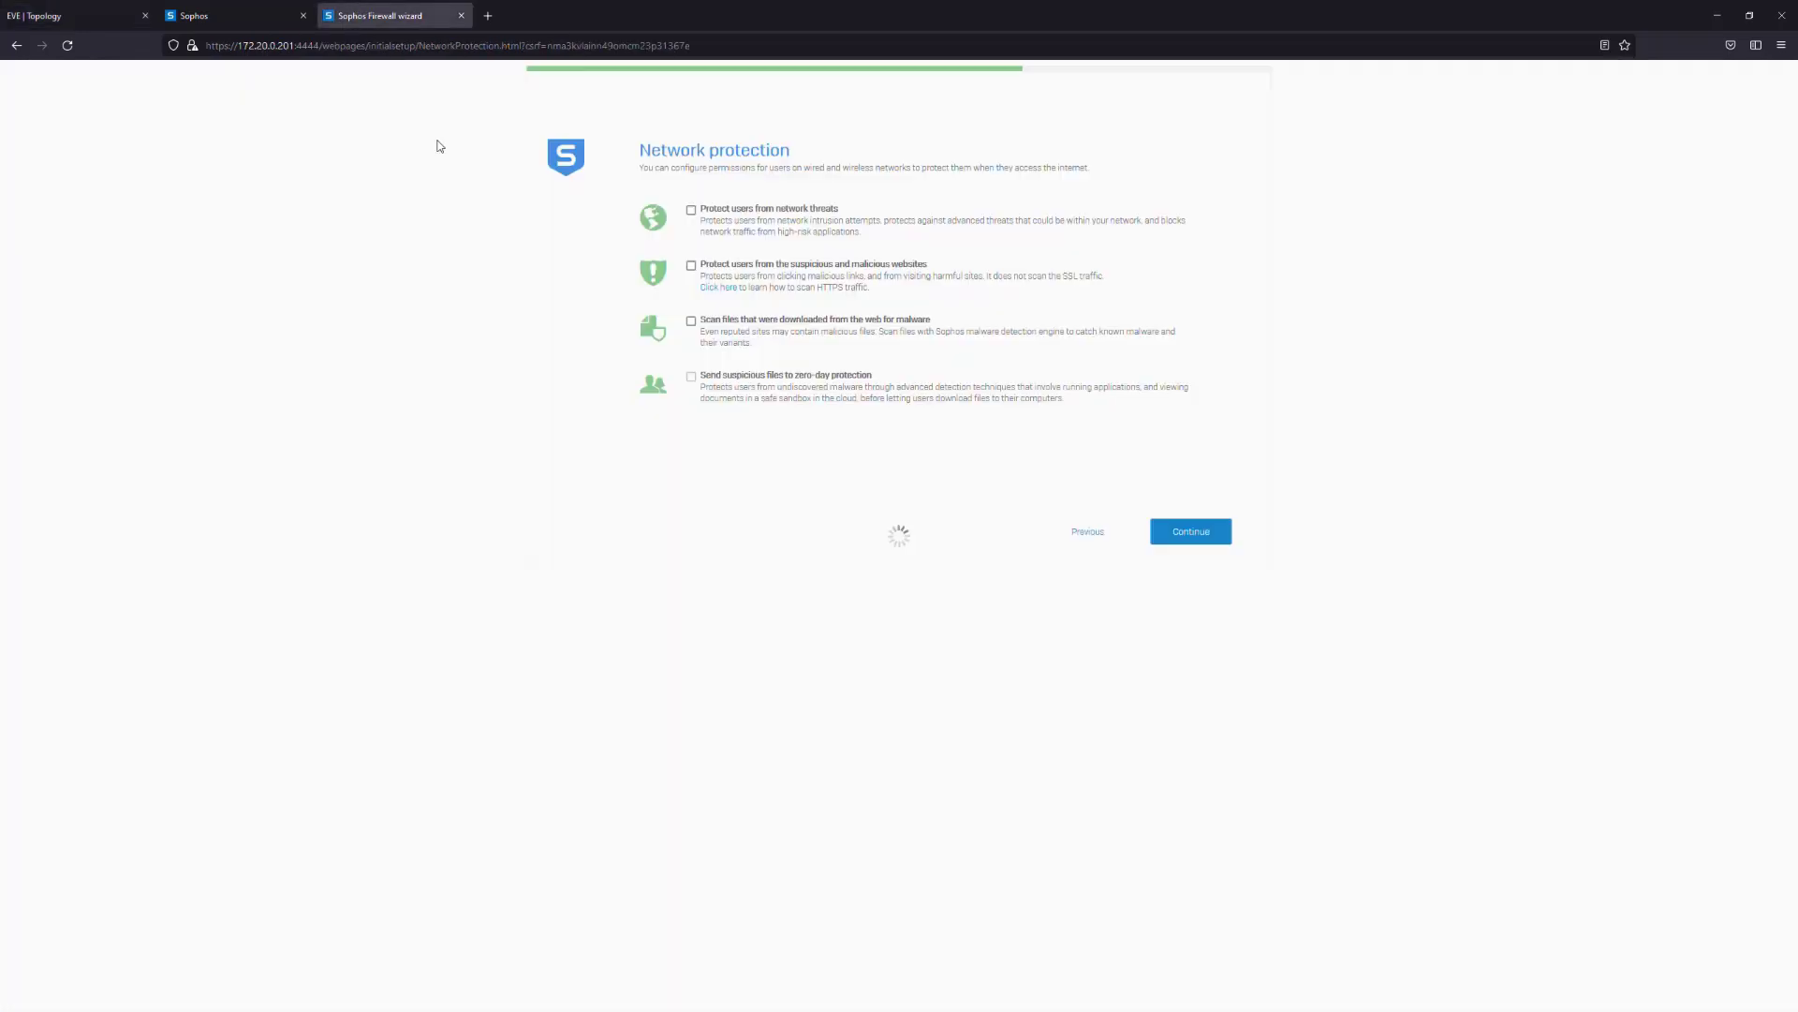
click(1191, 527)
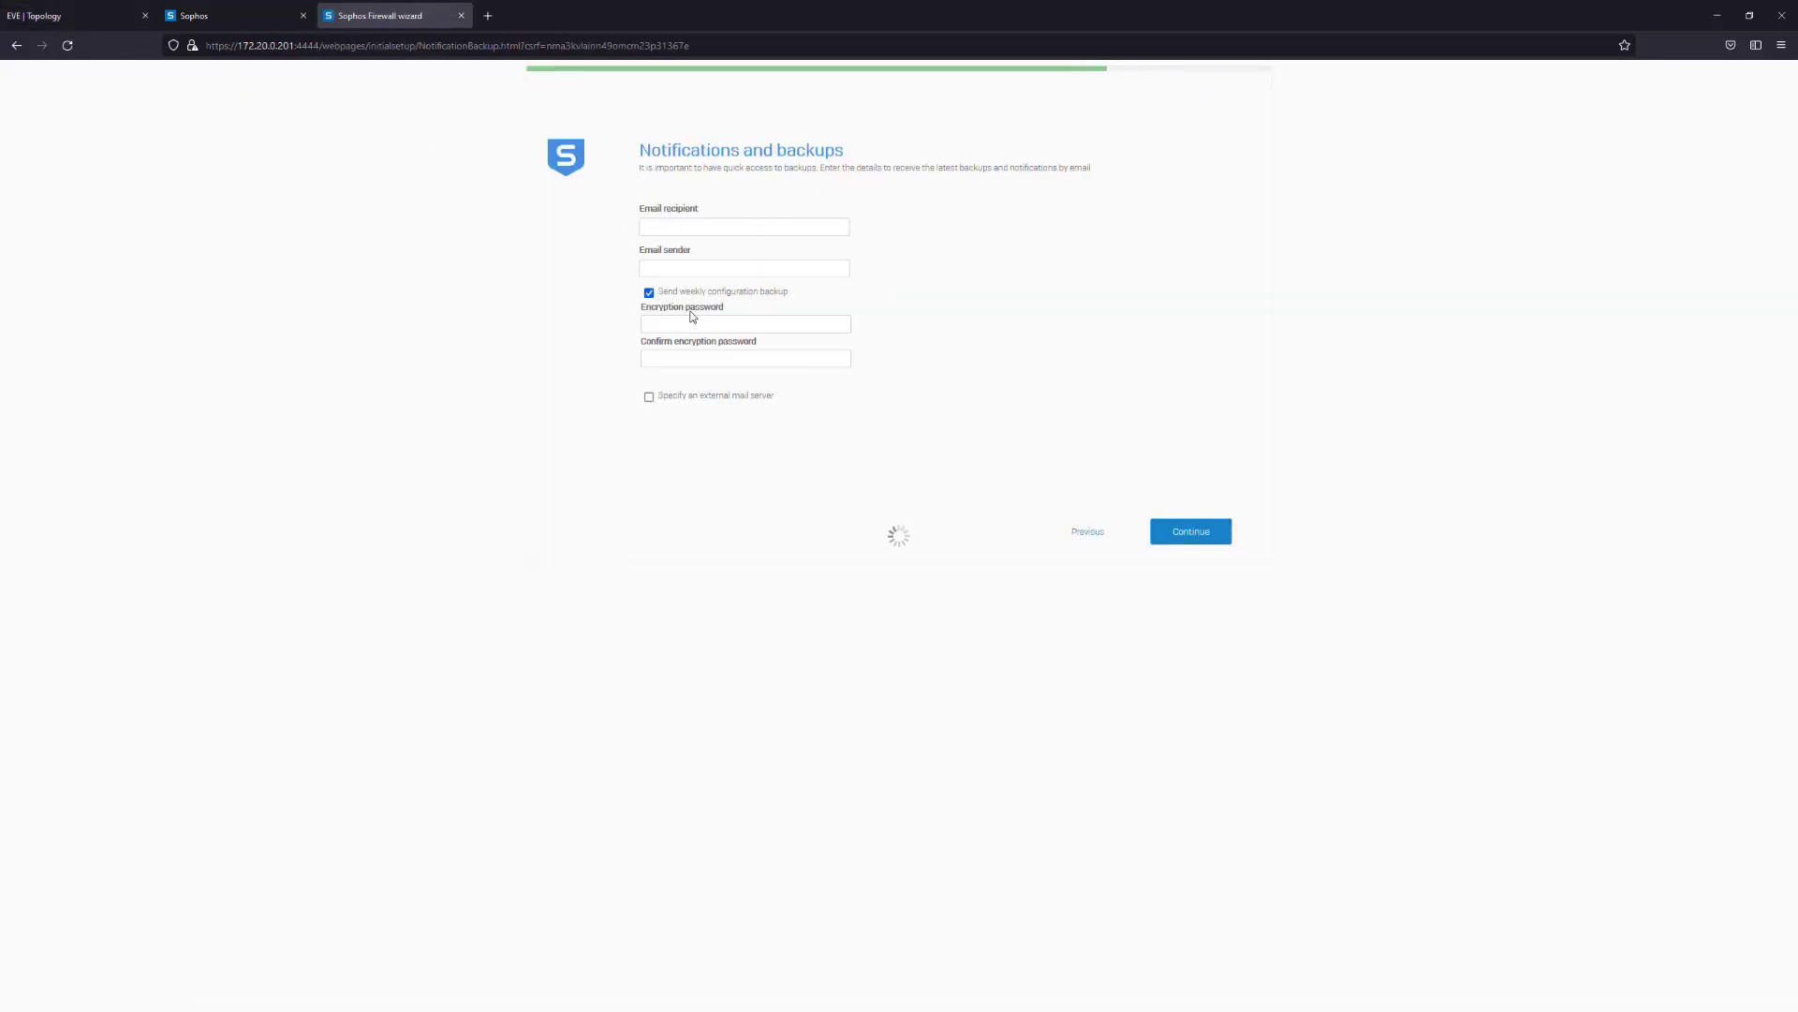
click(94, 16)
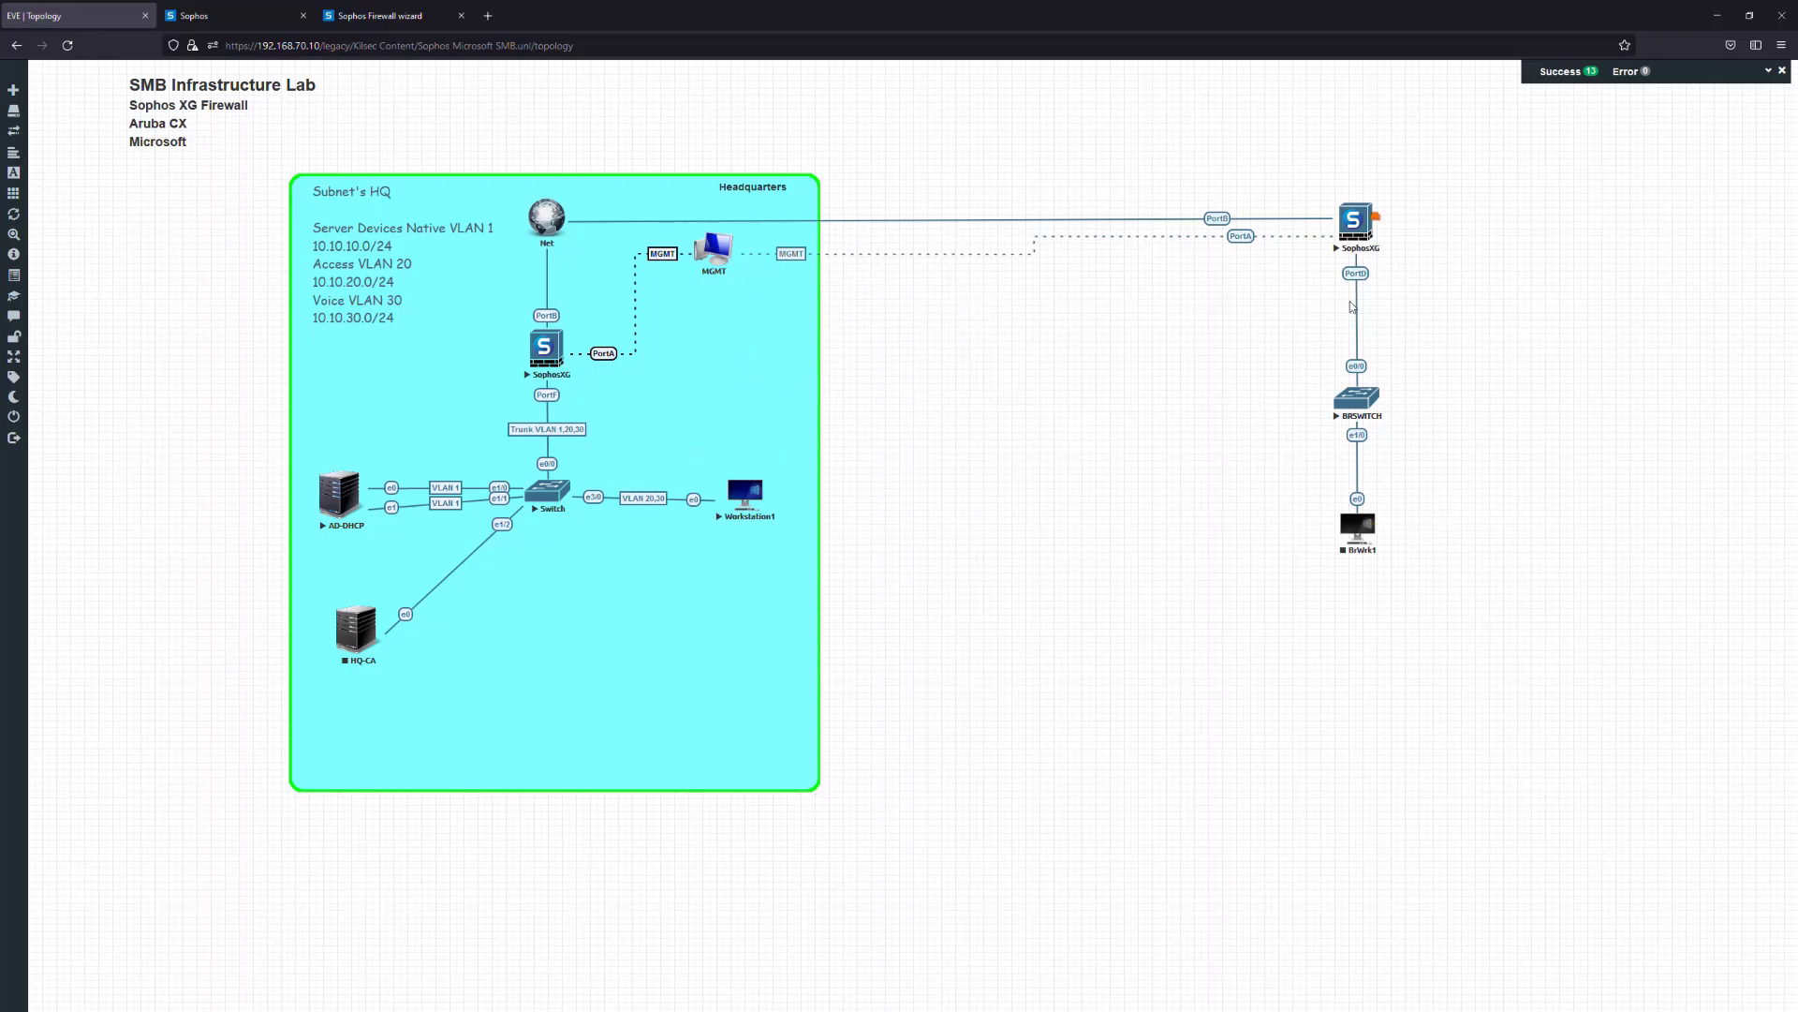
Disable weekly configuration backups and enter the notification recipient and sender e-mail addresses
click(379, 16)
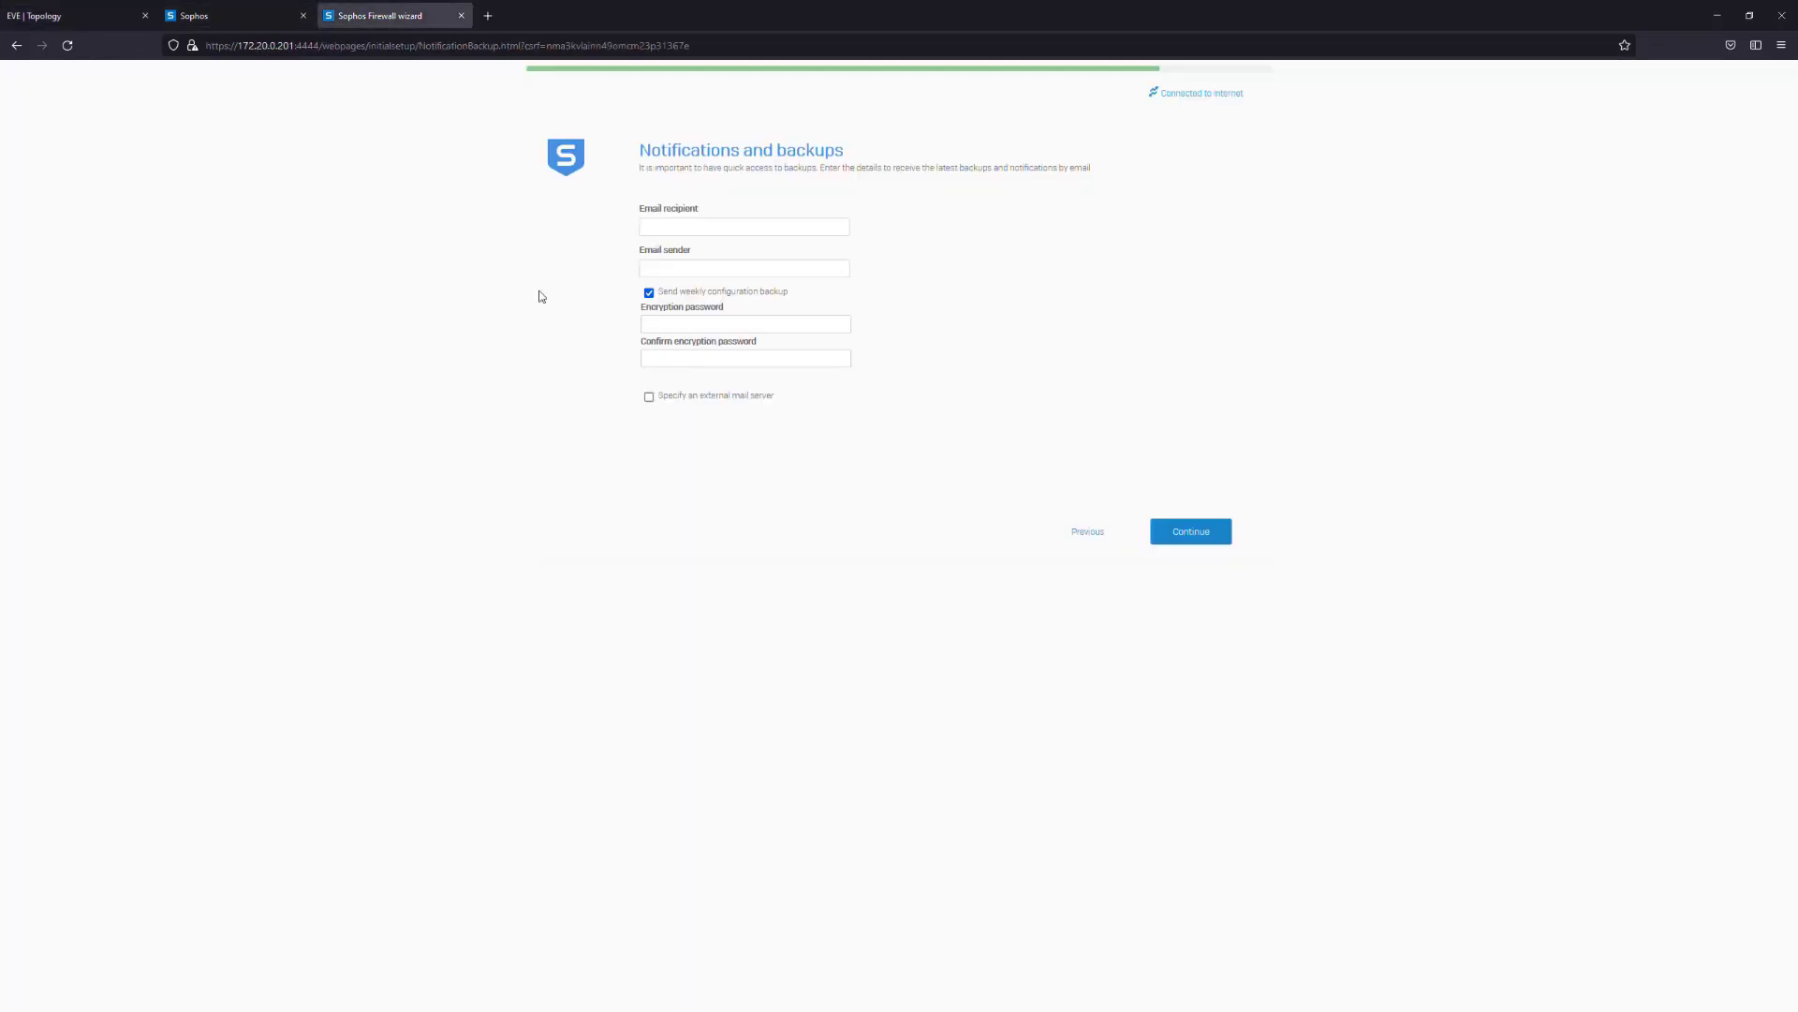
click(649, 292)
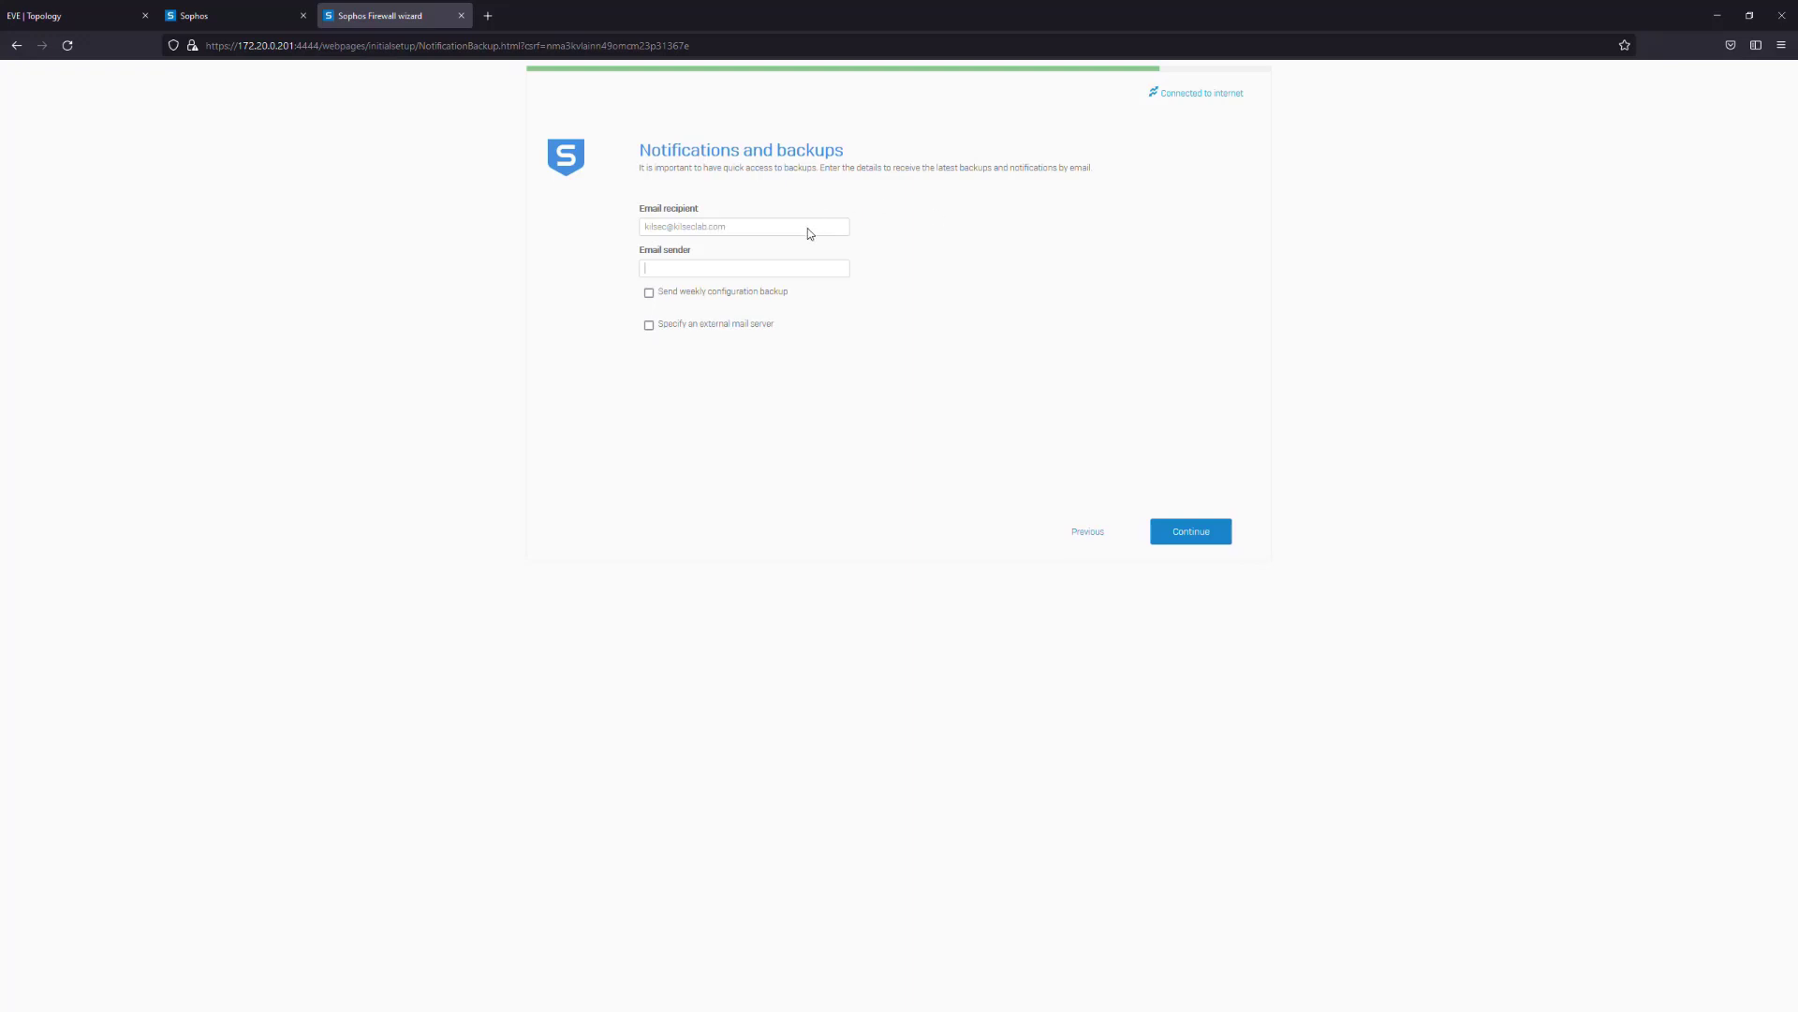
click(1202, 530)
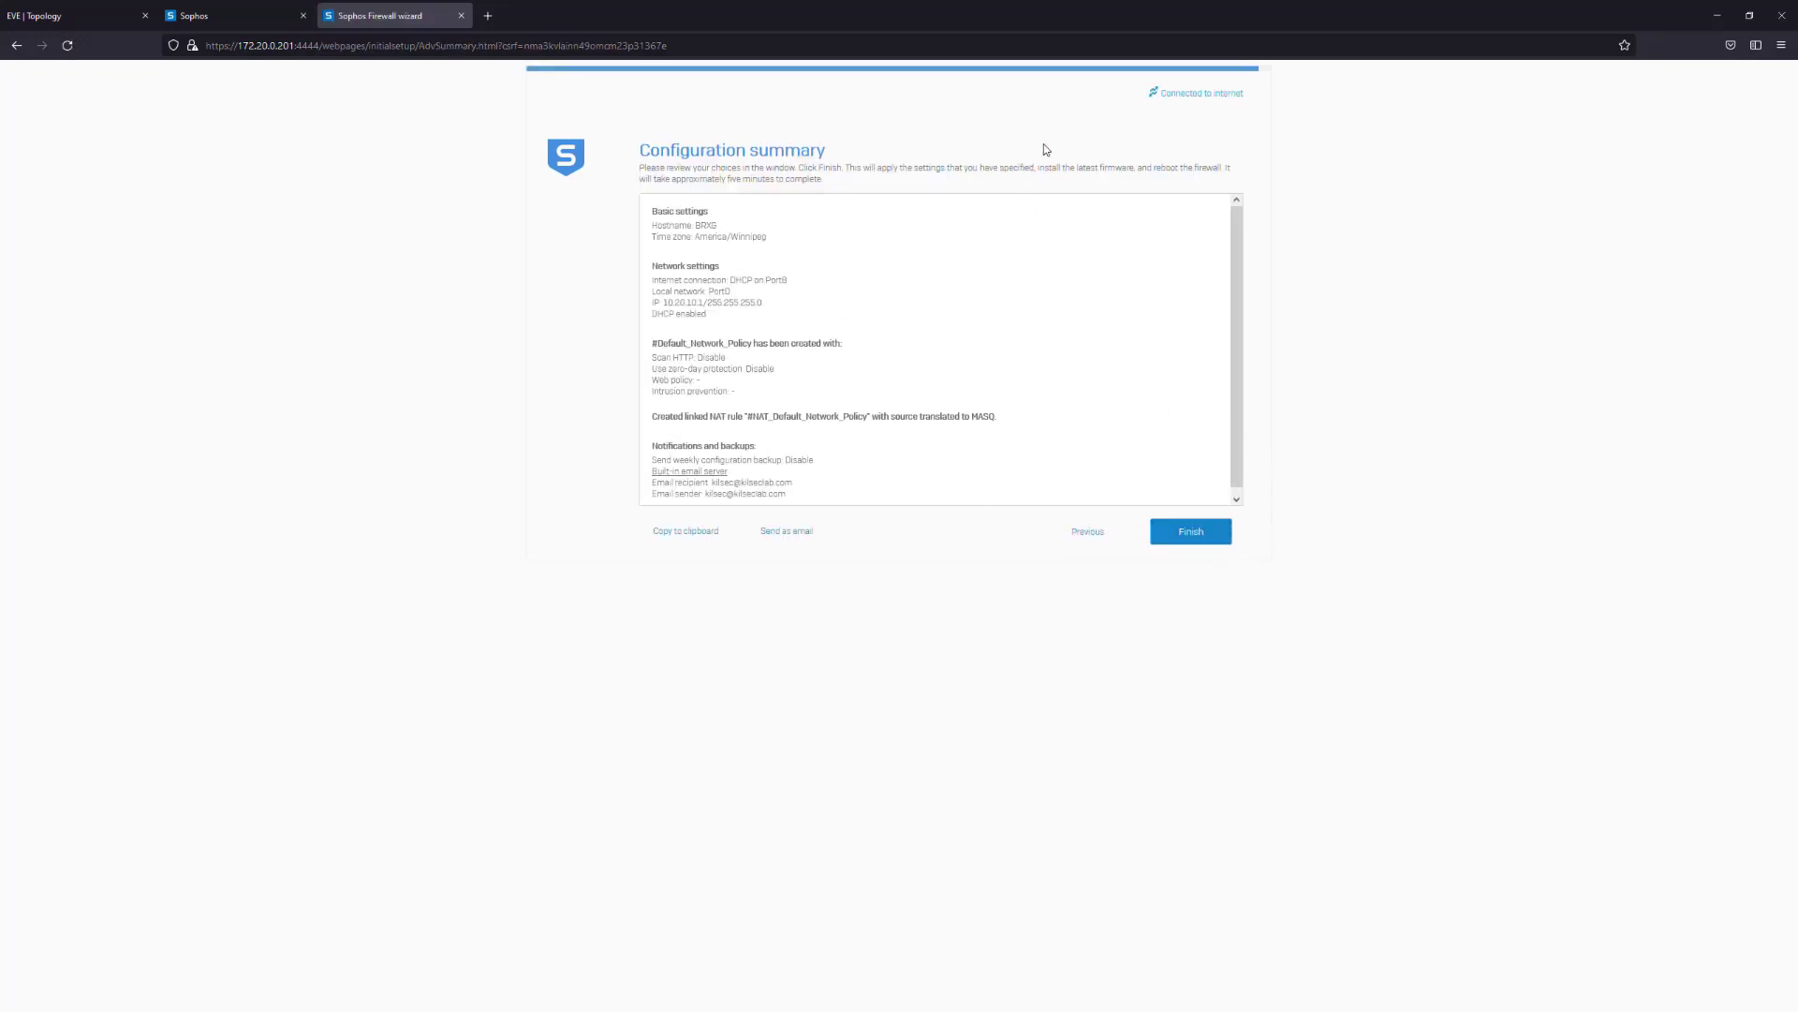
Apply the wizard configuration and monitor its finishing progress alongside the Hosts and services page
click(1190, 529)
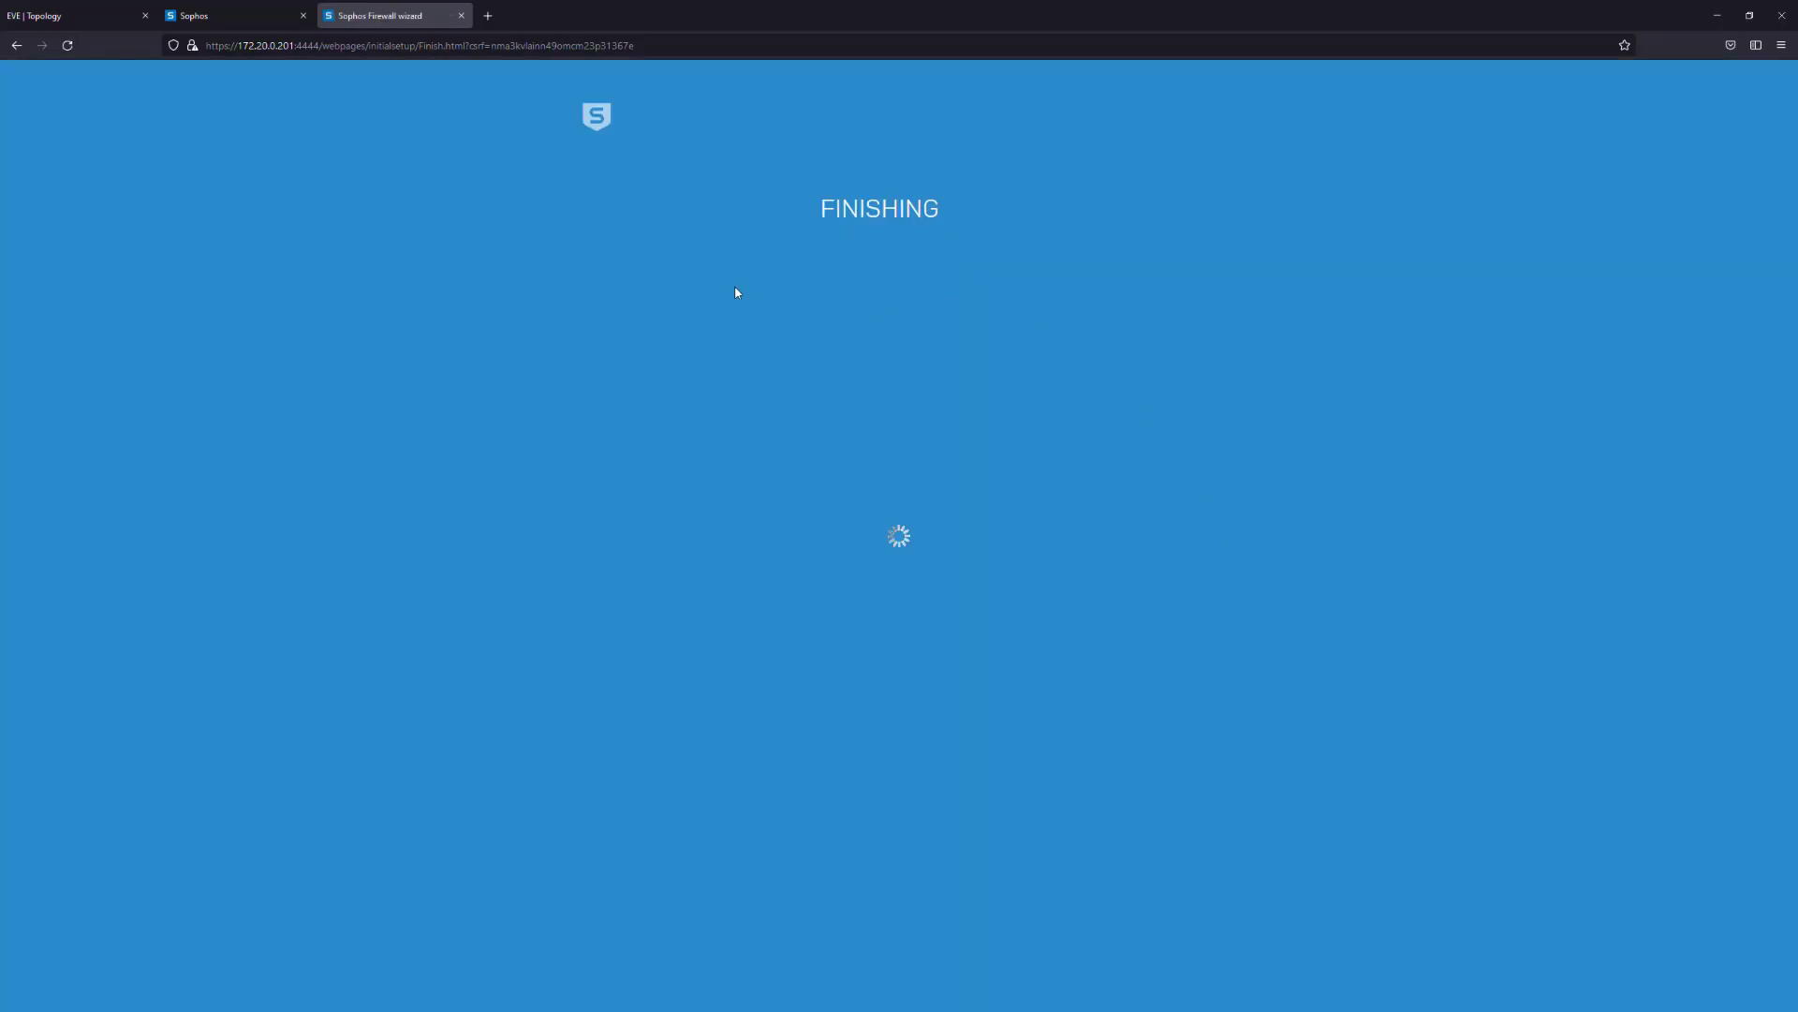
click(249, 13)
click(368, 12)
click(225, 15)
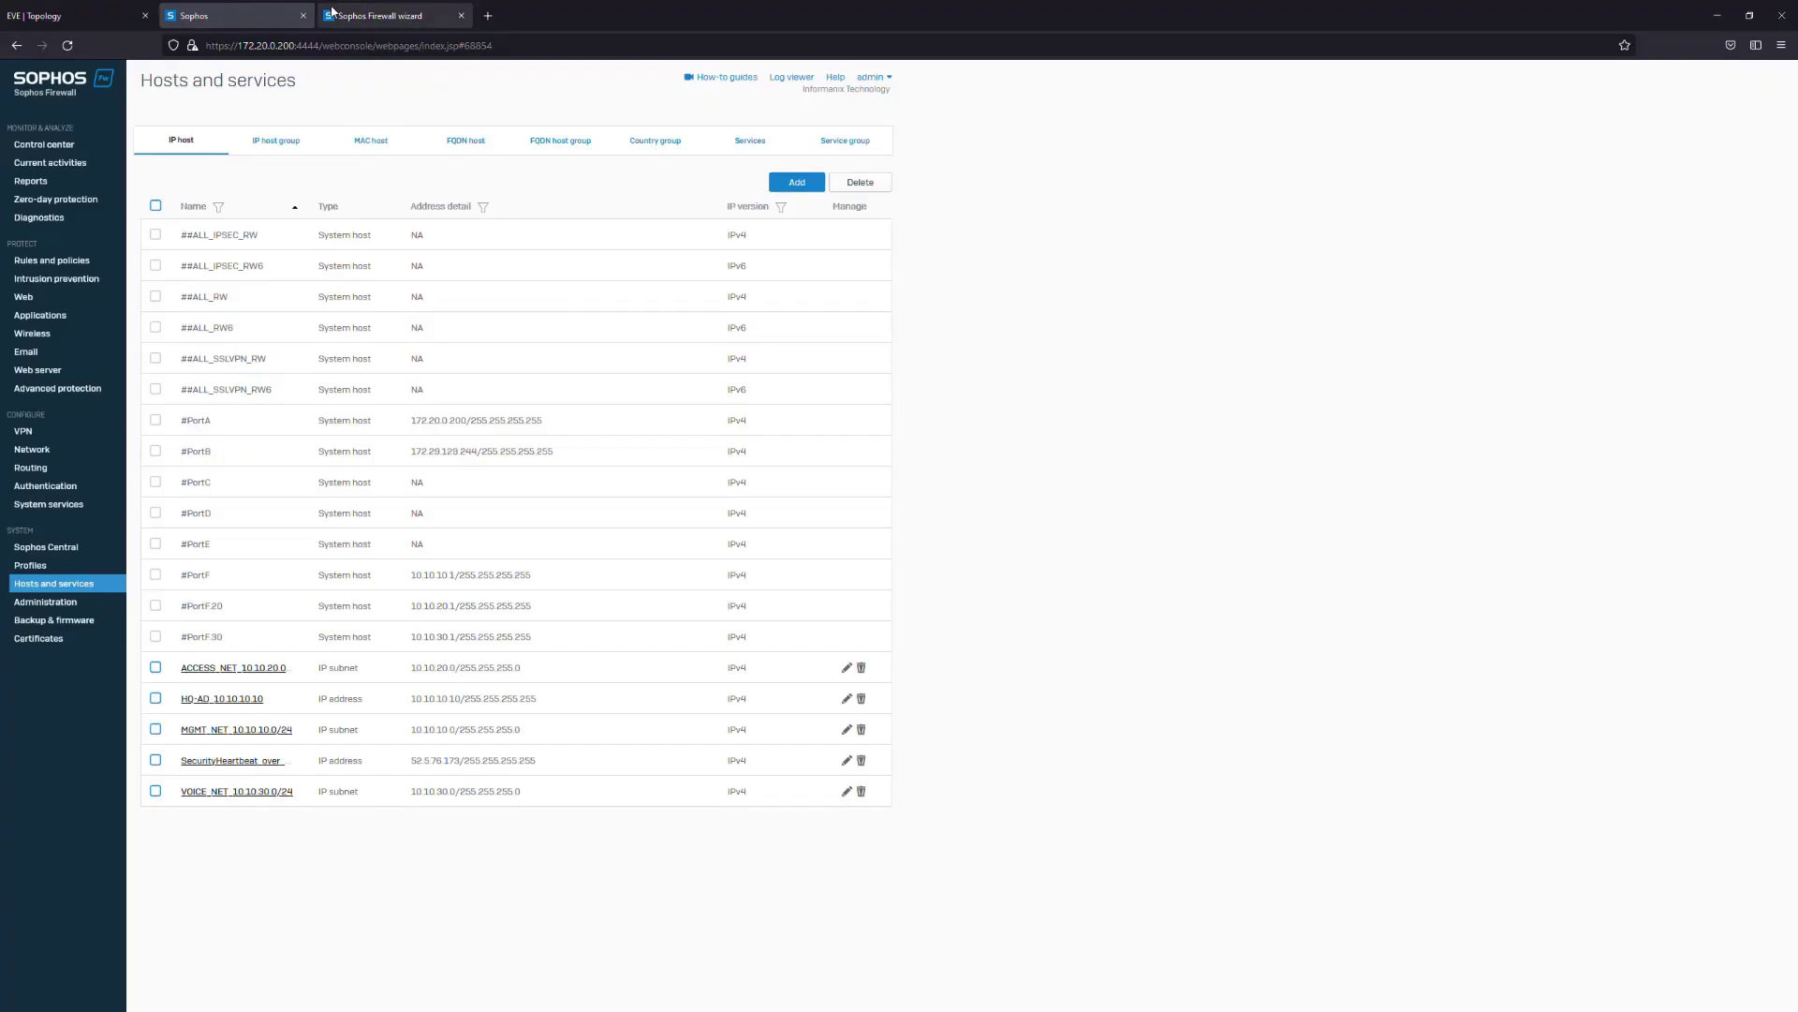
click(379, 15)
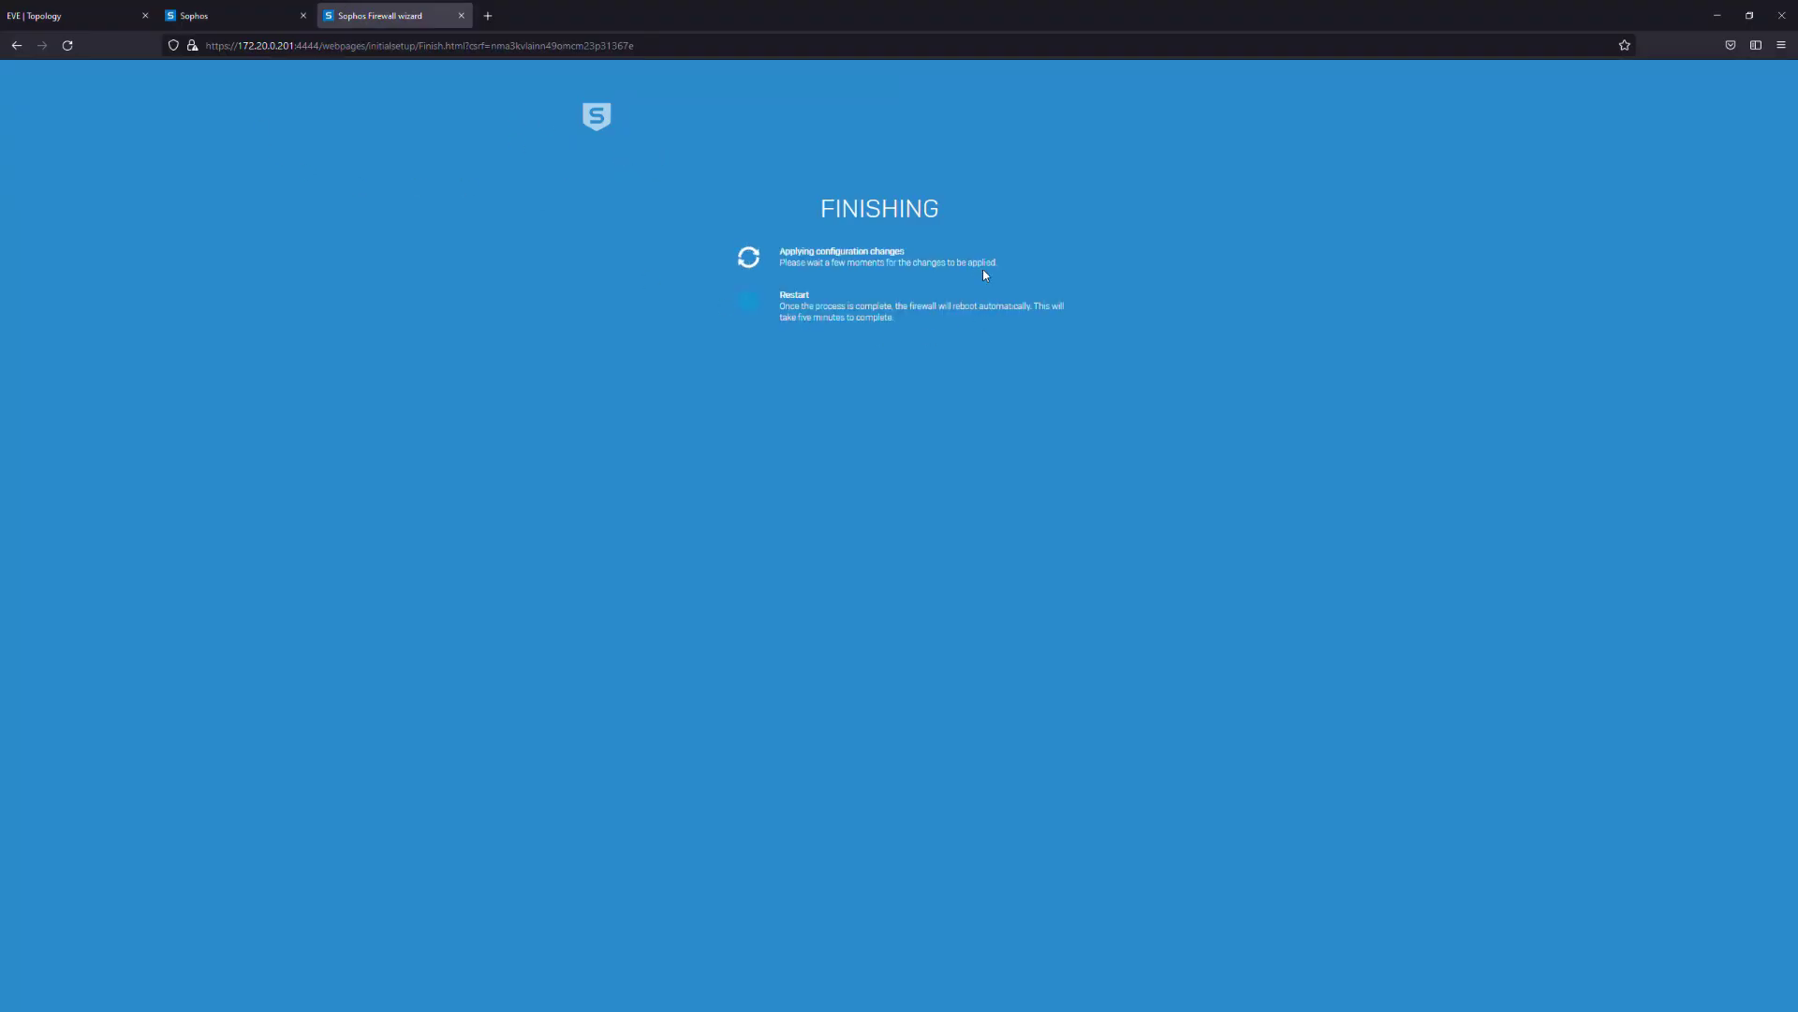
click(213, 16)
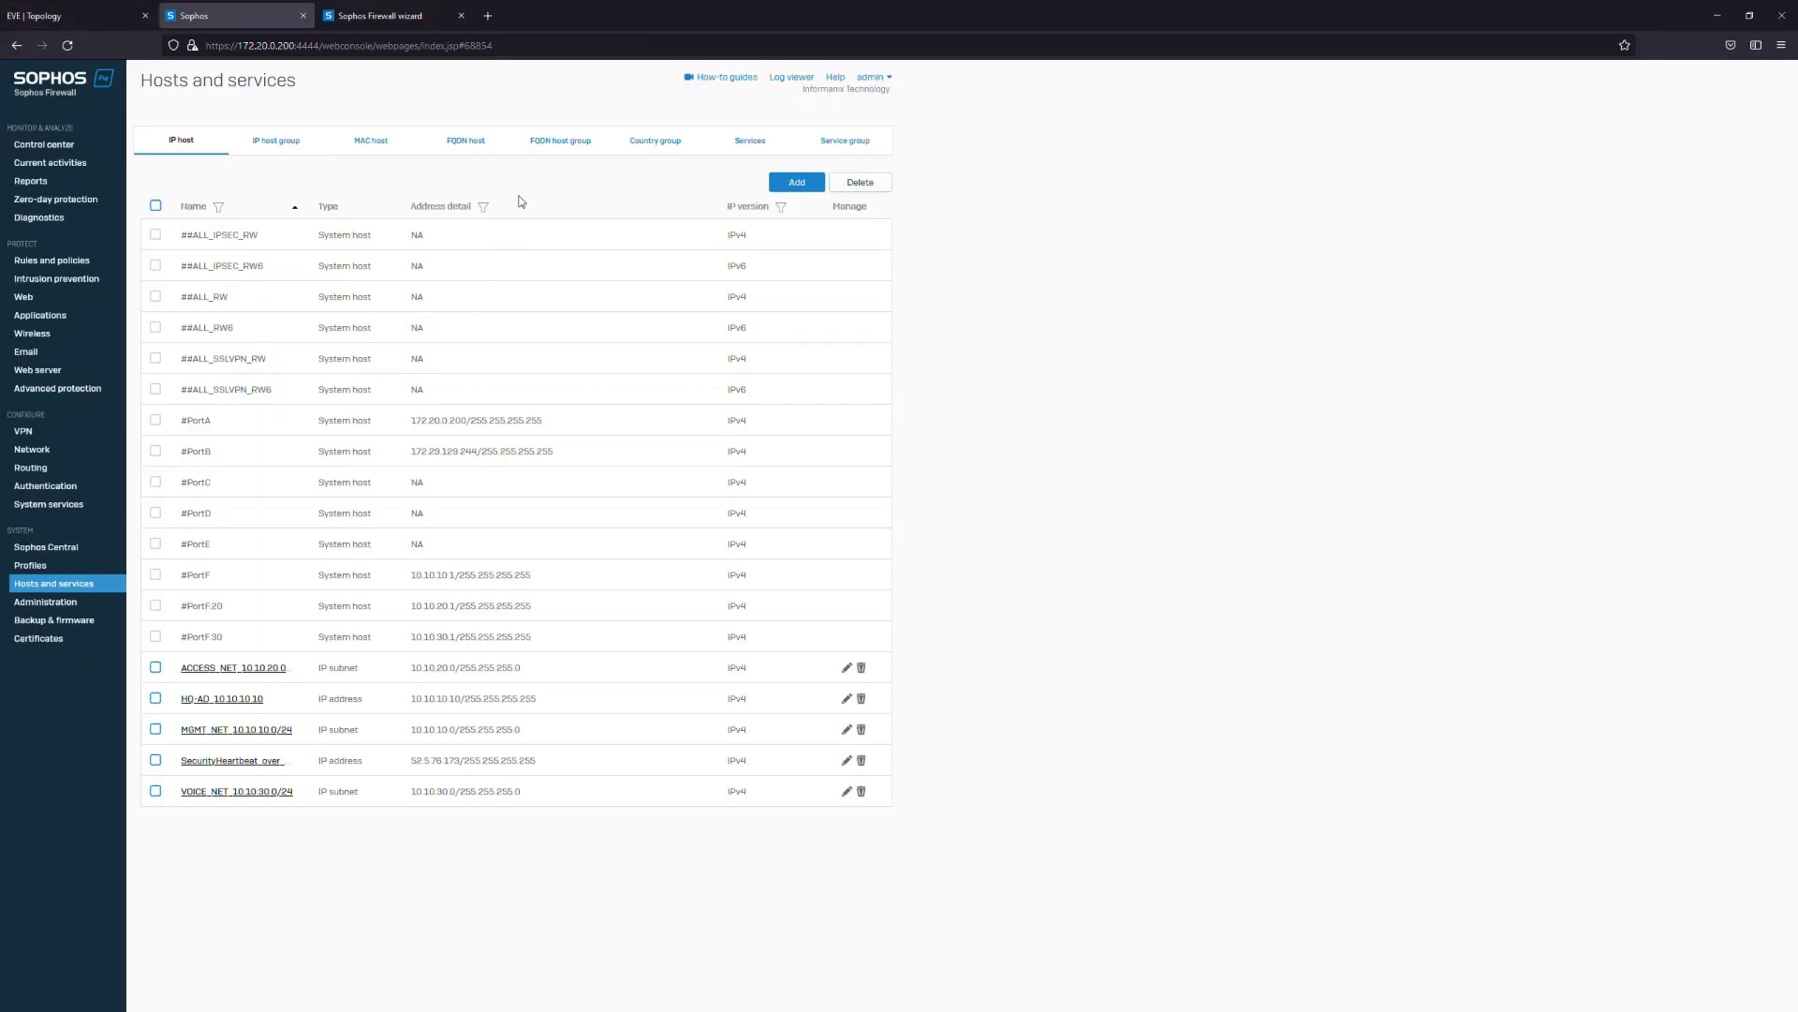
click(431, 18)
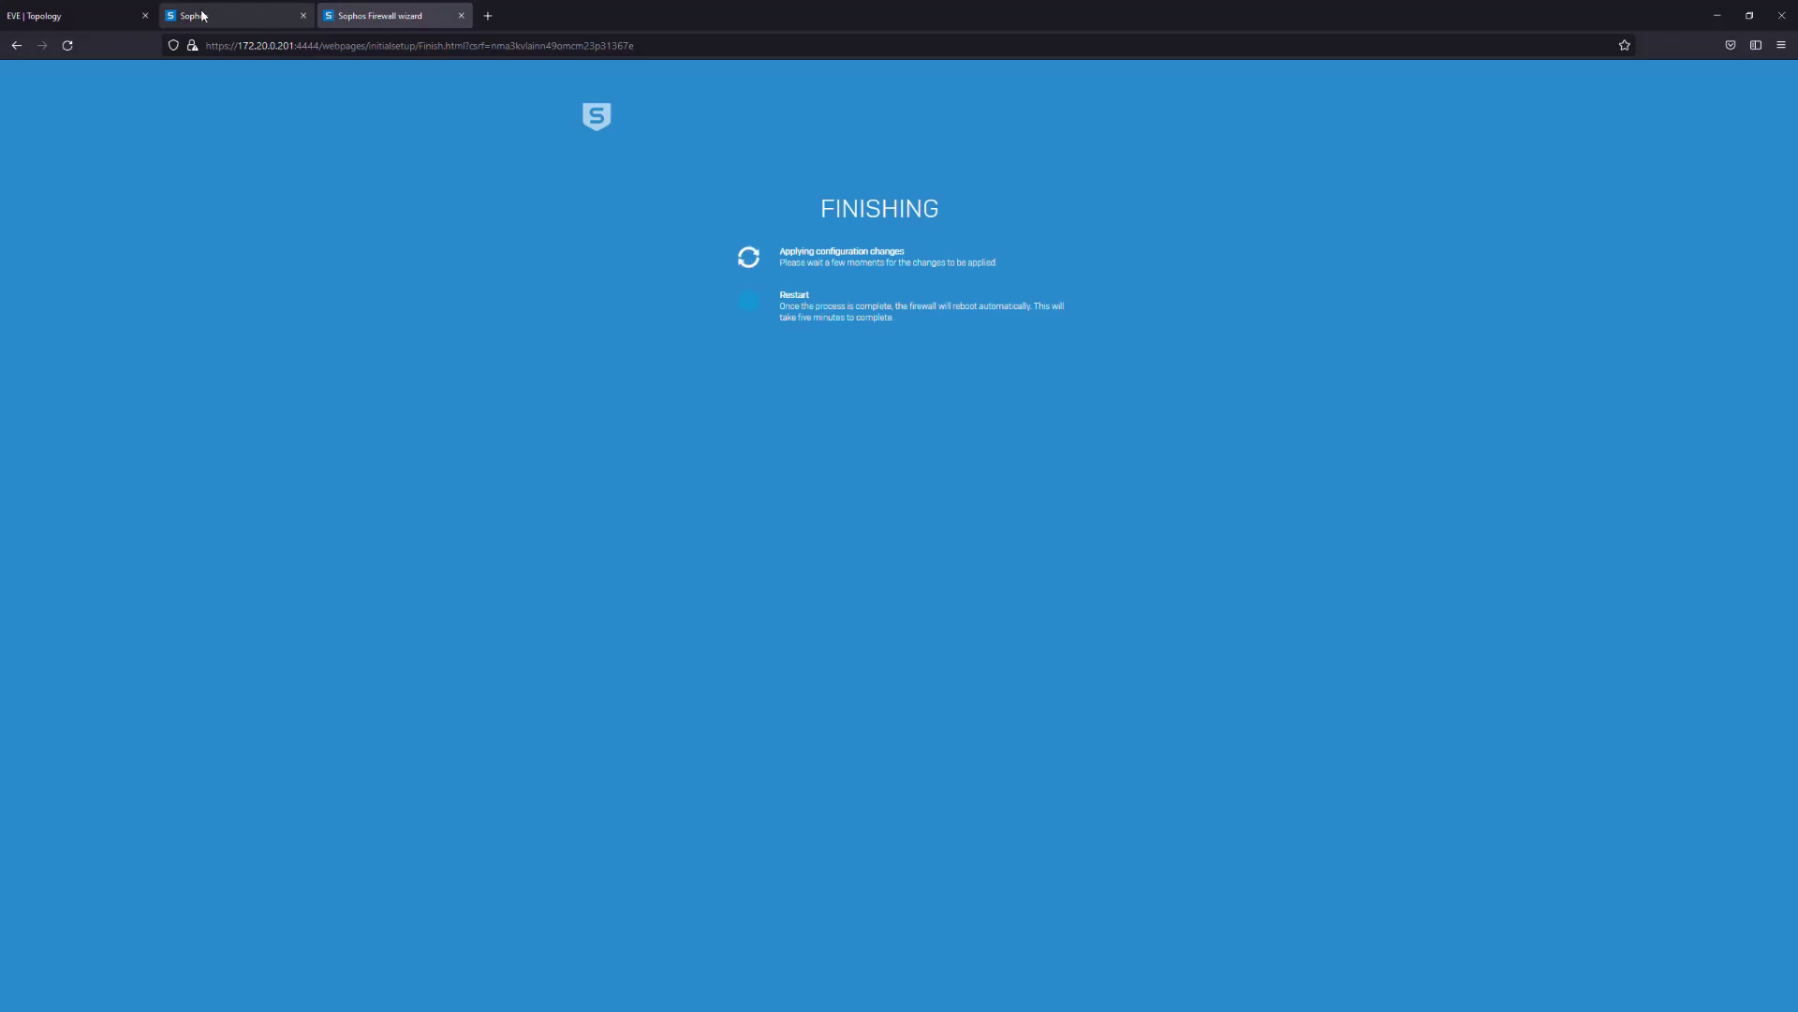
Alternate between the lab topology and the wizard's finishing page while the configuration applies
click(75, 16)
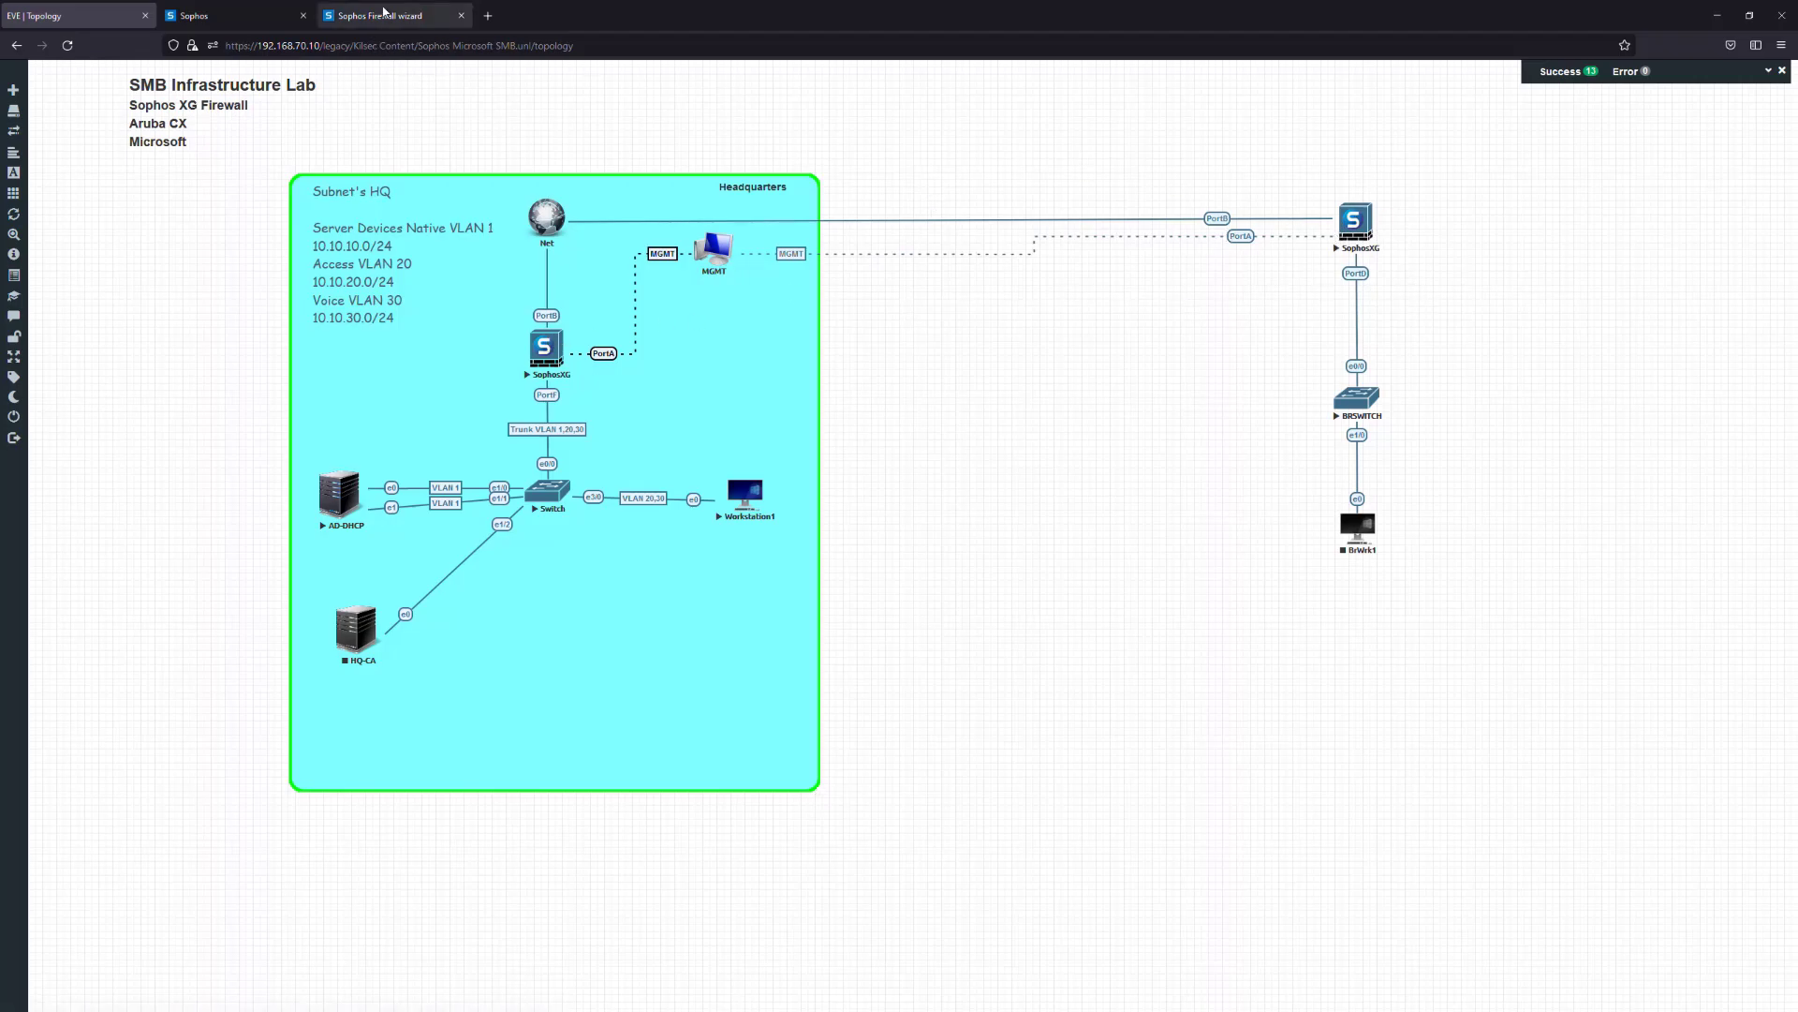
click(374, 16)
click(56, 16)
click(374, 16)
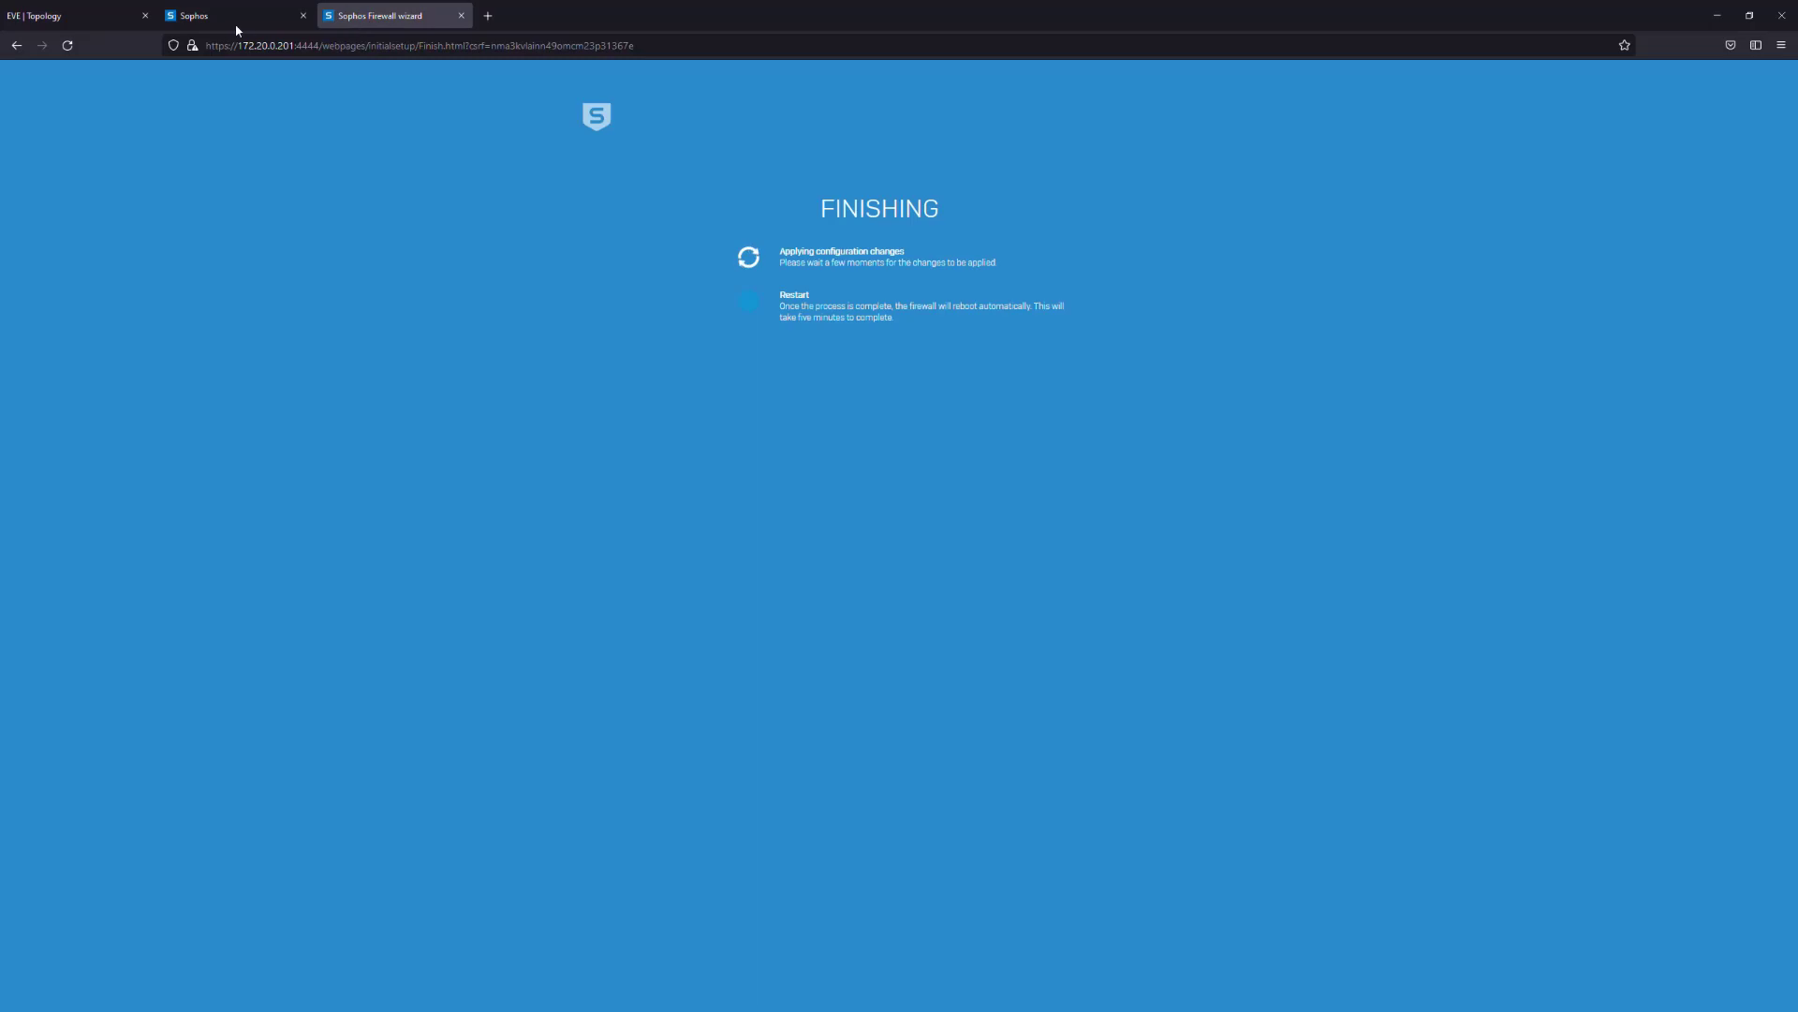
click(196, 16)
click(105, 21)
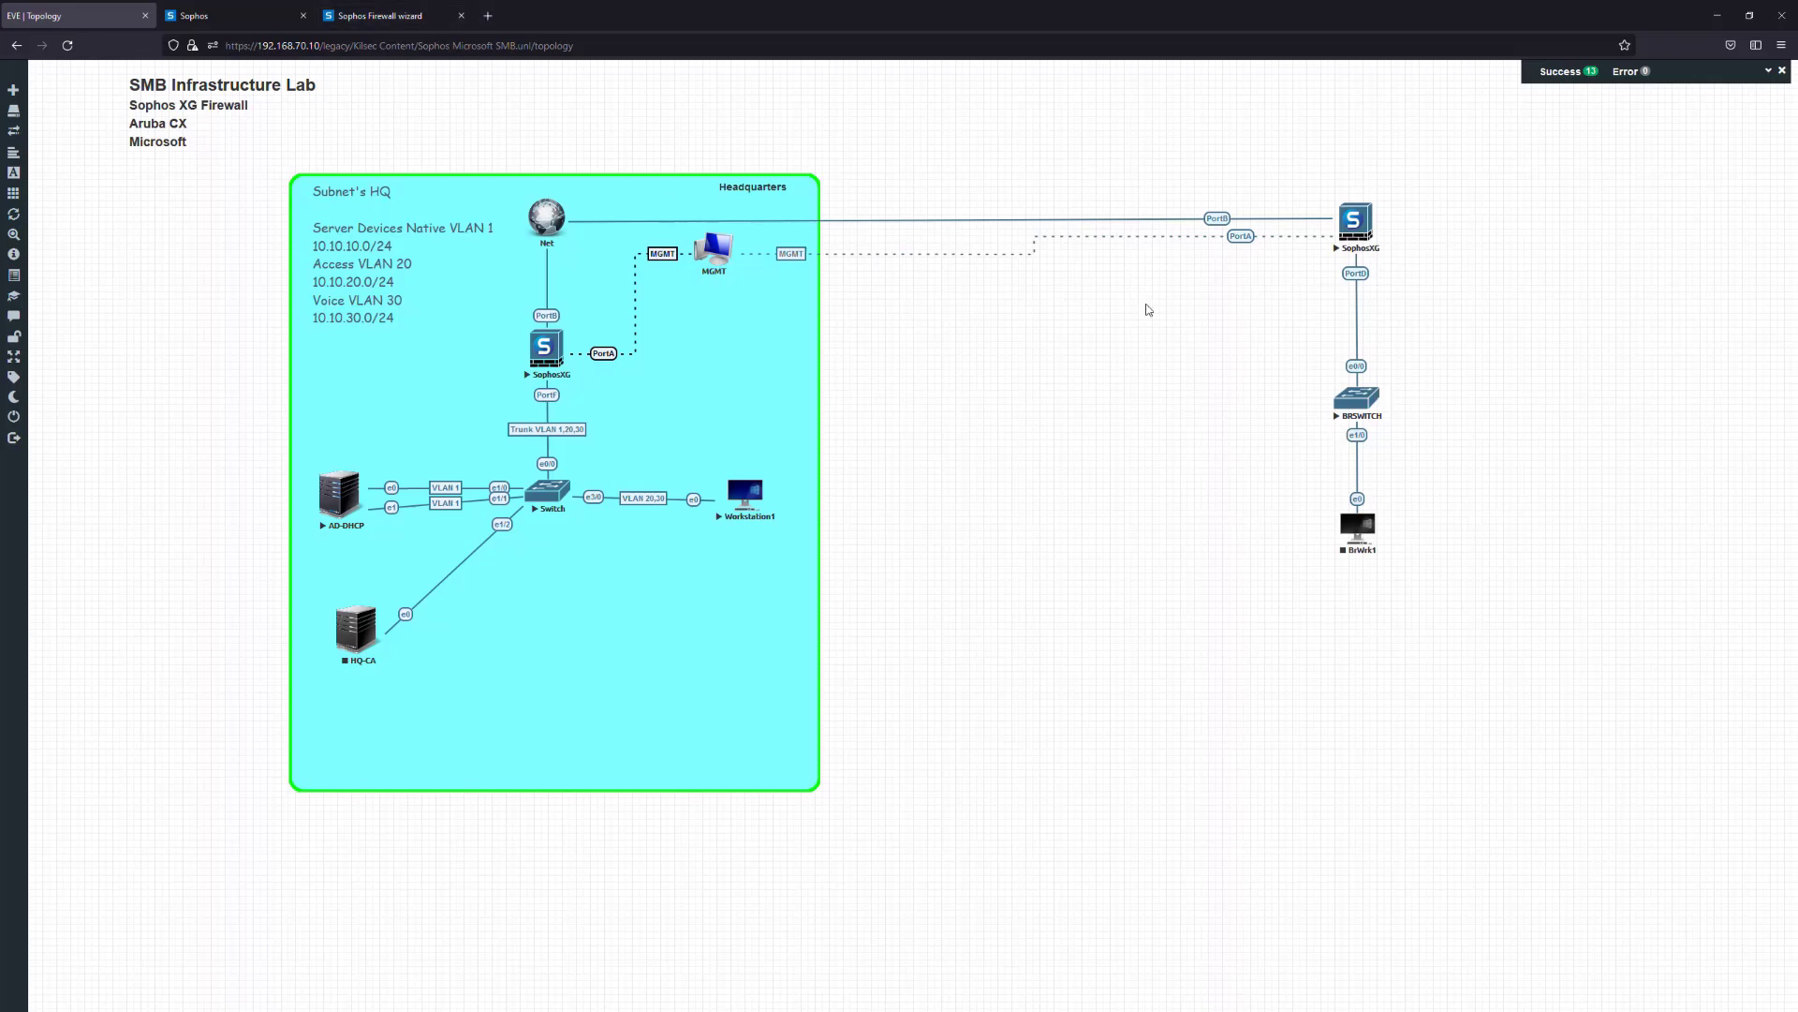
click(387, 21)
Add a new text label on the topology canvas headed 'Subnet's Branch Office'
click(80, 19)
right_click(1477, 272)
click(1538, 369)
key(ctrl+a)
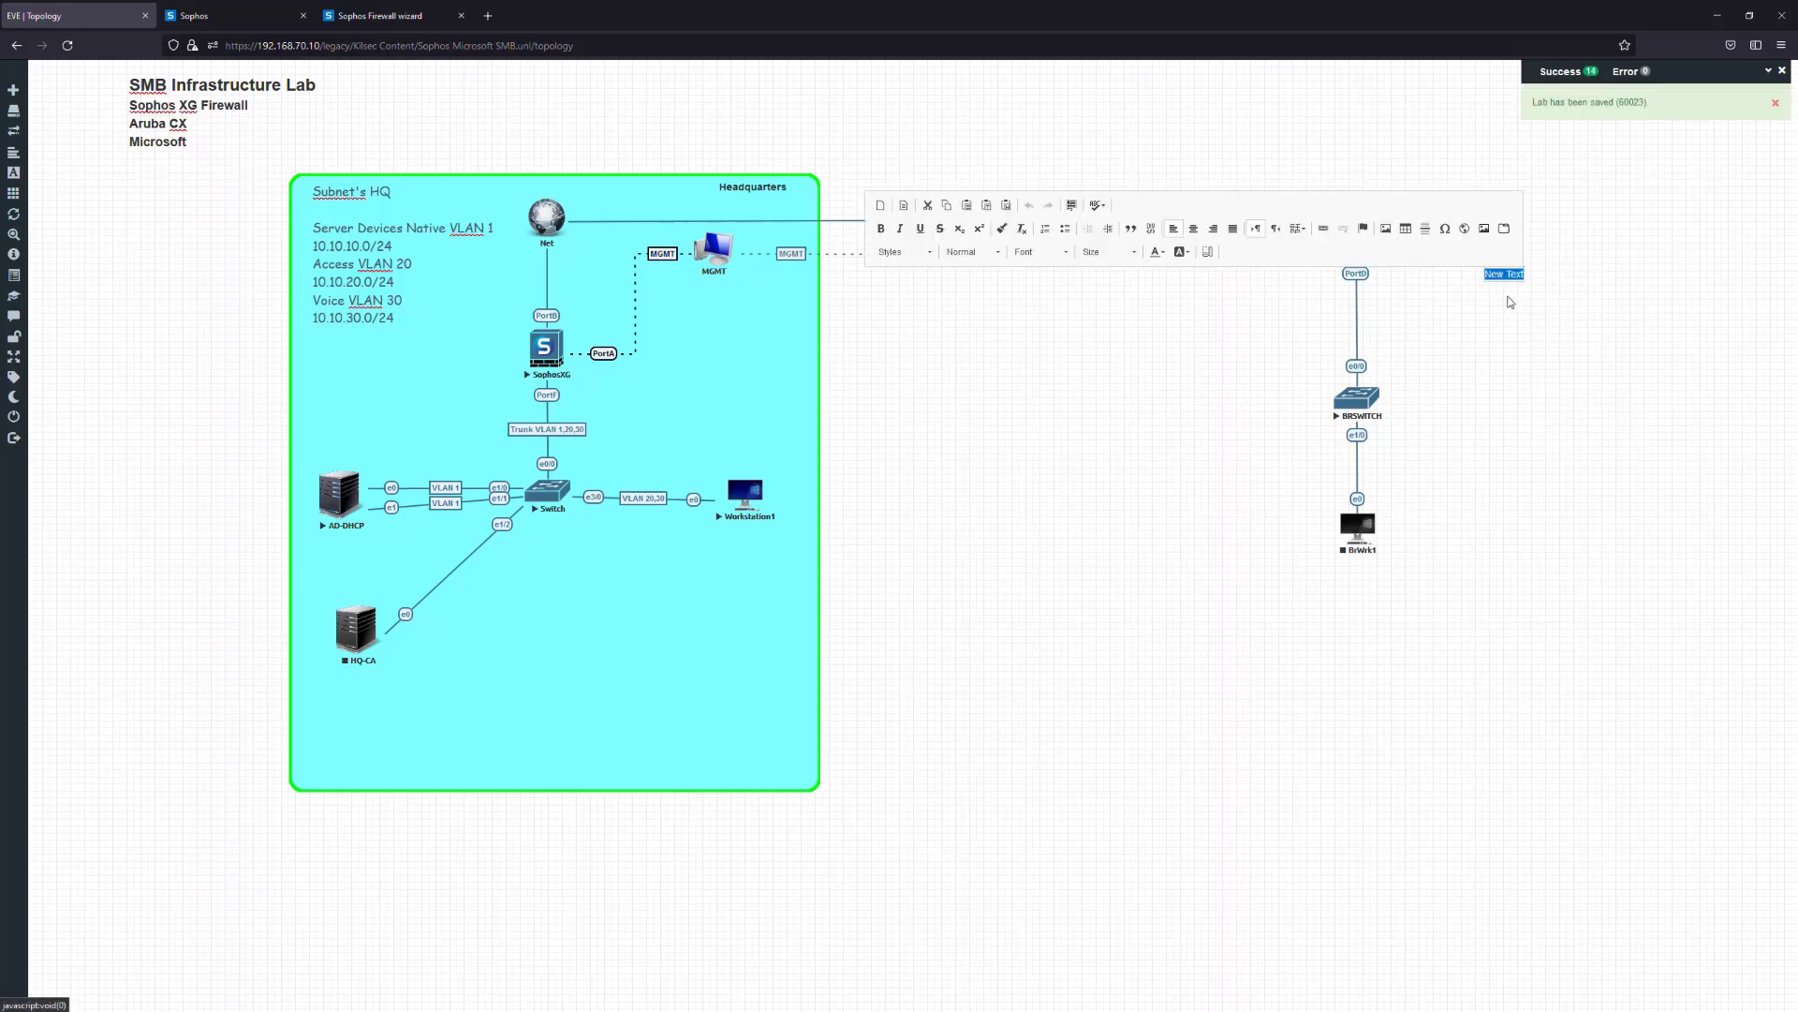
text(Su)
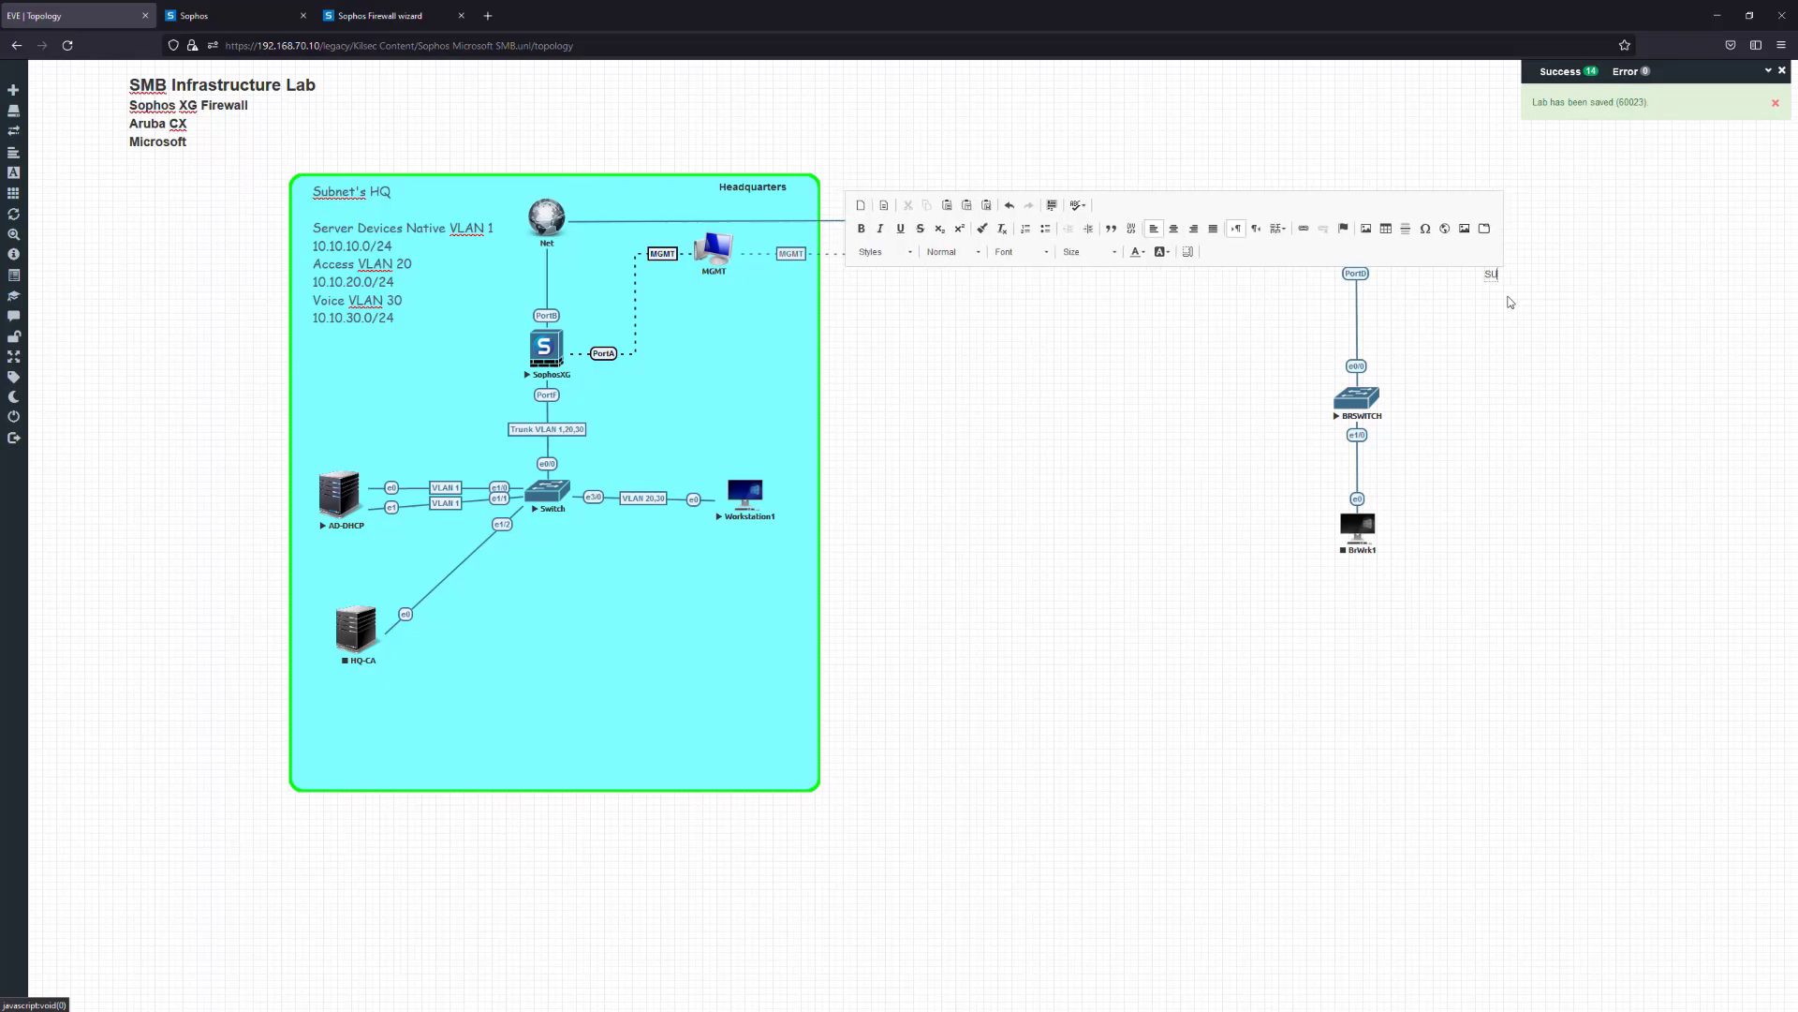
text(bnet)
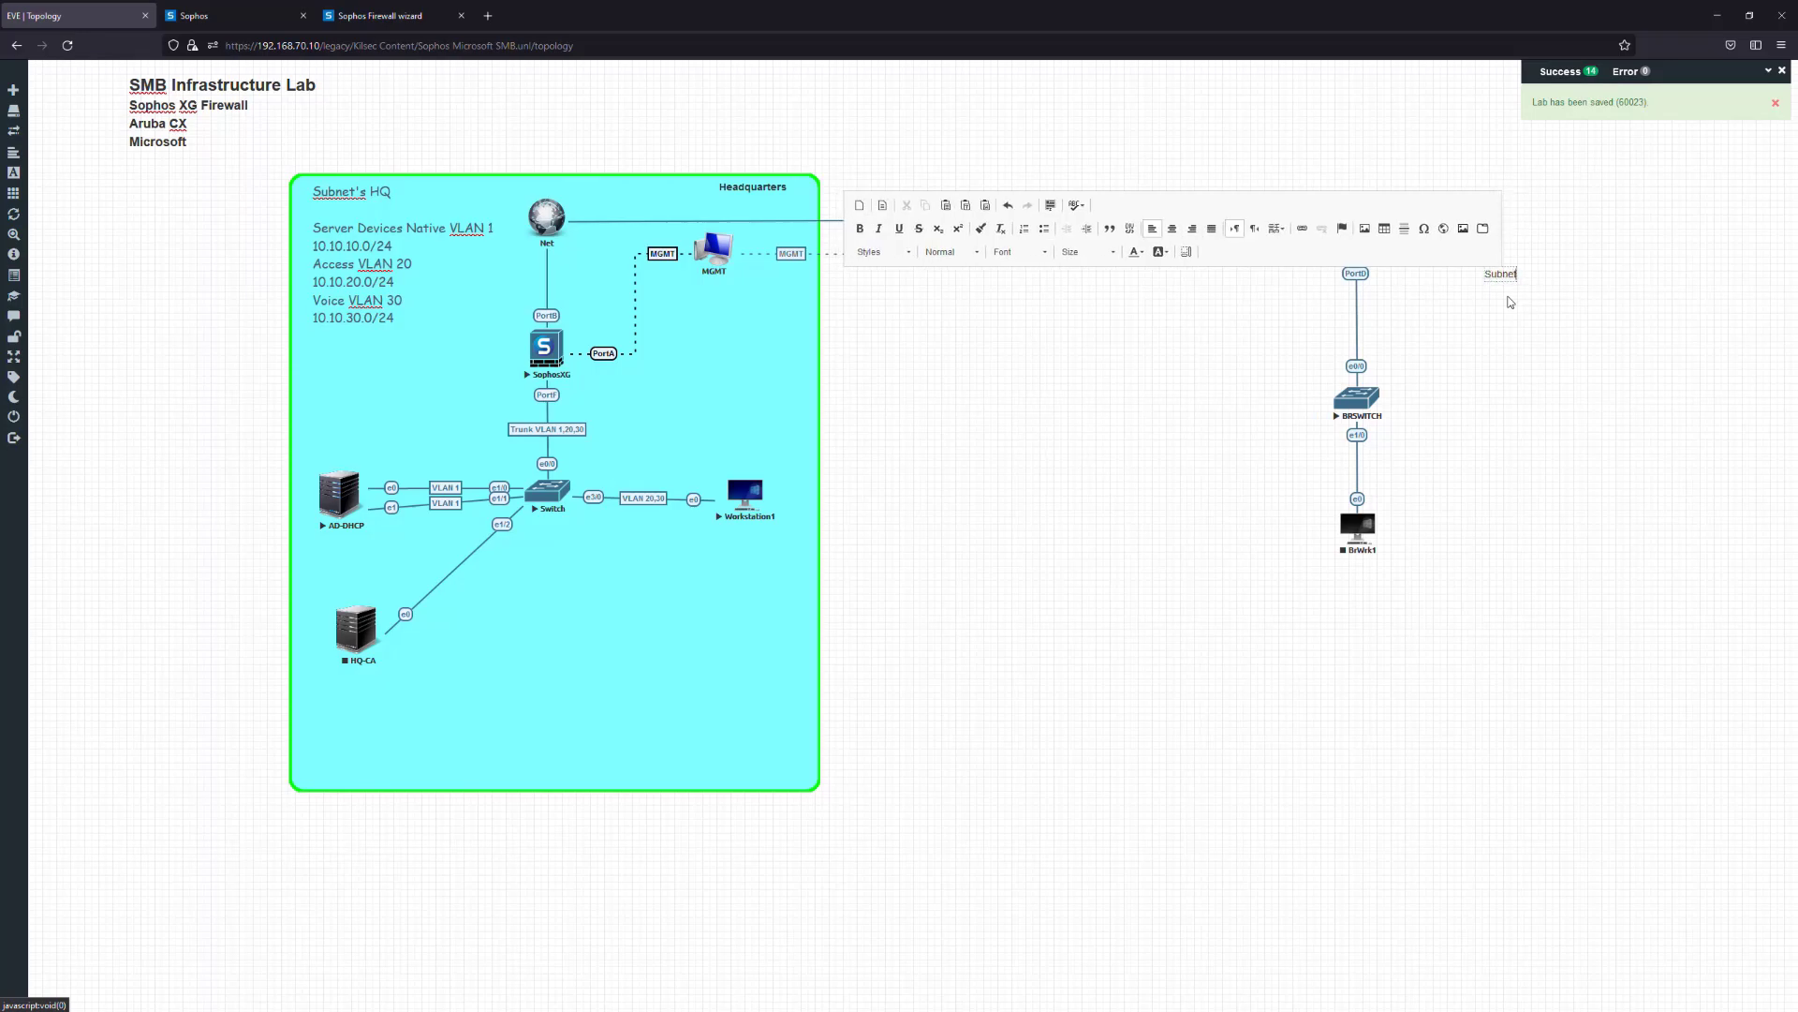
text('s B)
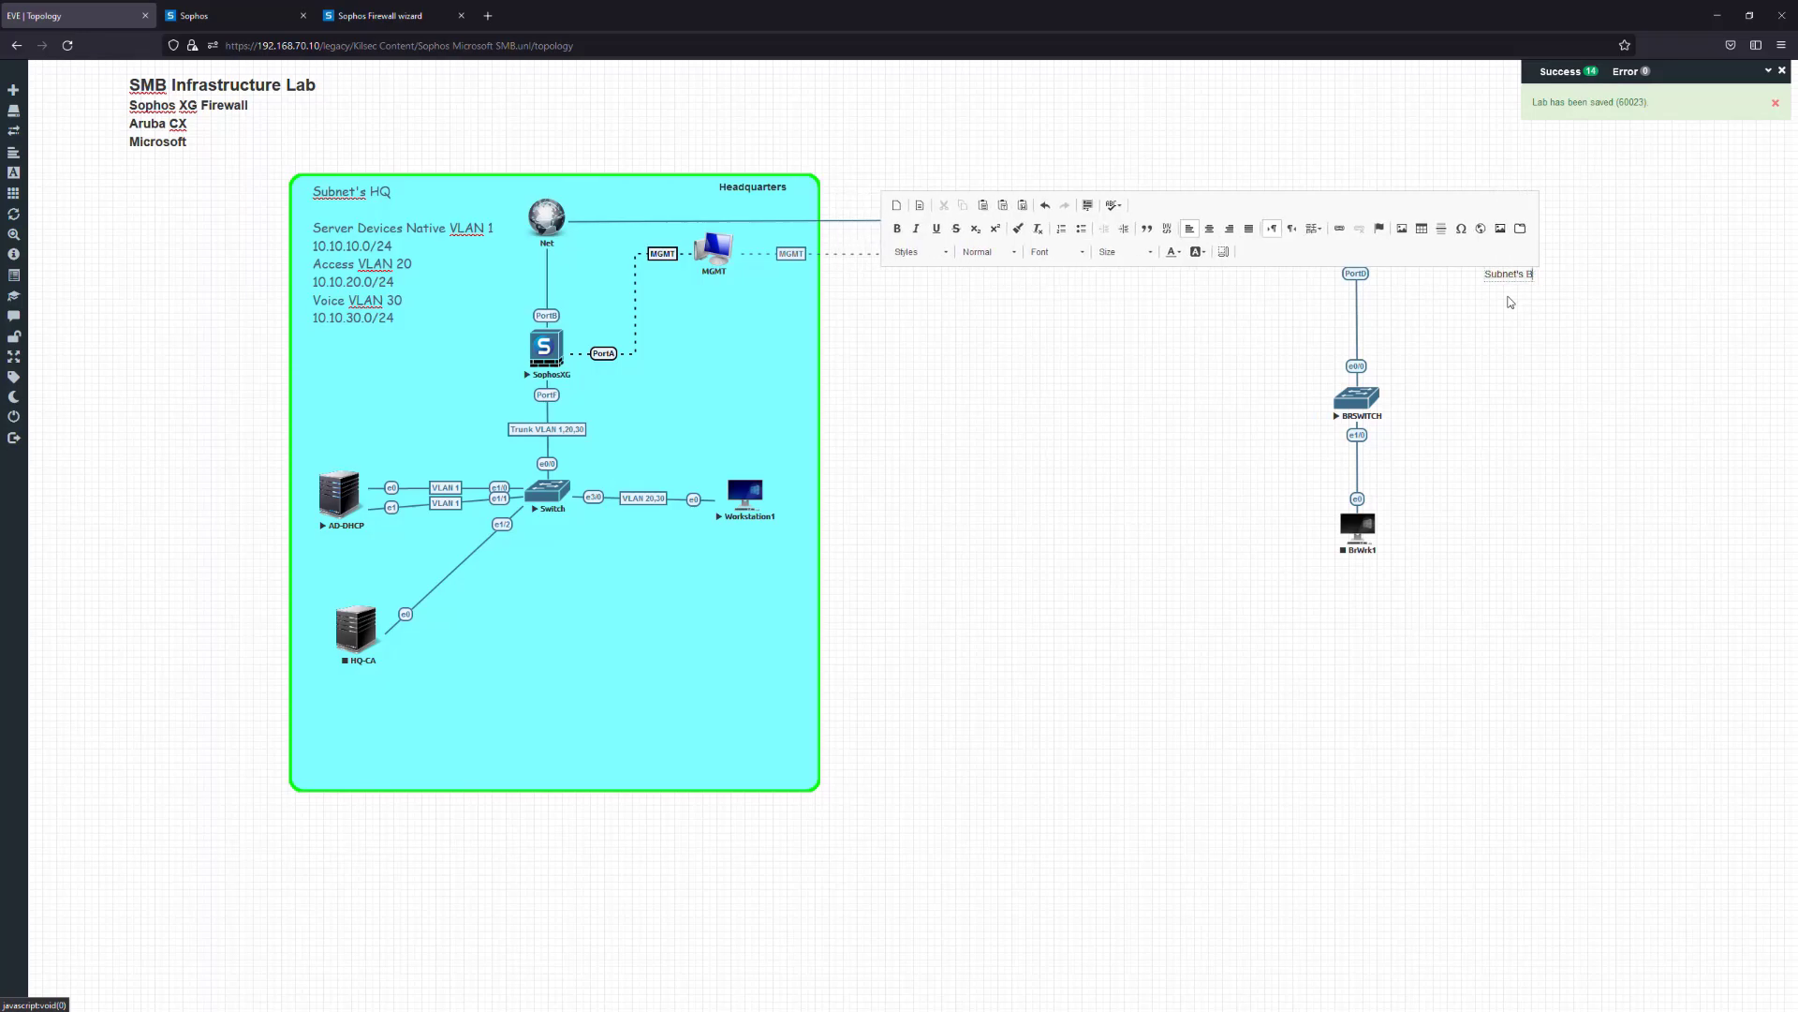
text(ranch O)
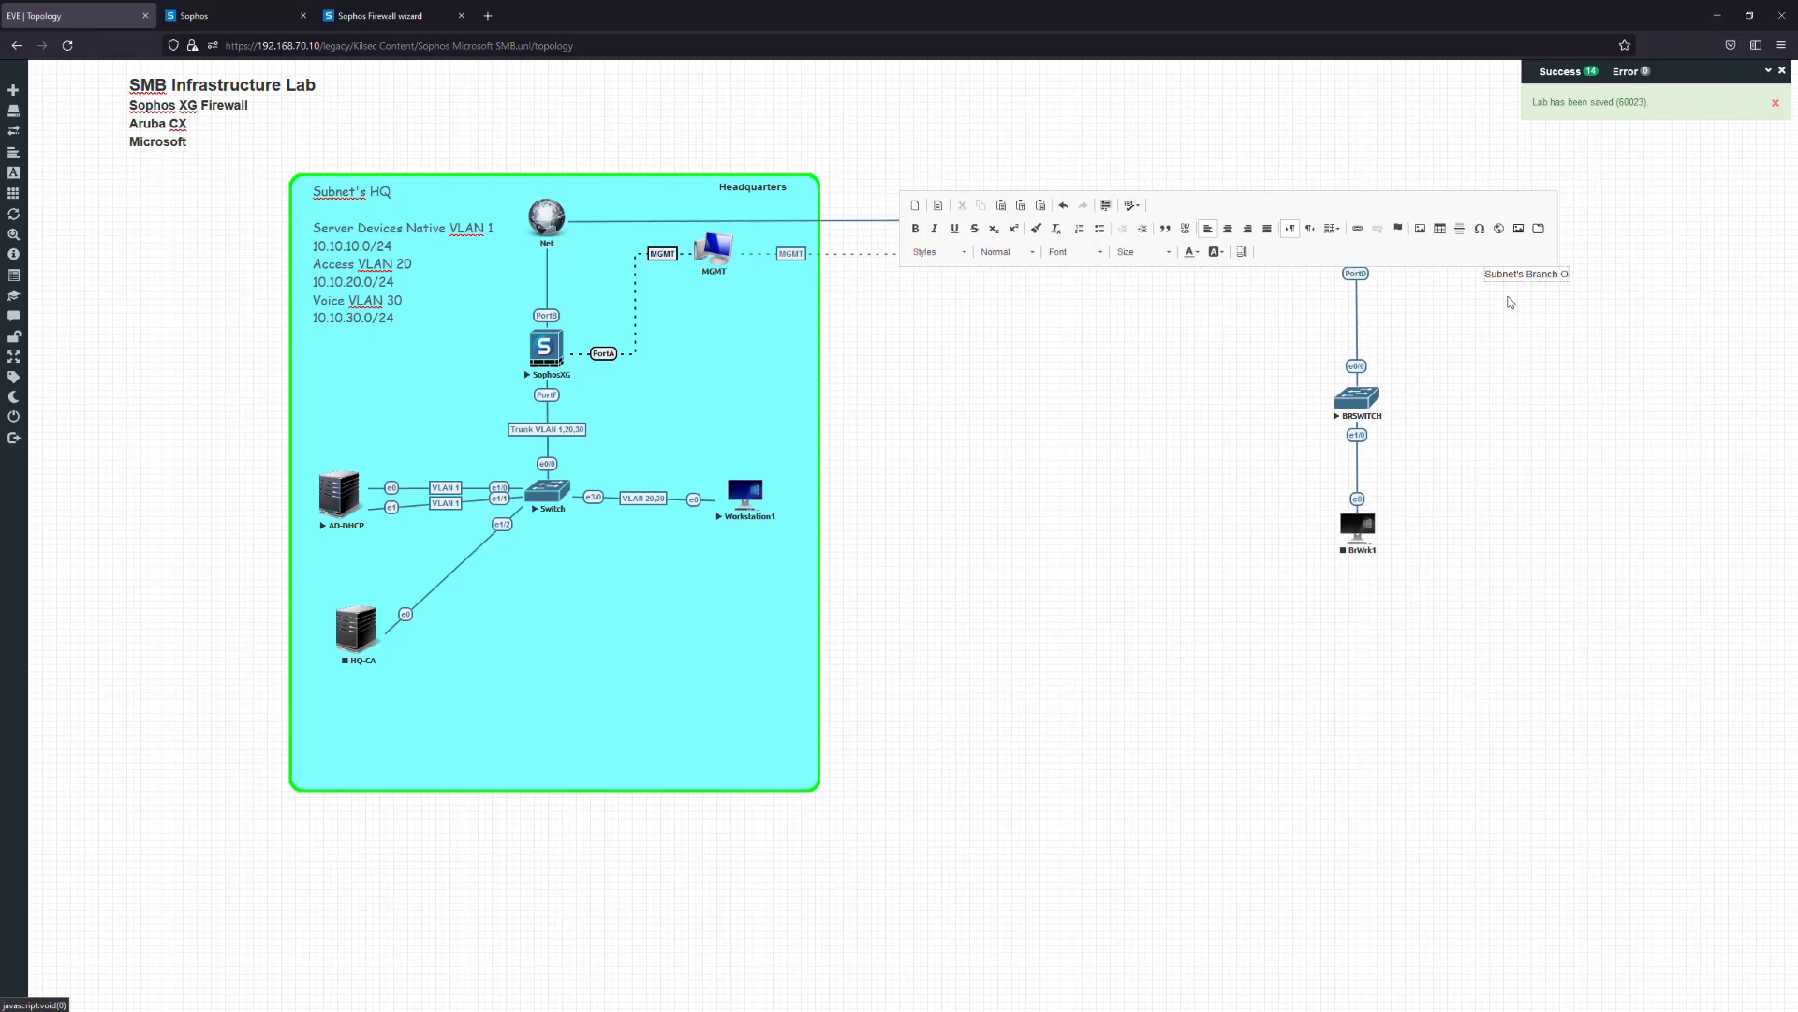
text(ffice)
Add the Access VLAN 20 10.20.20.0/24 and Voice VLAN 30 lines under the heading
key(Return)
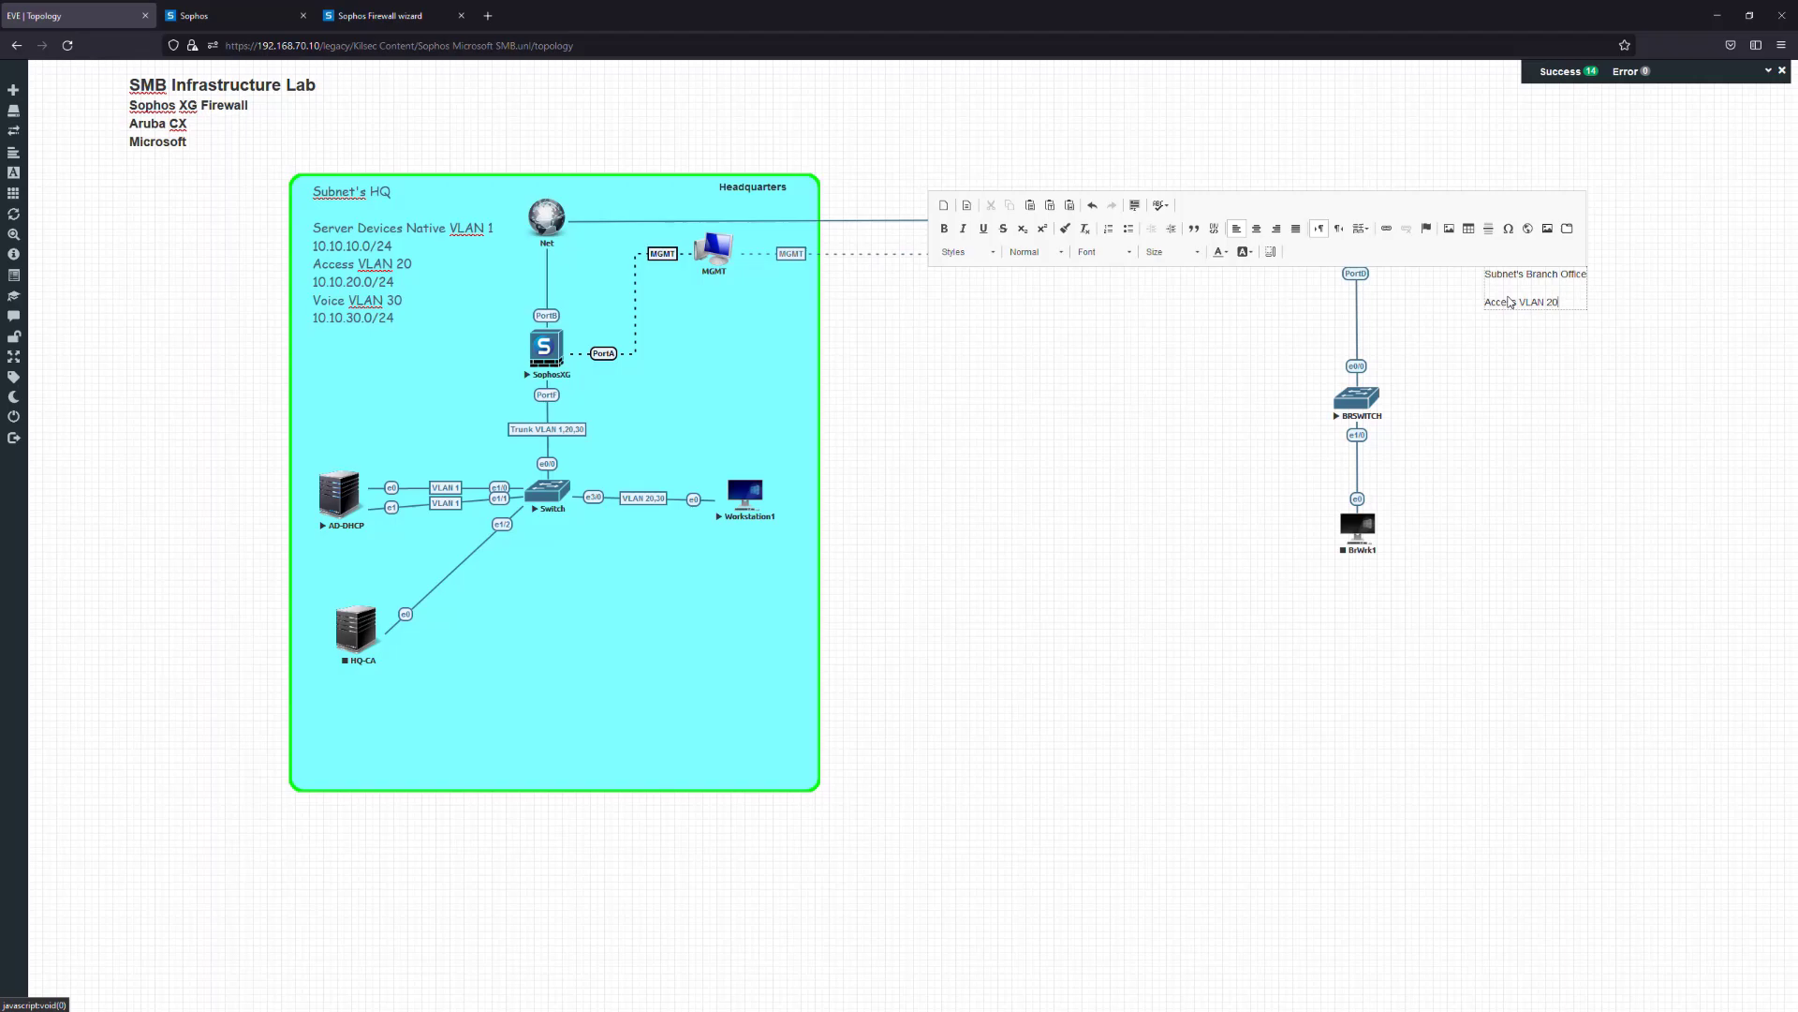
key(Return)
key(Return)
text(Voice Vlanb)
key(Return)
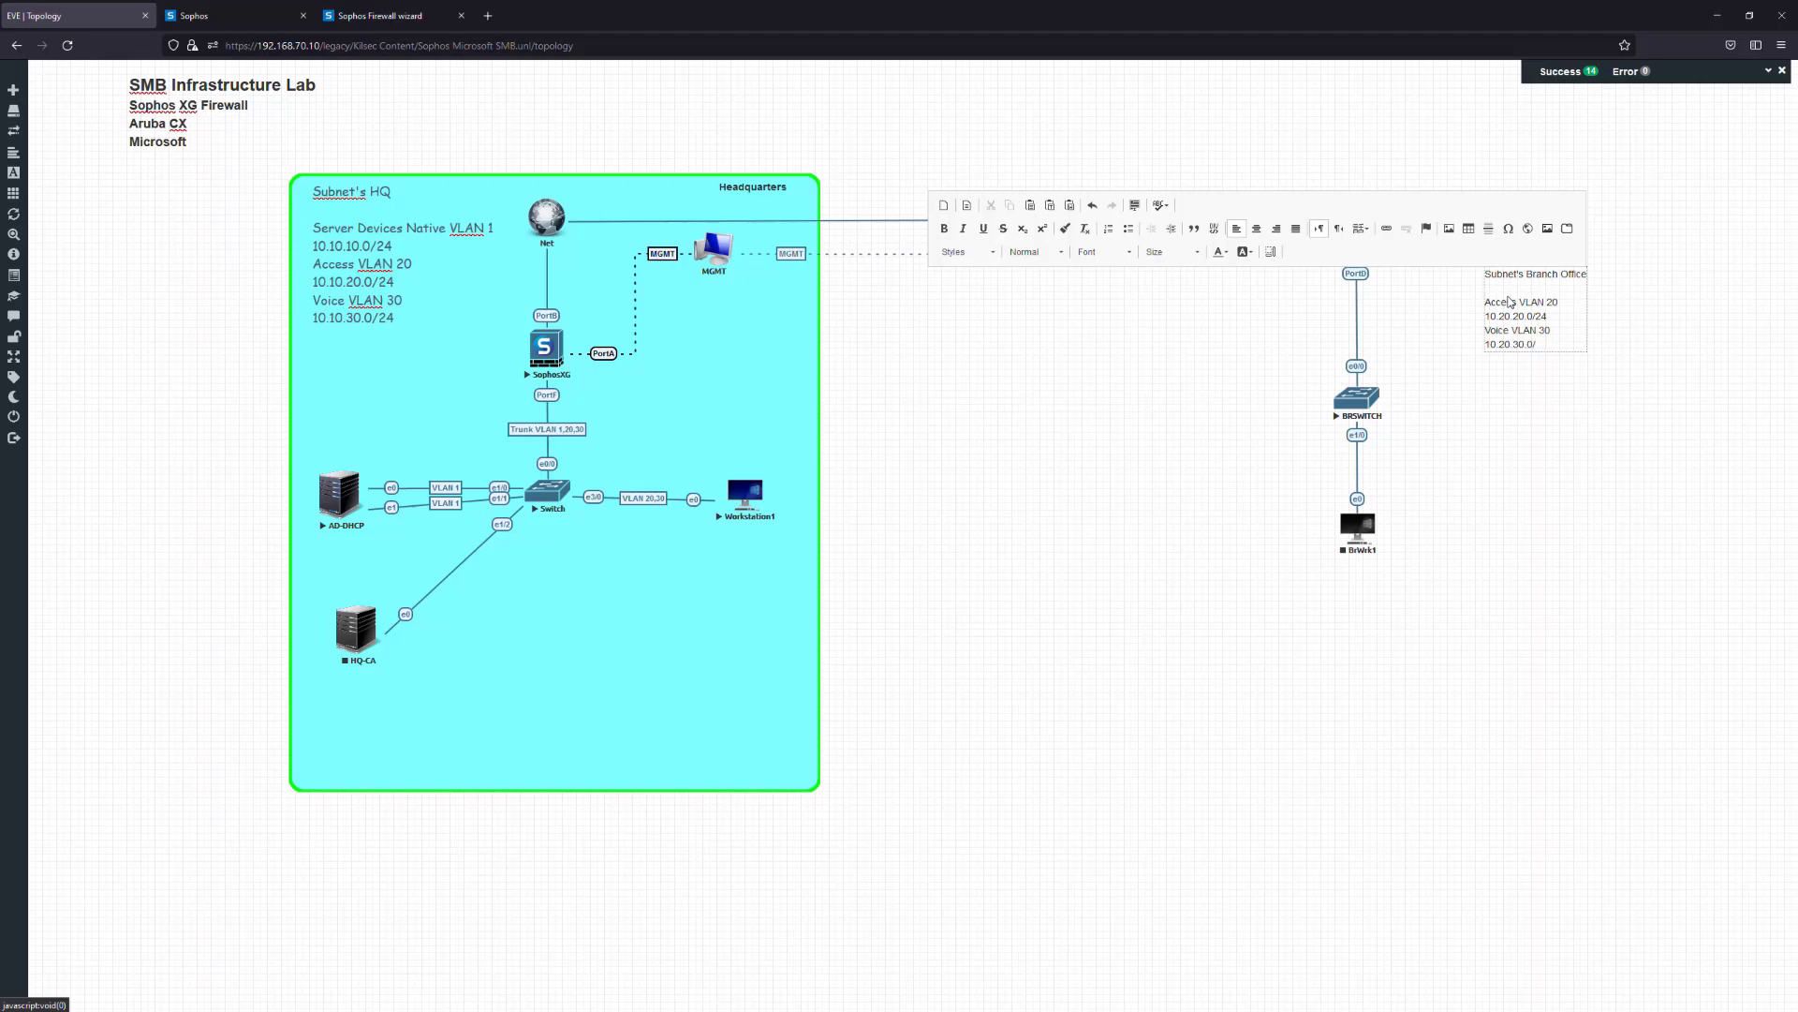
Correct the subnet lines so they read 10.20.20.0/24 and 10.20.30.0/24
click(1555, 345)
text(4)
mouse_move(1494, 316)
mouse_down()
mouse_move(1536, 324)
mouse_move(1503, 319)
mouse_up()
click(1527, 323)
click(1483, 318)
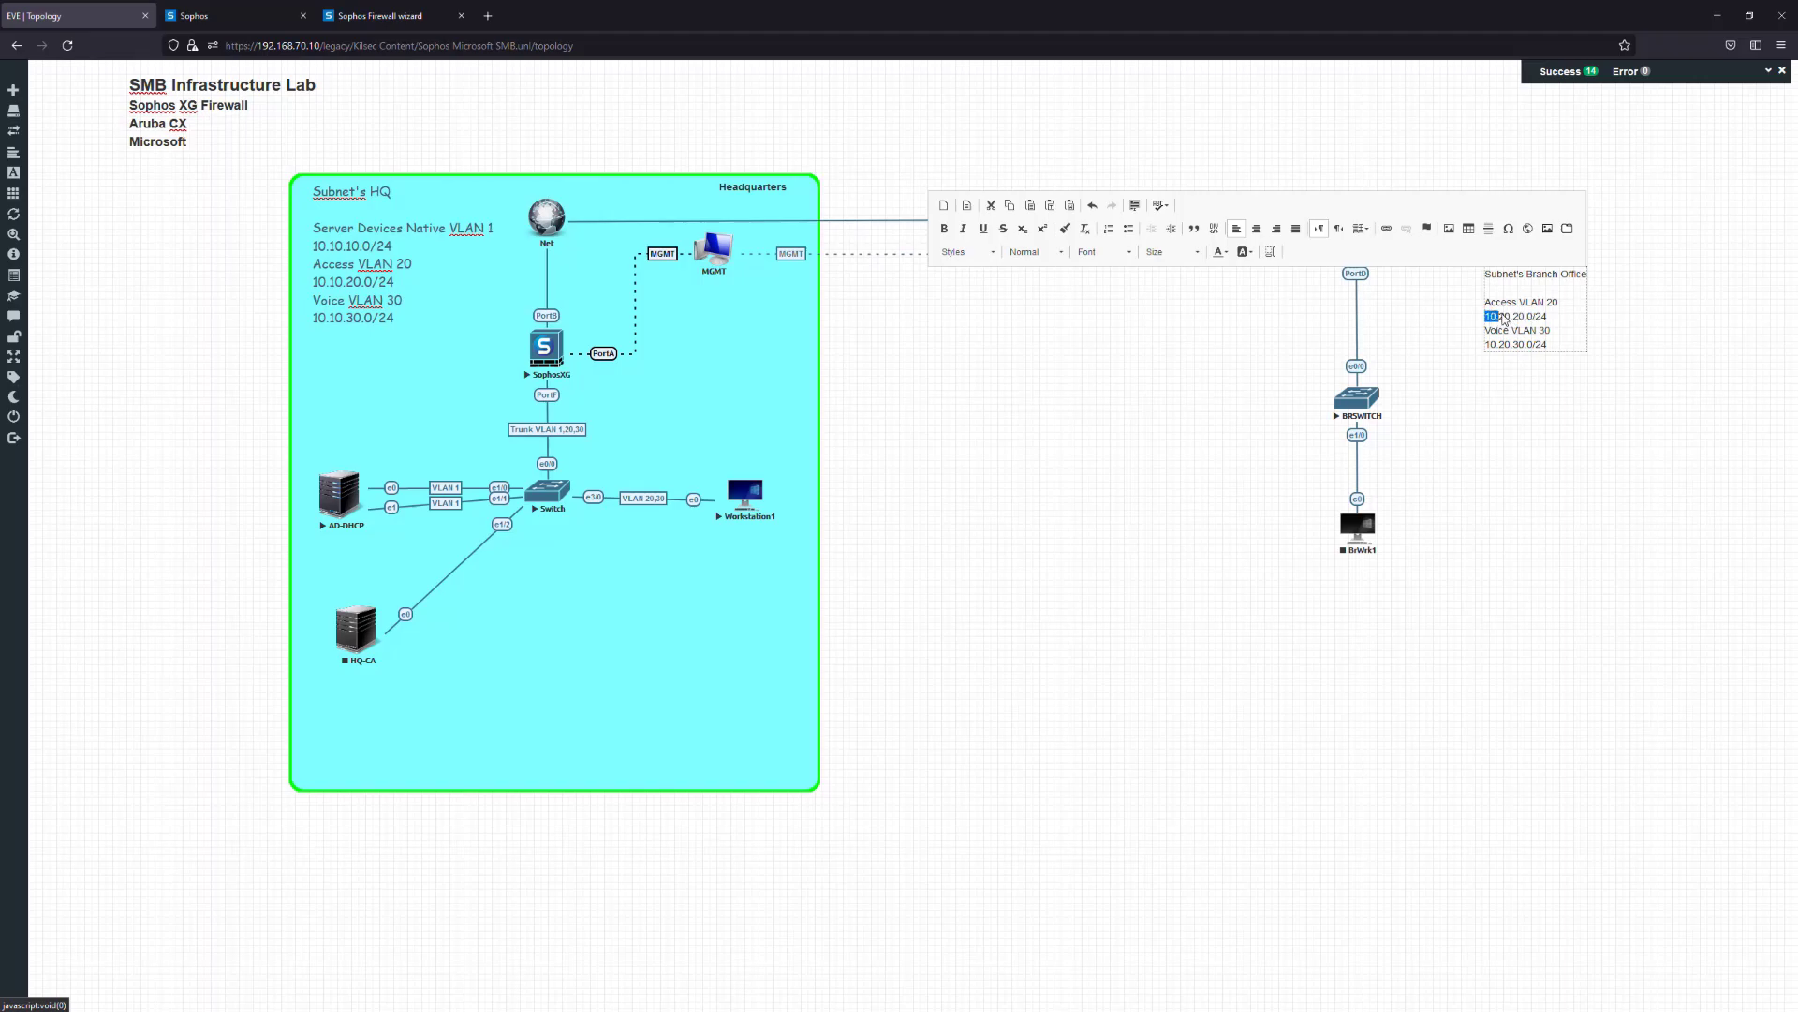
drag(1490, 319, 1568, 327)
click(1486, 329)
click(1569, 339)
drag(1486, 346, 1529, 346)
click(1539, 347)
click(1557, 348)
click(1558, 350)
Format the whole label in Comic Sans MS at size 22
key(ctrl+a)
click(1168, 252)
scroll(1182, 347, down, 2)
scroll(1182, 366, down, 2)
click(1168, 308)
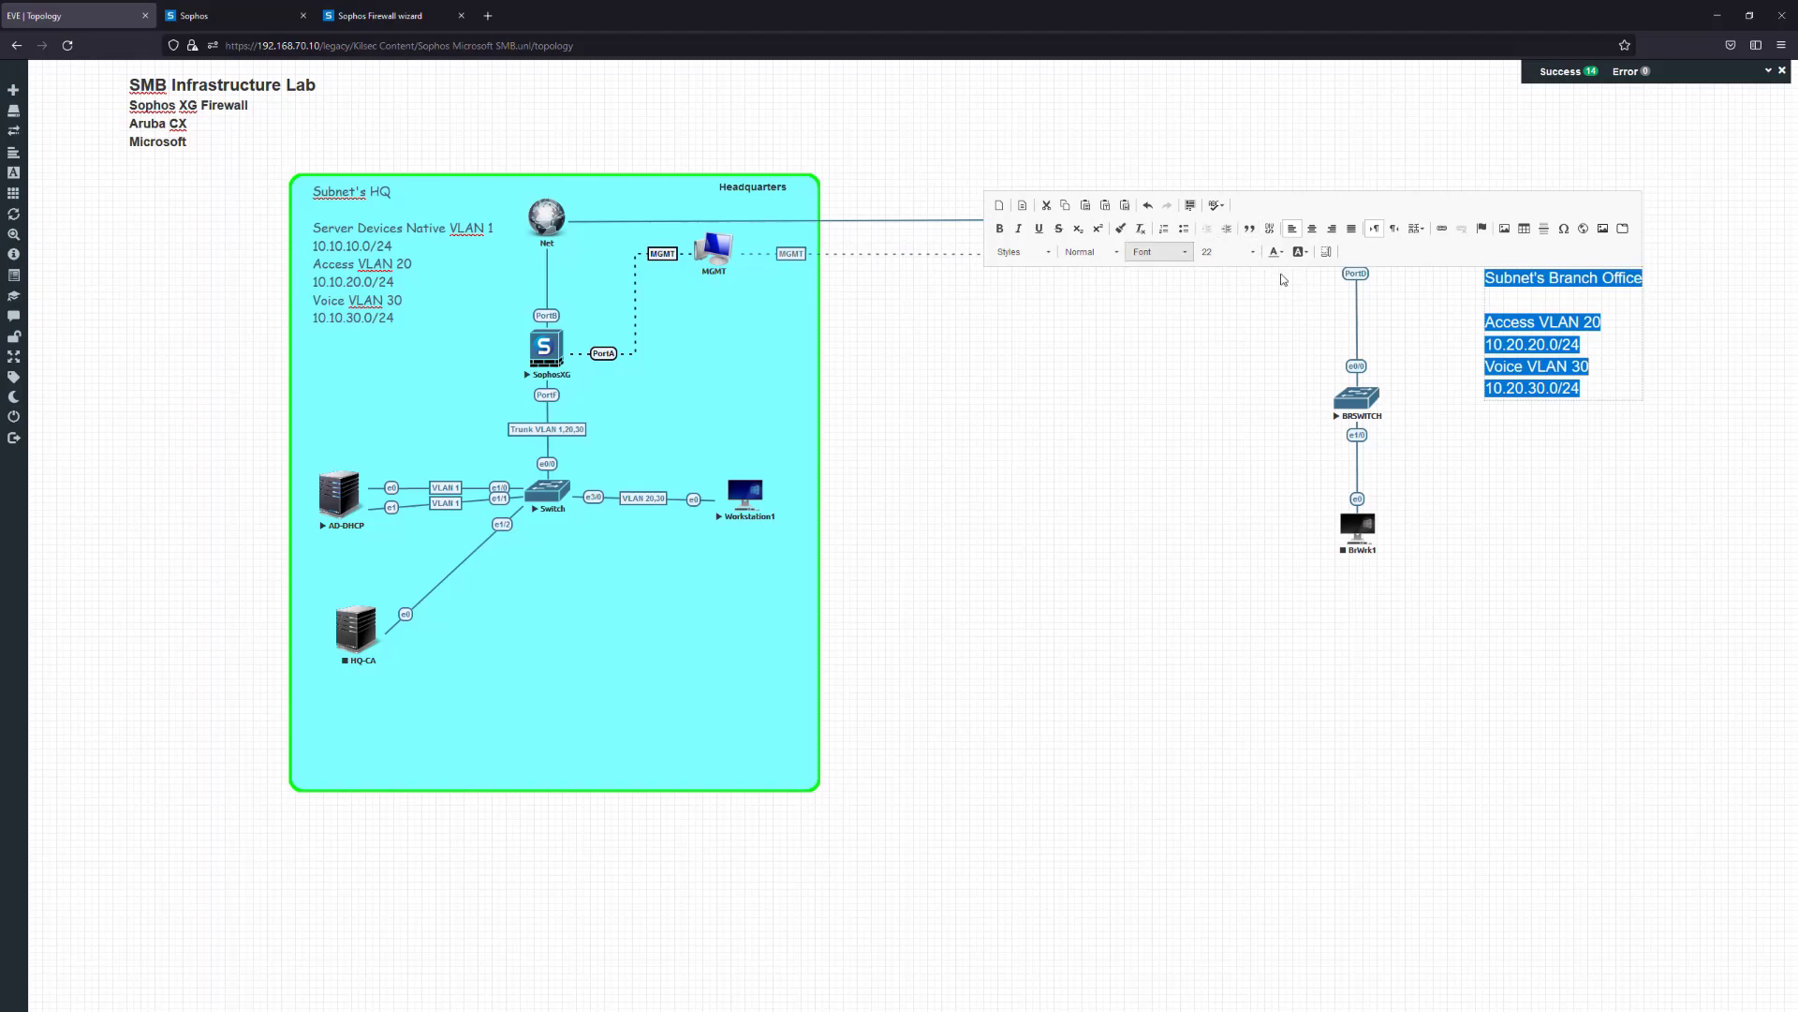
click(1094, 251)
click(1046, 259)
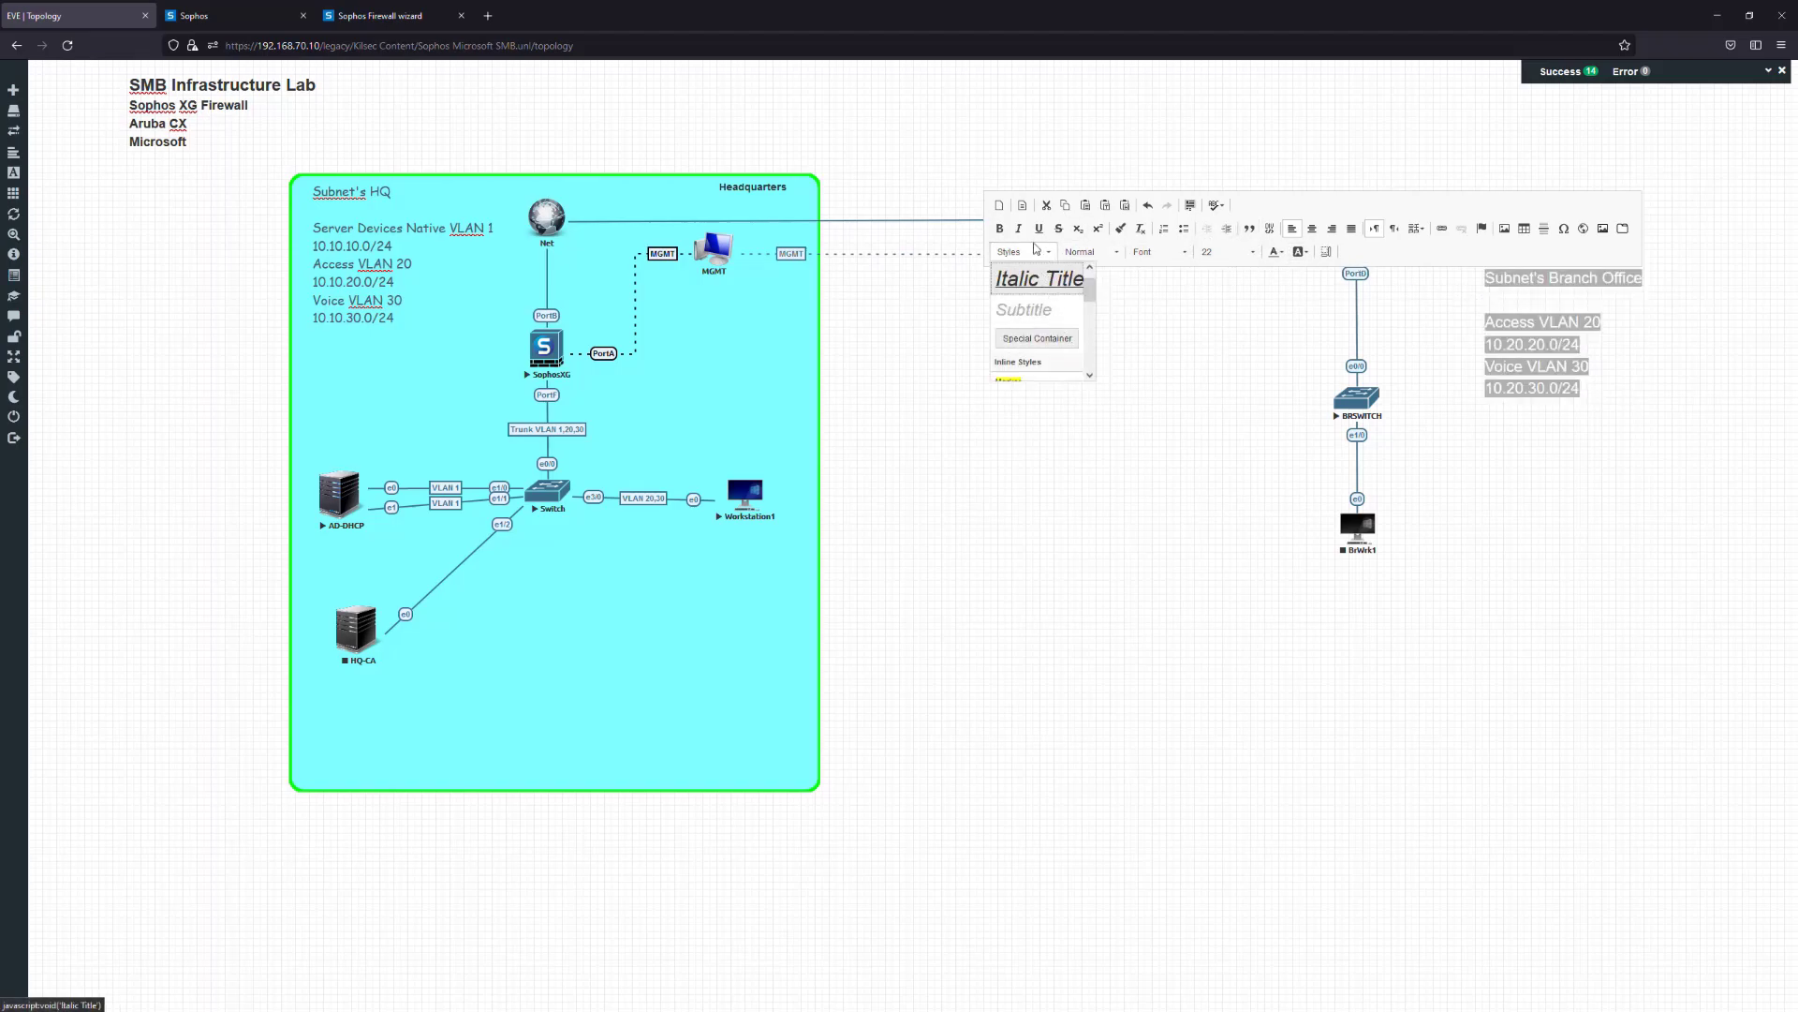
click(1162, 252)
click(1212, 326)
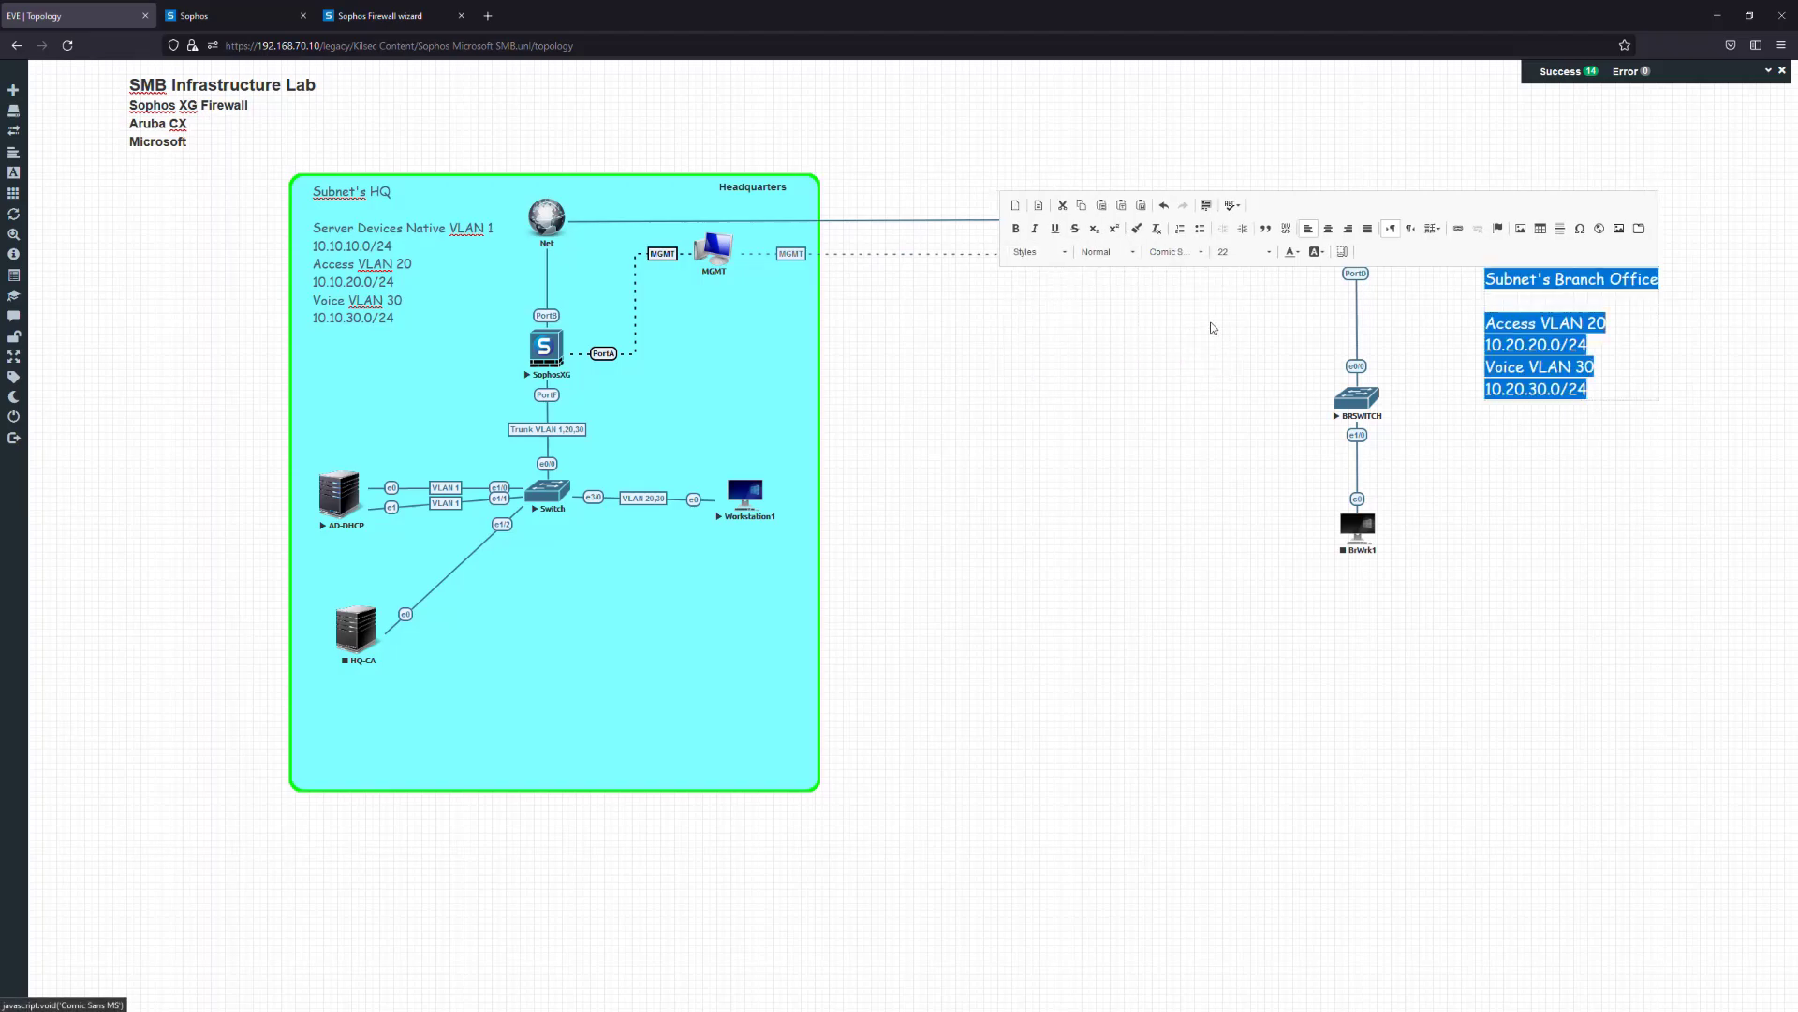
click(1492, 416)
Start a square rounded custom shape named Branch with a solid blue border
right_click(1131, 446)
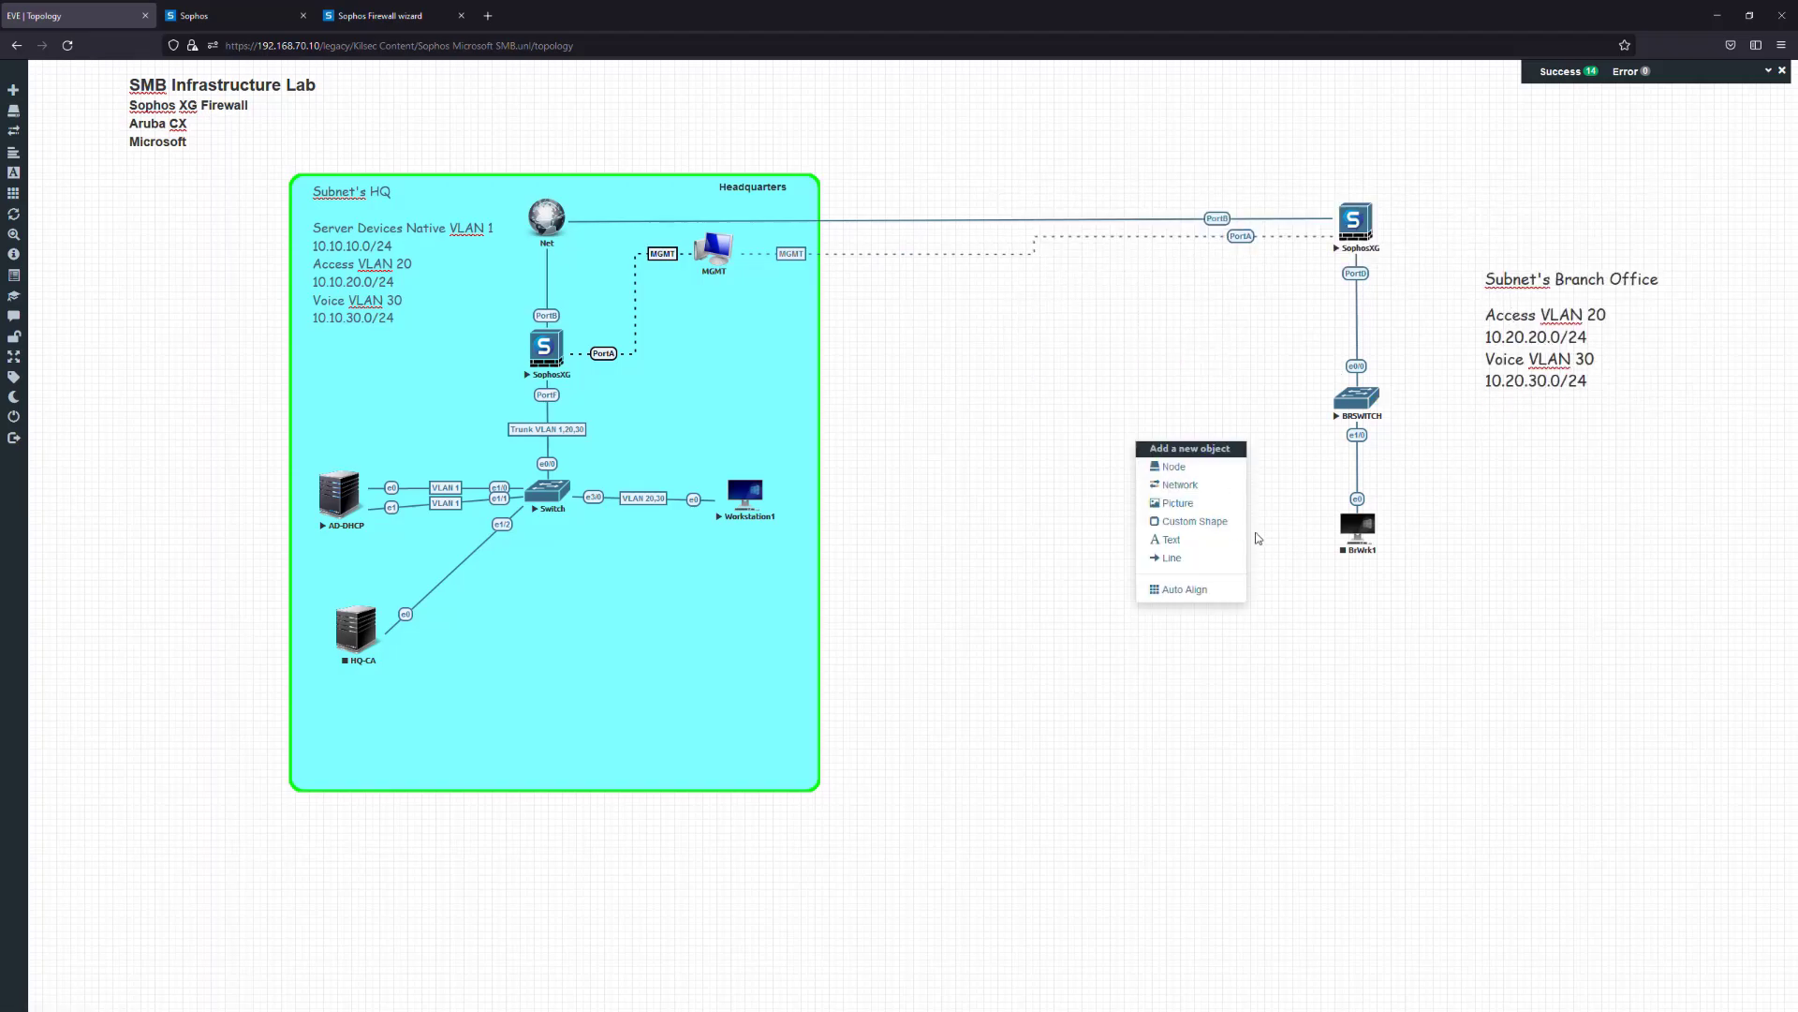
click(1188, 523)
click(904, 164)
click(915, 207)
click(889, 201)
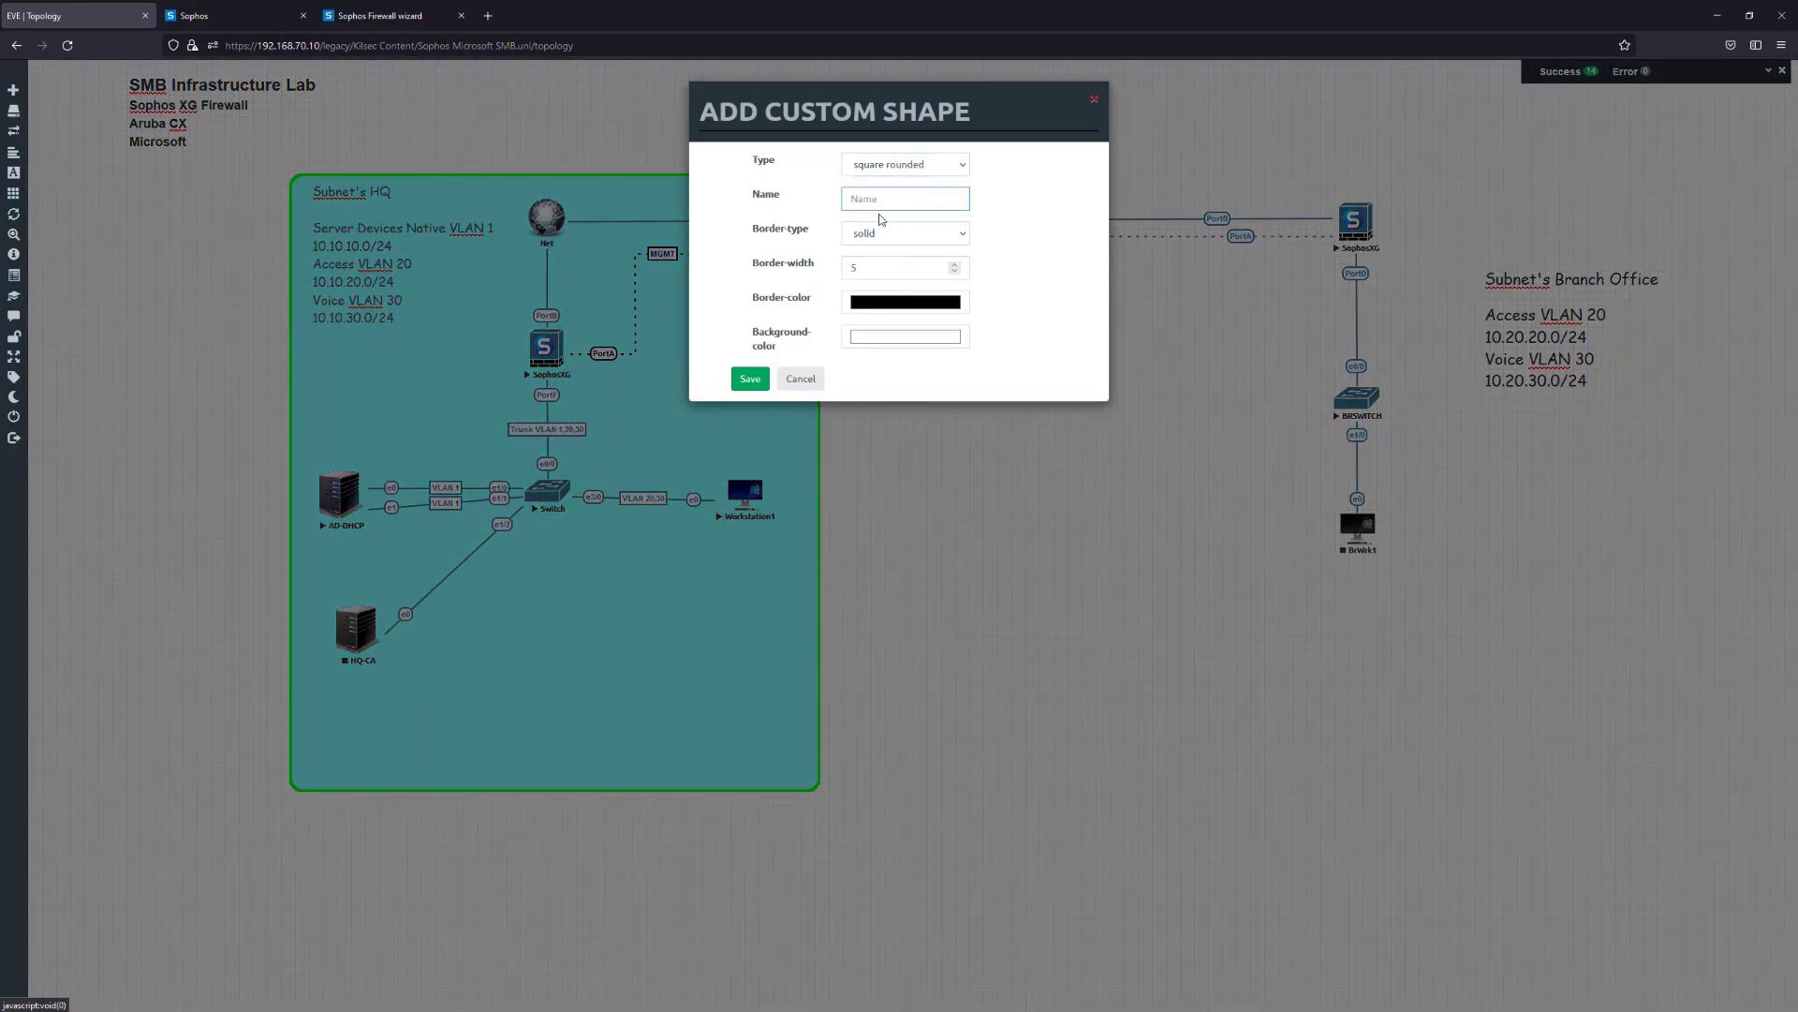
text(Bra)
click(886, 233)
click(895, 248)
click(909, 300)
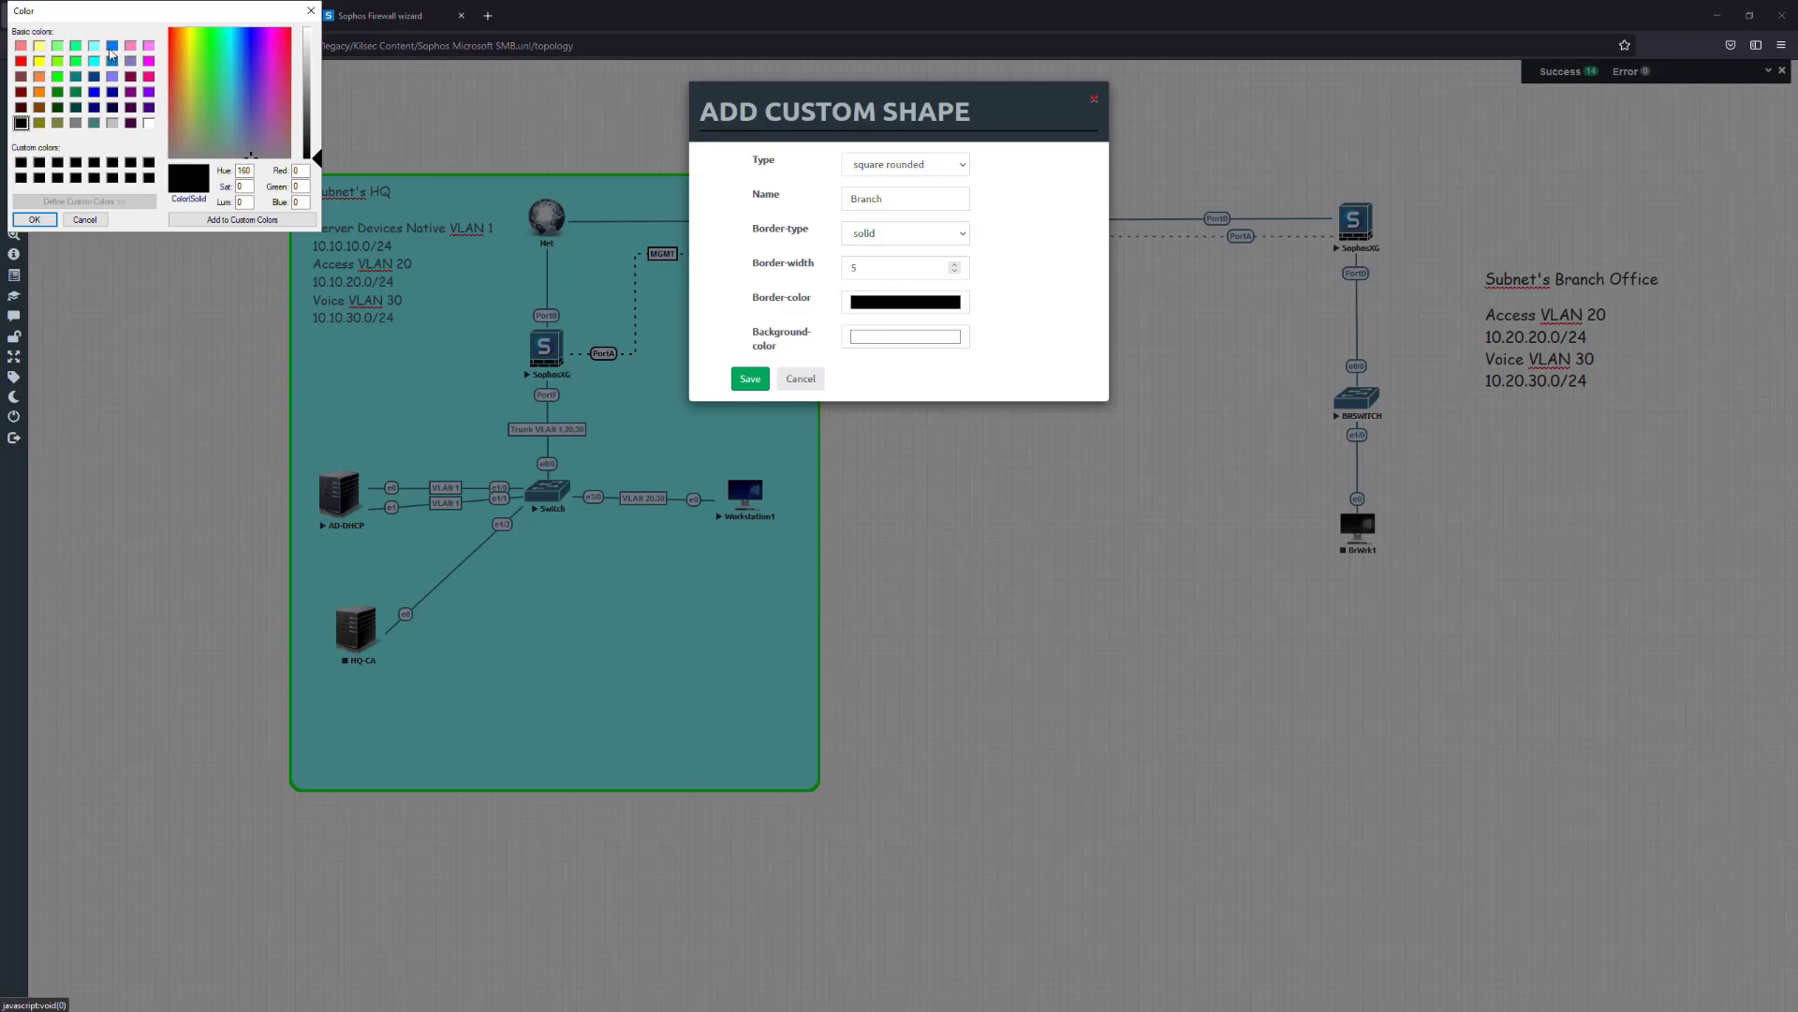
click(111, 47)
click(35, 219)
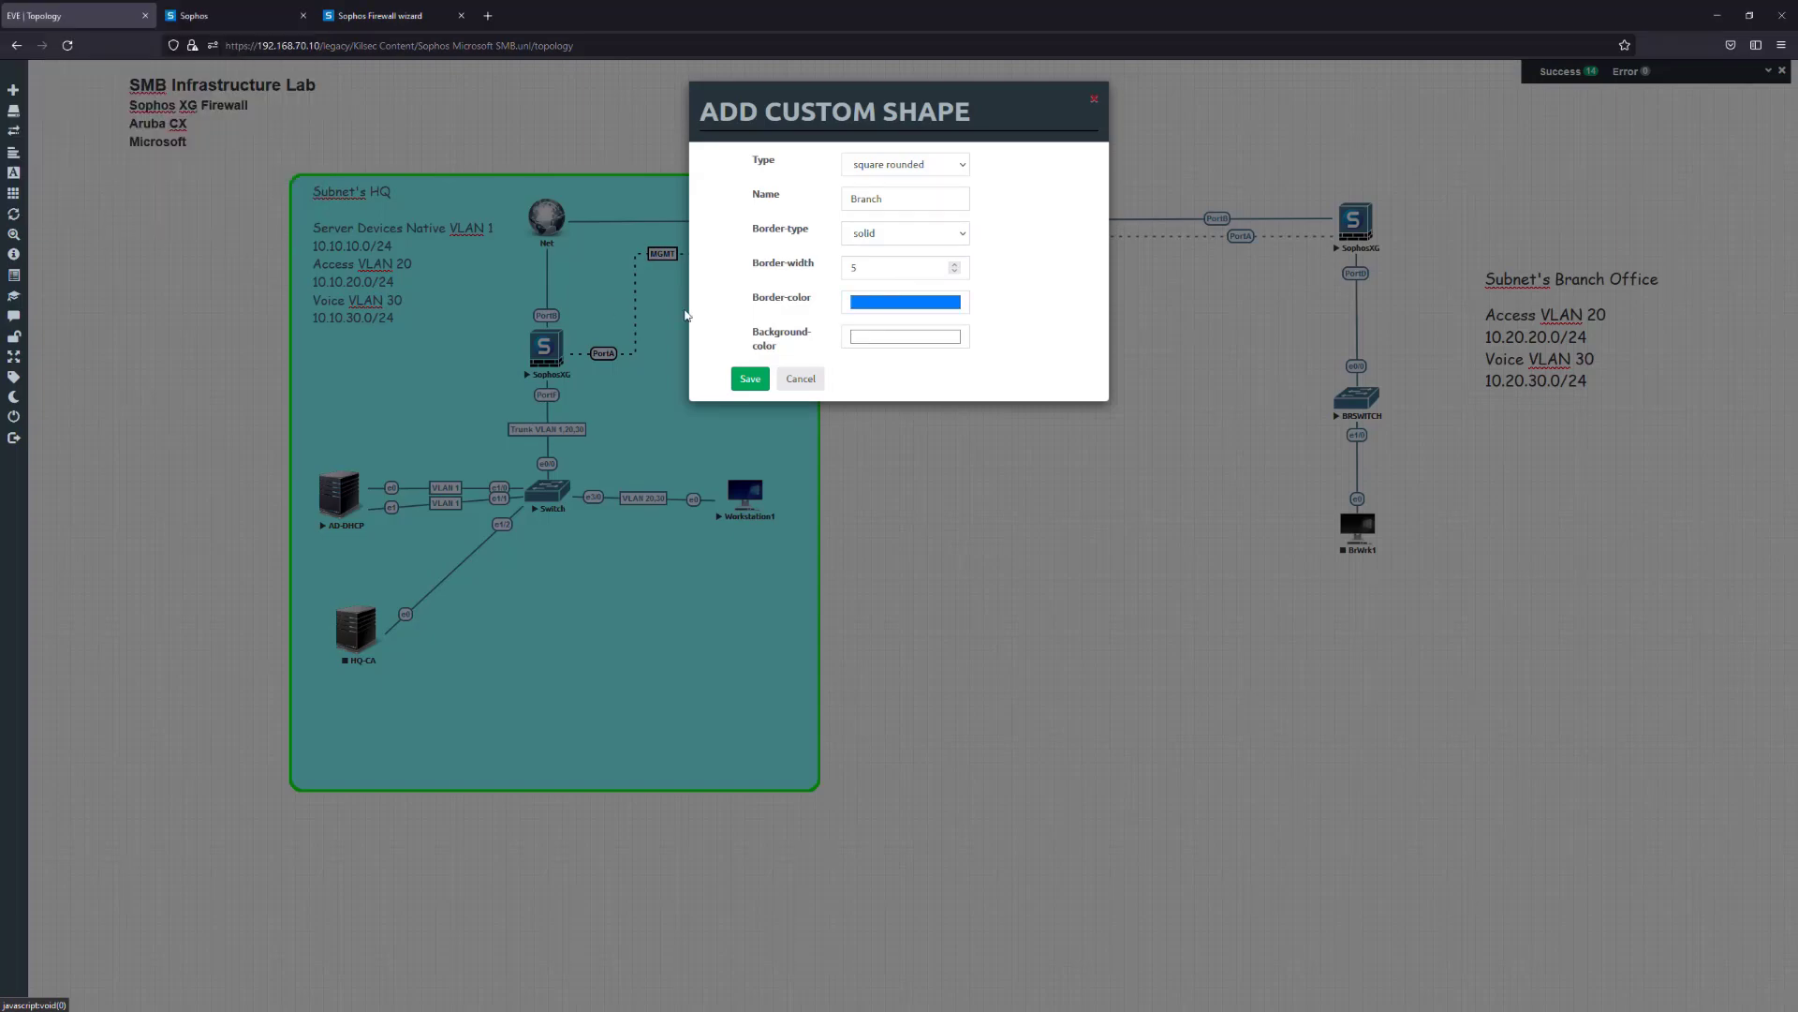
Give the shape a light-green background and place it around the branch nodes with the label inside
click(915, 338)
click(59, 76)
click(57, 46)
click(34, 220)
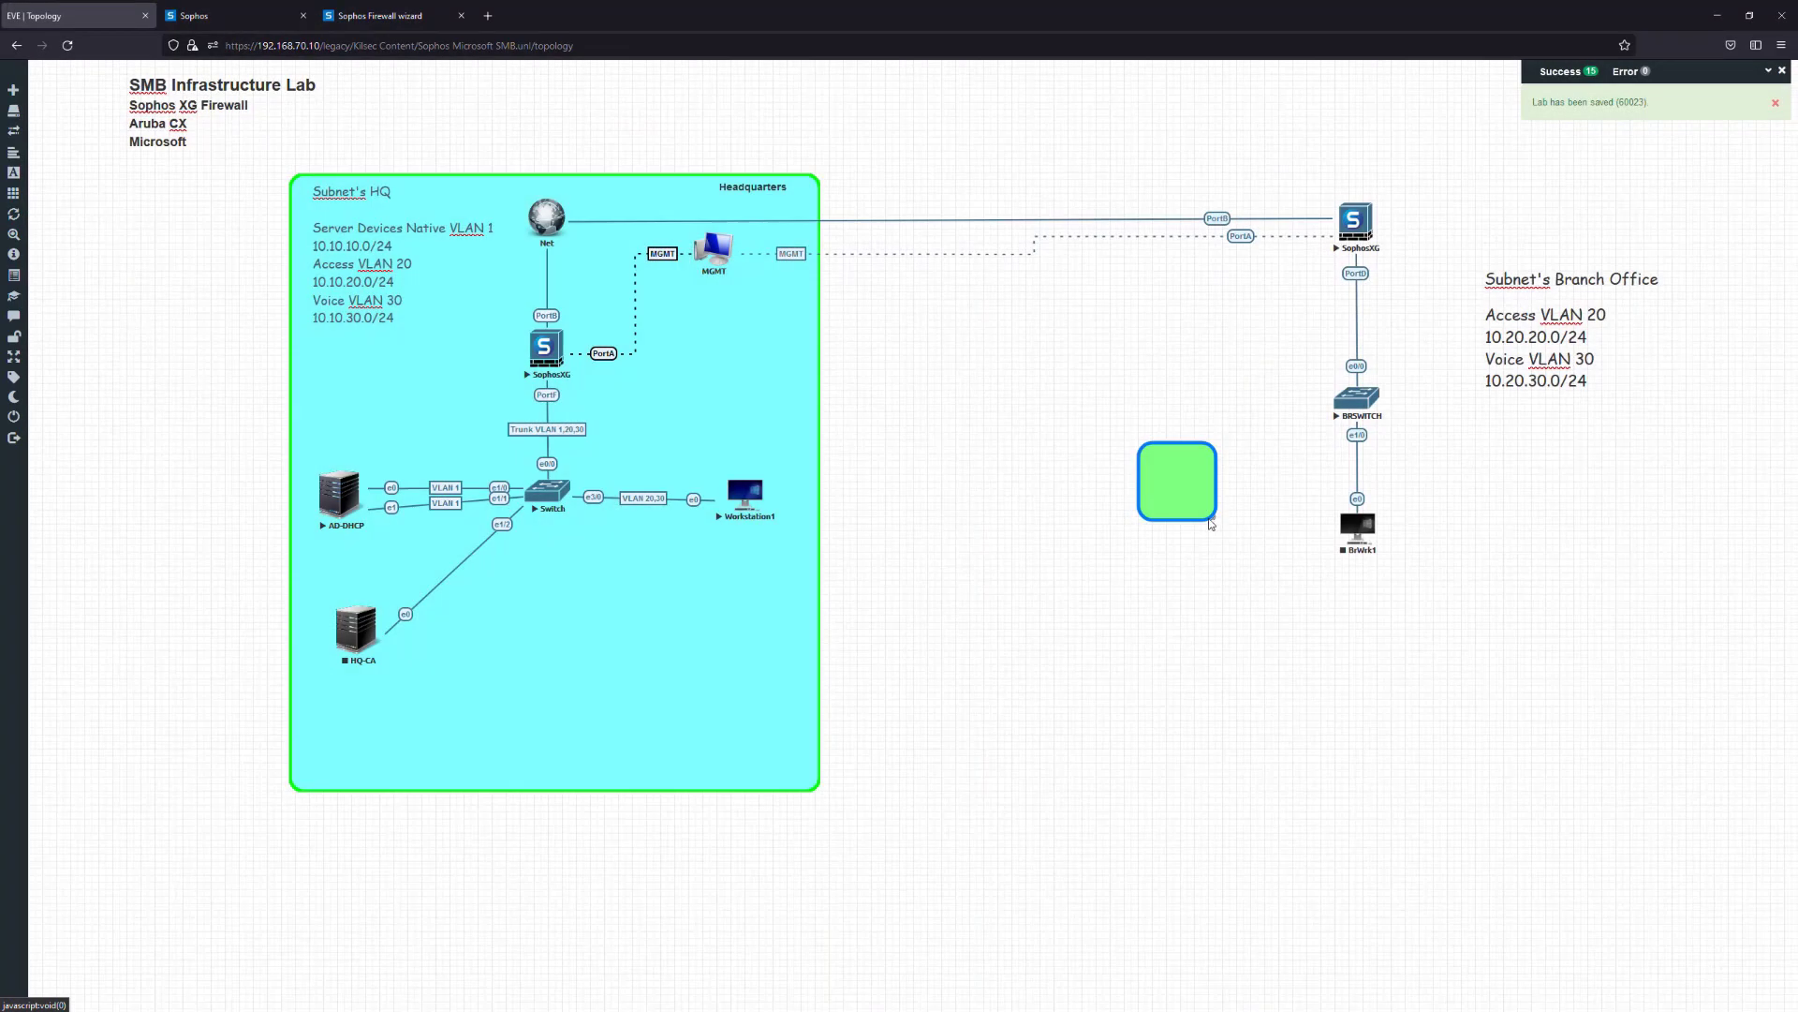
drag(1217, 521, 1641, 876)
drag(1486, 769, 1514, 519)
drag(1532, 350, 1538, 287)
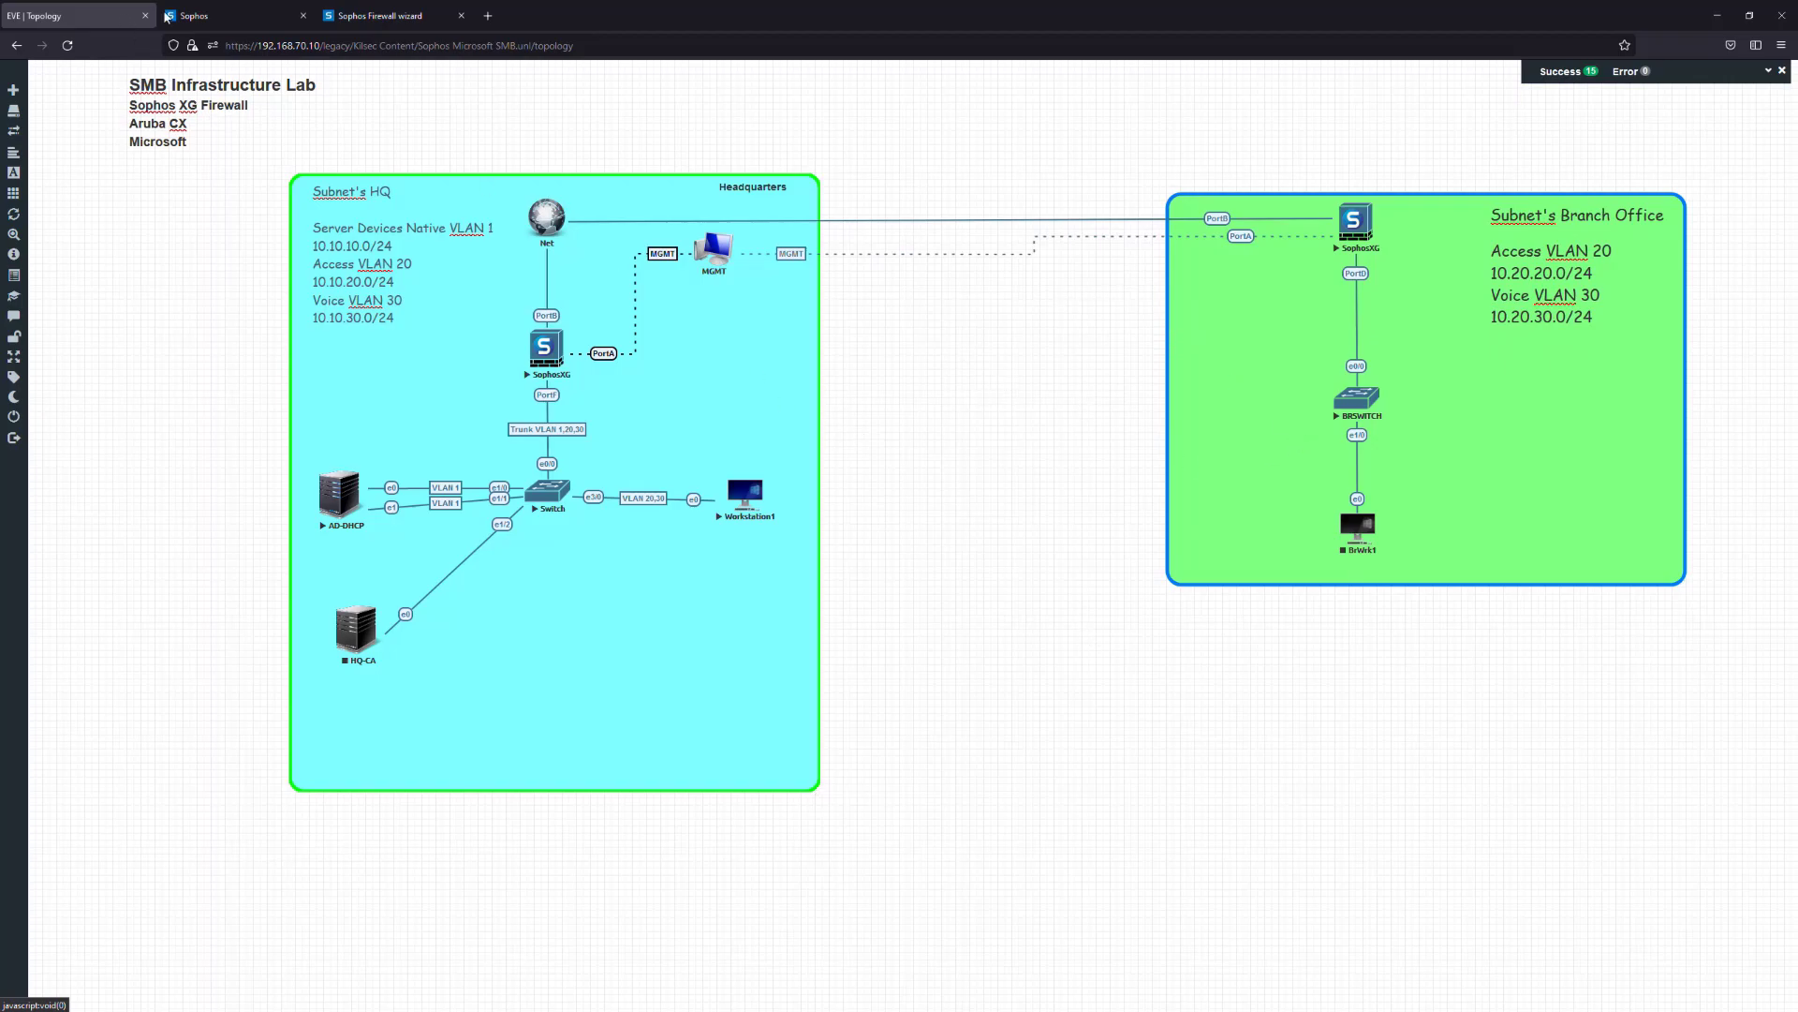
Open the BRSWITCH console after closing the stray console tab and R7 window and reloading the topology
click(361, 13)
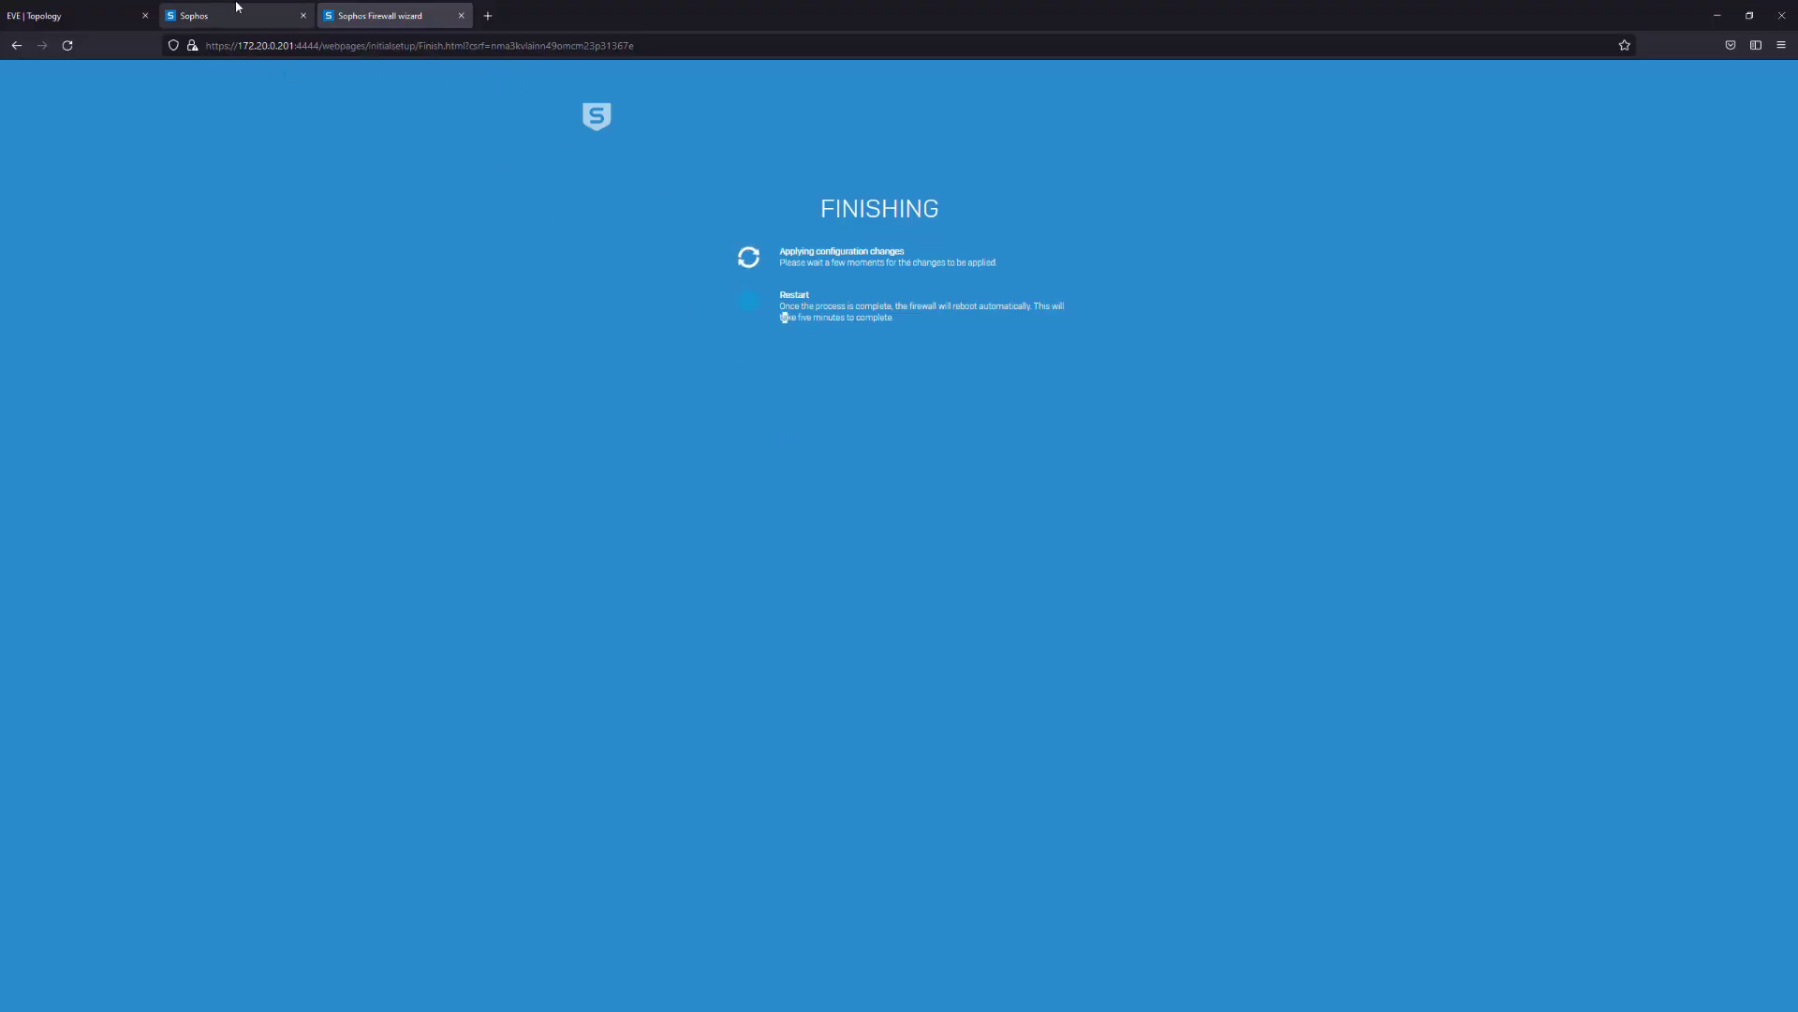
click(83, 13)
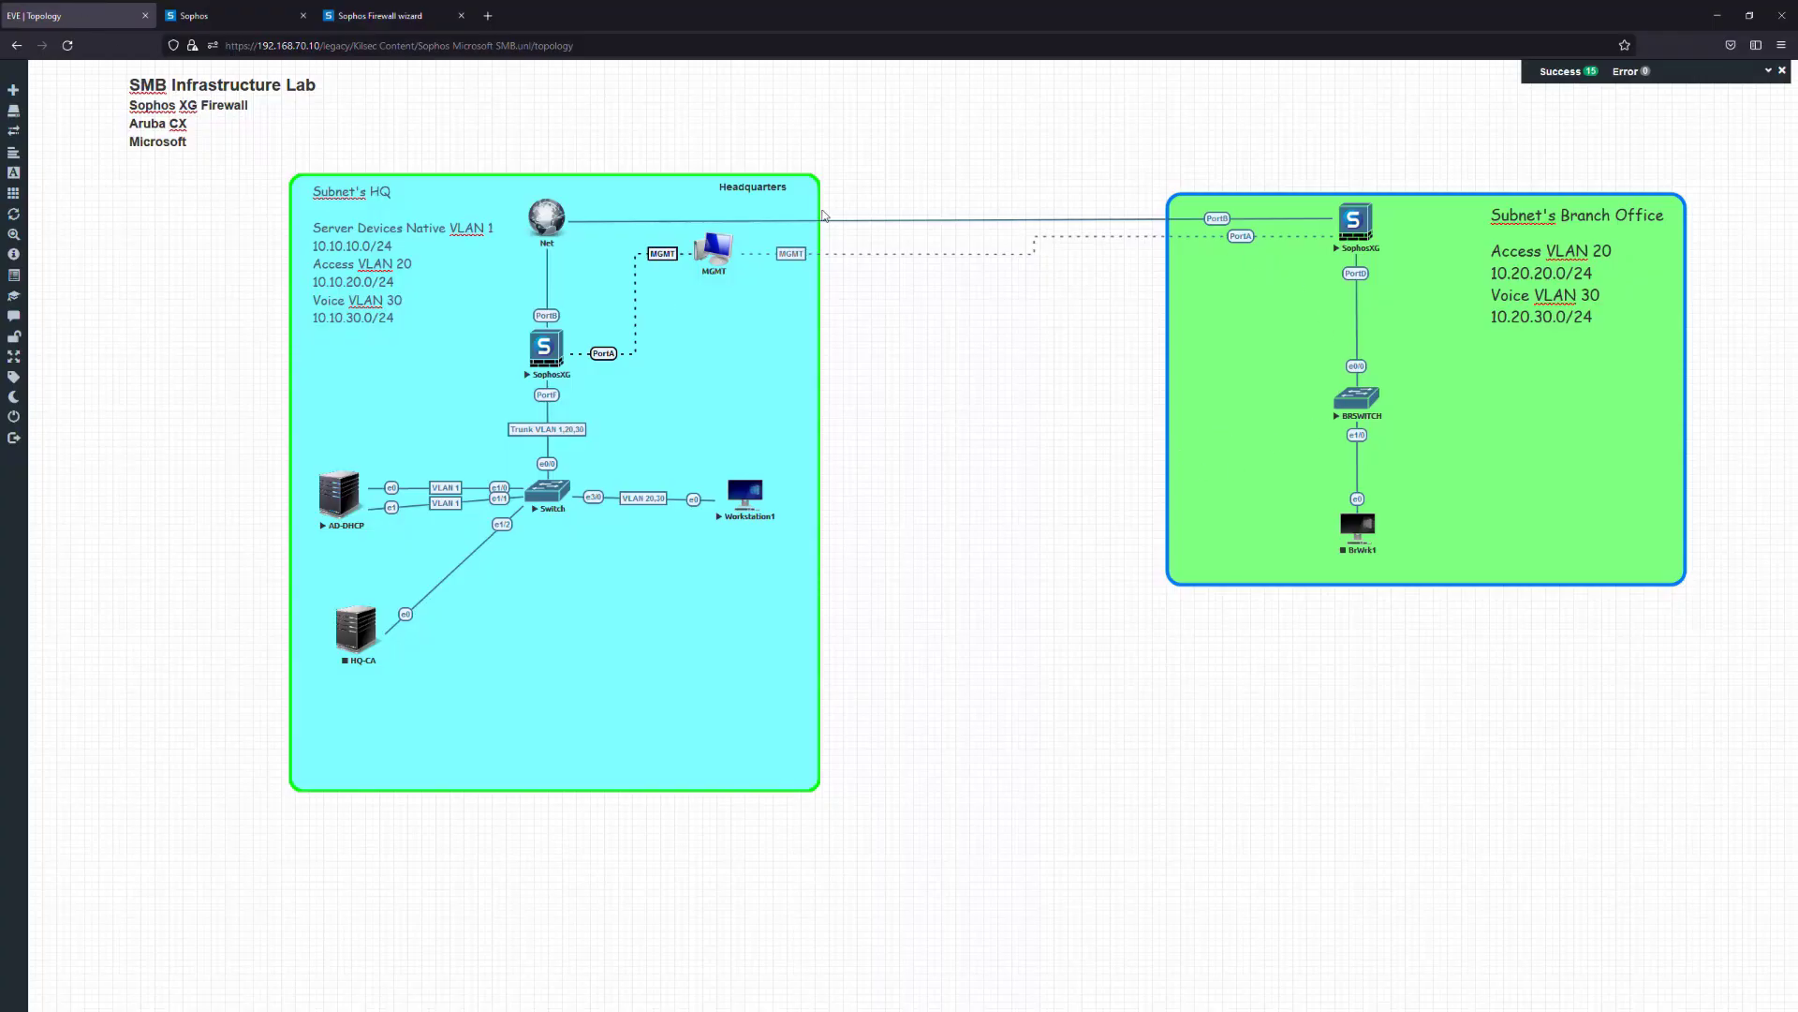
click(1355, 411)
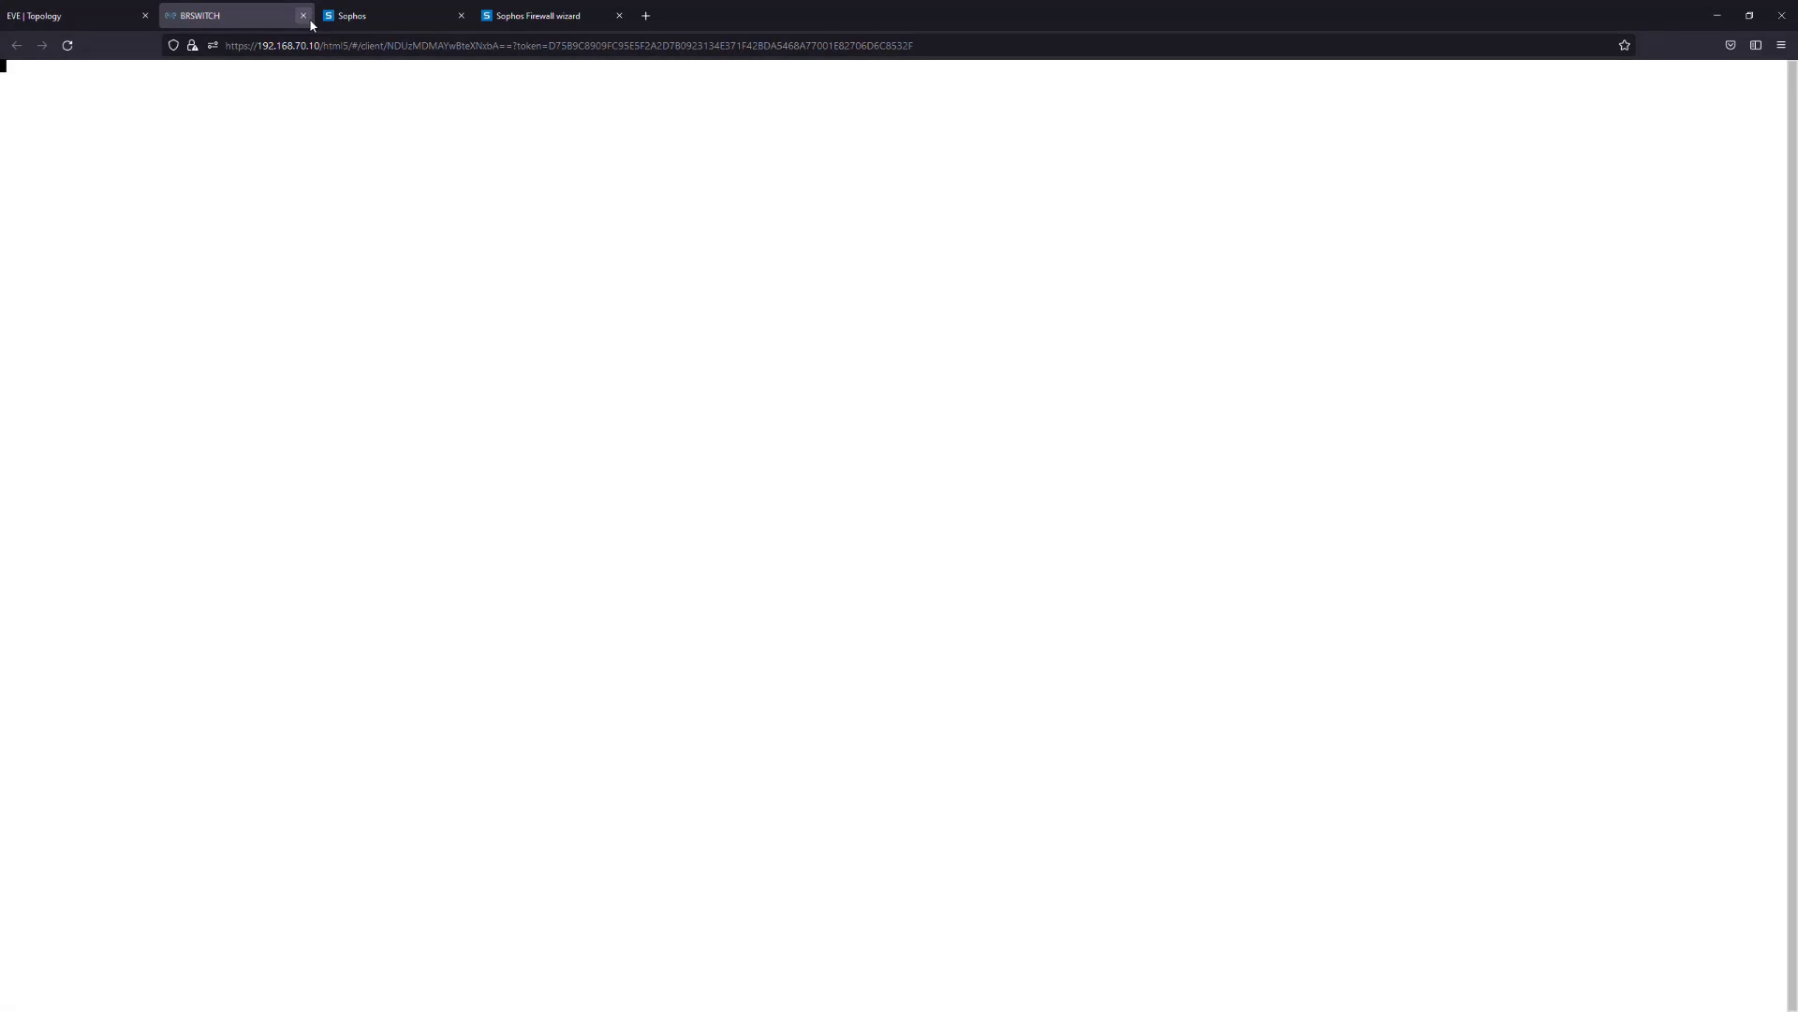
click(302, 15)
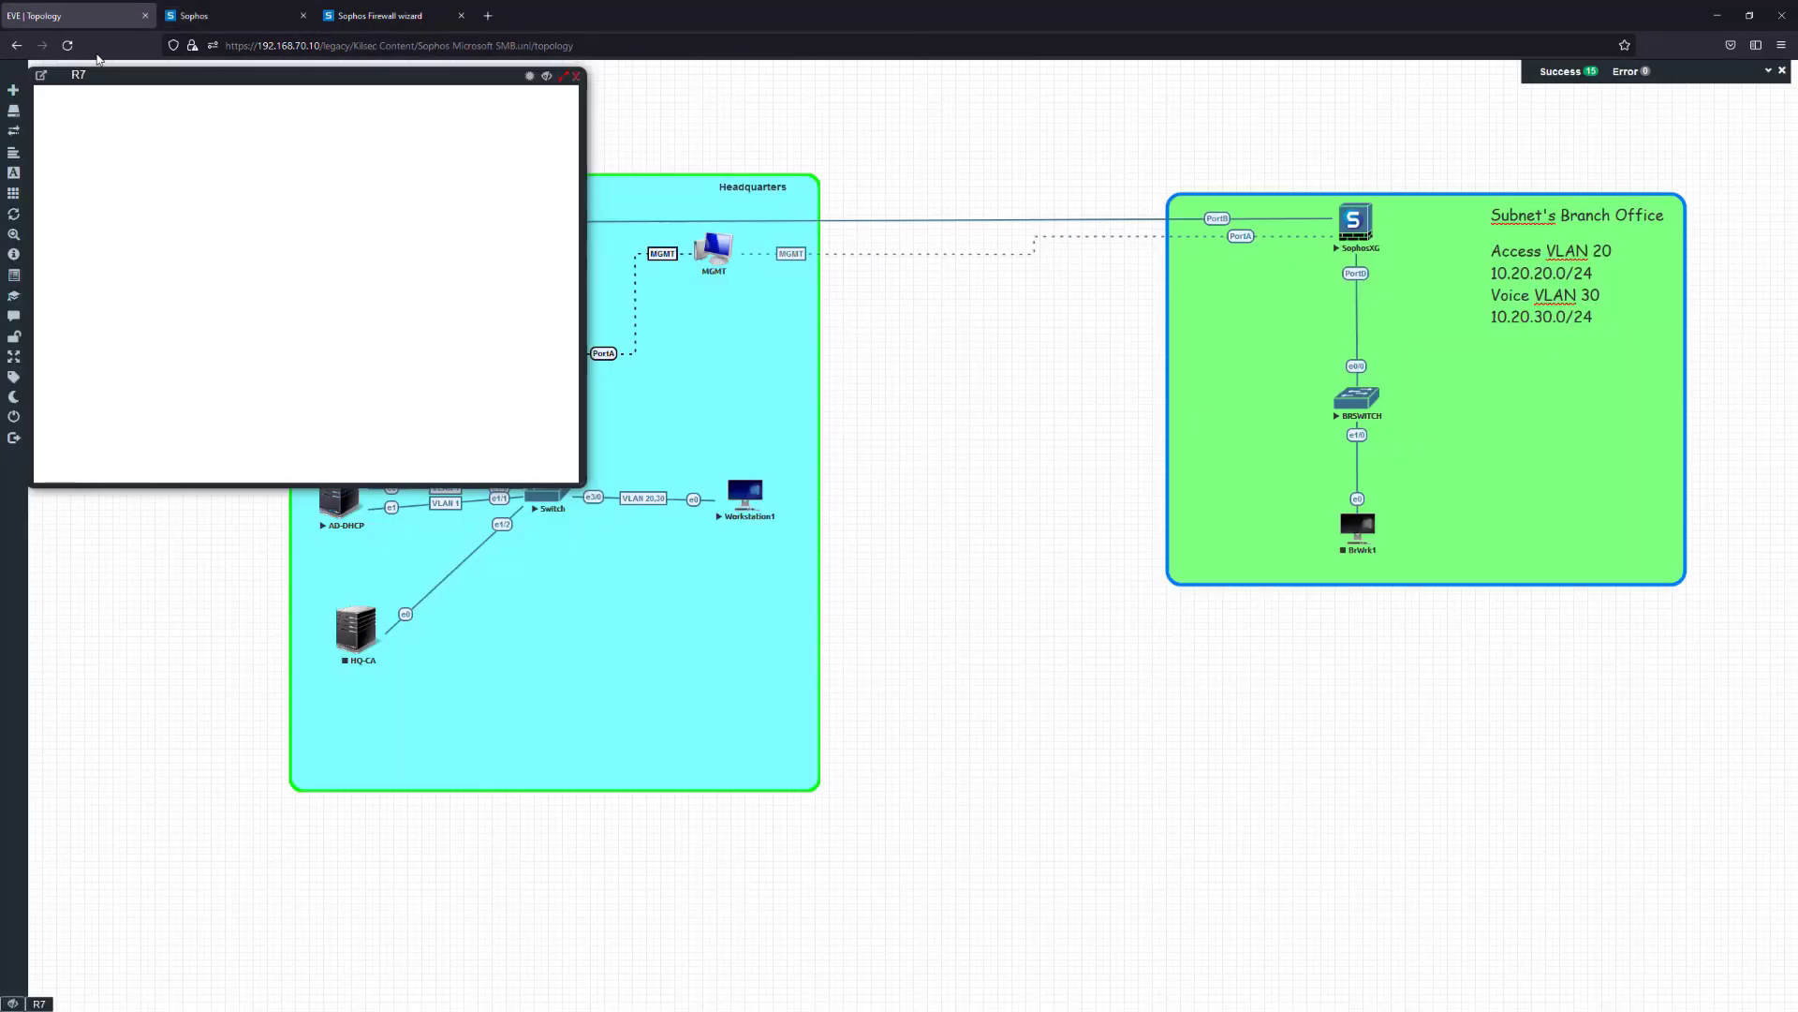
click(575, 76)
click(68, 45)
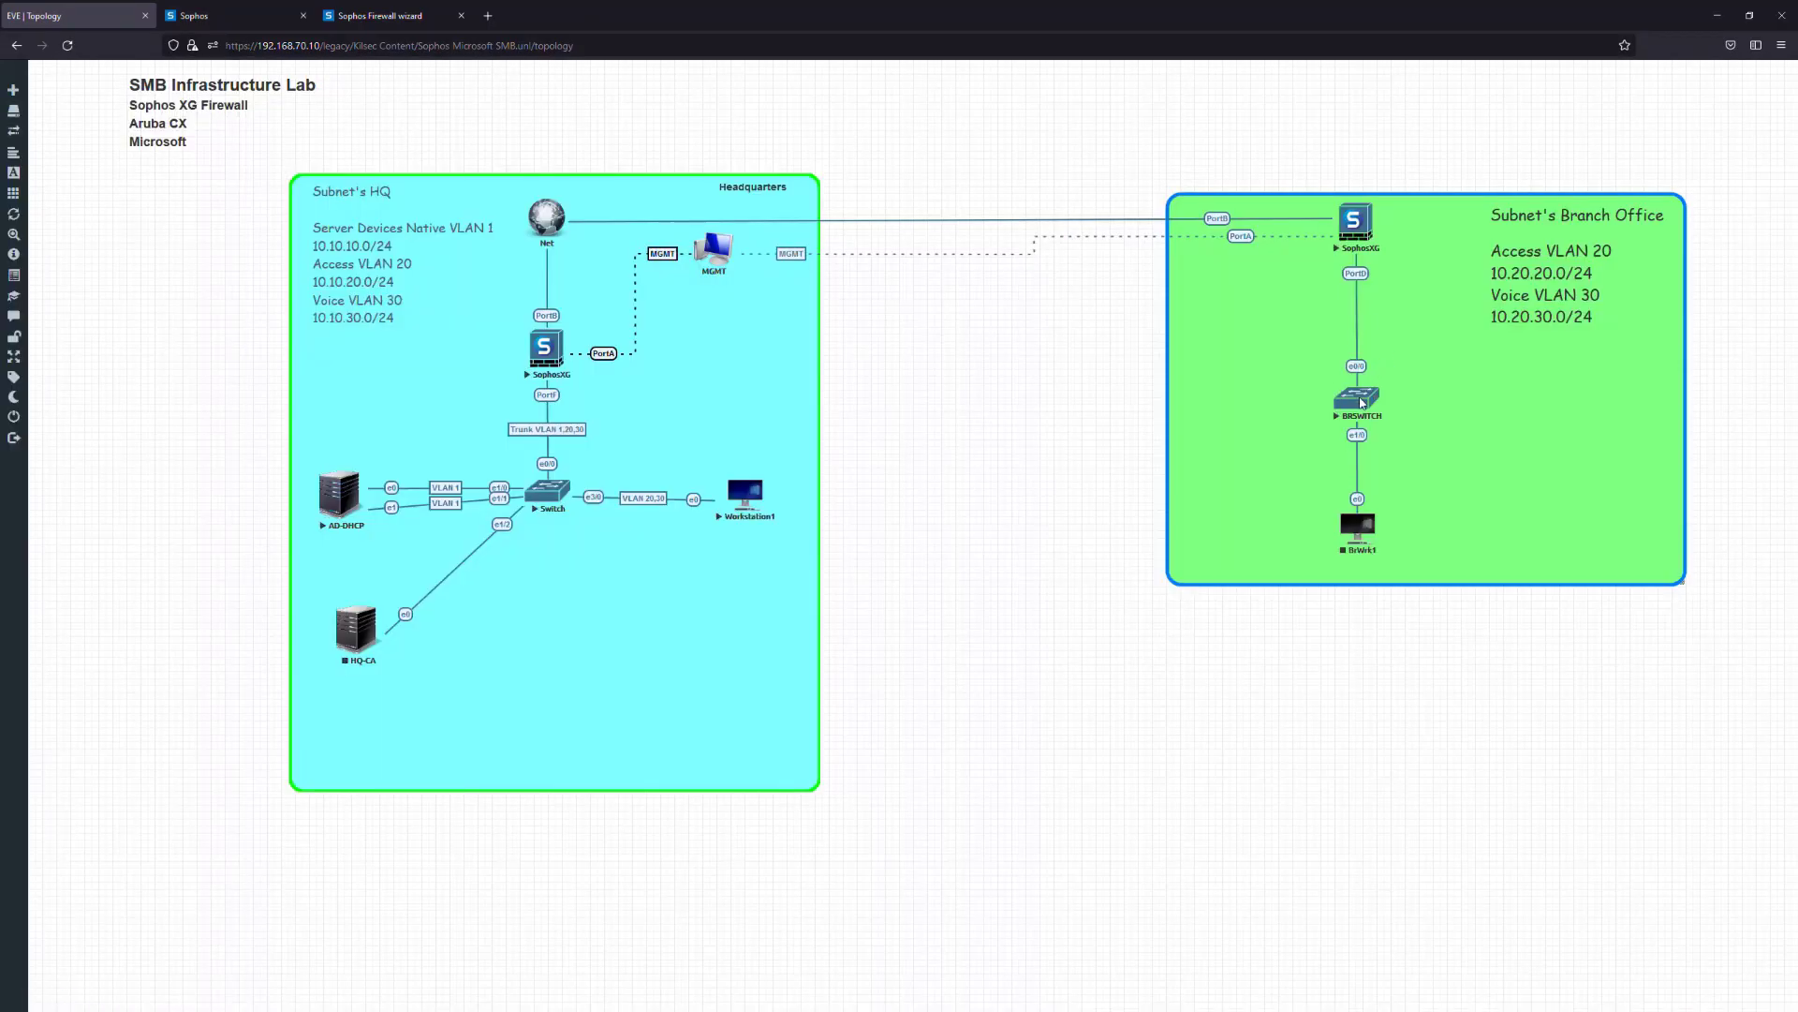
click(1358, 398)
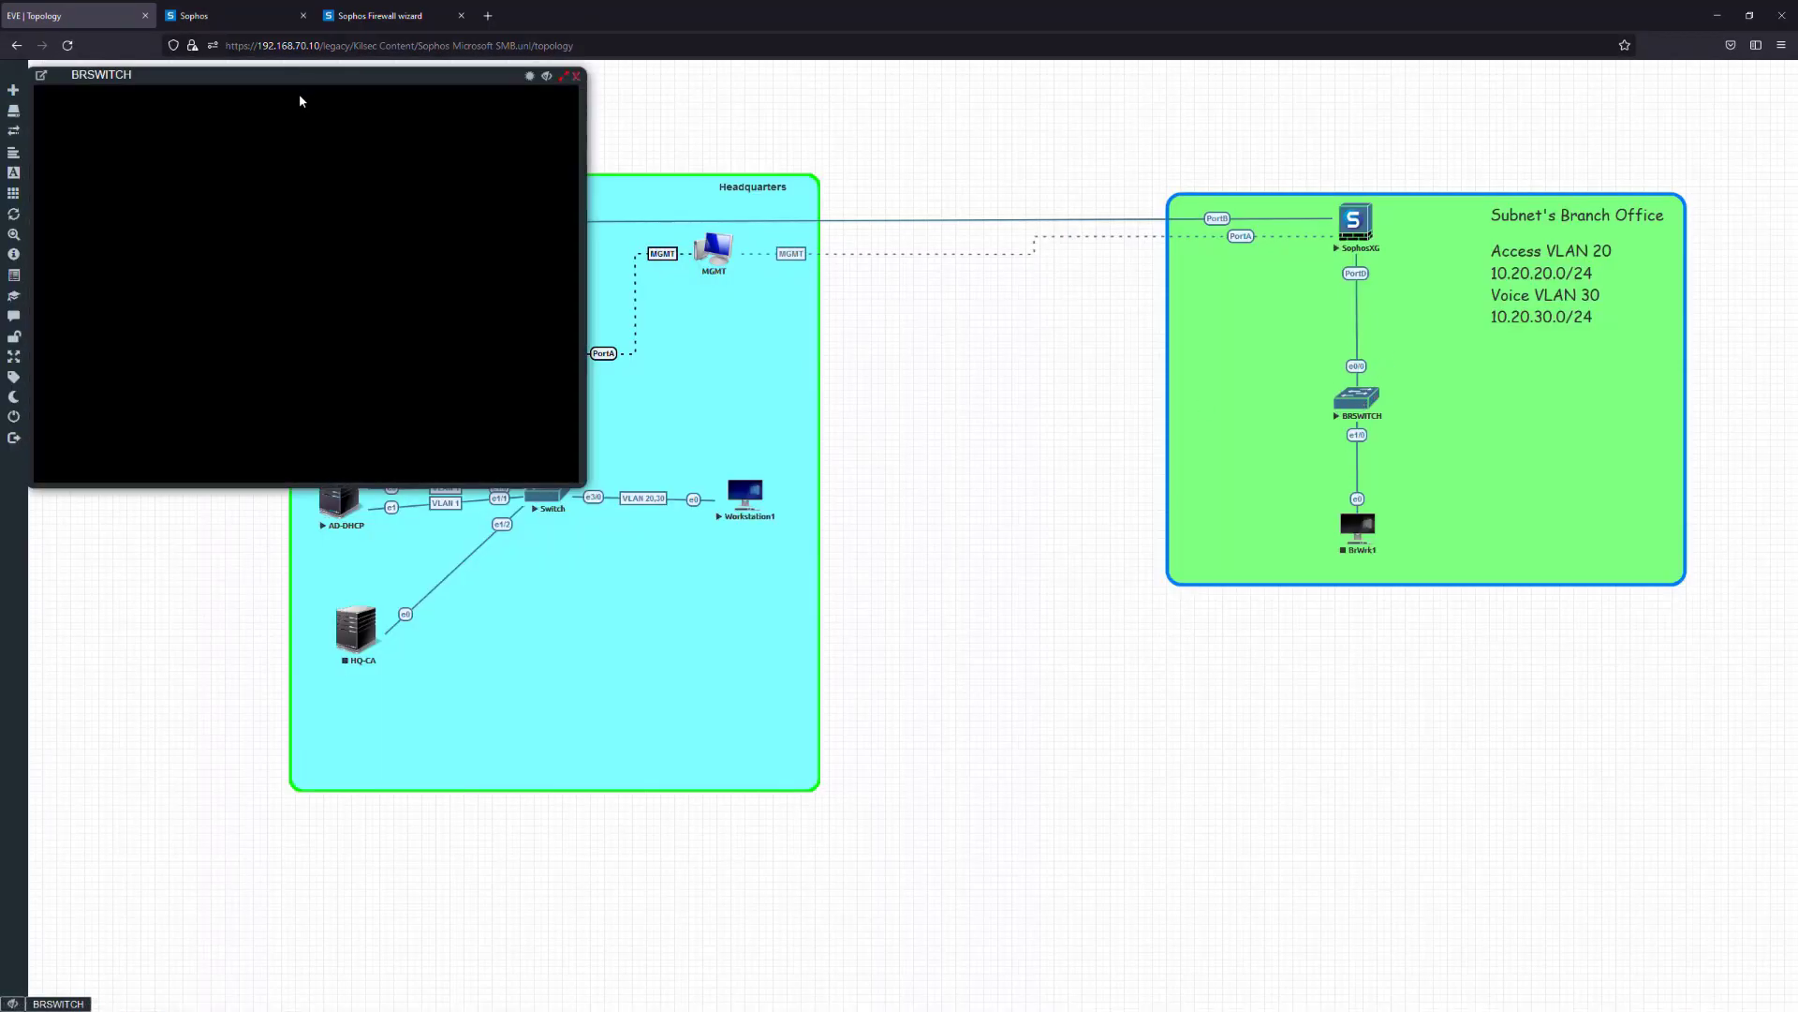
Enlarge the console, enter global configuration mode, and set the switch hostname to BRSWITCH
drag(581, 485, 1262, 847)
drag(567, 81, 846, 133)
drag(816, 330, 816, 324)
key(Return)
key(Return)
text(en)
key(Return)
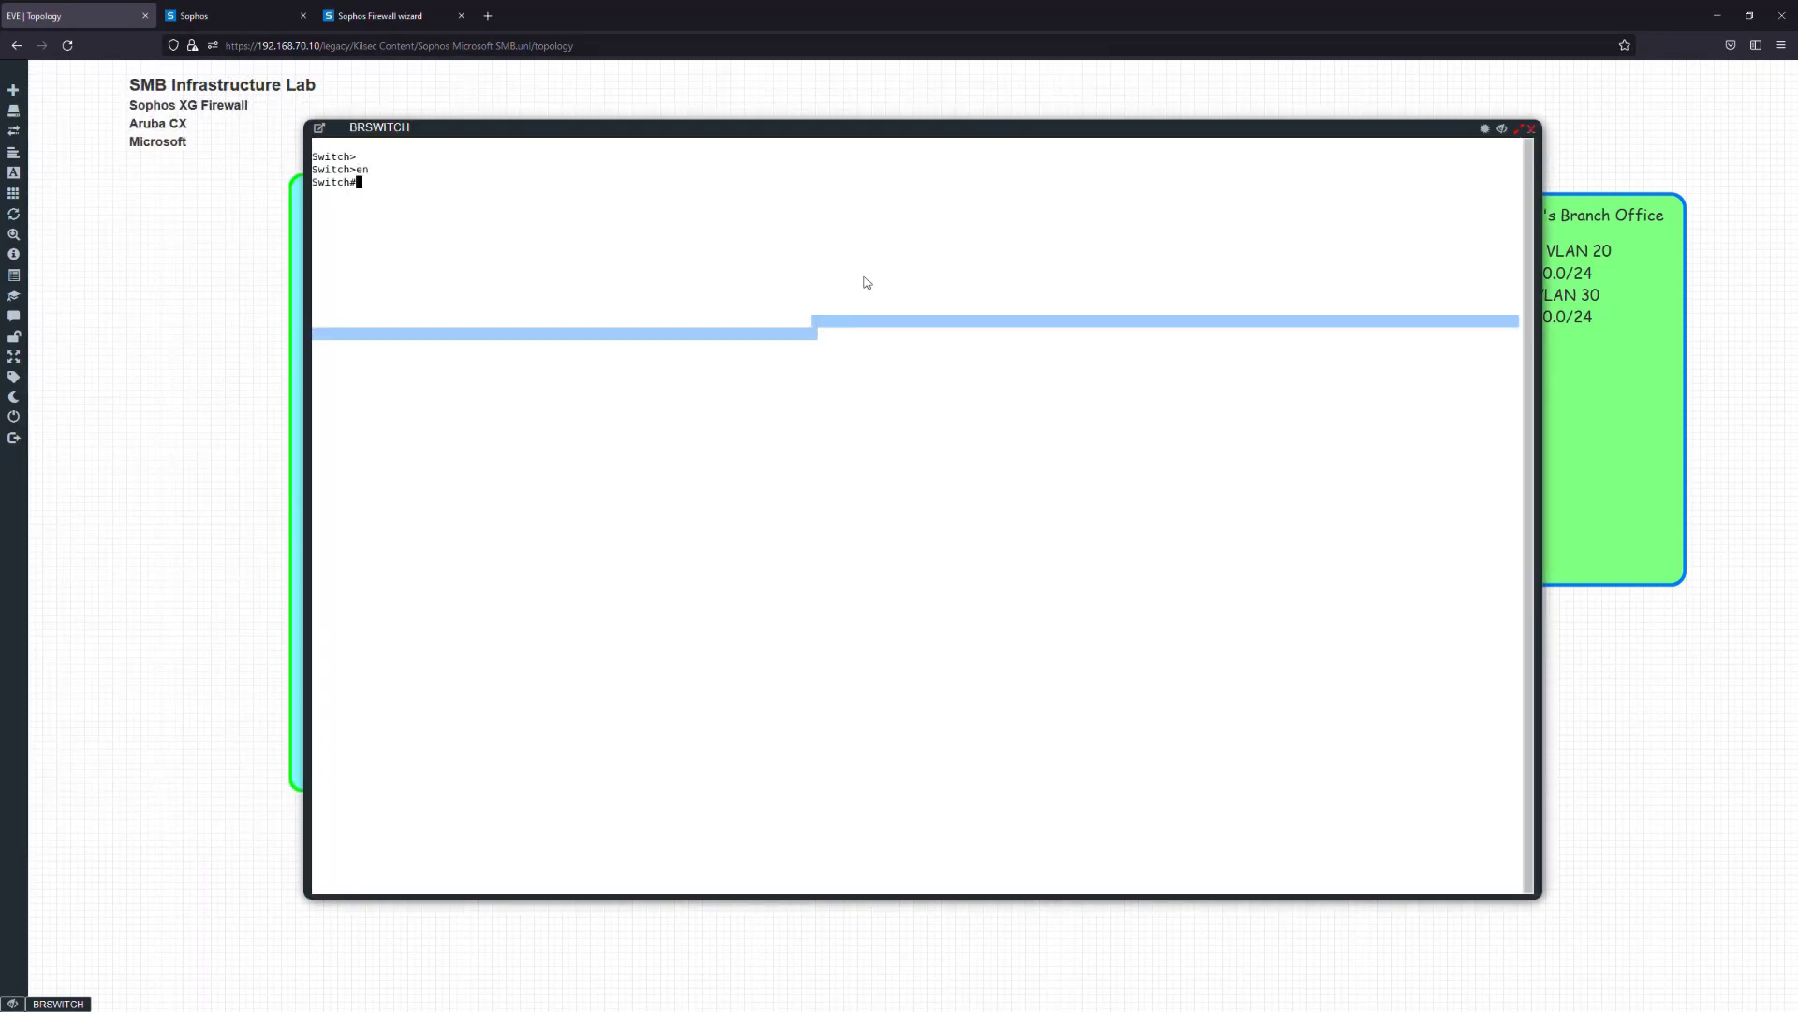
text(conf t)
key(Return)
text(hos)
key(Tab)
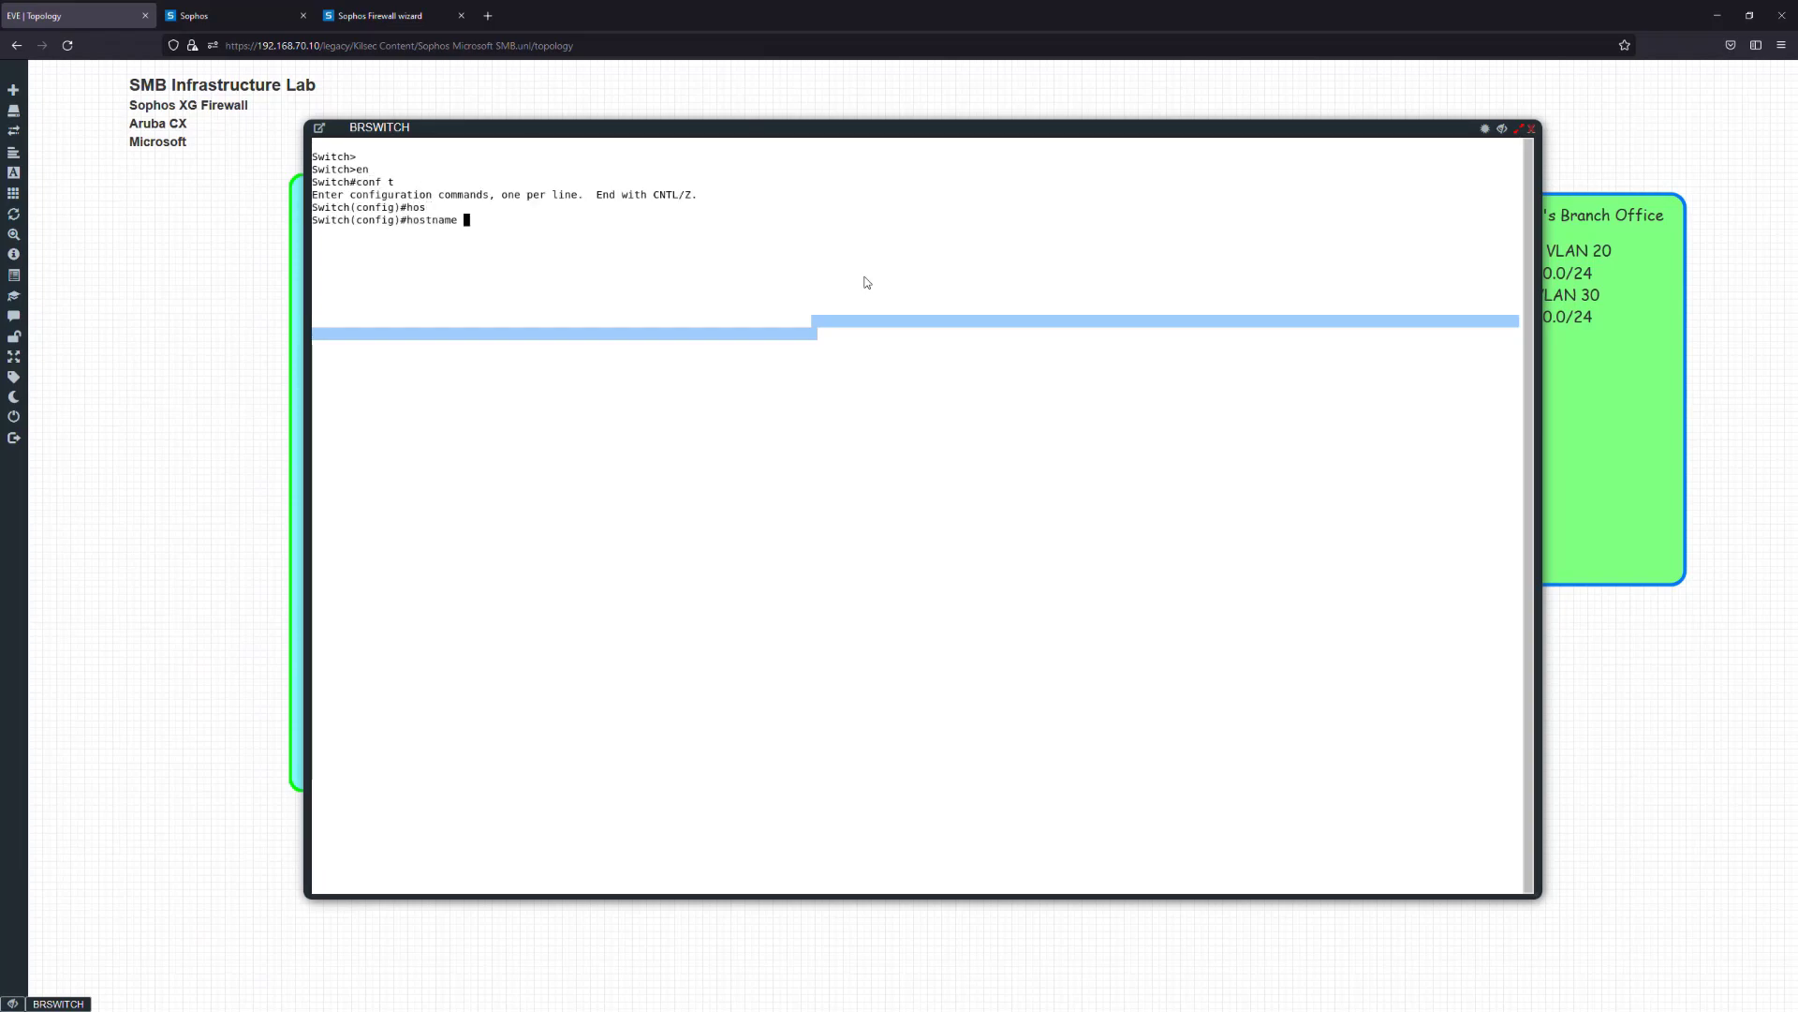
text(BRSWITCH)
key(Return)
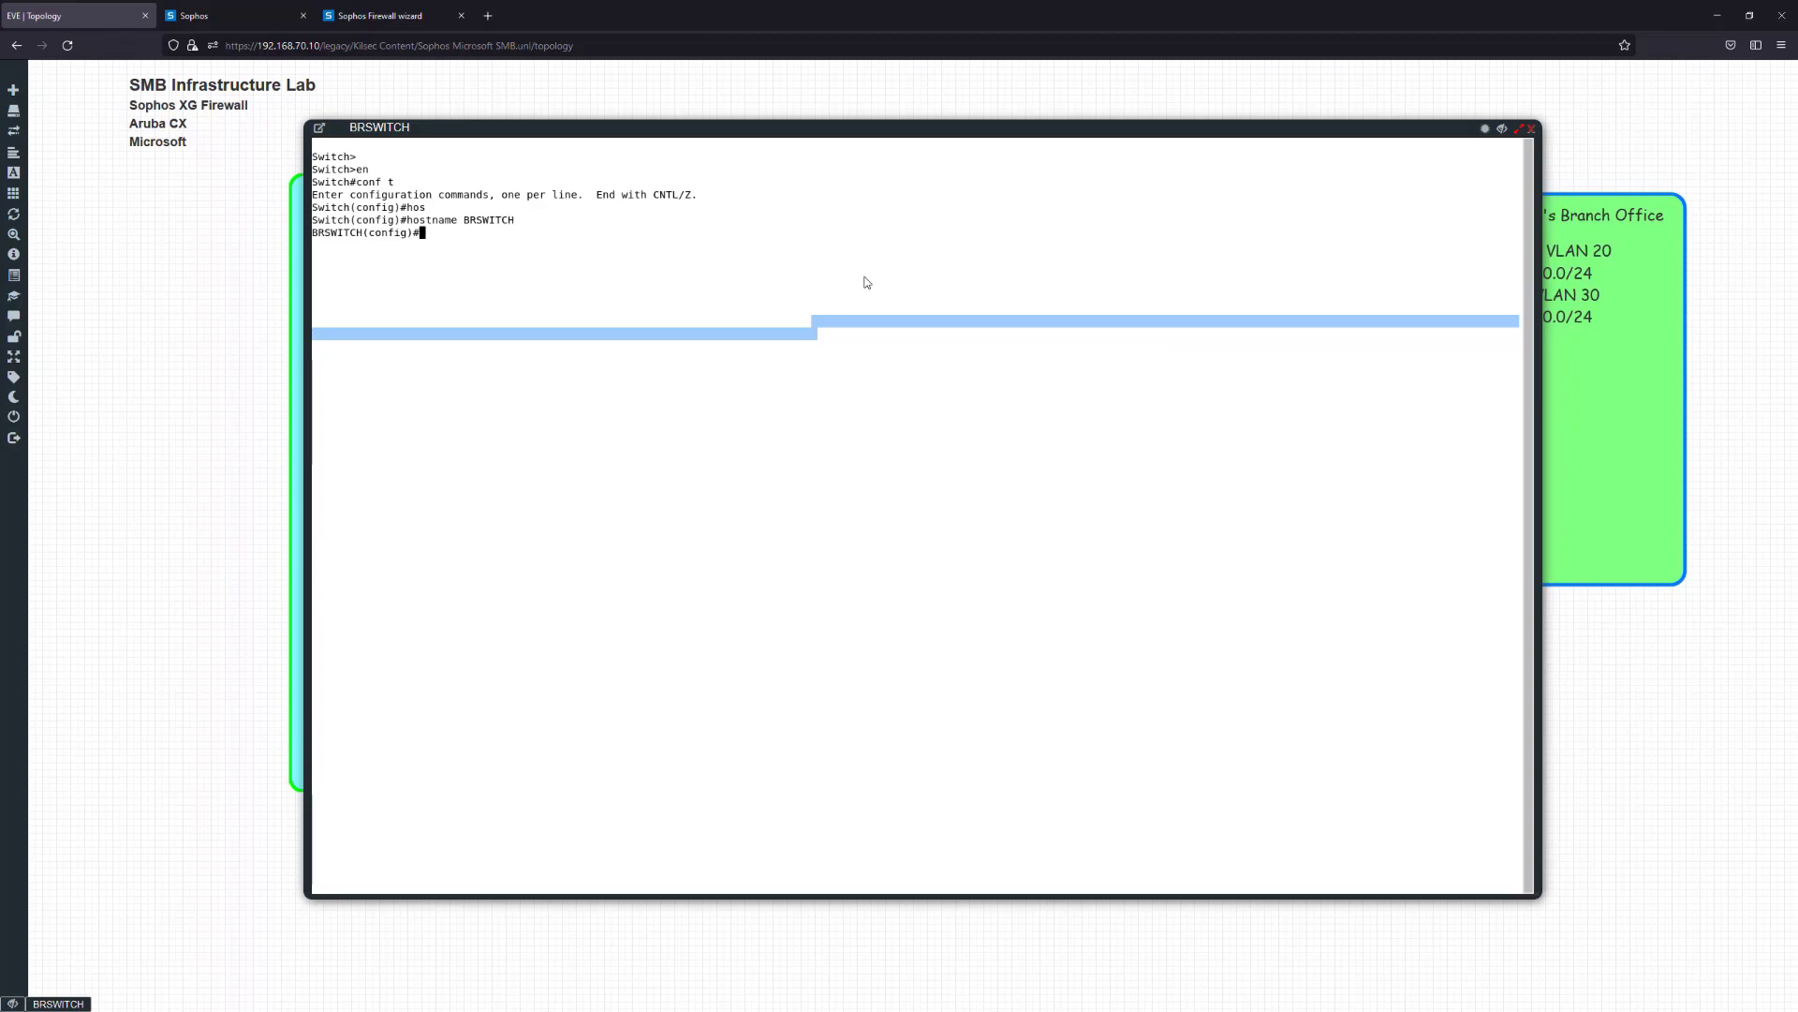
Create VLAN 10 named access, then delete it with 'no vlan 10'
text(vlan 10)
key(Return)
text(name acc)
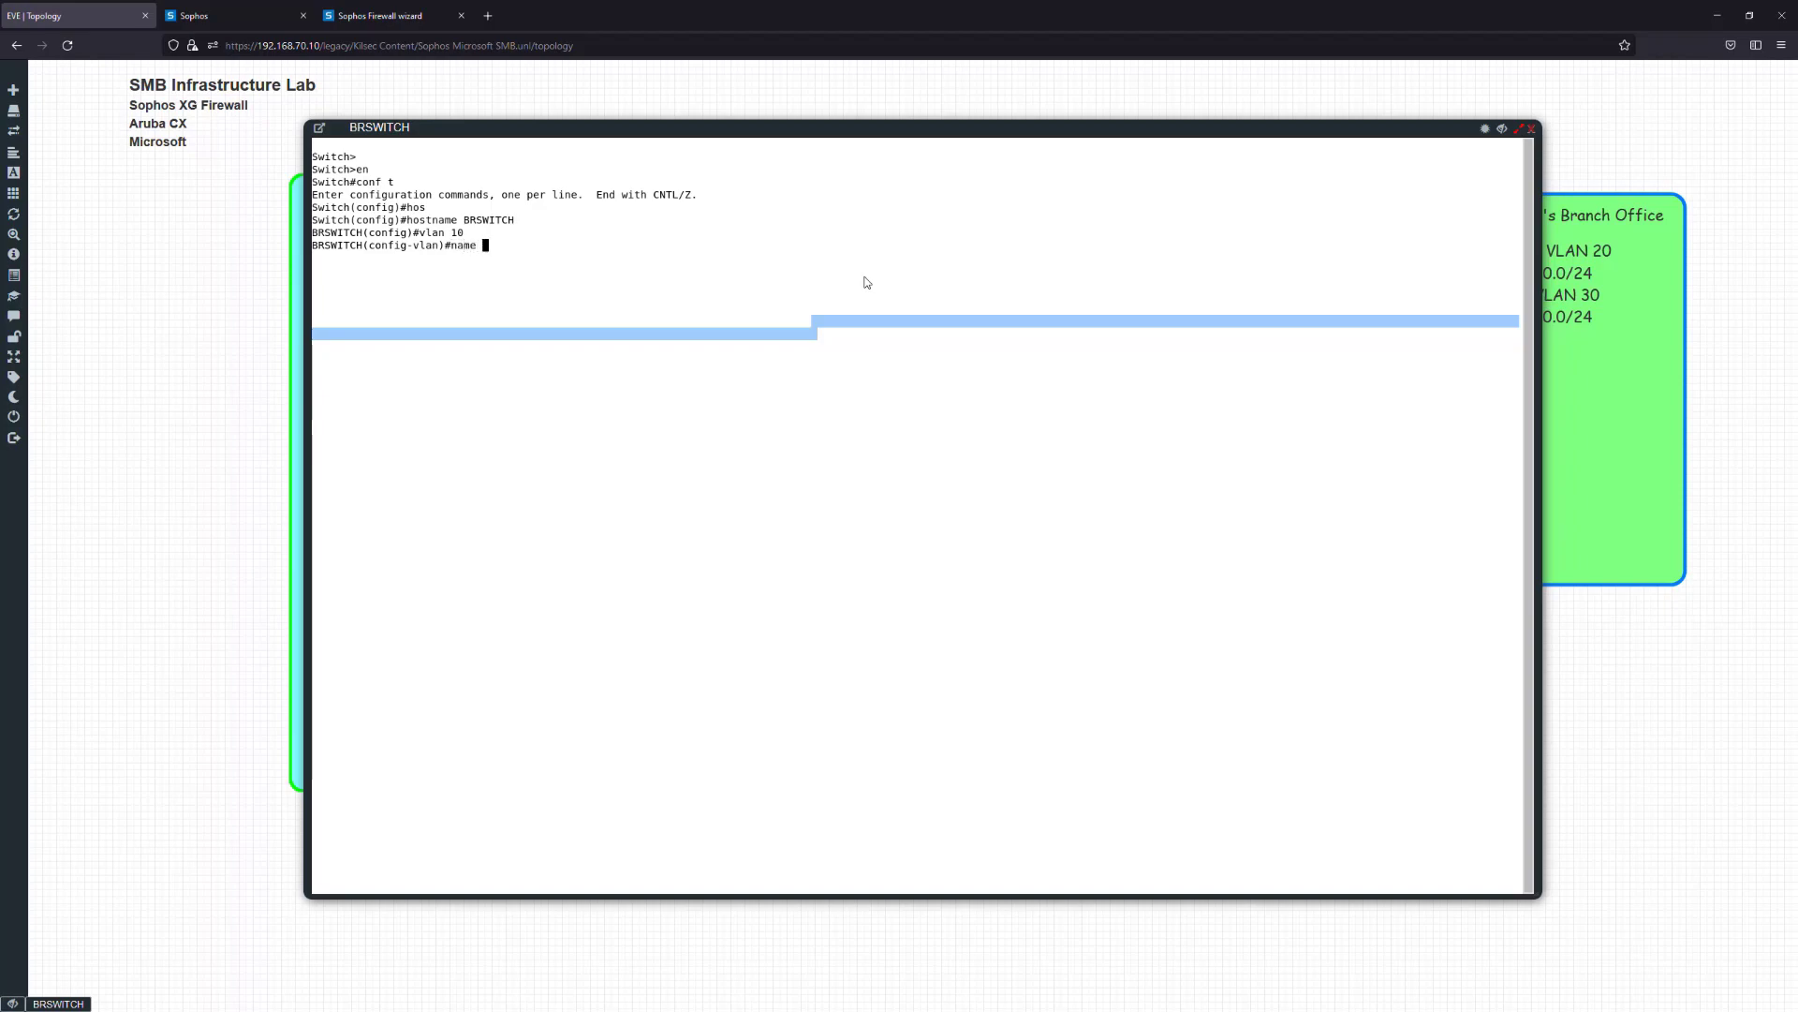
key(Return)
key(Up)
text(ess)
key(Return)
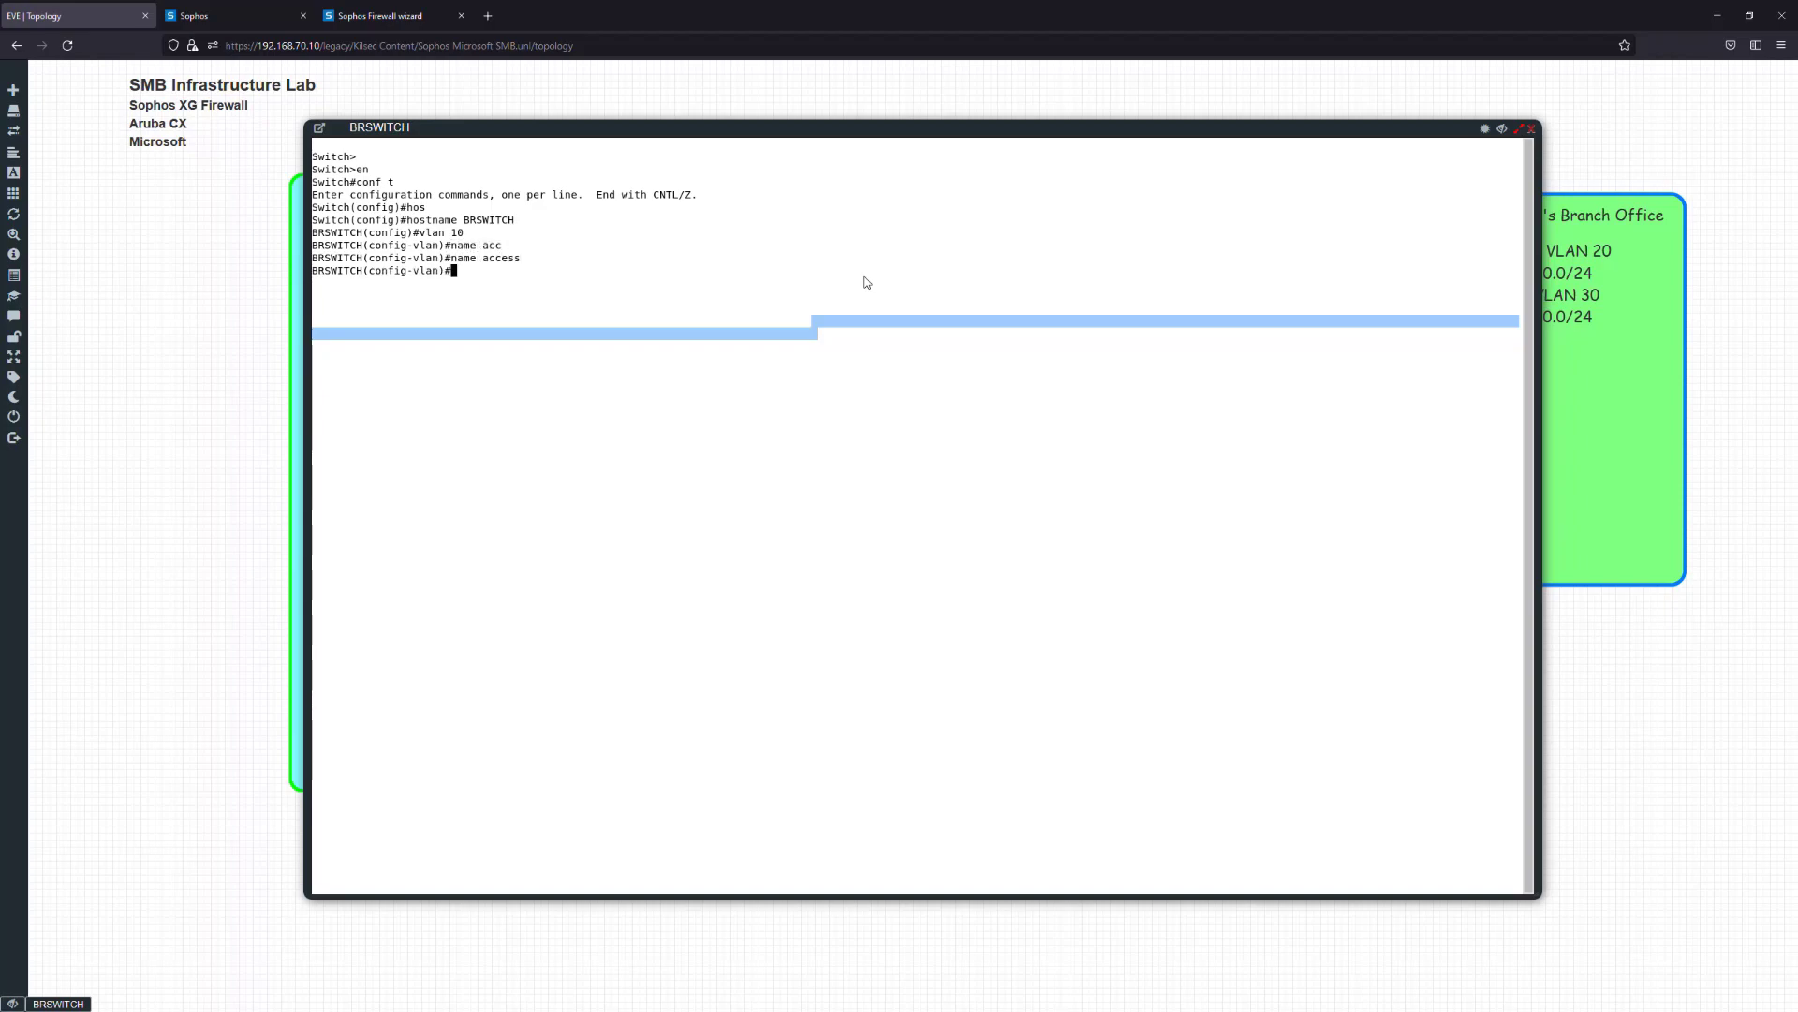
text(vlan)
key(BackSpace)
key(BackSpace)
key(BackSpace)
key(BackSpace)
text(no vlan 10)
key(Return)
Create VLAN 20 named Access and VLAN 30 named Voice
text(vlan 20)
key(Return)
text(name)
key(Tab)
text(Access)
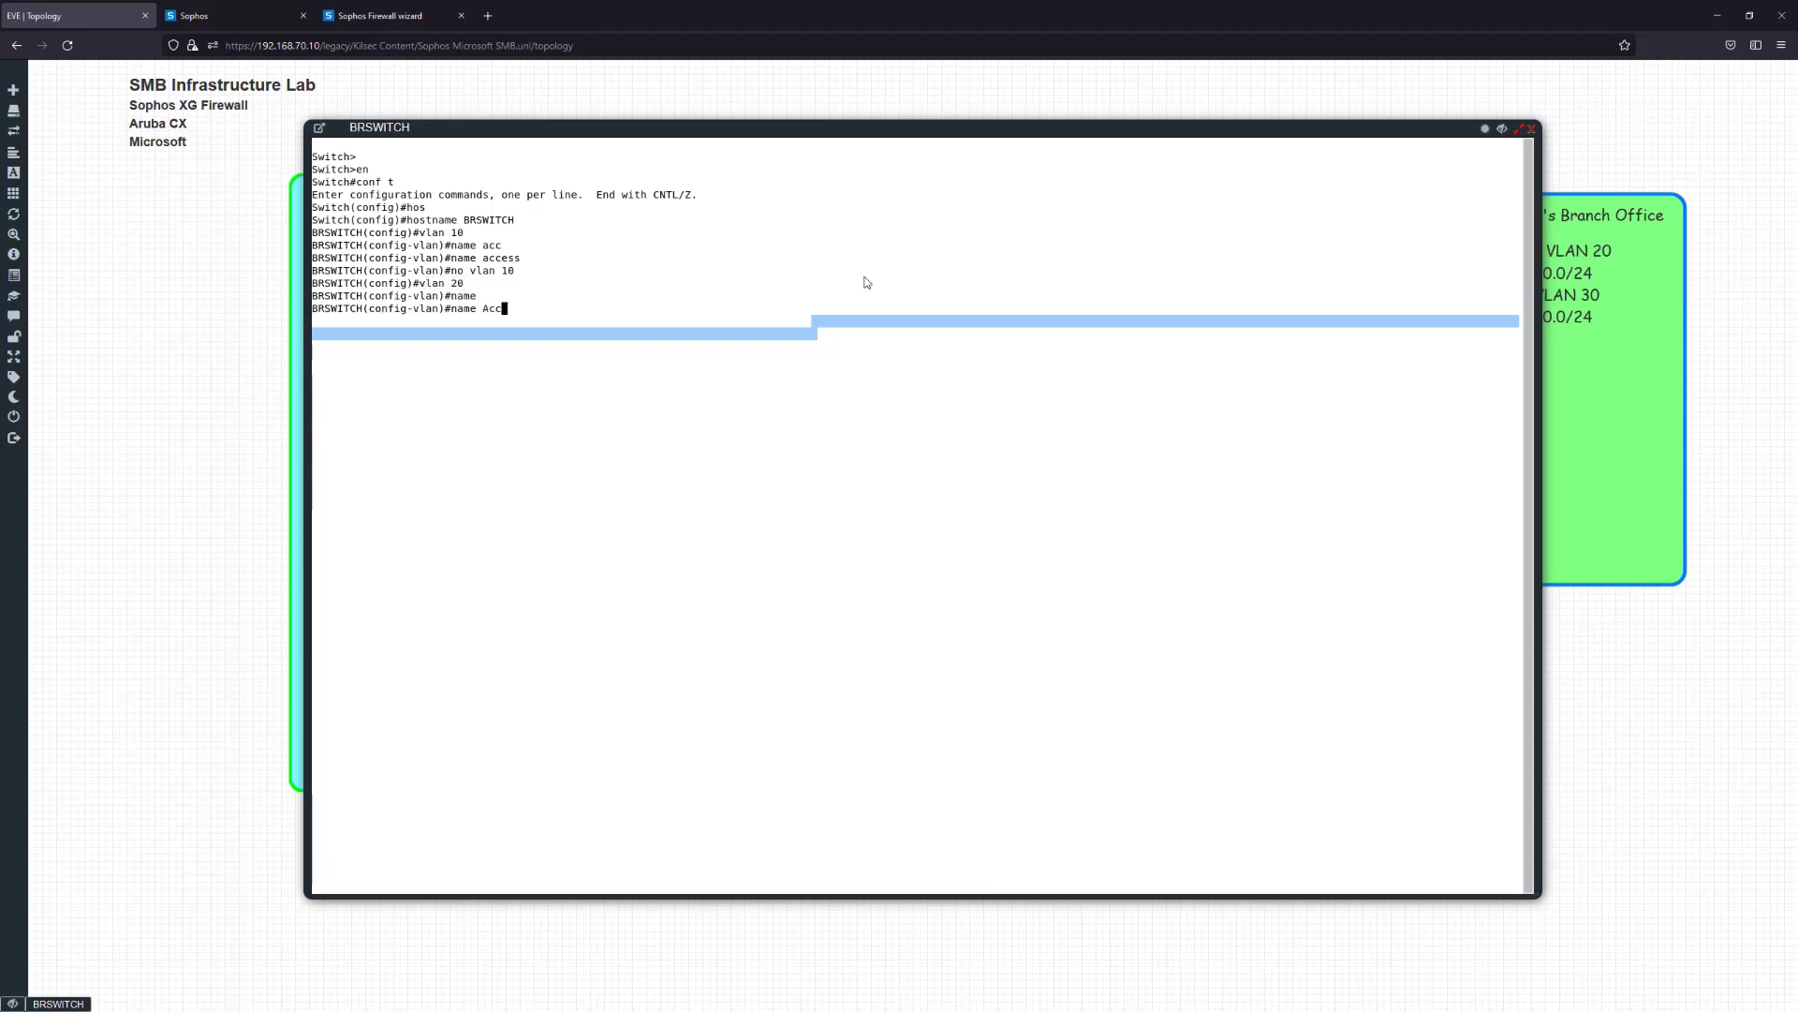
key(Return)
text(vlan 30)
key(Return)
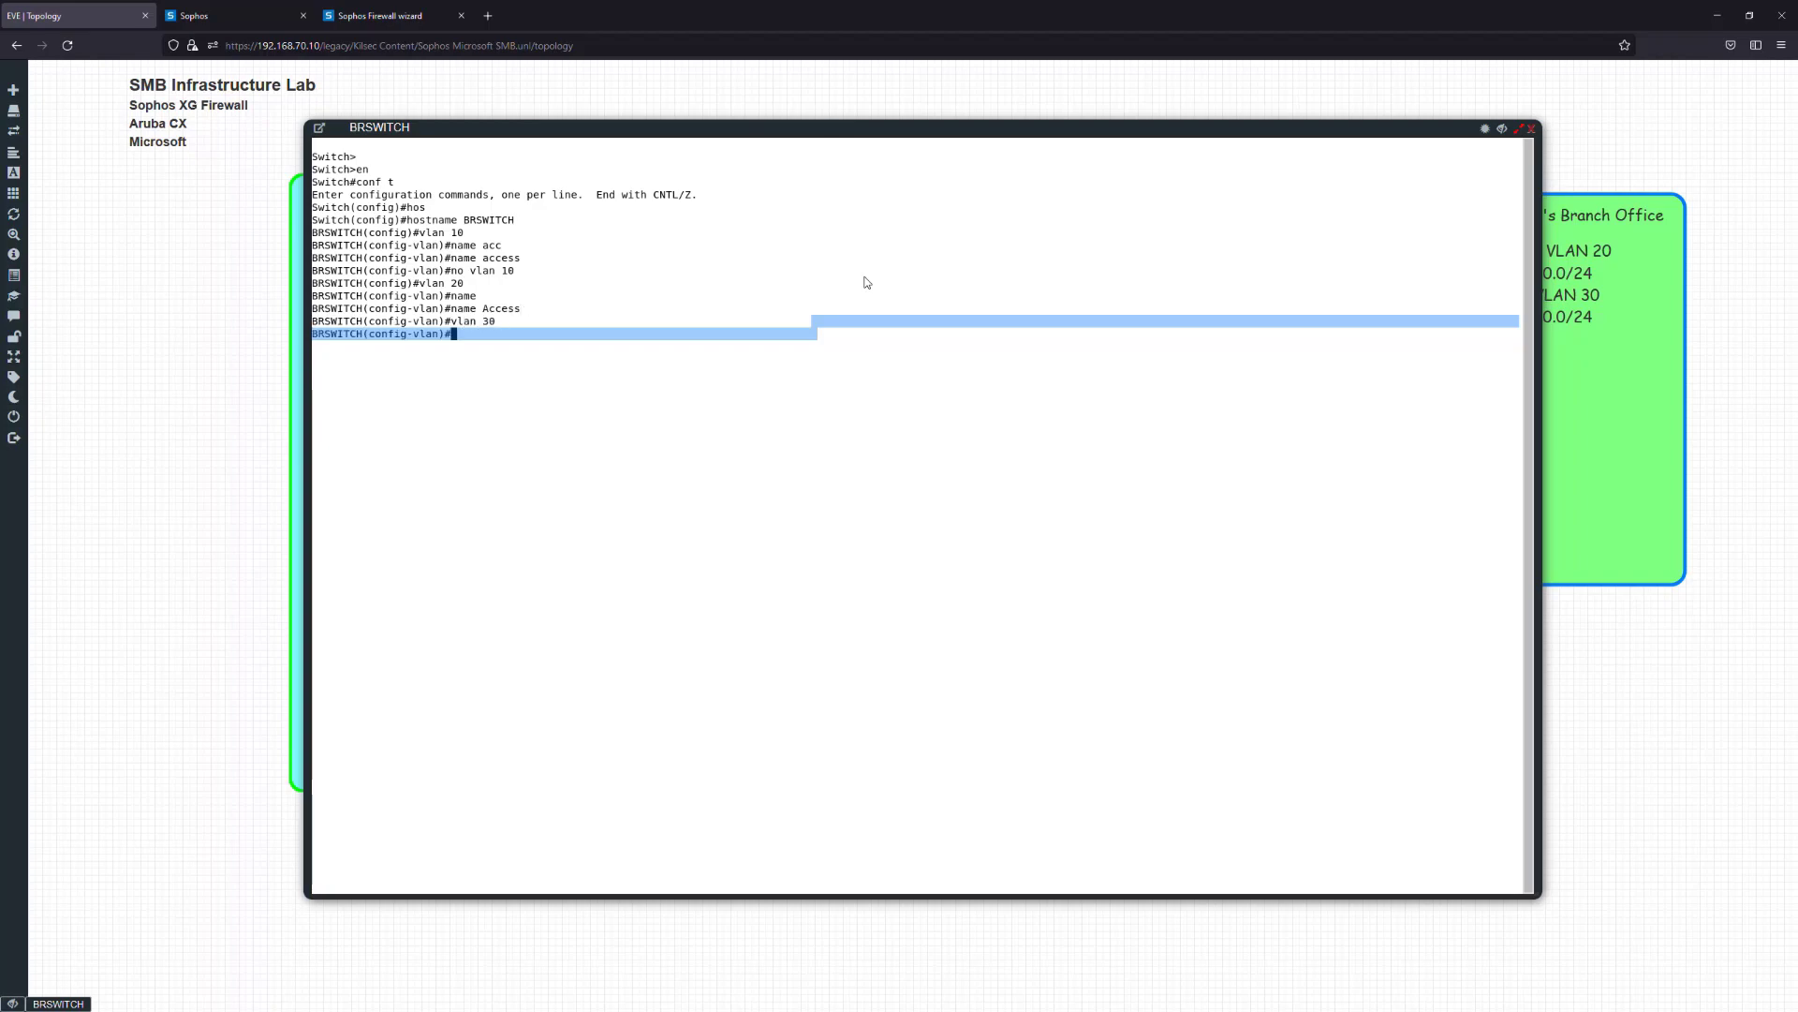
text(Name)
key(BackSpace)
key(BackSpace)
key(BackSpace)
key(BackSpace)
key(BackSpace)
text(name Voice)
key(Return)
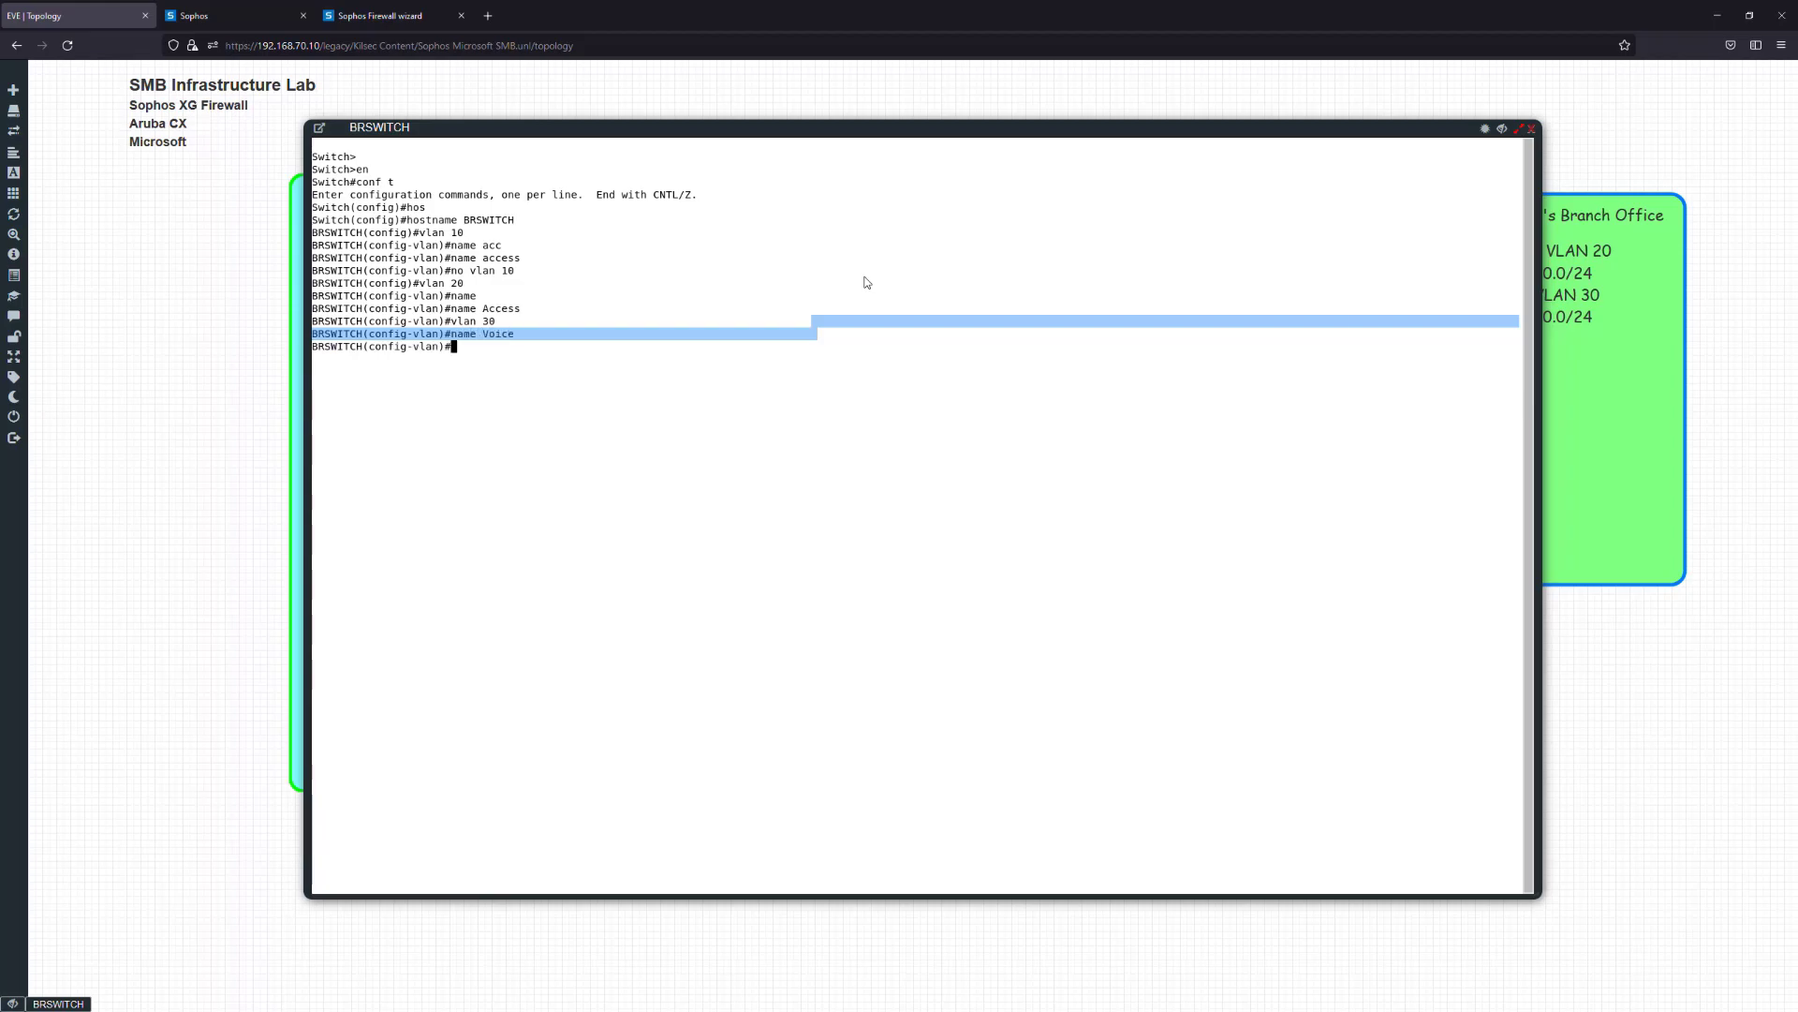
Exit VLAN configuration and try 'sh run', then enter 'do sh run' instead
text(en)
key(BackSpace)
key(BackSpace)
text(xit)
key(Return)
text(sh run)
key(Return)
key(Return)
text(do sh r)
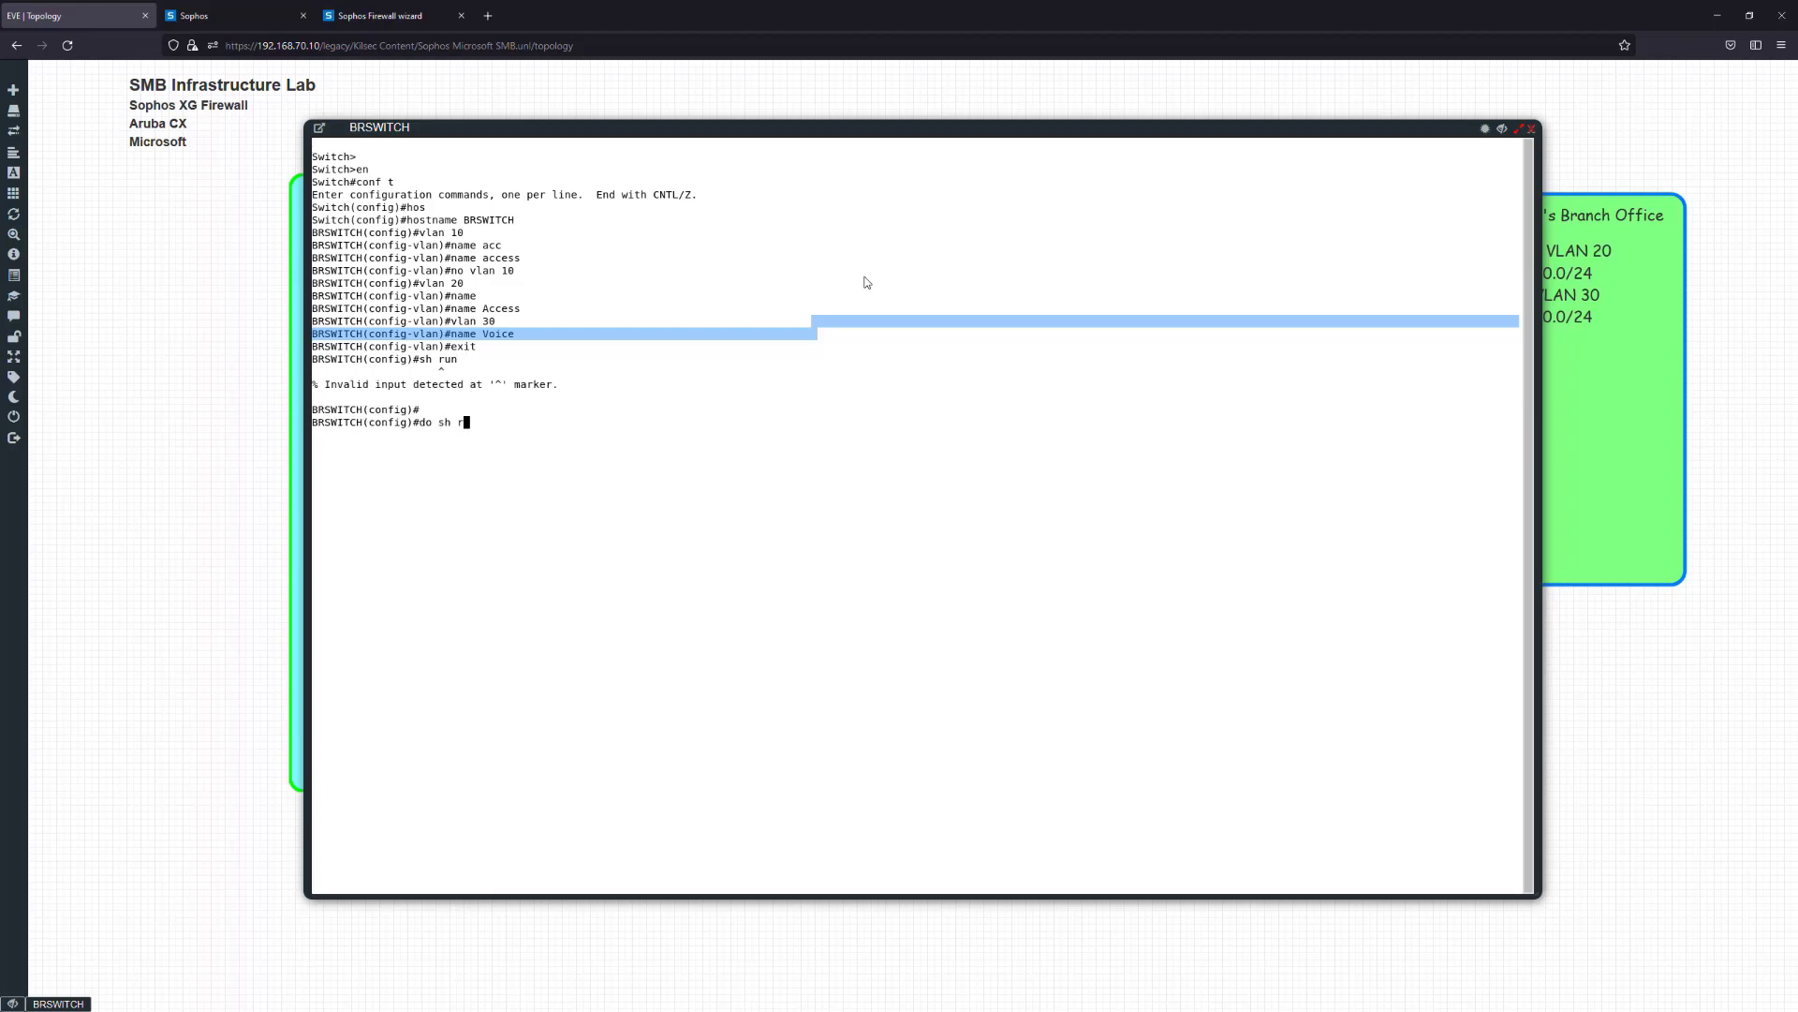
text(un)
Display the full running configuration with 'do sh run', paging to the end
key(Return)
key(space)
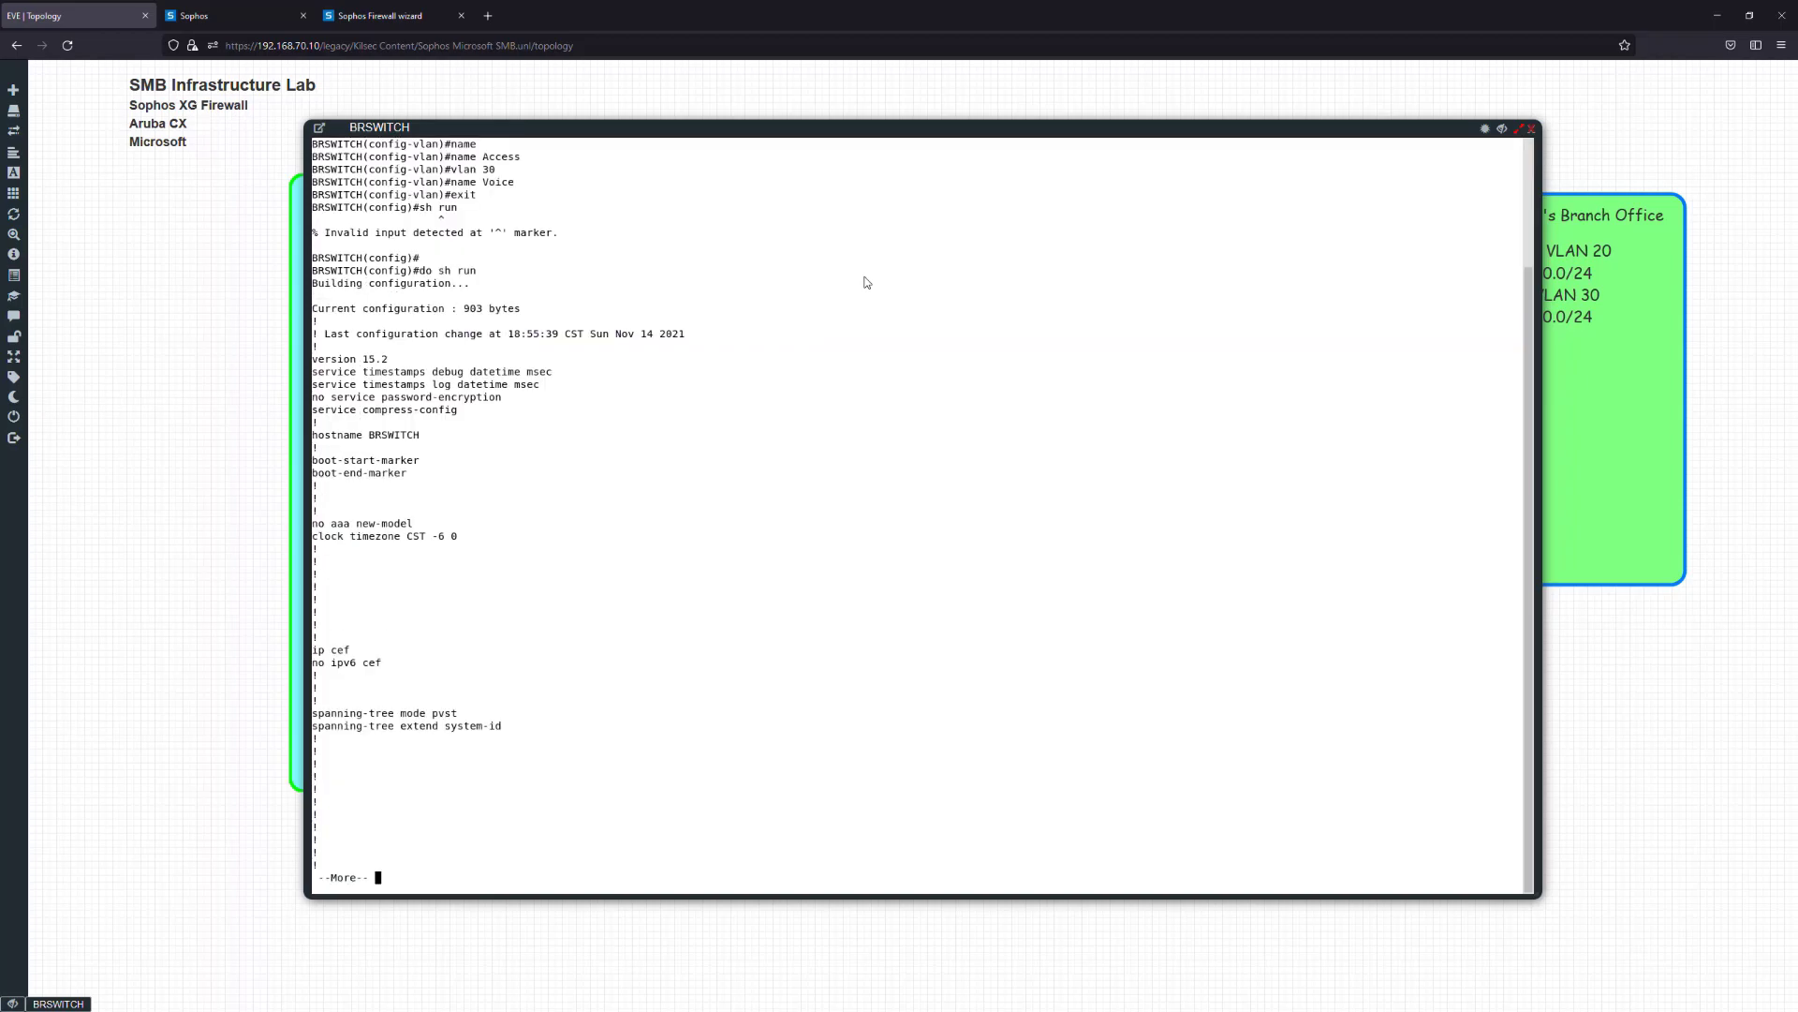
key(space)
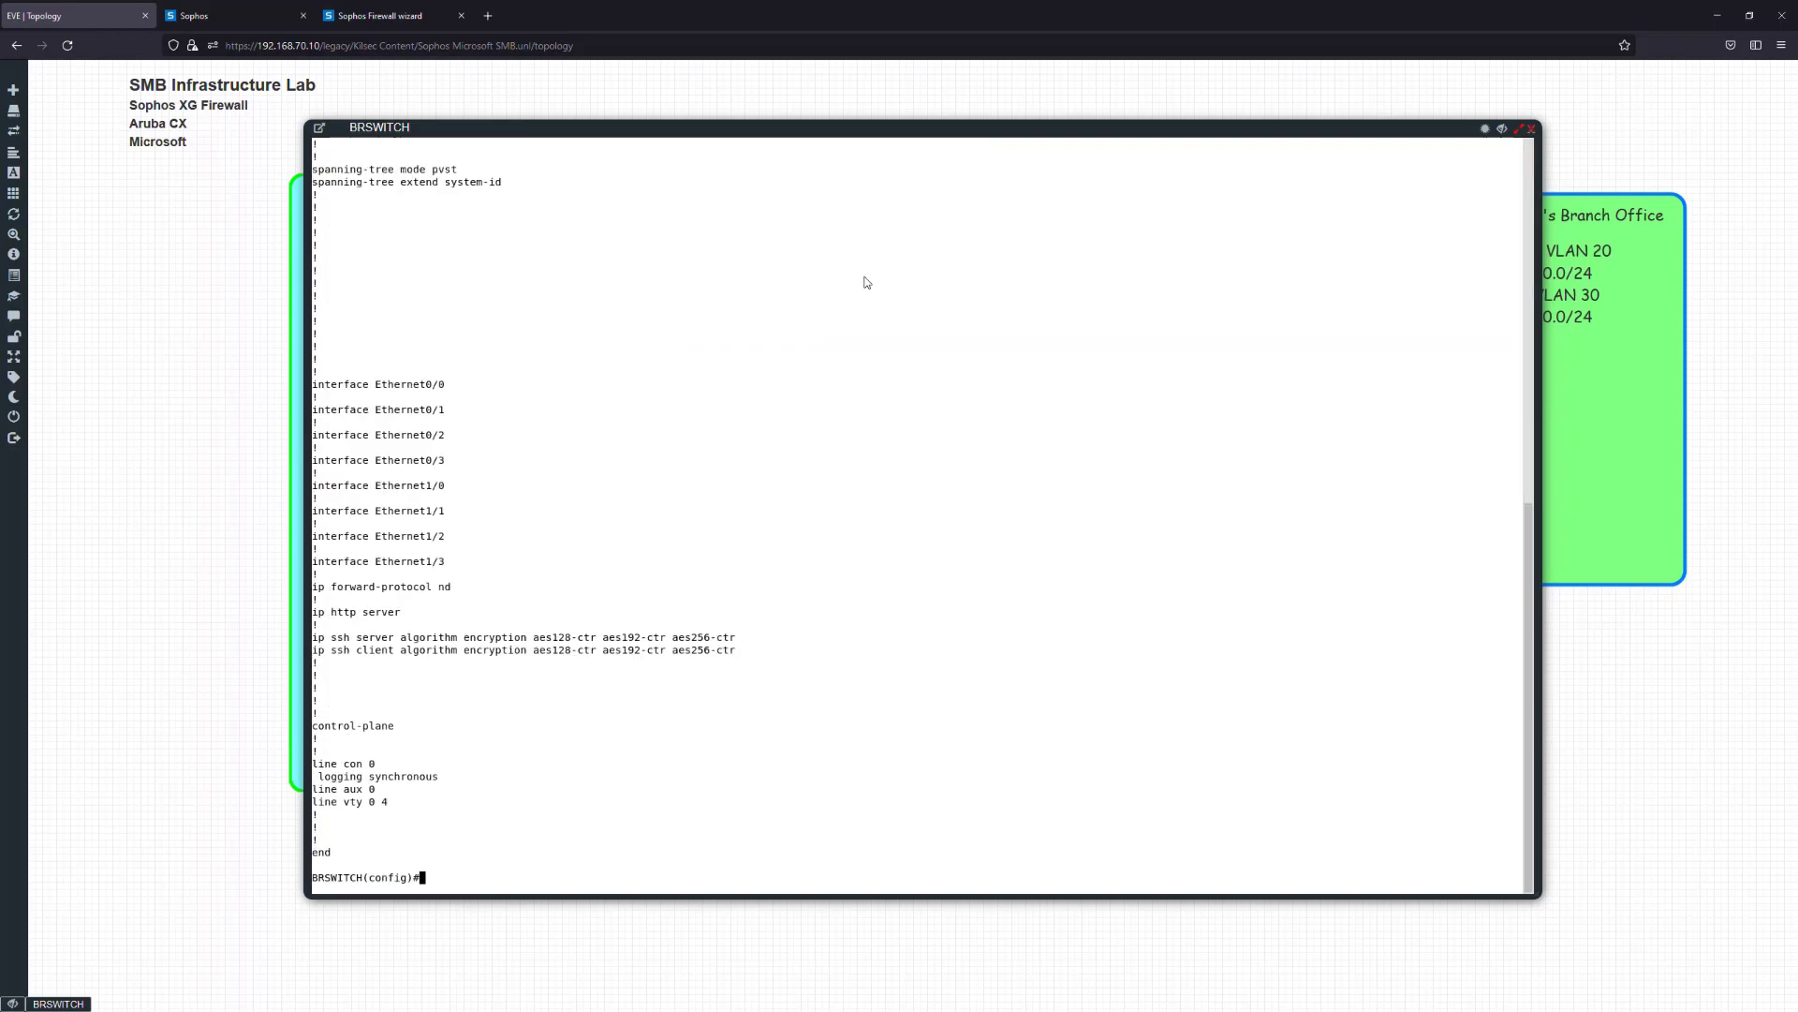
List the VLANs with 'do sh vlan' to confirm VLAN 20 Access and VLAN 30 Voice
text(sh vlan)
key(Return)
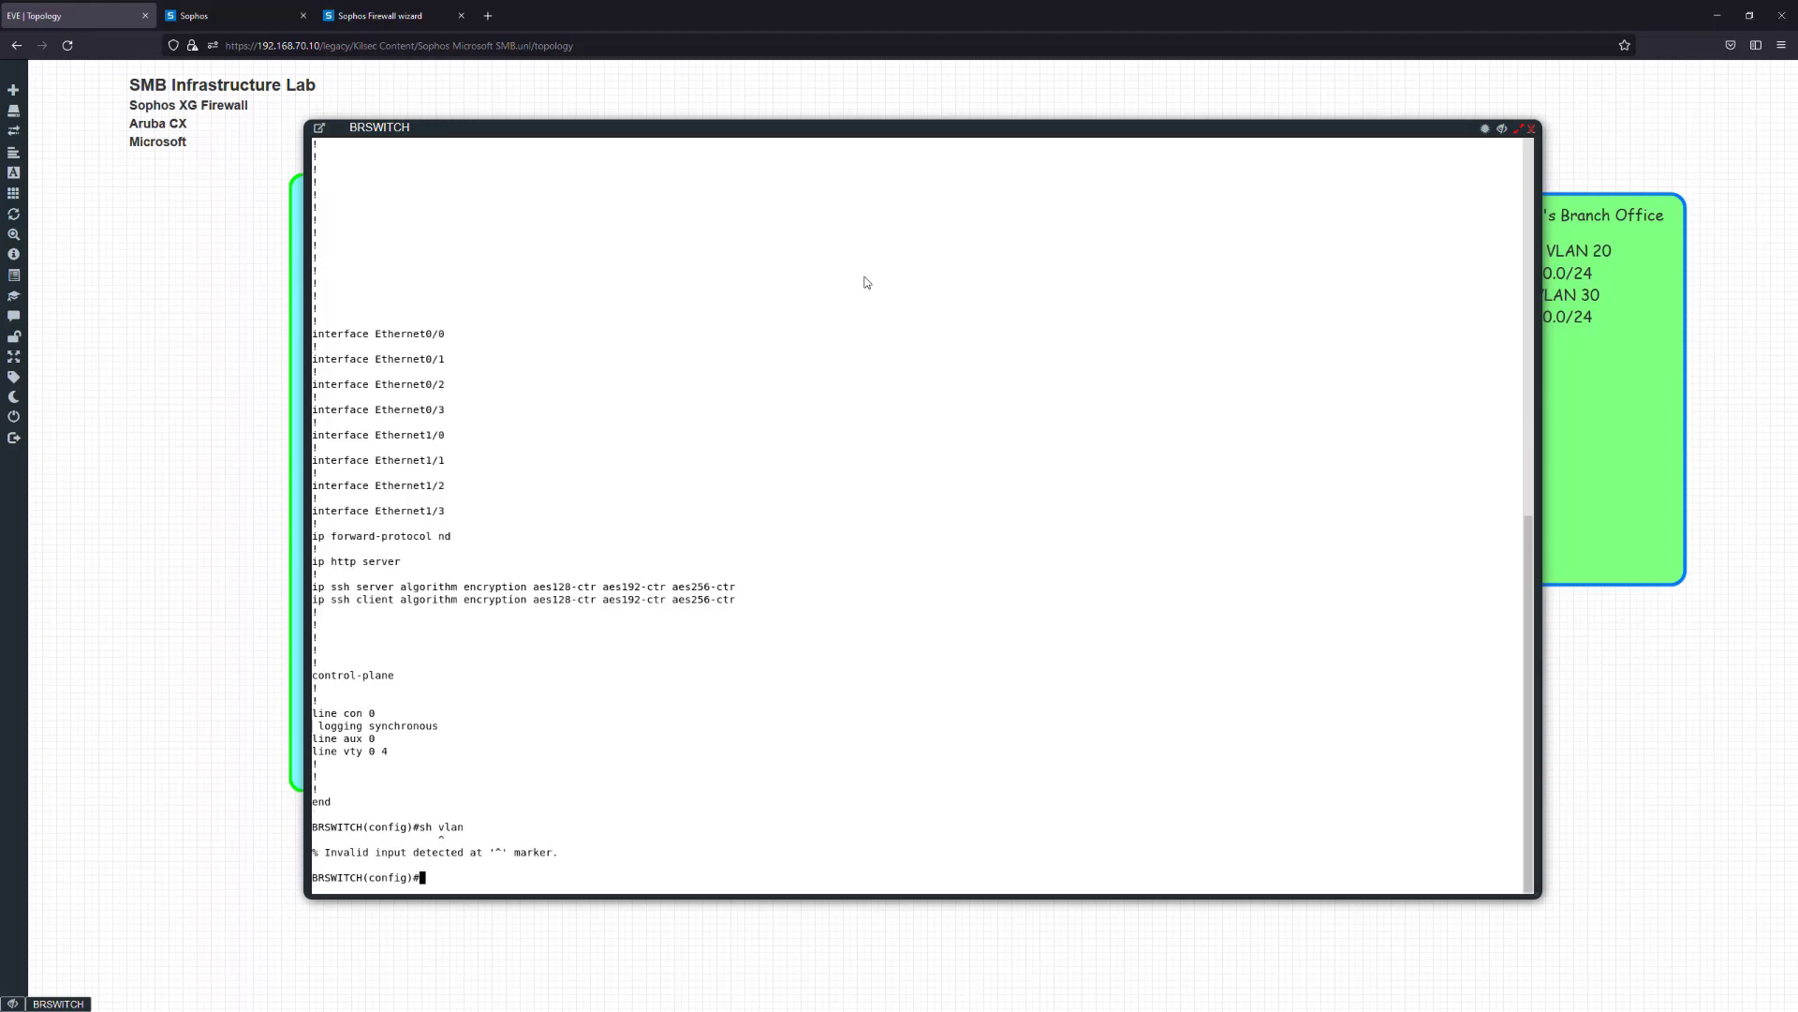
text(do sh vlan)
key(Return)
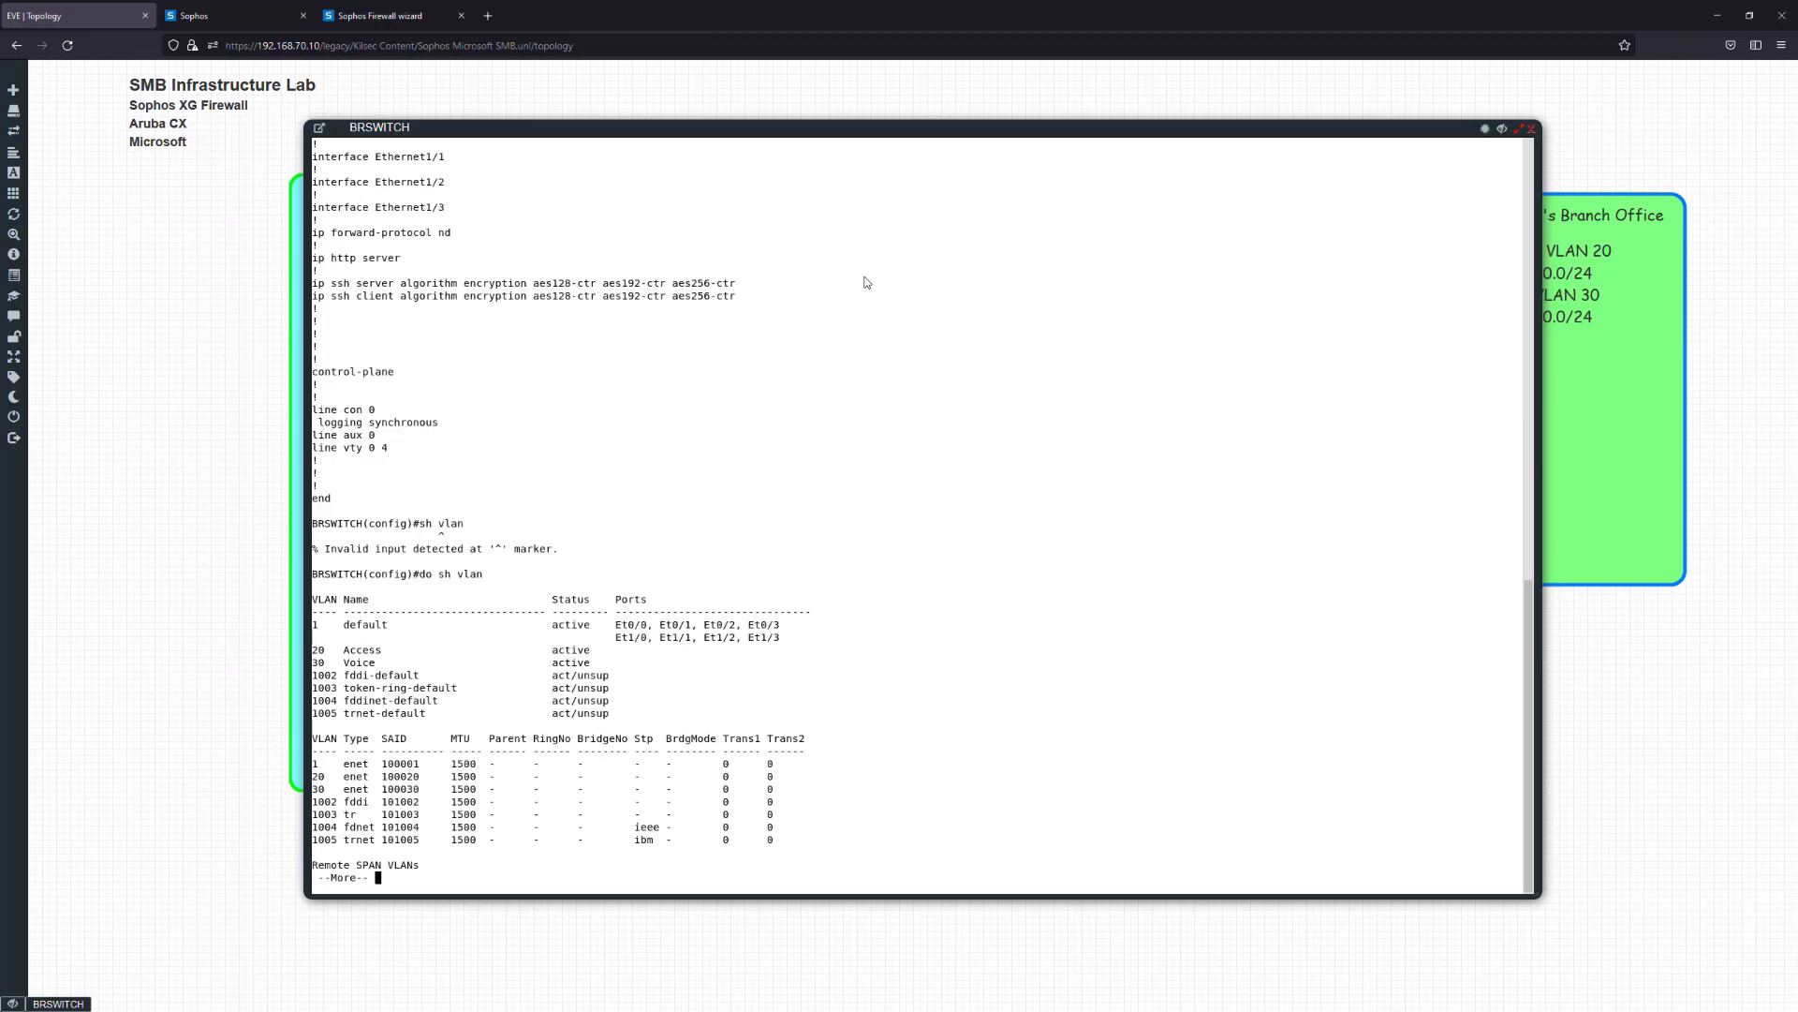
key(space)
text(int e0/0)
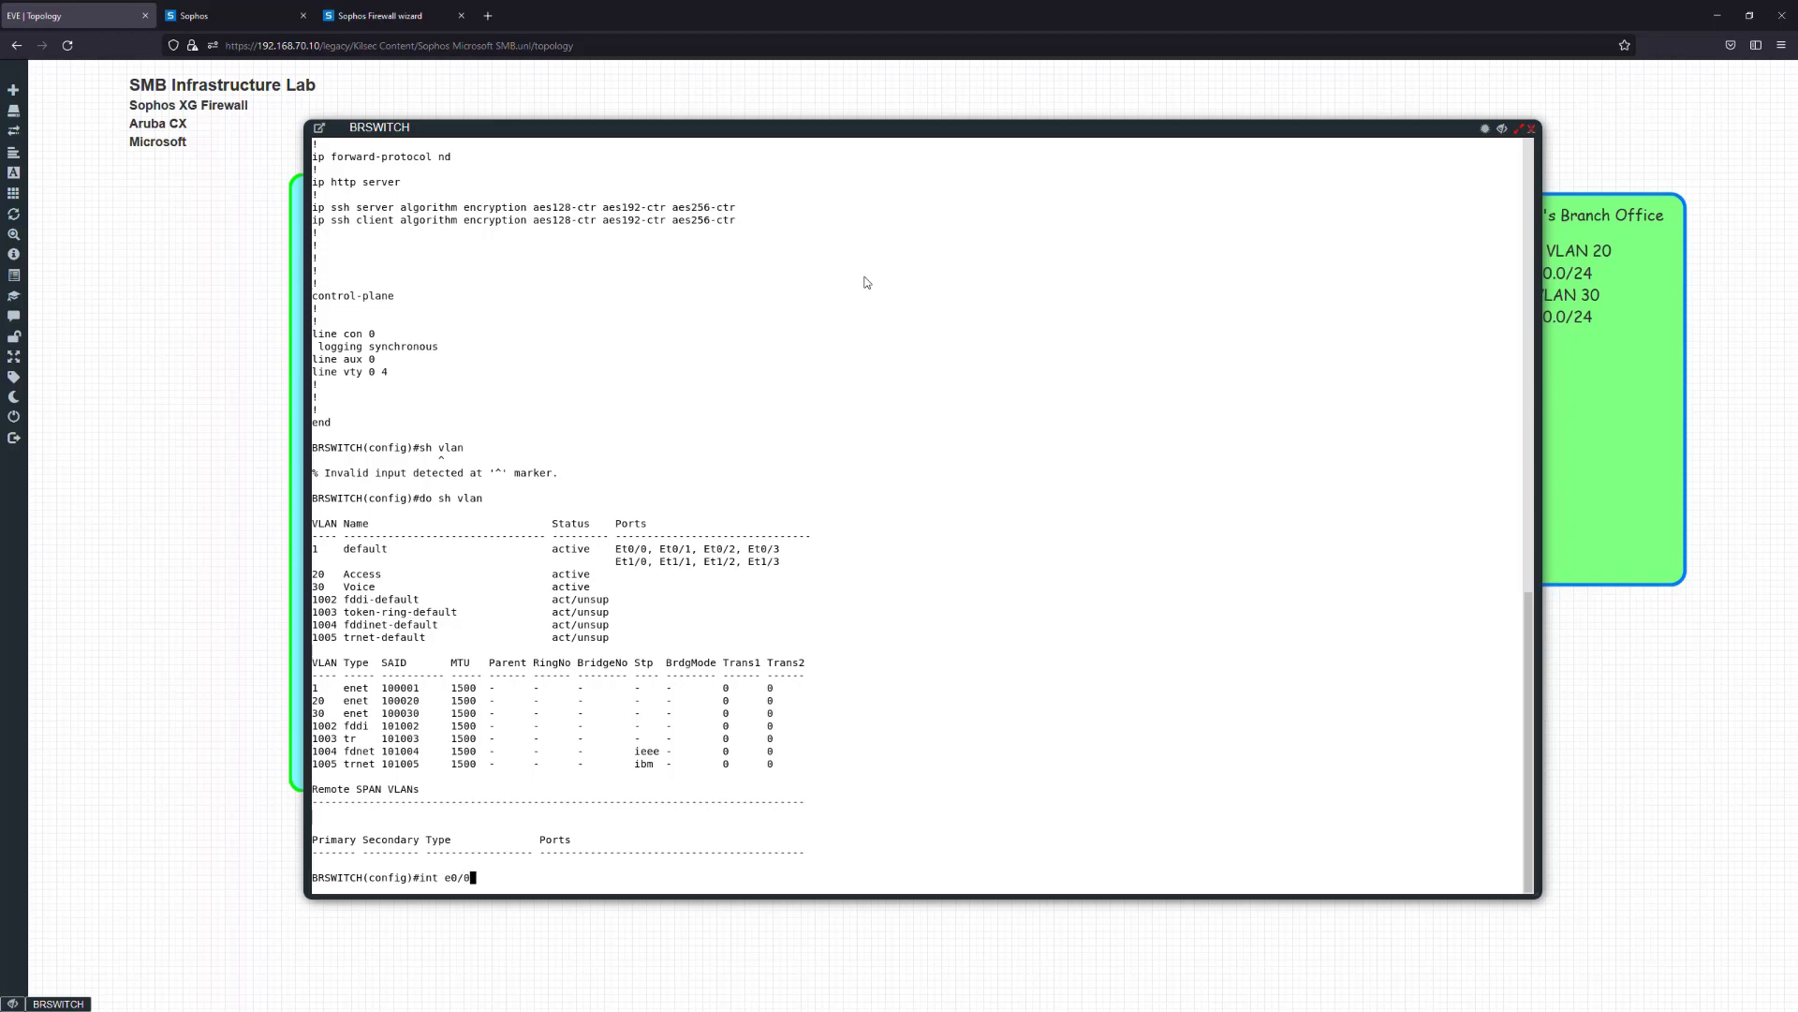
On interface e0/0, set the trunk encapsulation to dot1q
key(Return)
text(swit)
key(Tab)
text(tr)
key(Tab)
text(enc)
key(Tab)
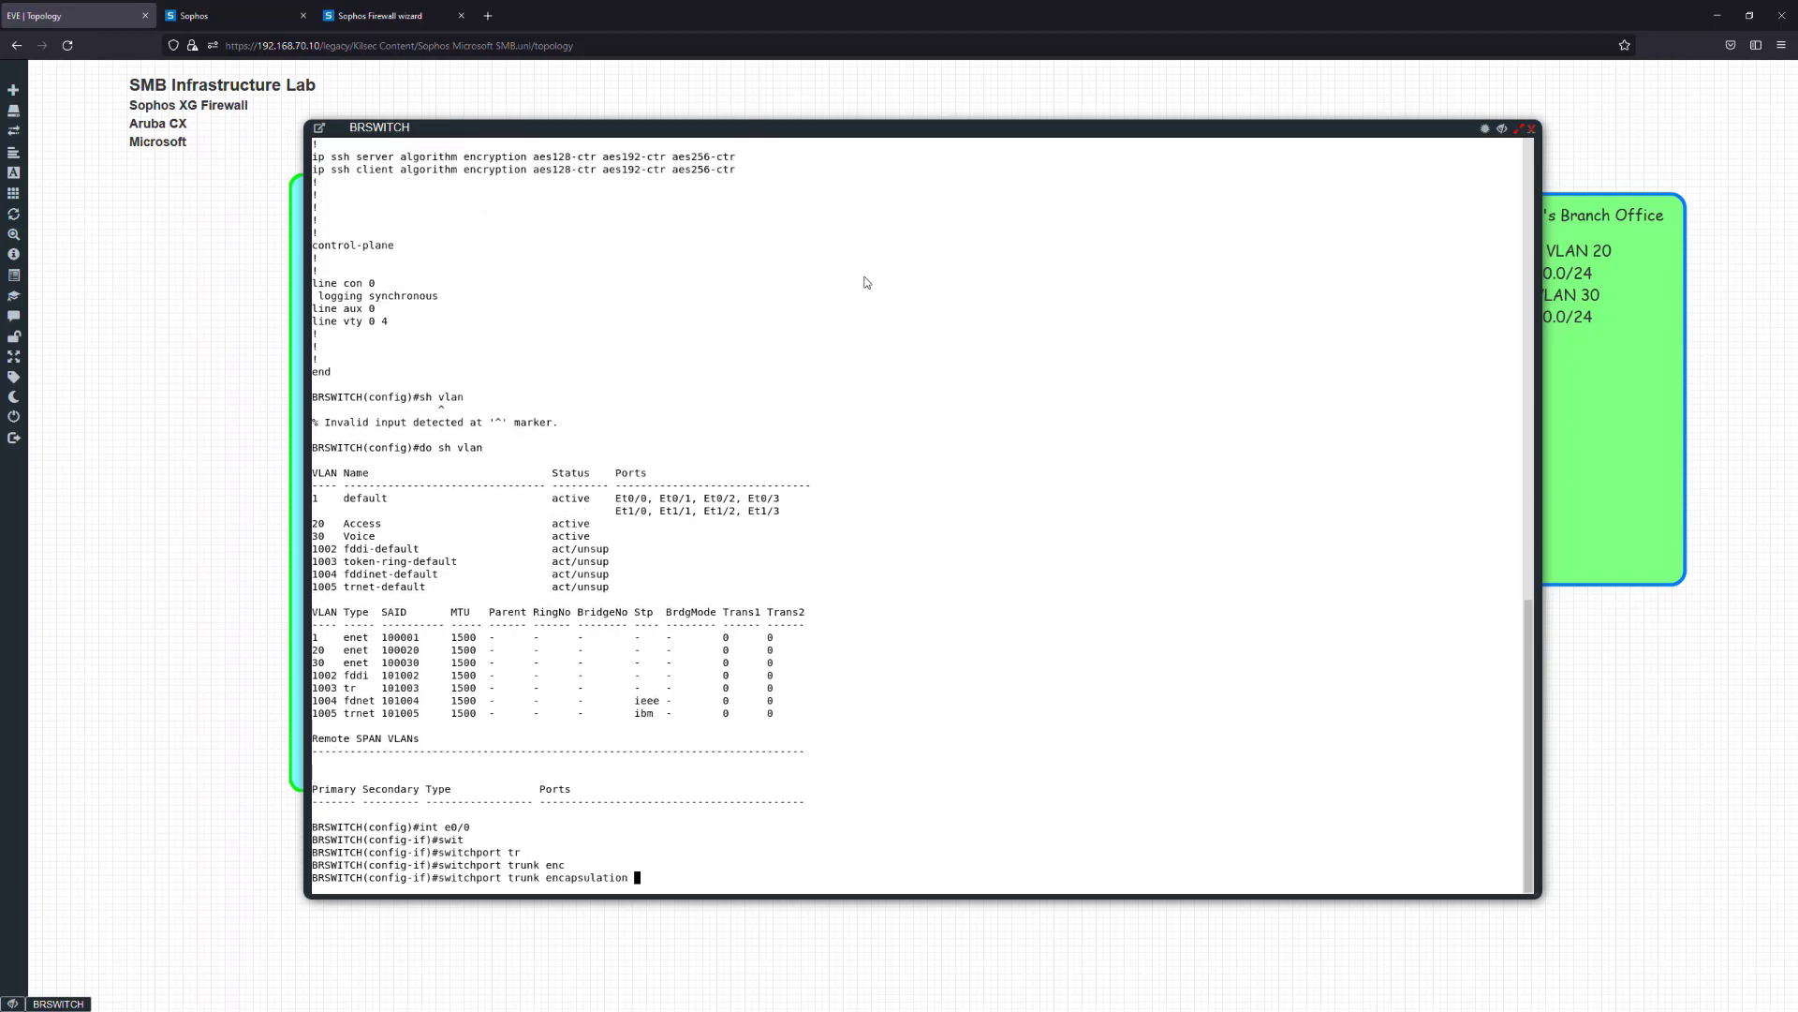
text(do)
key(Tab)
key(Return)
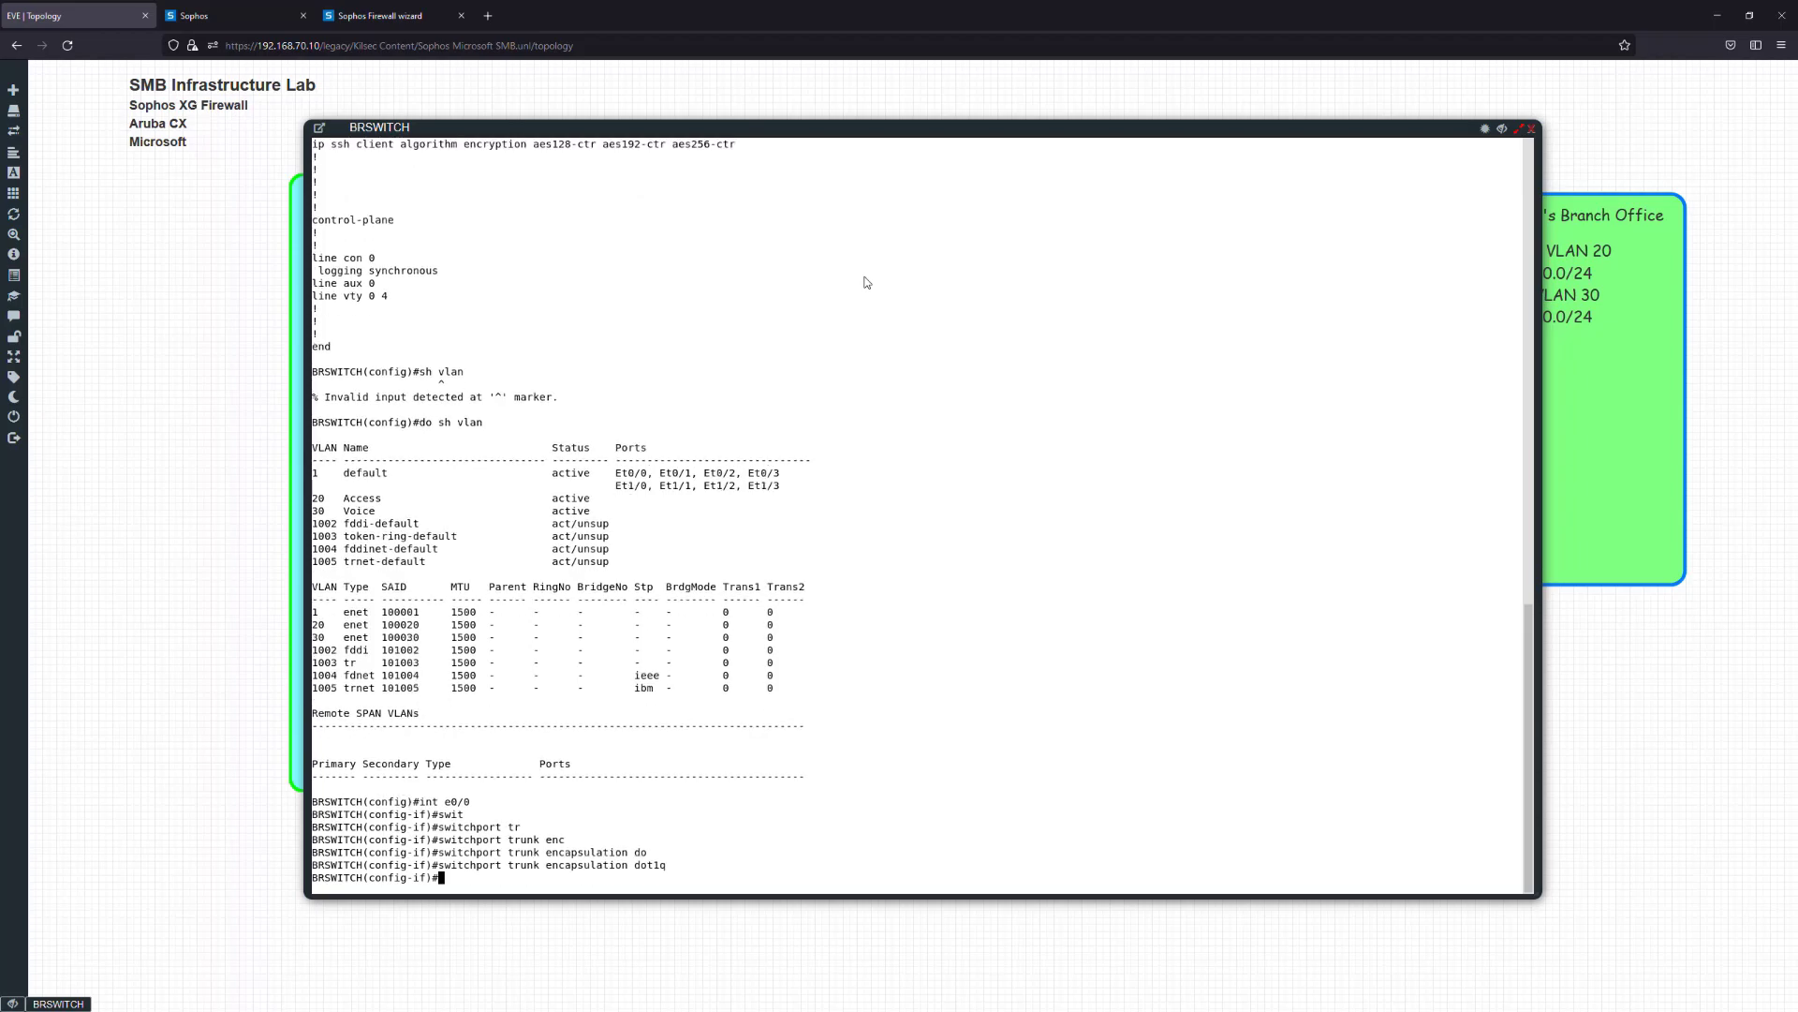
Put Ethernet0/0 into switchport trunk mode
text(swit)
key(Tab)
text(mode)
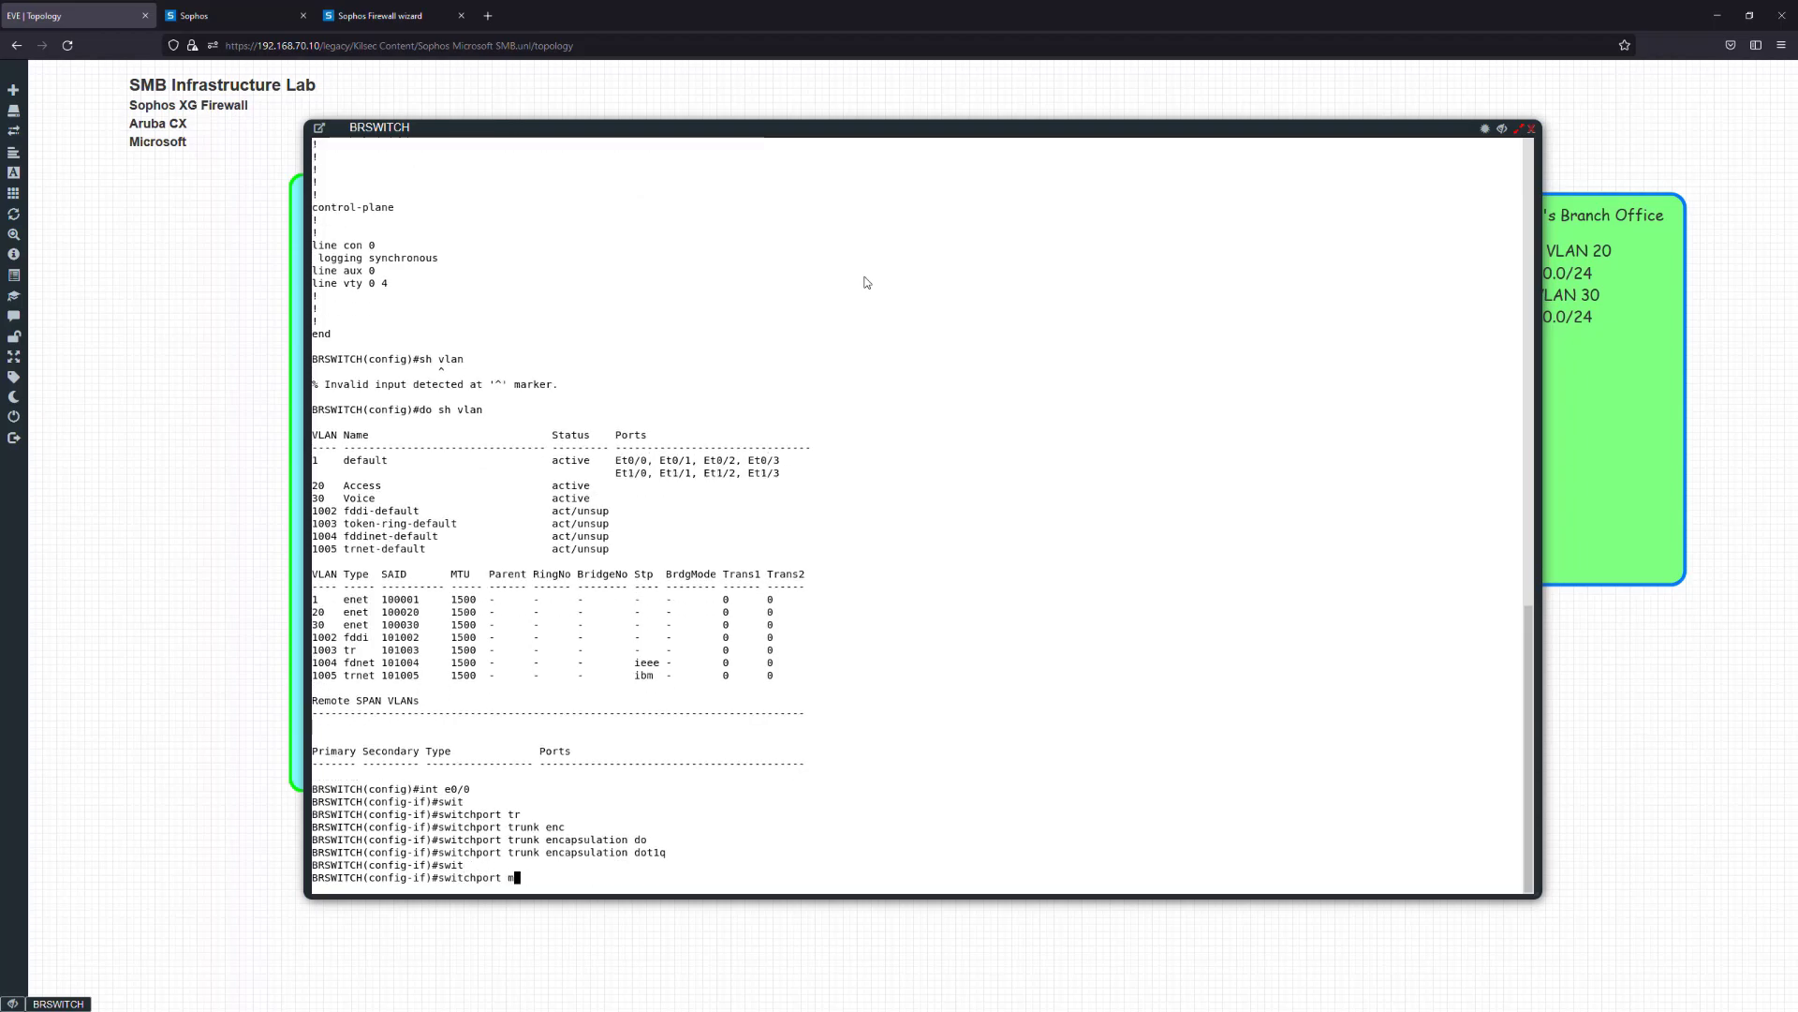
key(Tab)
text(tru)
key(Tab)
key(Return)
Allow VLANs 1, 20 and 30 on the e0/0 trunk, then exit the interface
text(swit)
key(Tab)
text(tr)
key(Tab)
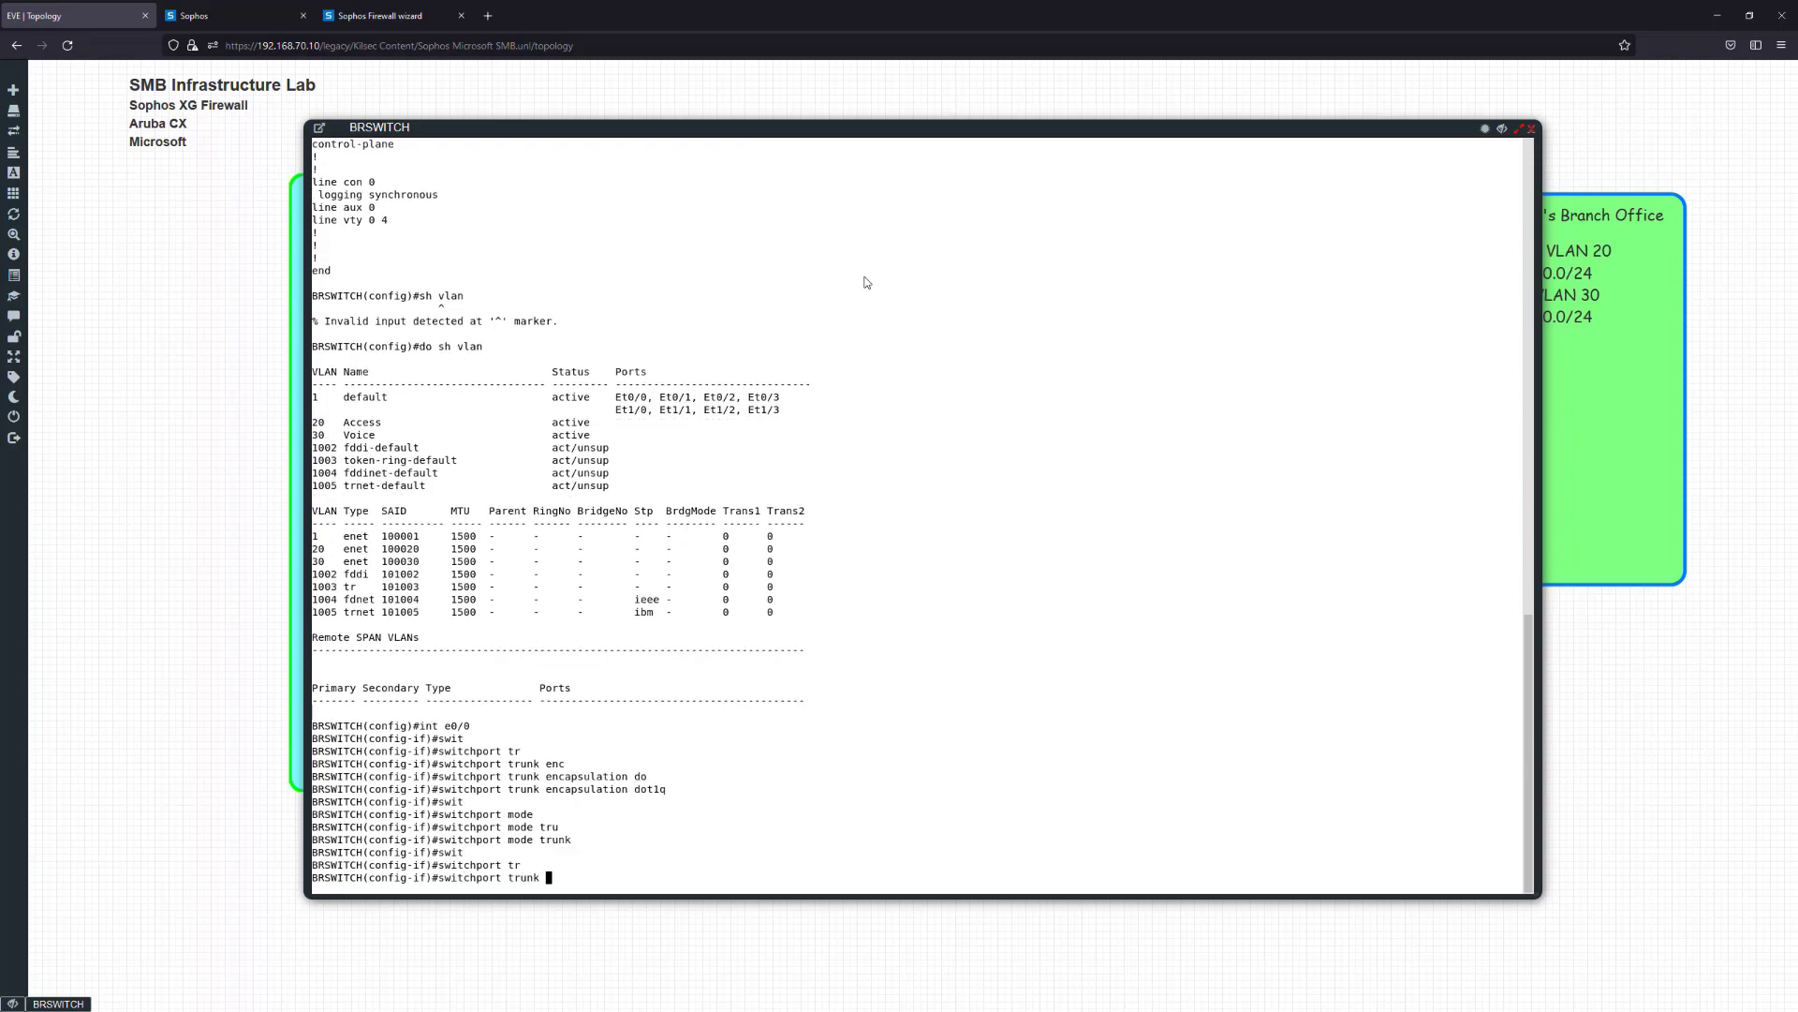
text(vla)
key(Tab)
key(BackSpace)
key(BackSpace)
key(BackSpace)
text(a)
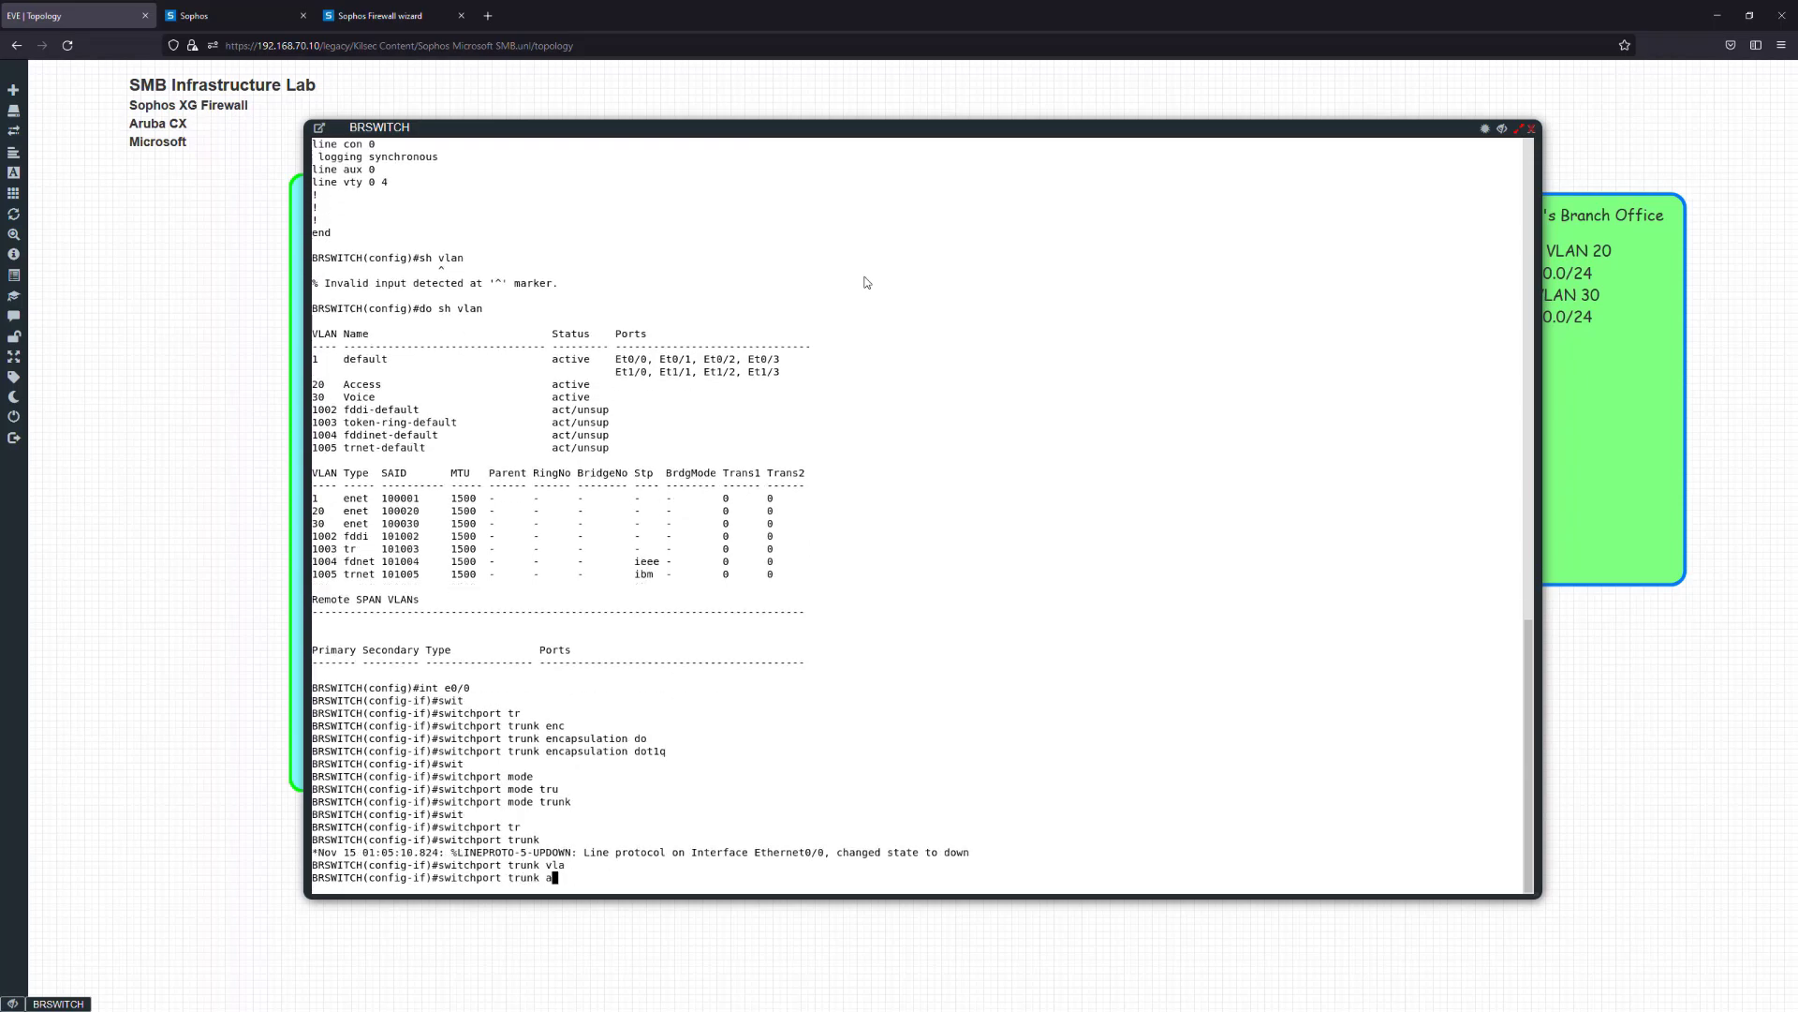
text(ll)
key(Tab)
text(v)
key(Tab)
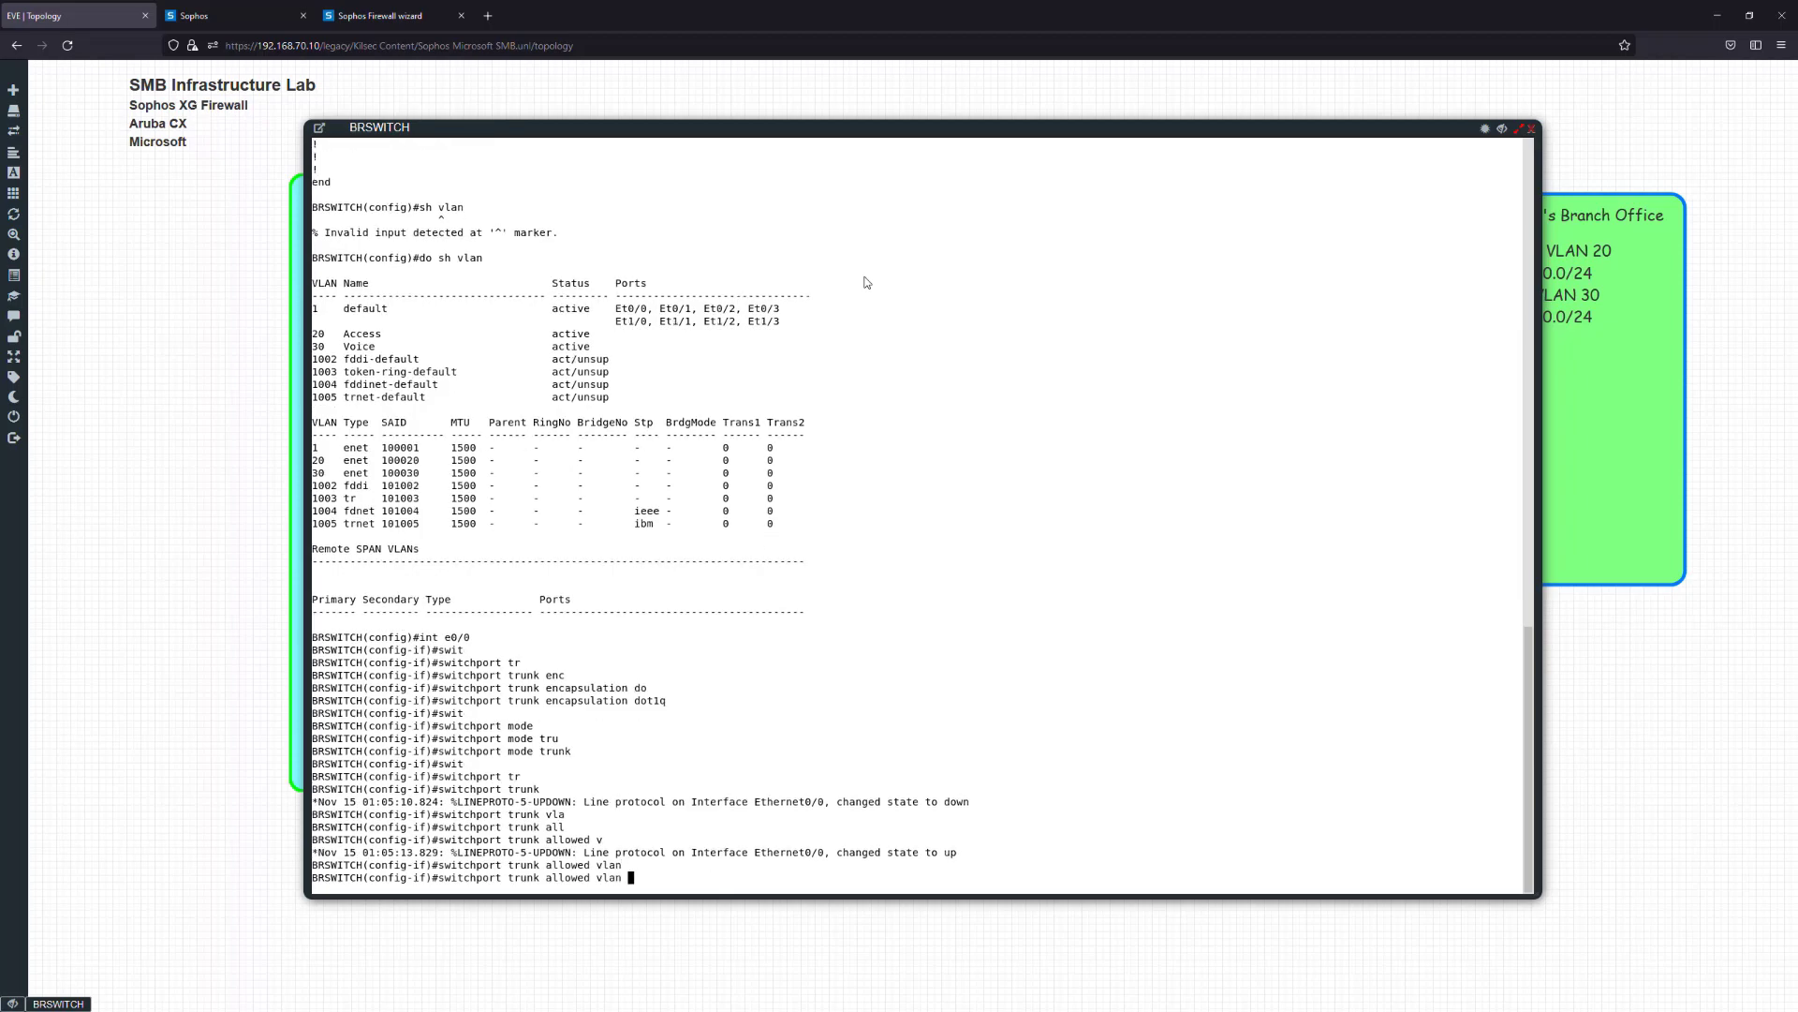
text(1,20,30)
key(Return)
text(exit)
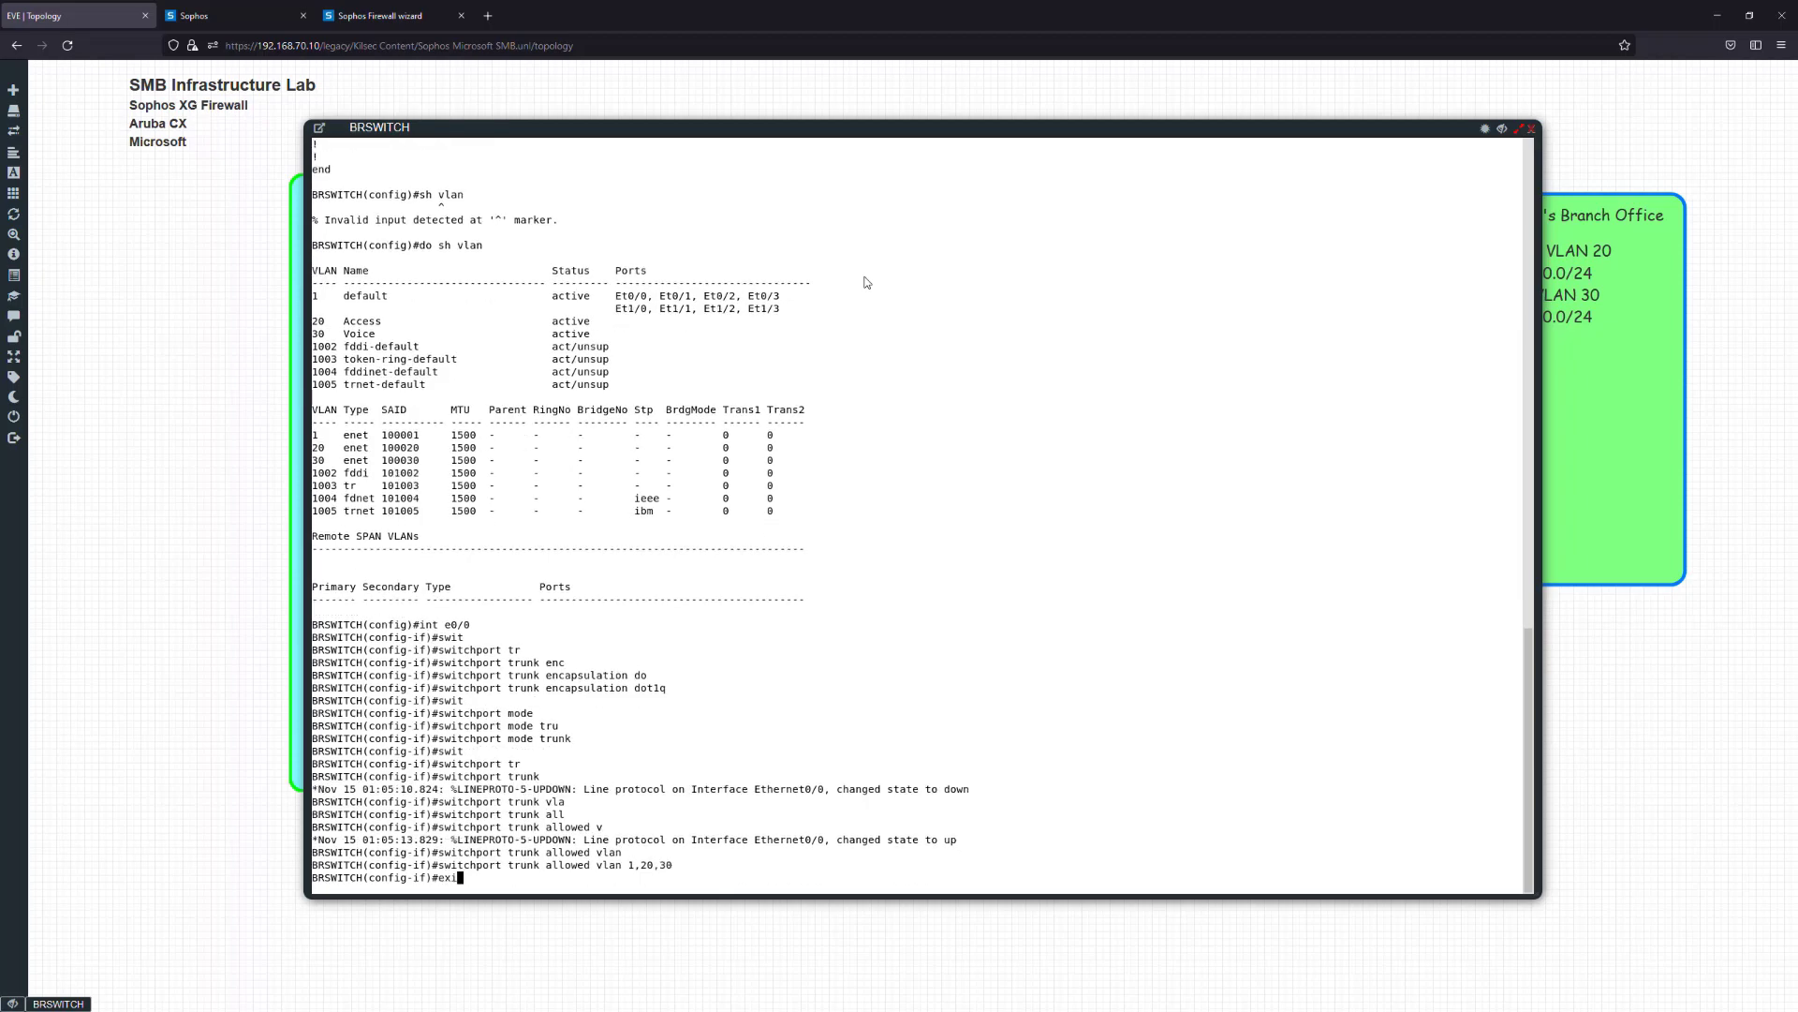
key(Return)
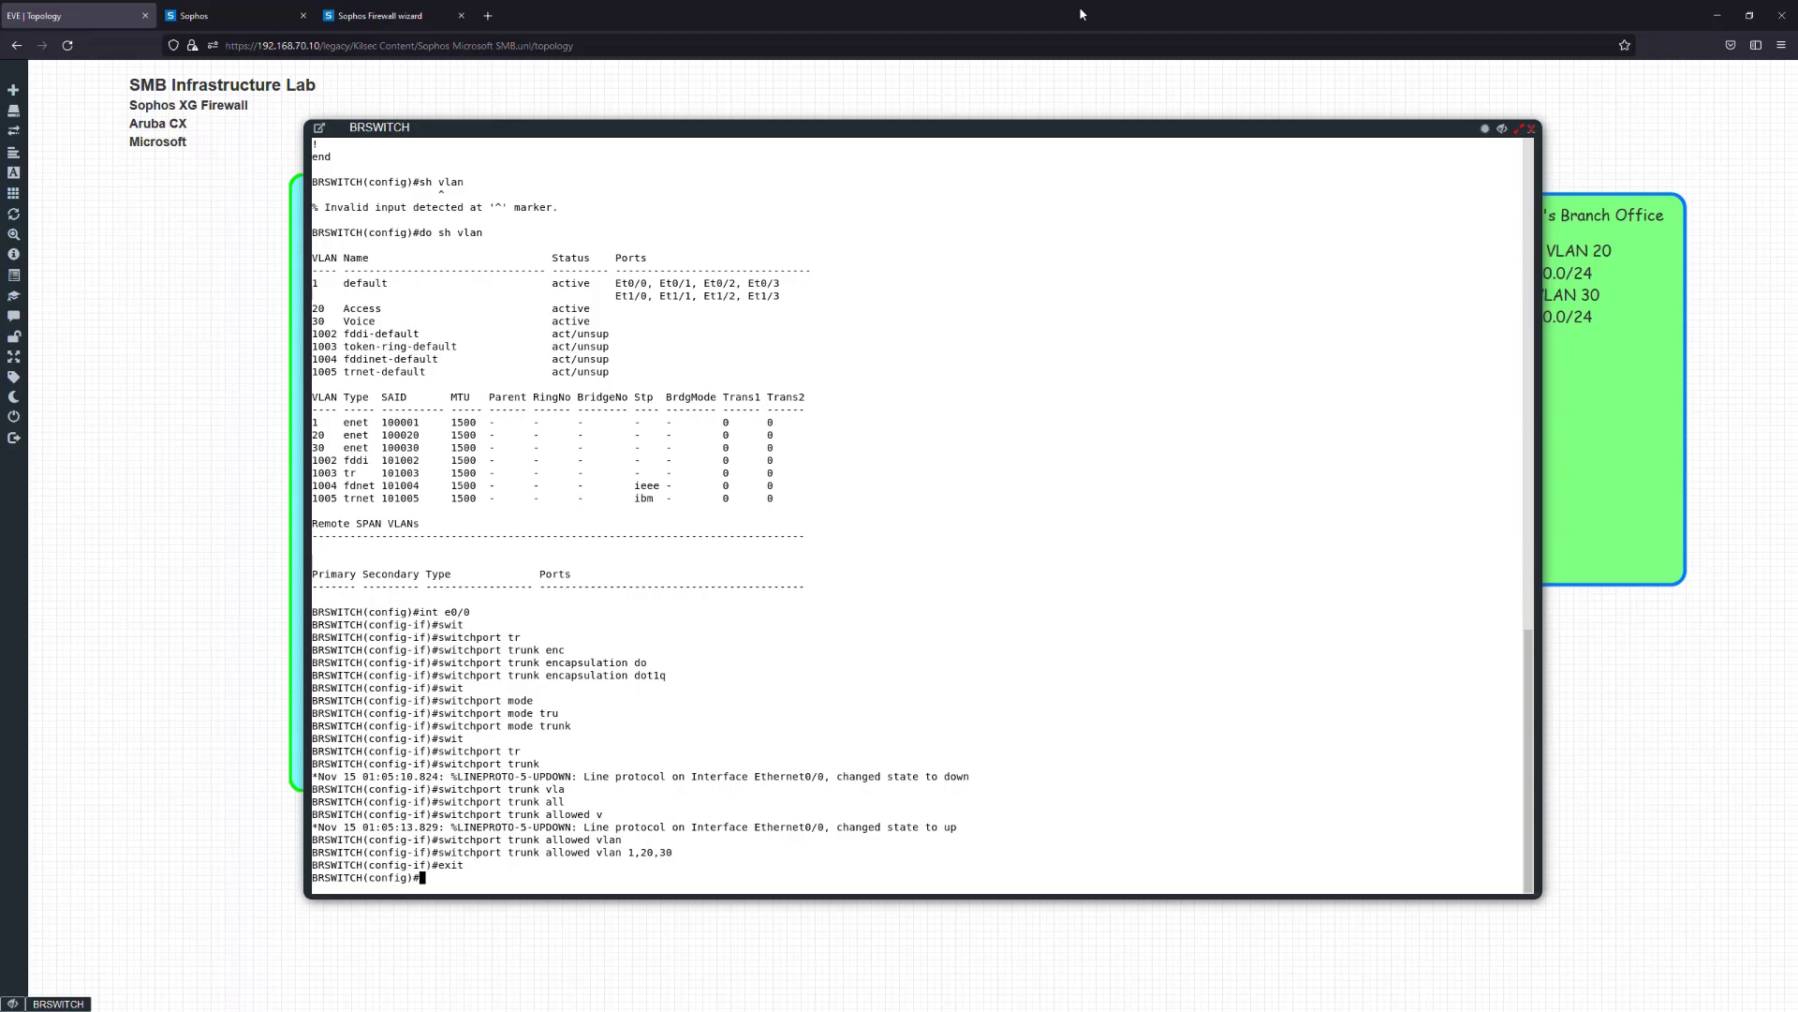
Set interface Ethernet1/0 to switchport mode access
text(int e1/0)
key(Return)
text(swi)
key(BackSpace)
text(iw)
key(Tab)
key(BackSpace)
key(Tab)
text(mod)
key(Tab)
text(acc)
key(Tab)
key(Return)
Assign voice VLAN 30 to Ethernet1/0 with 'switchport voice vlan 30'
text(swi)
key(Tab)
text(acc)
key(Tab)
text(vl)
key(Tab)
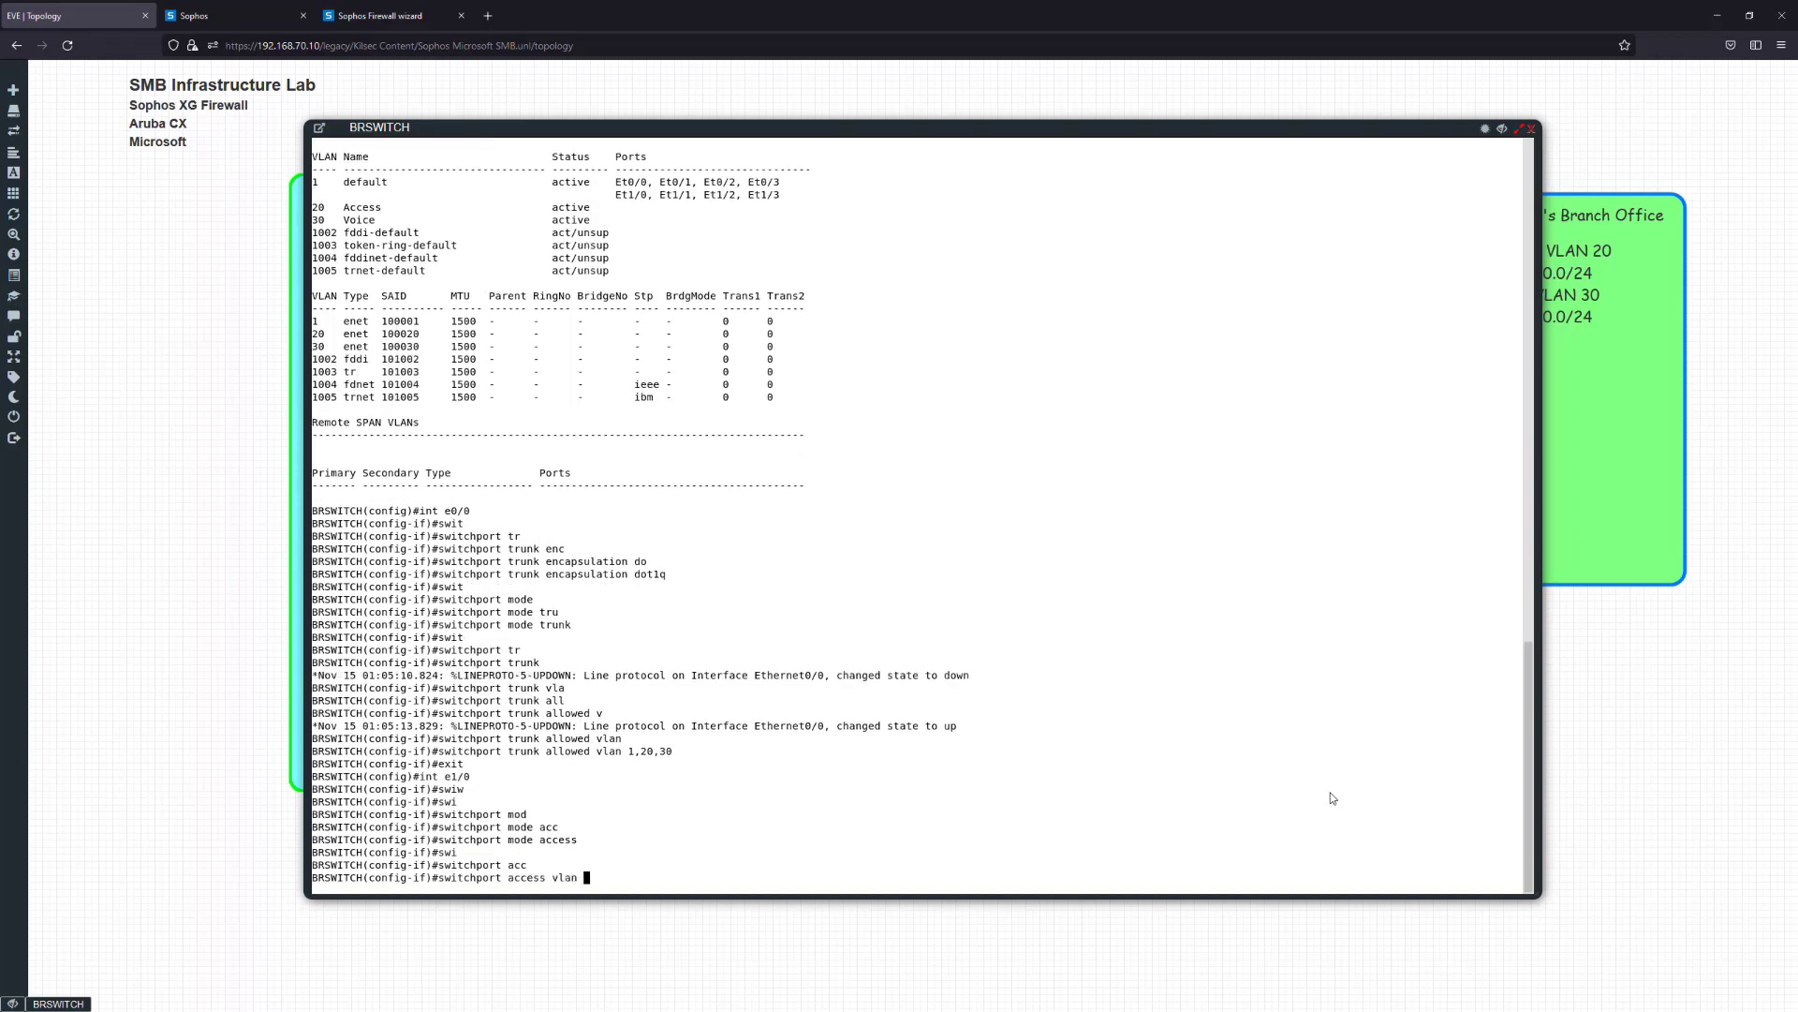
text(voice)
key(Tab)
key(BackSpace)
key(BackSpace)
key(BackSpace)
key(BackSpace)
key(BackSpace)
text(30 )
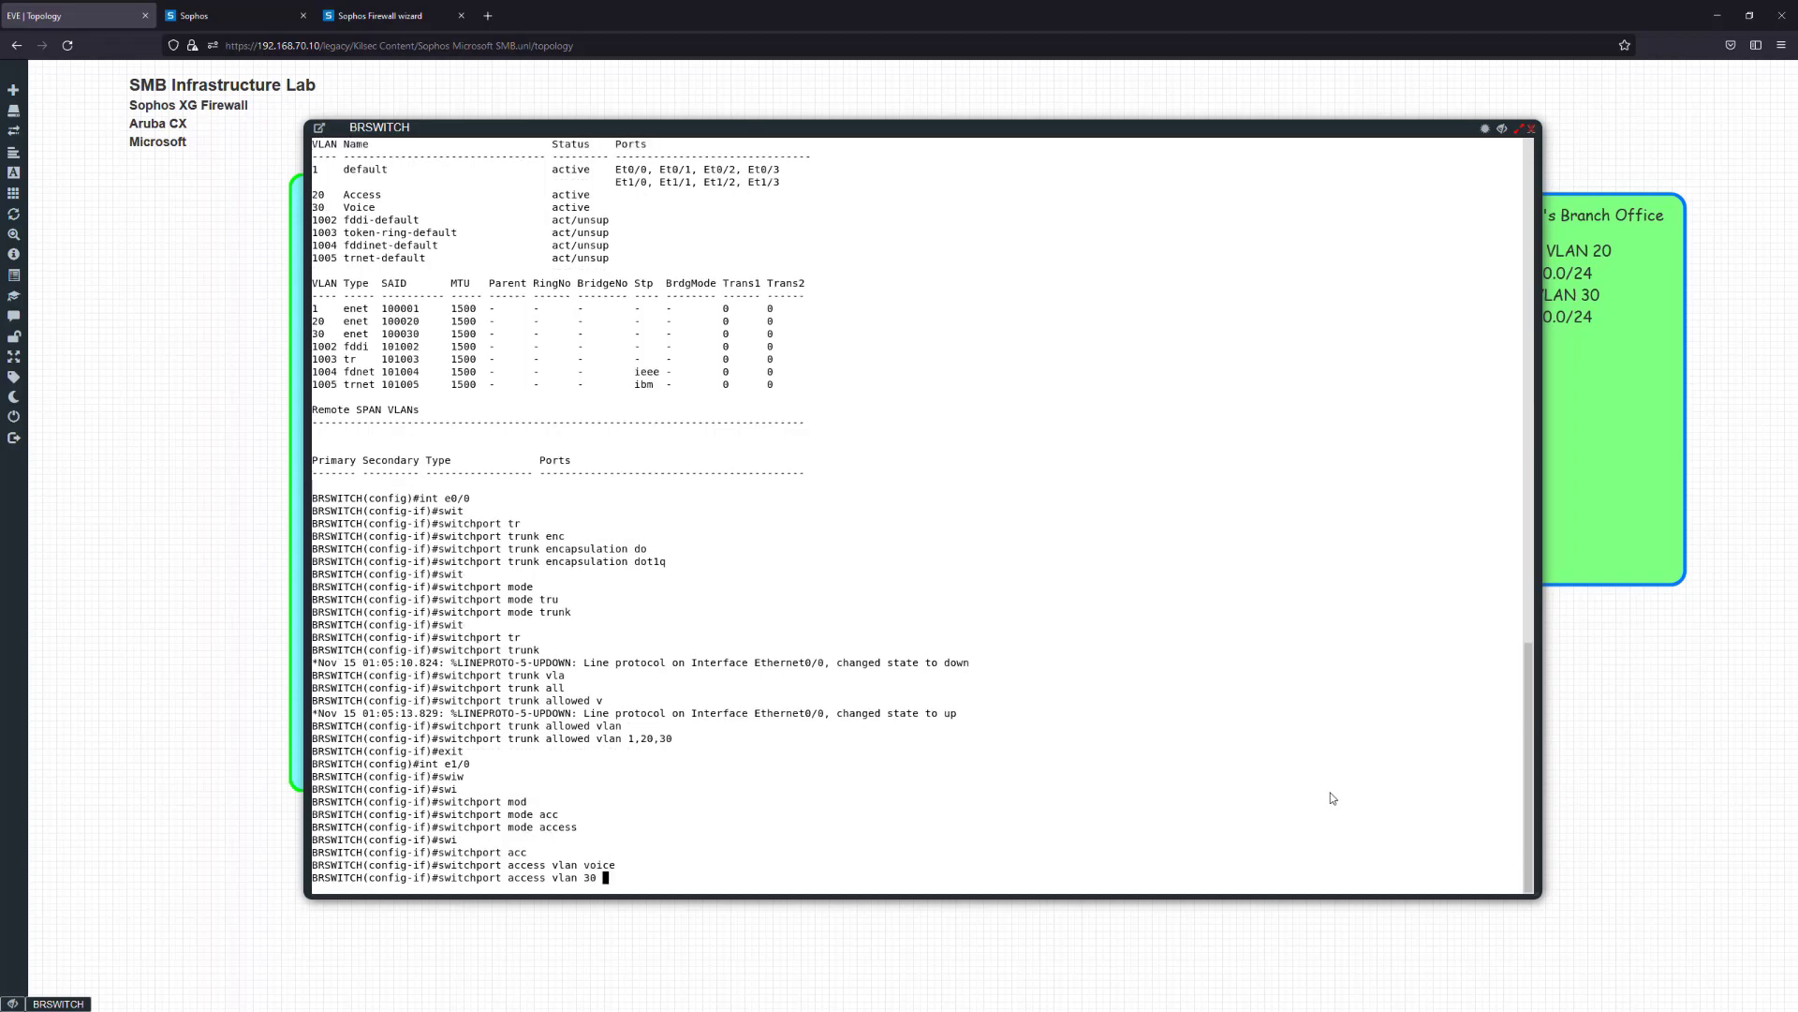
text(voi)
key(Tab)
key(BackSpace)
key(BackSpace)
key(BackSpace)
key(BackSpace)
key(BackSpace)
key(BackSpace)
key(BackSpace)
key(BackSpace)
key(BackSpace)
key(BackSpace)
key(BackSpace)
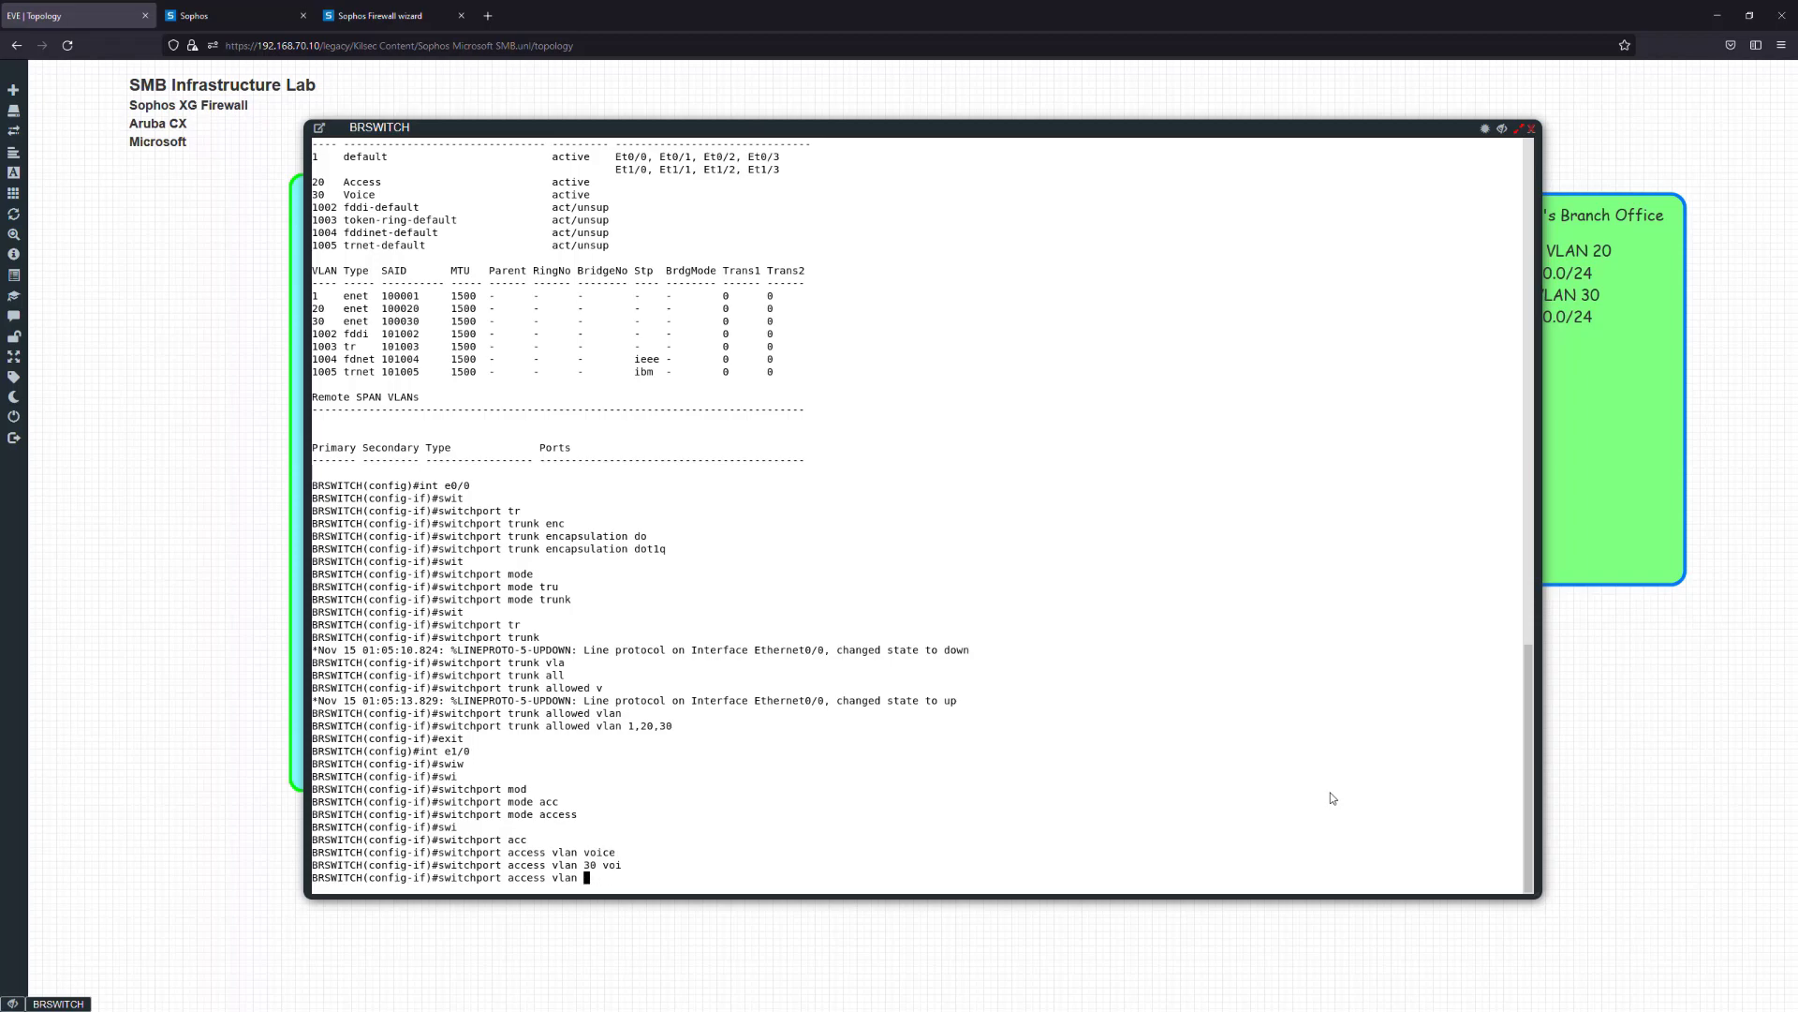
key(BackSpace)
key(BackSpace)
key(BackSpace)
key(BackSpace)
key(BackSpace)
key(BackSpace)
key(BackSpace)
text(voic)
key(Tab)
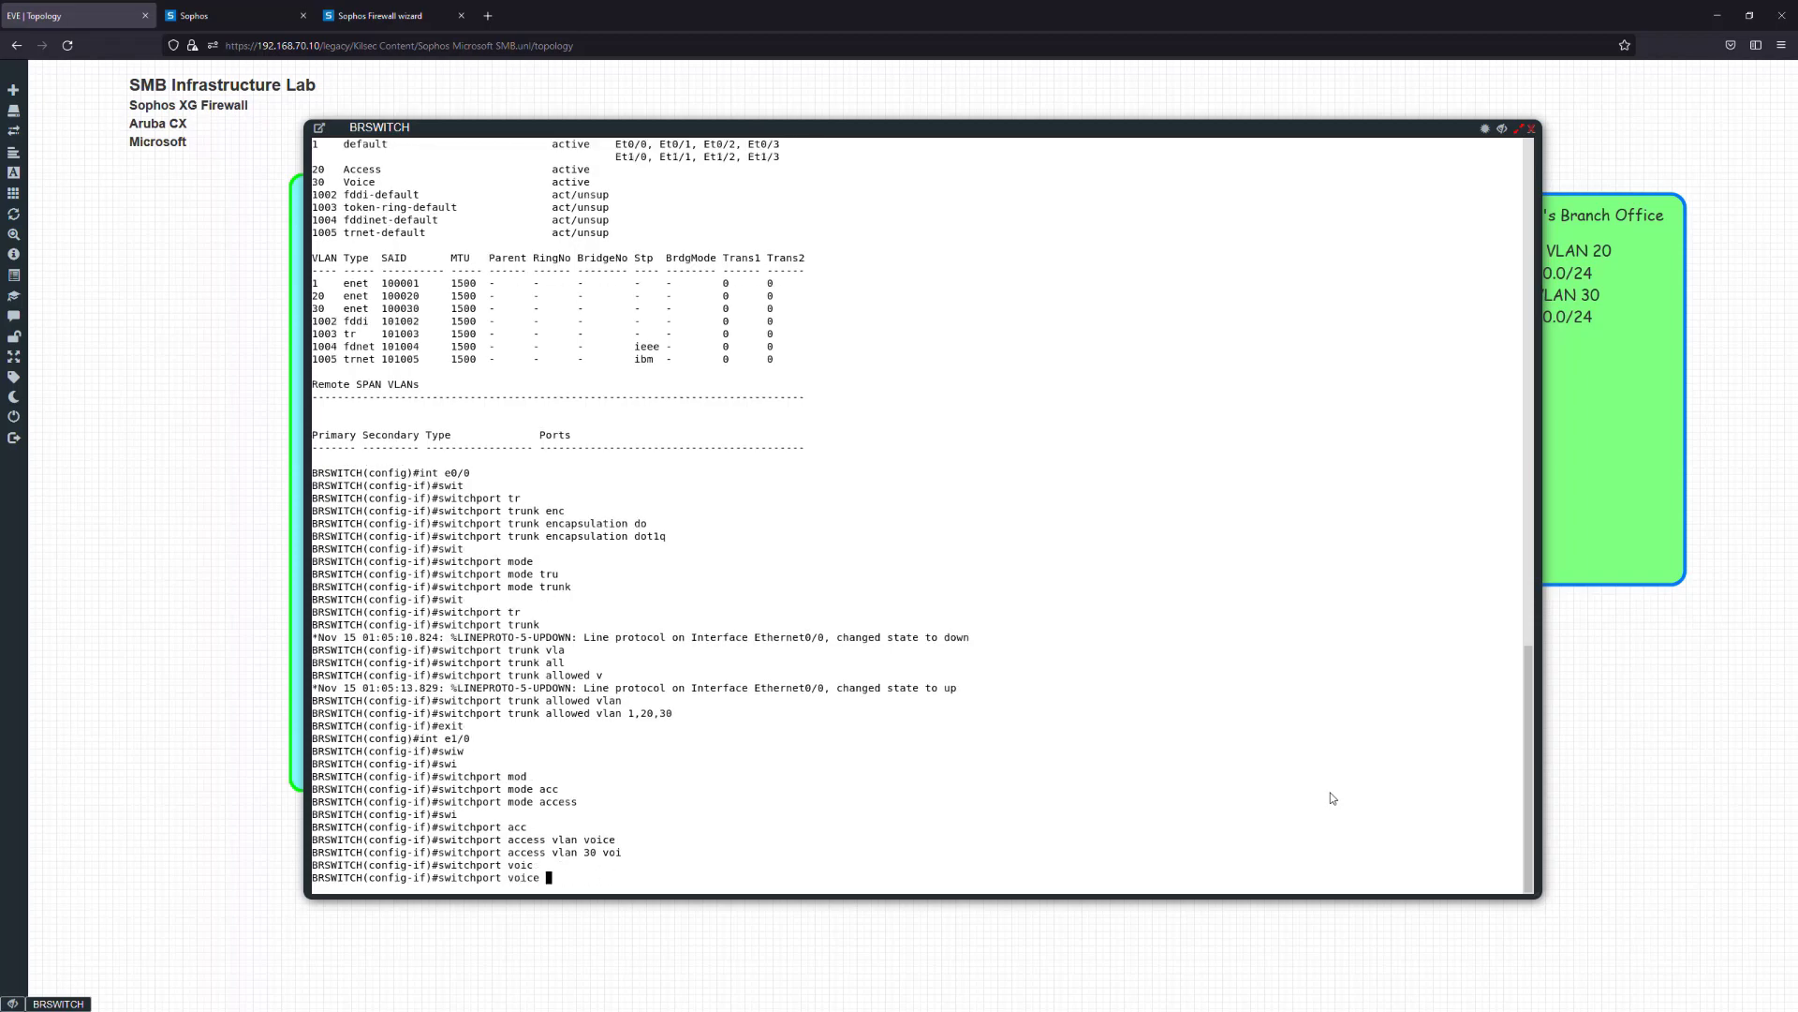
text(vlan)
key(Tab)
text(30)
key(Return)
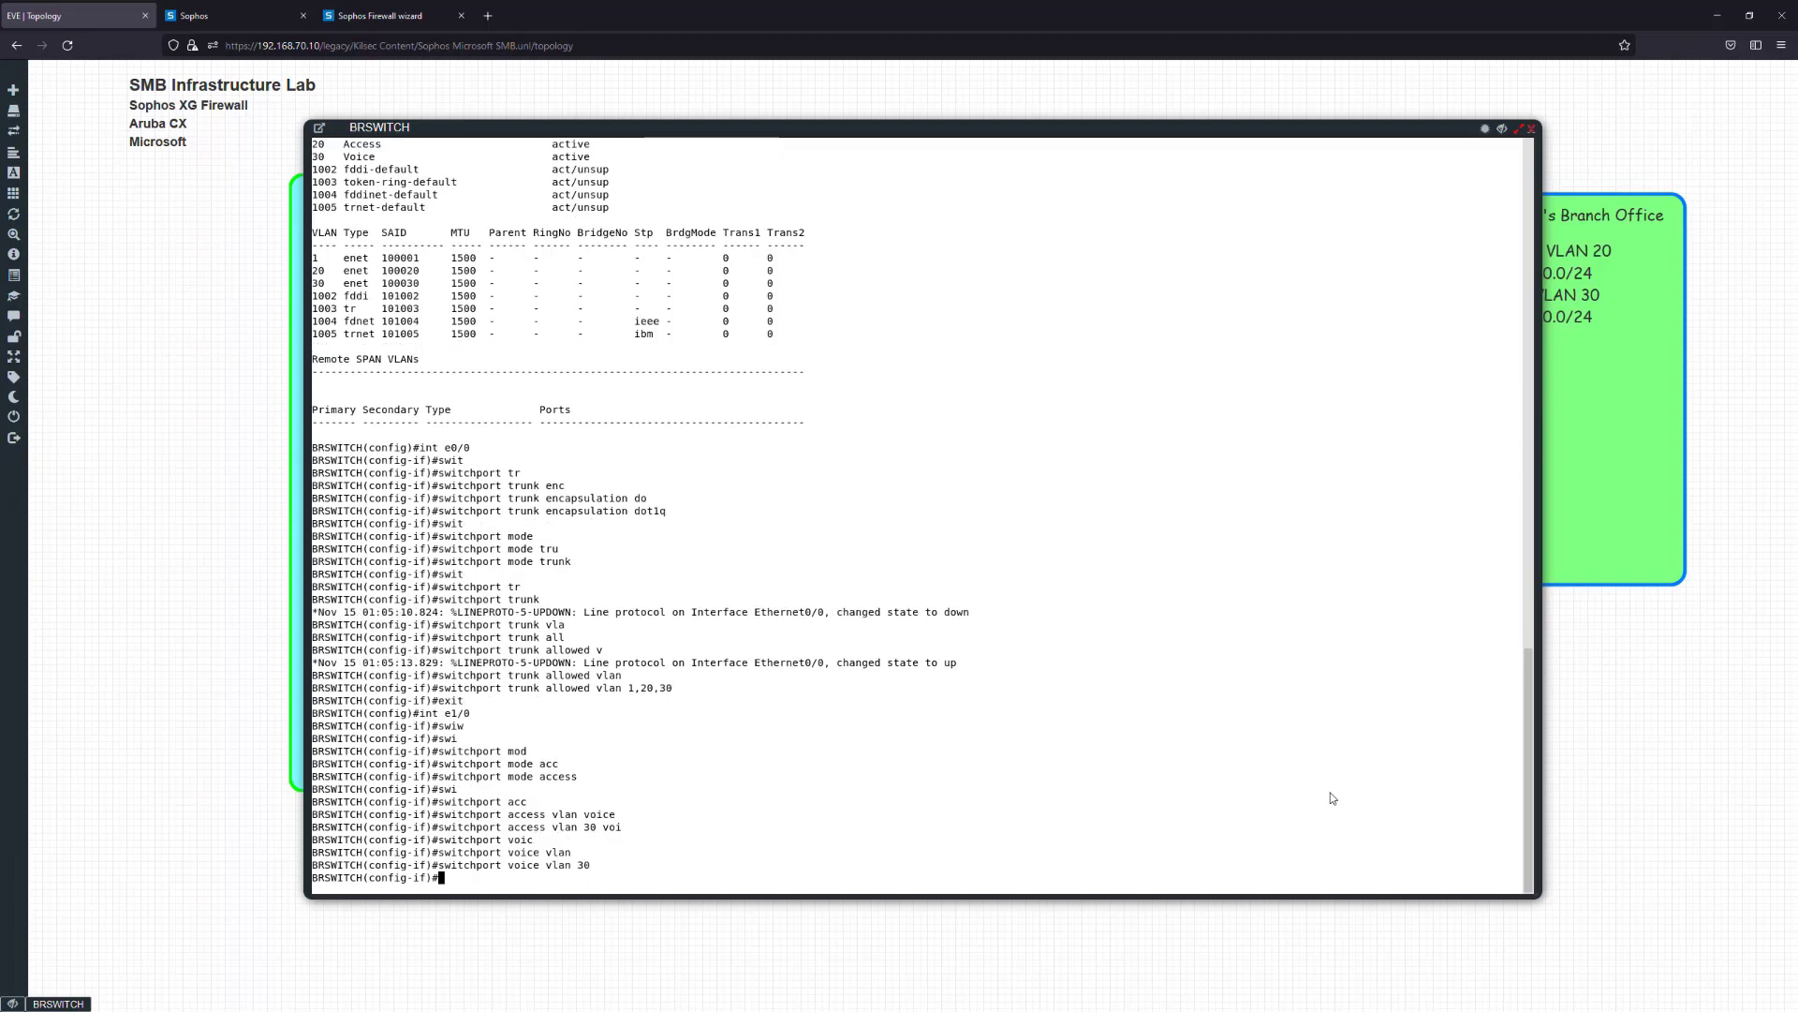
Assign access VLAN 20 to Ethernet1/0 with 'switchport access vlan 20'
text(siw)
key(Tab)
key(BackSpace)
key(BackSpace)
key(Tab)
key(Tab)
text(wi)
key(Tab)
text(acc)
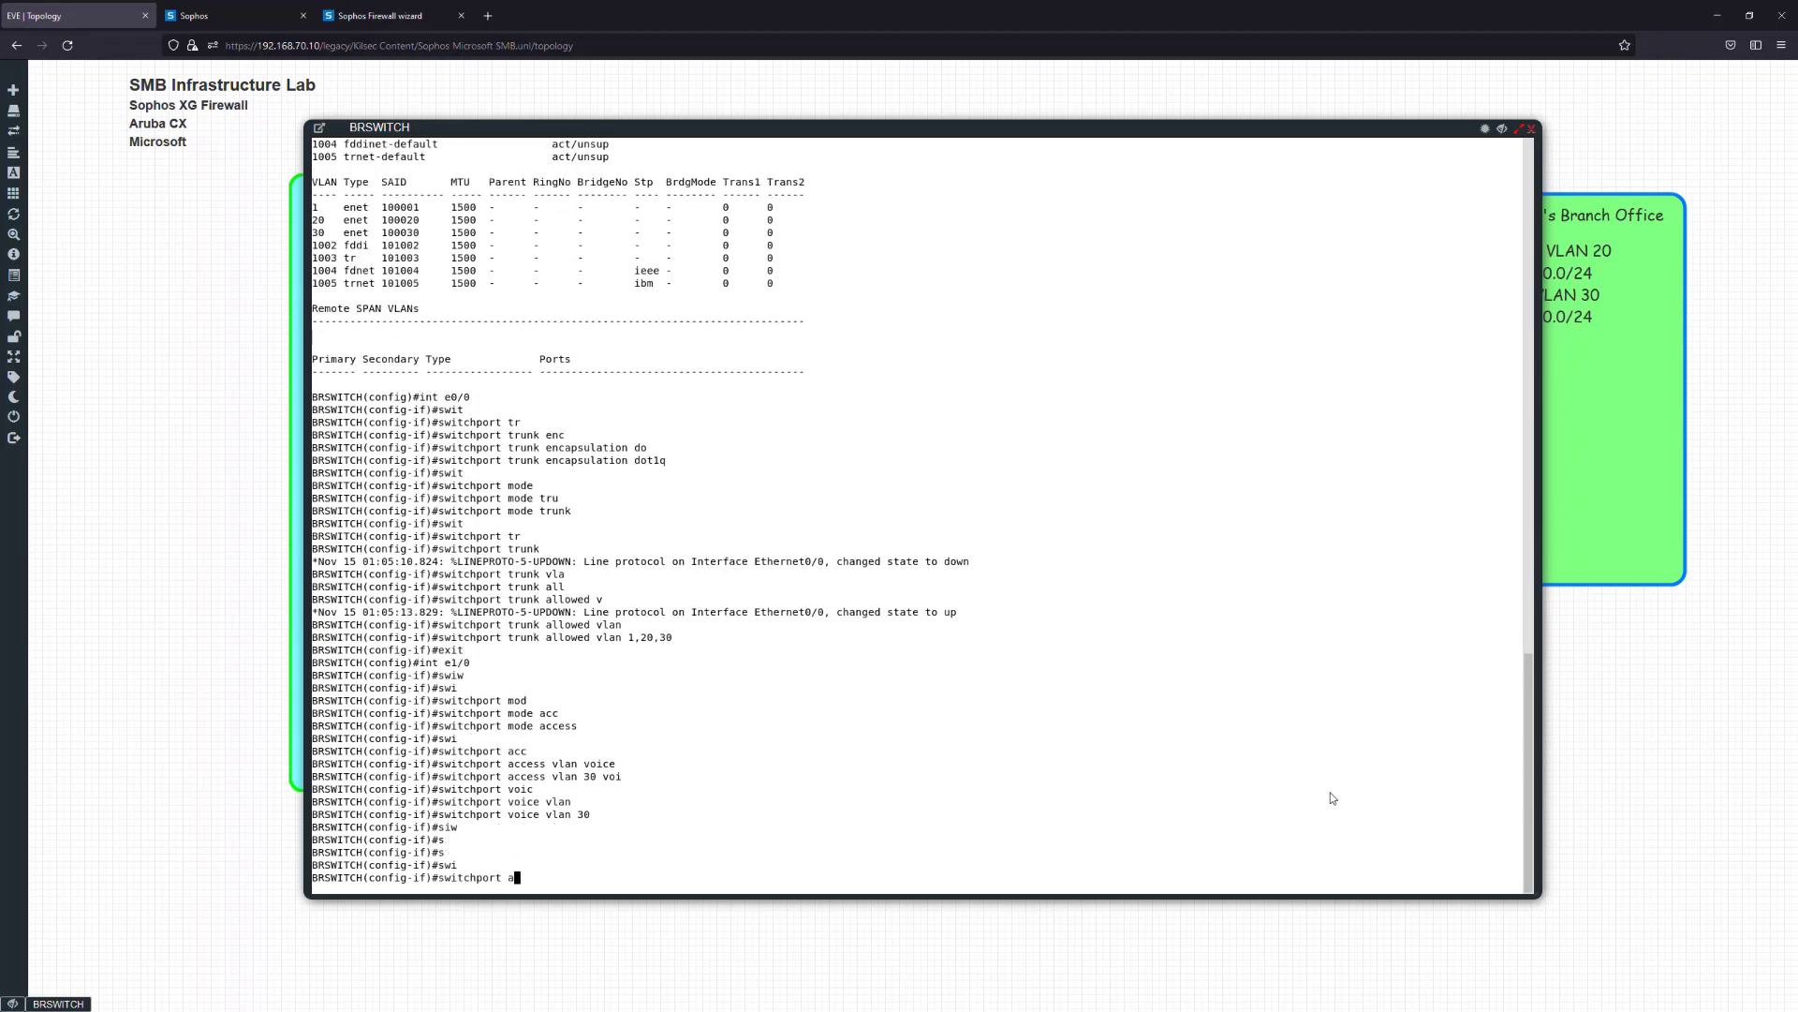
key(Tab)
text(v;lan)
key(BackSpace)
key(BackSpace)
key(BackSpace)
key(BackSpace)
text(lan 20)
key(Return)
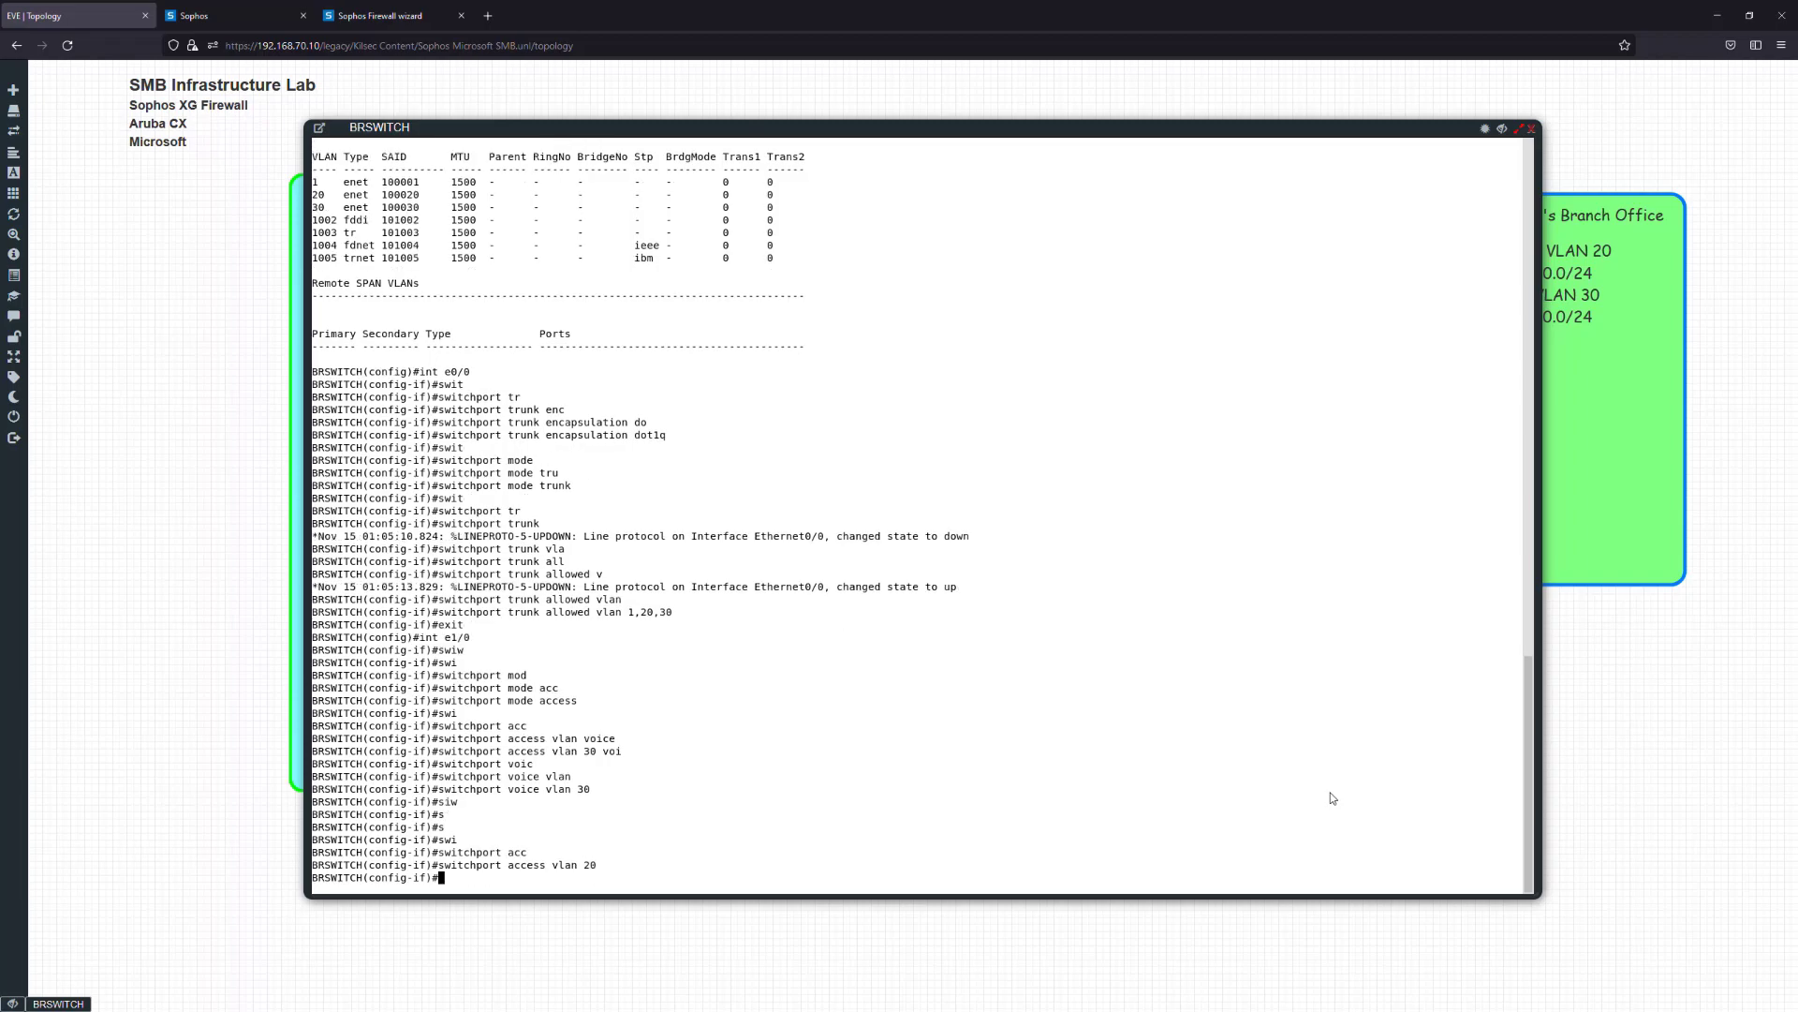
Leave configuration mode and save the switch configuration with 'wr'
text(exit)
key(Return)
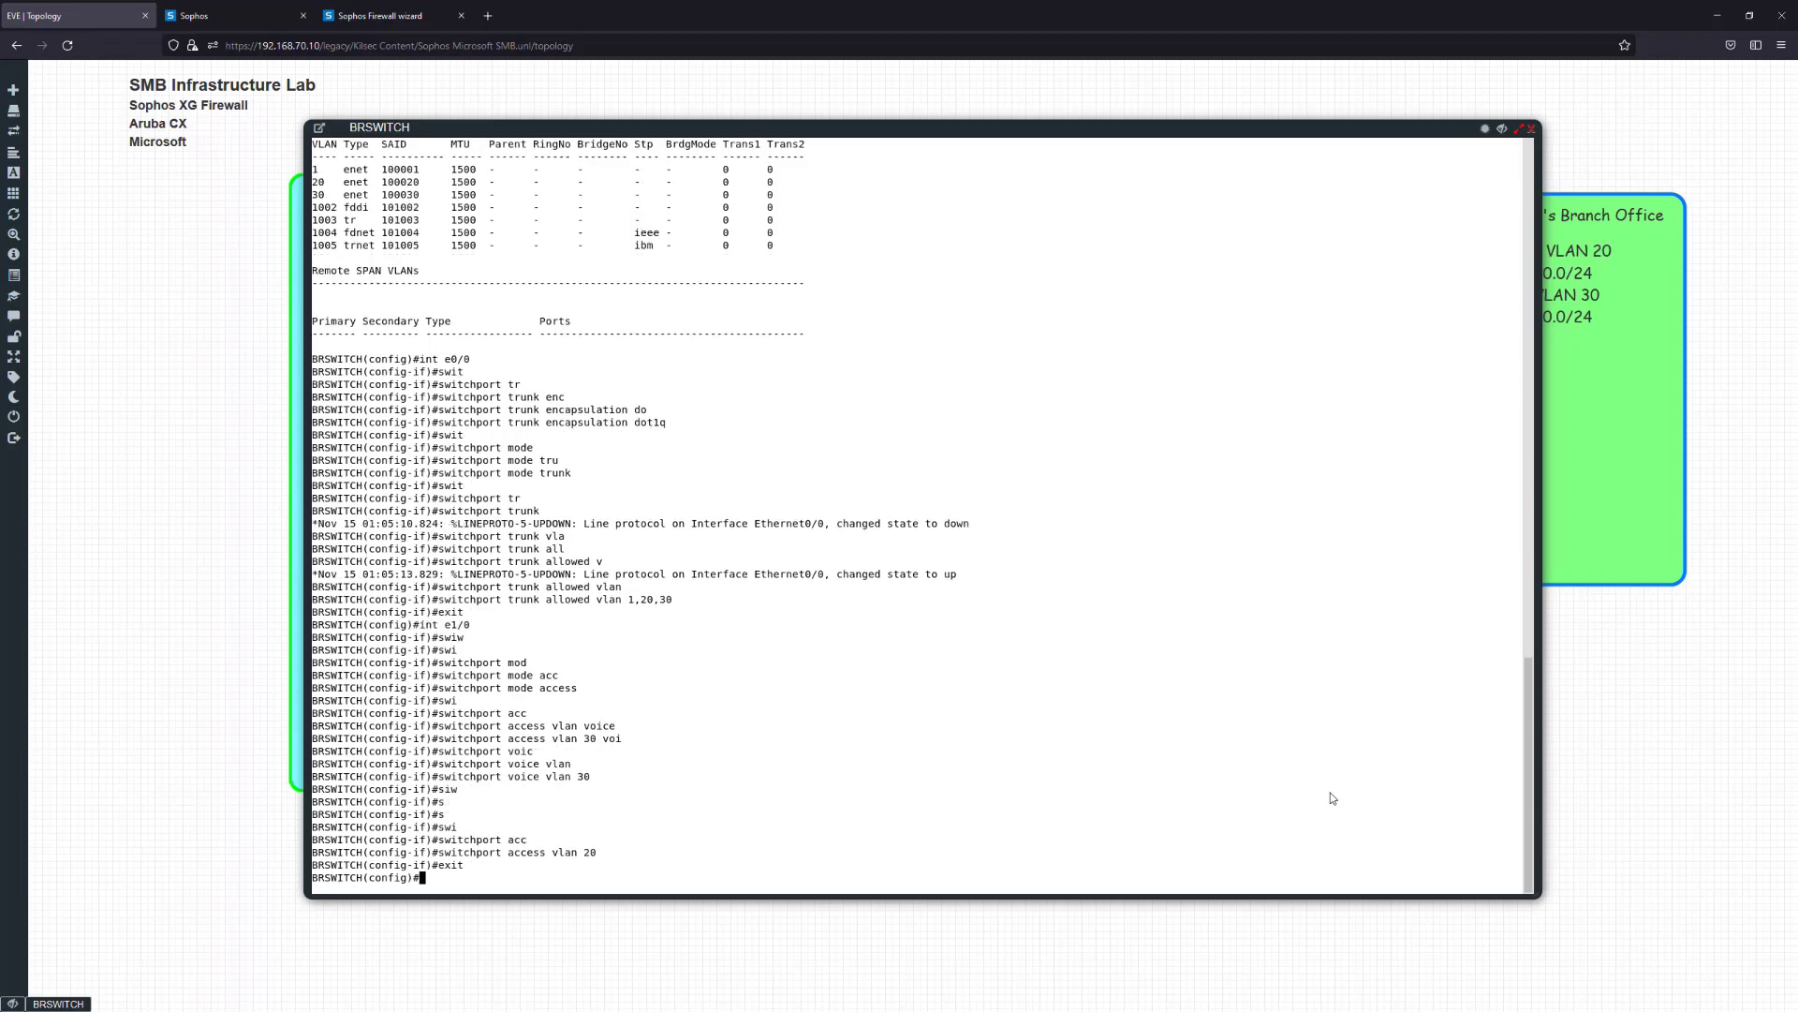
text(exit)
key(Return)
text(wr)
key(Return)
Review 'sh run' output, checking Ethernet0/0 trunk and Ethernet1/0 VLAN 20/voice 30 settings
text(sh run)
key(Return)
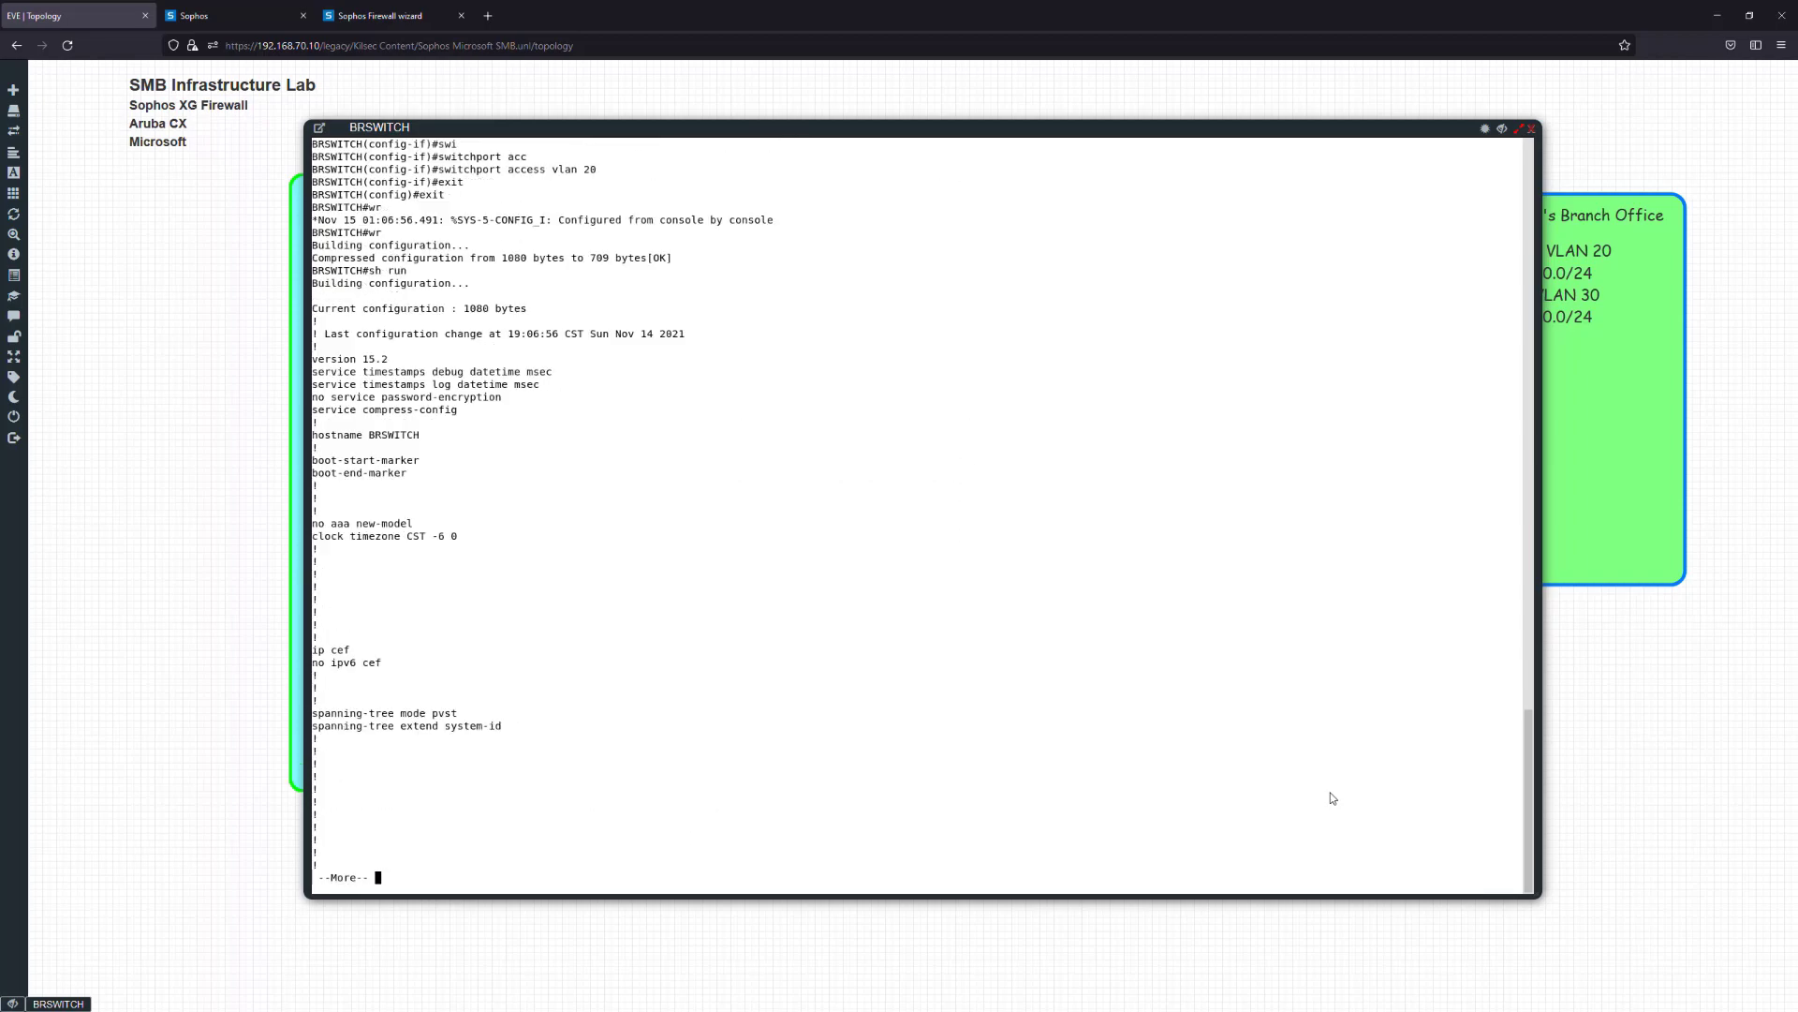
key(space)
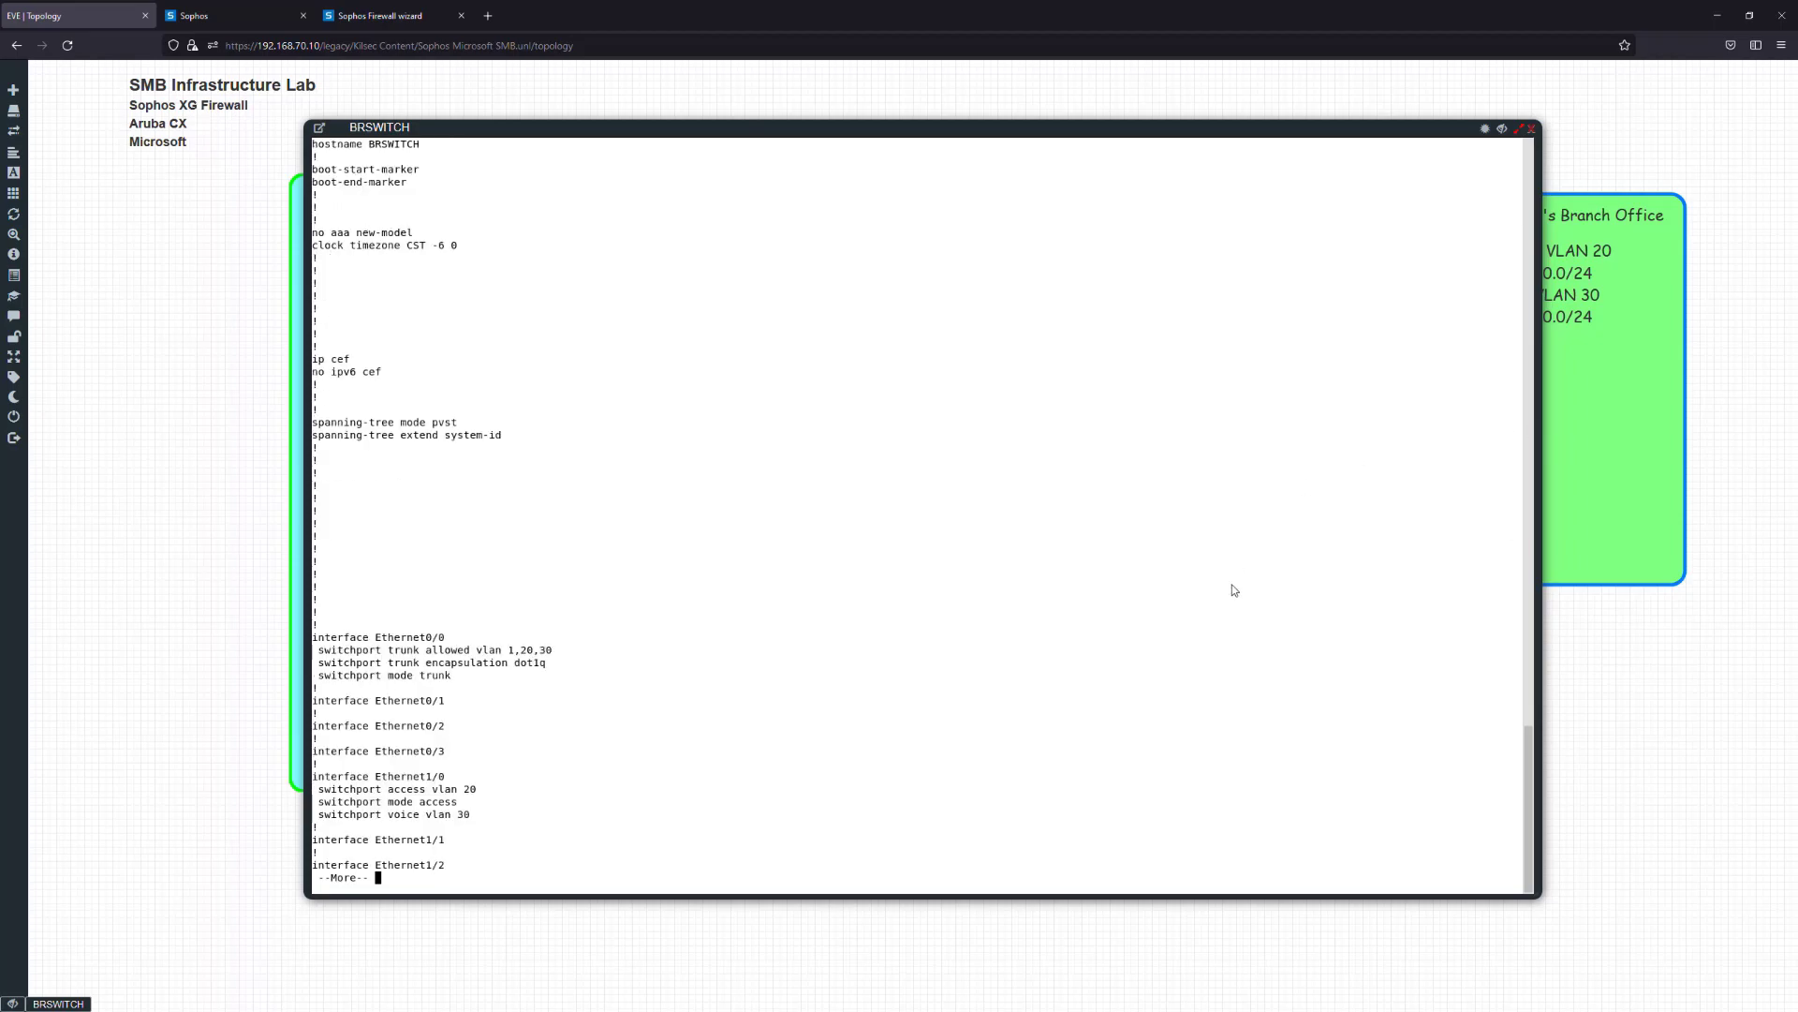
drag(466, 678, 347, 640)
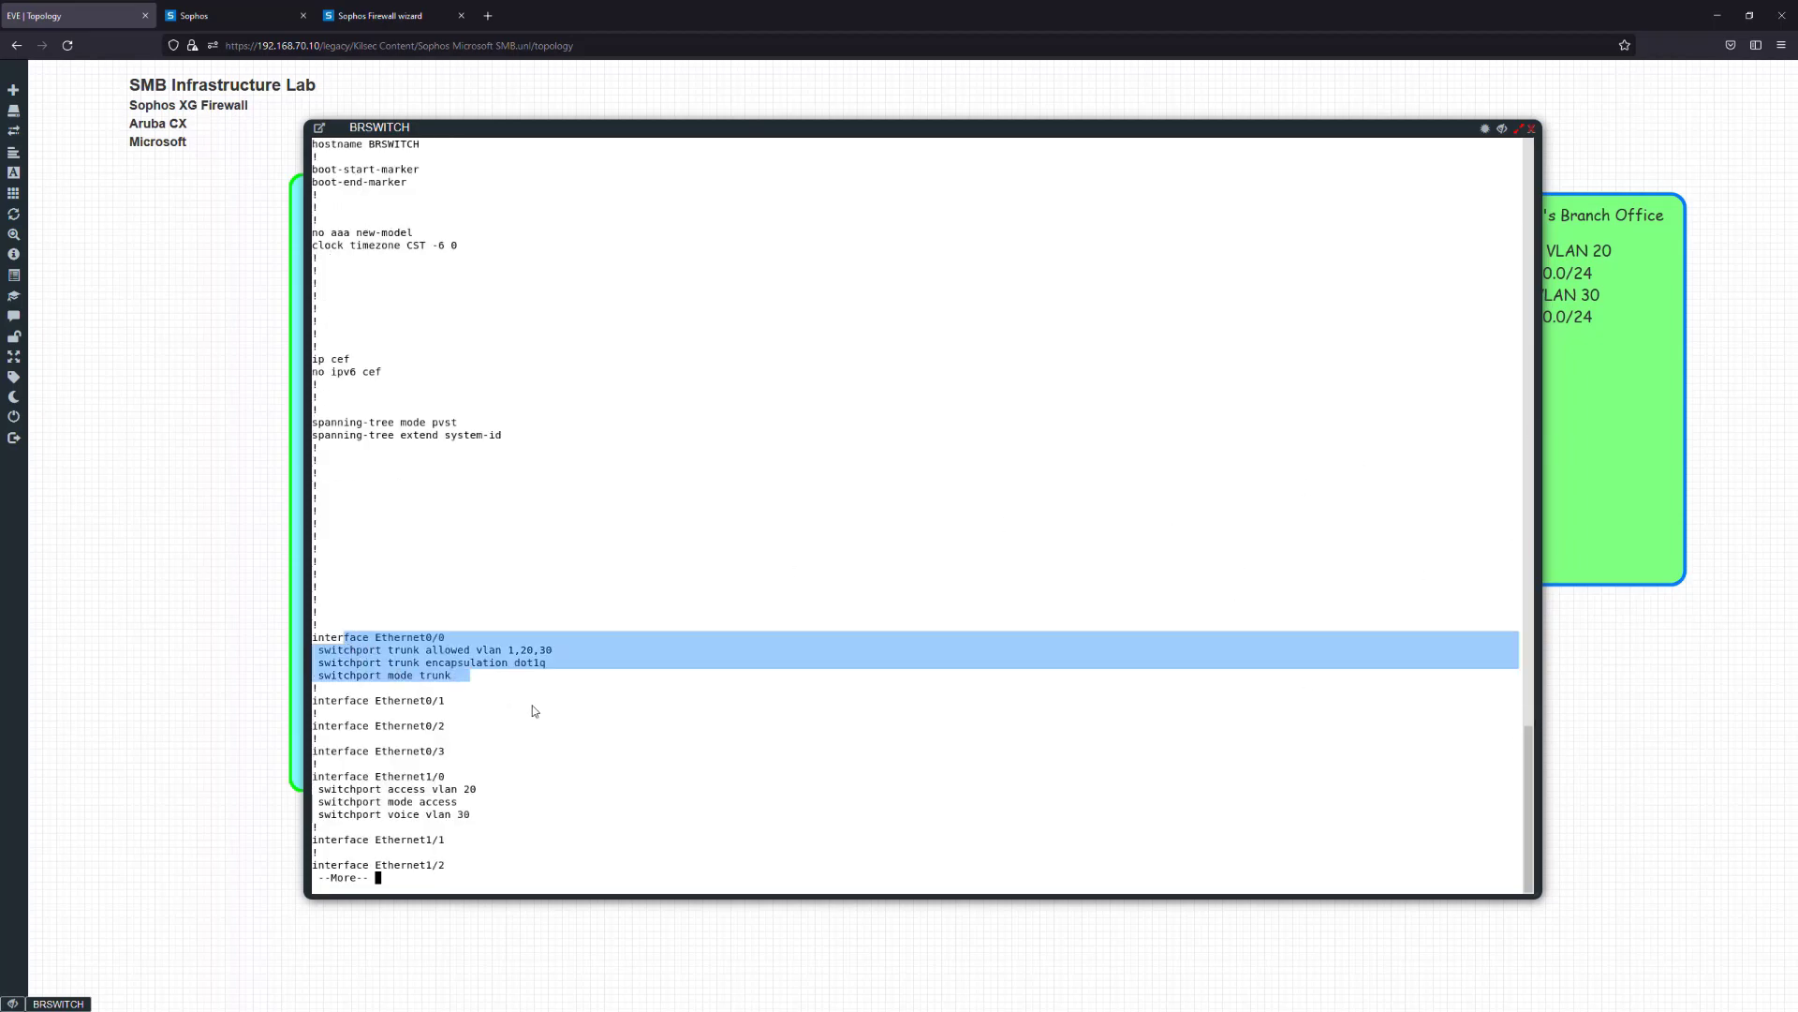
drag(481, 819, 345, 806)
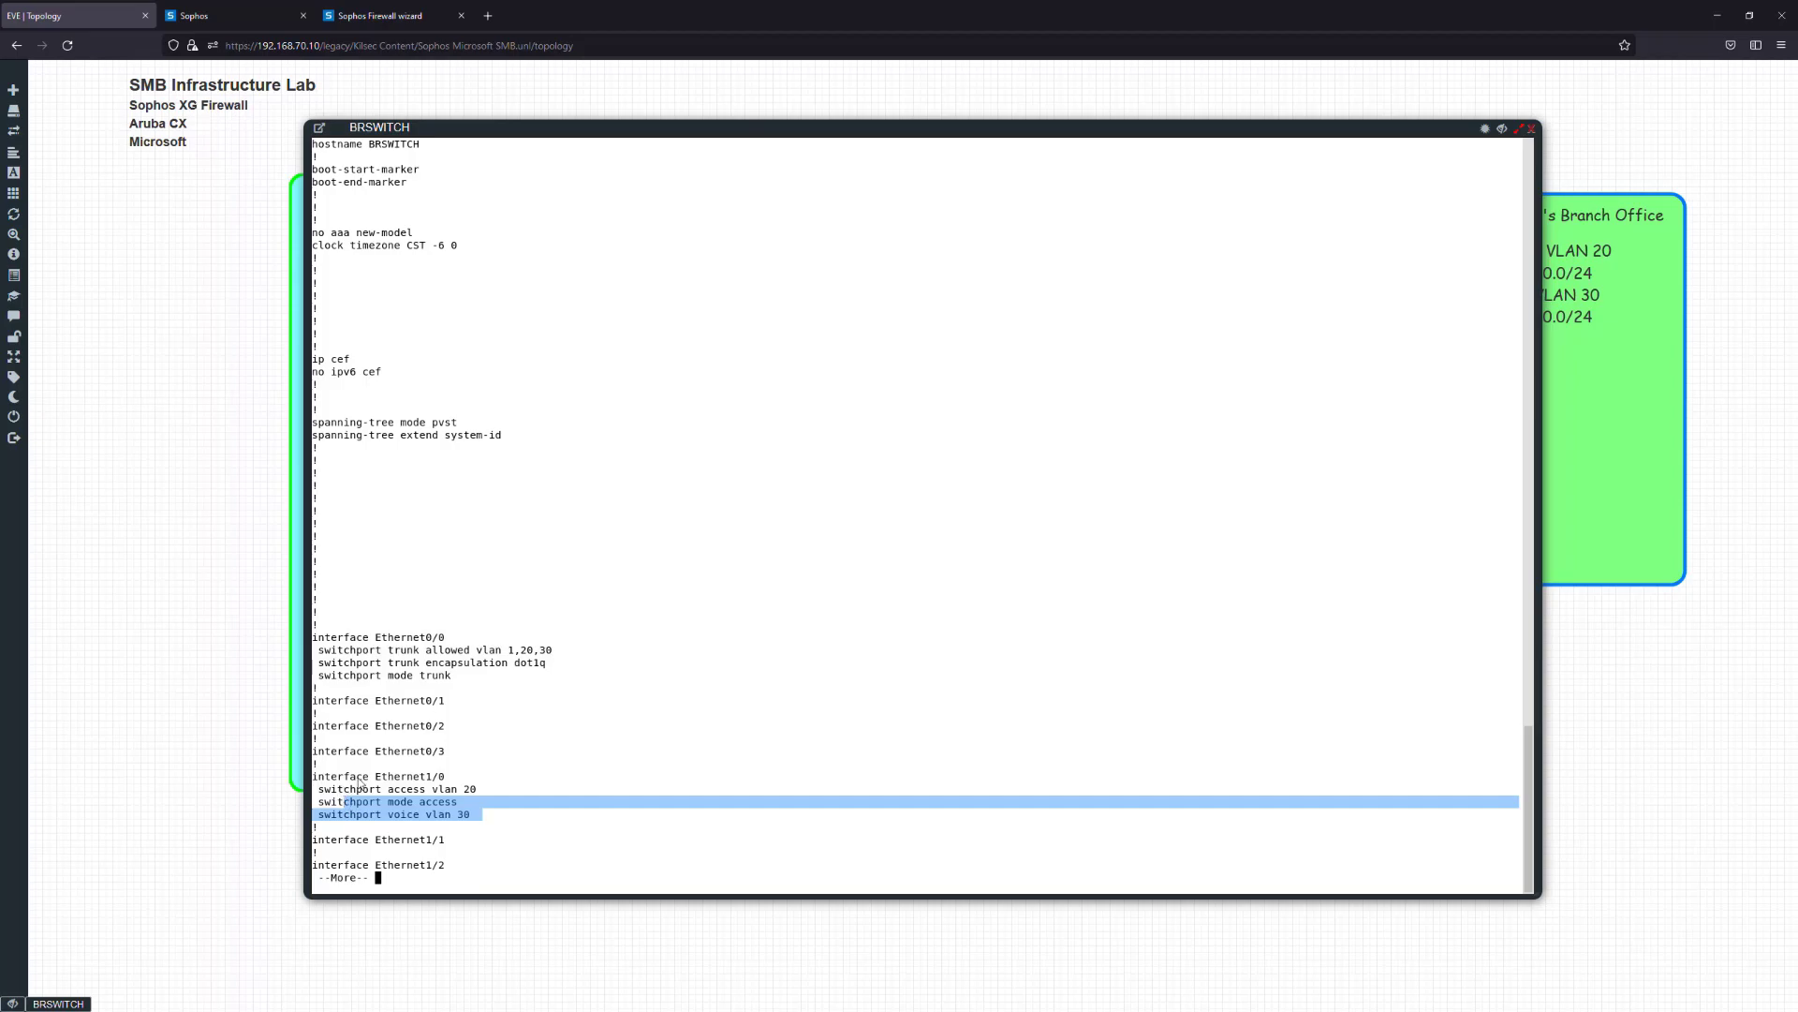
key(space)
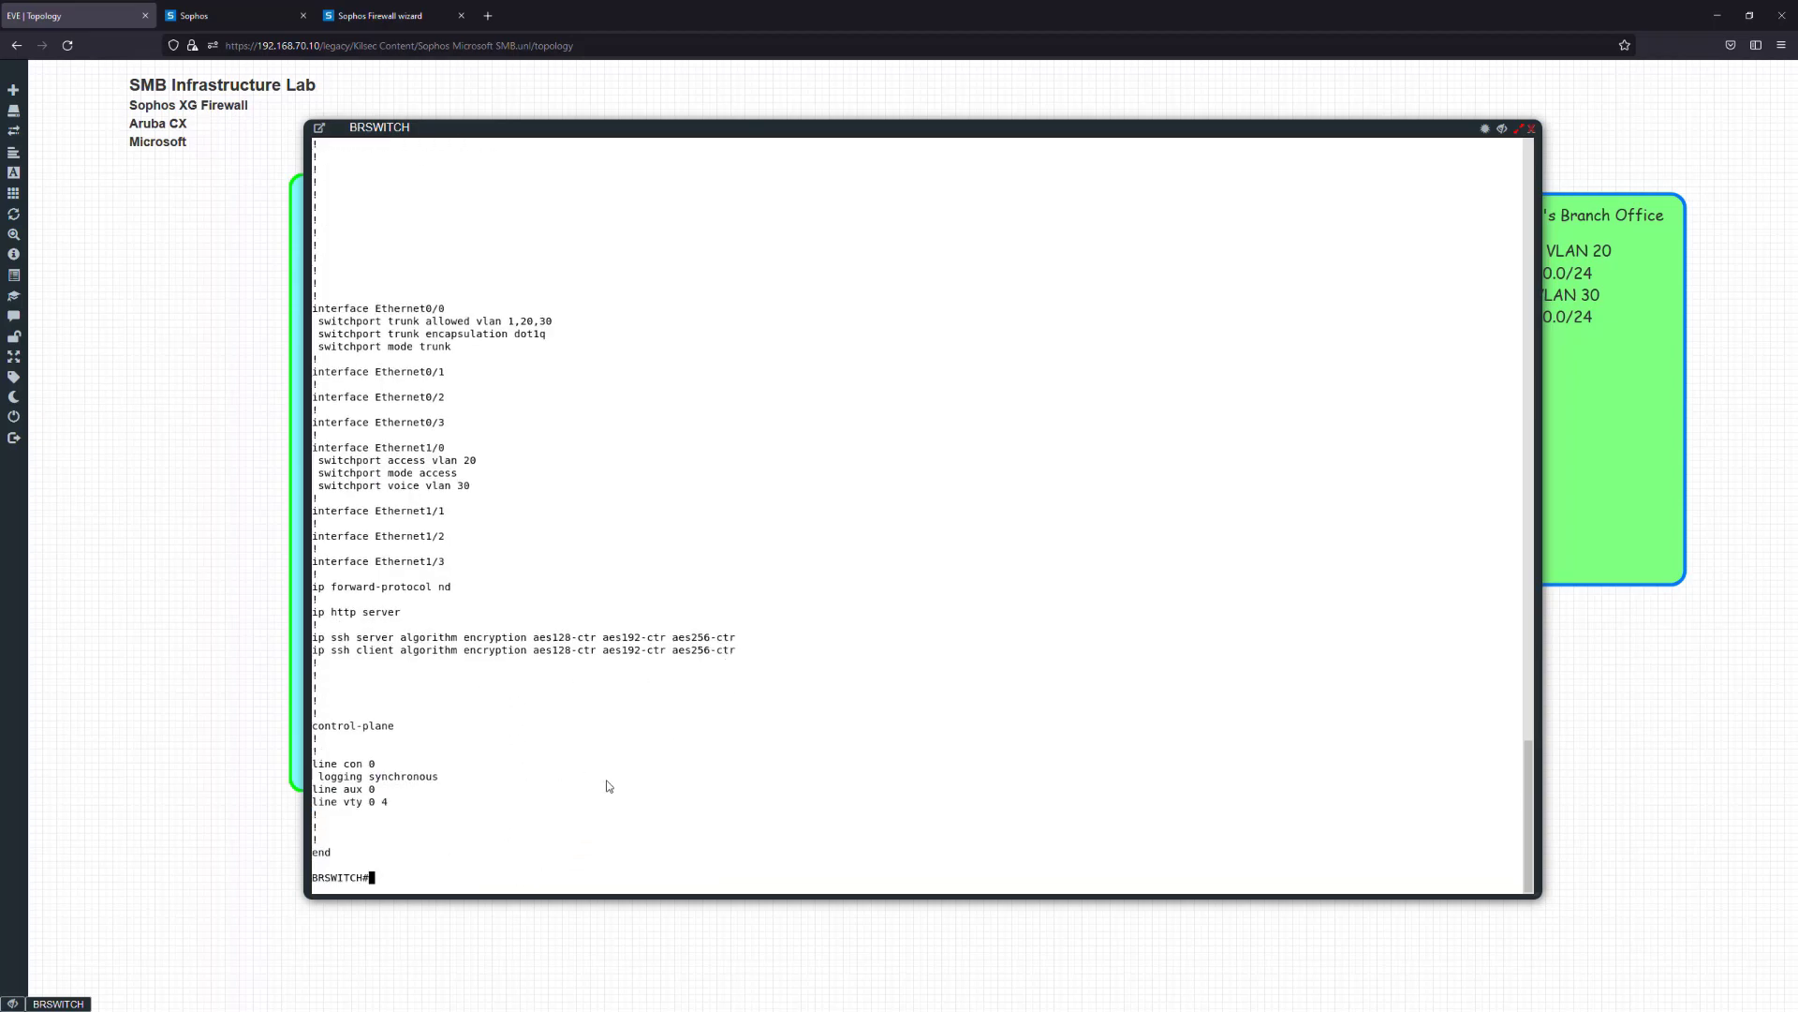
scroll(609, 780, up, 14)
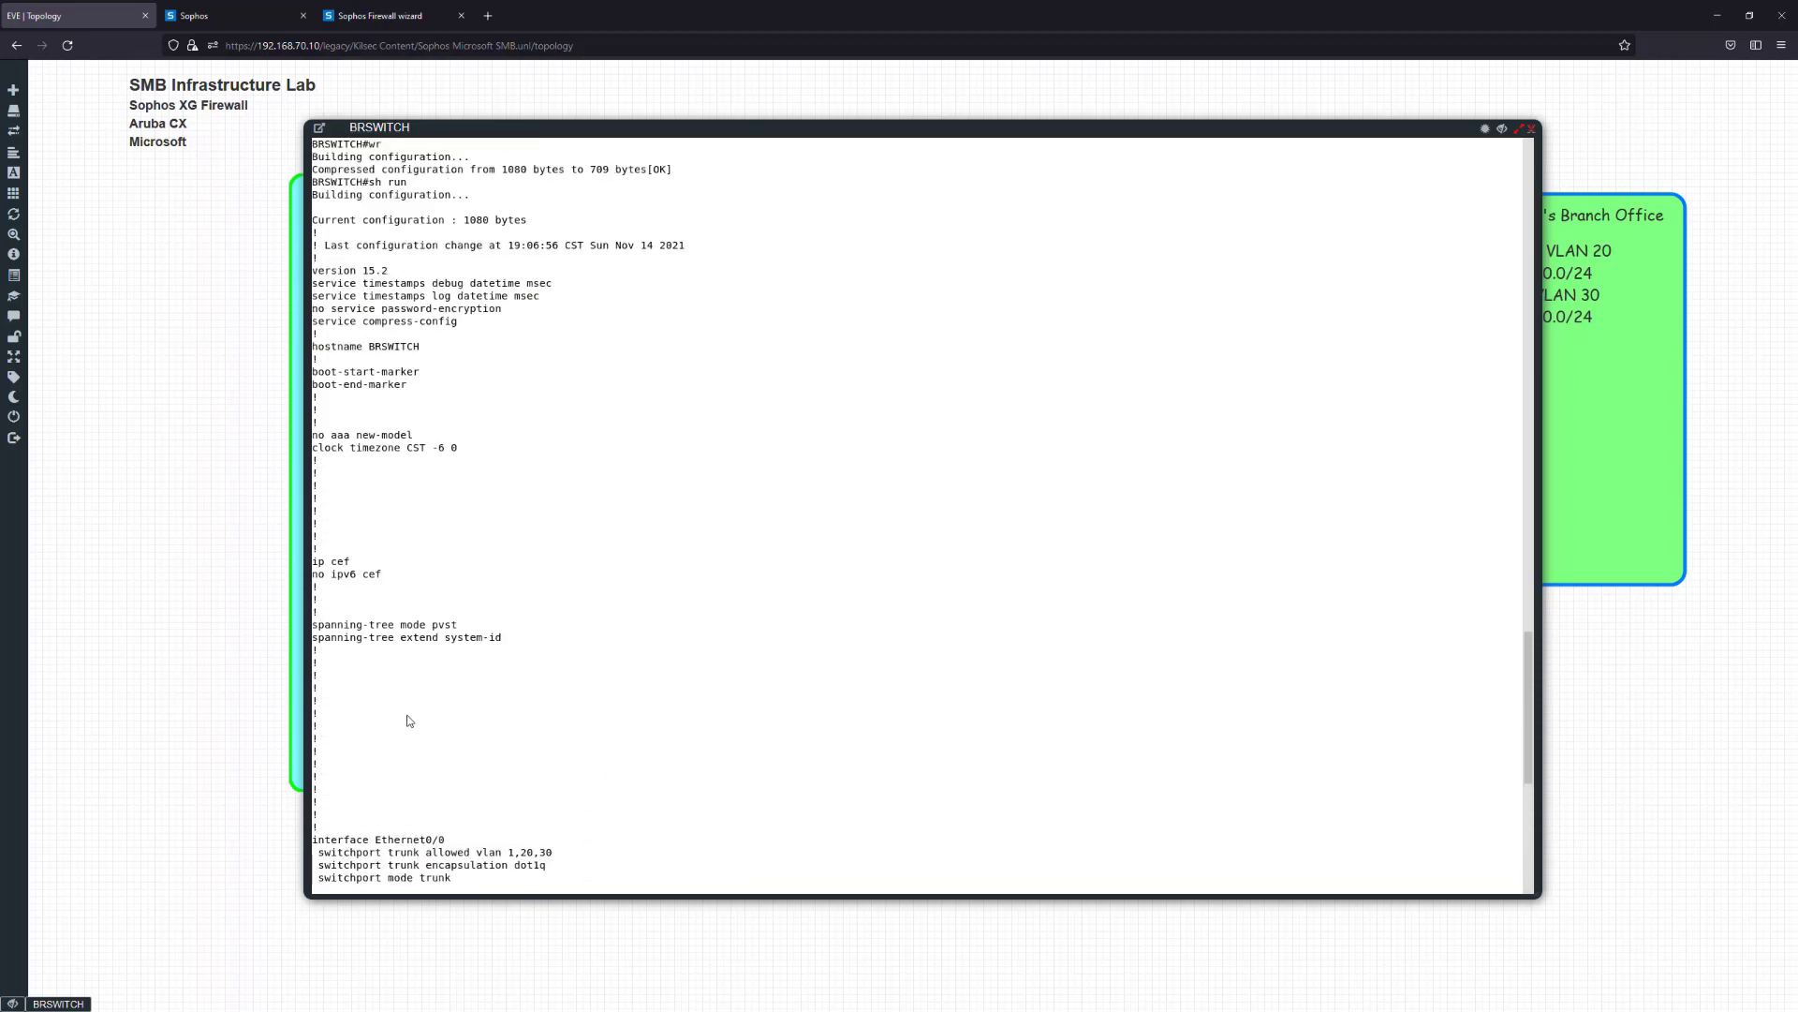
scroll(454, 616, up, 1)
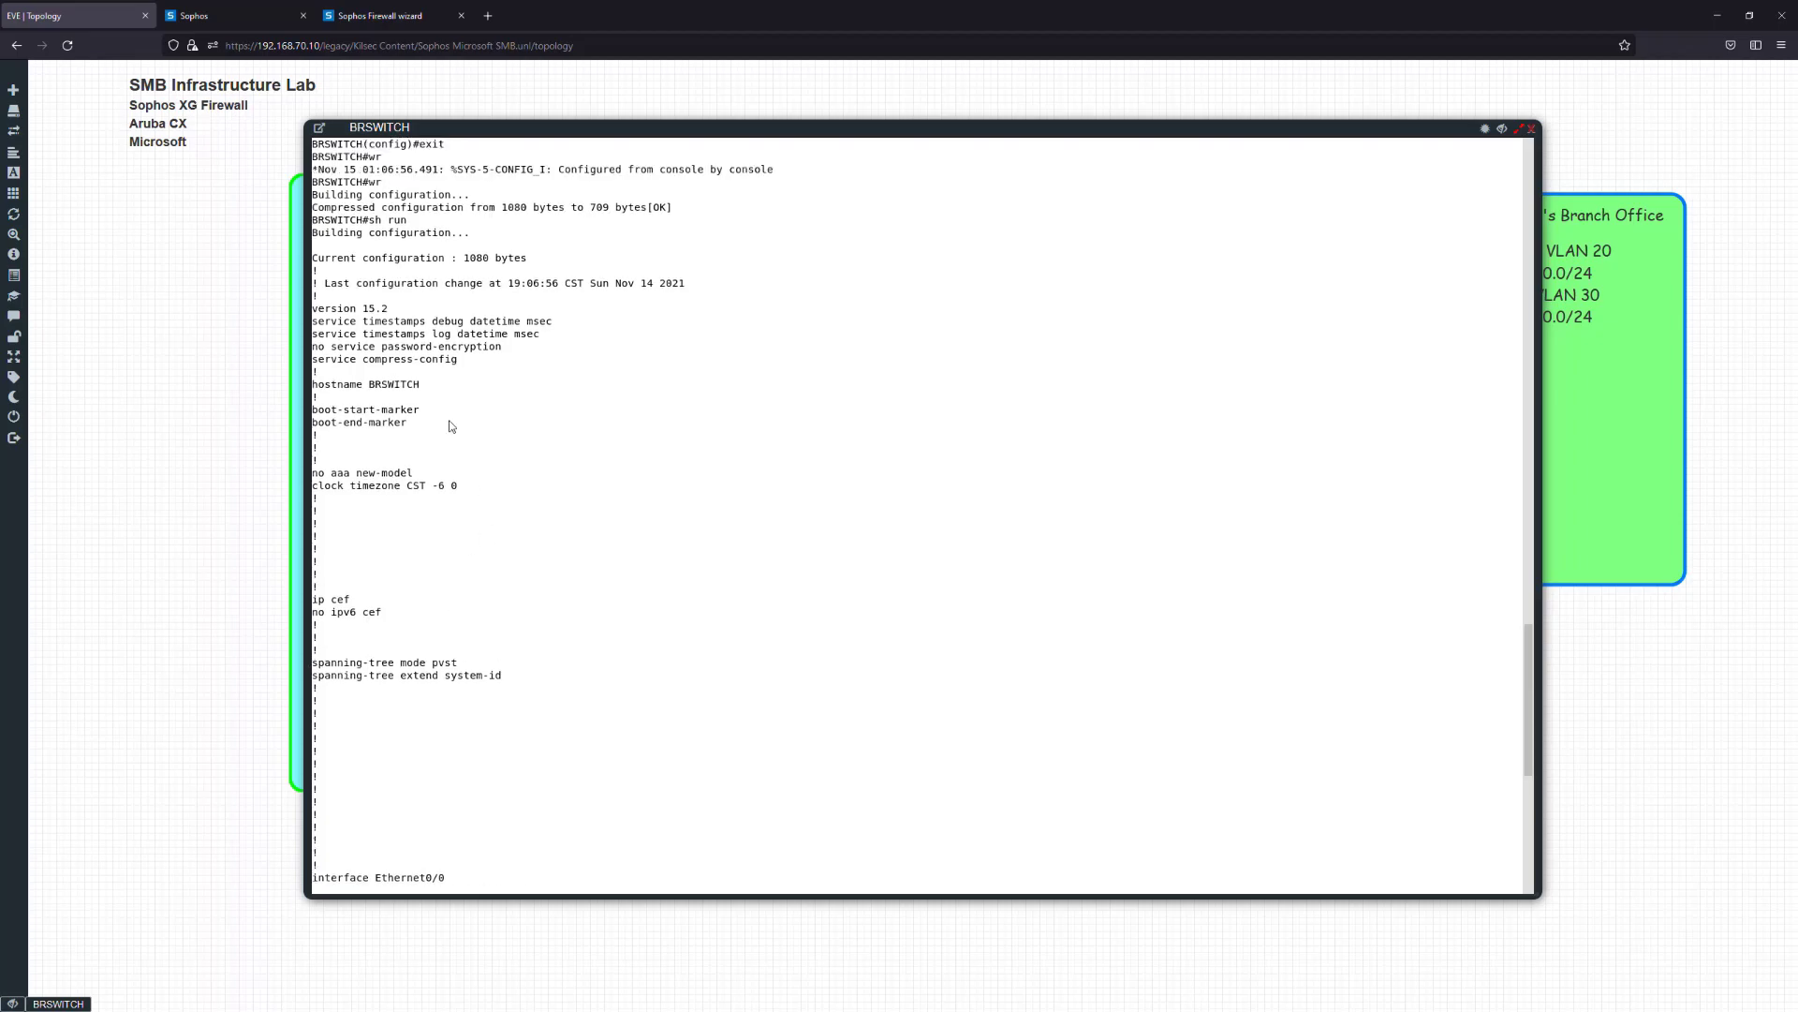
scroll(452, 427, up, 2)
scroll(576, 604, down, 8)
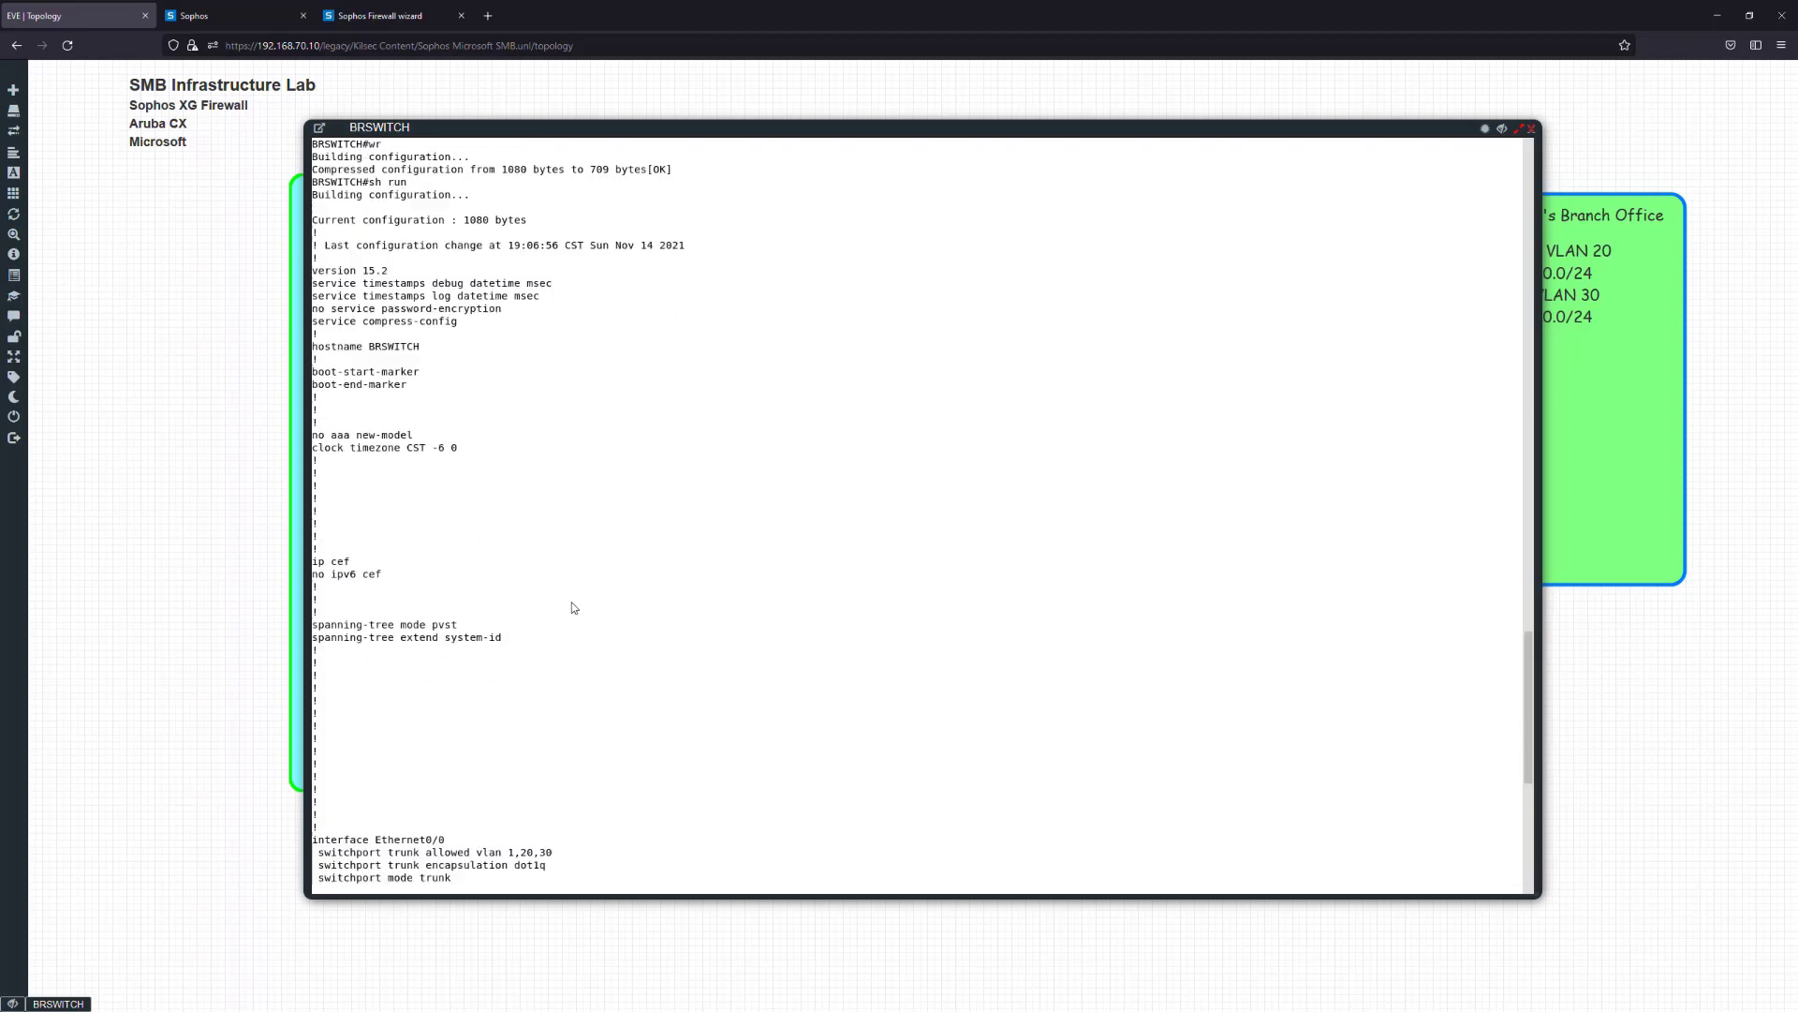
scroll(628, 603, down, 8)
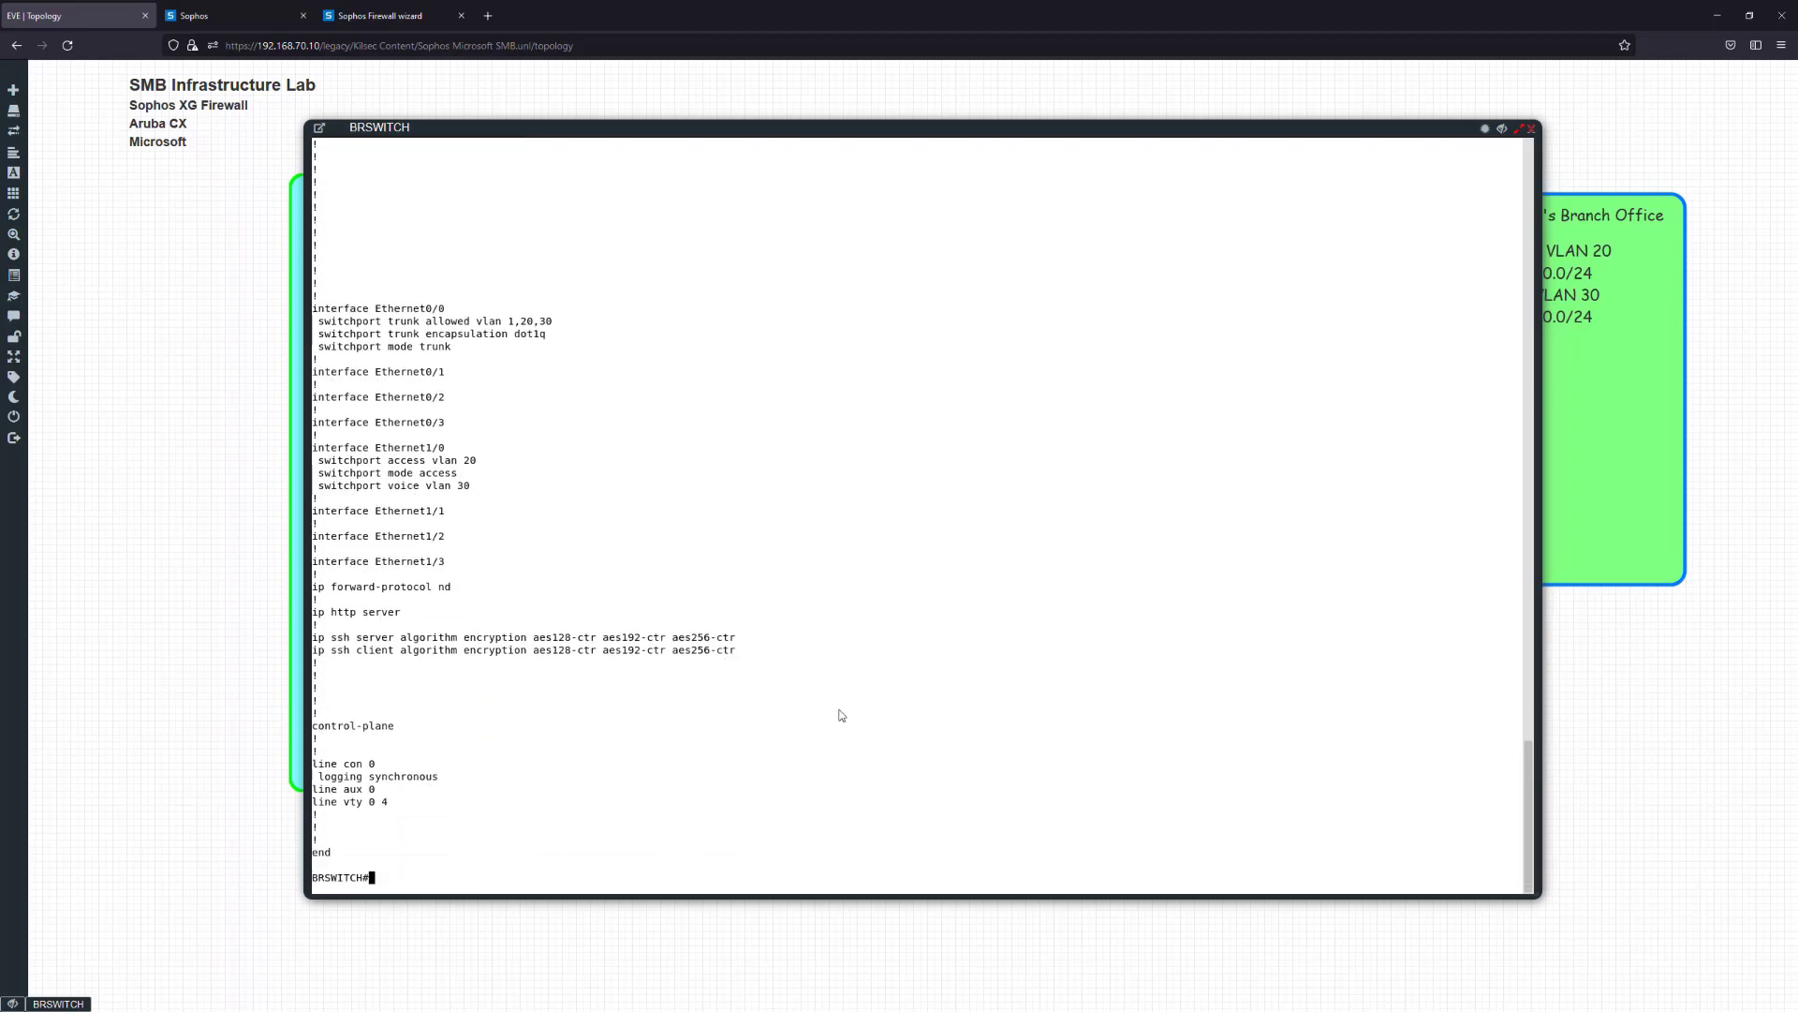
scroll(650, 594, up, 2)
scroll(650, 594, down, 2)
click(1531, 130)
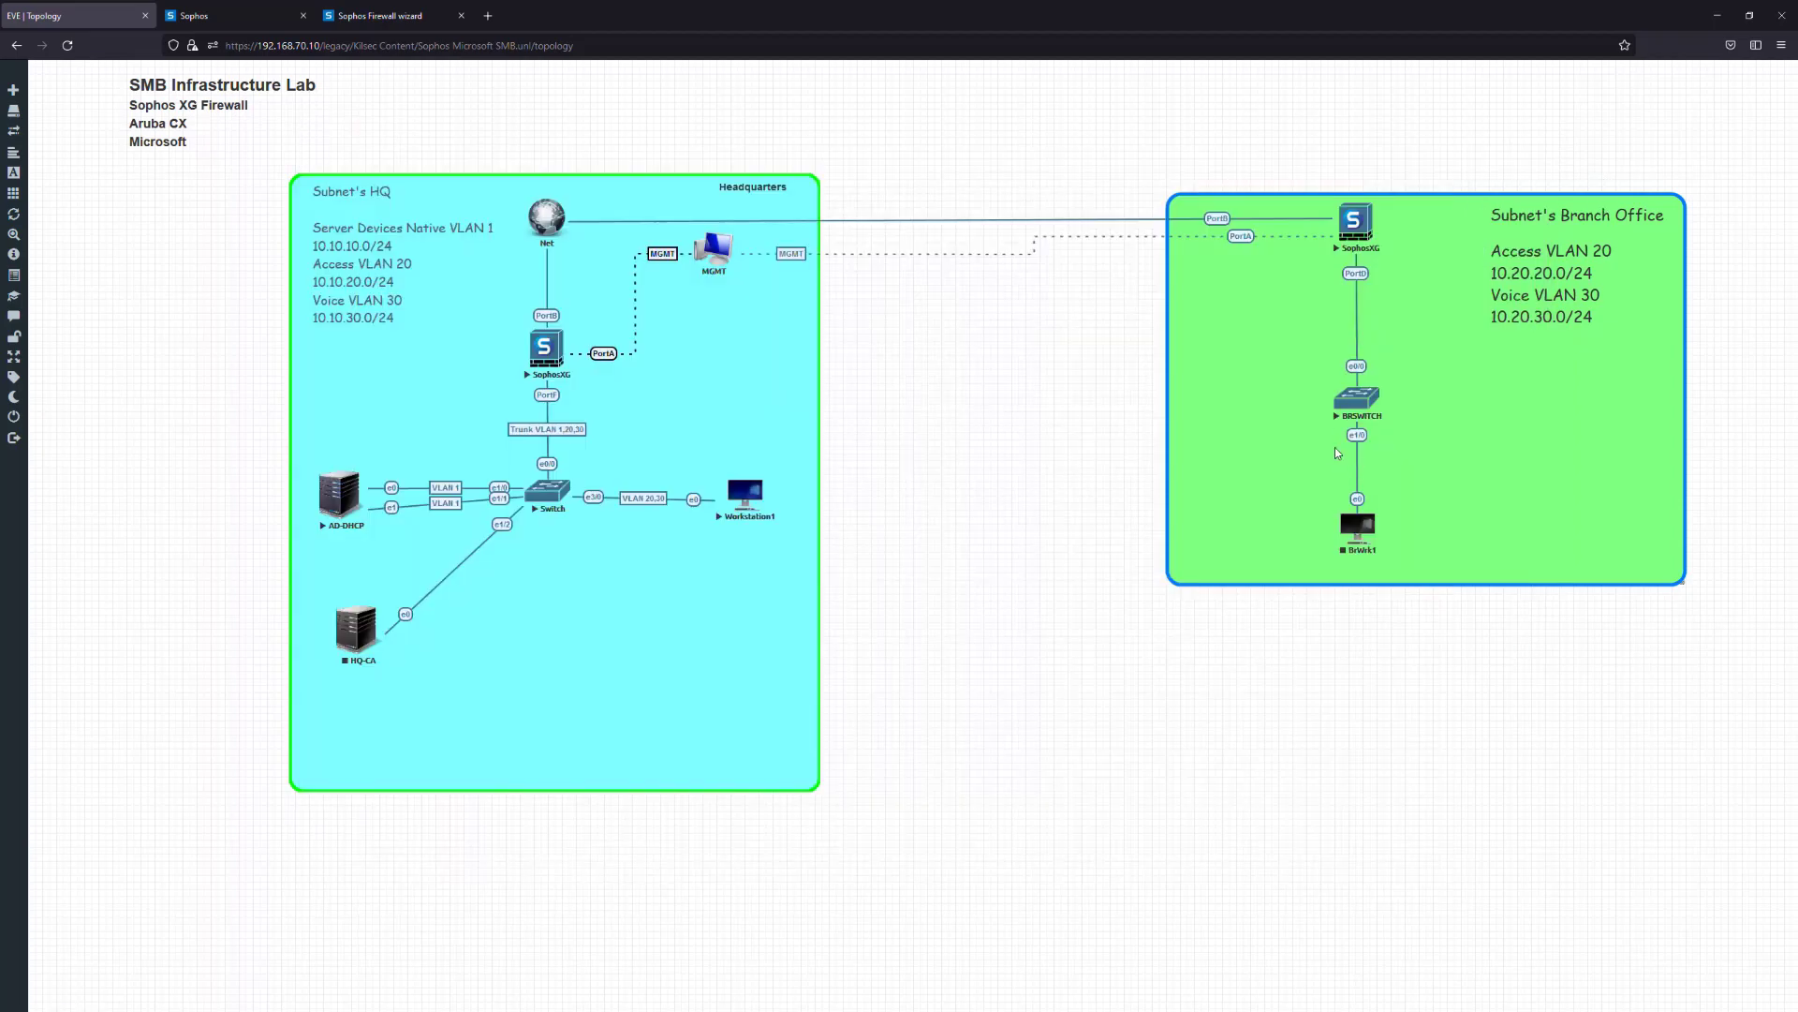
click(384, 16)
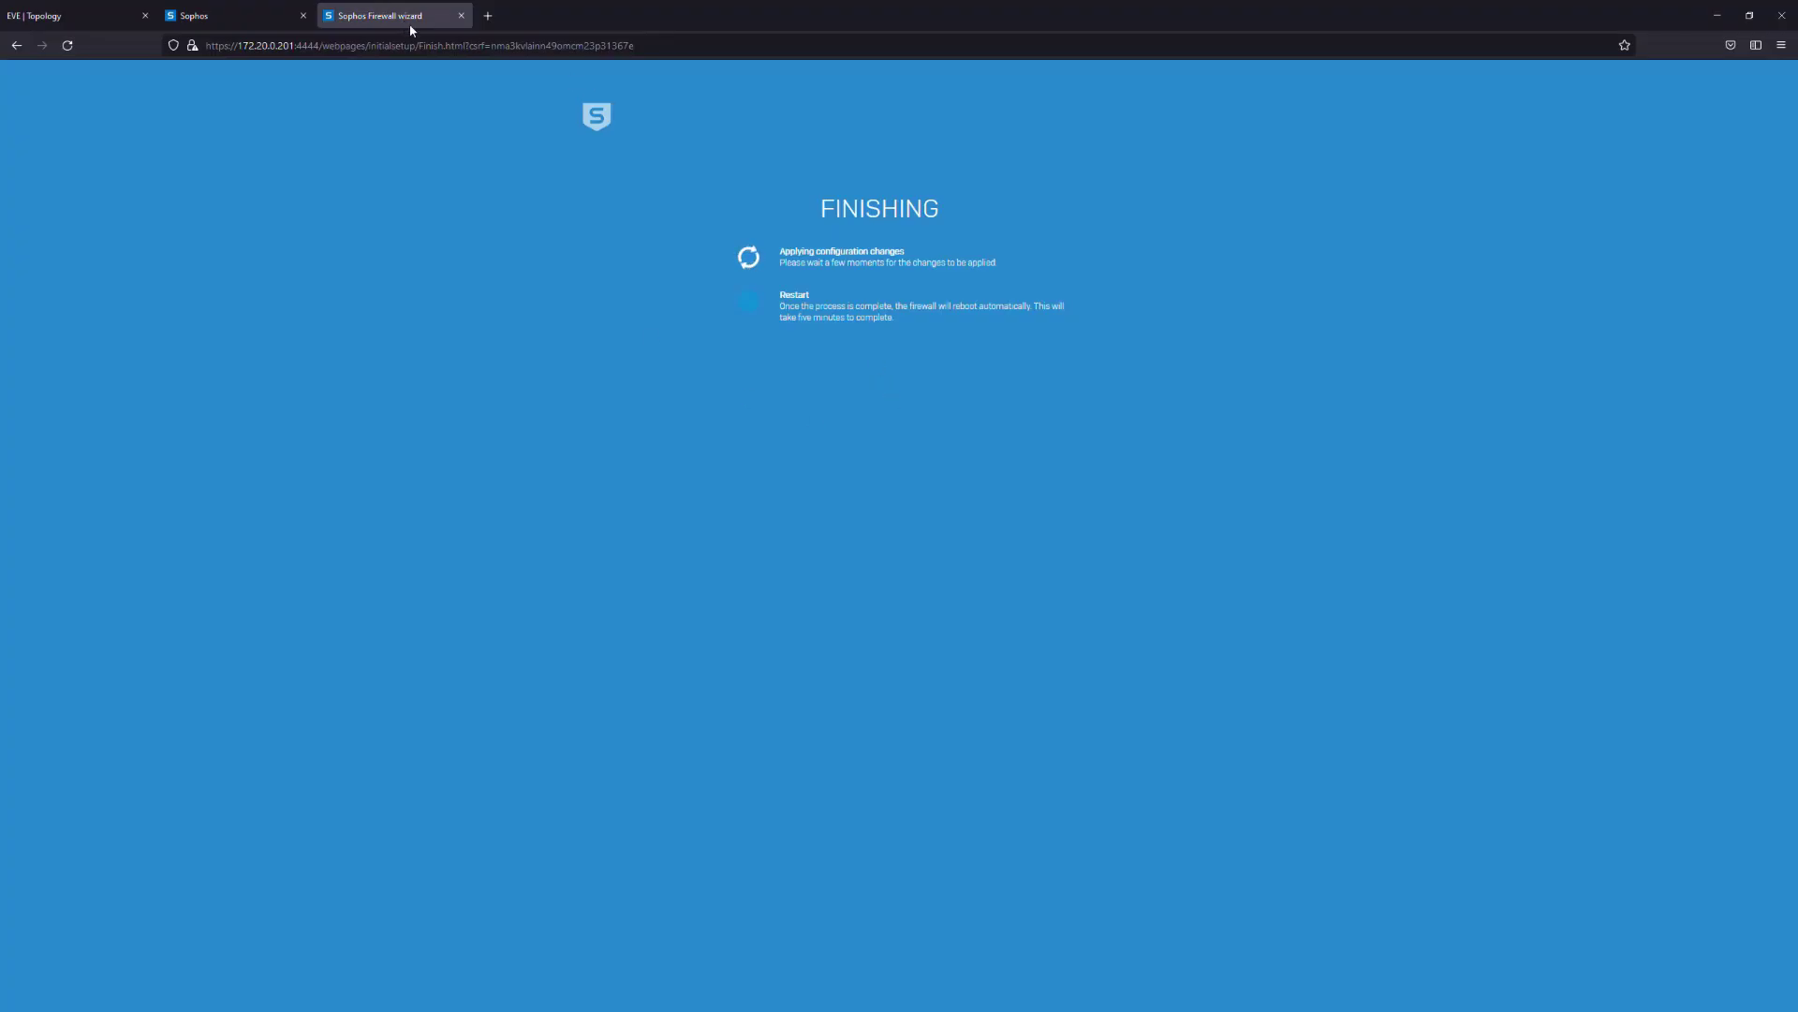
click(694, 48)
click(668, 372)
click(684, 46)
drag(684, 46, 318, 49)
key(BackSpace)
key(Return)
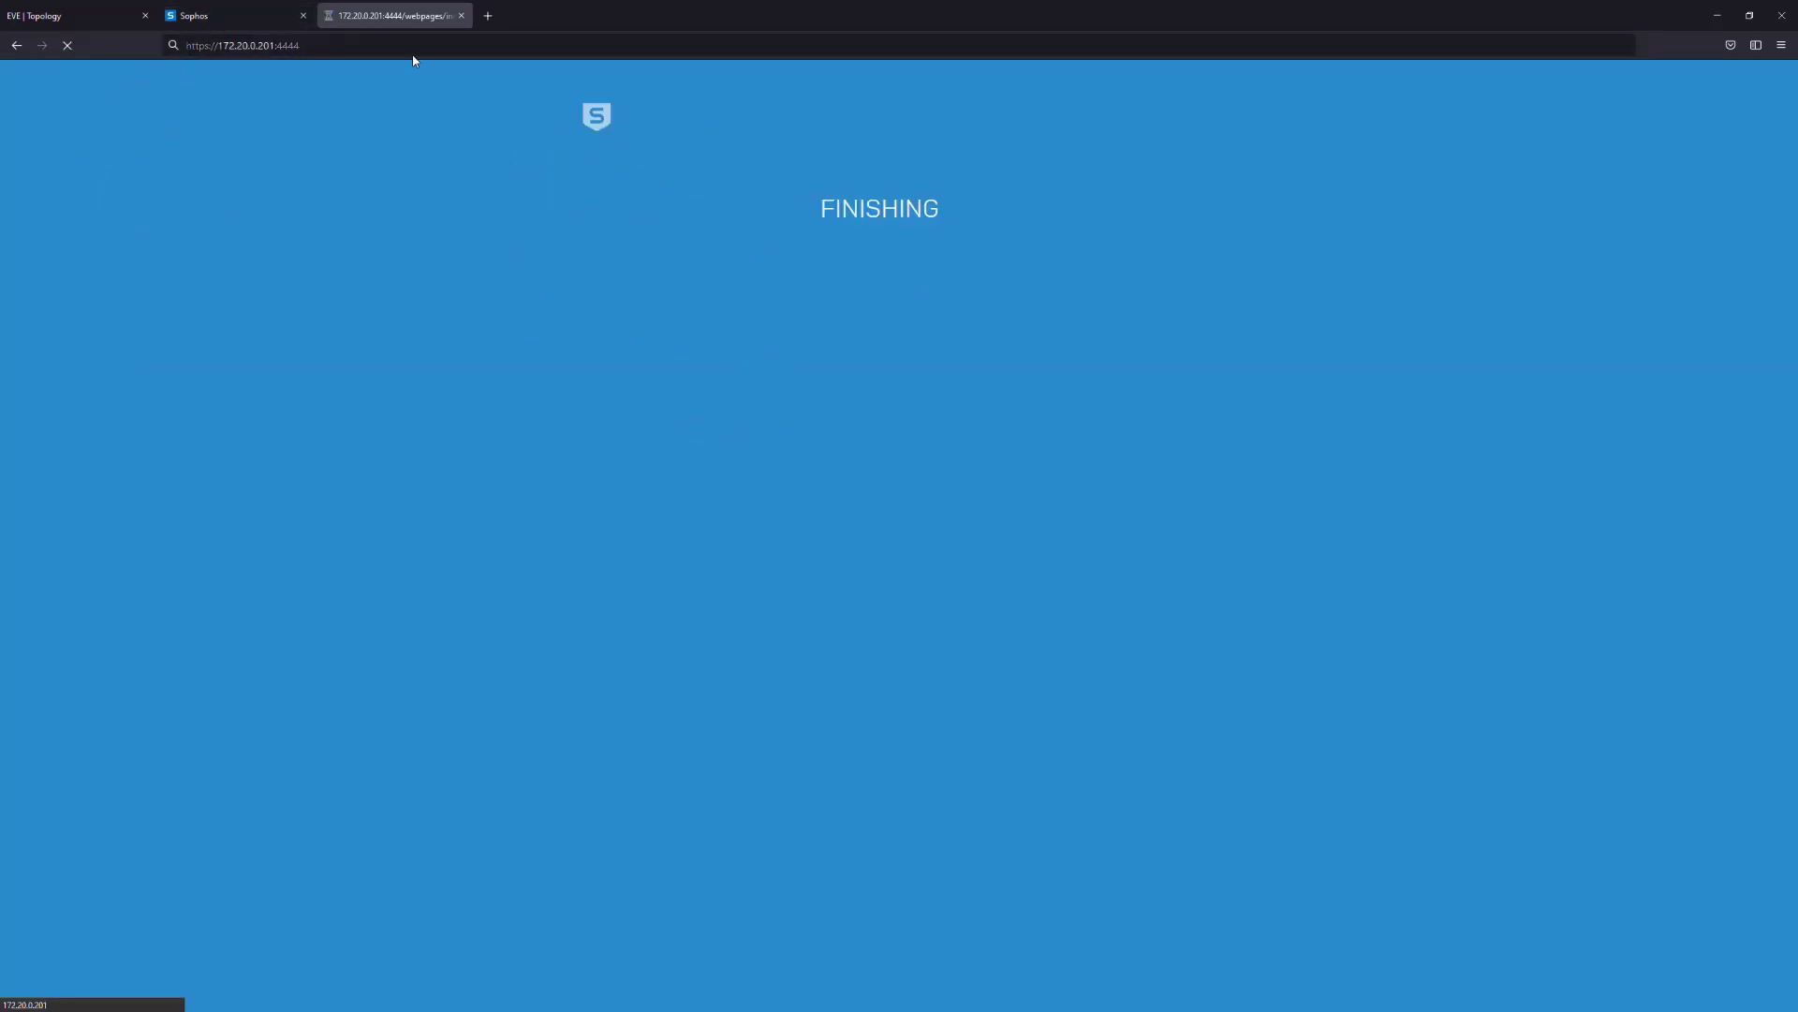
Retry loading the firewall address while checking the Hosts and services page
click(187, 16)
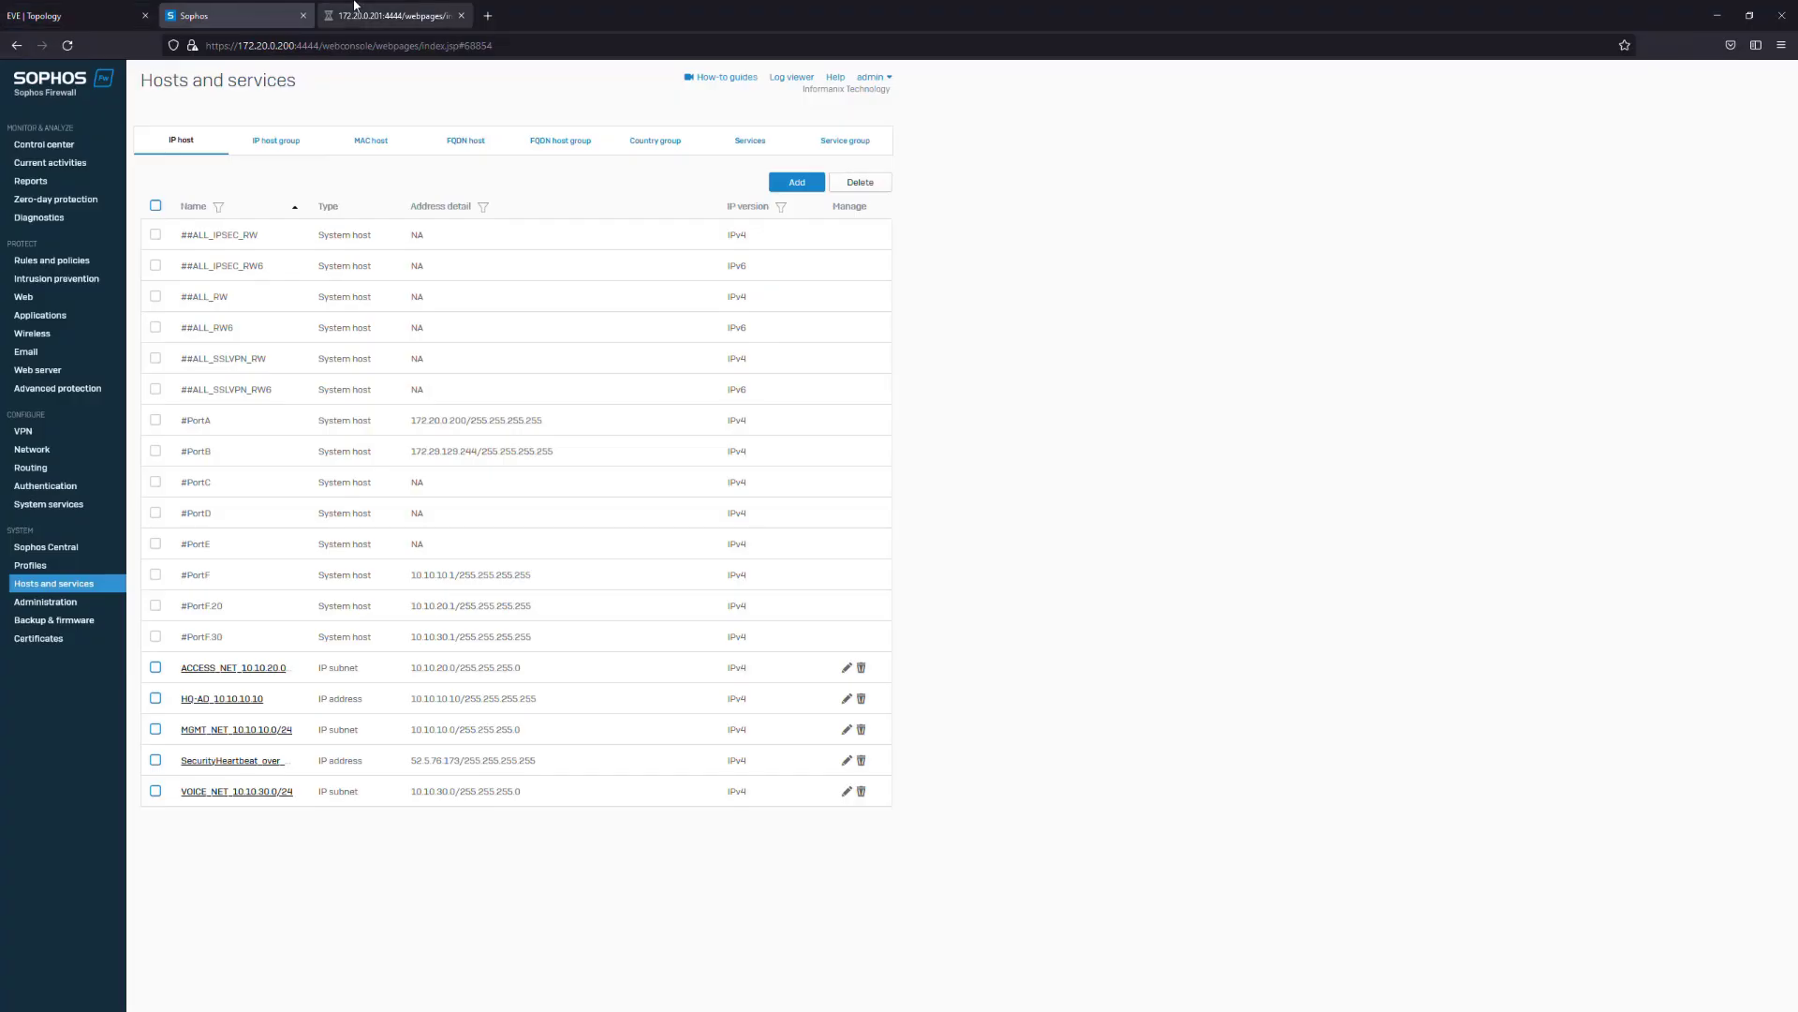
click(389, 16)
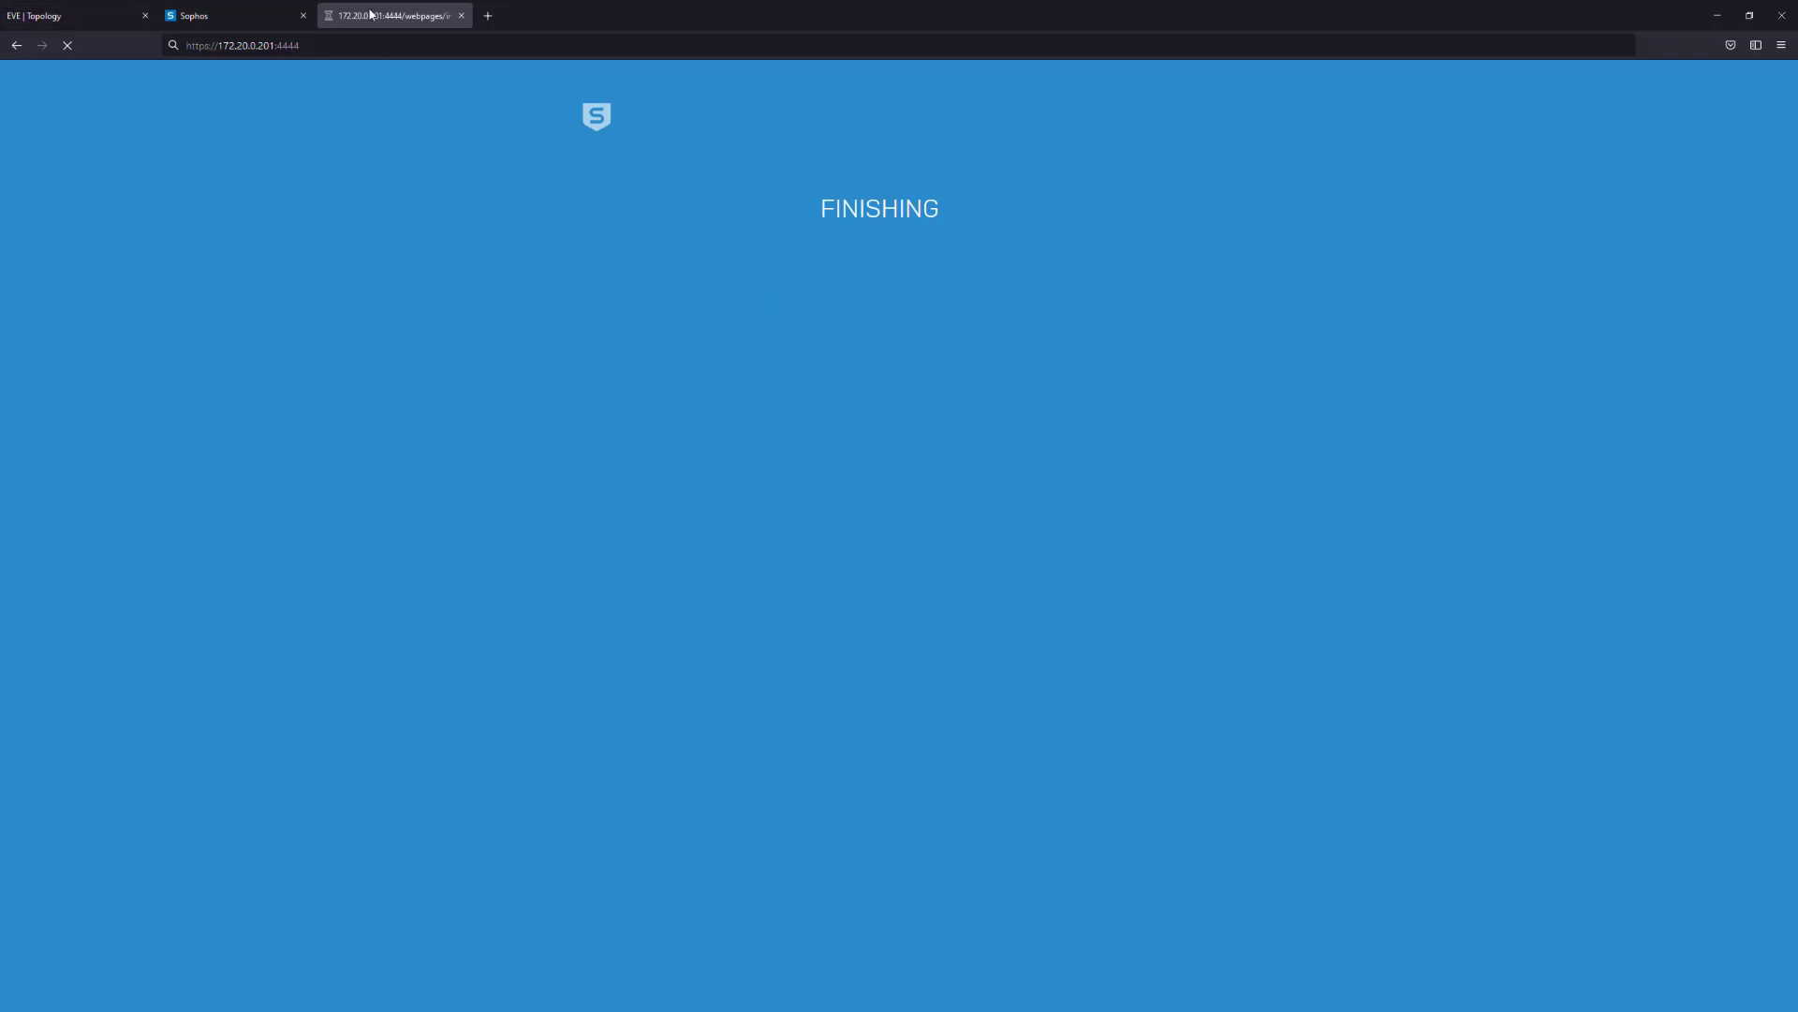
click(358, 45)
key(Escape)
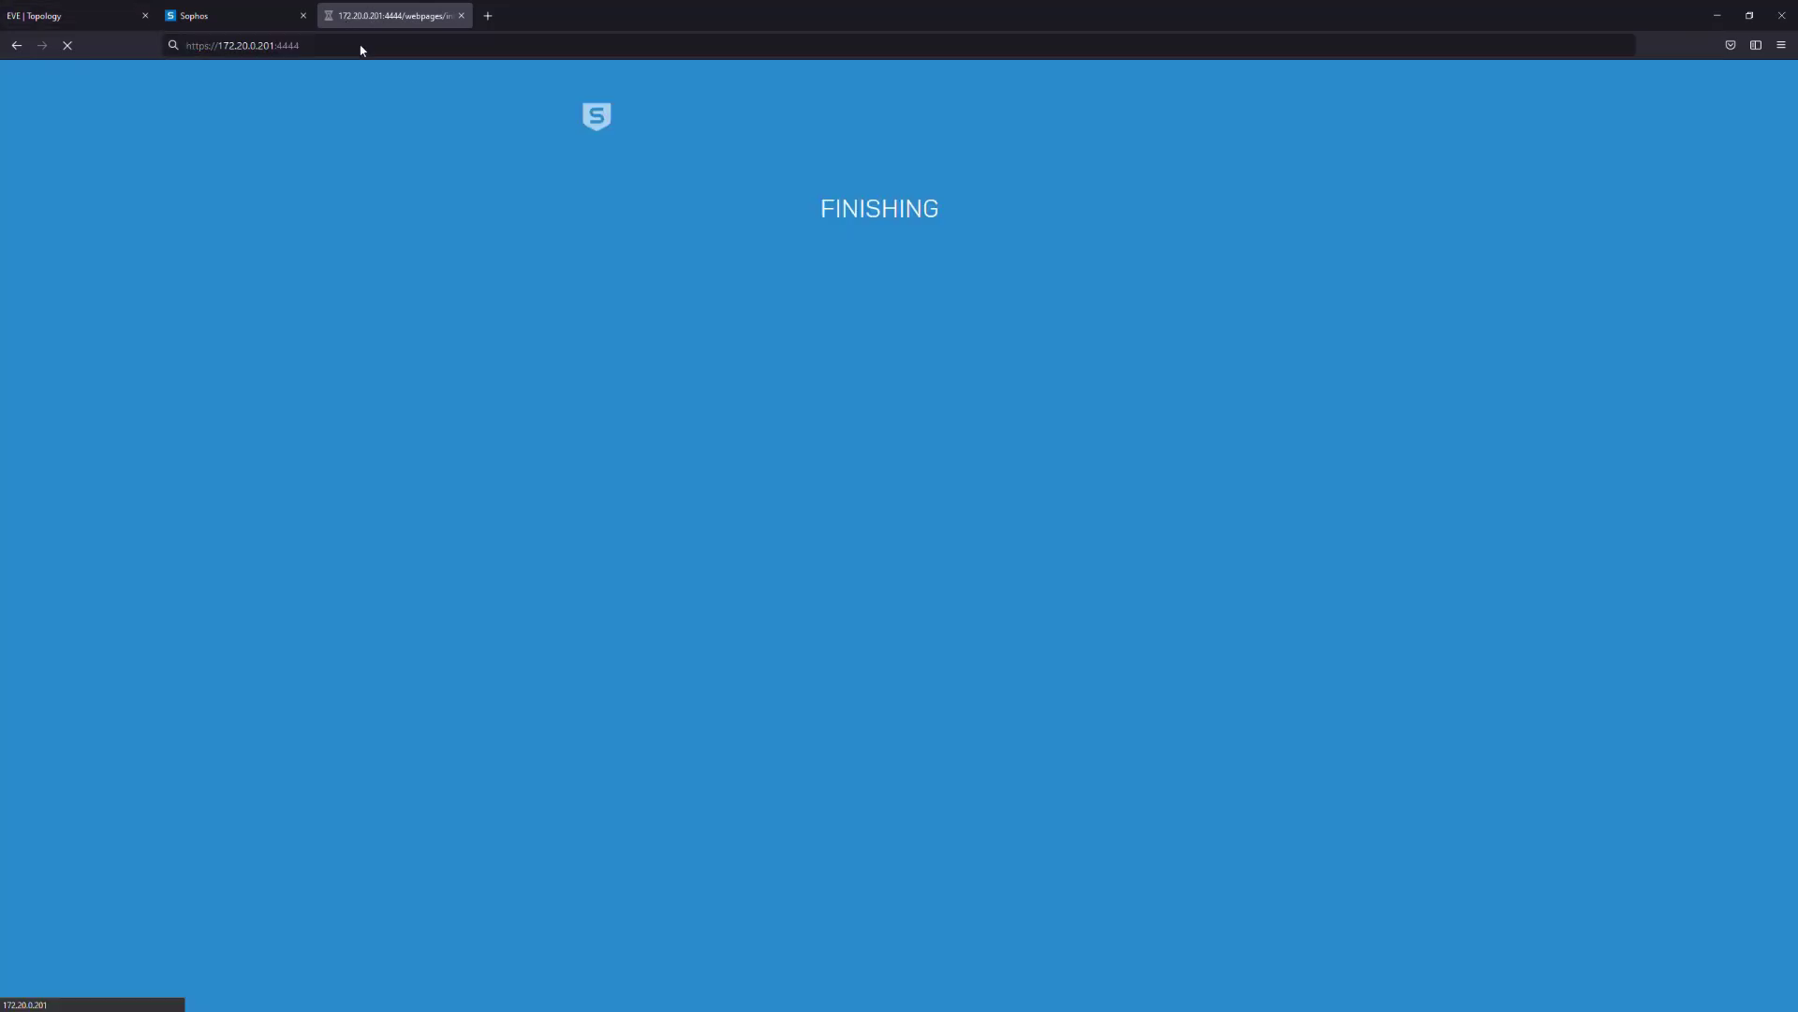
click(249, 15)
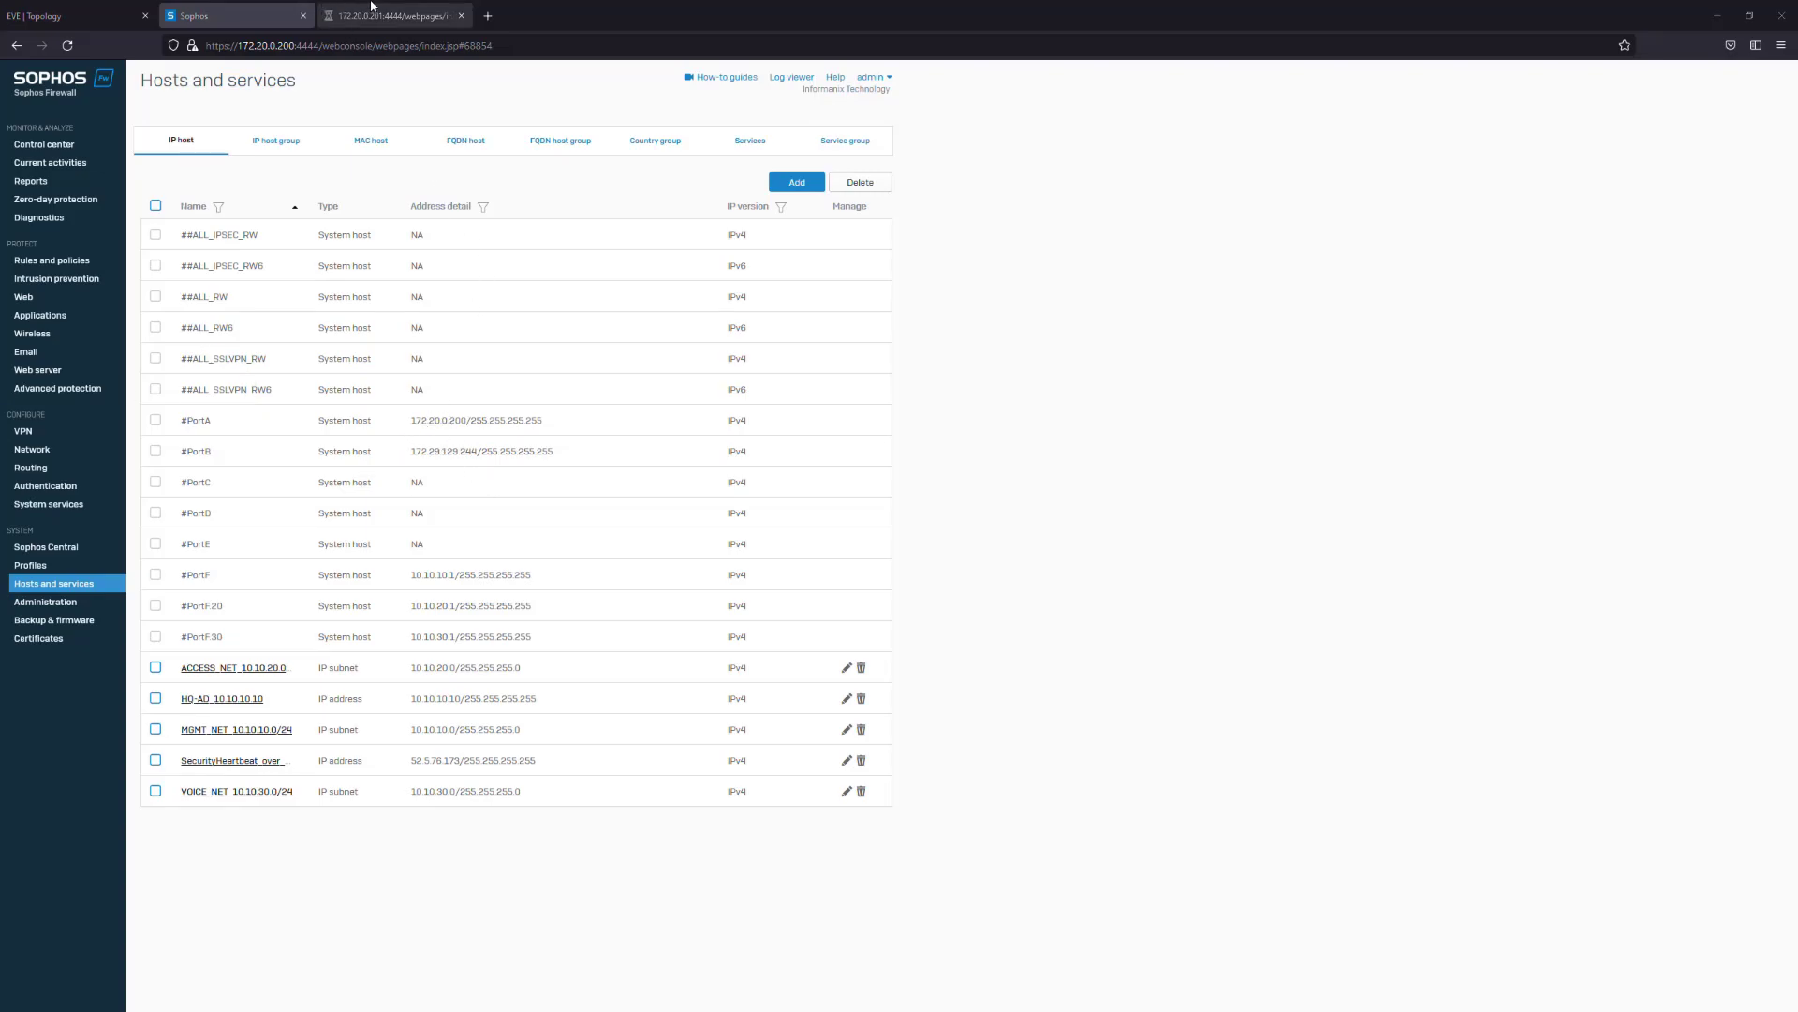
click(375, 16)
Glance at the lab topology diagram, then settle on the Hosts and services page
click(65, 16)
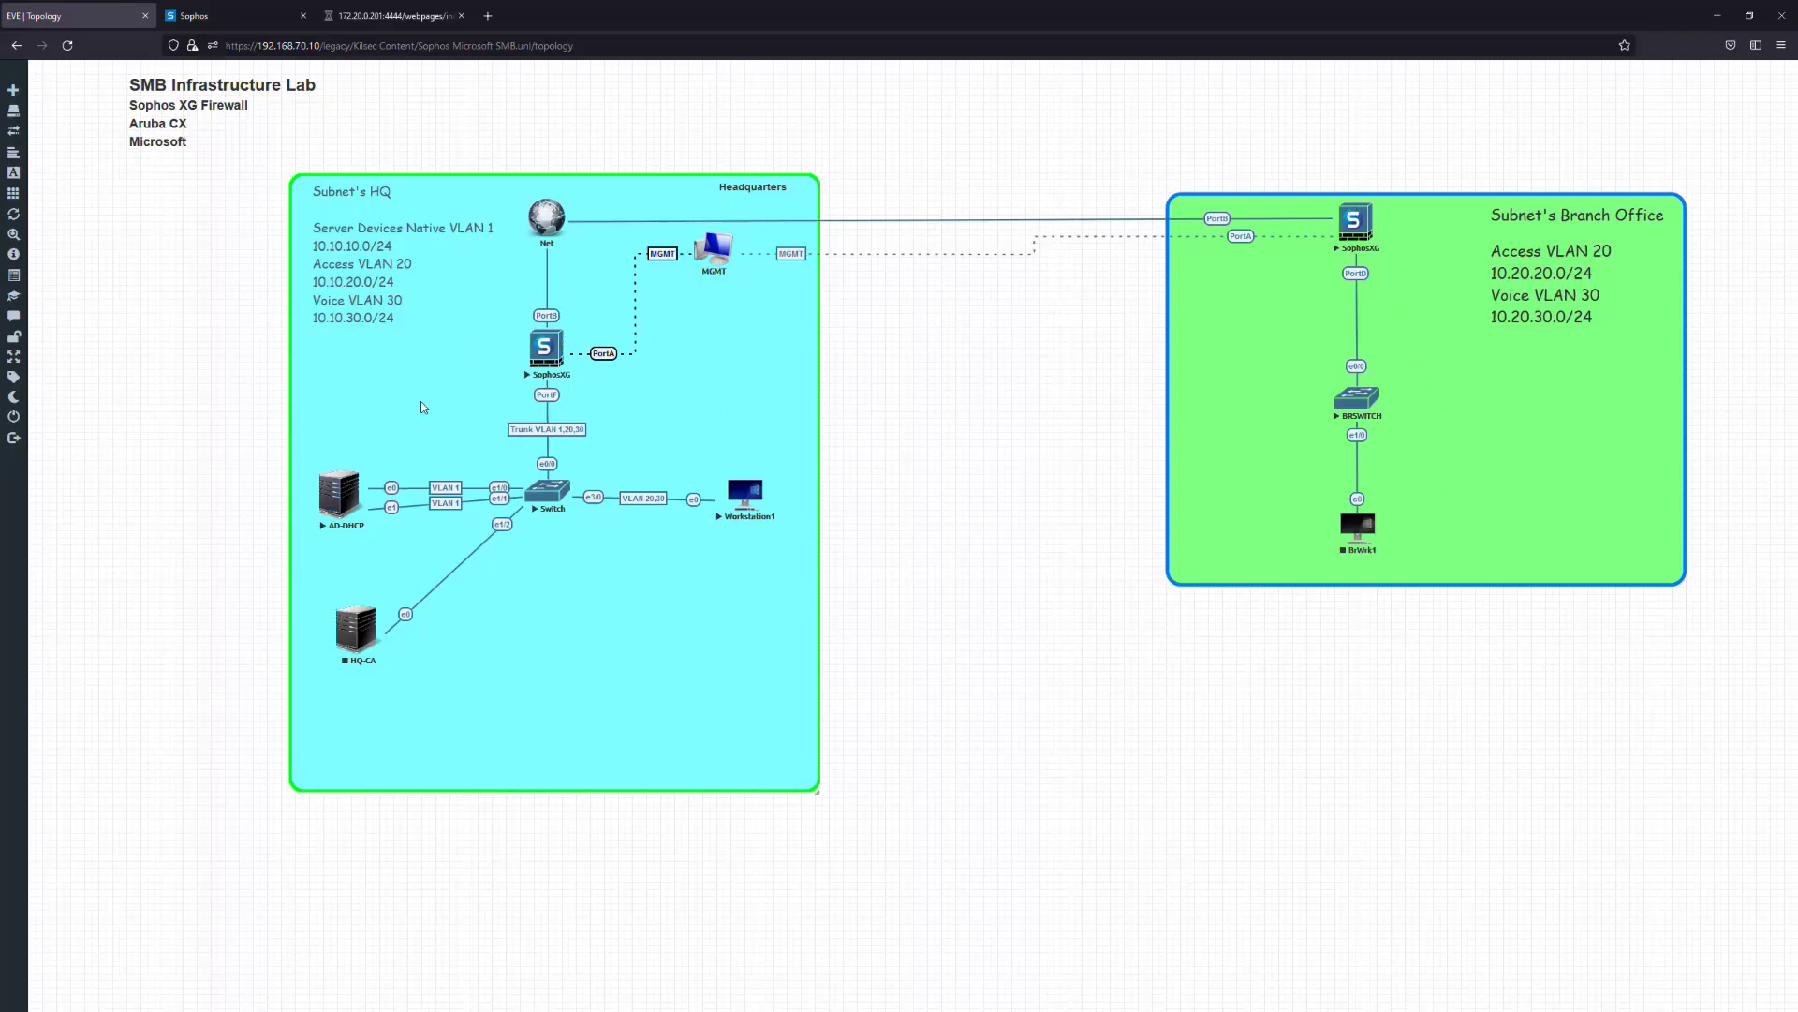
mouse_move(561, 359)
mouse_move(358, 498)
mouse_move(714, 251)
click(251, 15)
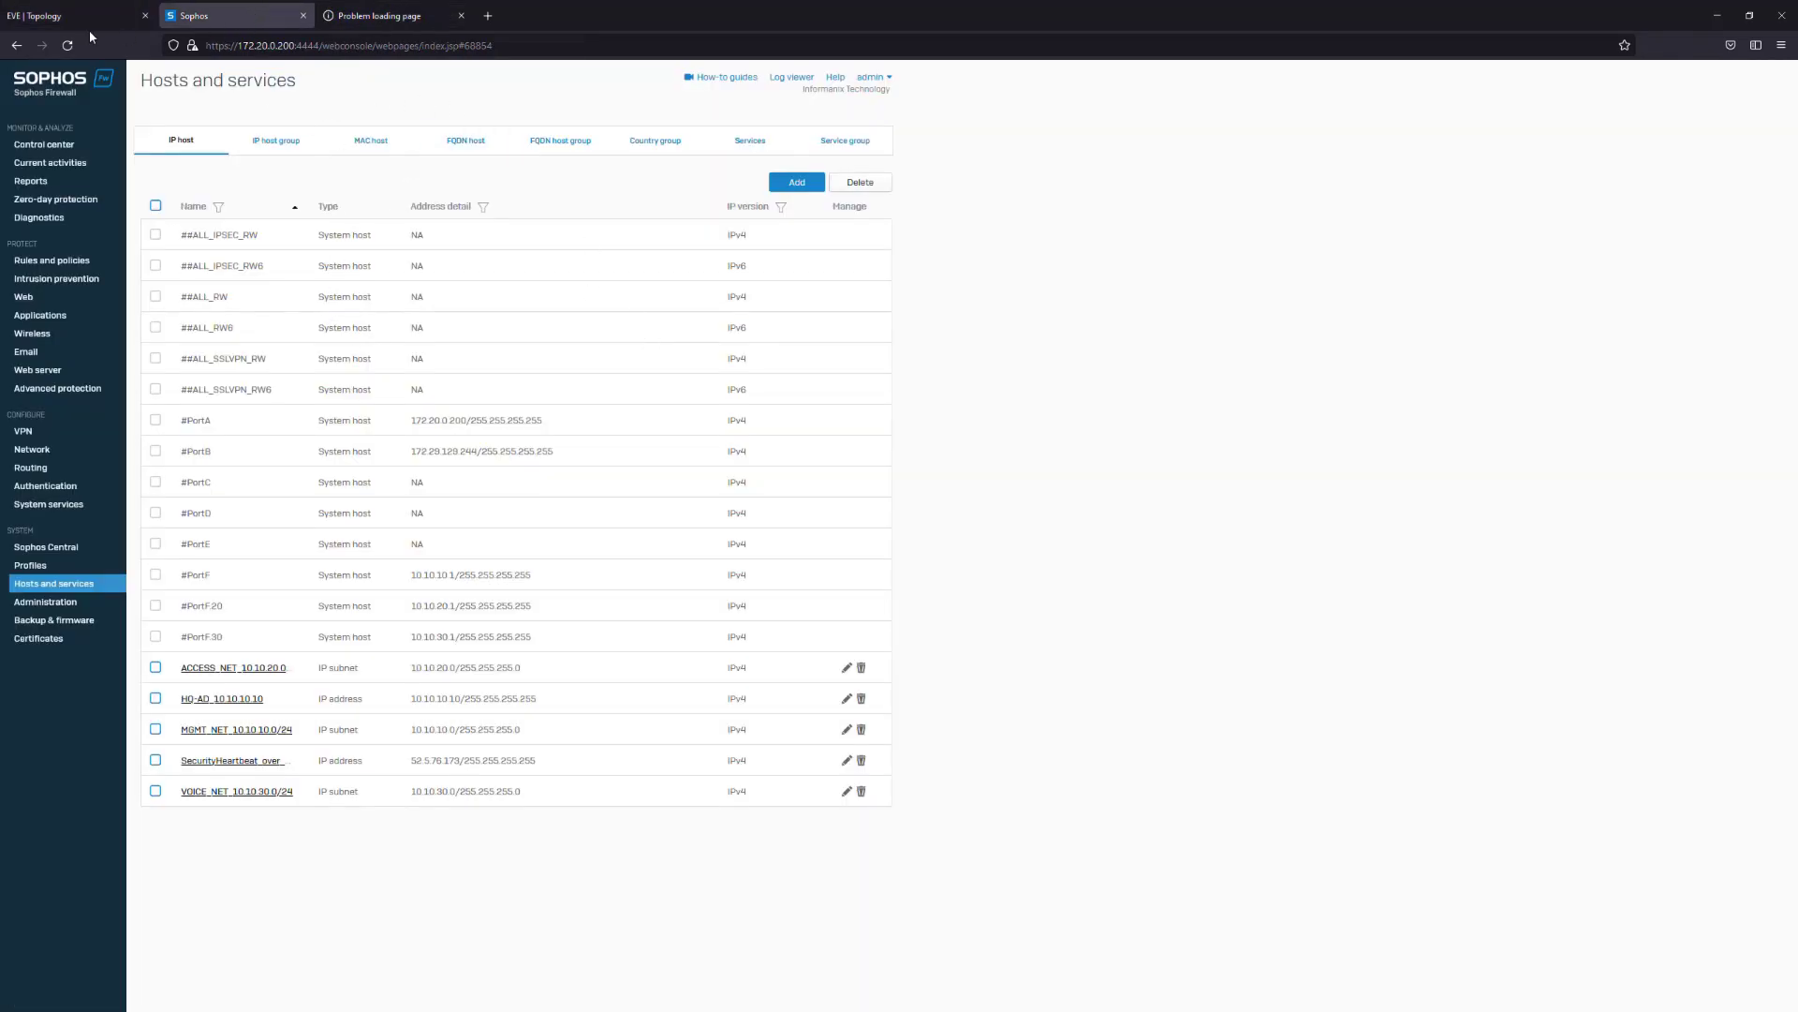
click(126, 17)
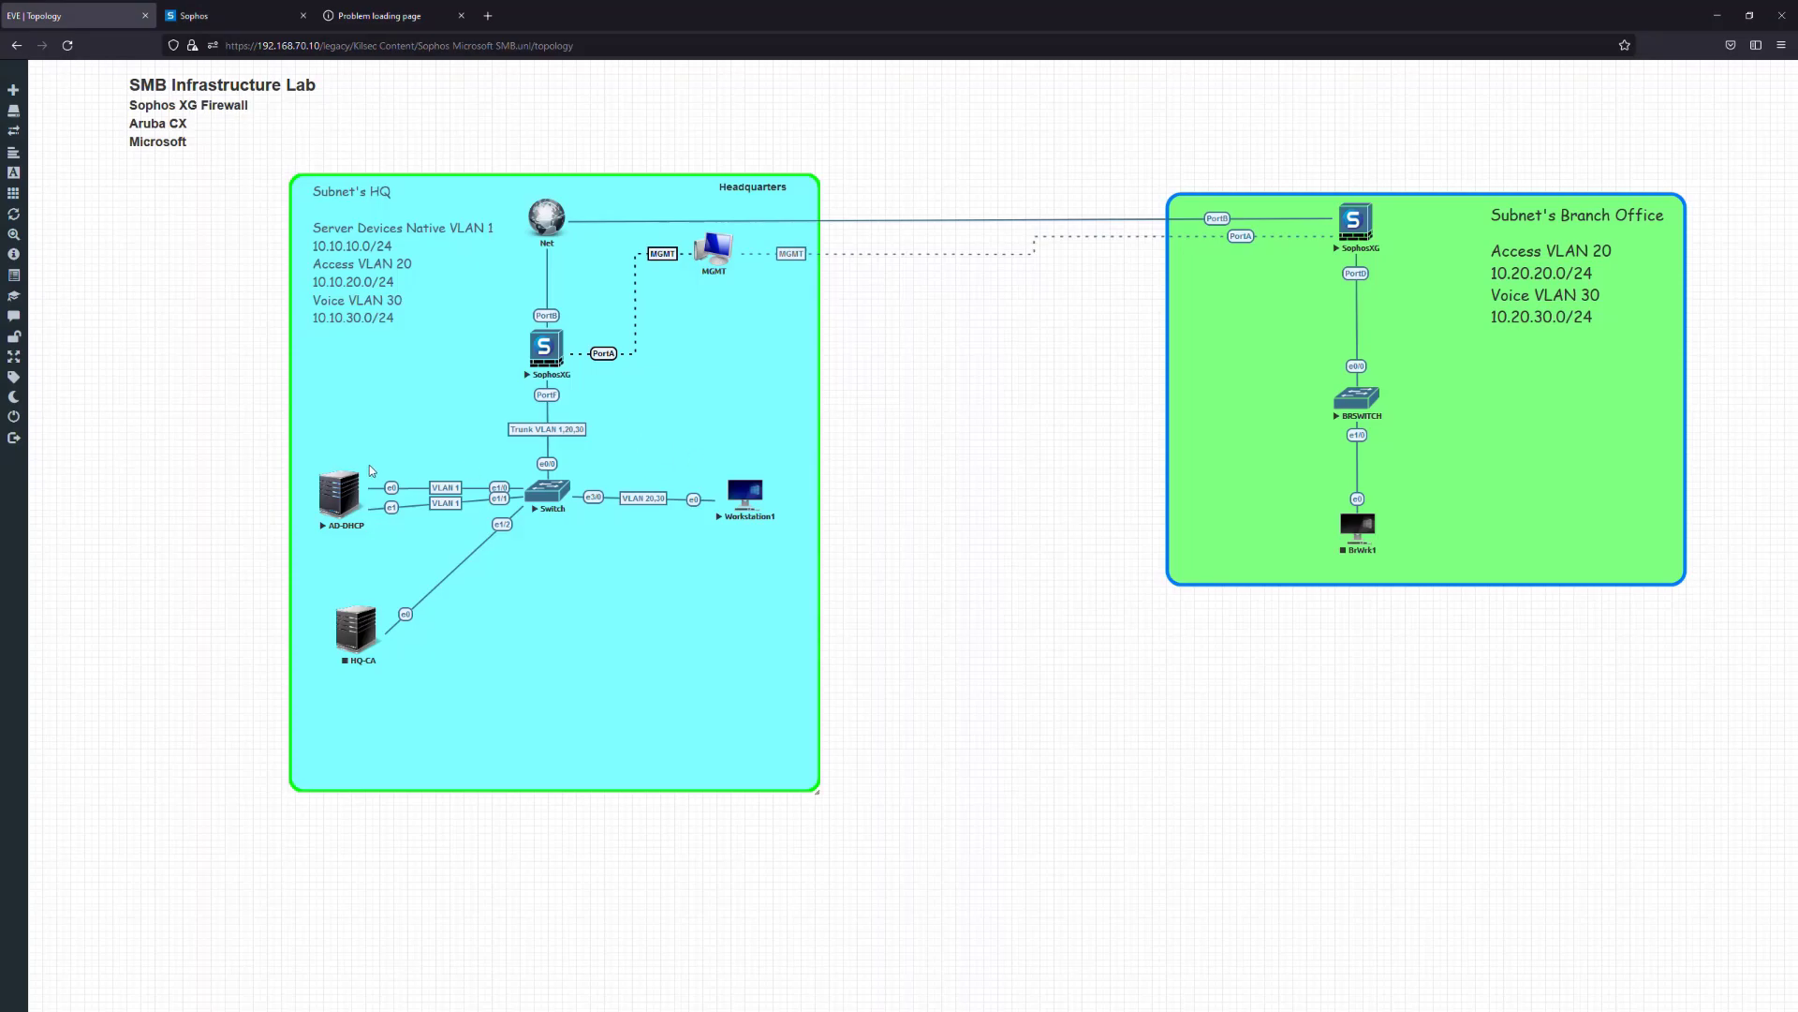
click(234, 15)
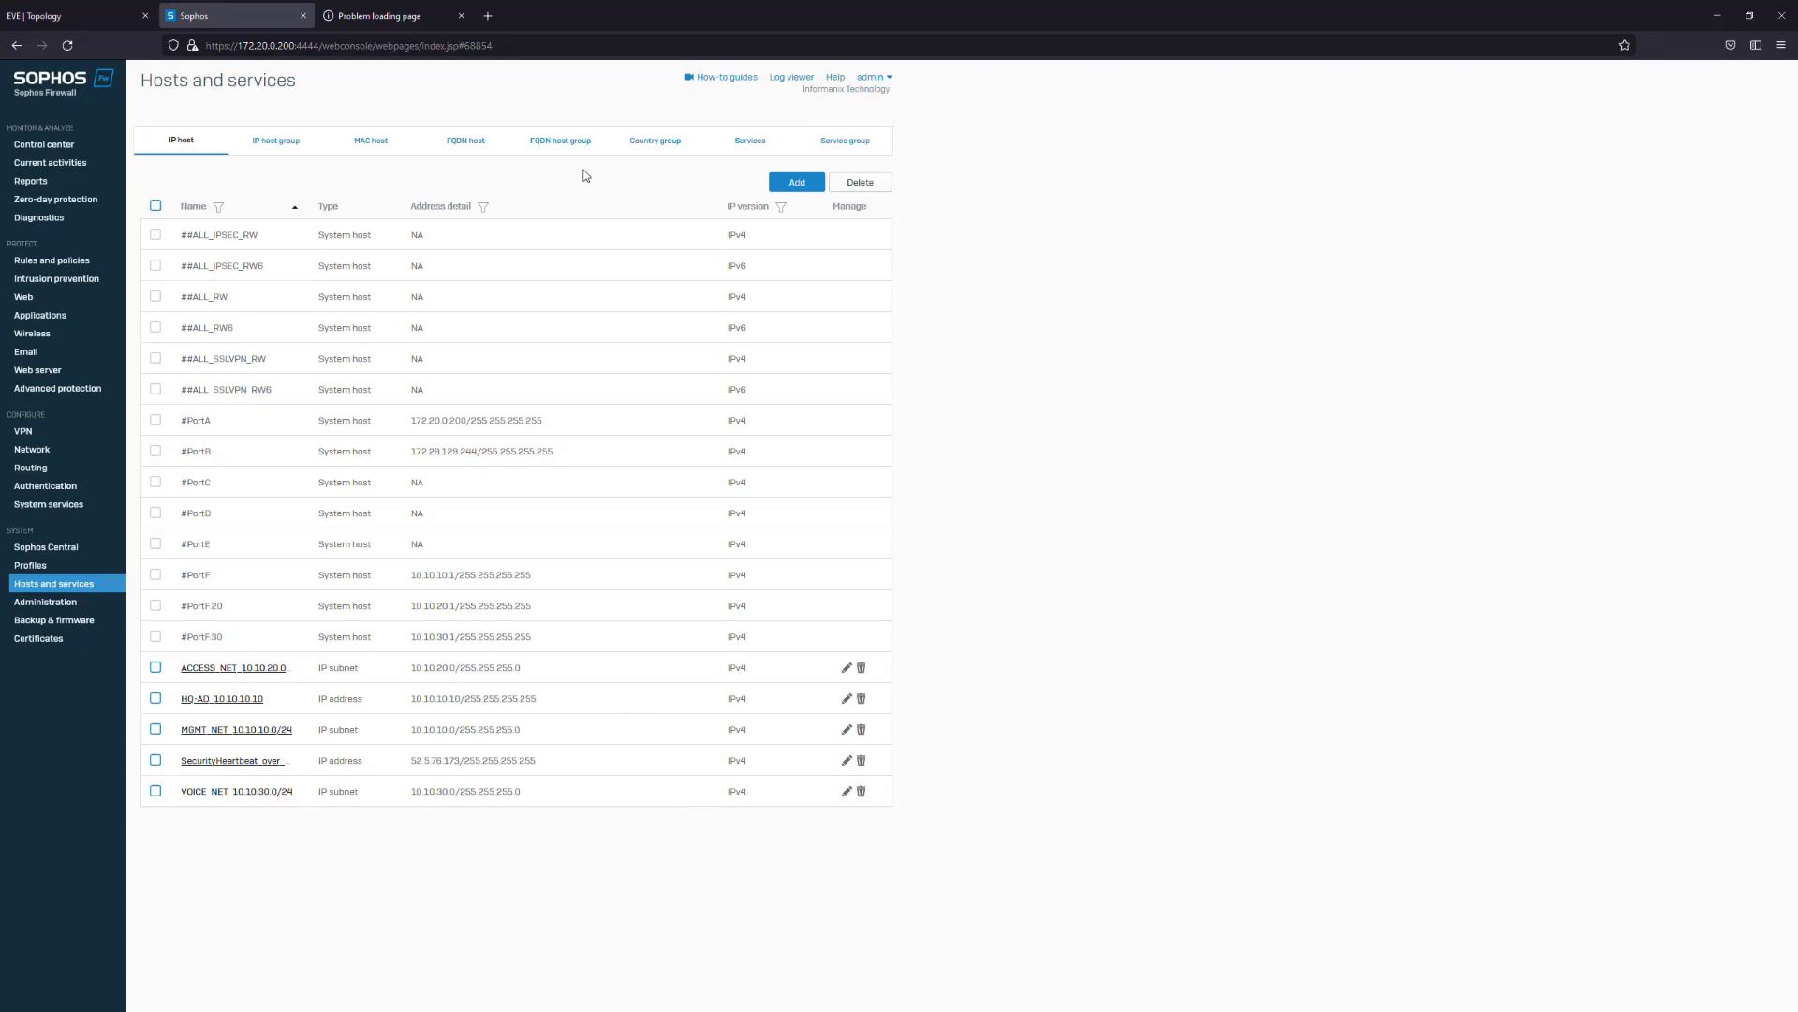
Review Services and Service groups, then choose Export selective configuration under Backup & firmware
click(750, 141)
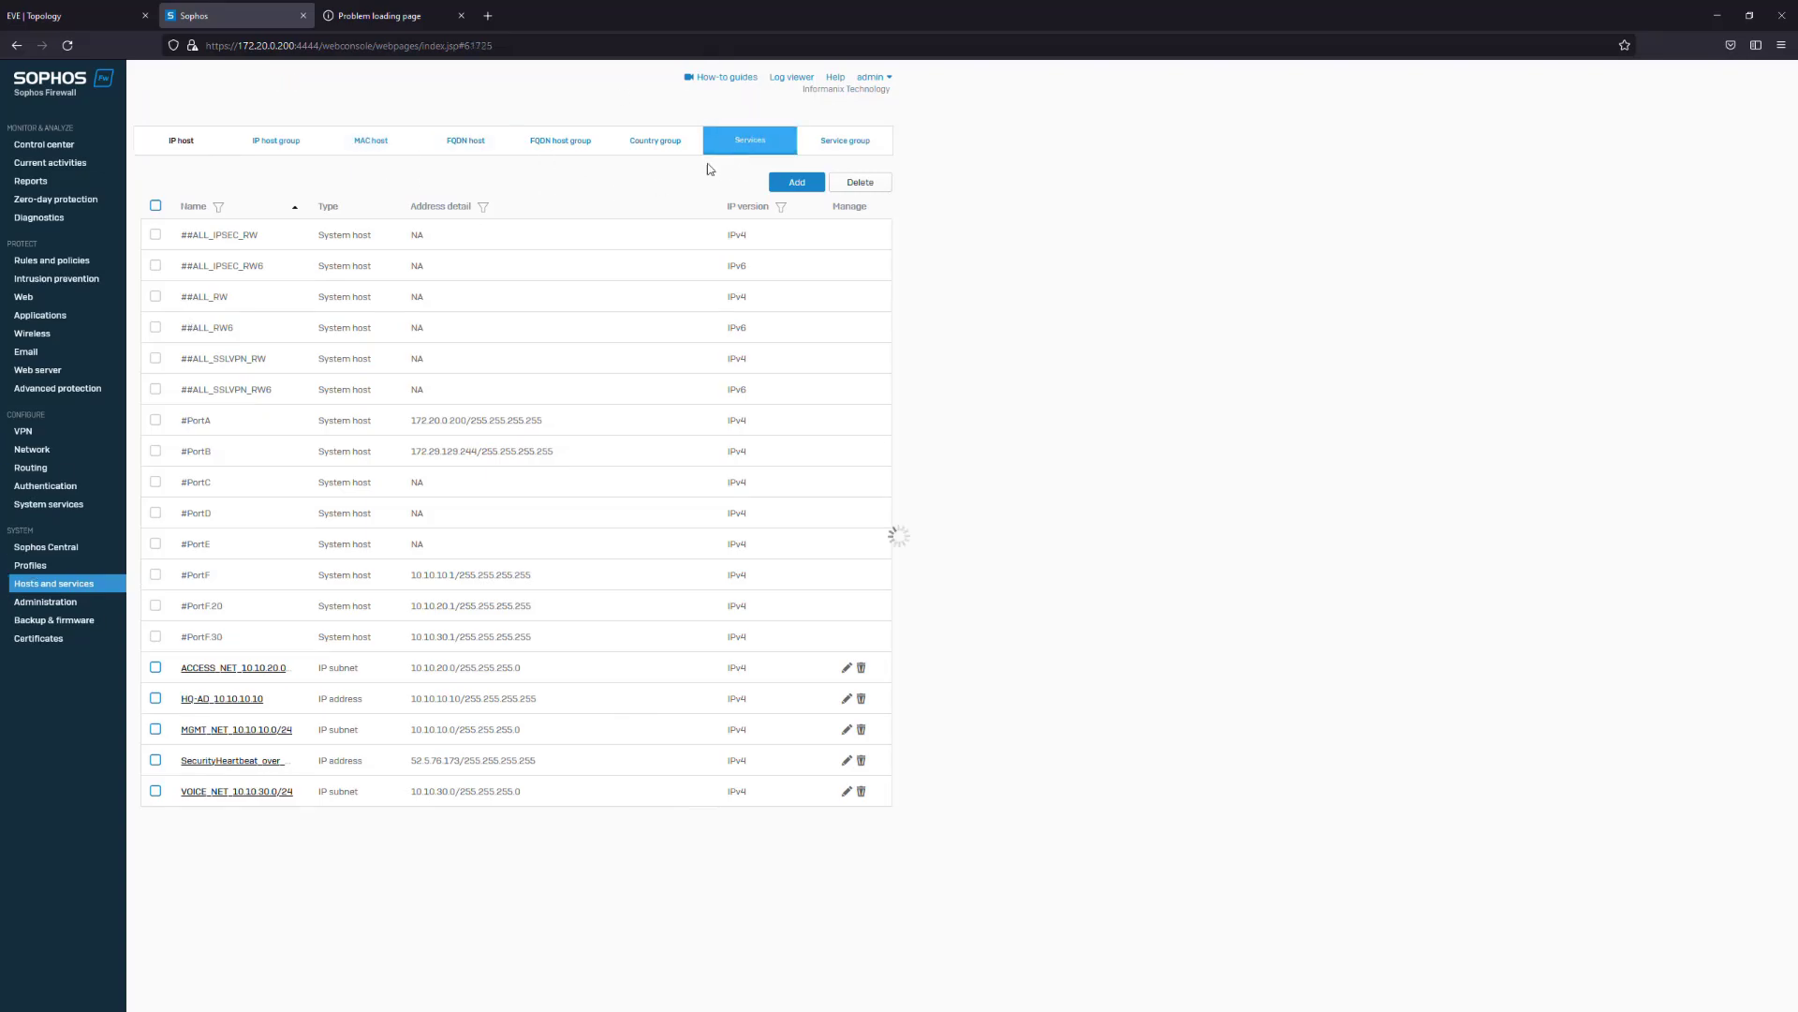
click(868, 136)
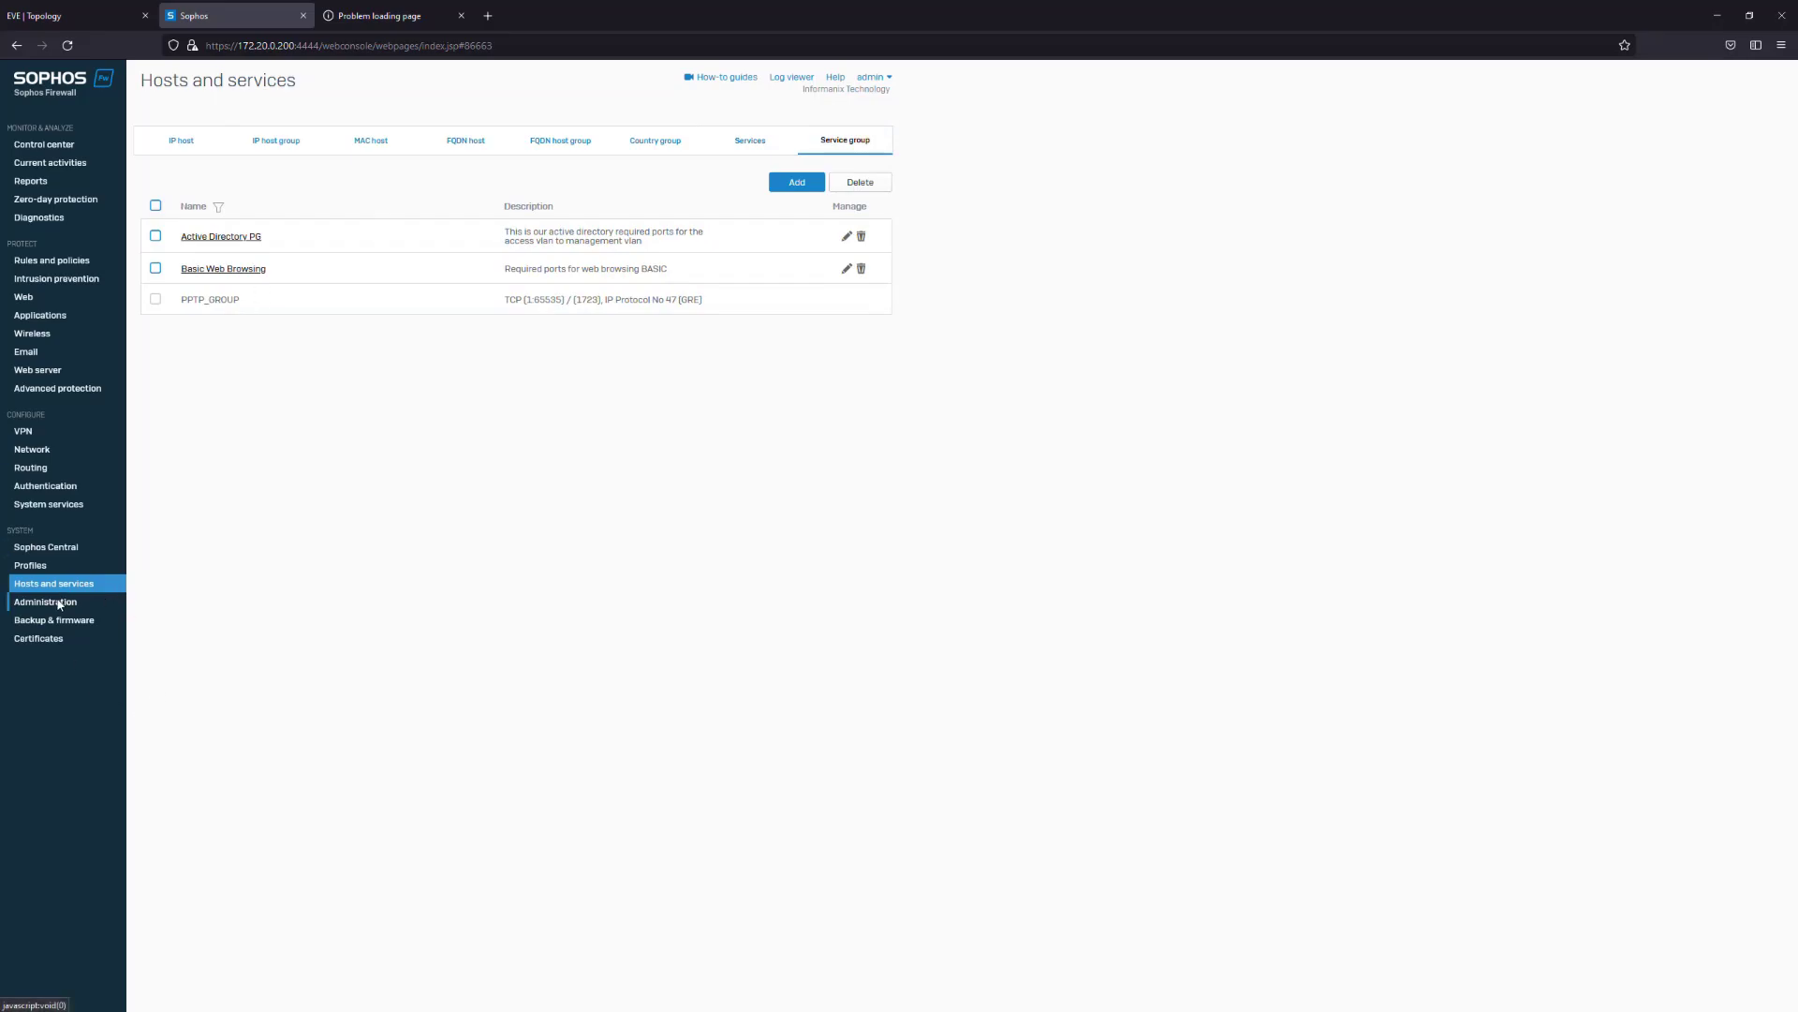
click(54, 619)
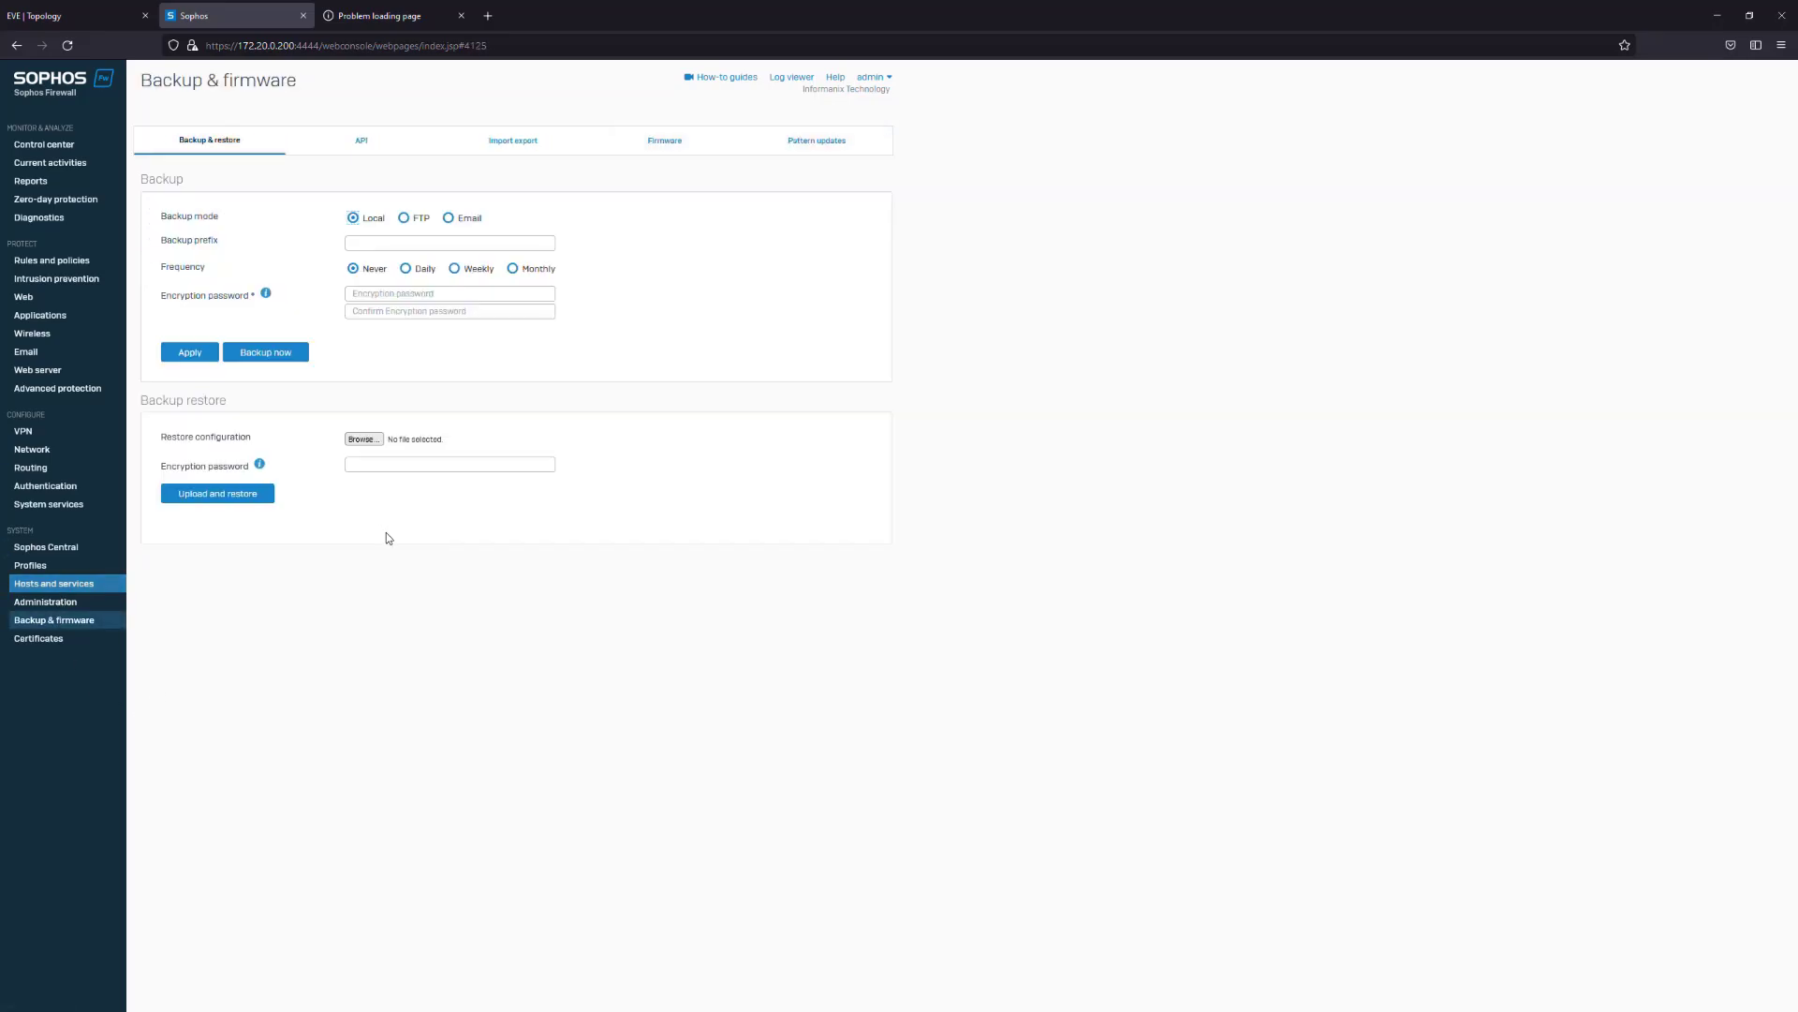
click(521, 140)
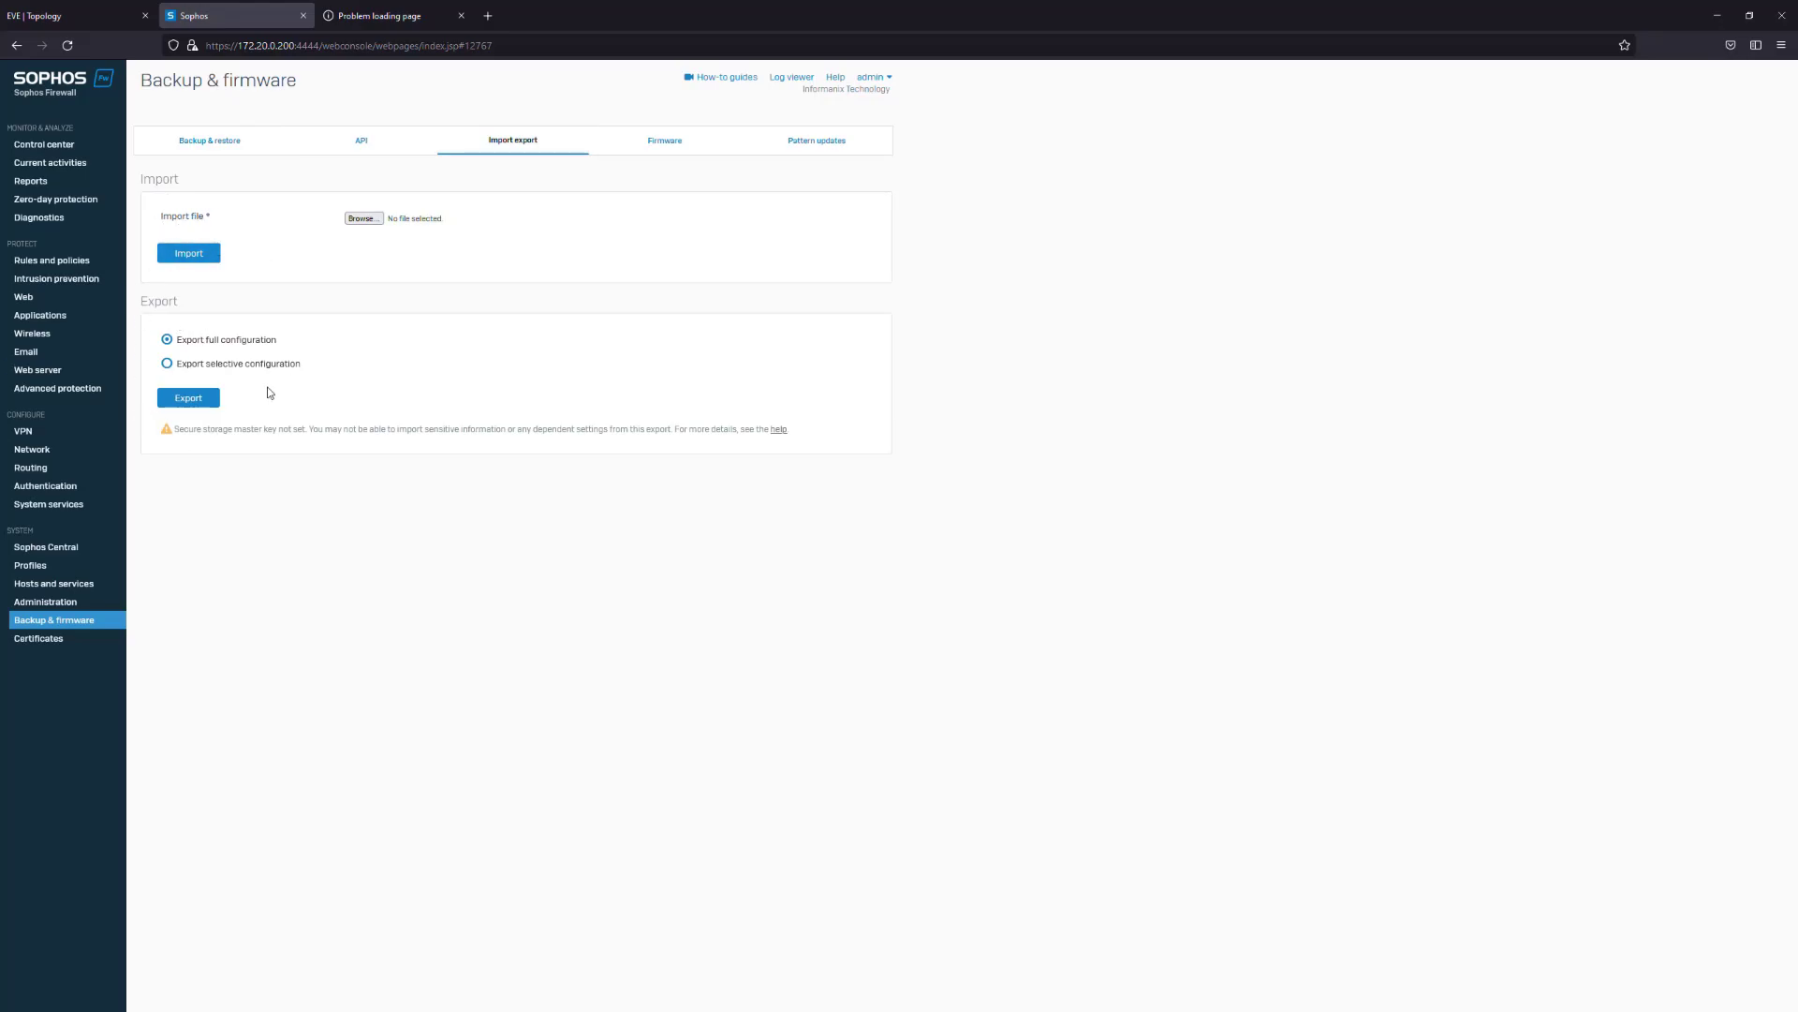
drag(181, 339, 282, 343)
click(304, 344)
click(168, 364)
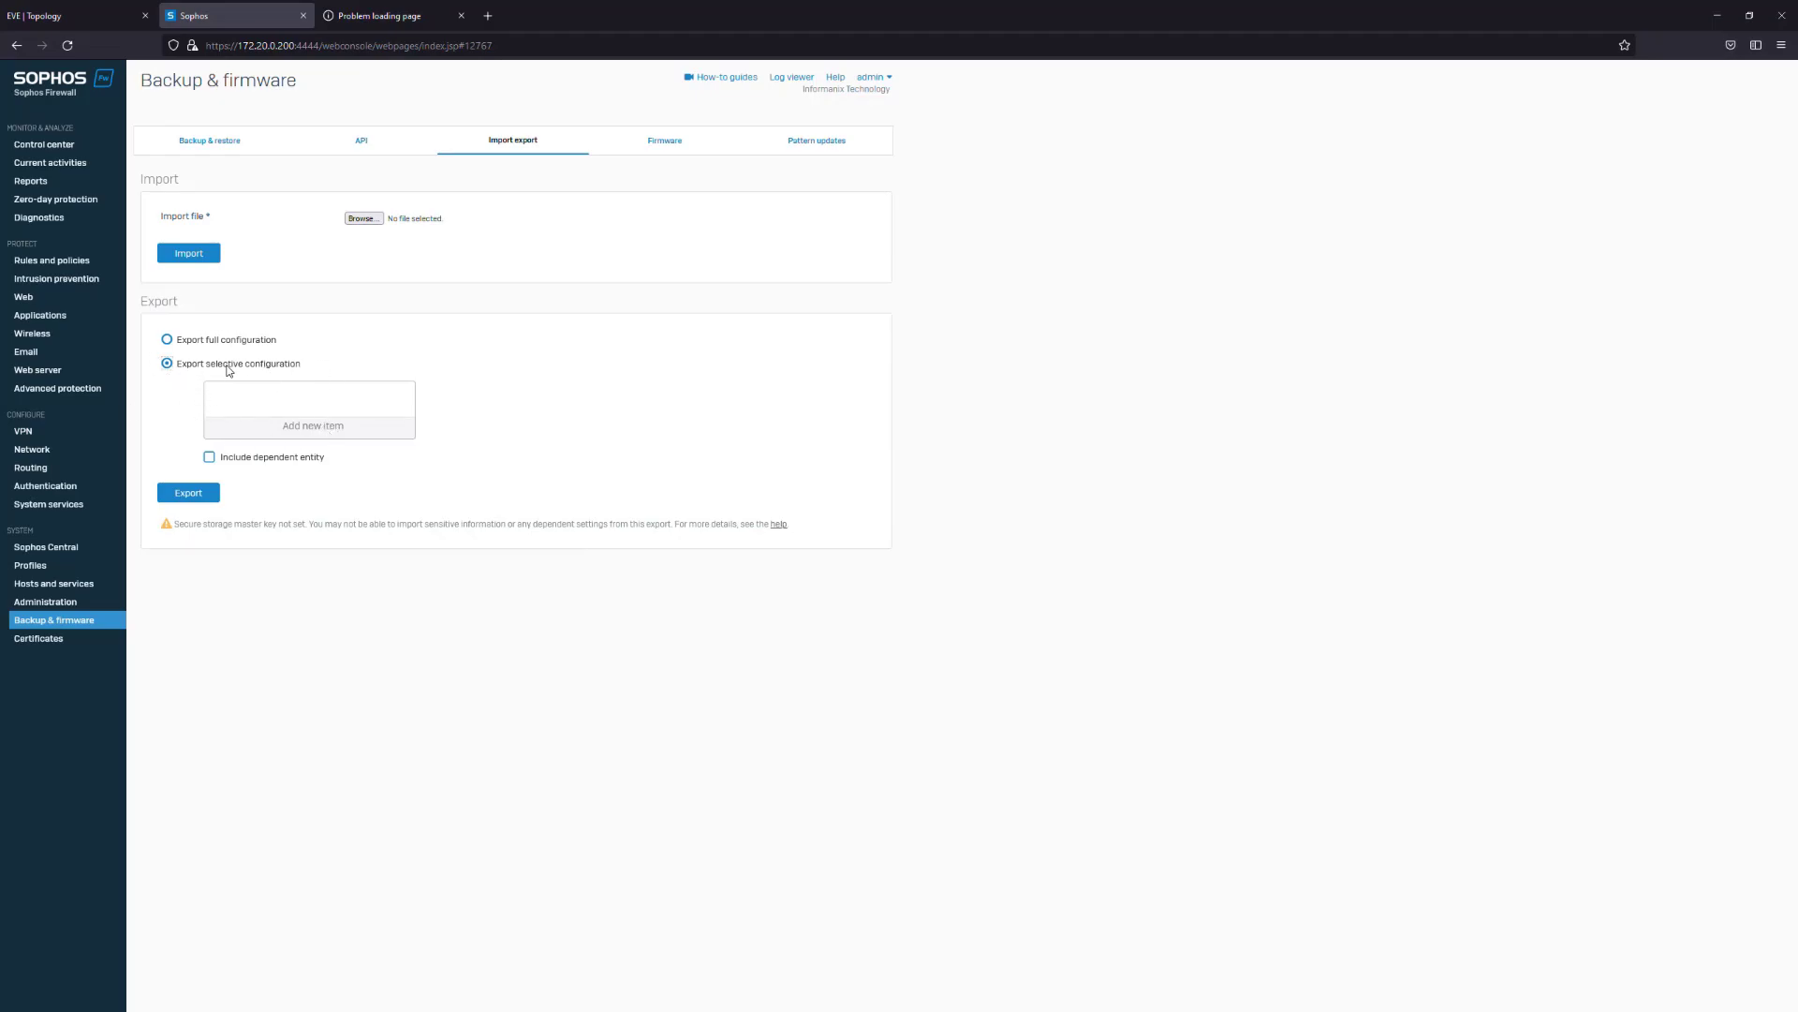
Add IPHost, Services and ServiceGroup as export items and export them
click(307, 425)
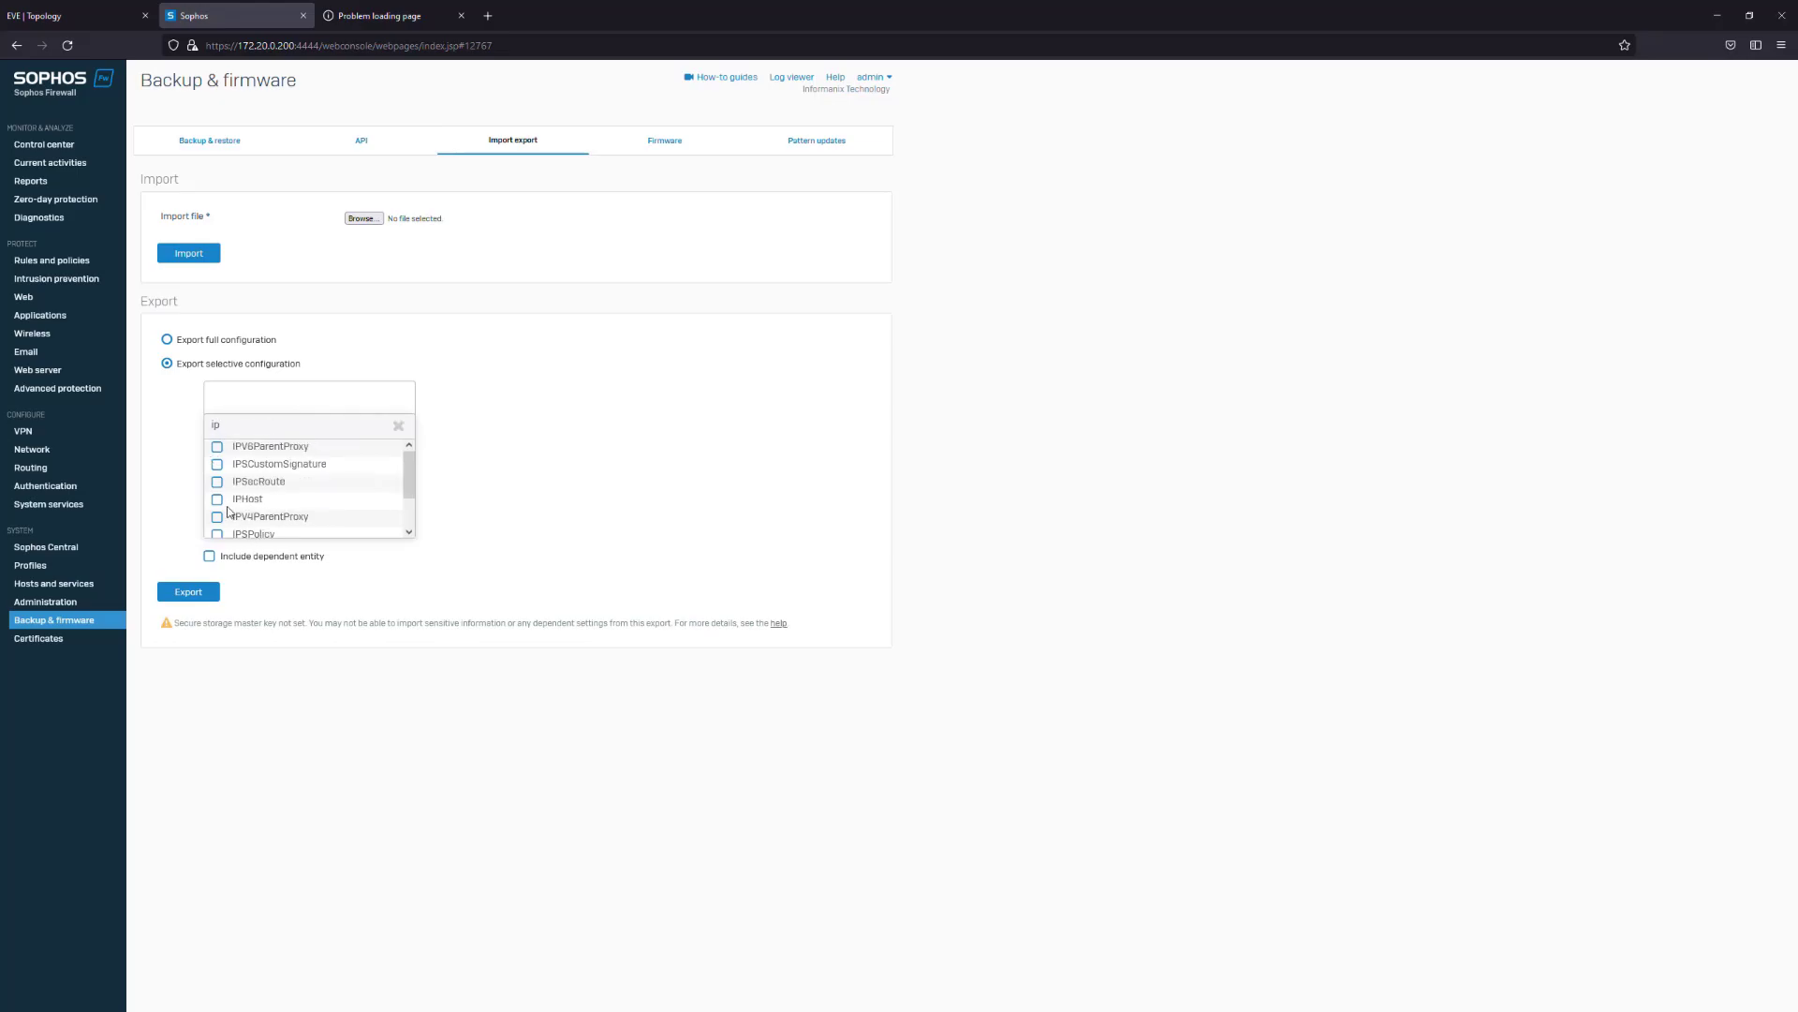
click(239, 507)
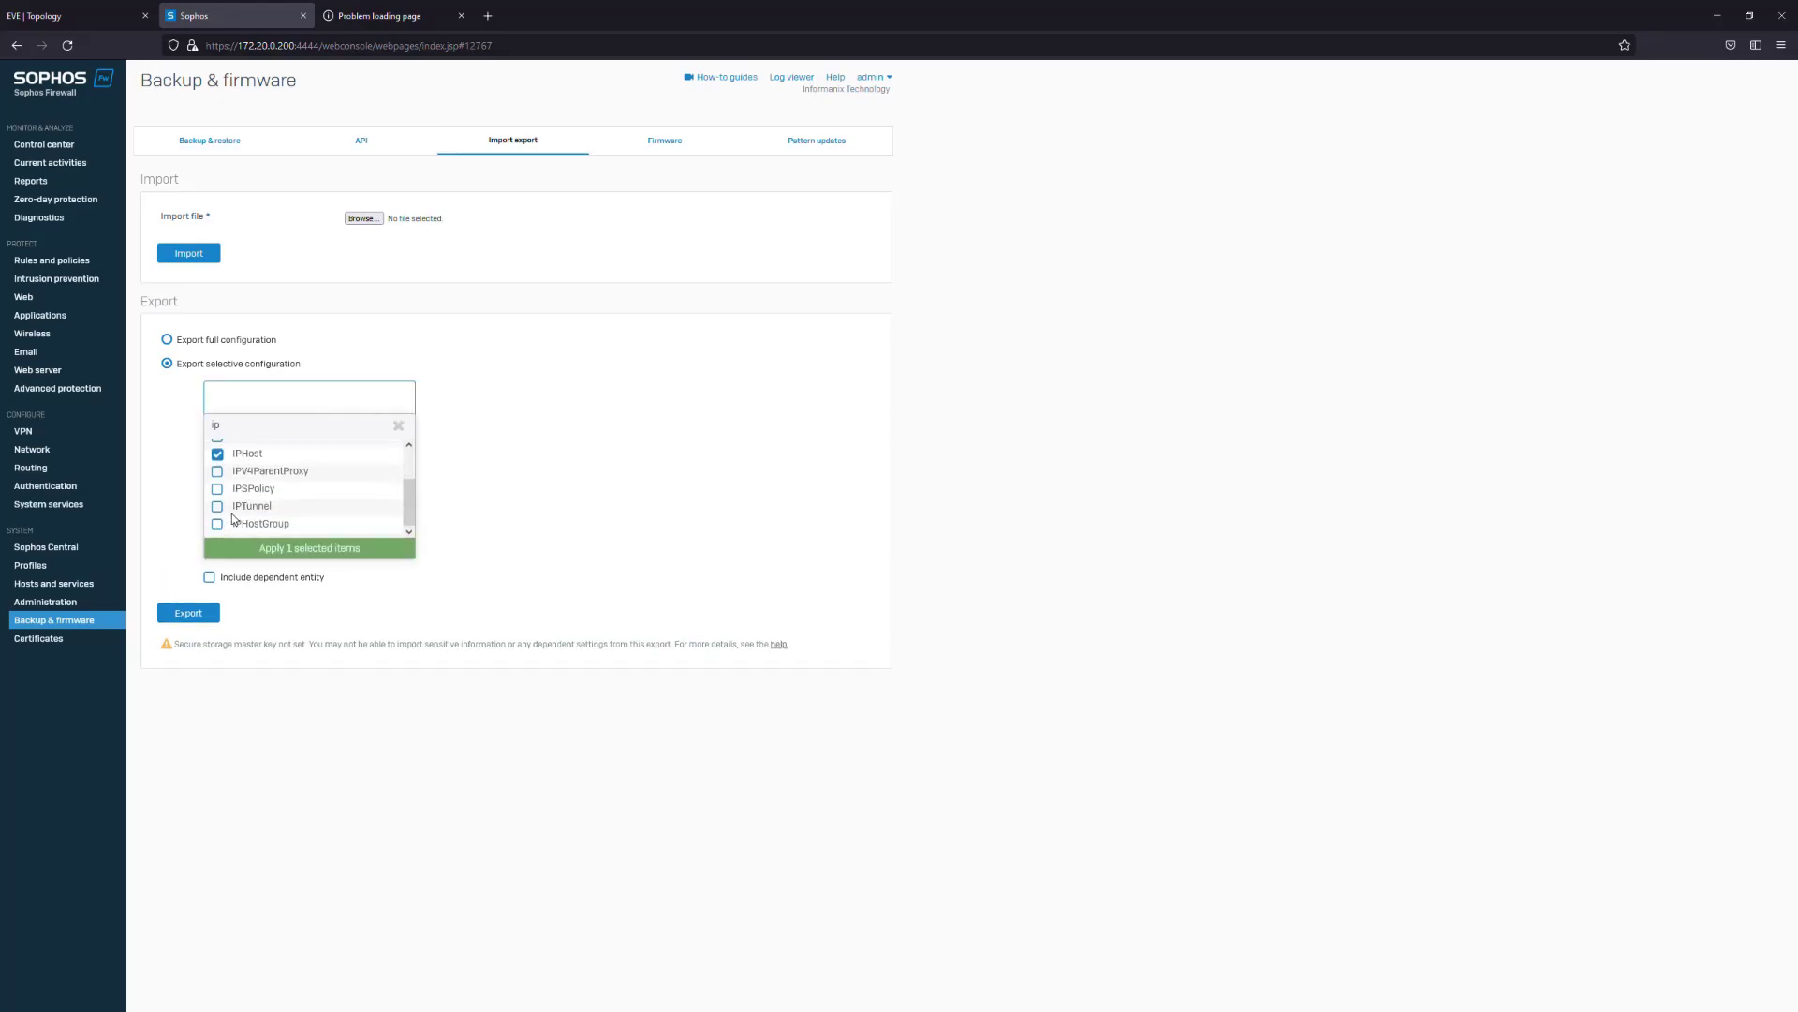
scroll(249, 487, up, 2)
click(305, 551)
click(315, 432)
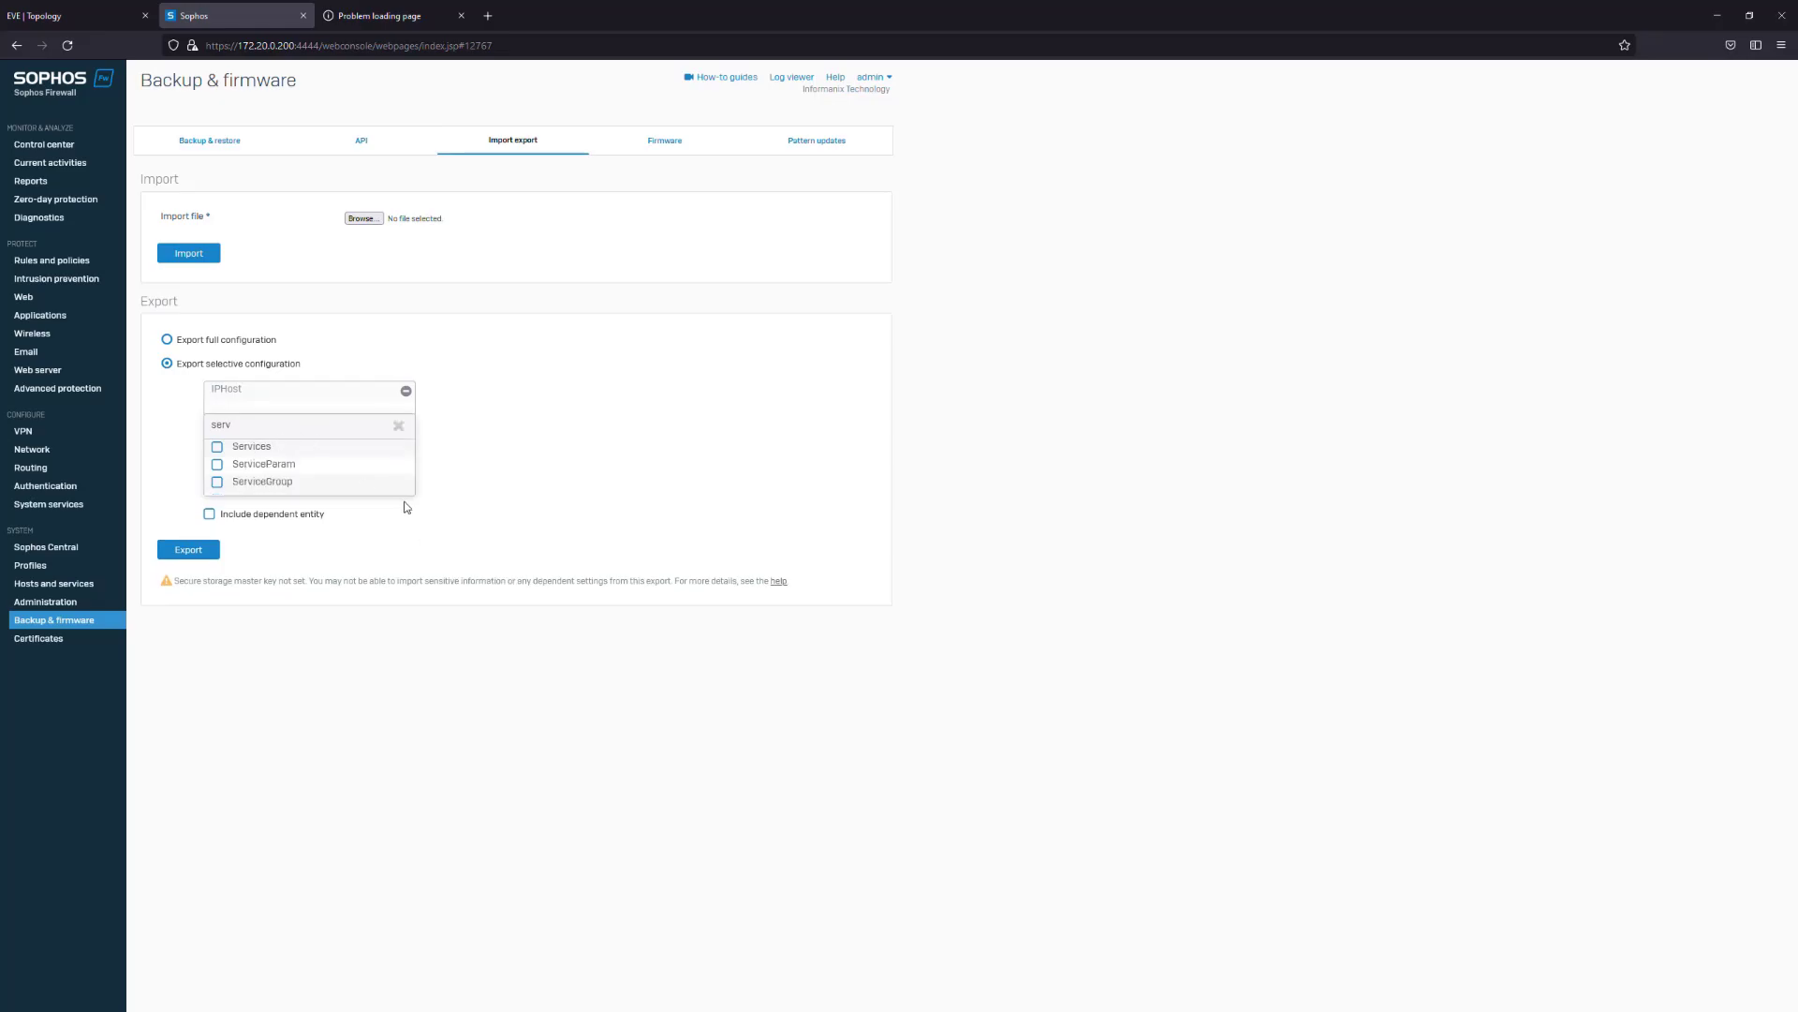
click(217, 446)
click(217, 481)
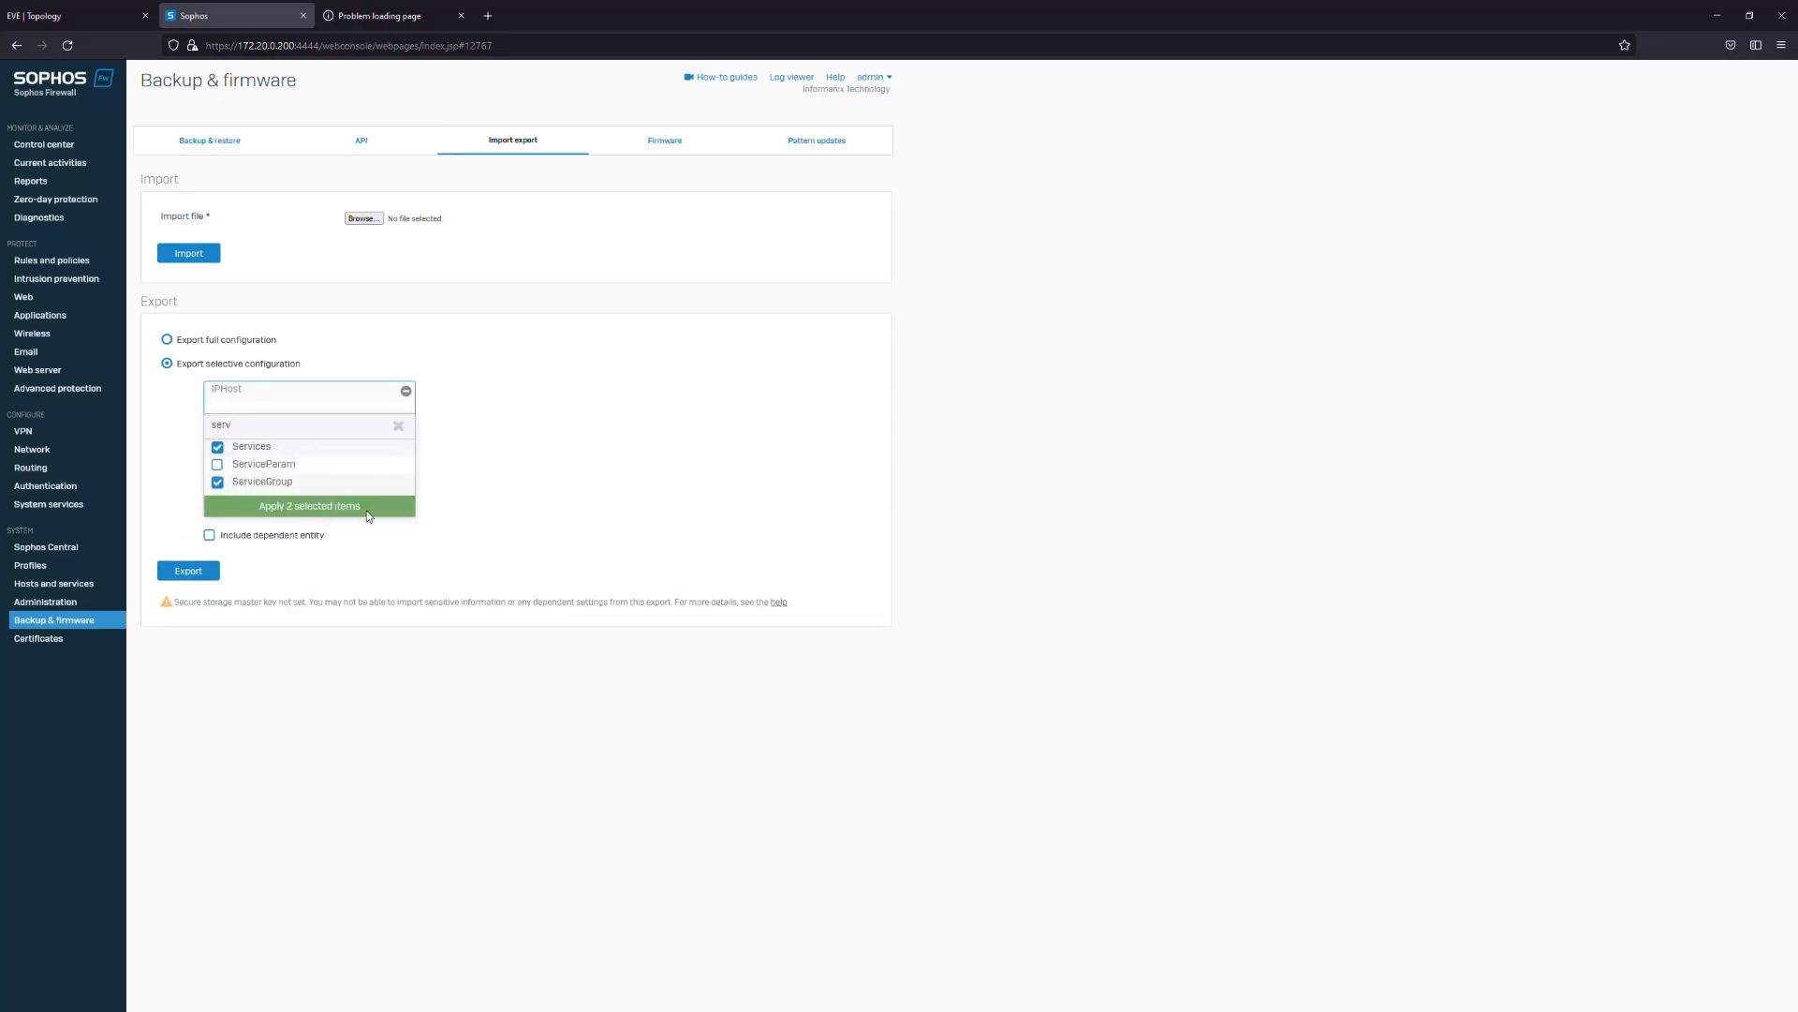
click(303, 507)
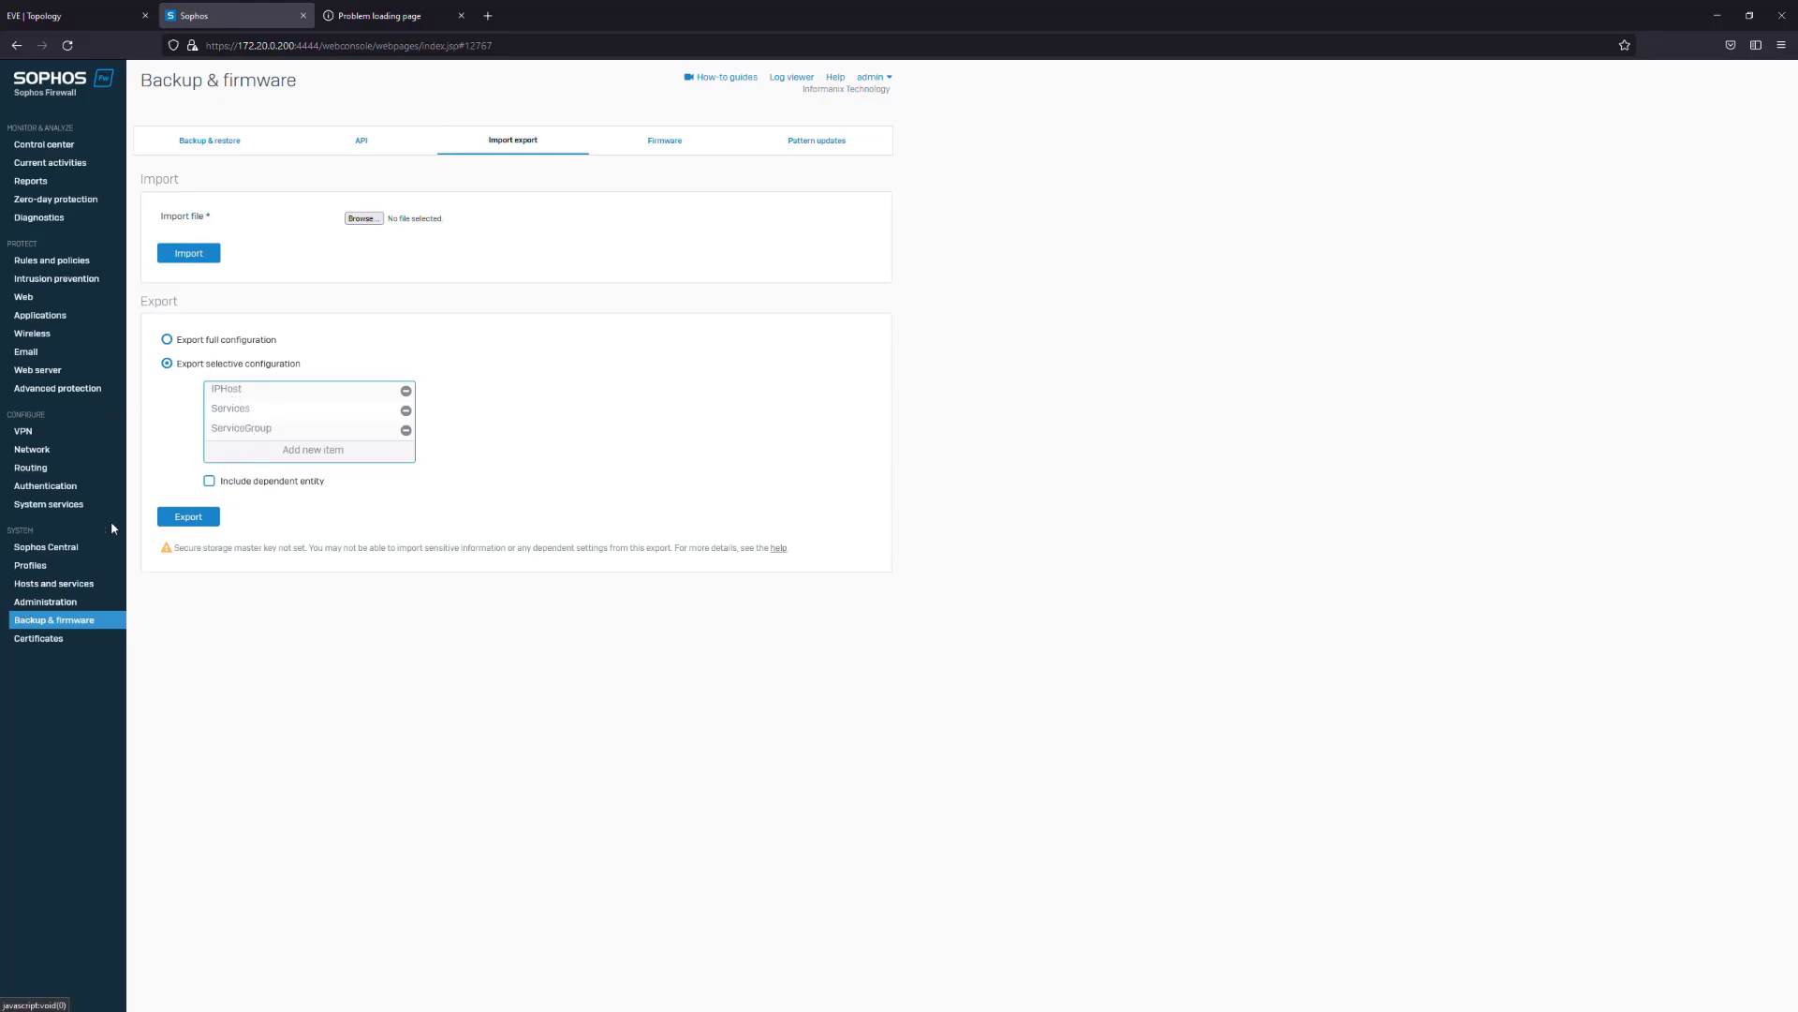
click(194, 521)
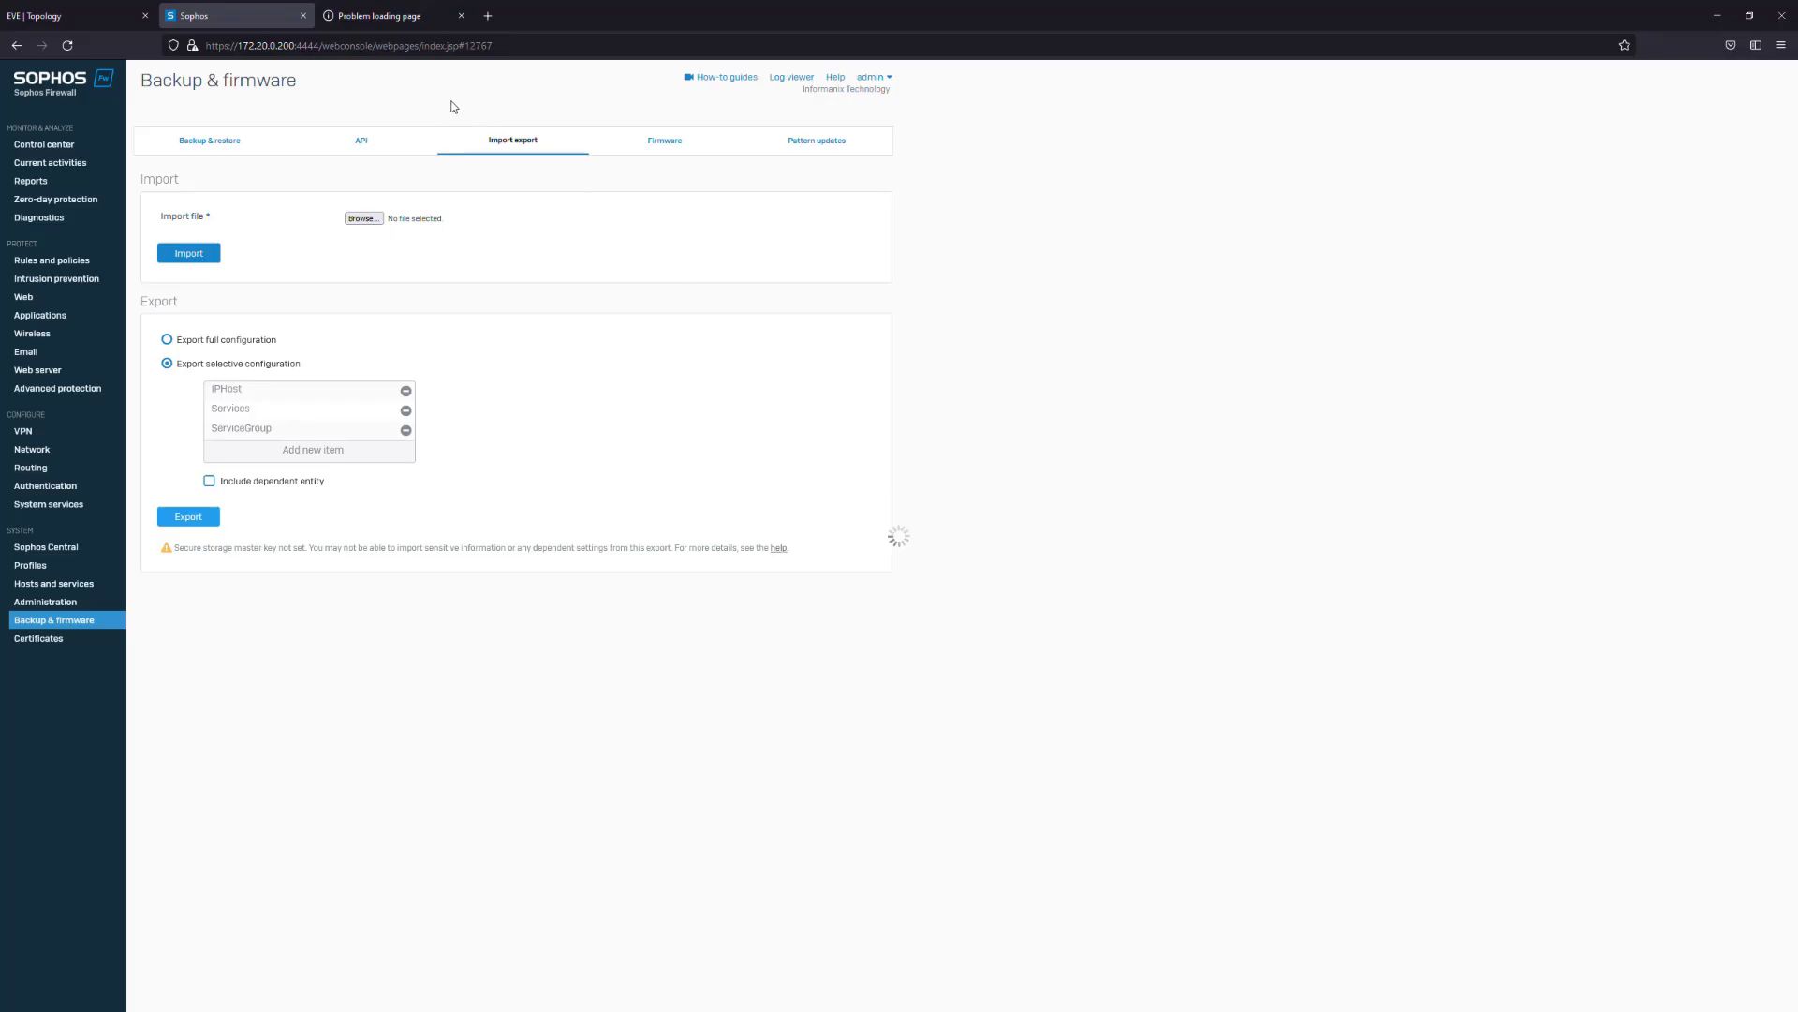
Reload the timed-out branch firewall login page
click(343, 17)
click(480, 45)
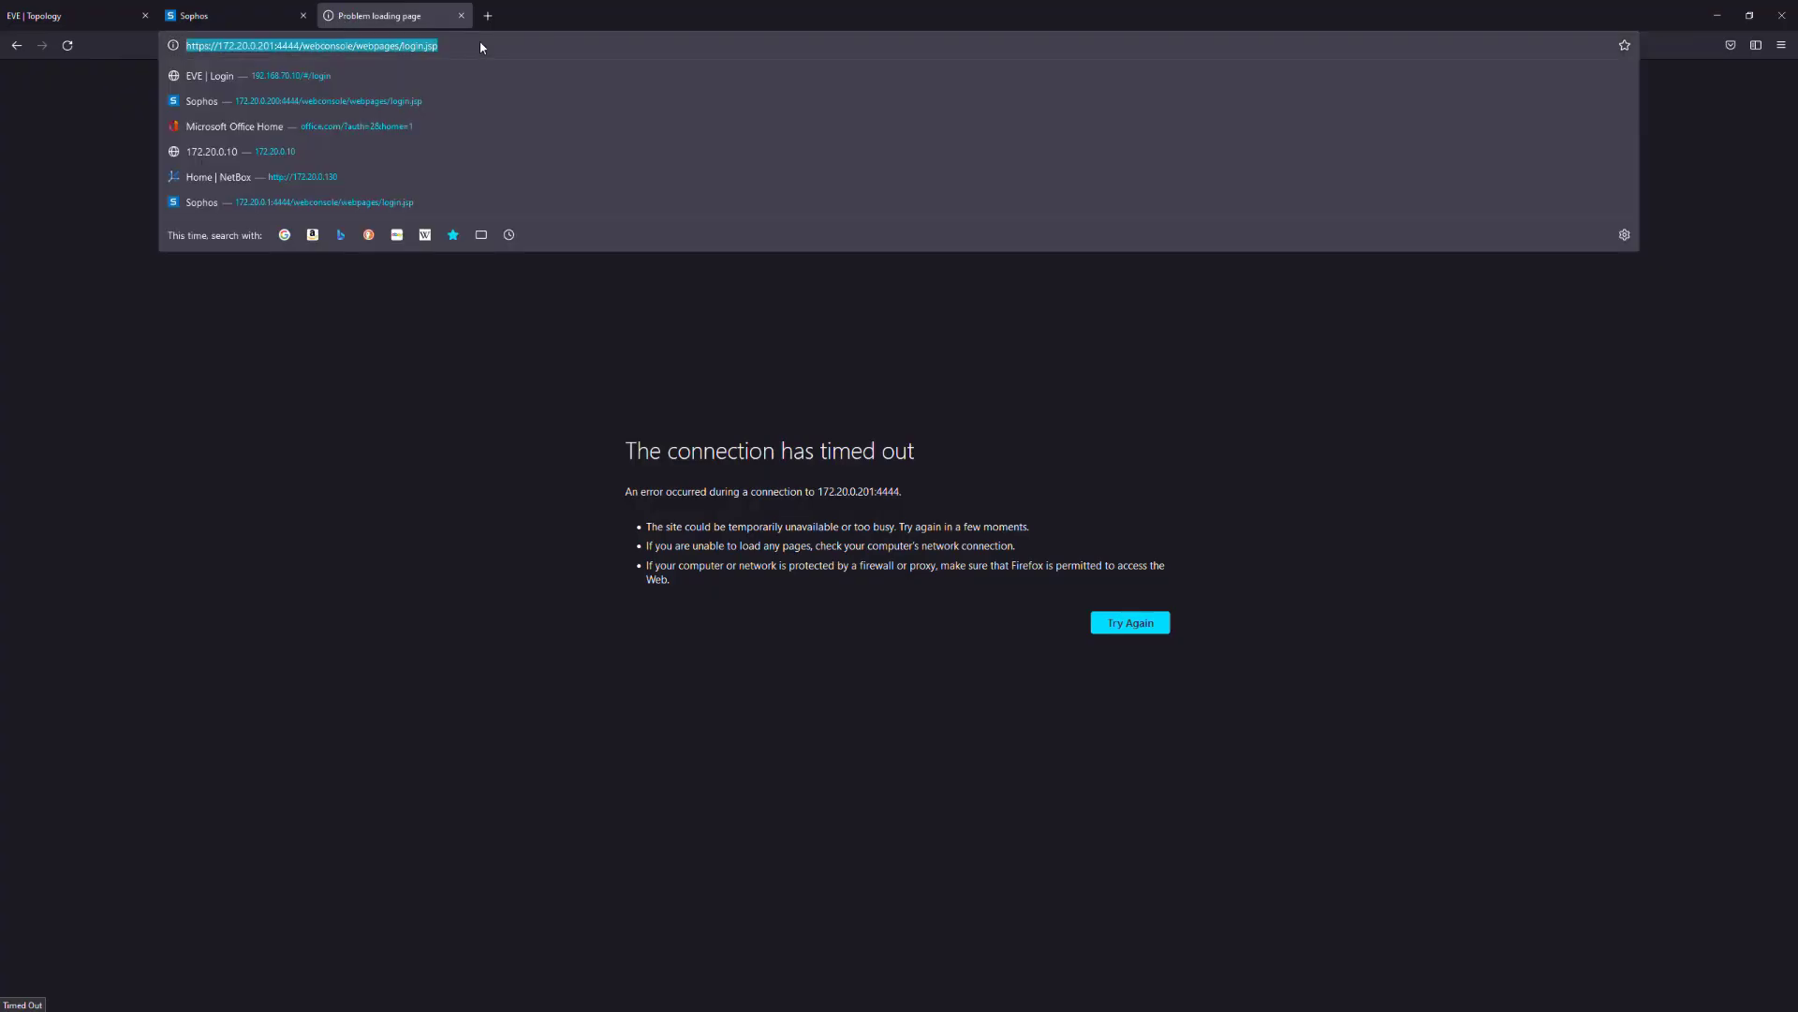
key(Return)
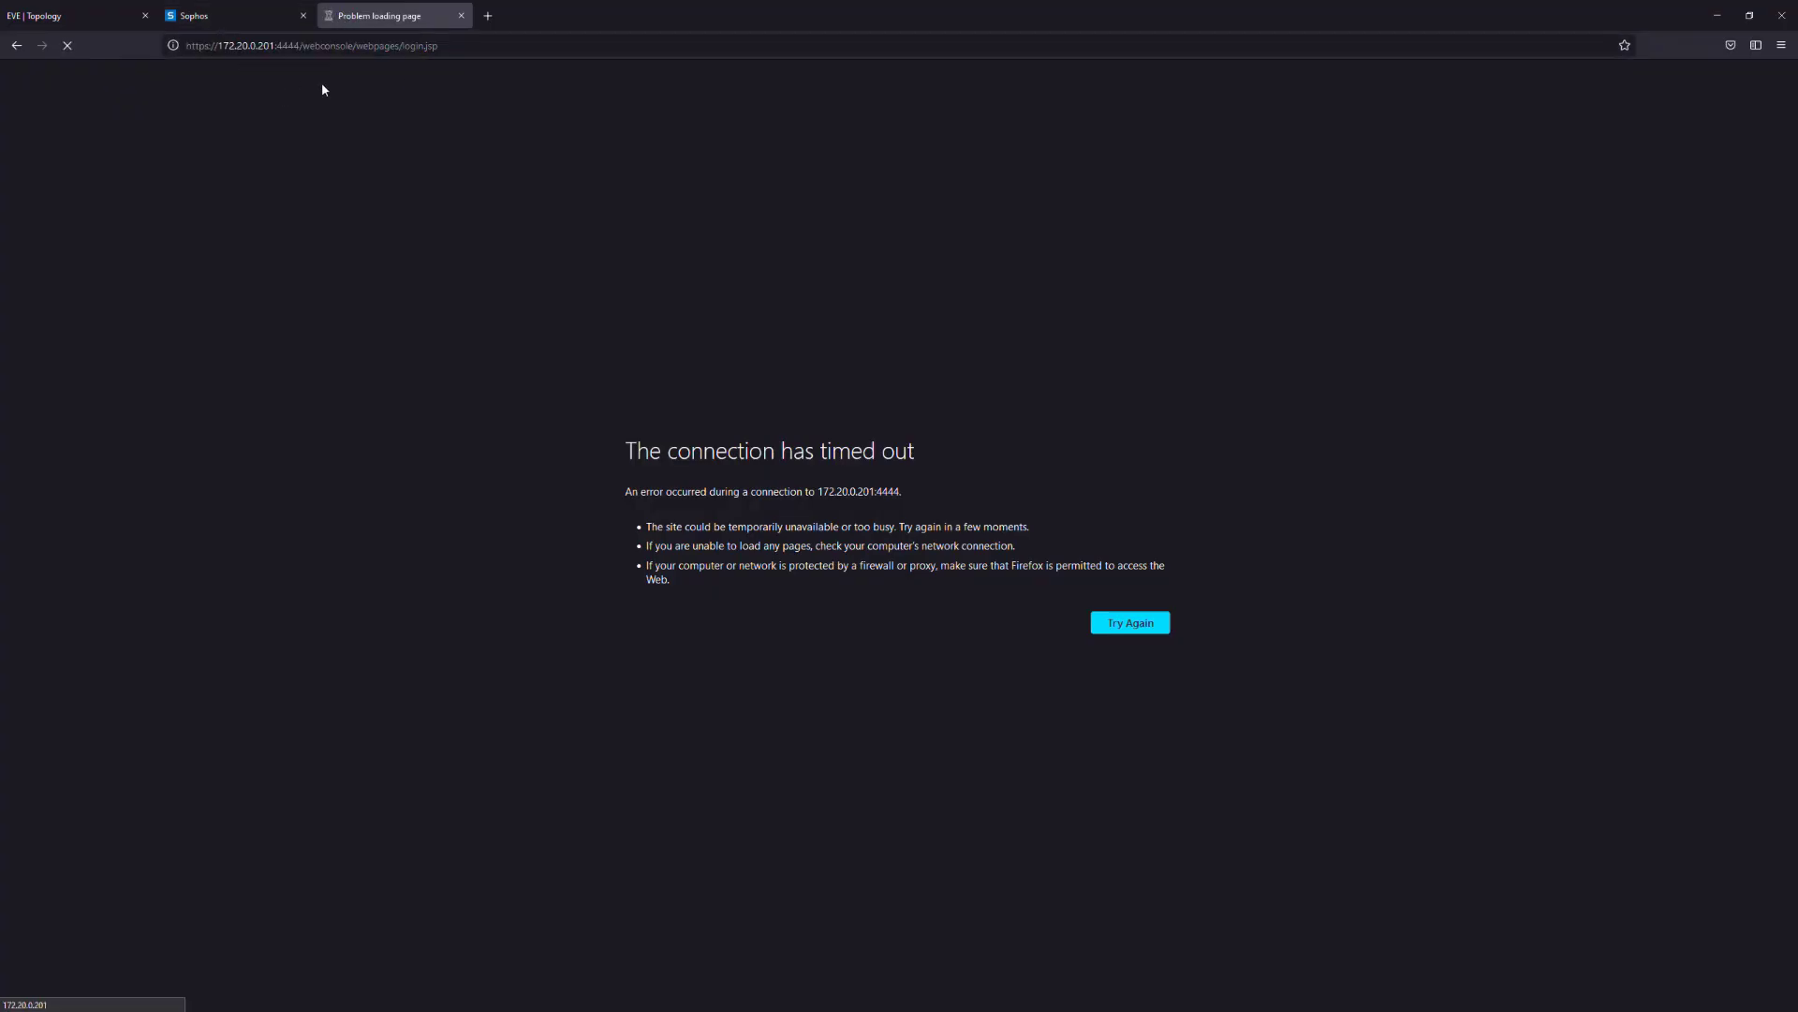
click(201, 24)
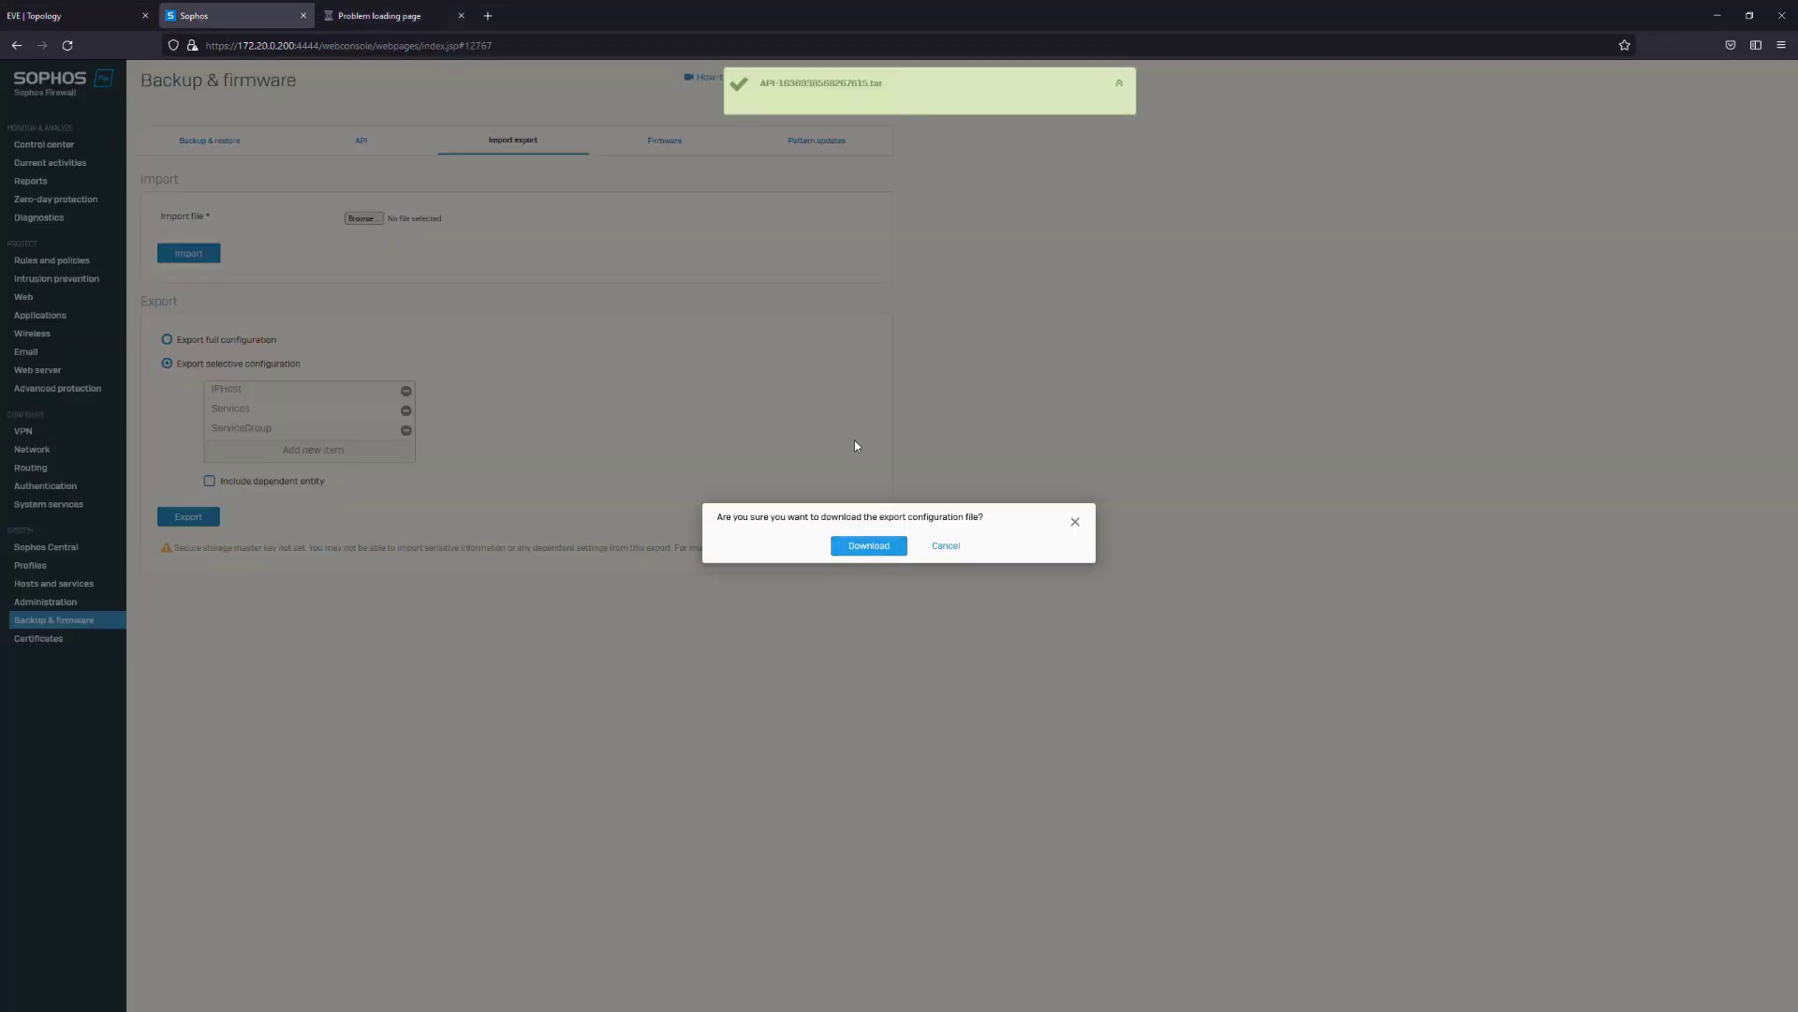
Download the exported configuration and save the .tar file to disk
drag(761, 84, 944, 82)
click(944, 82)
click(871, 547)
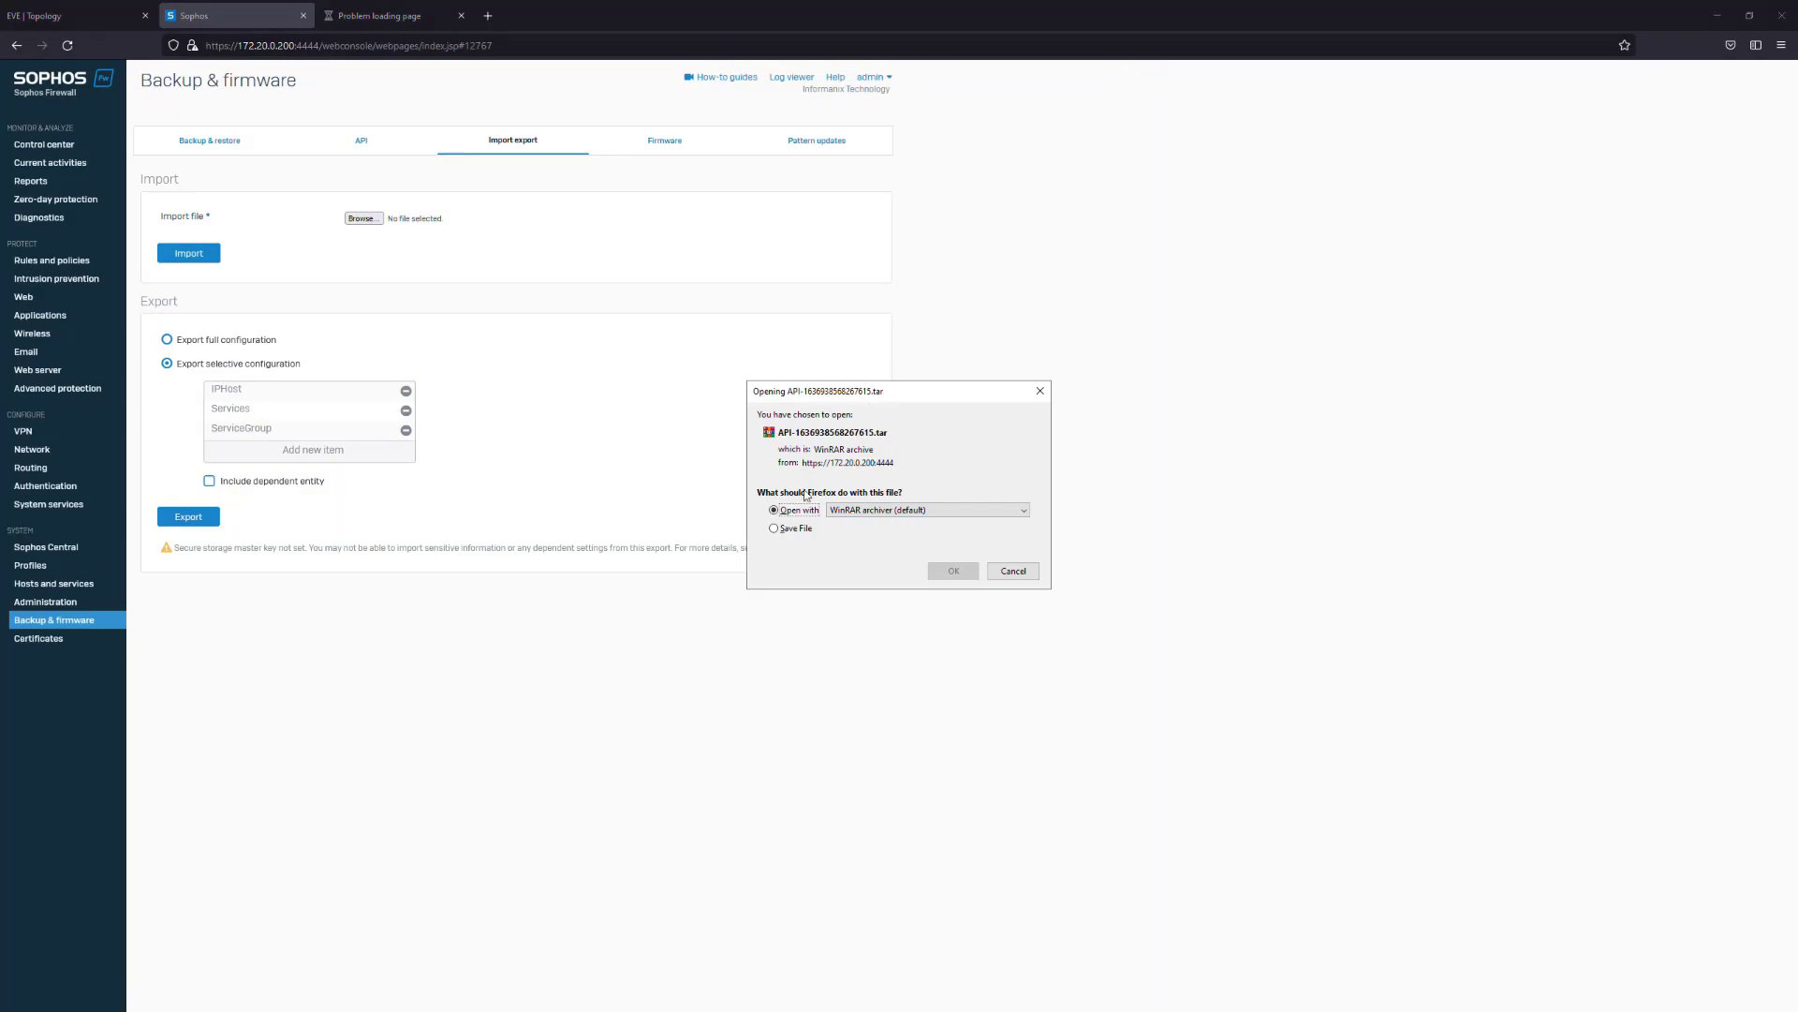
click(791, 529)
click(954, 570)
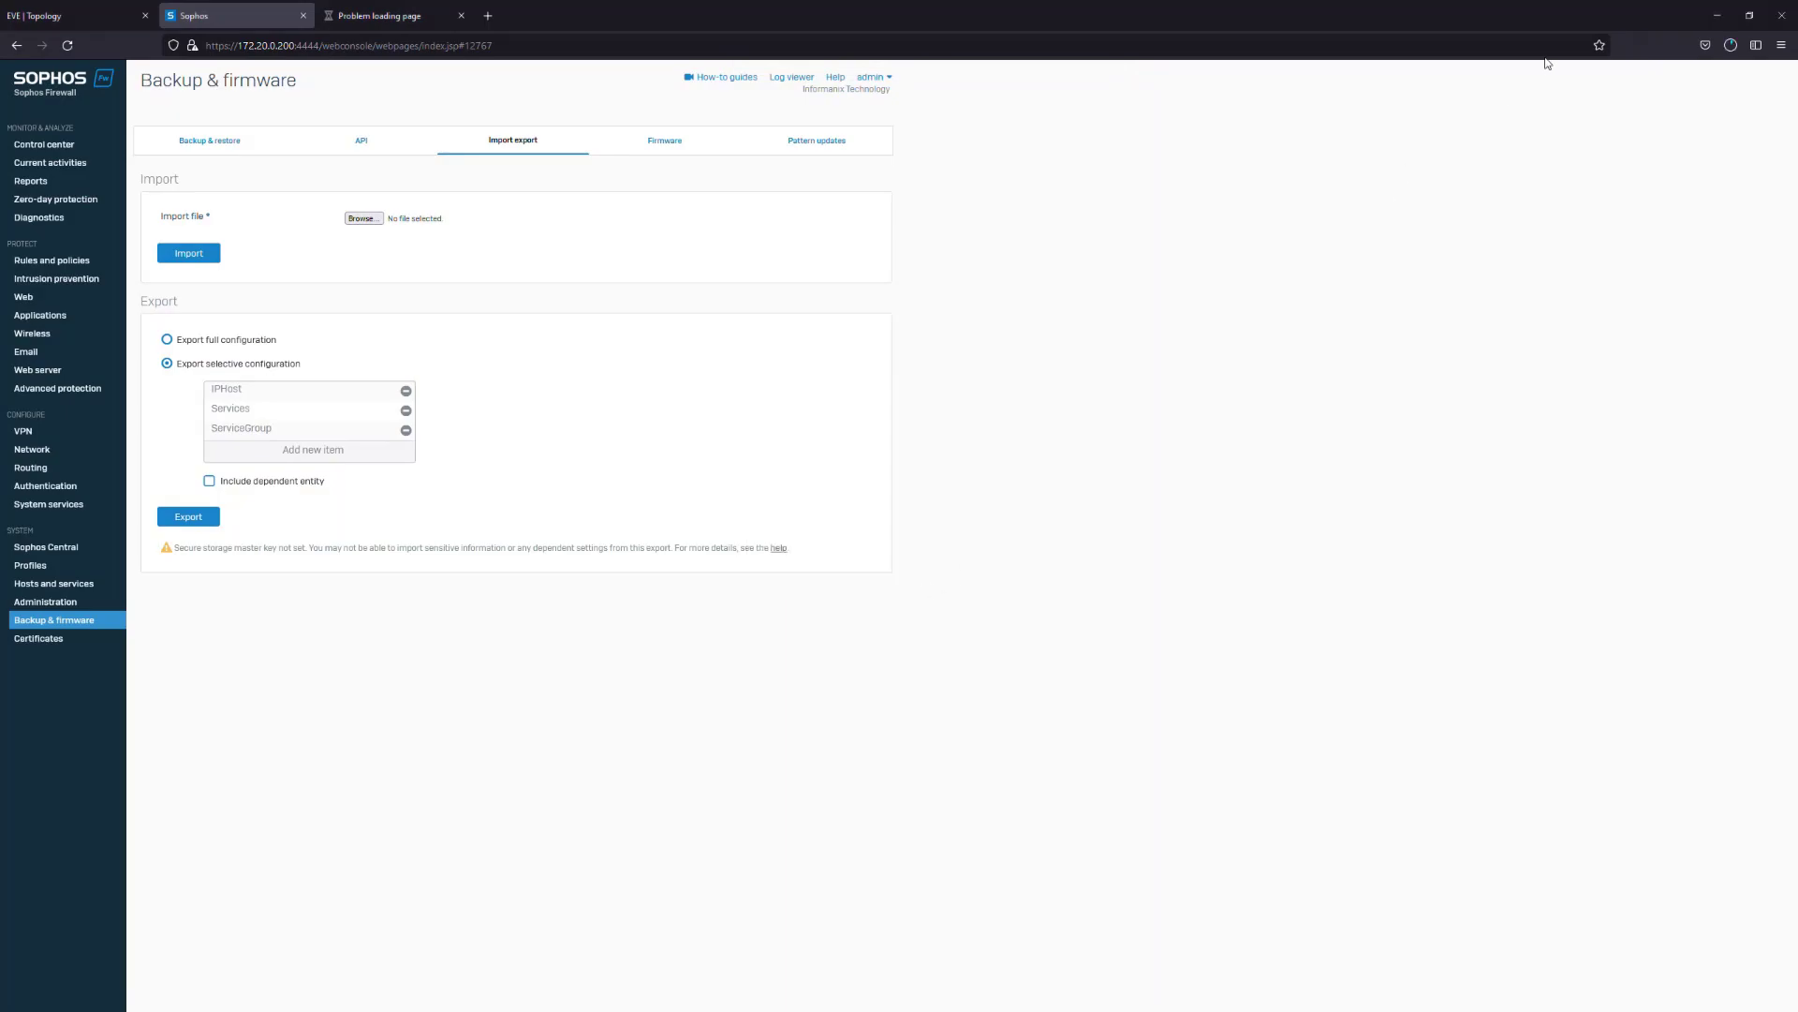
click(370, 15)
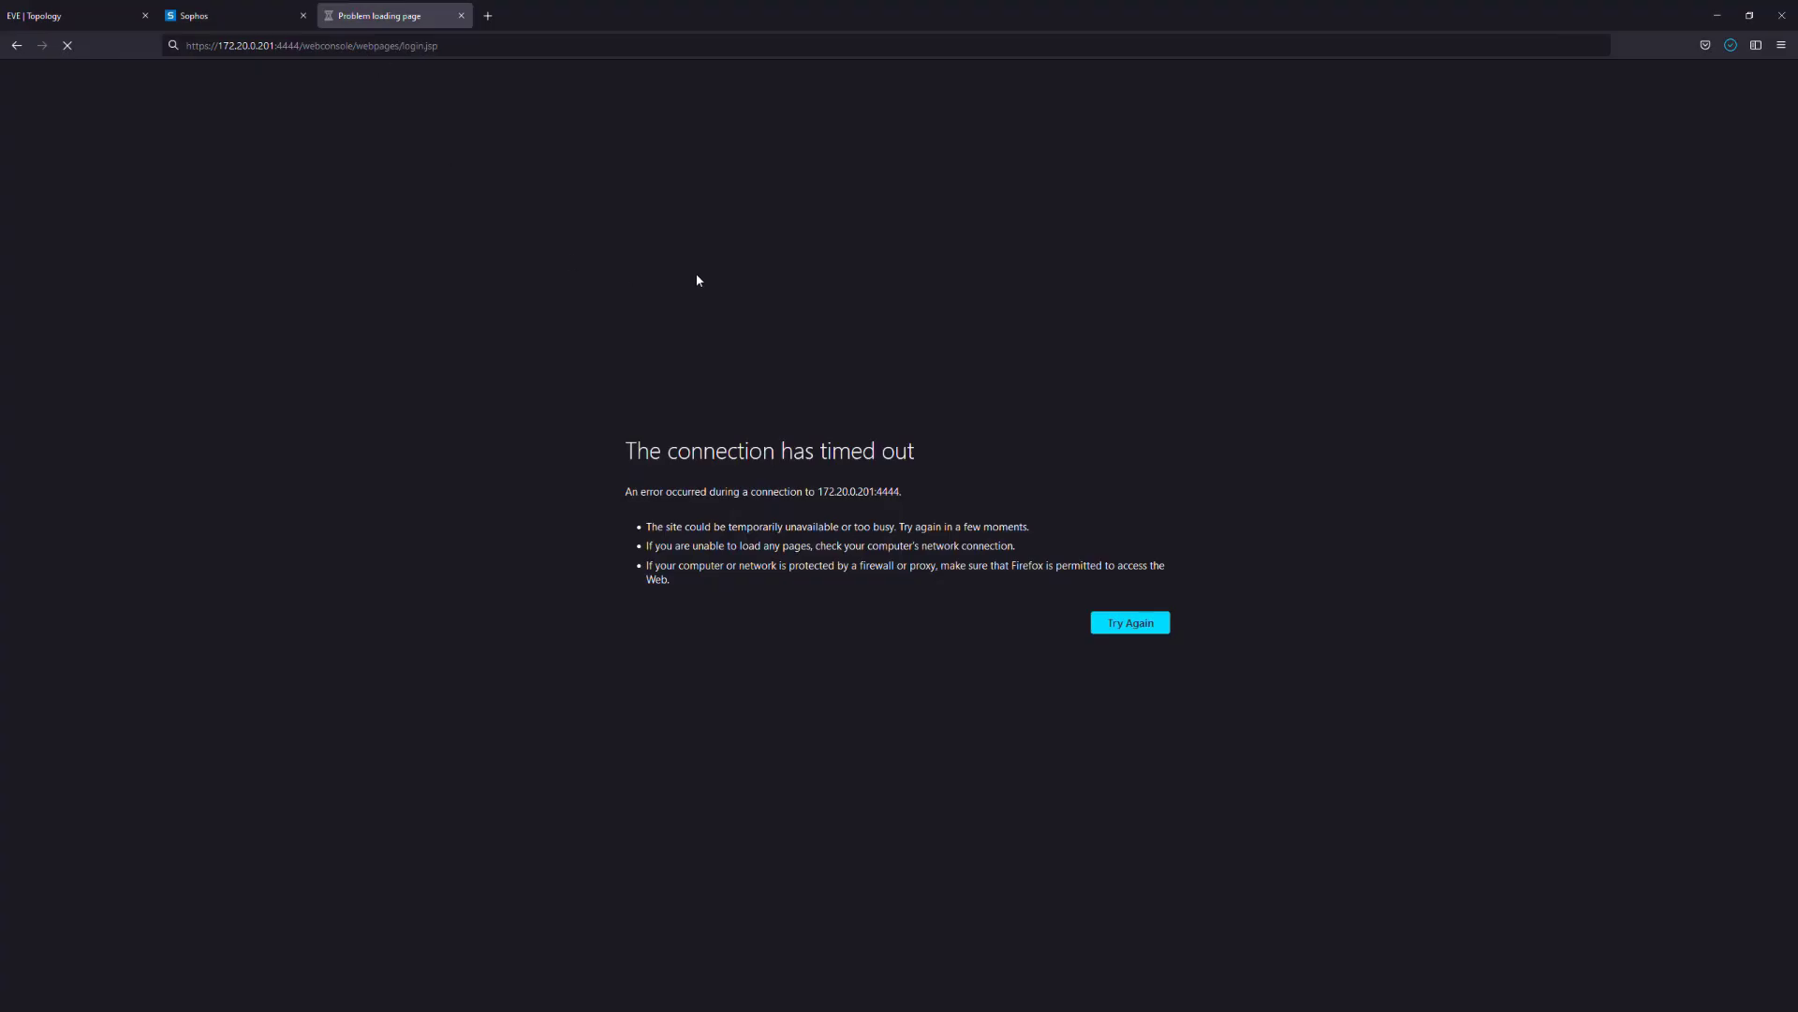
Reload the Sophos web console address, then open the SophosXG console and try the admin password
click(505, 41)
key(Return)
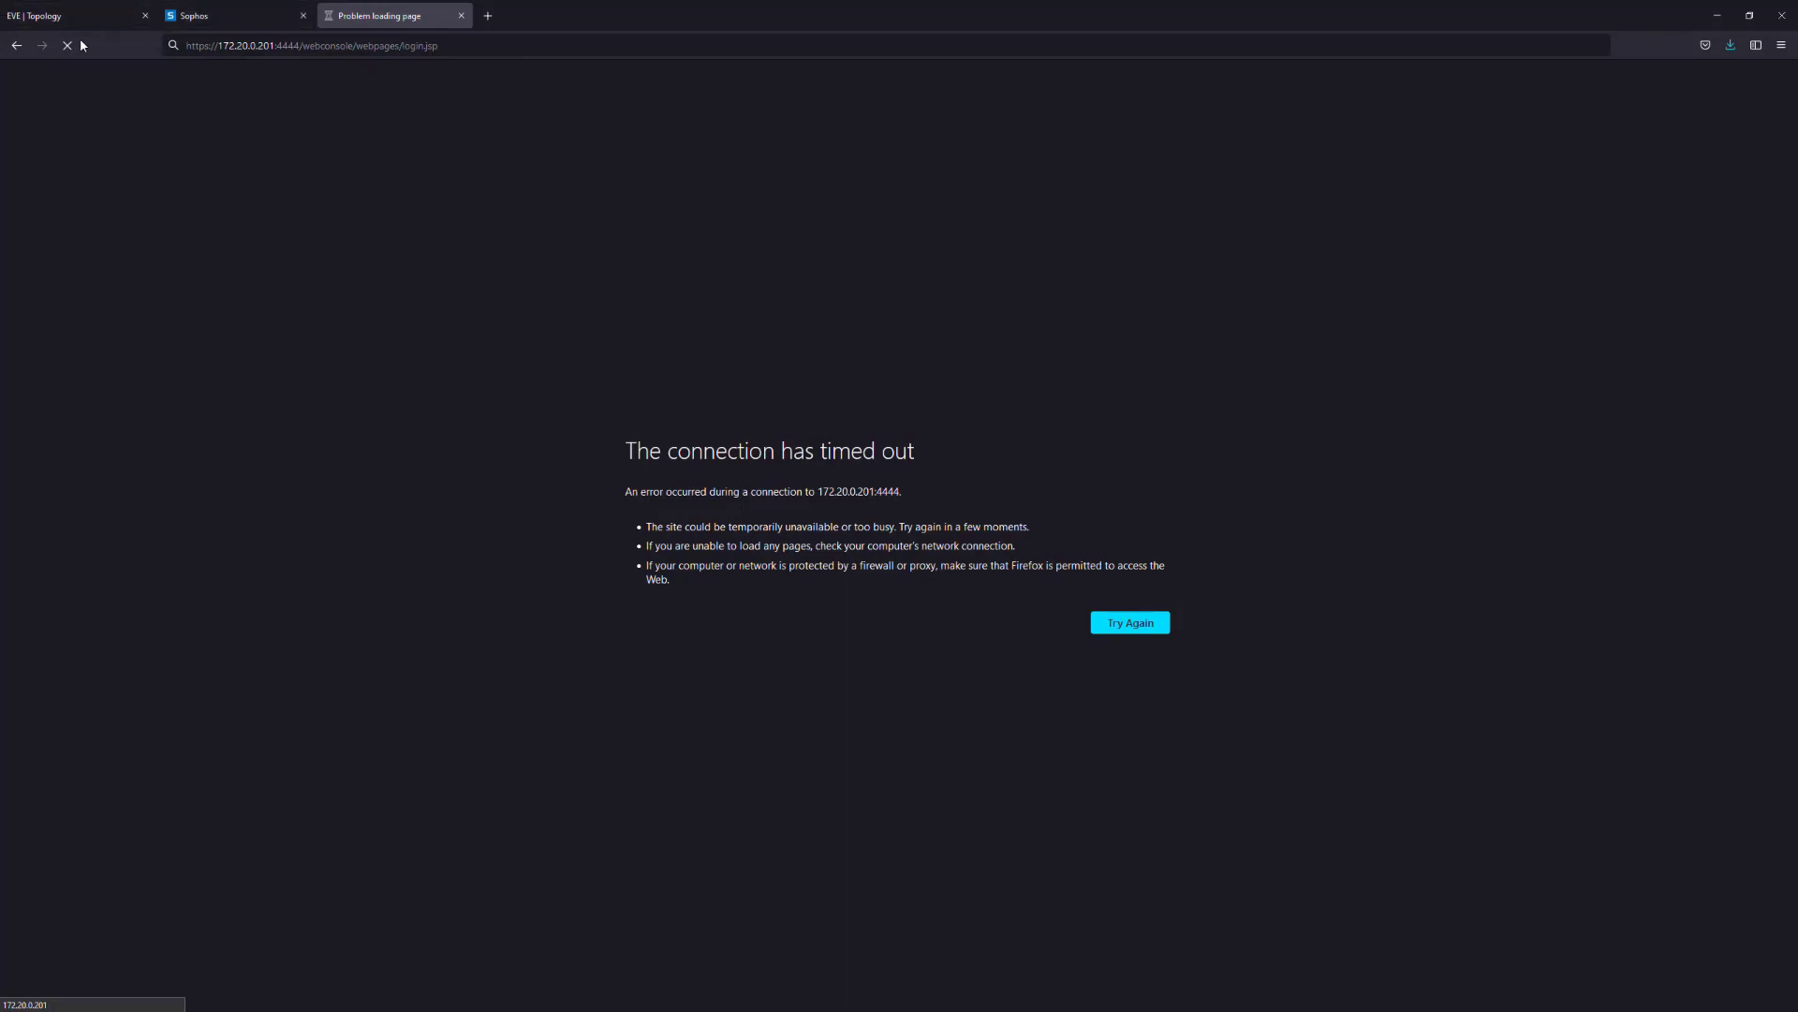
click(82, 14)
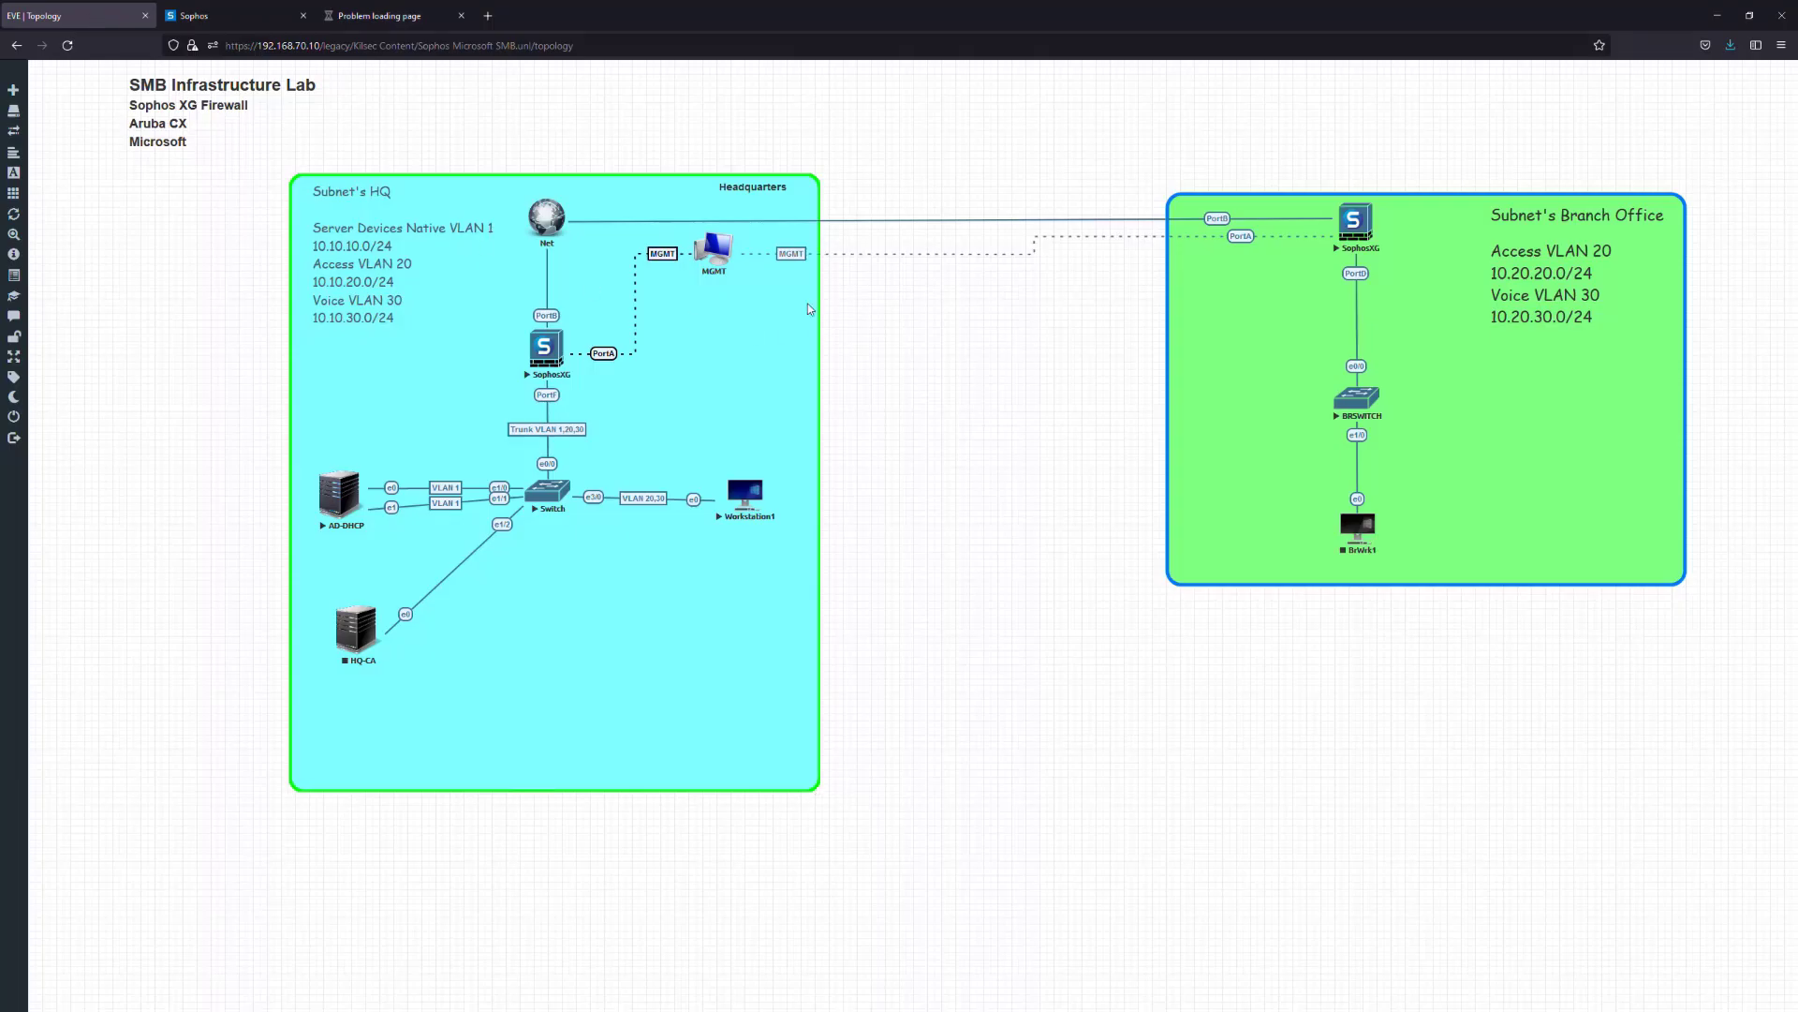
click(1358, 225)
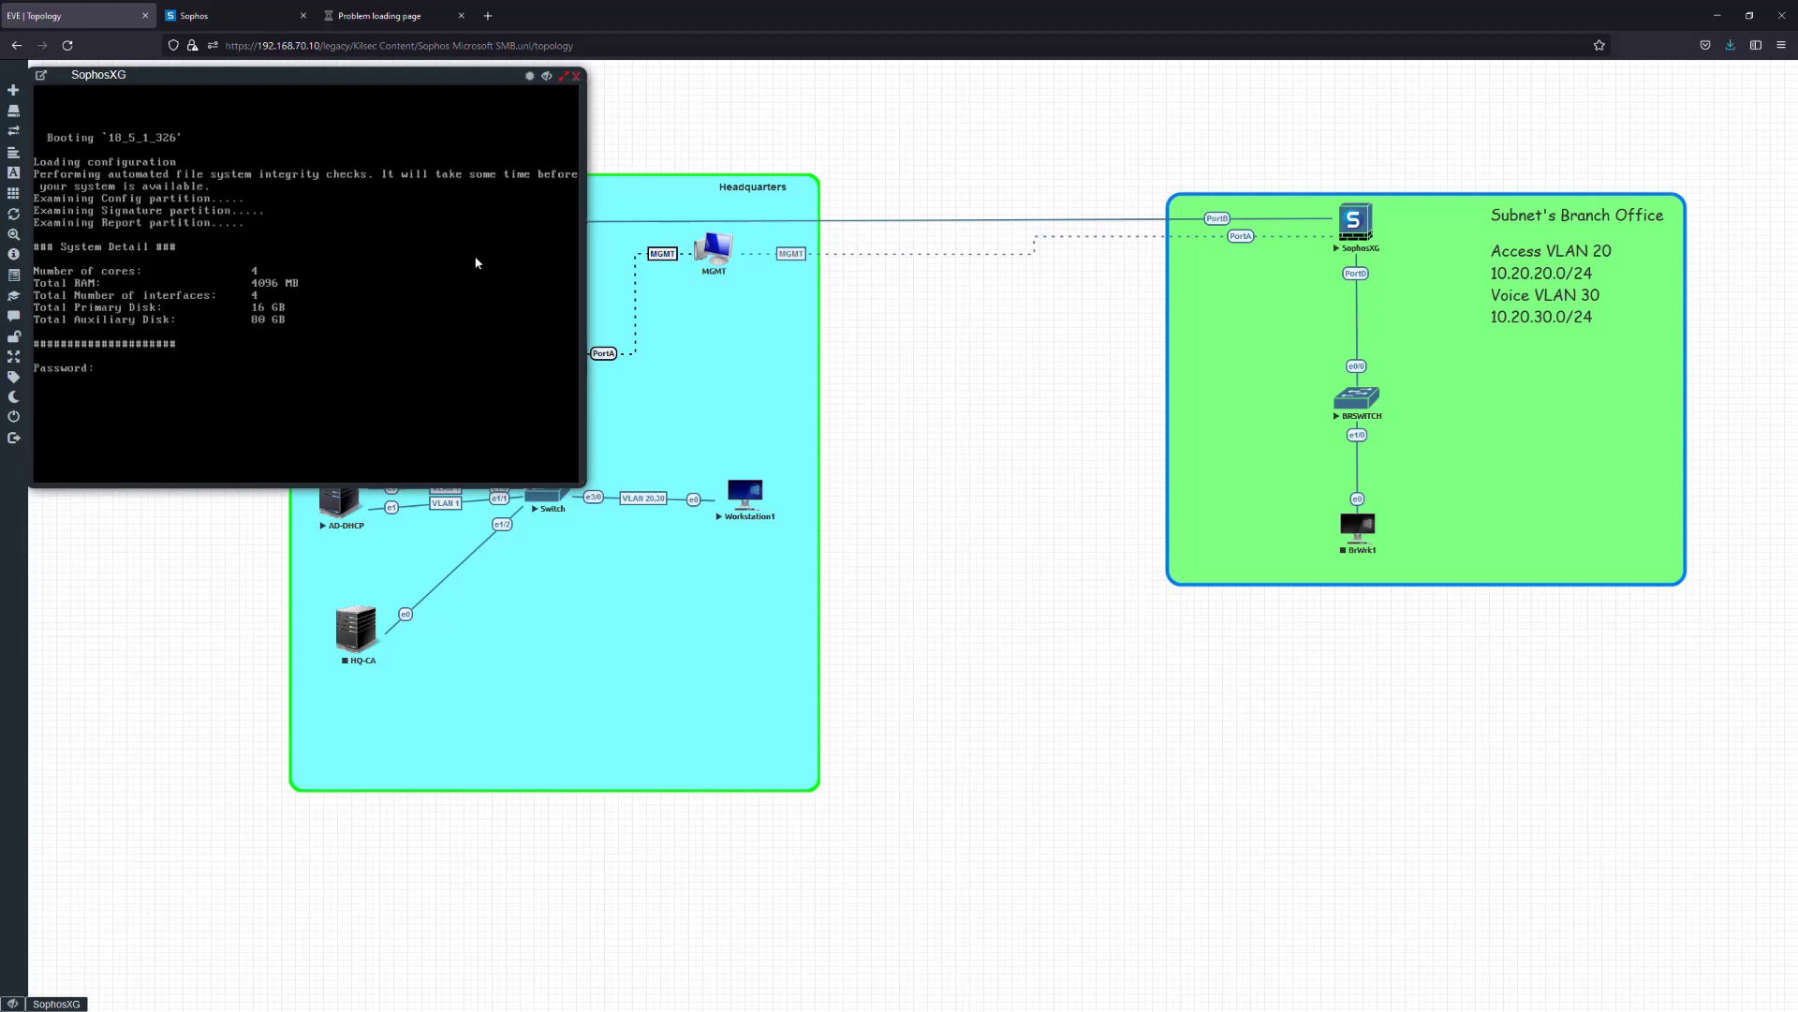
key(Return)
Log into the SophosXG console as admin after another failed web console reload
key(Return)
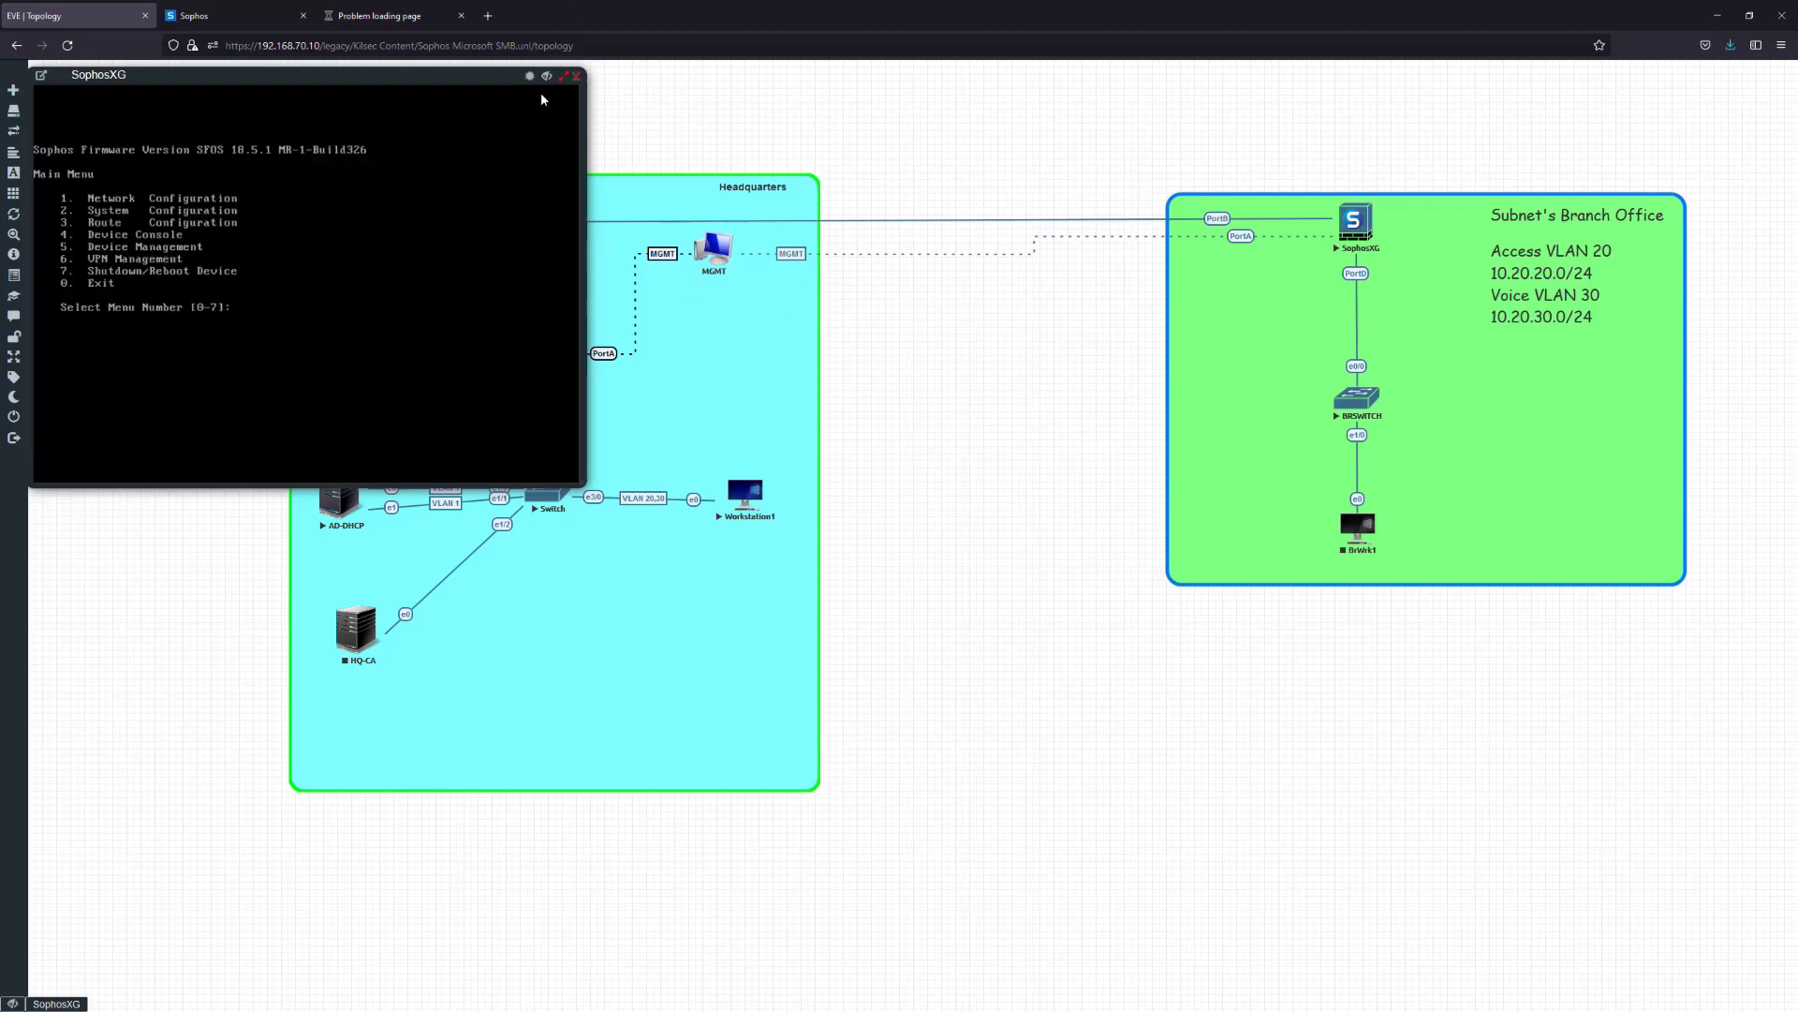
click(374, 16)
click(502, 48)
key(Return)
click(75, 47)
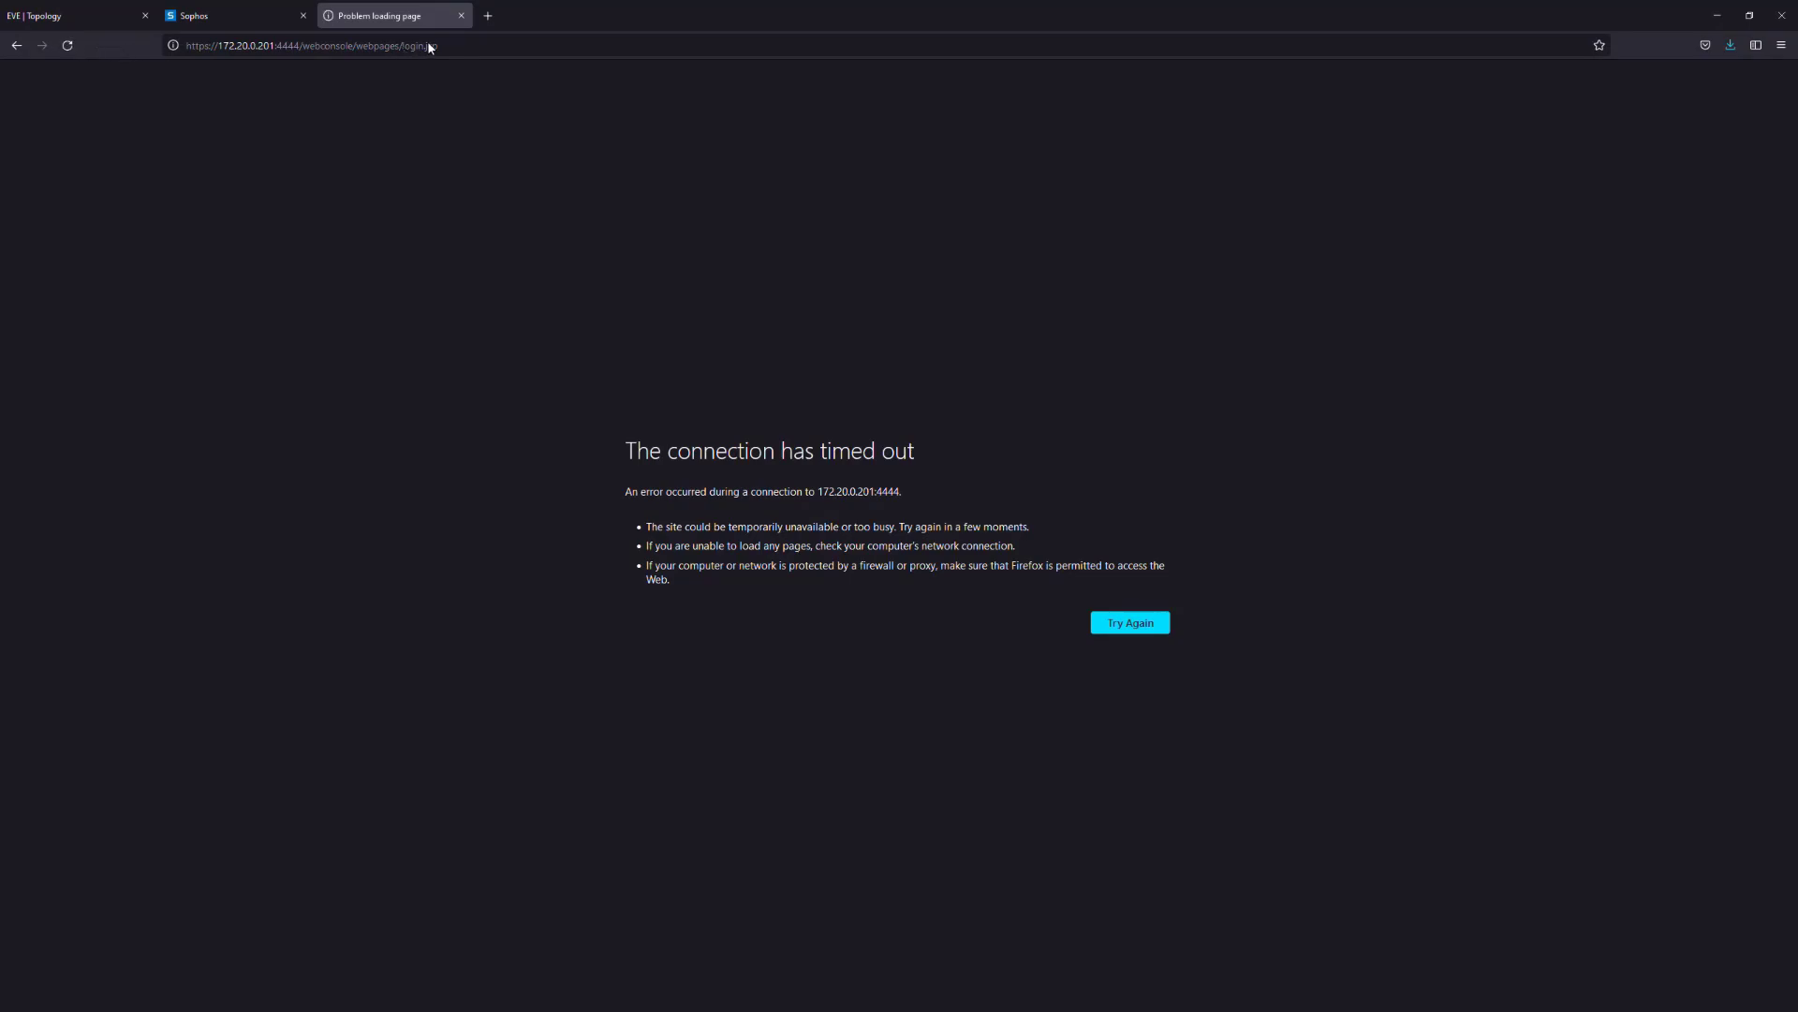
click(65, 15)
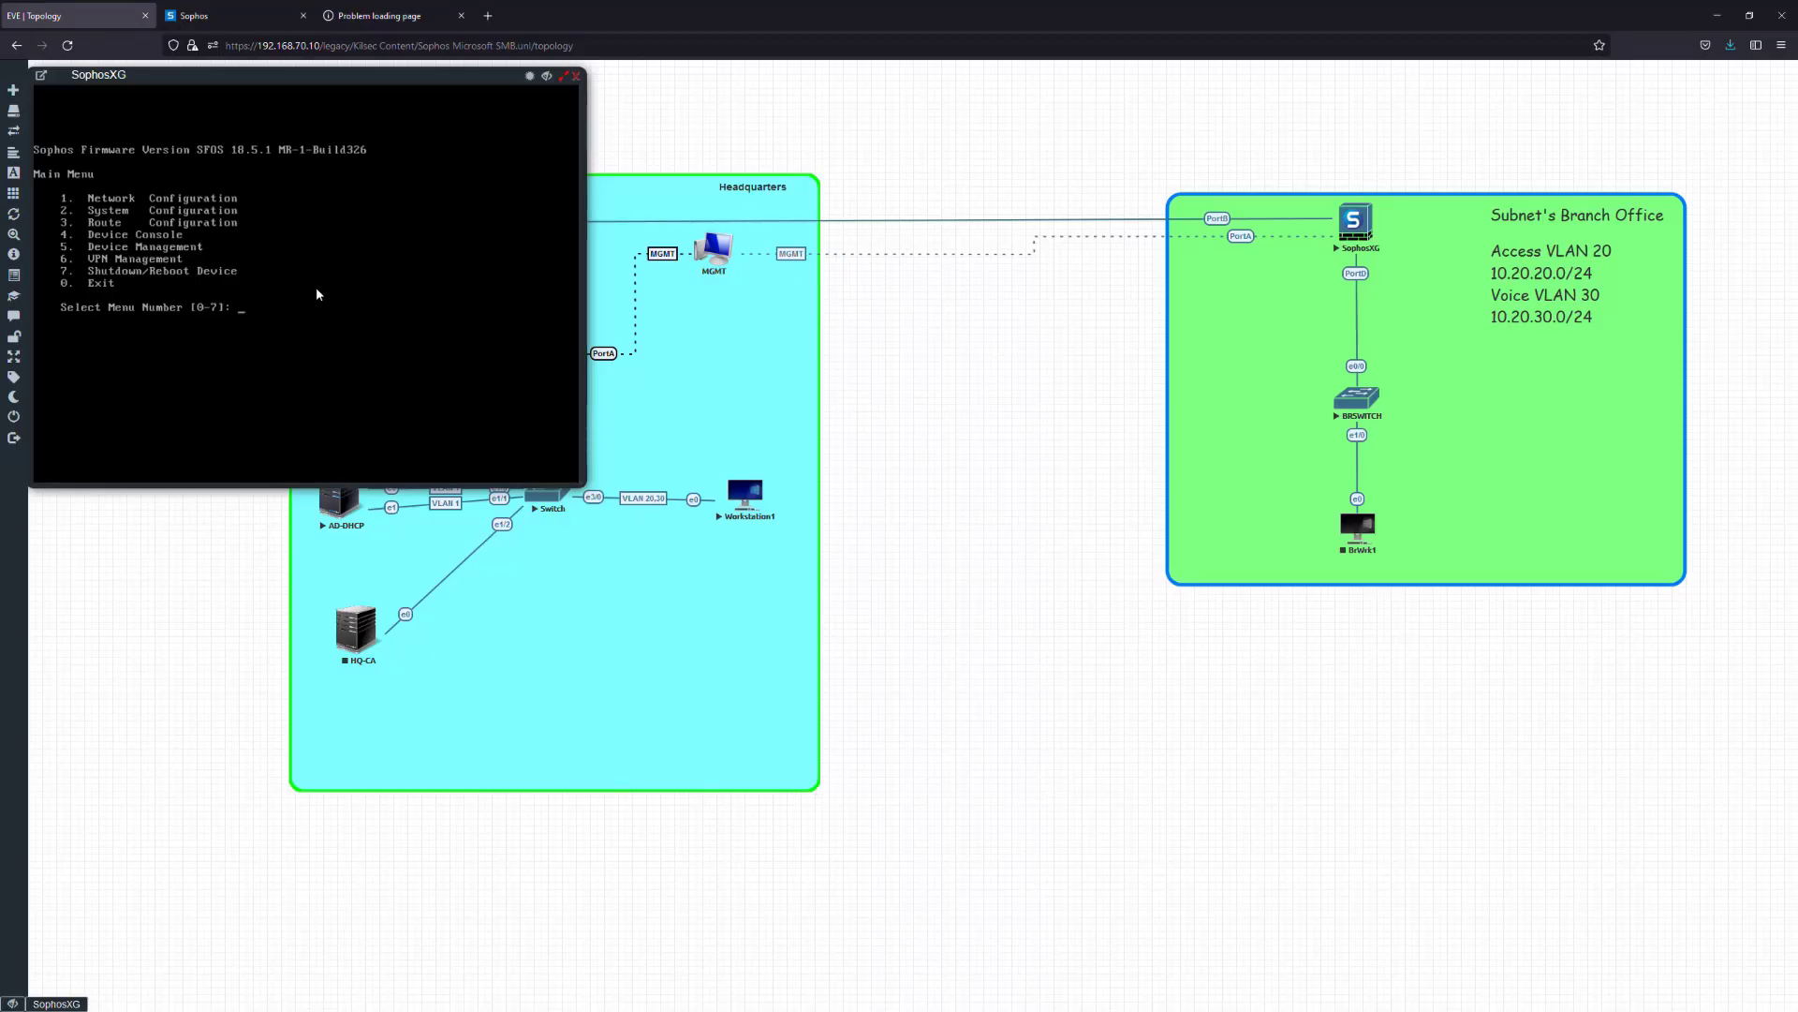
Go to 1 Network Configuration > 1 Interface and review the PortB settings
text(1)
key(Return)
text(1)
key(Return)
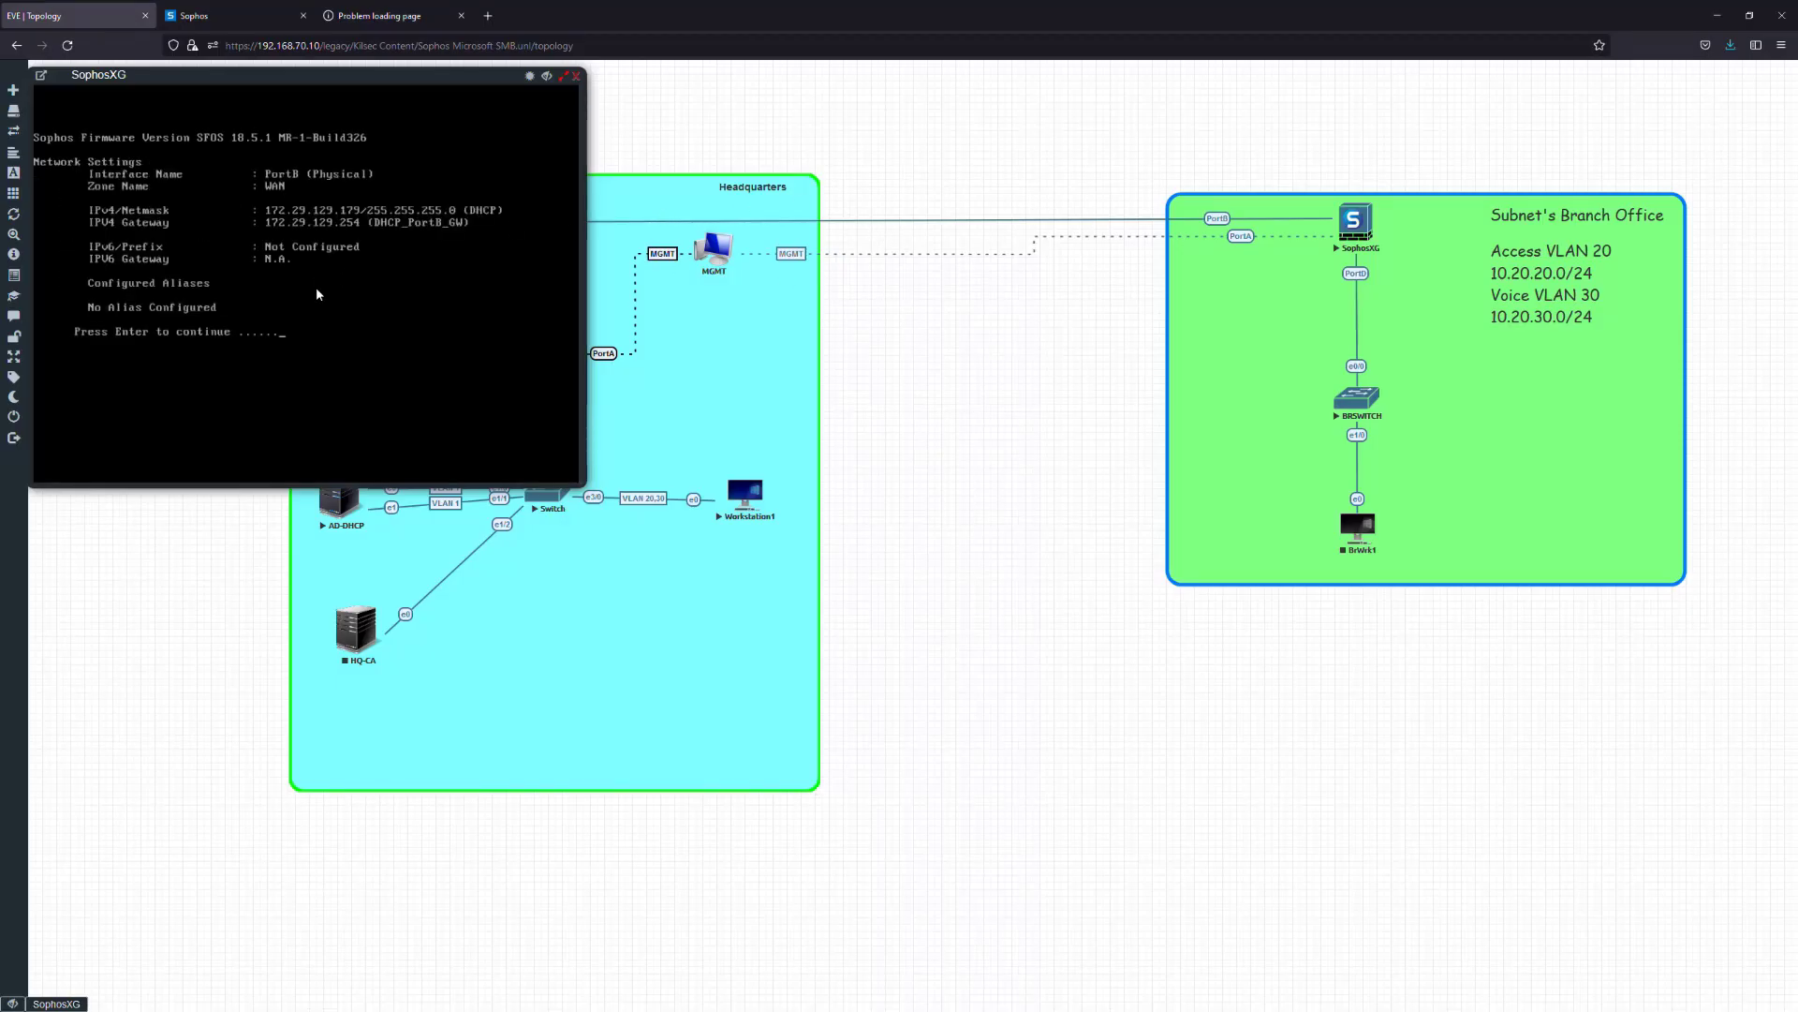
key(Return)
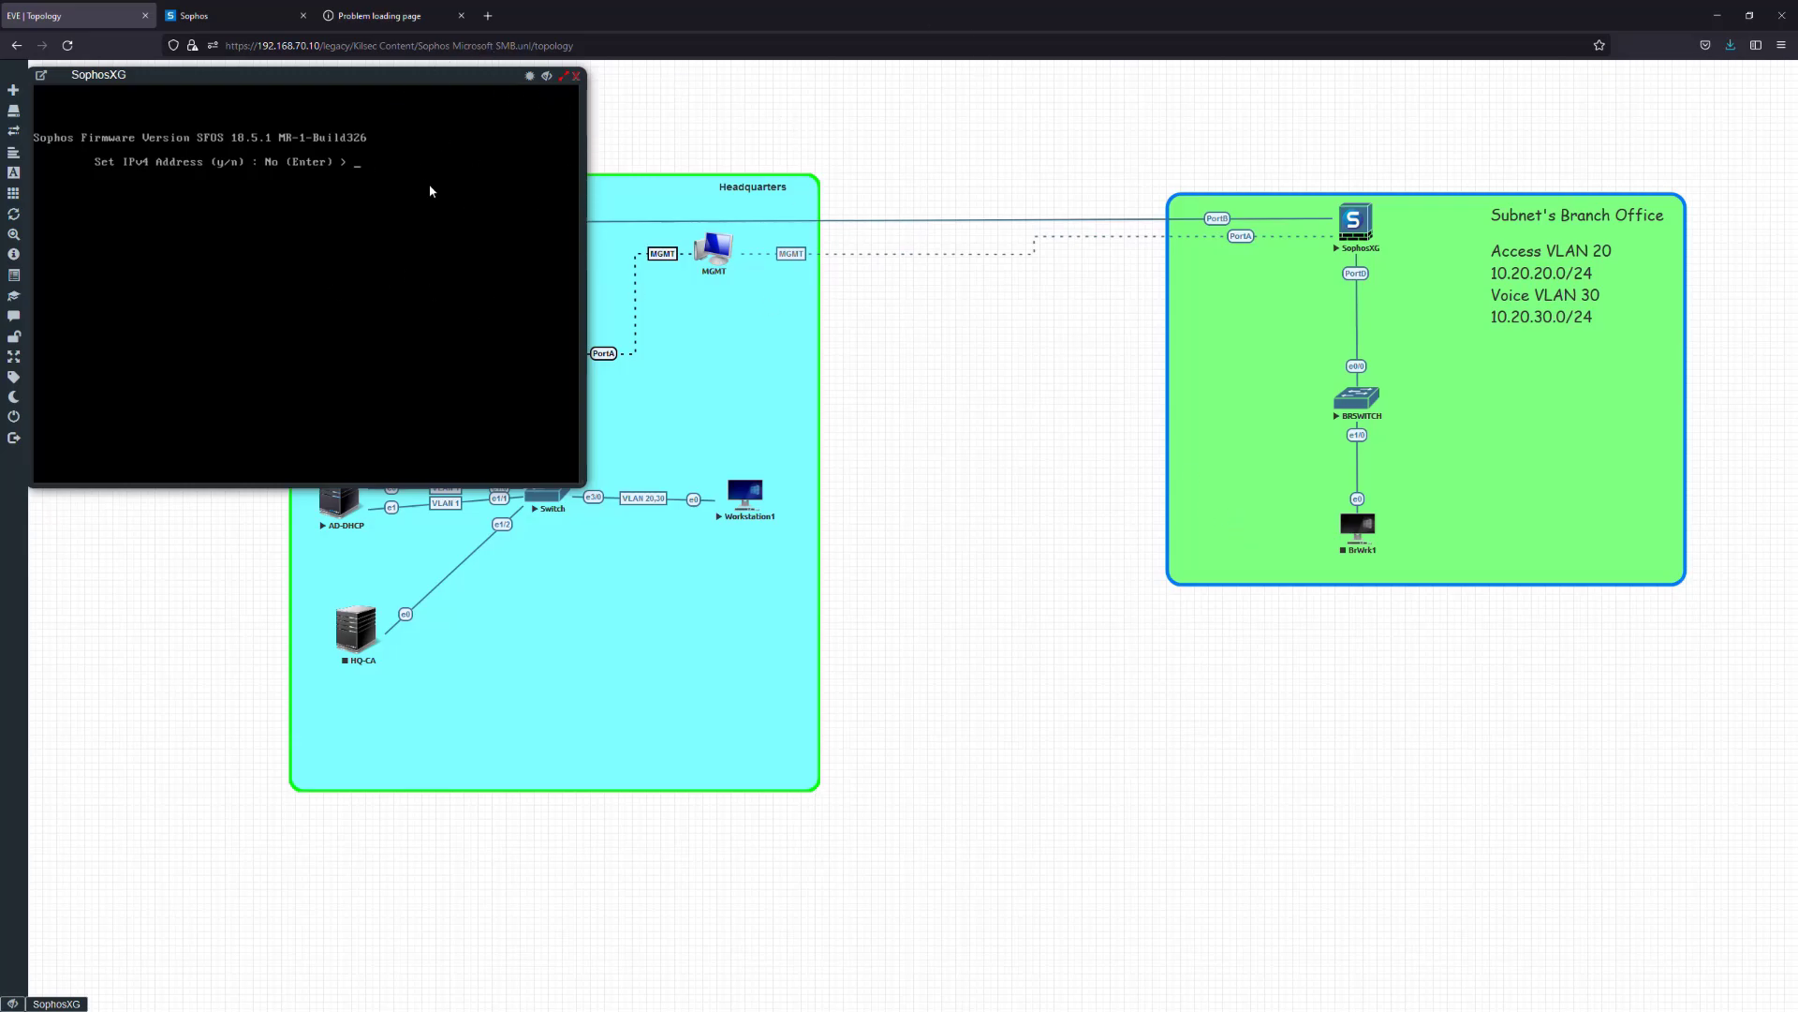
Step through the interface prompts without changes until the PortD settings are shown
right_click(1358, 523)
click(1240, 582)
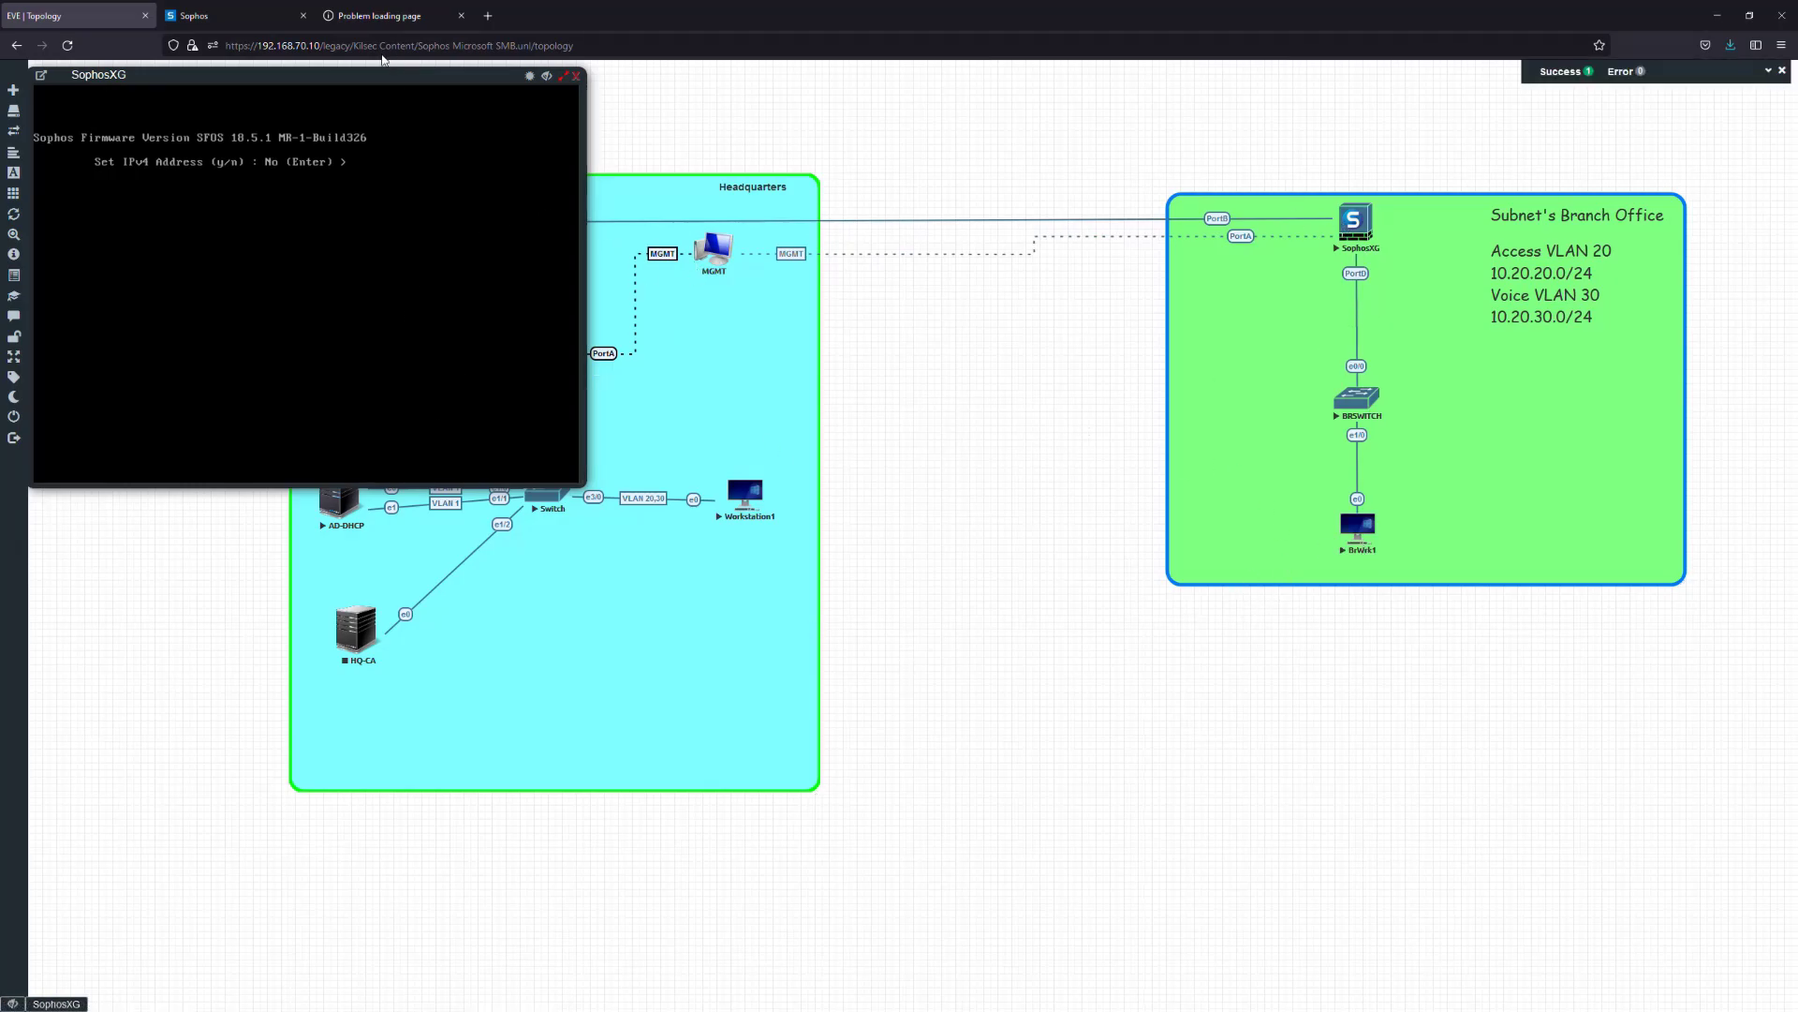
drag(375, 77, 546, 178)
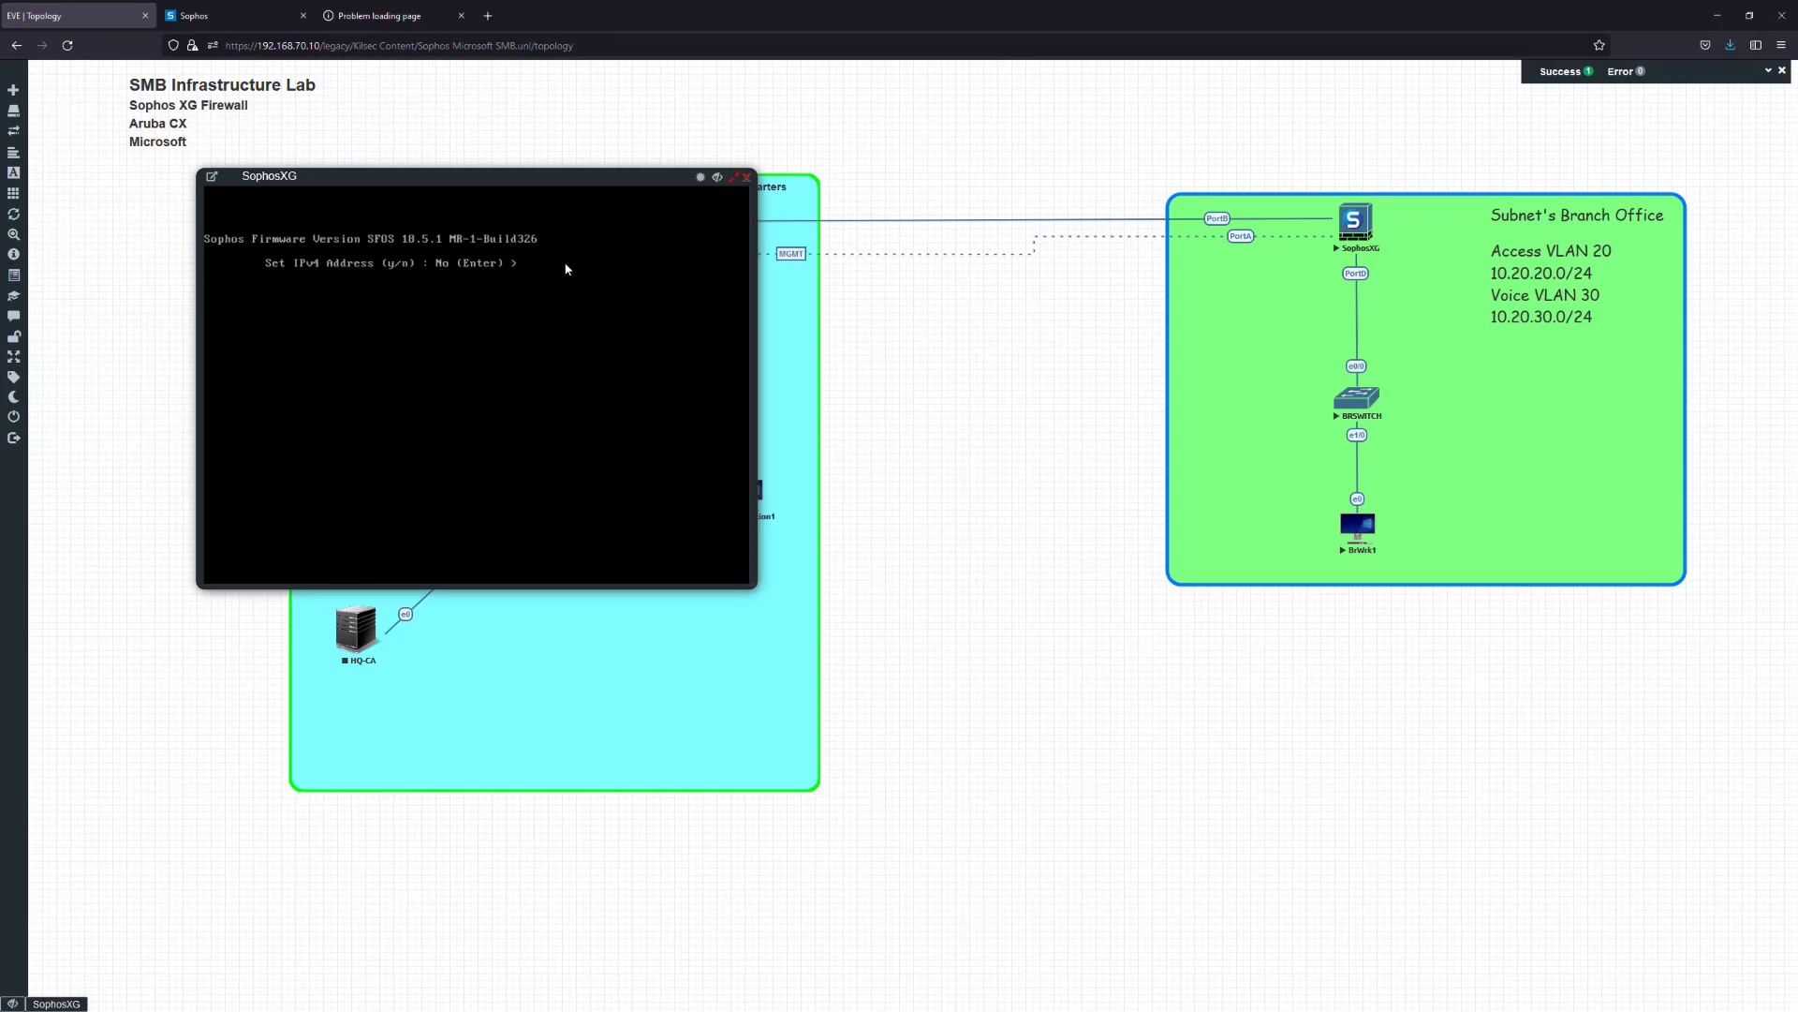
text(uy)
key(Return)
key(Return)
text(1)
key(Return)
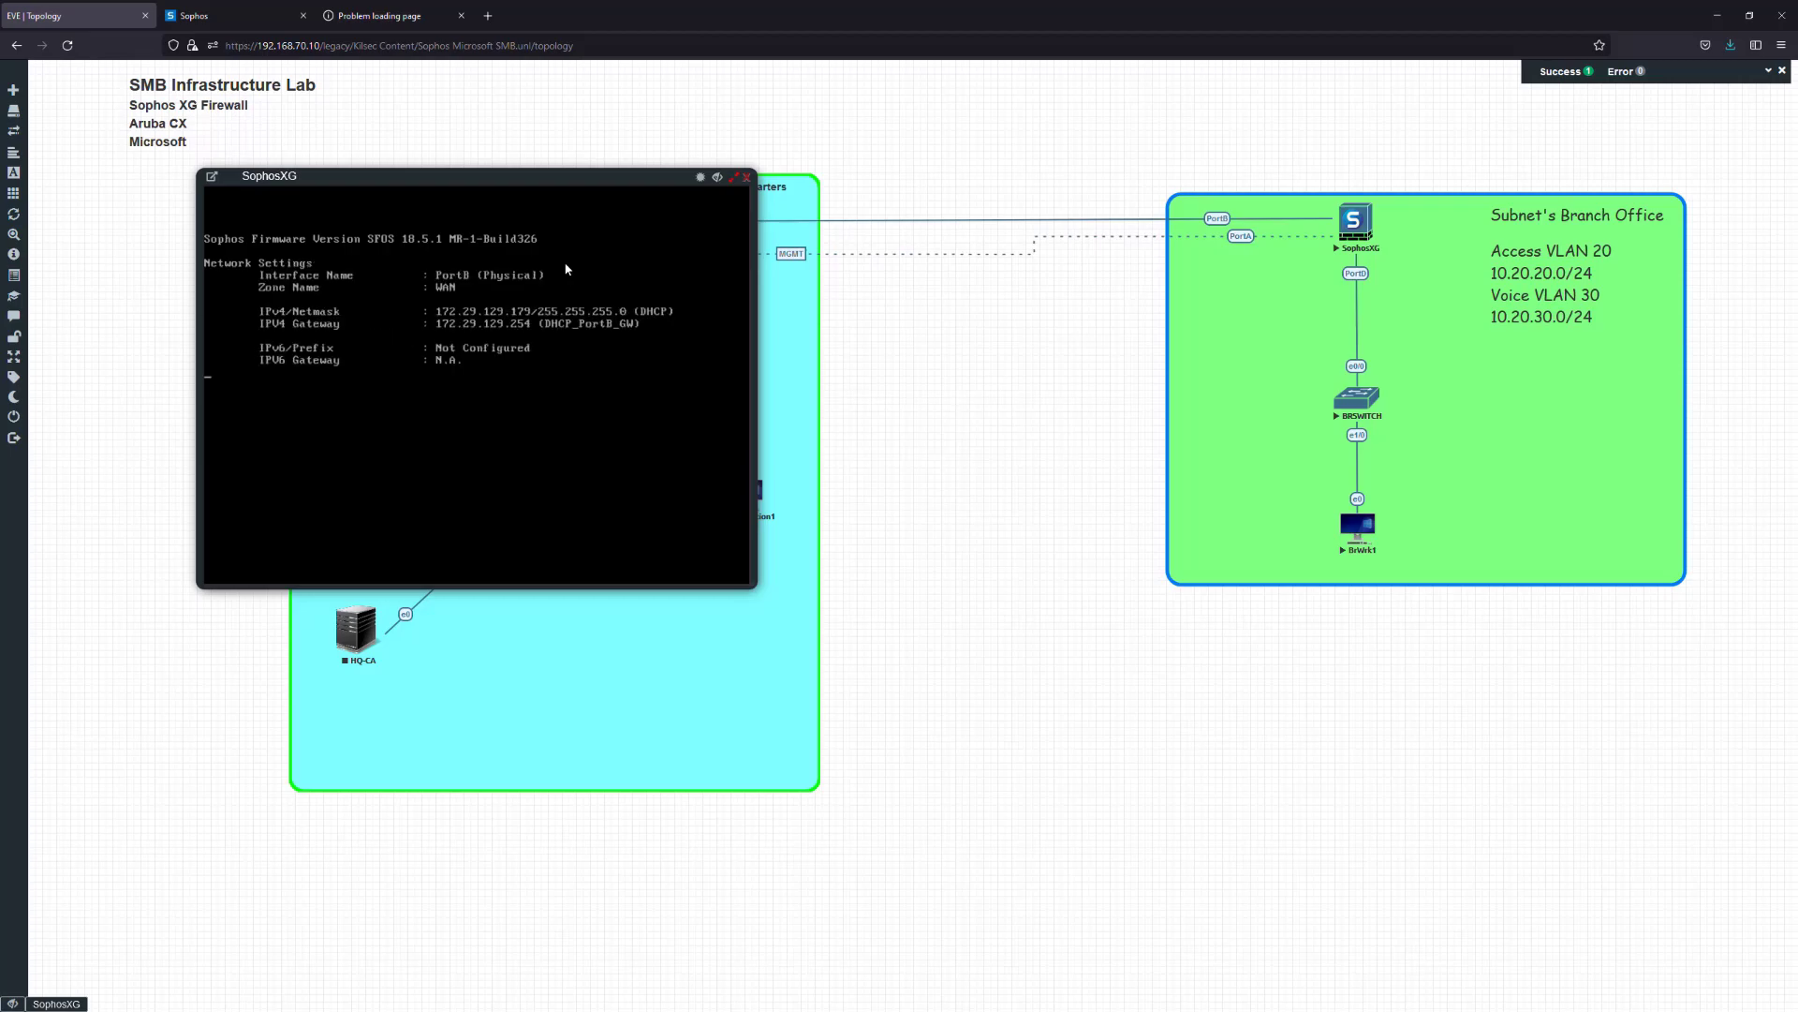
key(Return)
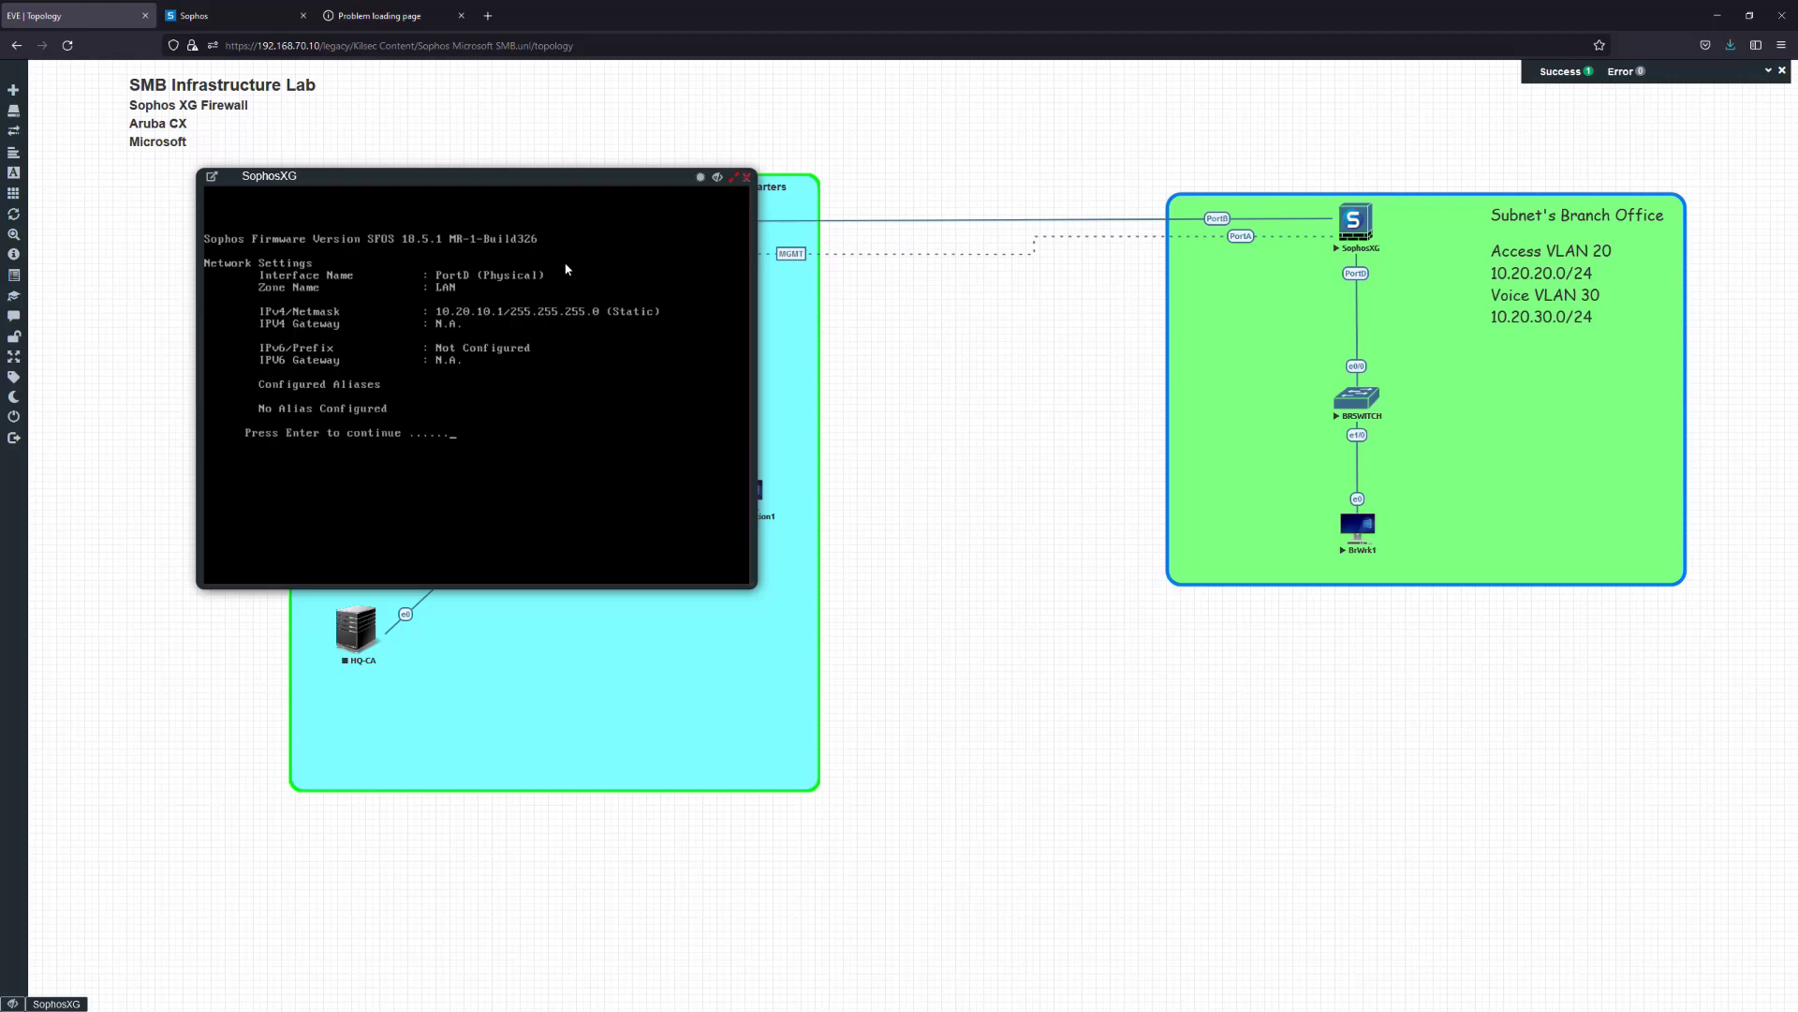
key(Return)
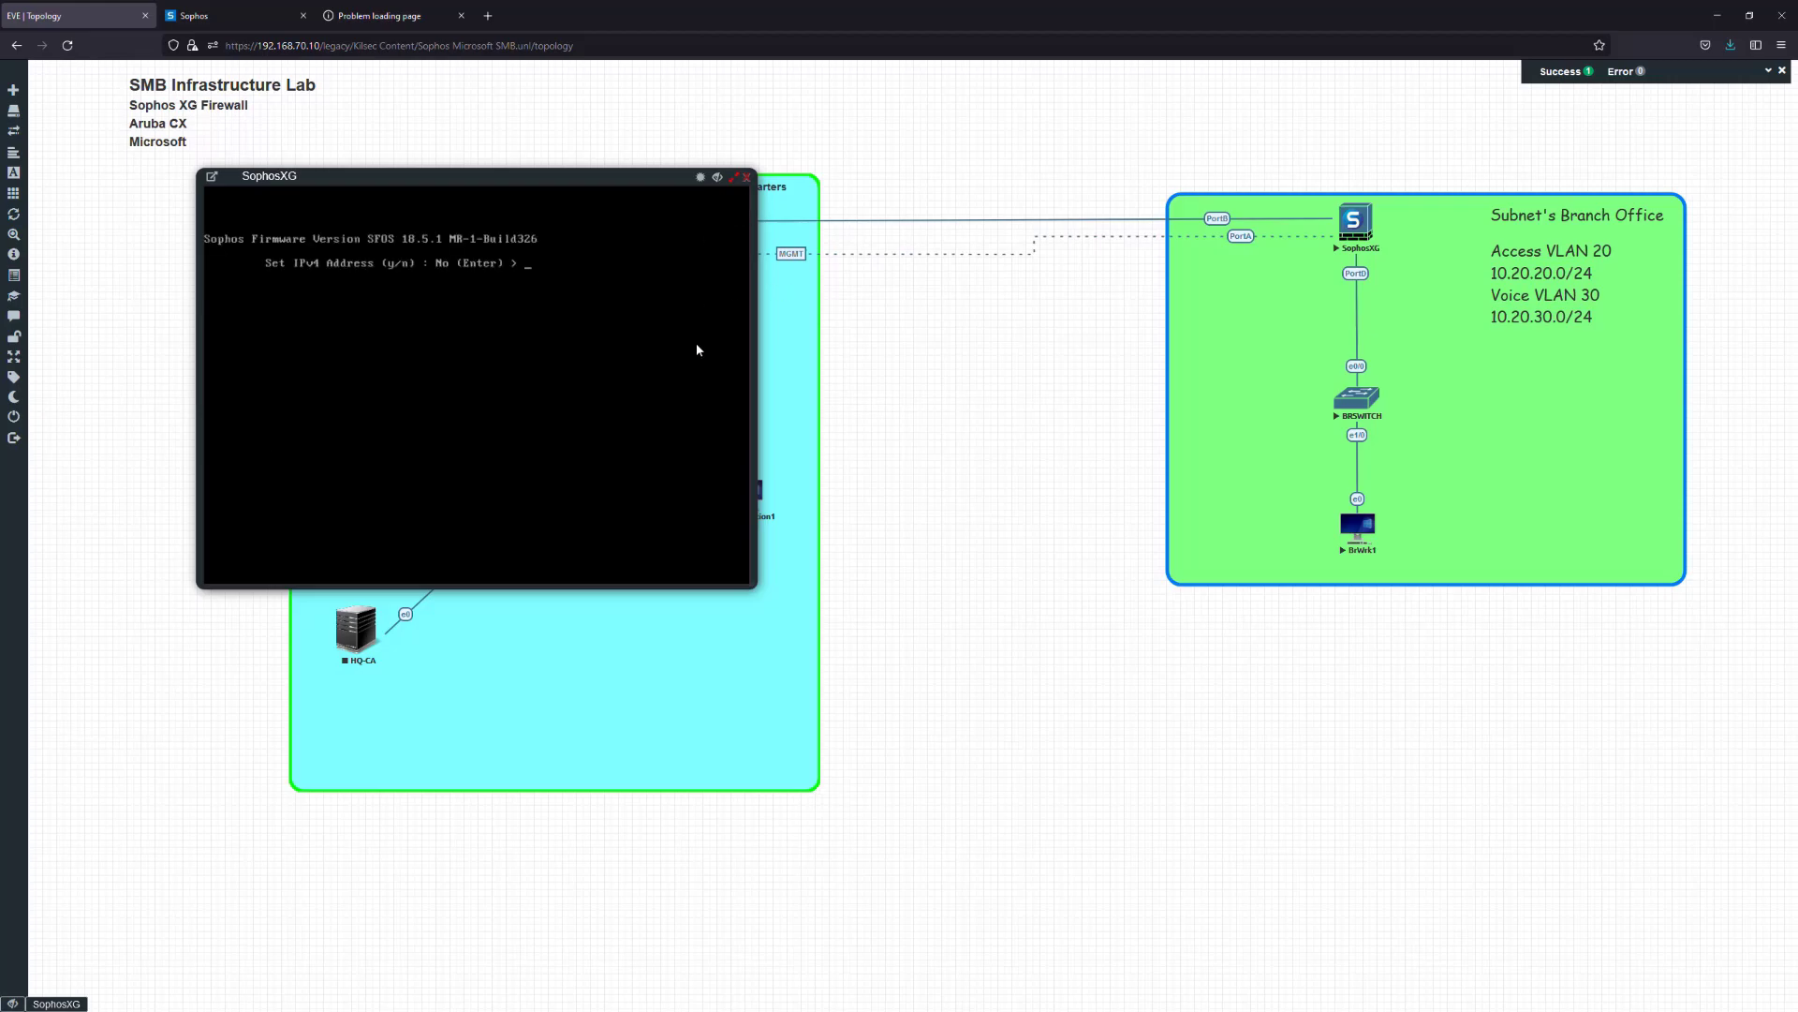
Keep PortD at 10.20.10.1/255.255.255.0 with no IPv6, then exit with 0
click(366, 17)
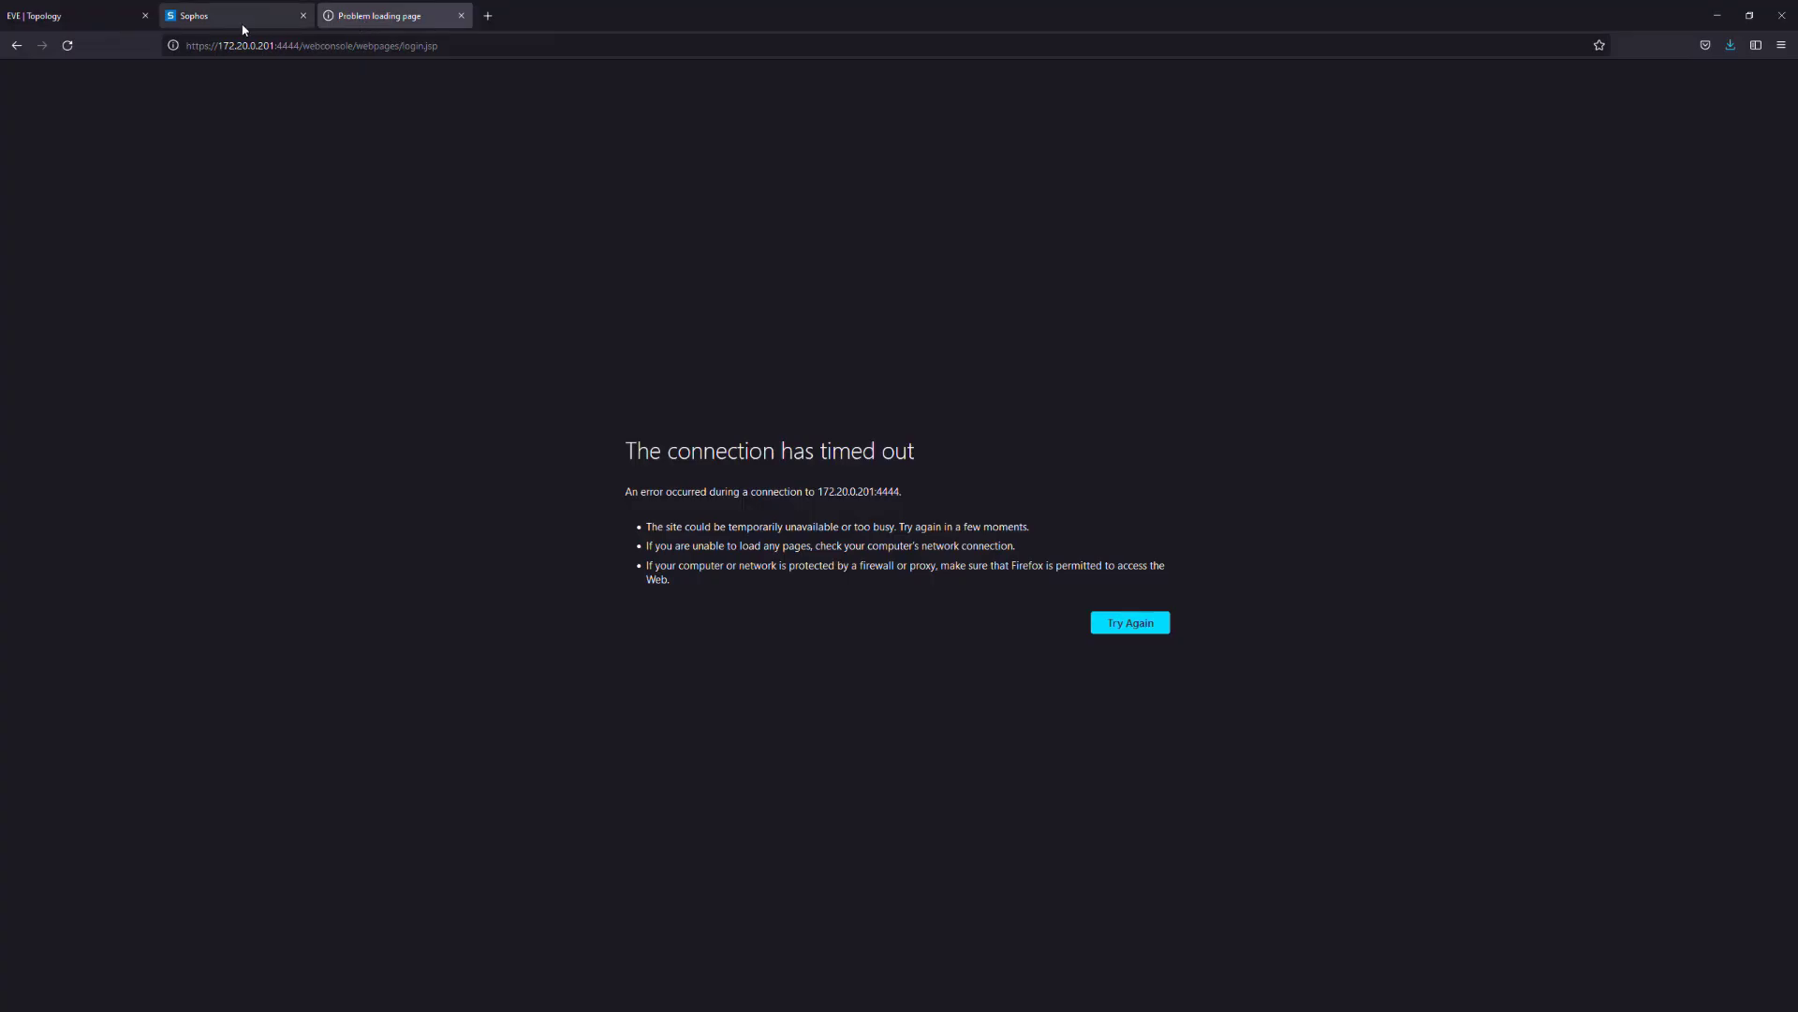
click(131, 17)
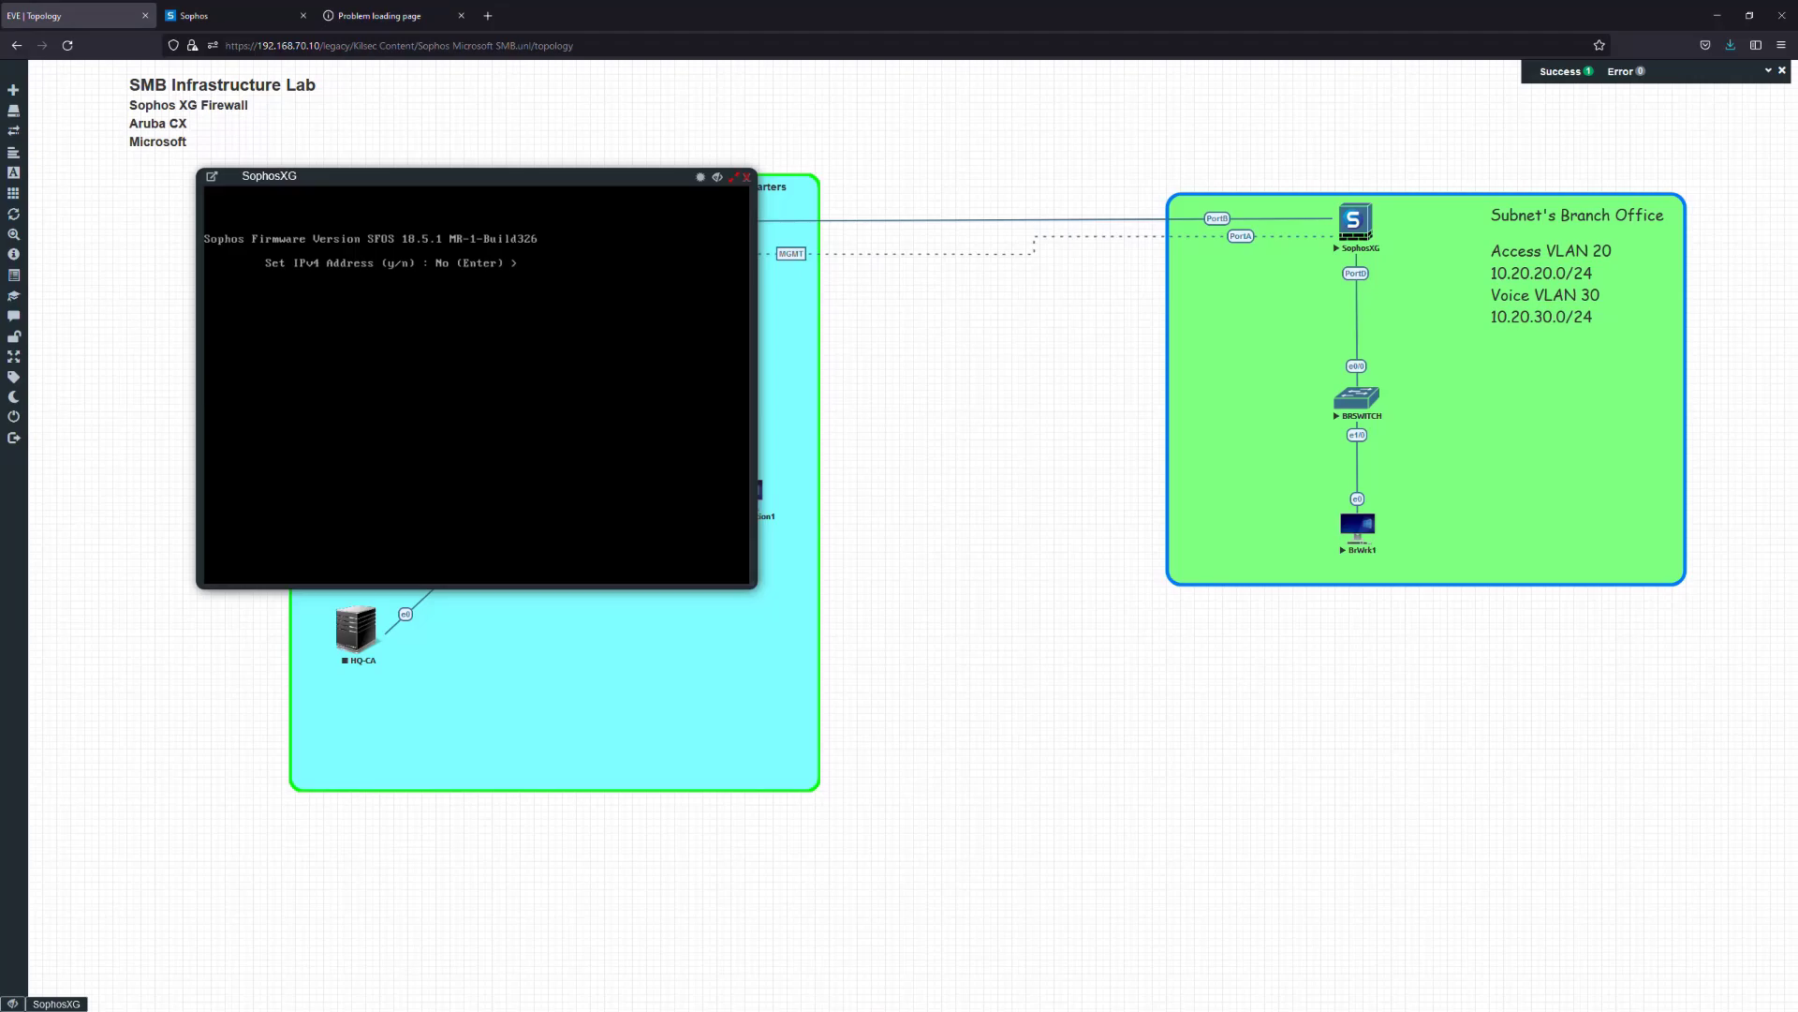
text(y)
key(Return)
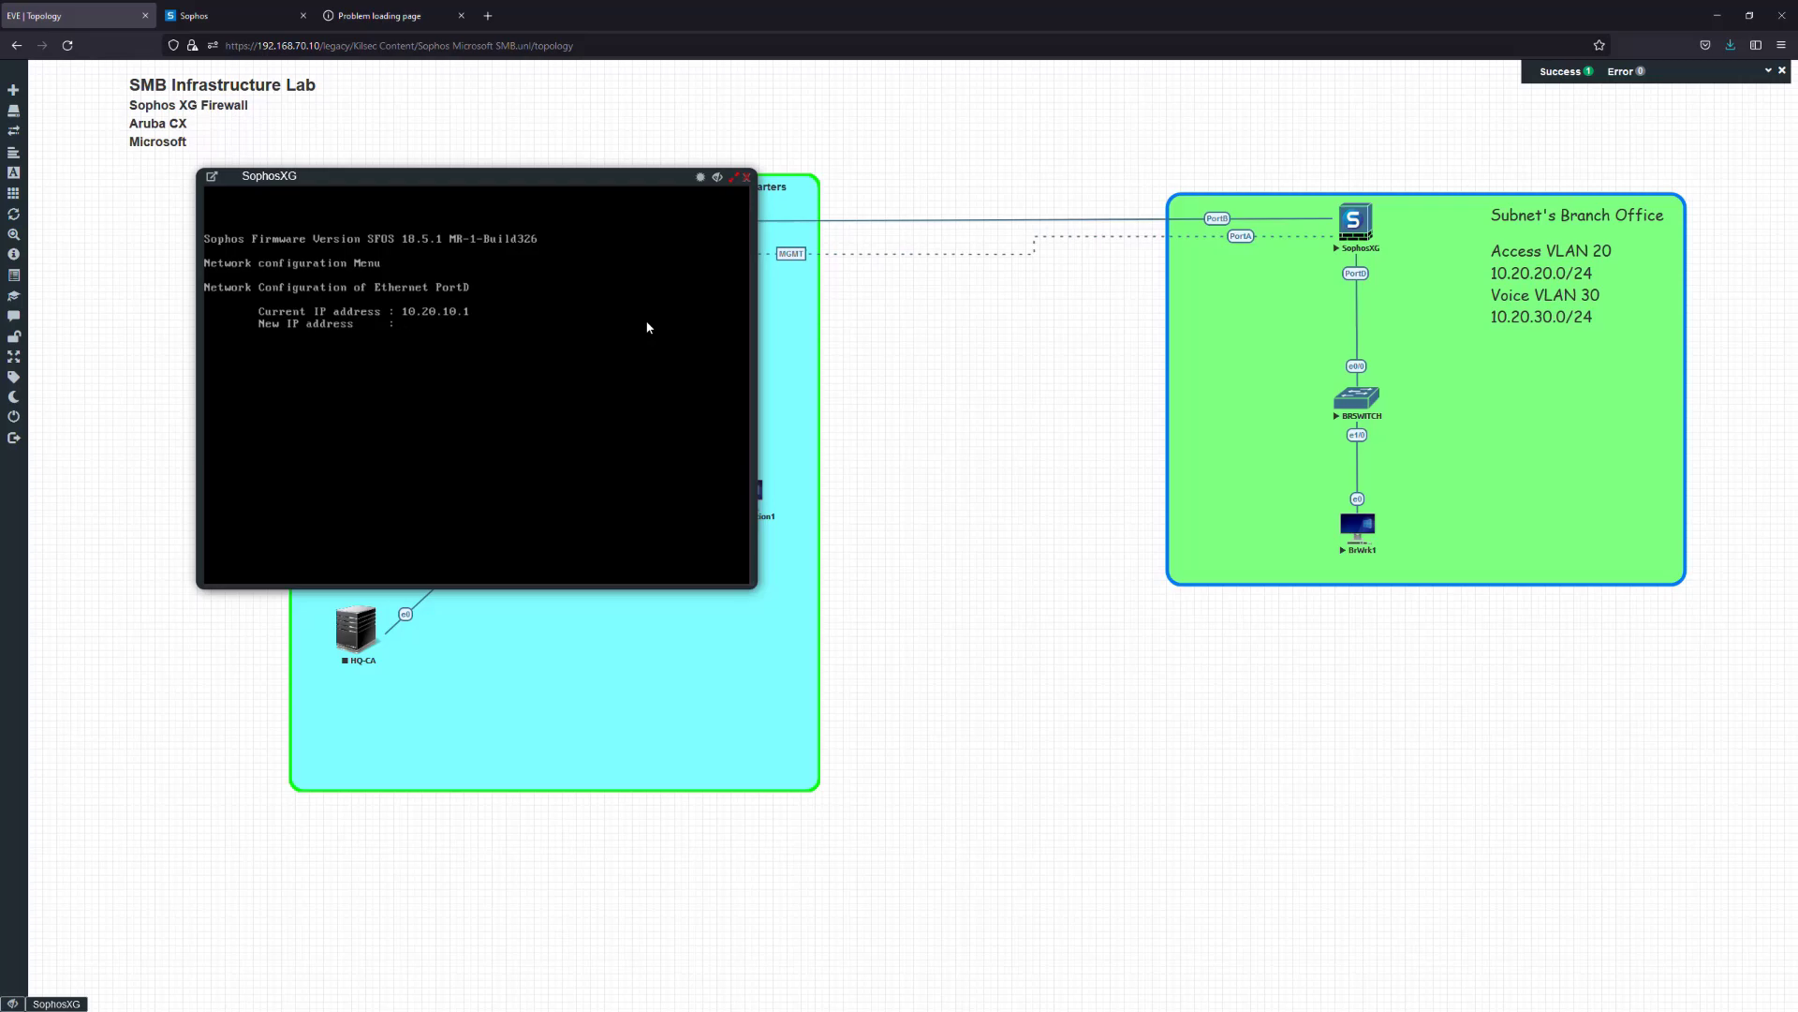
key(Return)
key(Return)
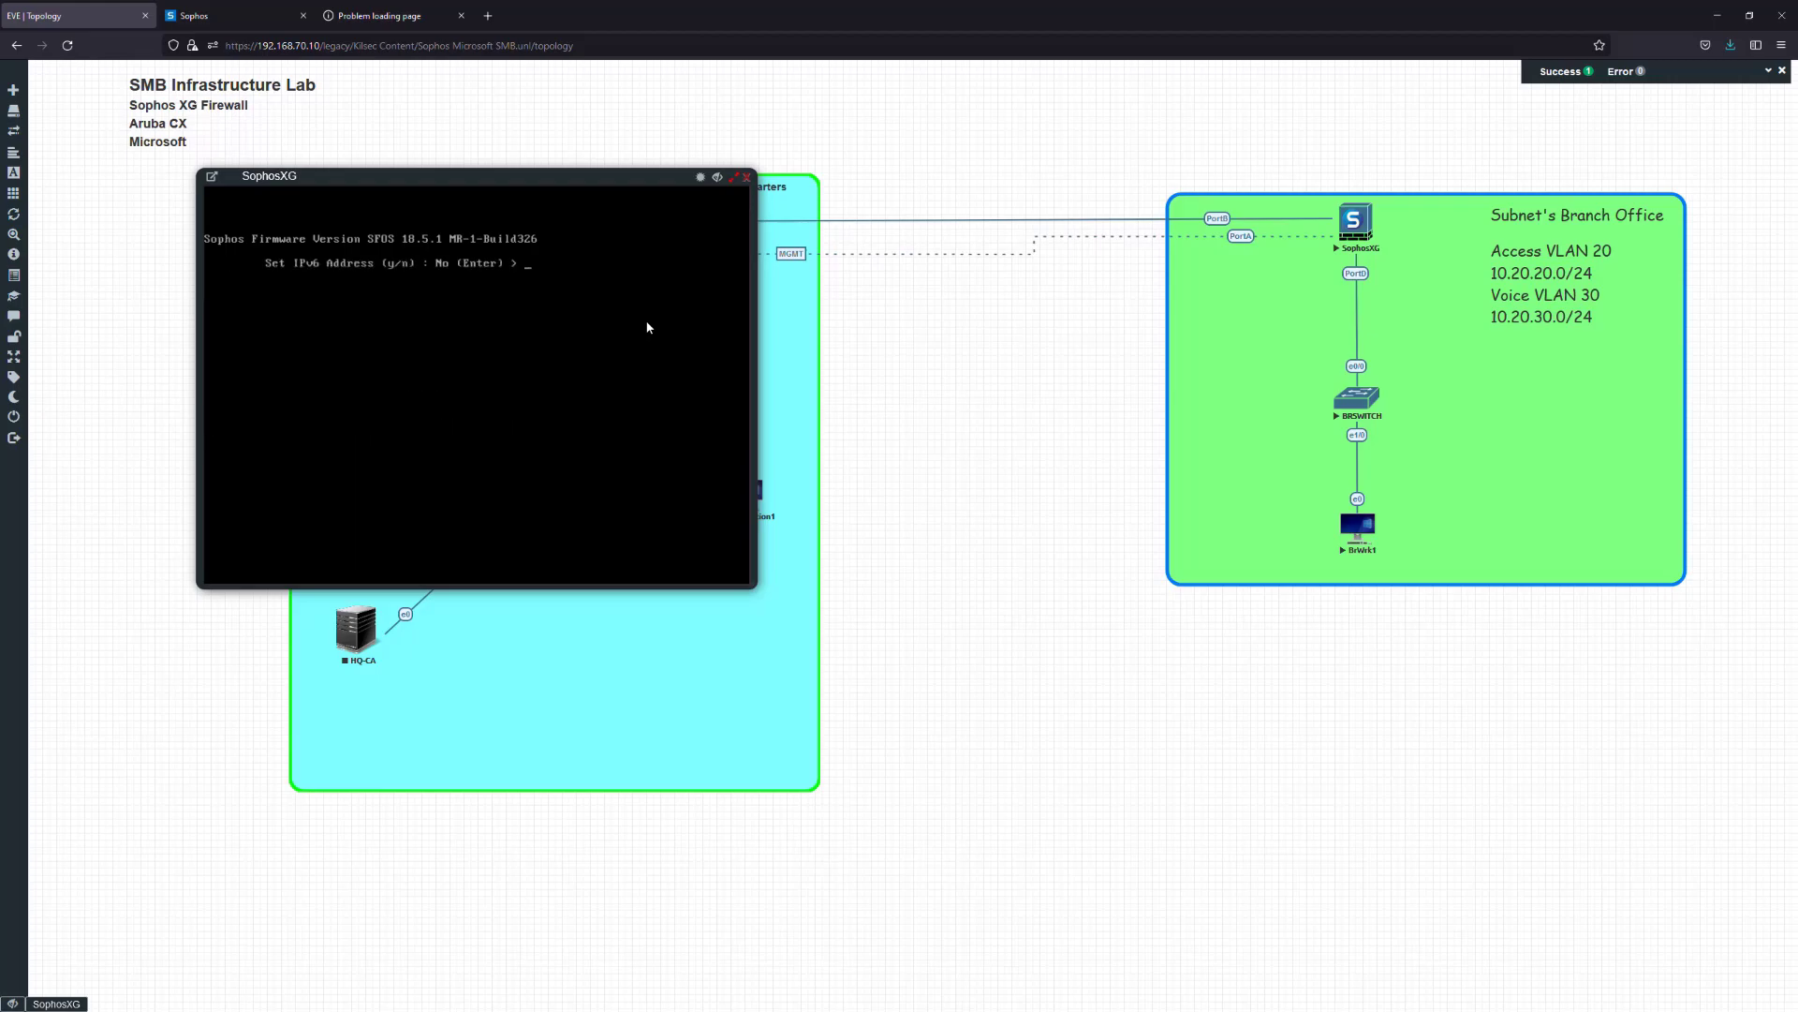
key(Return)
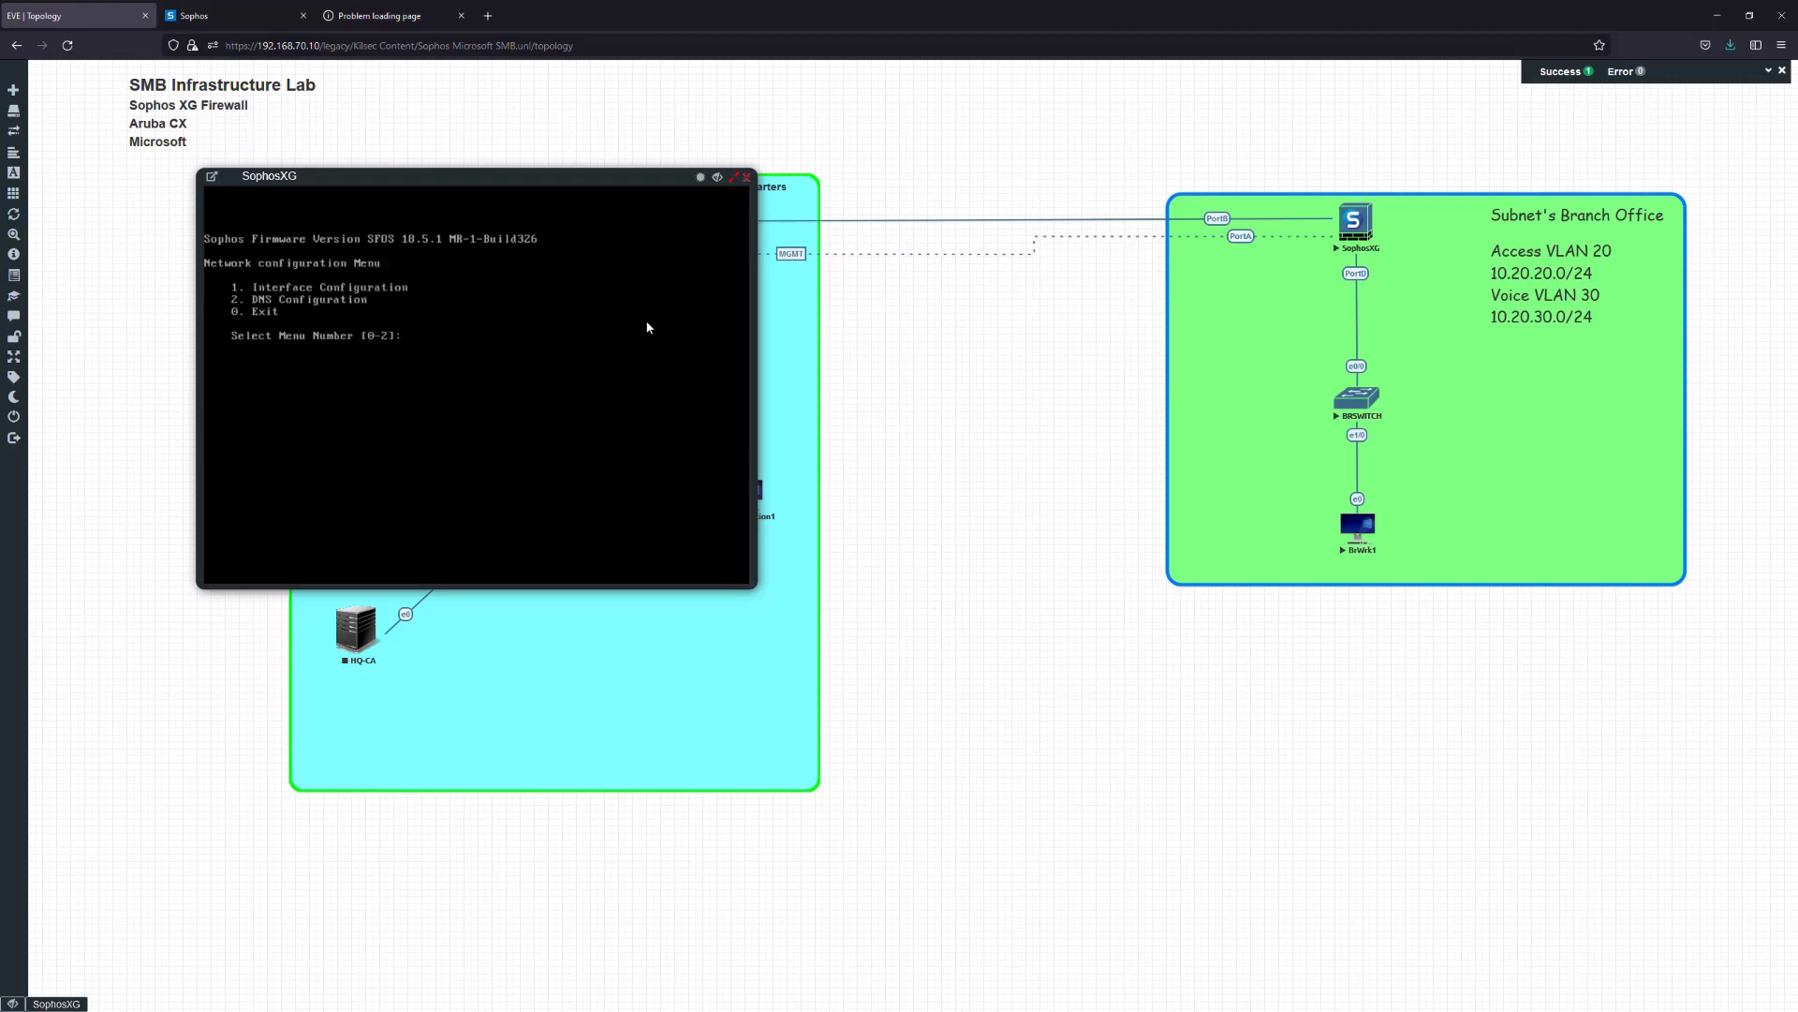
text(0)
key(Return)
Enter the Device Console (option 4) and list its top-level commands
text(4)
key(Return)
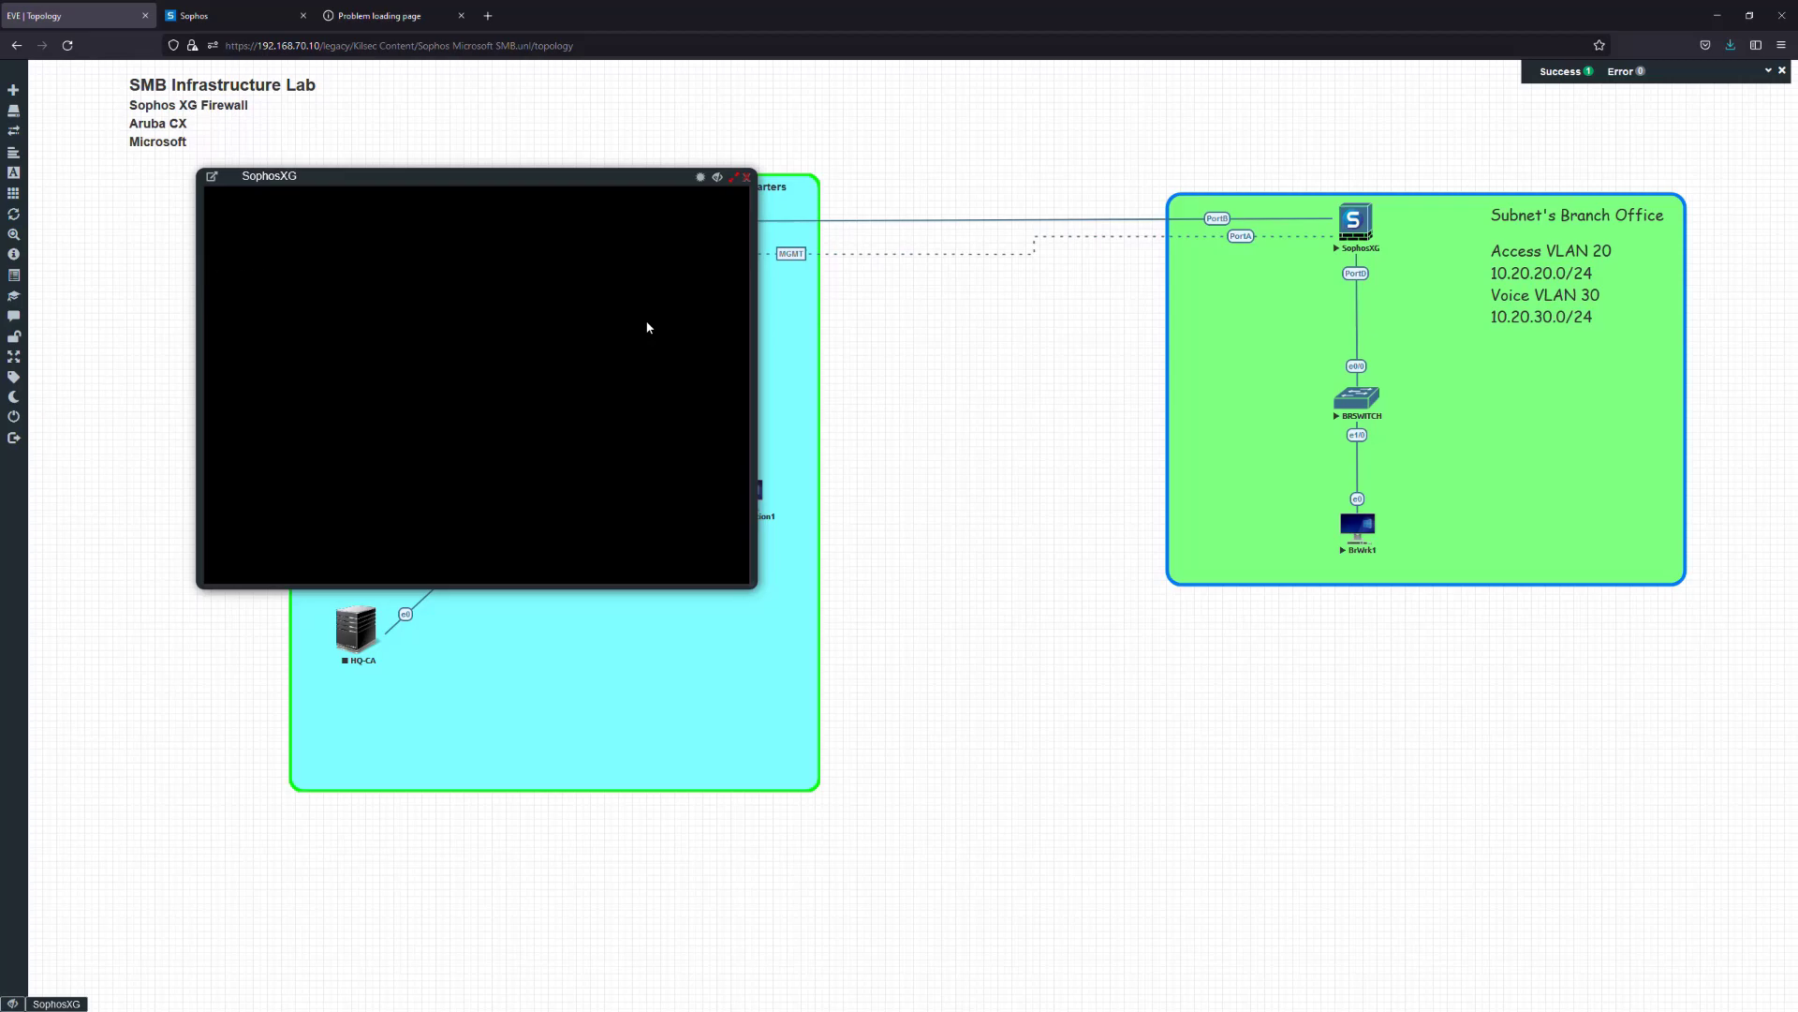
text(sh)
key(Return)
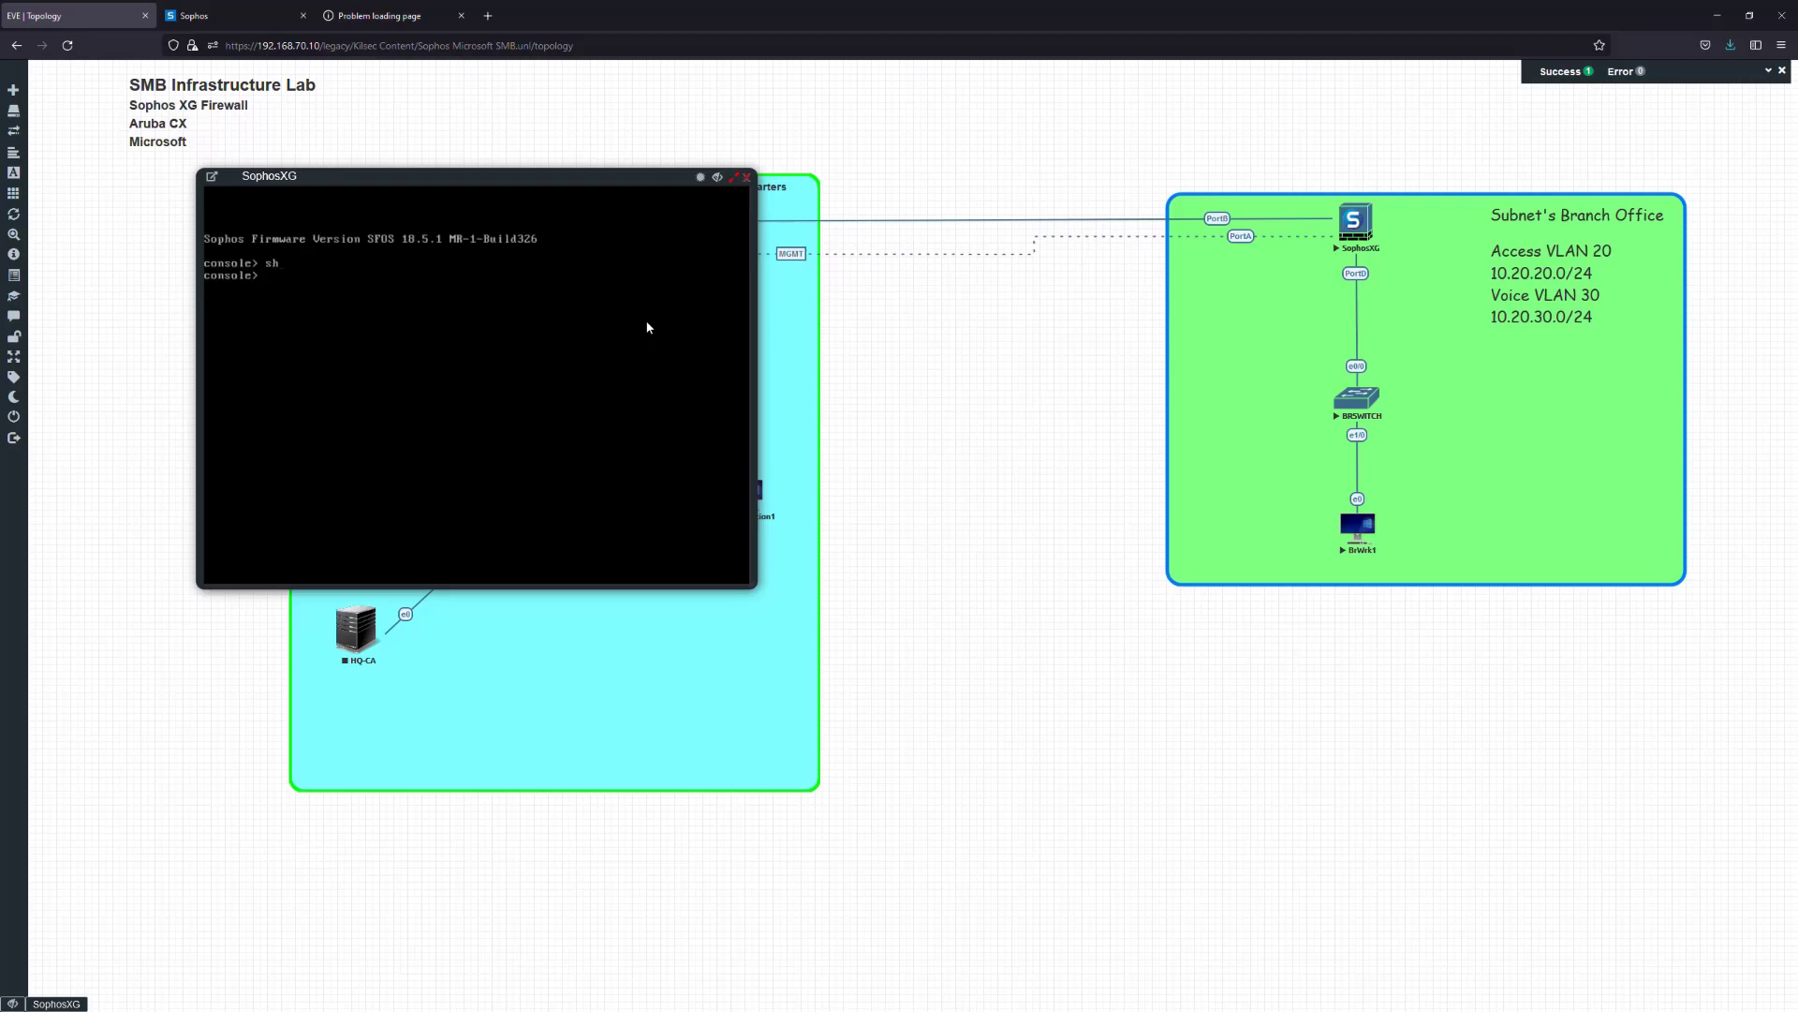
key(Tab)
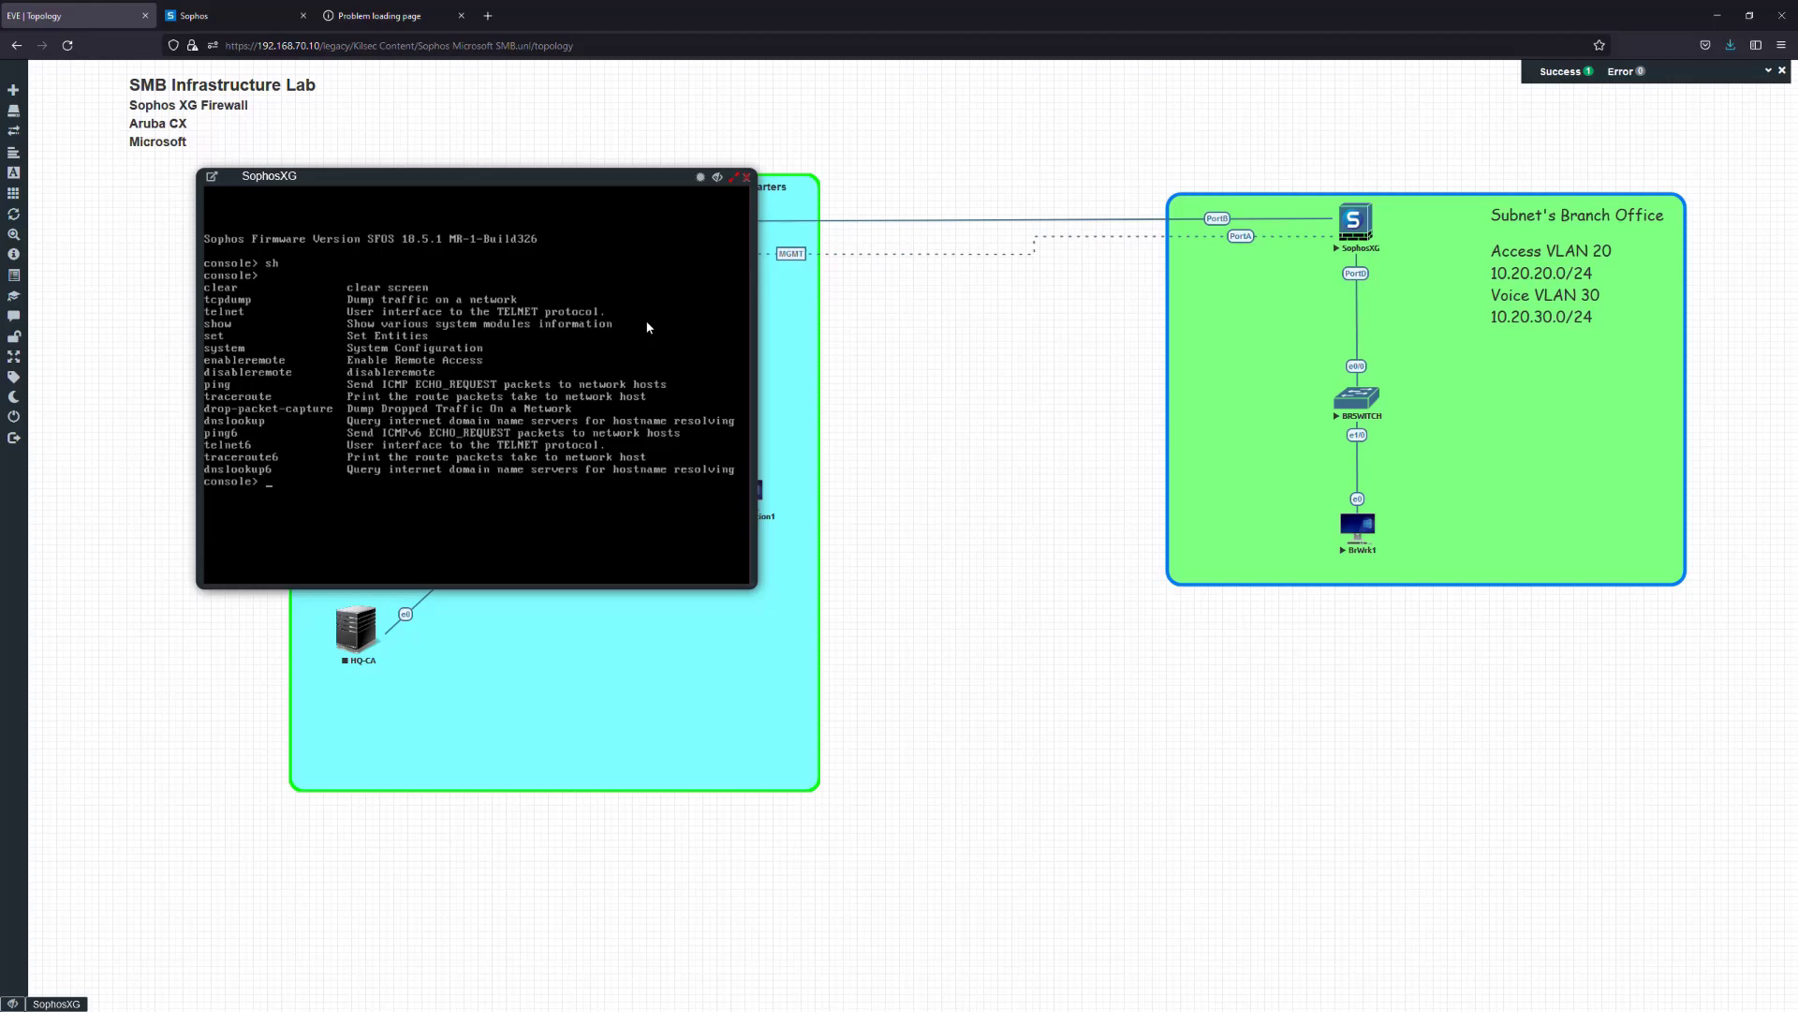
key(Return)
List the system subcommands and try completing int and ipsec_route
text(system)
key(Tab)
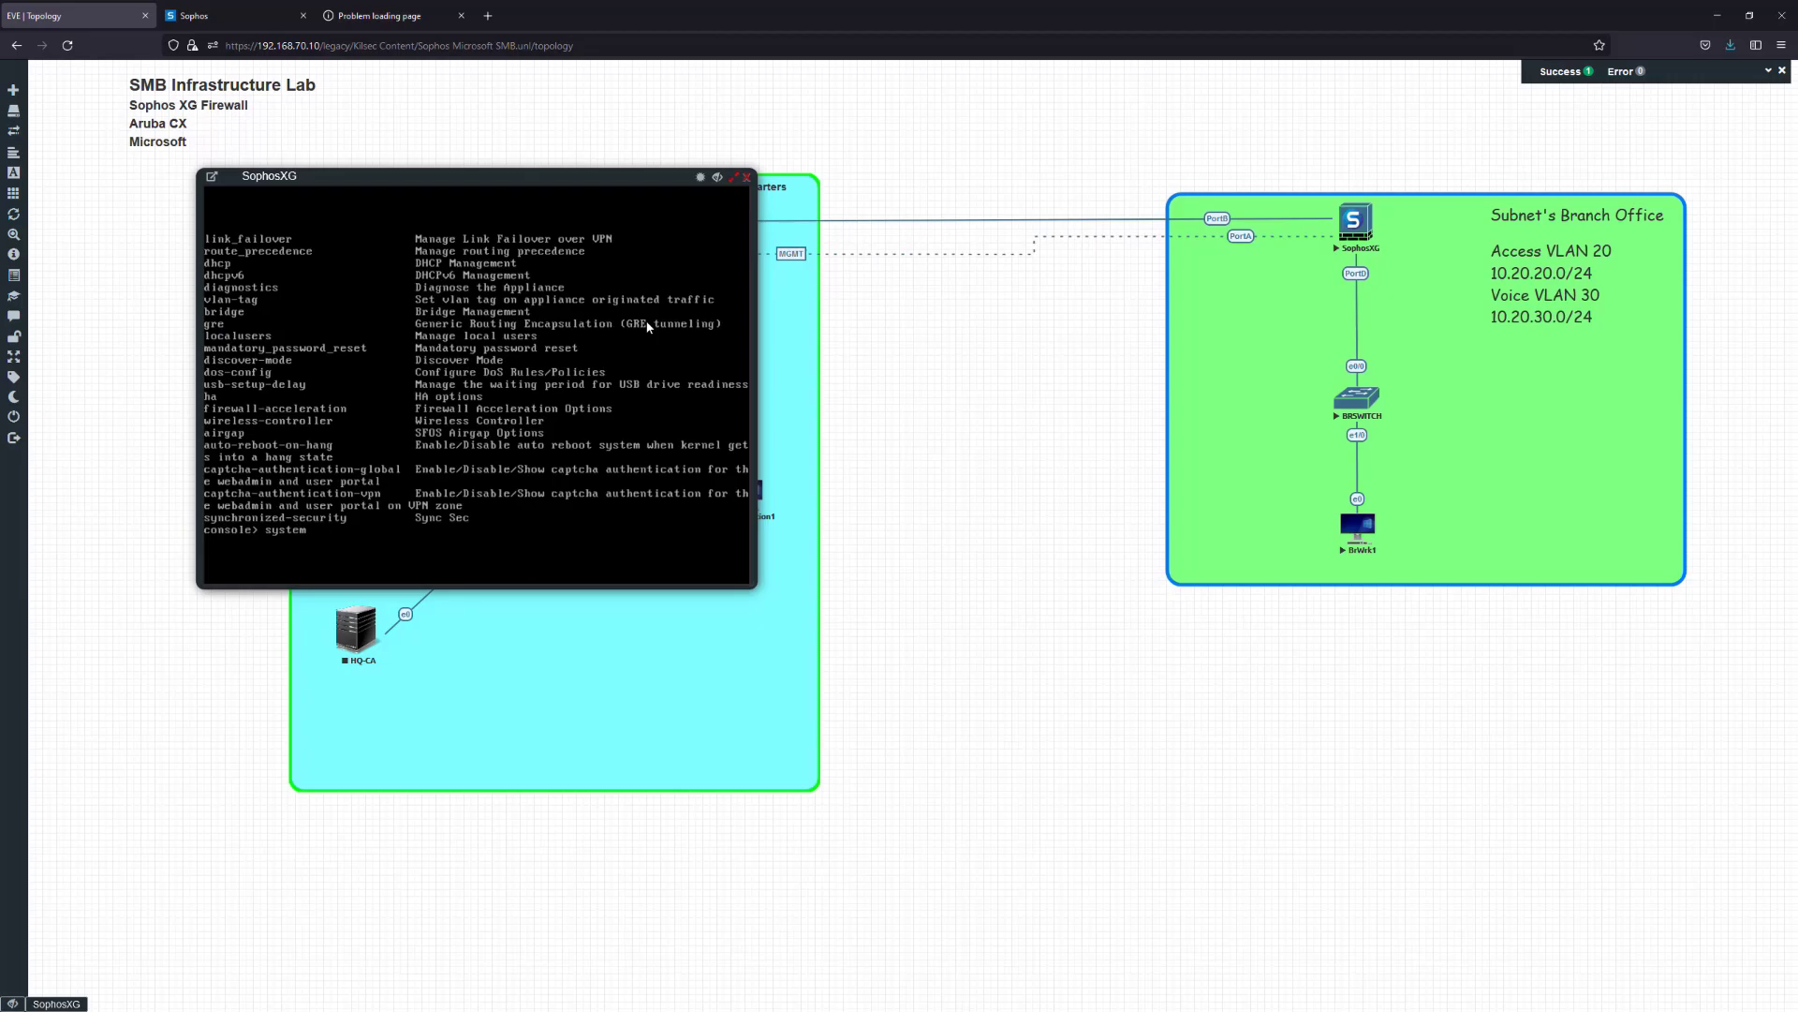
text(int)
key(Tab)
key(BackSpace)
key(BackSpace)
key(BackSpace)
text(ip)
key(Tab)
Browse the ipsec_route options and port completions, then clear the system command
key(Tab)
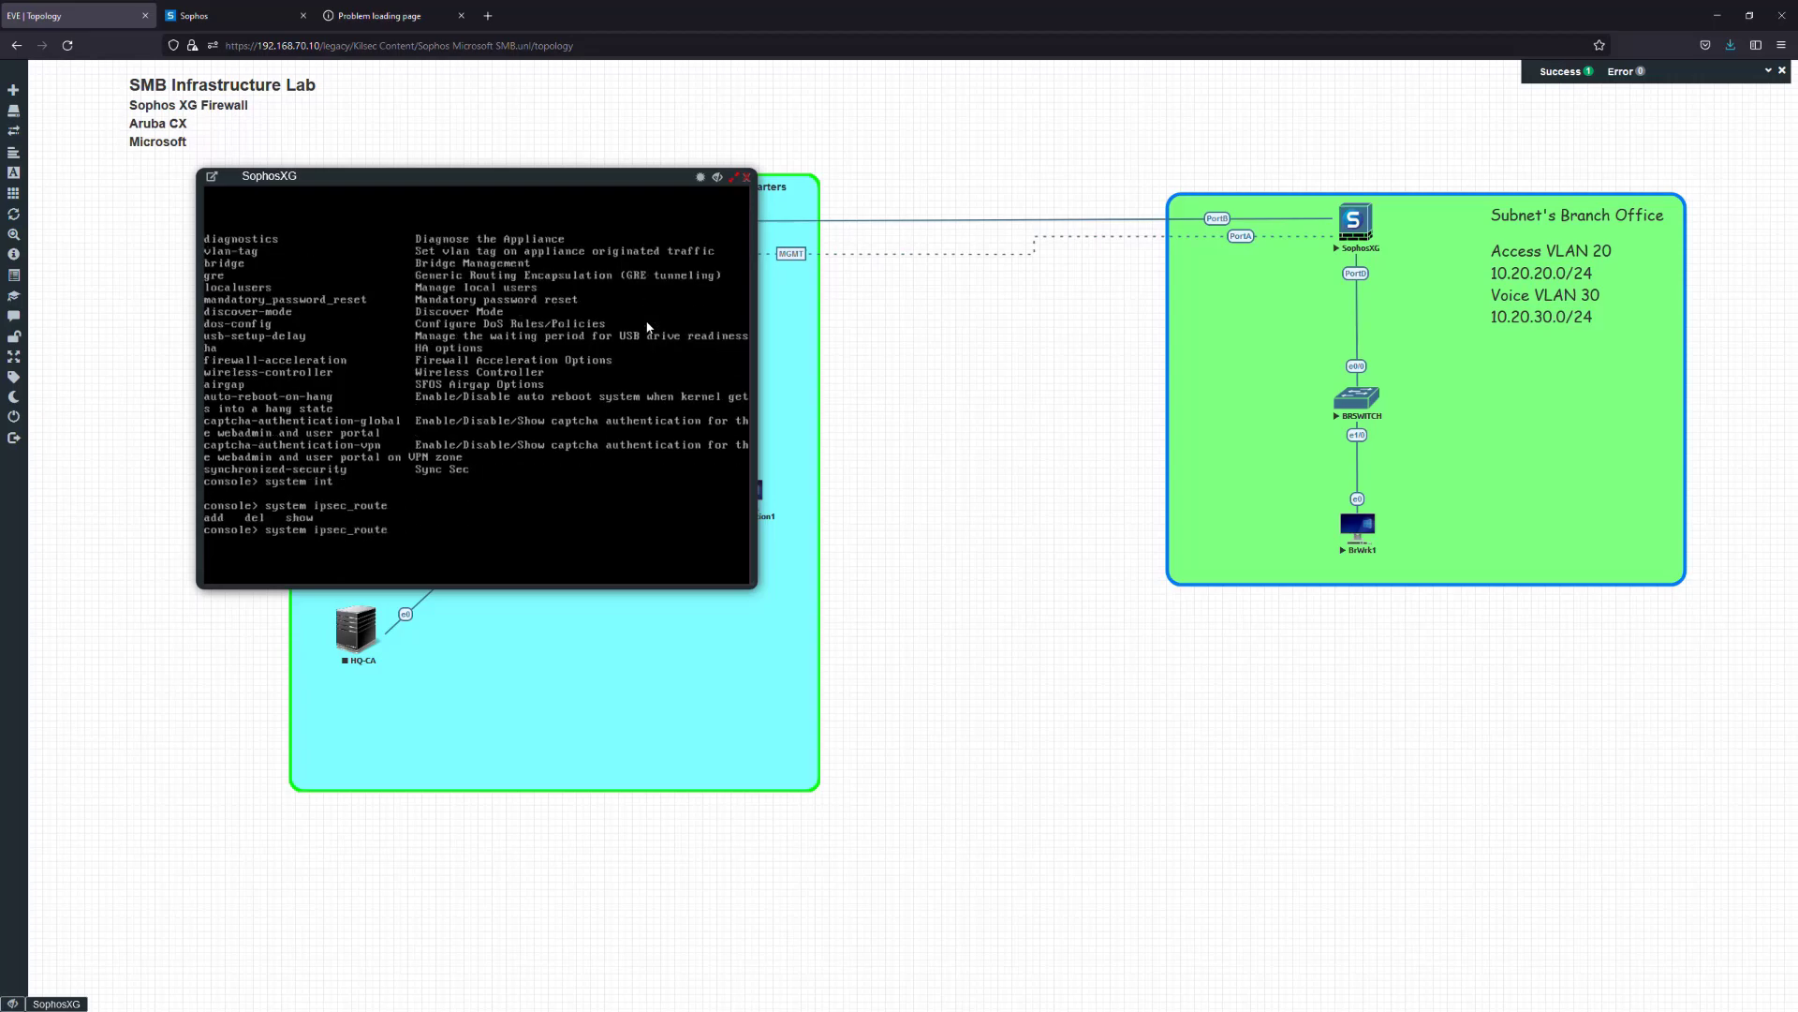
key(BackSpace)
key(BackSpace)
key(BackSpace)
key(BackSpace)
key(BackSpace)
key(BackSpace)
key(BackSpace)
key(BackSpace)
key(BackSpace)
text(n)
key(Tab)
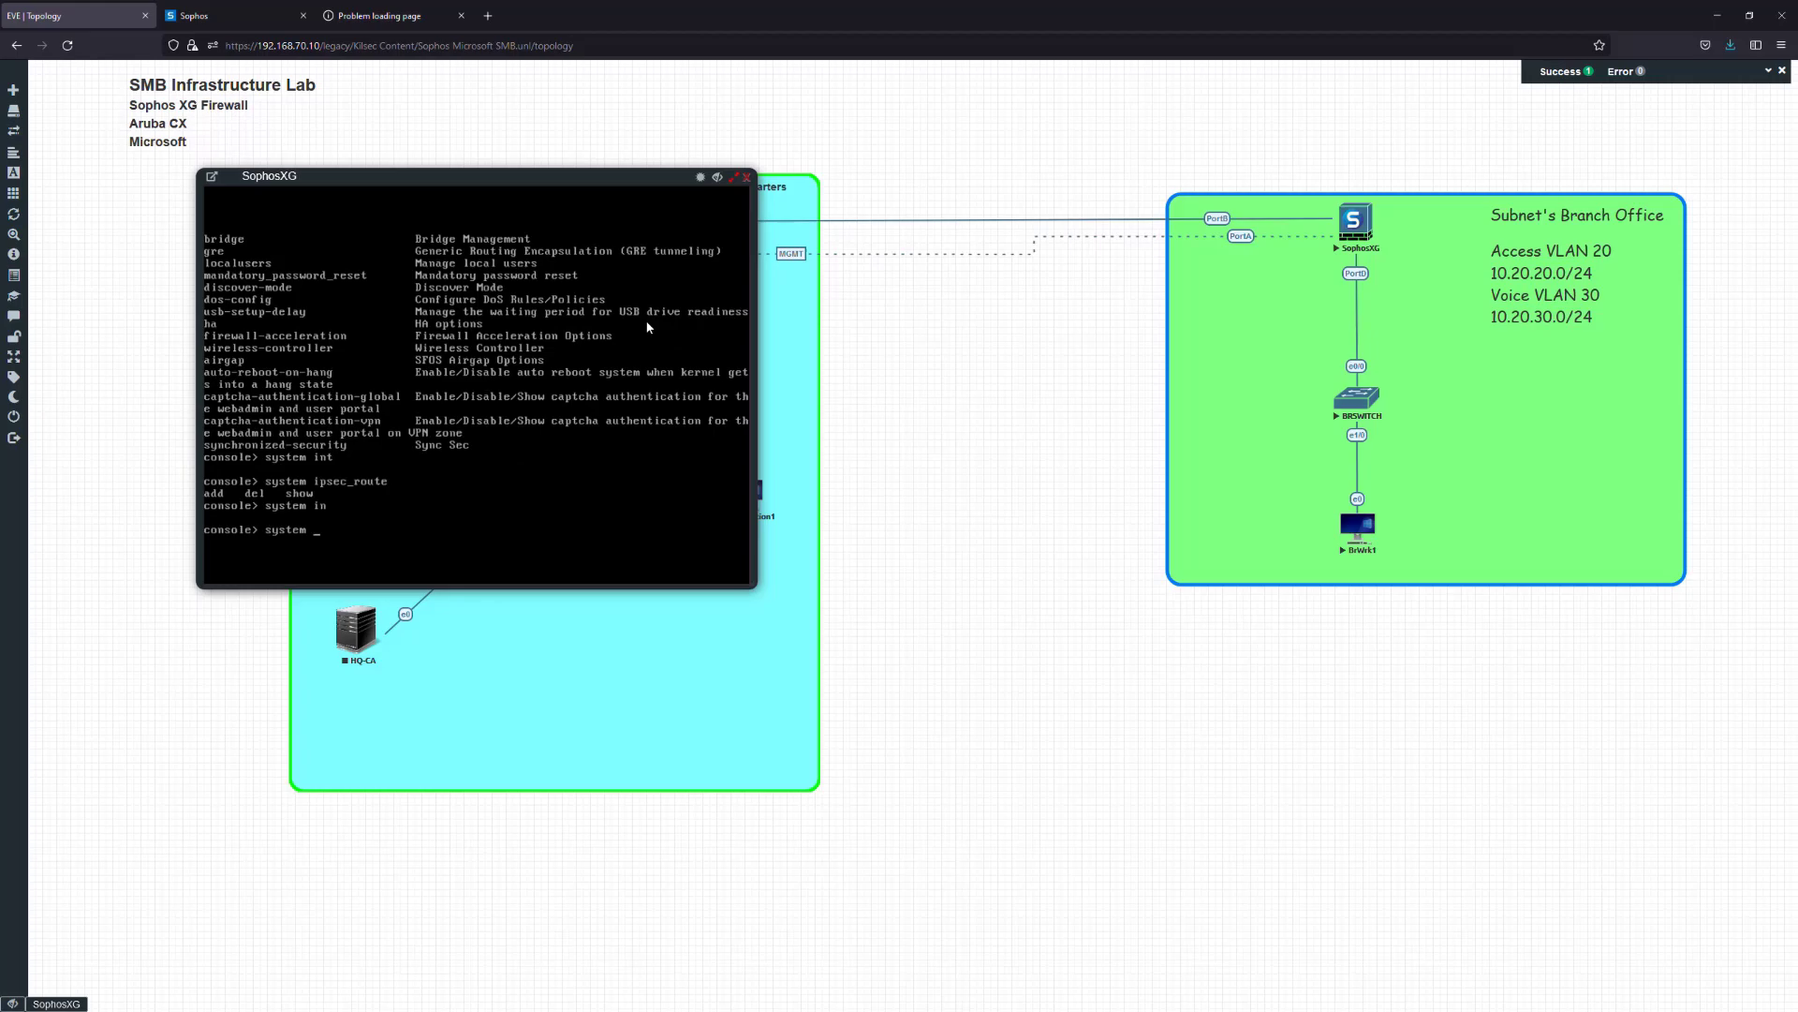
text(por)
key(Tab)
key(Tab)
key(BackSpace)
key(BackSpace)
key(BackSpace)
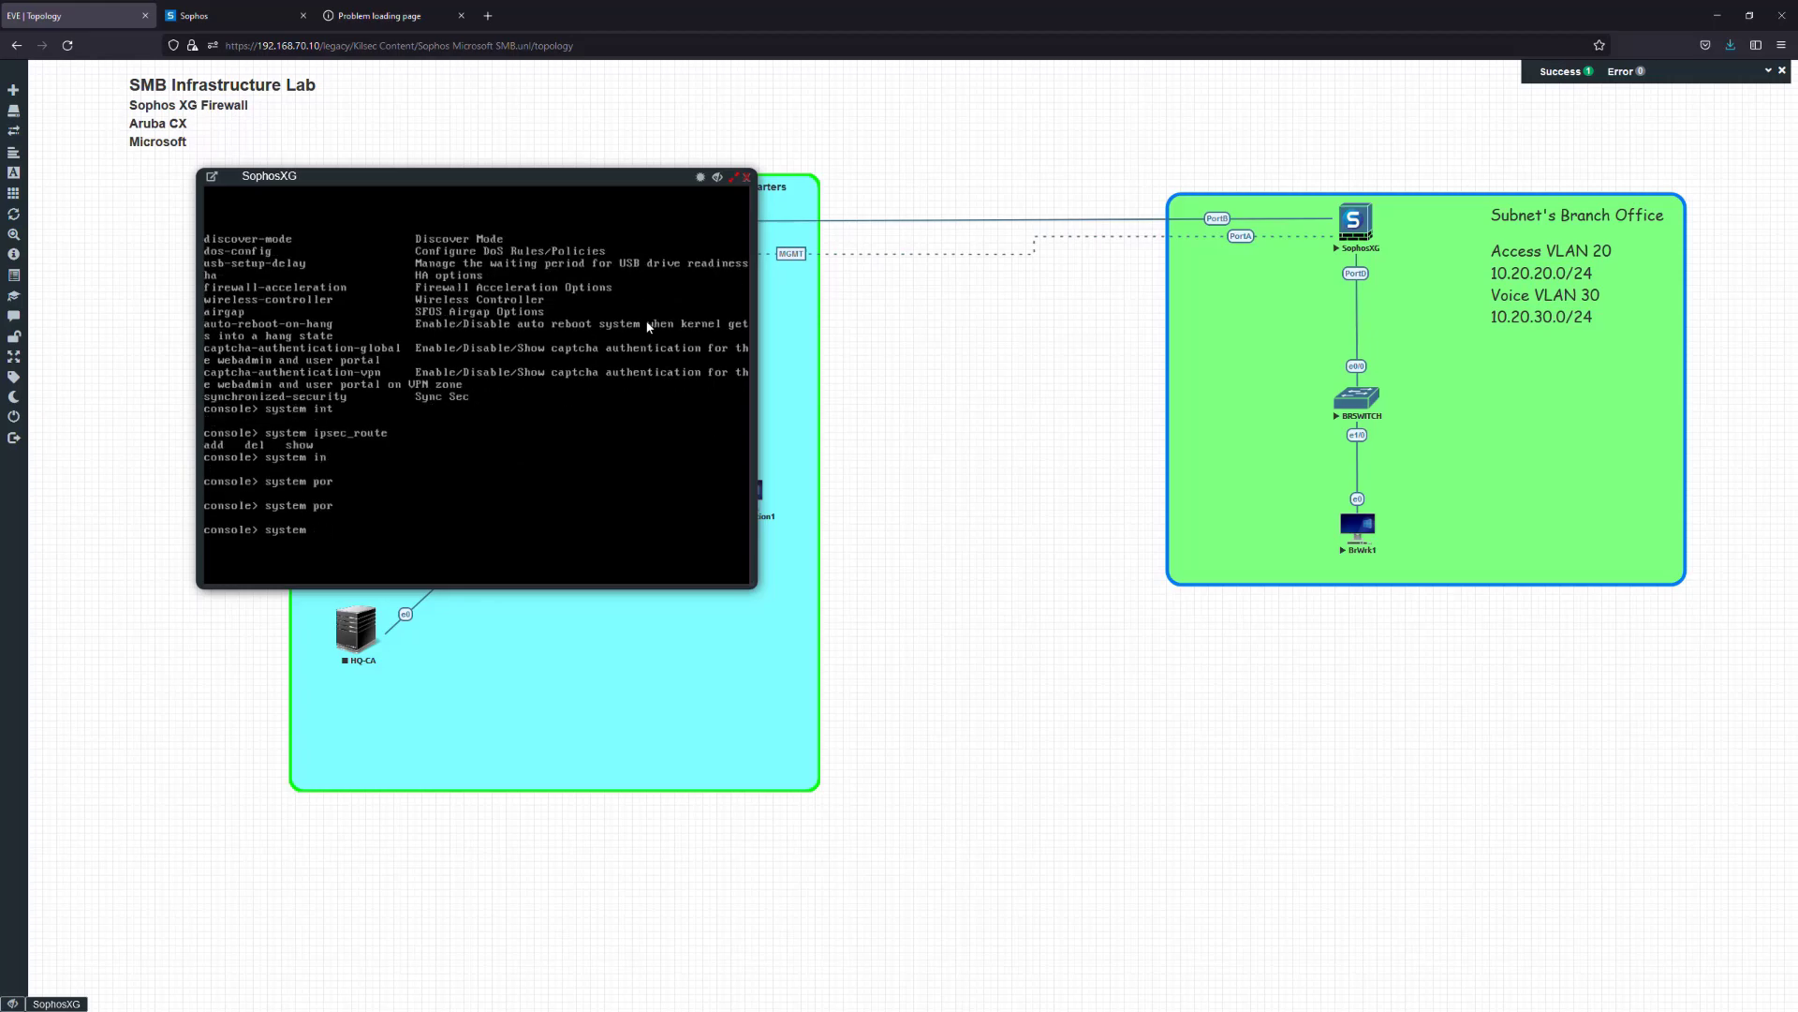
key(Tab)
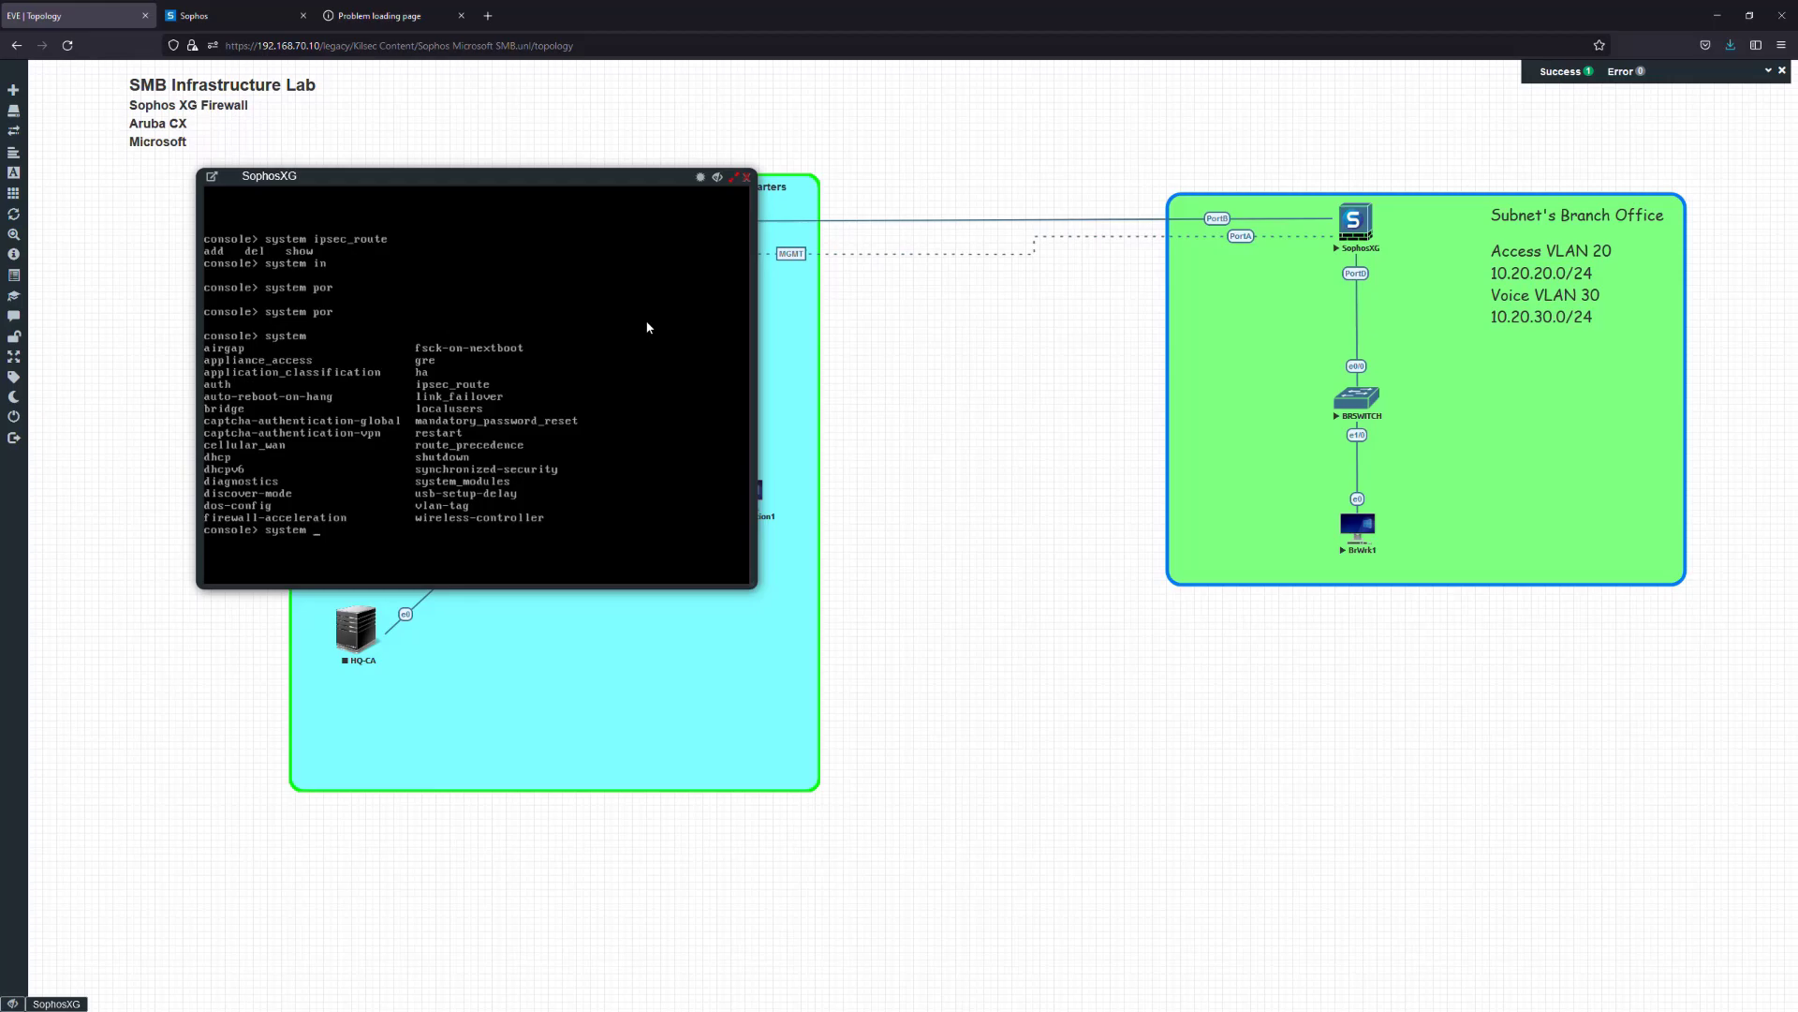
key(Tab)
key(BackSpace)
key(BackSpace)
key(BackSpace)
key(BackSpace)
key(BackSpace)
key(BackSpace)
key(BackSpace)
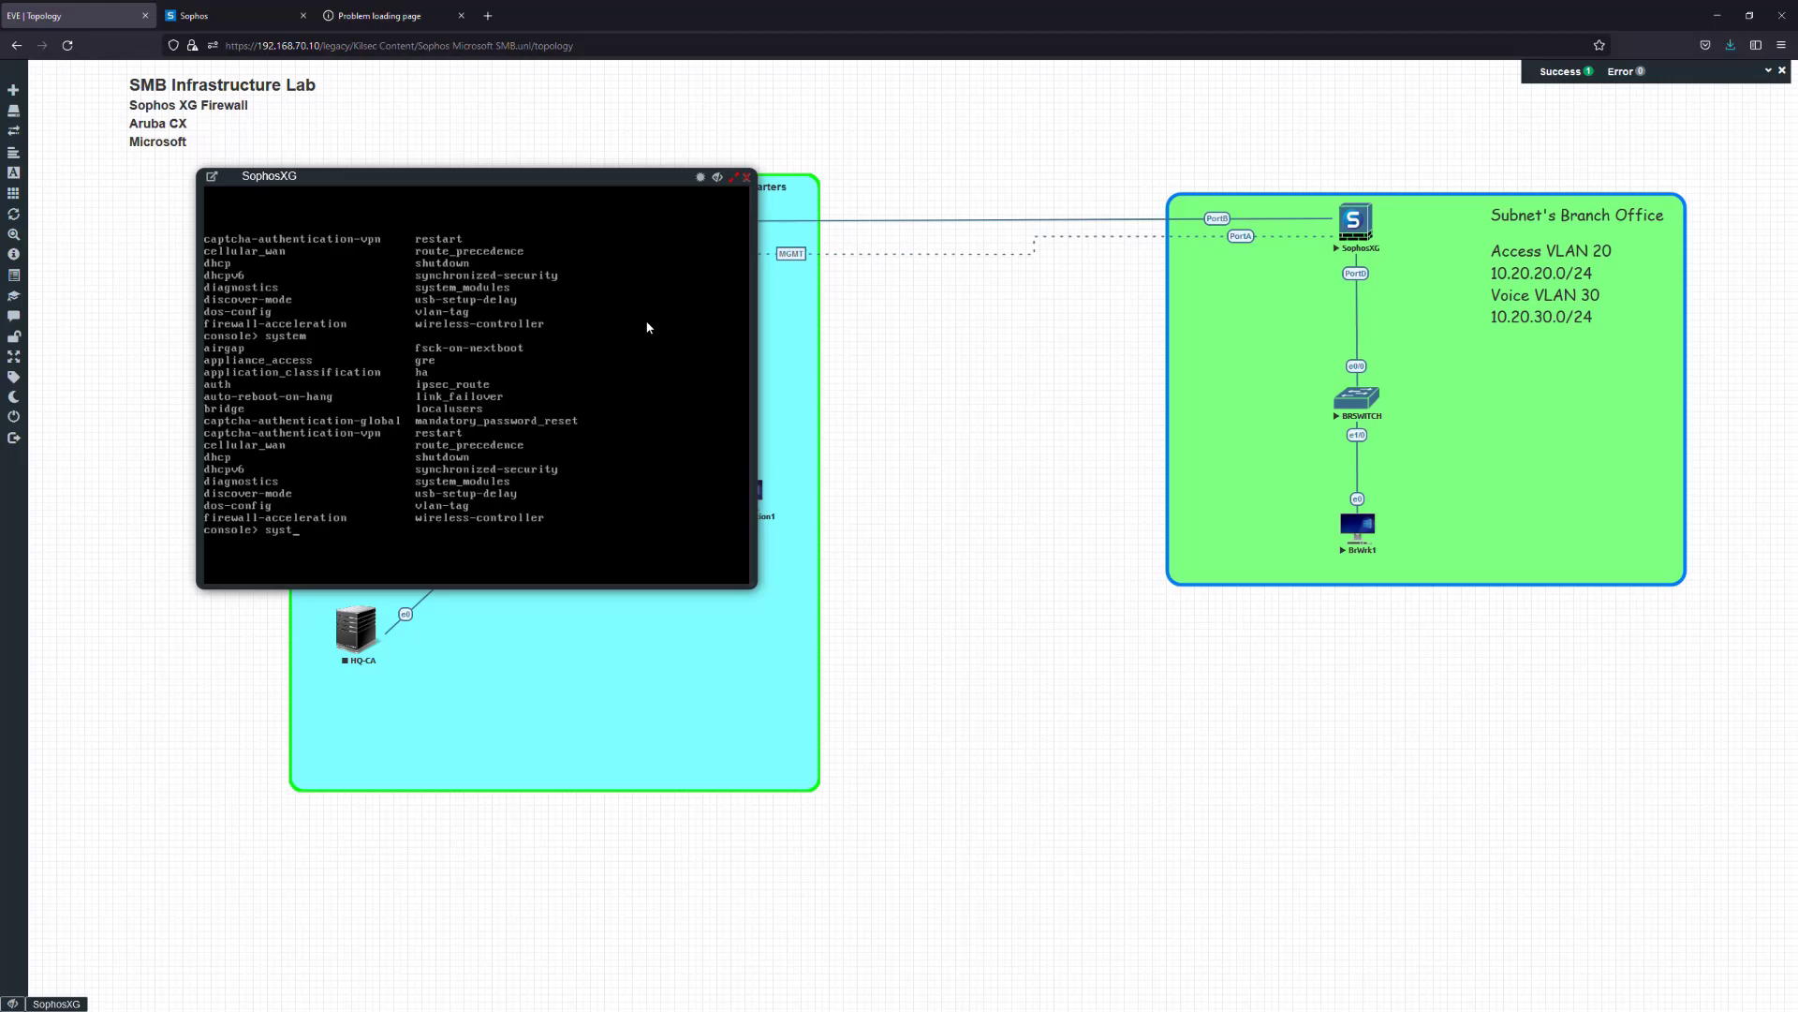
Try completing an interface command, then clear the line to list top-level commands
text(in)
key(Tab)
key(Tab)
text(t)
key(Tab)
key(Tab)
text(er)
key(Tab)
key(BackSpace)
key(BackSpace)
key(BackSpace)
key(BackSpace)
key(BackSpace)
key(Tab)
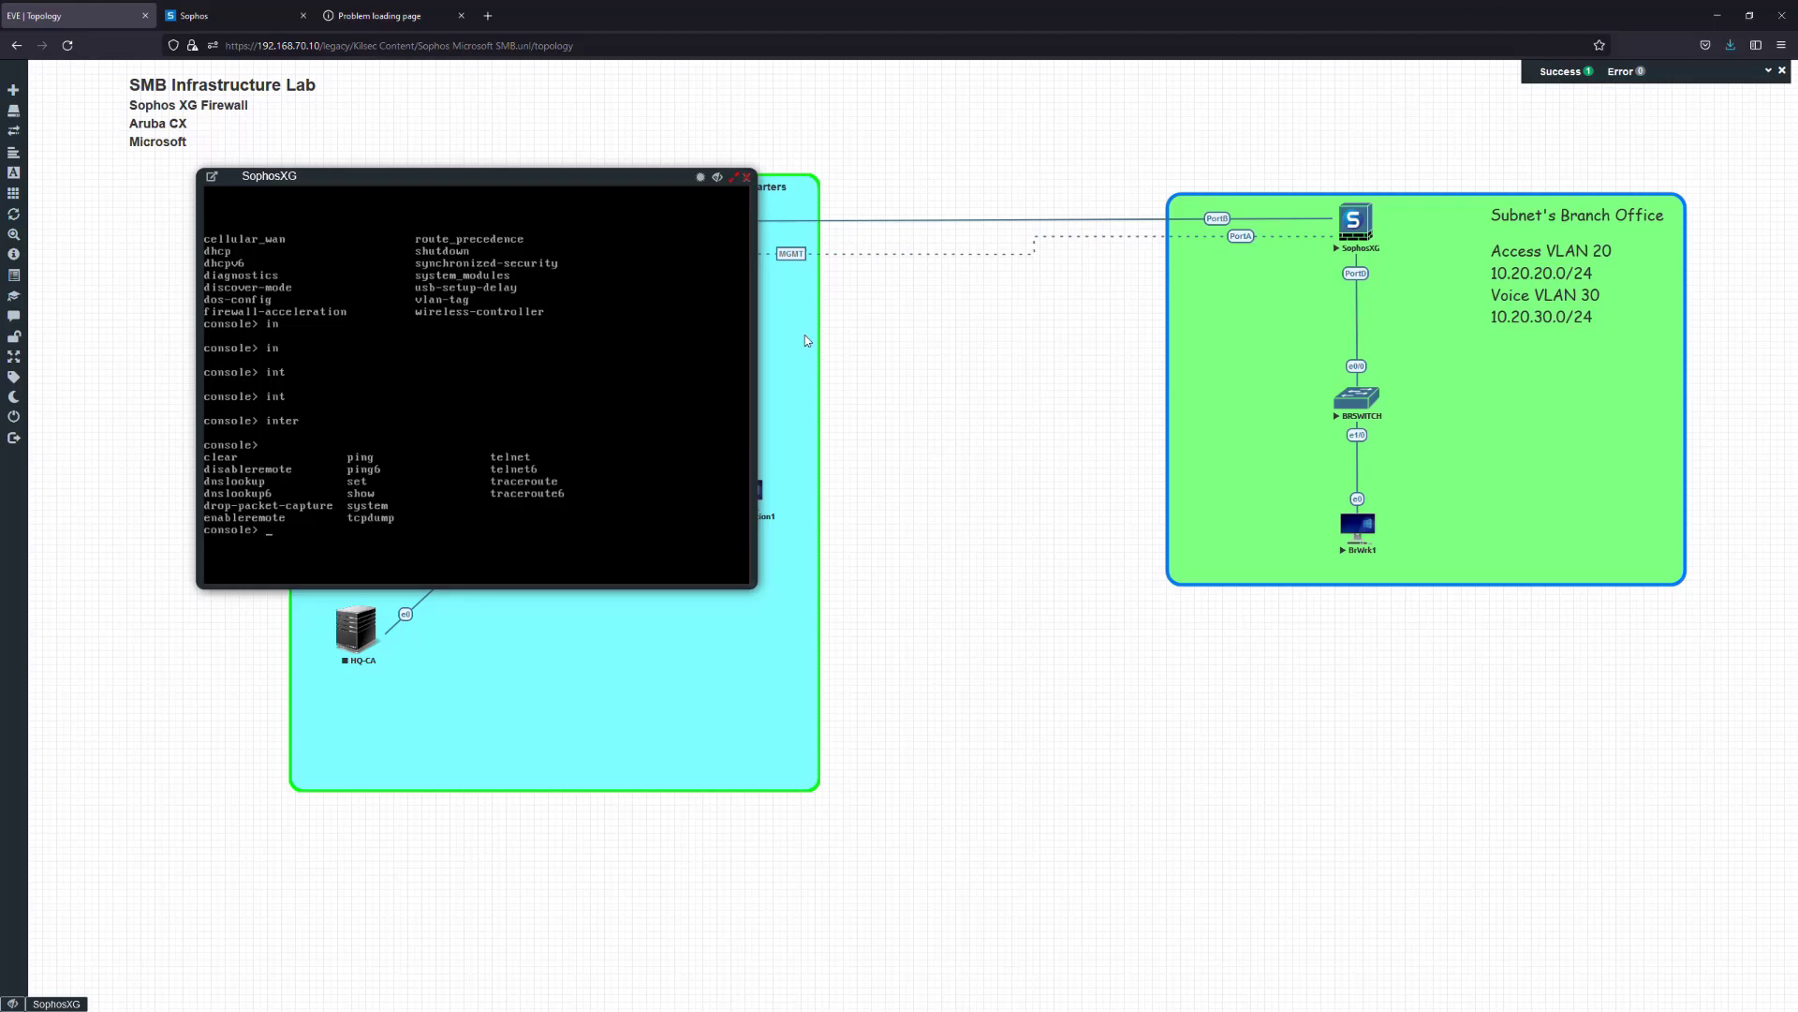
Try opening the BrWrk1 console, which repeatedly fails to connect
click(1358, 525)
drag(217, 88, 283, 137)
click(356, 393)
click(374, 387)
click(643, 123)
click(1358, 525)
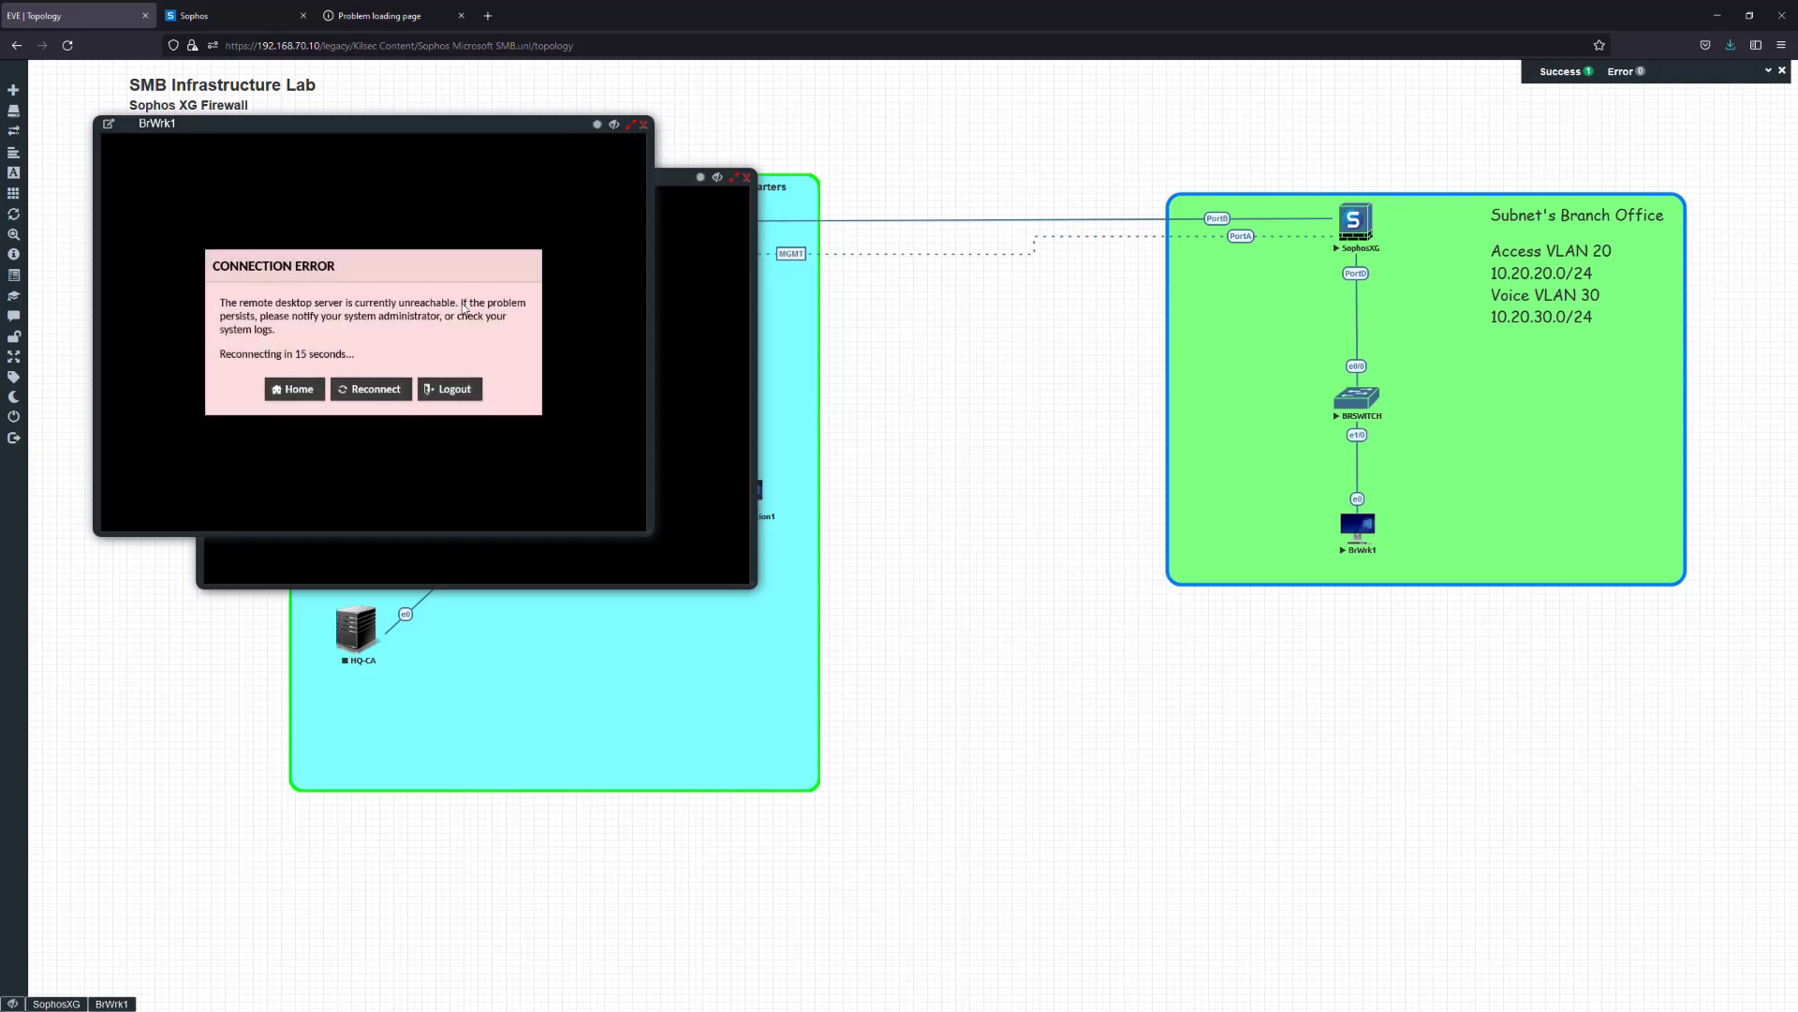
click(351, 390)
click(364, 388)
click(370, 391)
click(380, 392)
click(644, 124)
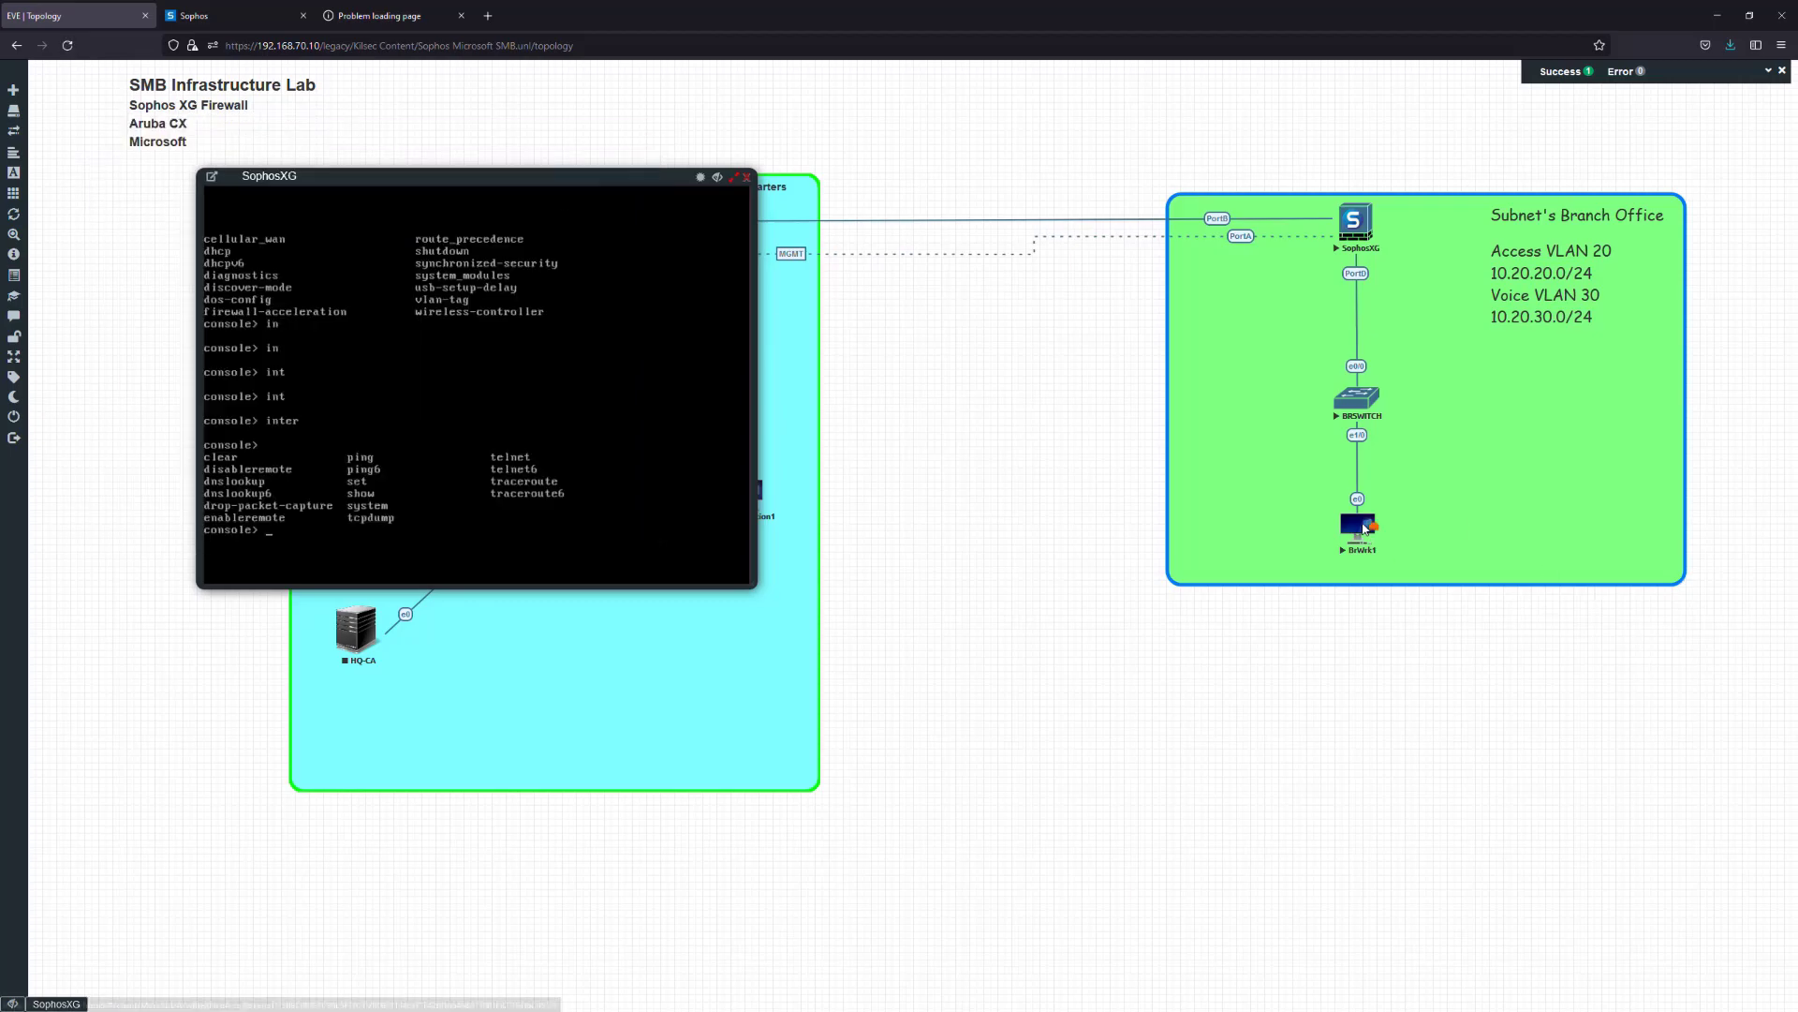
After one more failed console attempt, wipe the BrWrk1 node
right_click(1364, 530)
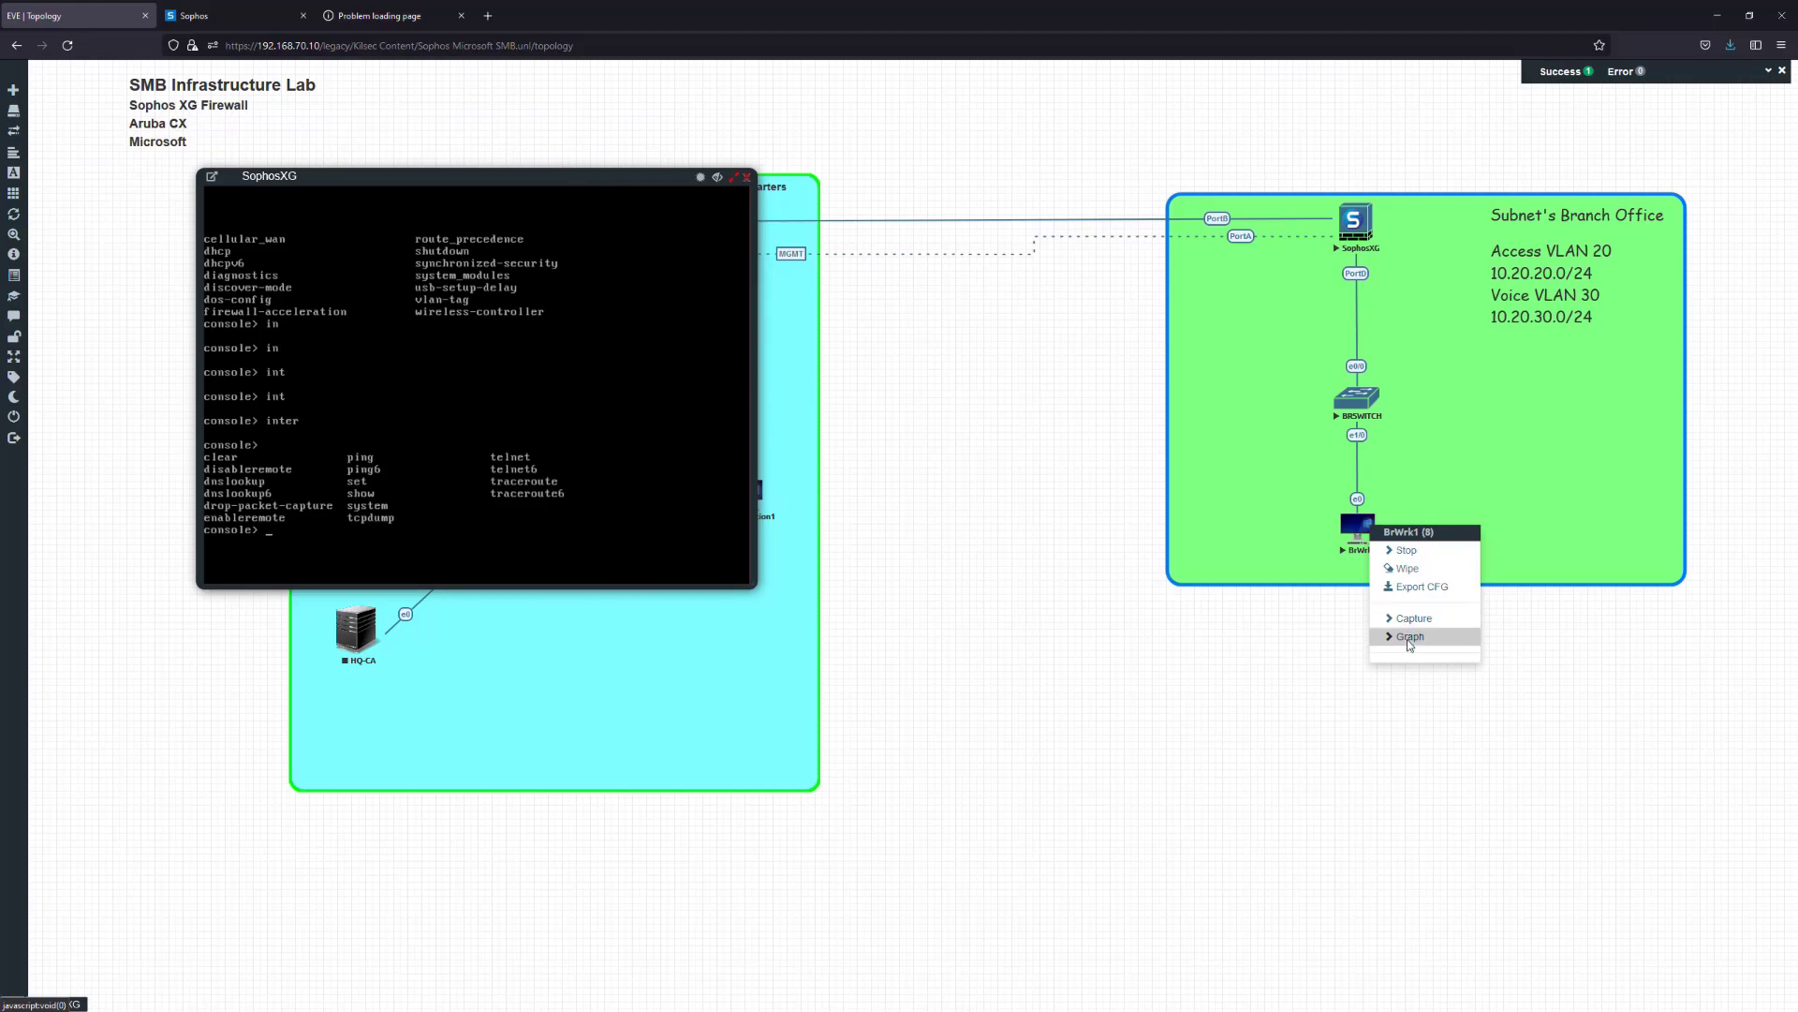
click(1360, 530)
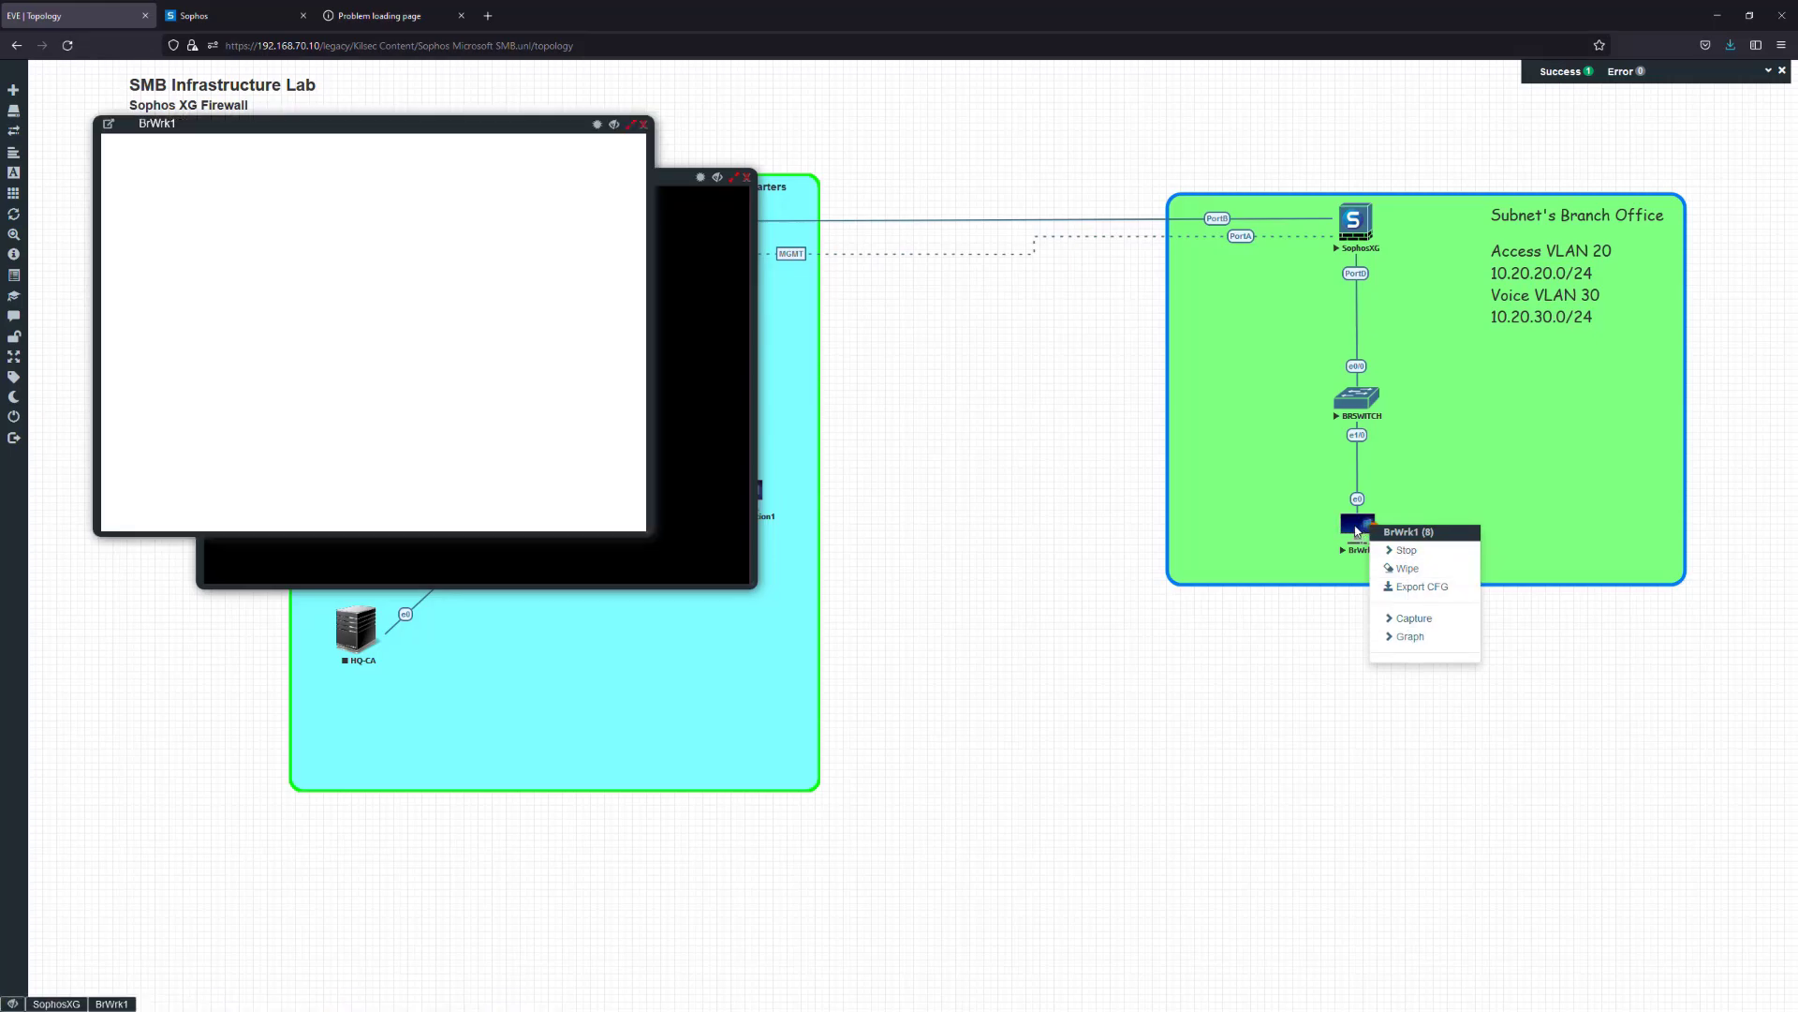
click(631, 124)
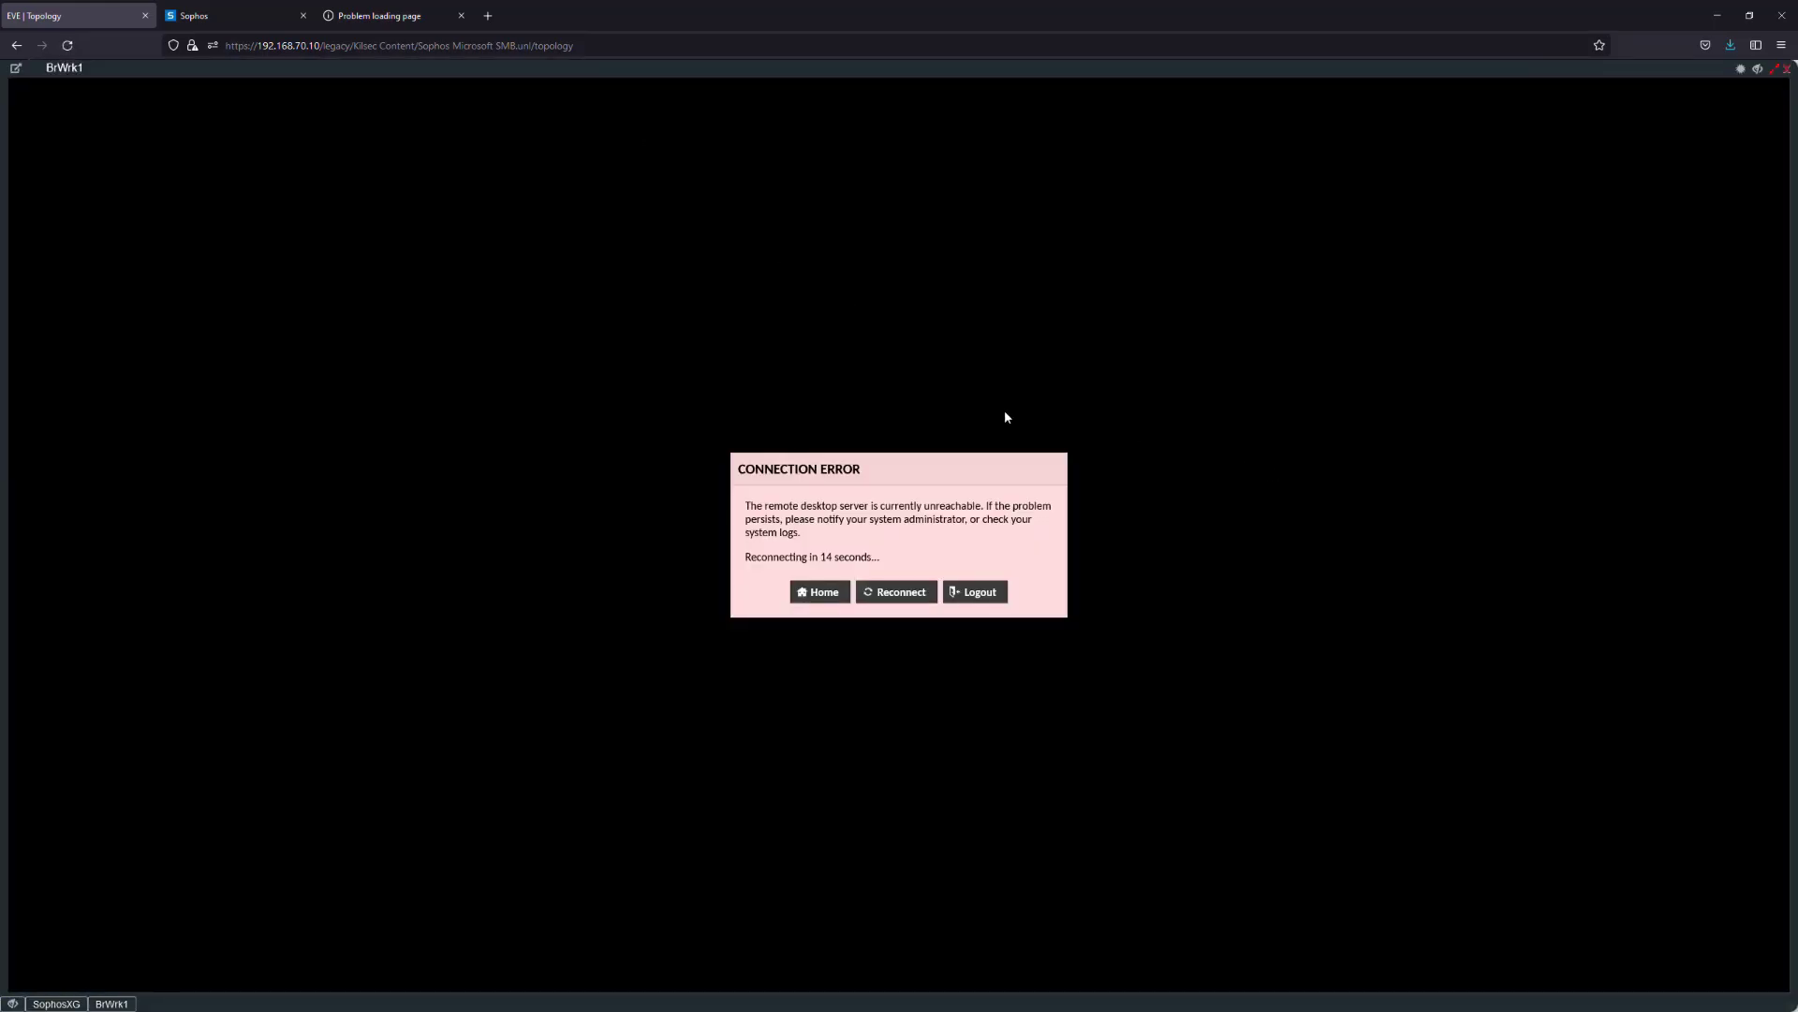
click(1787, 68)
right_click(1360, 530)
right_click(1360, 522)
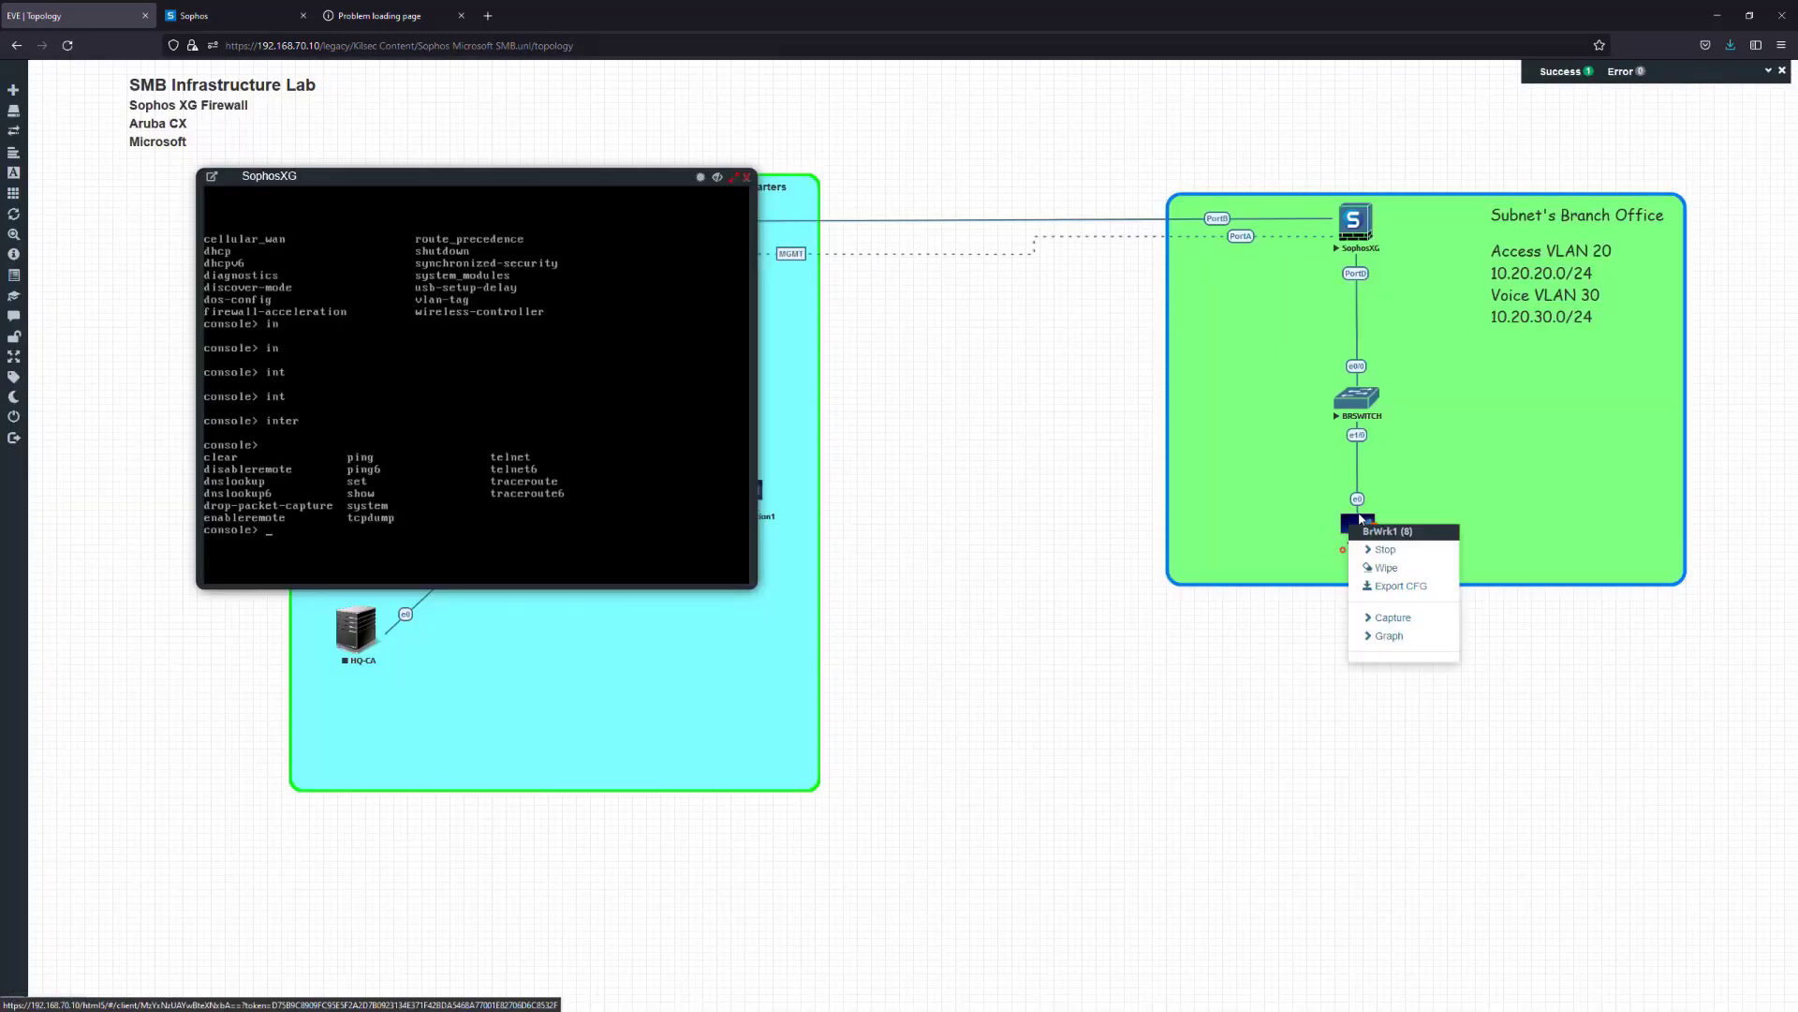
click(1385, 568)
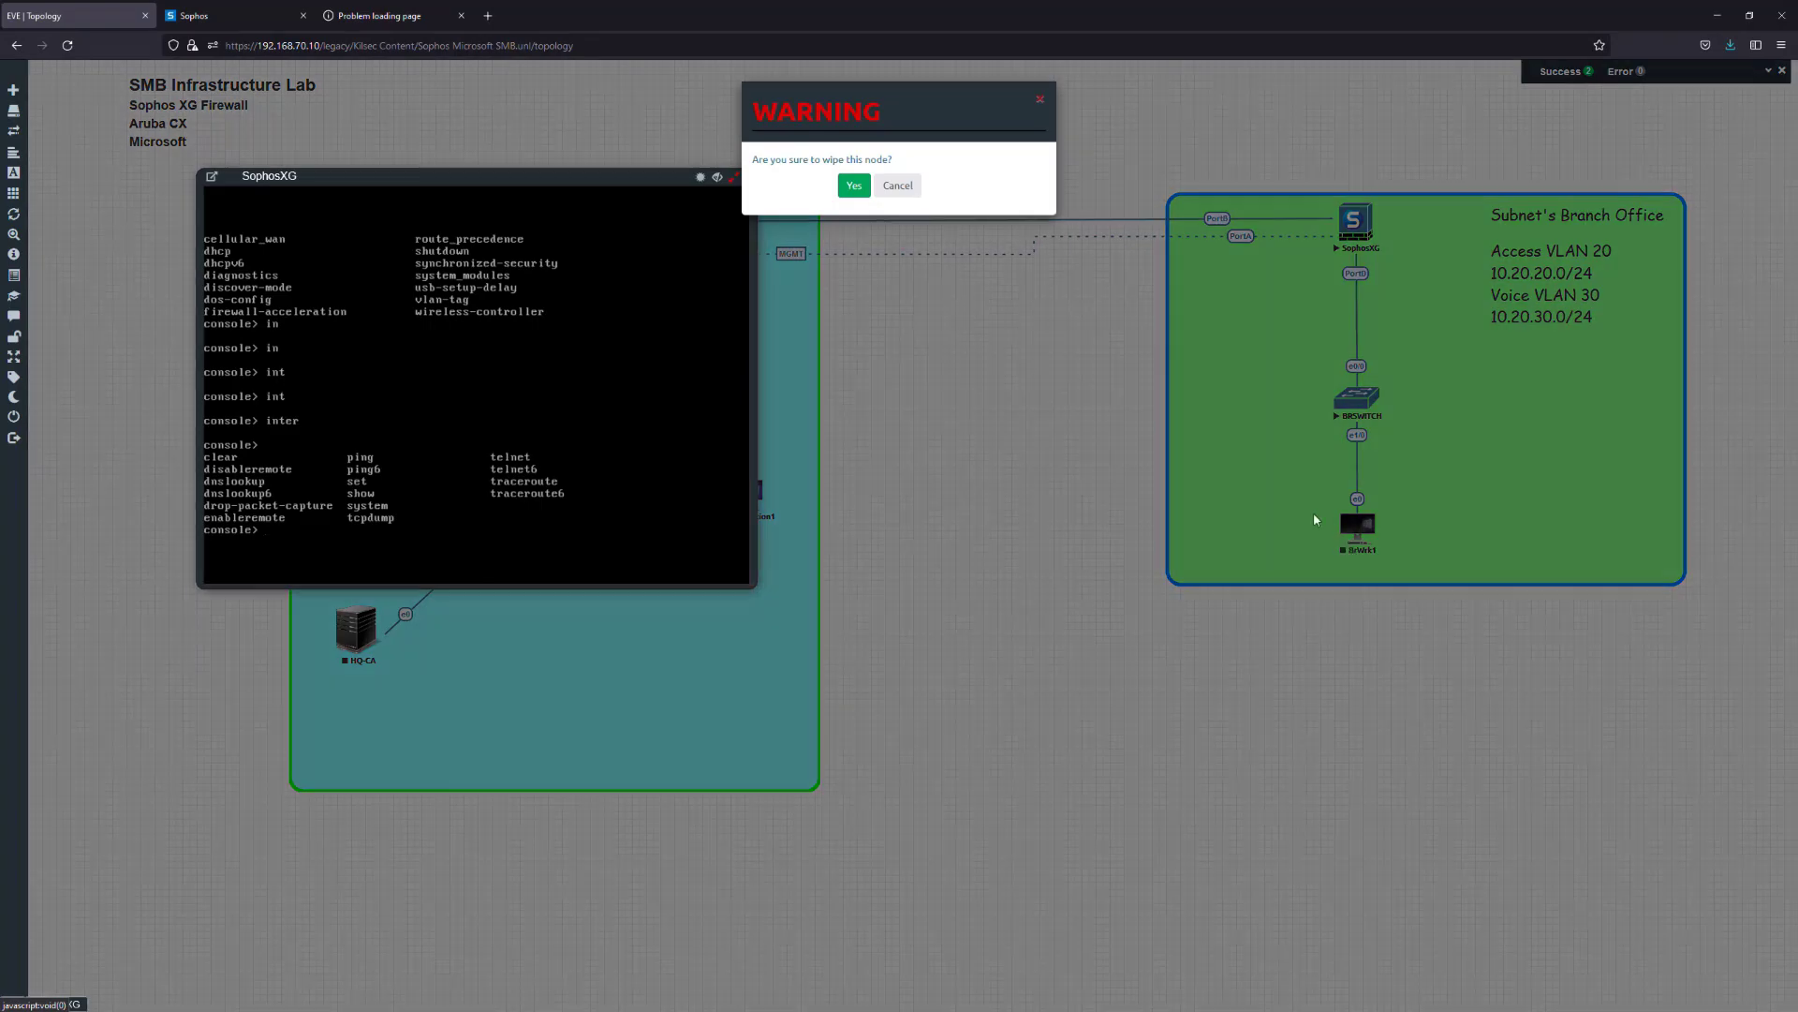
click(851, 191)
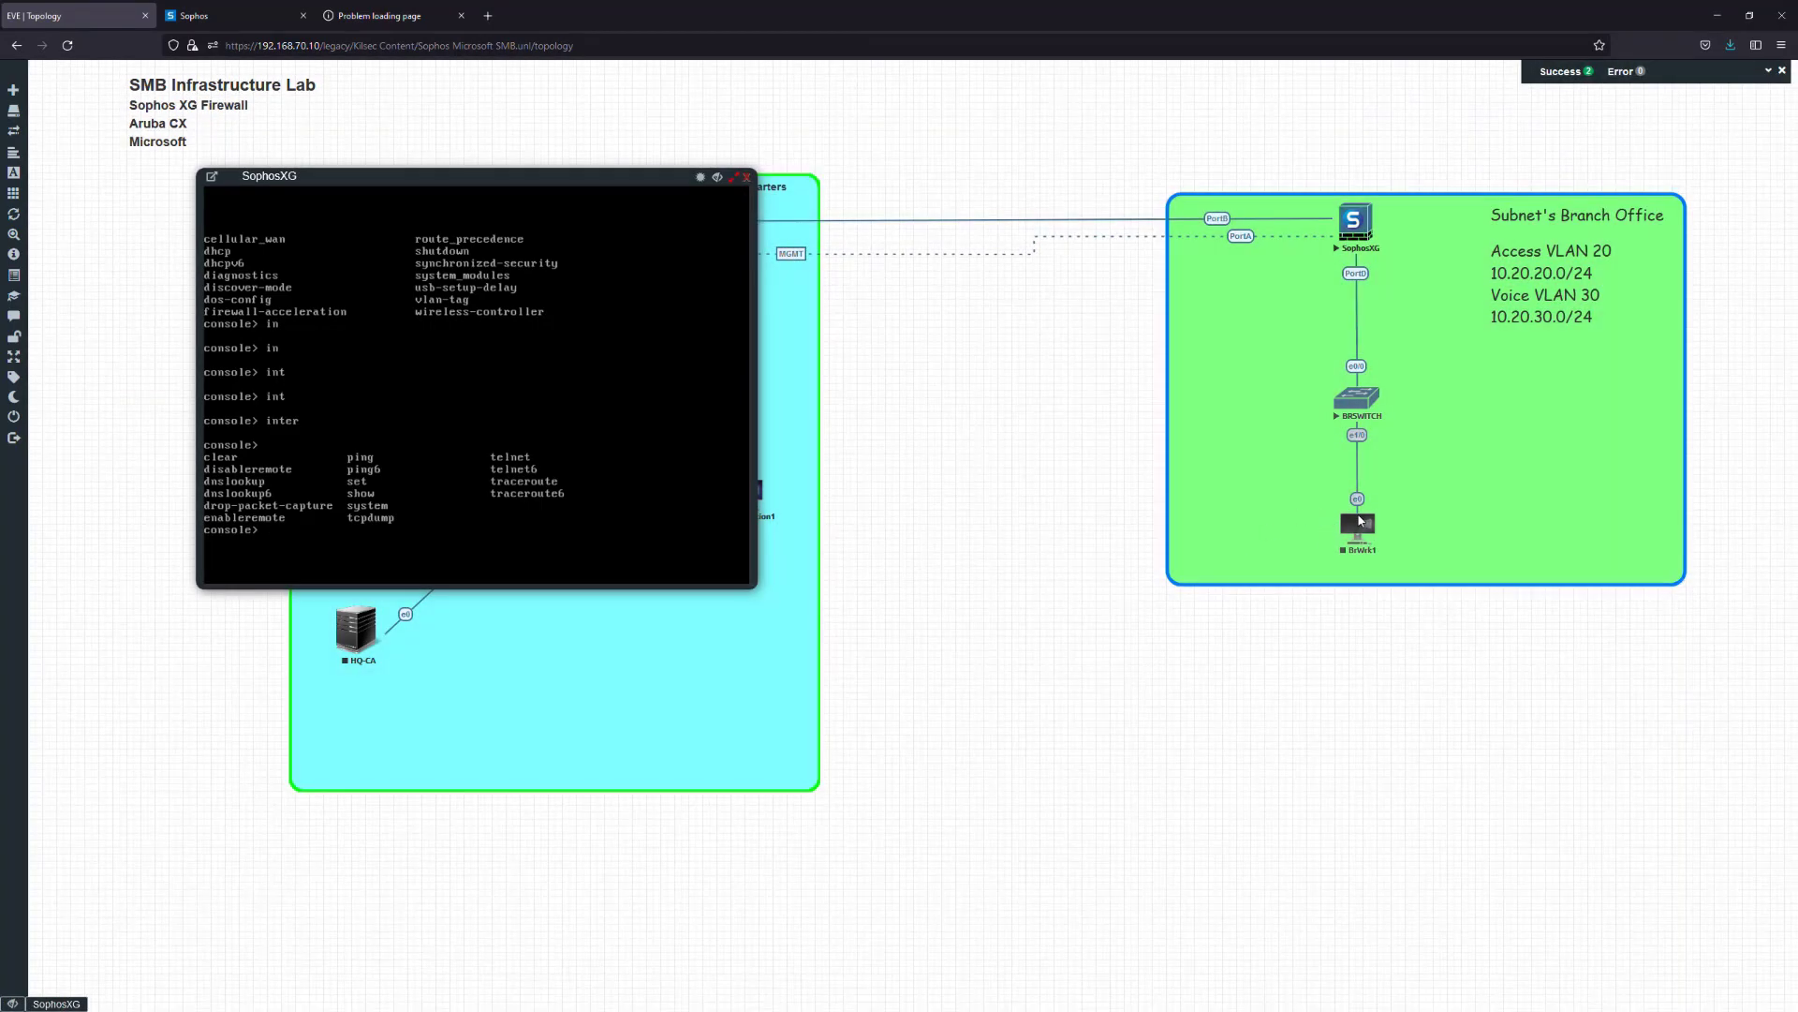
Start BrWrk1, place its console beside the SophosXG console, and sign in to Windows
right_click(1360, 522)
click(1408, 569)
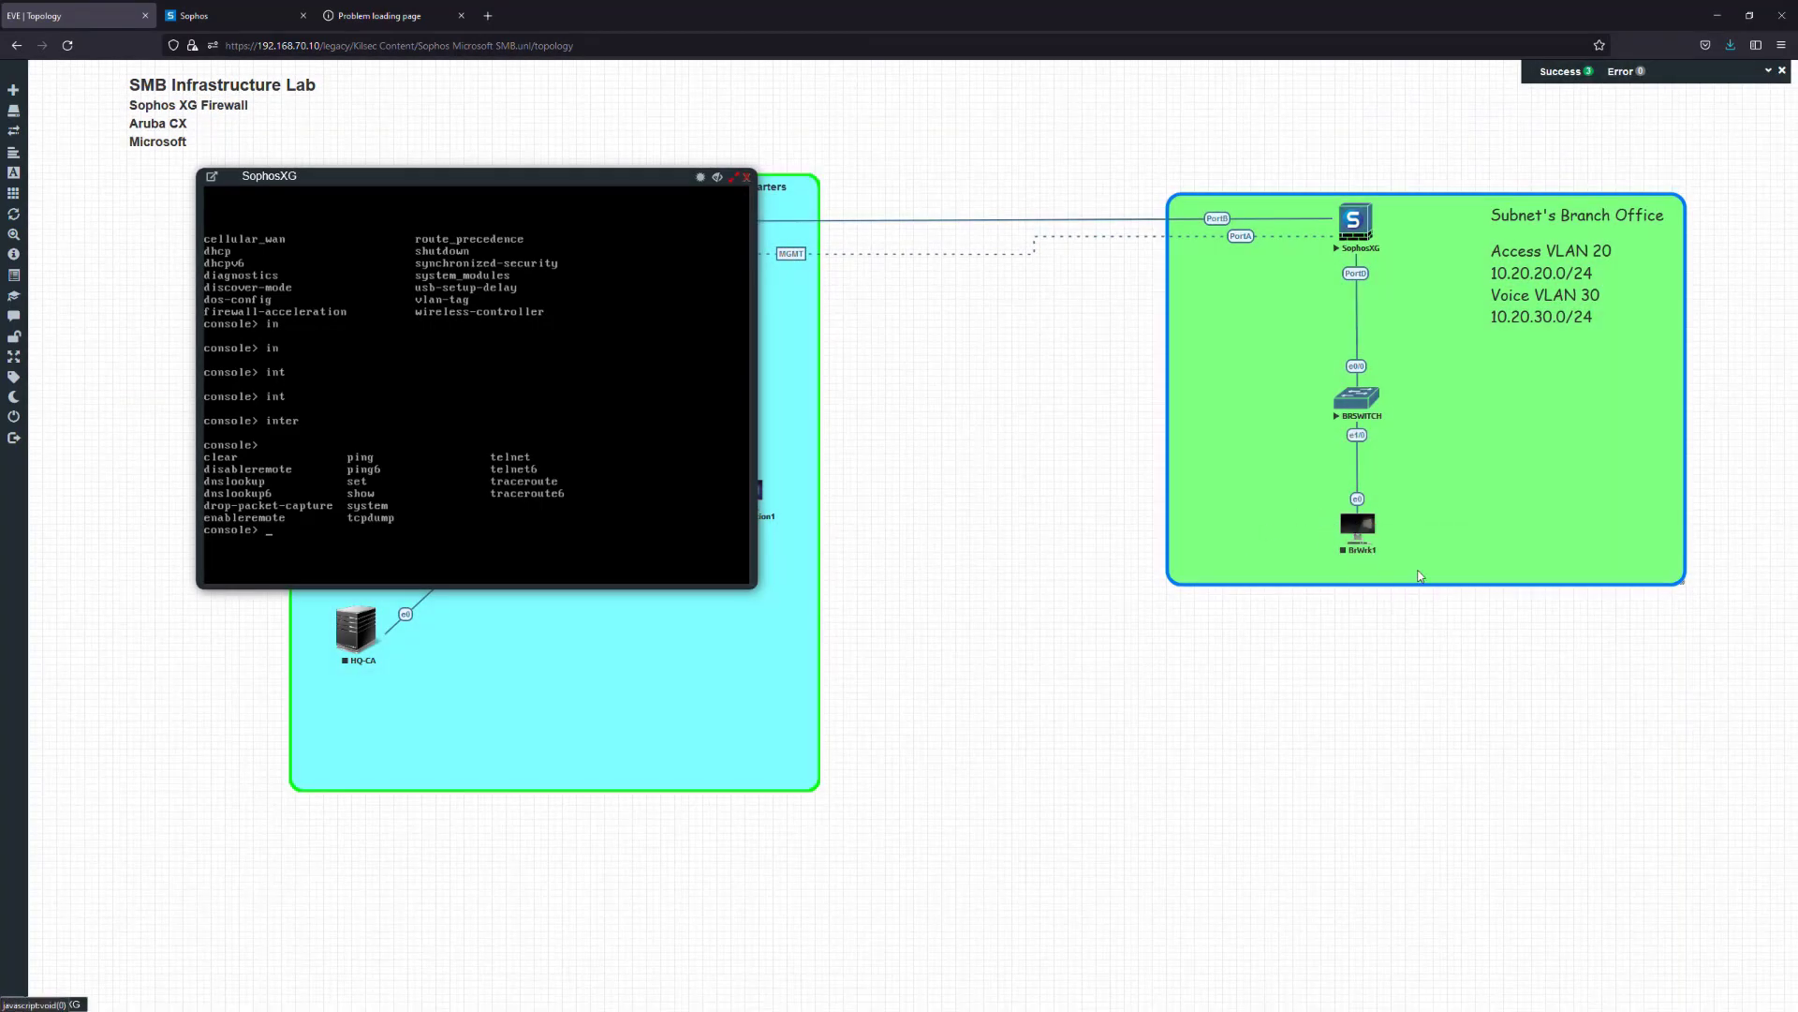
click(1351, 529)
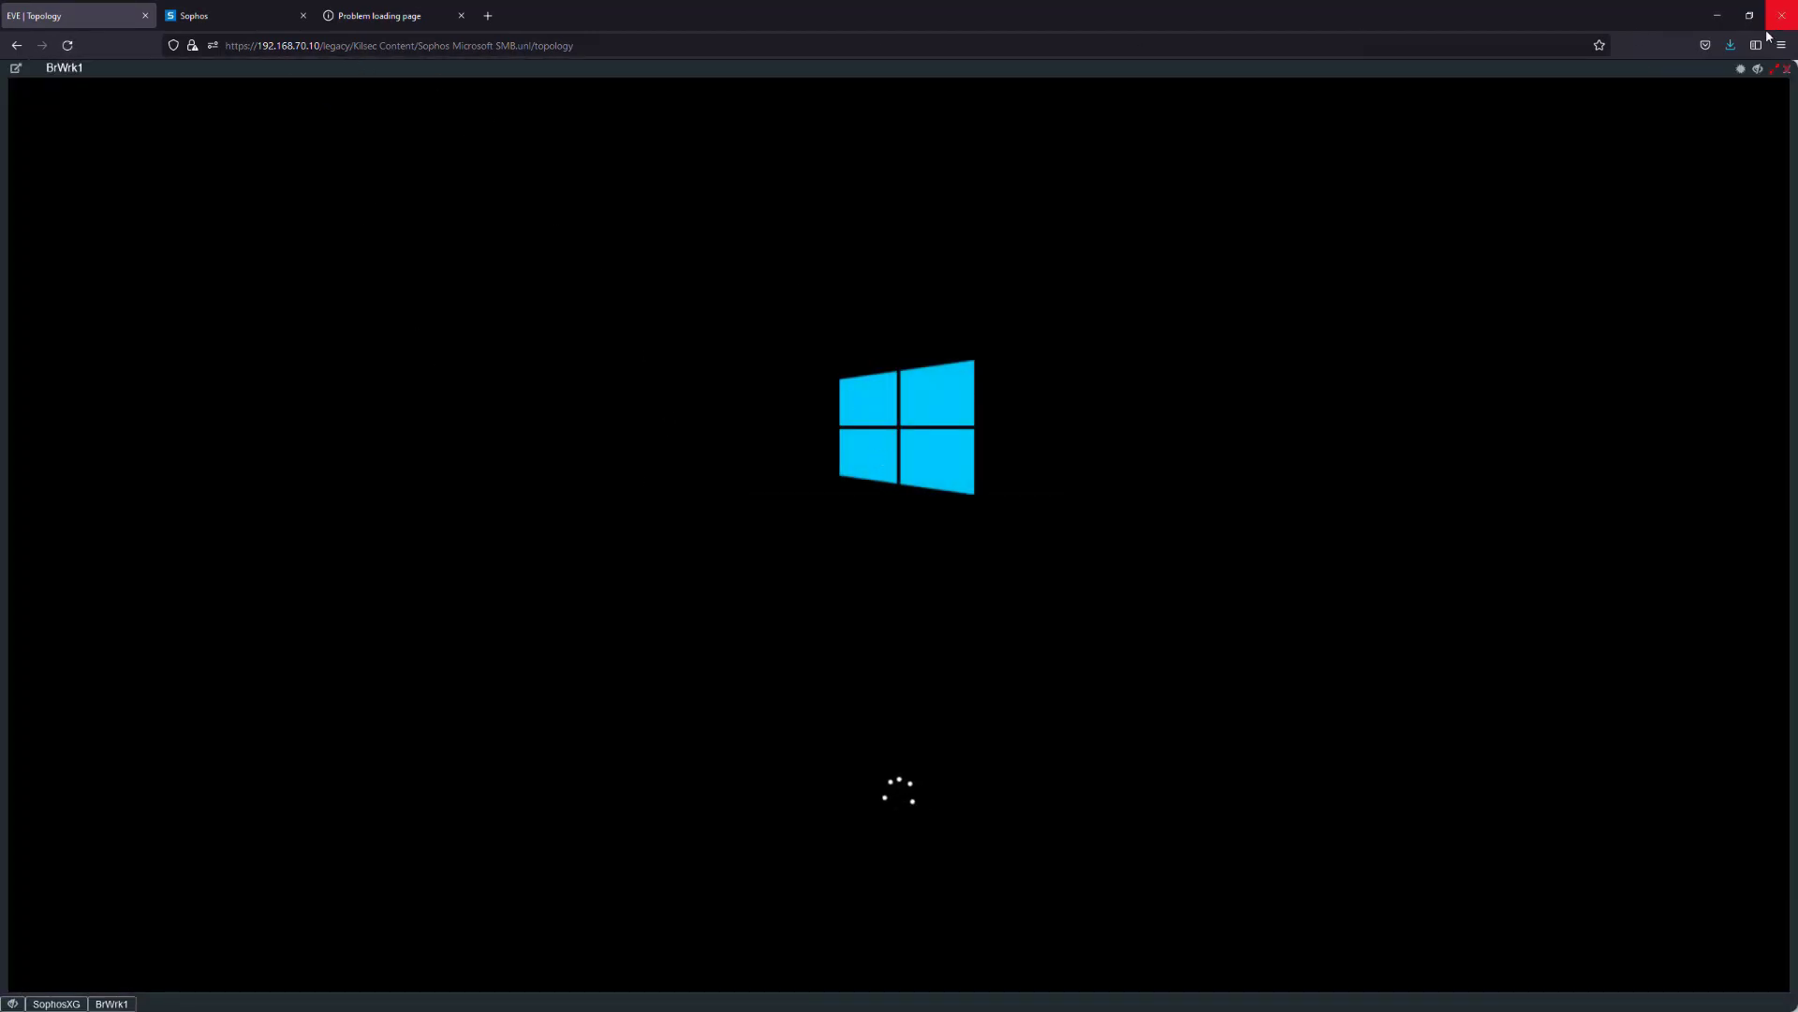
click(1774, 71)
drag(584, 126, 1032, 184)
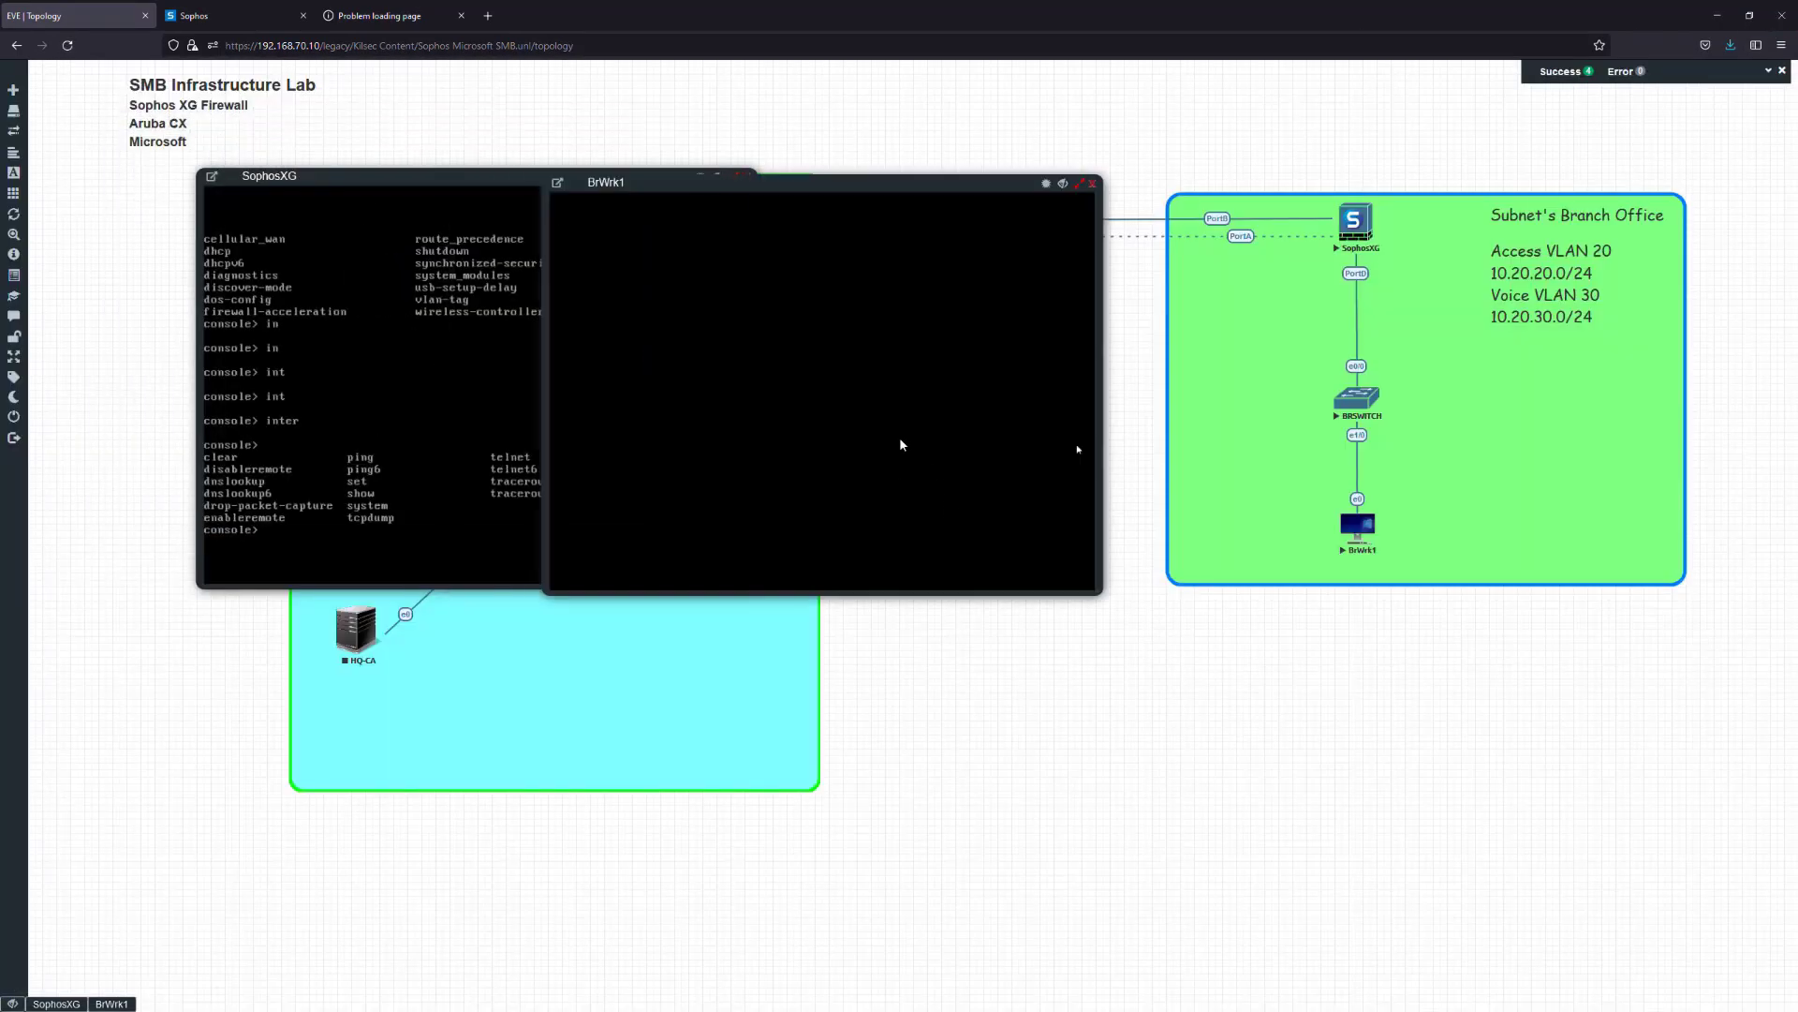
drag(830, 559, 830, 221)
text(P)
key(Return)
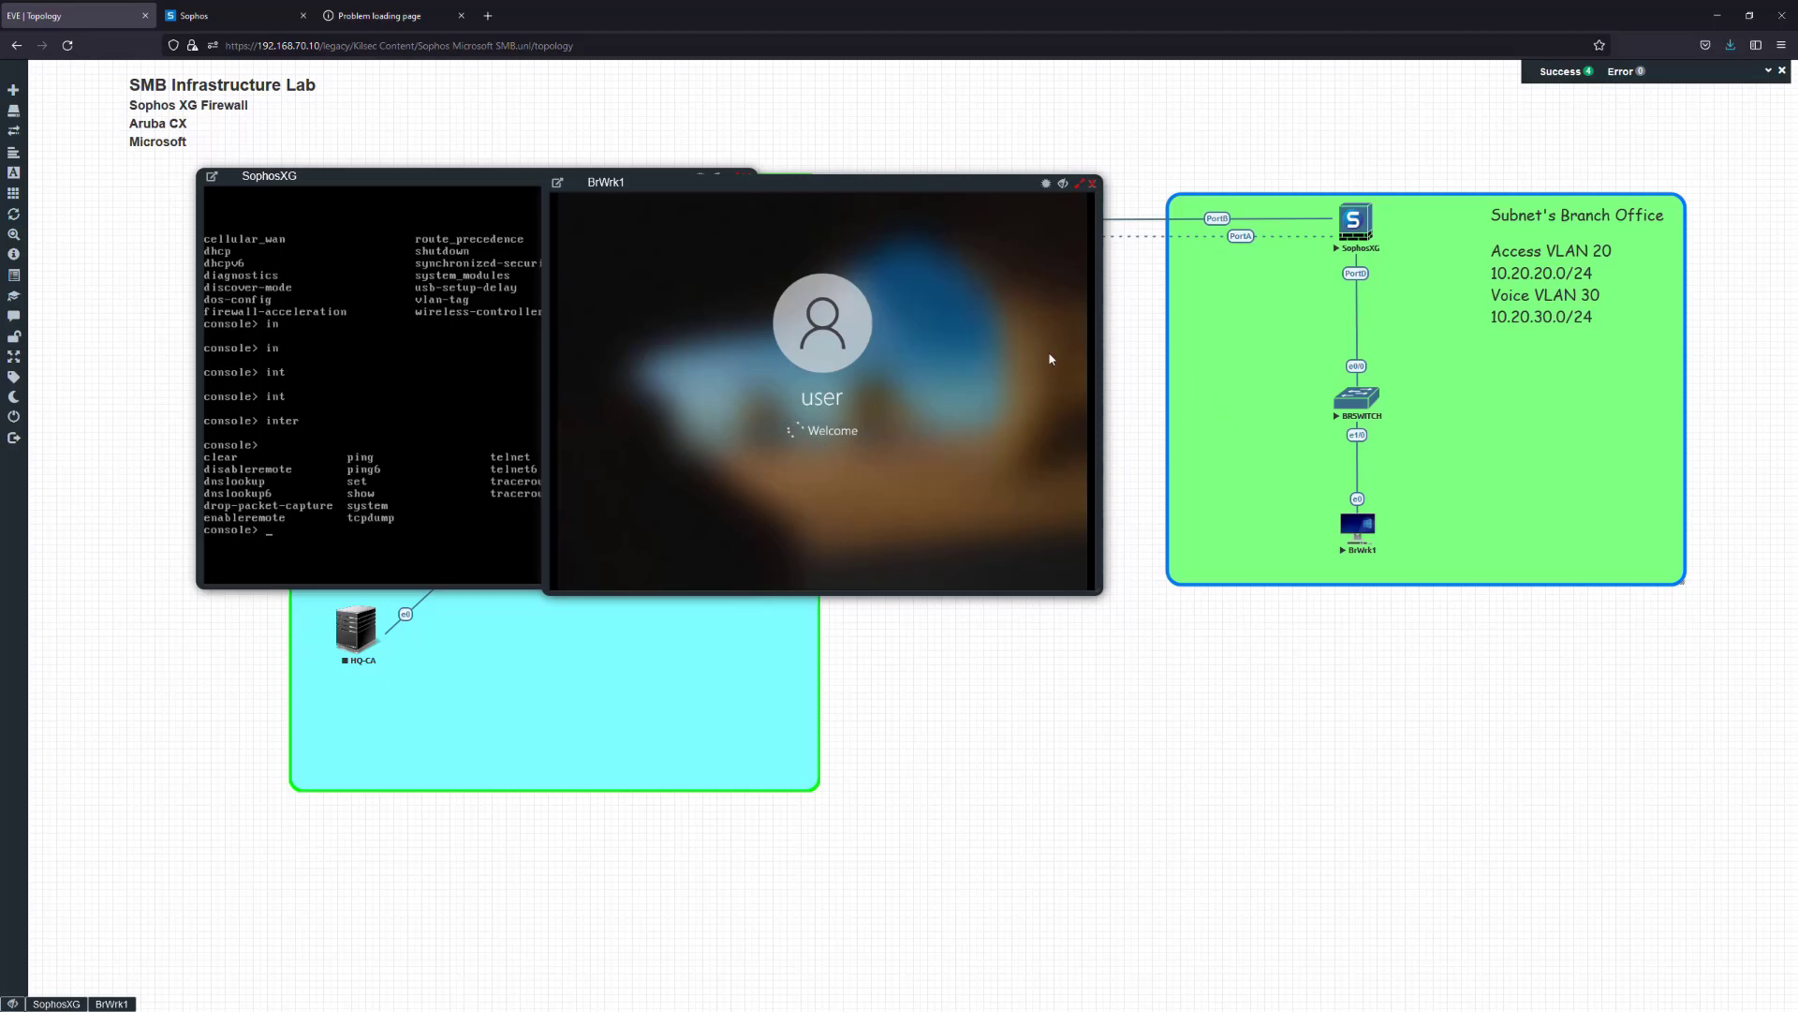
Open the BRSWITCH console and enter configuration mode for interface e1/0
drag(892, 202, 1043, 258)
click(1342, 399)
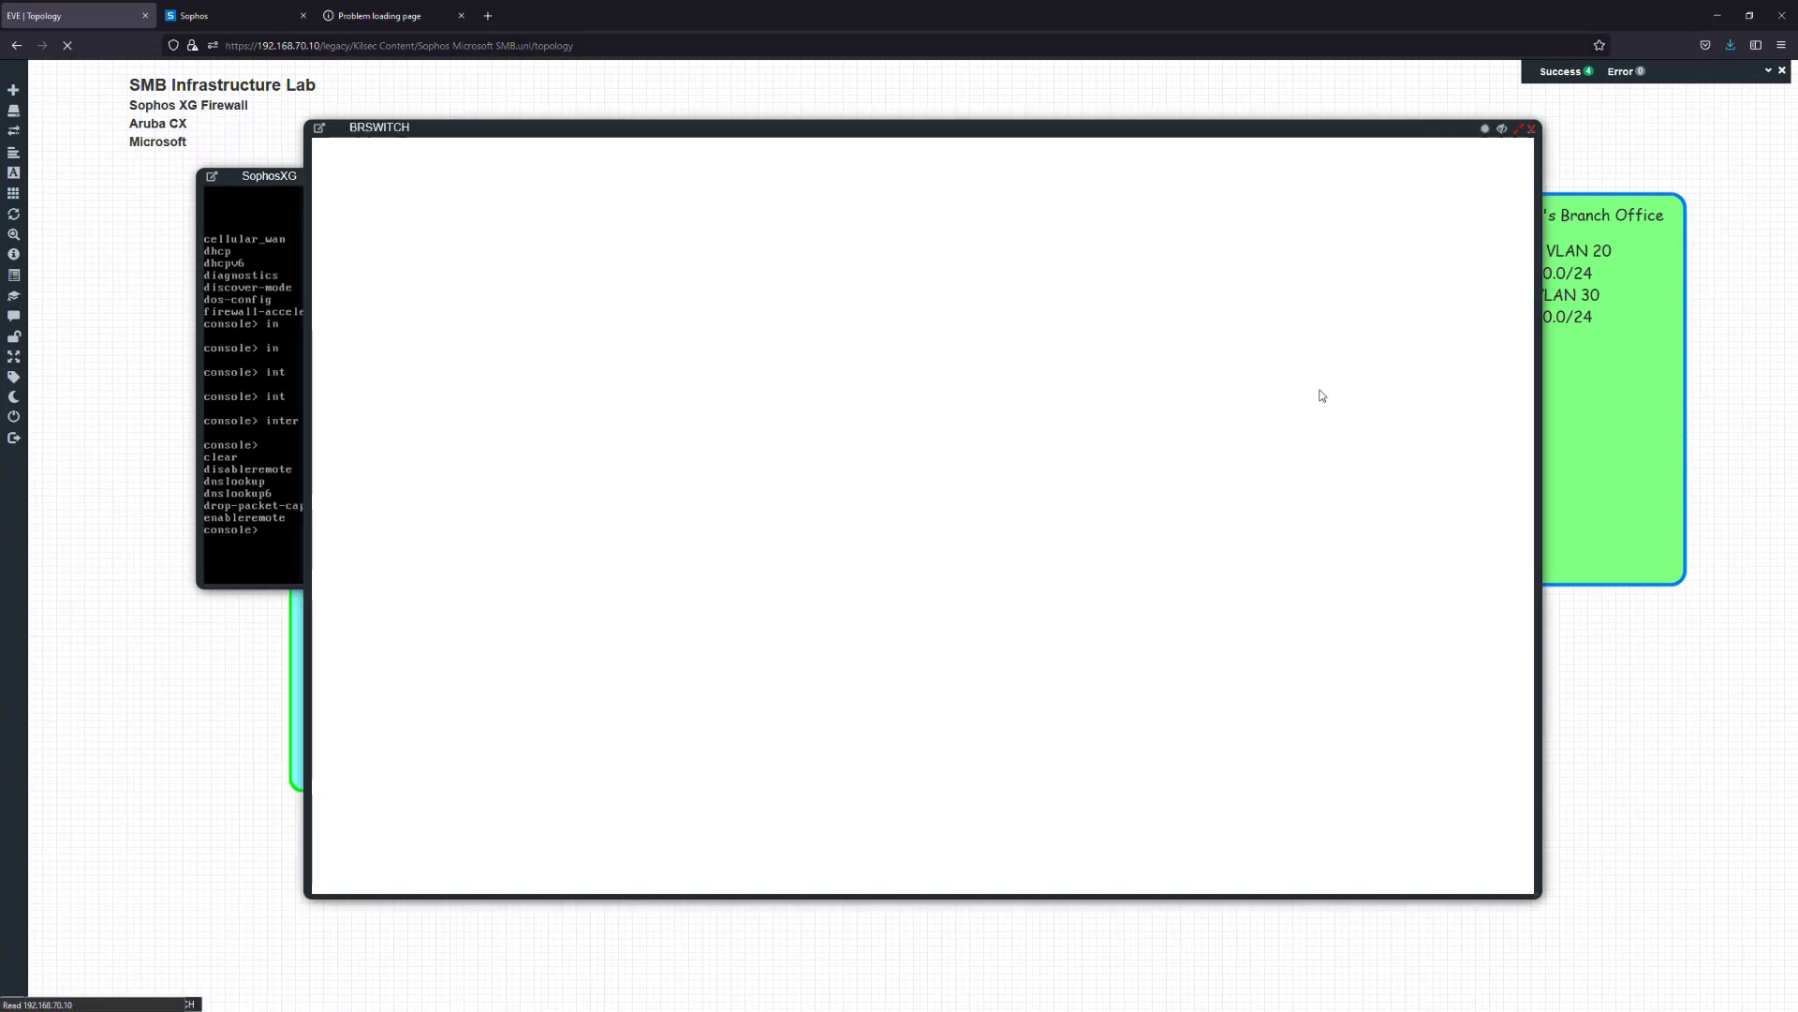
key(Return)
text(conf t)
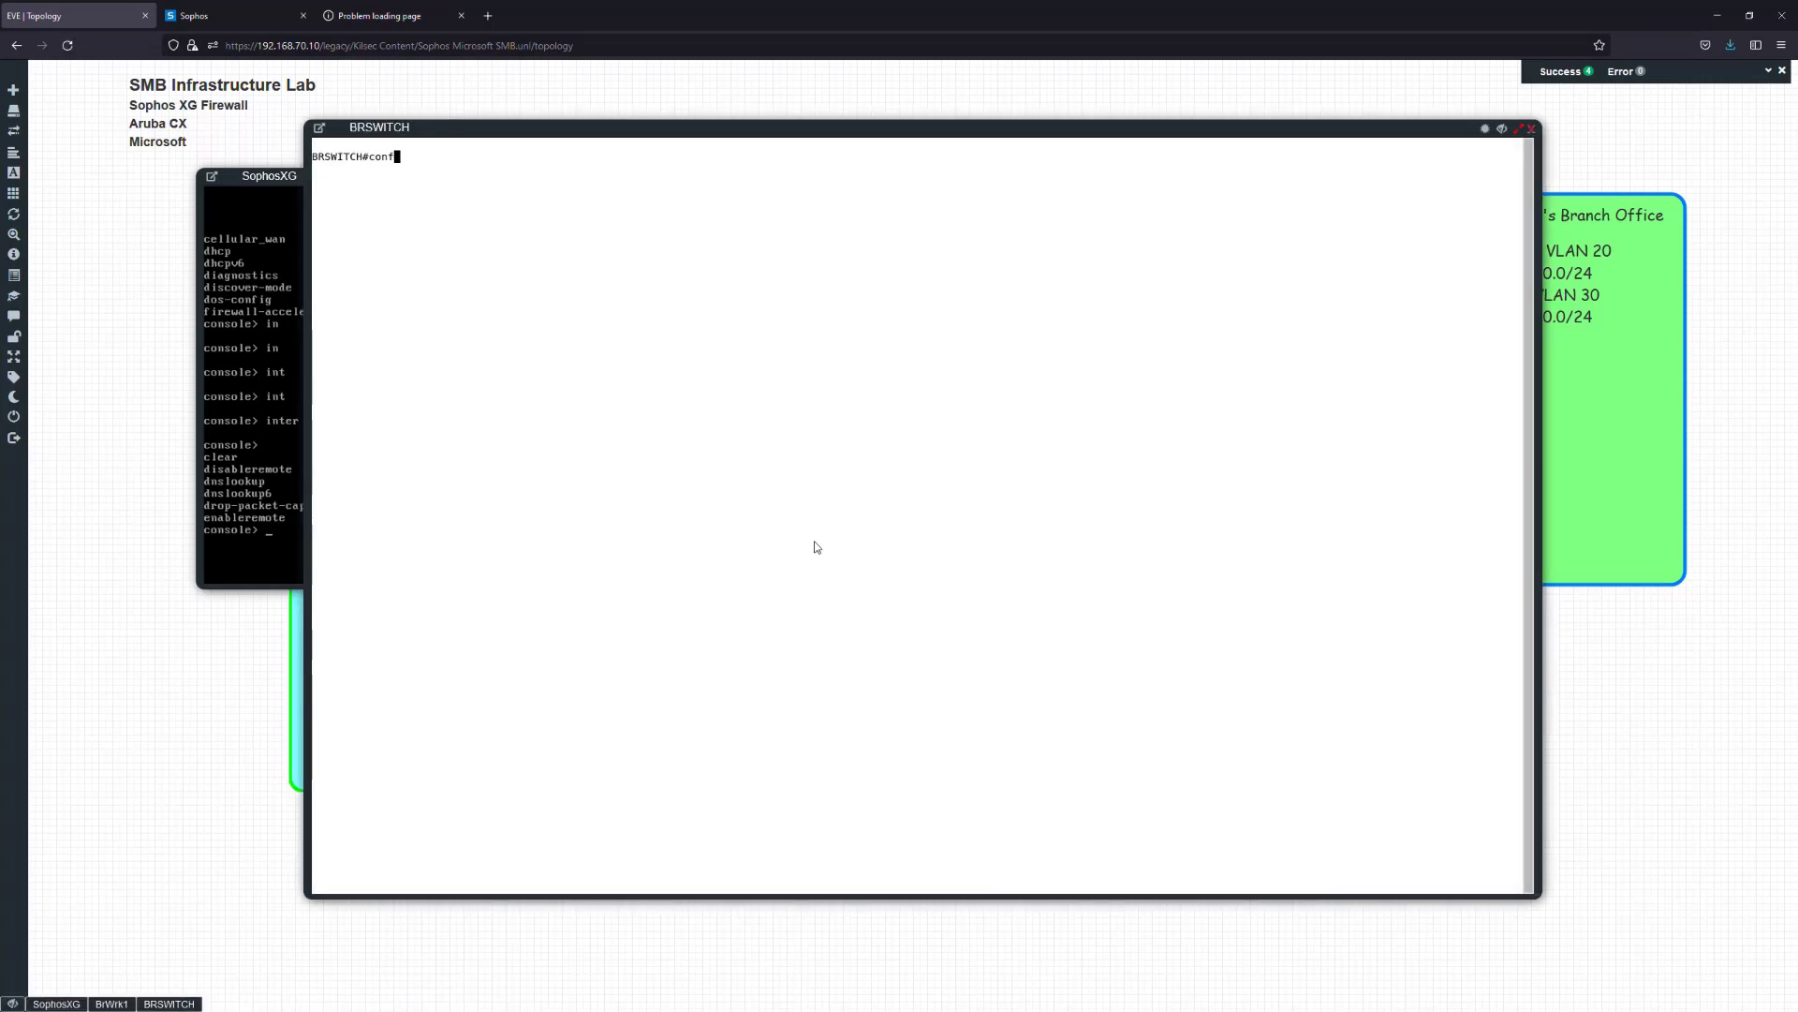
key(Return)
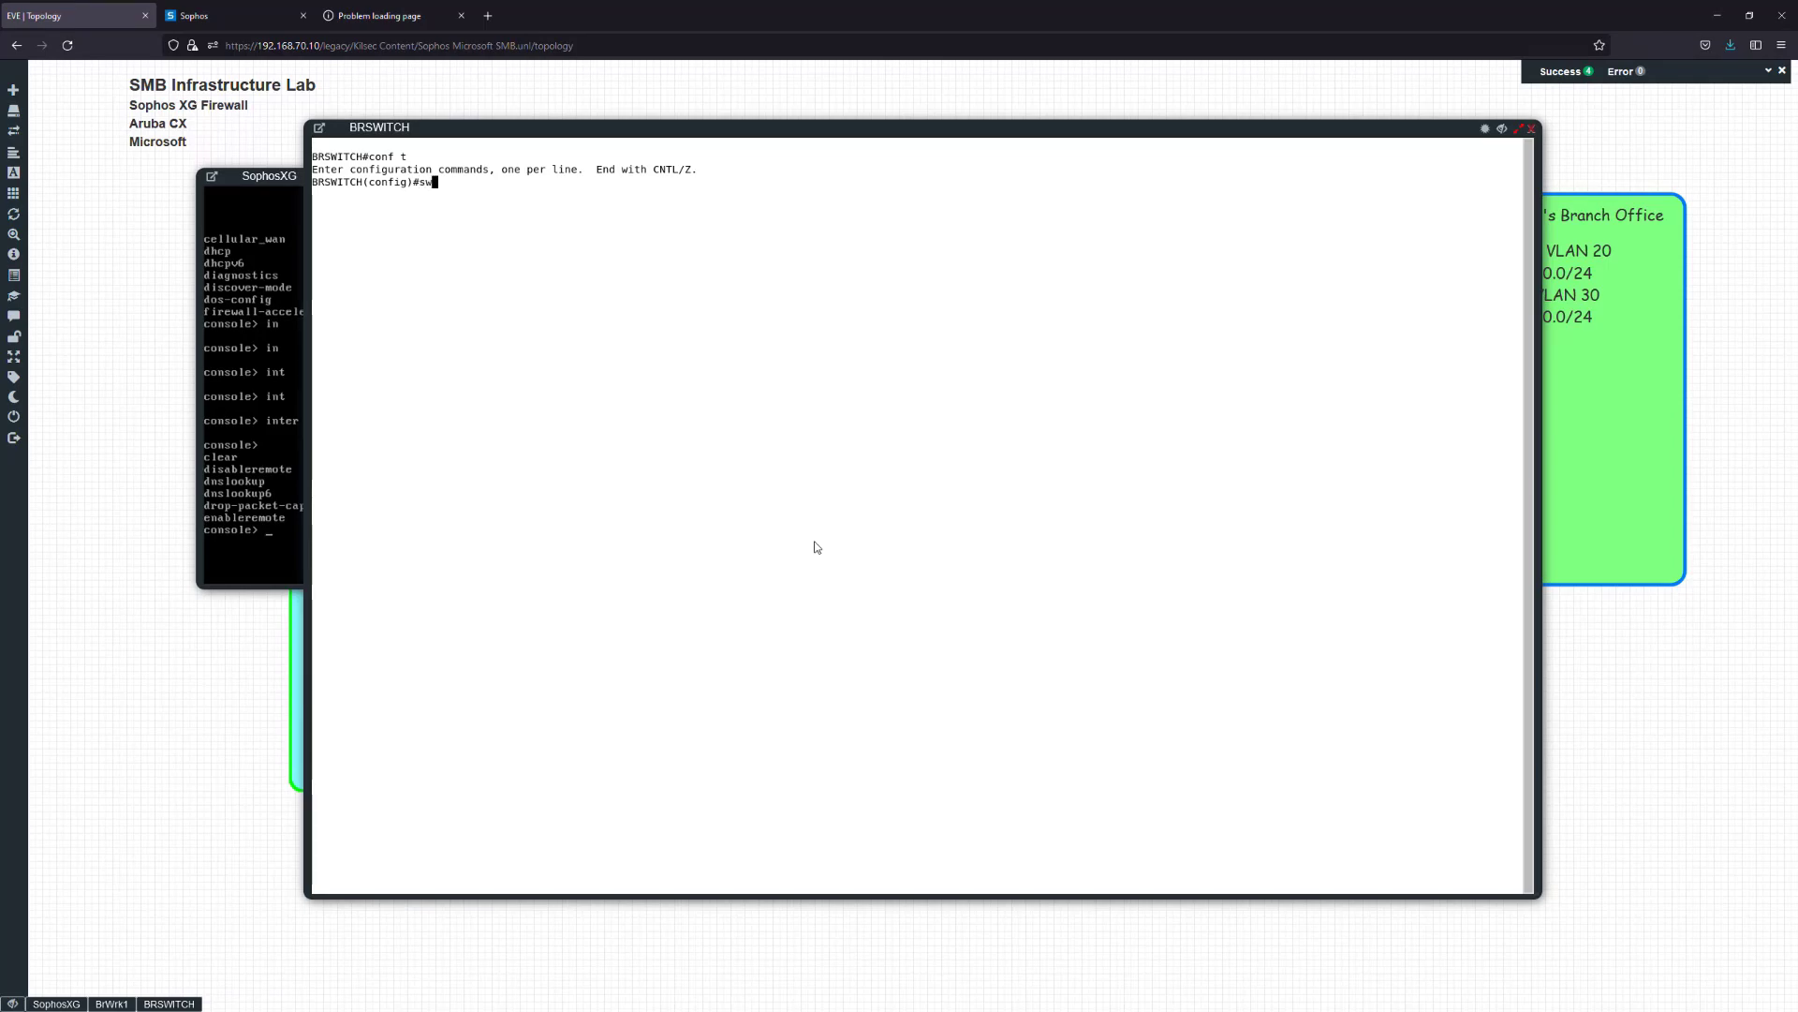
text(int e1/0)
key(Return)
Set e1/0 with switchport access vlan 1
text(swi)
key(Tab)
text(acc)
key(Tab)
text(vla)
key(Tab)
text(1)
key(Return)
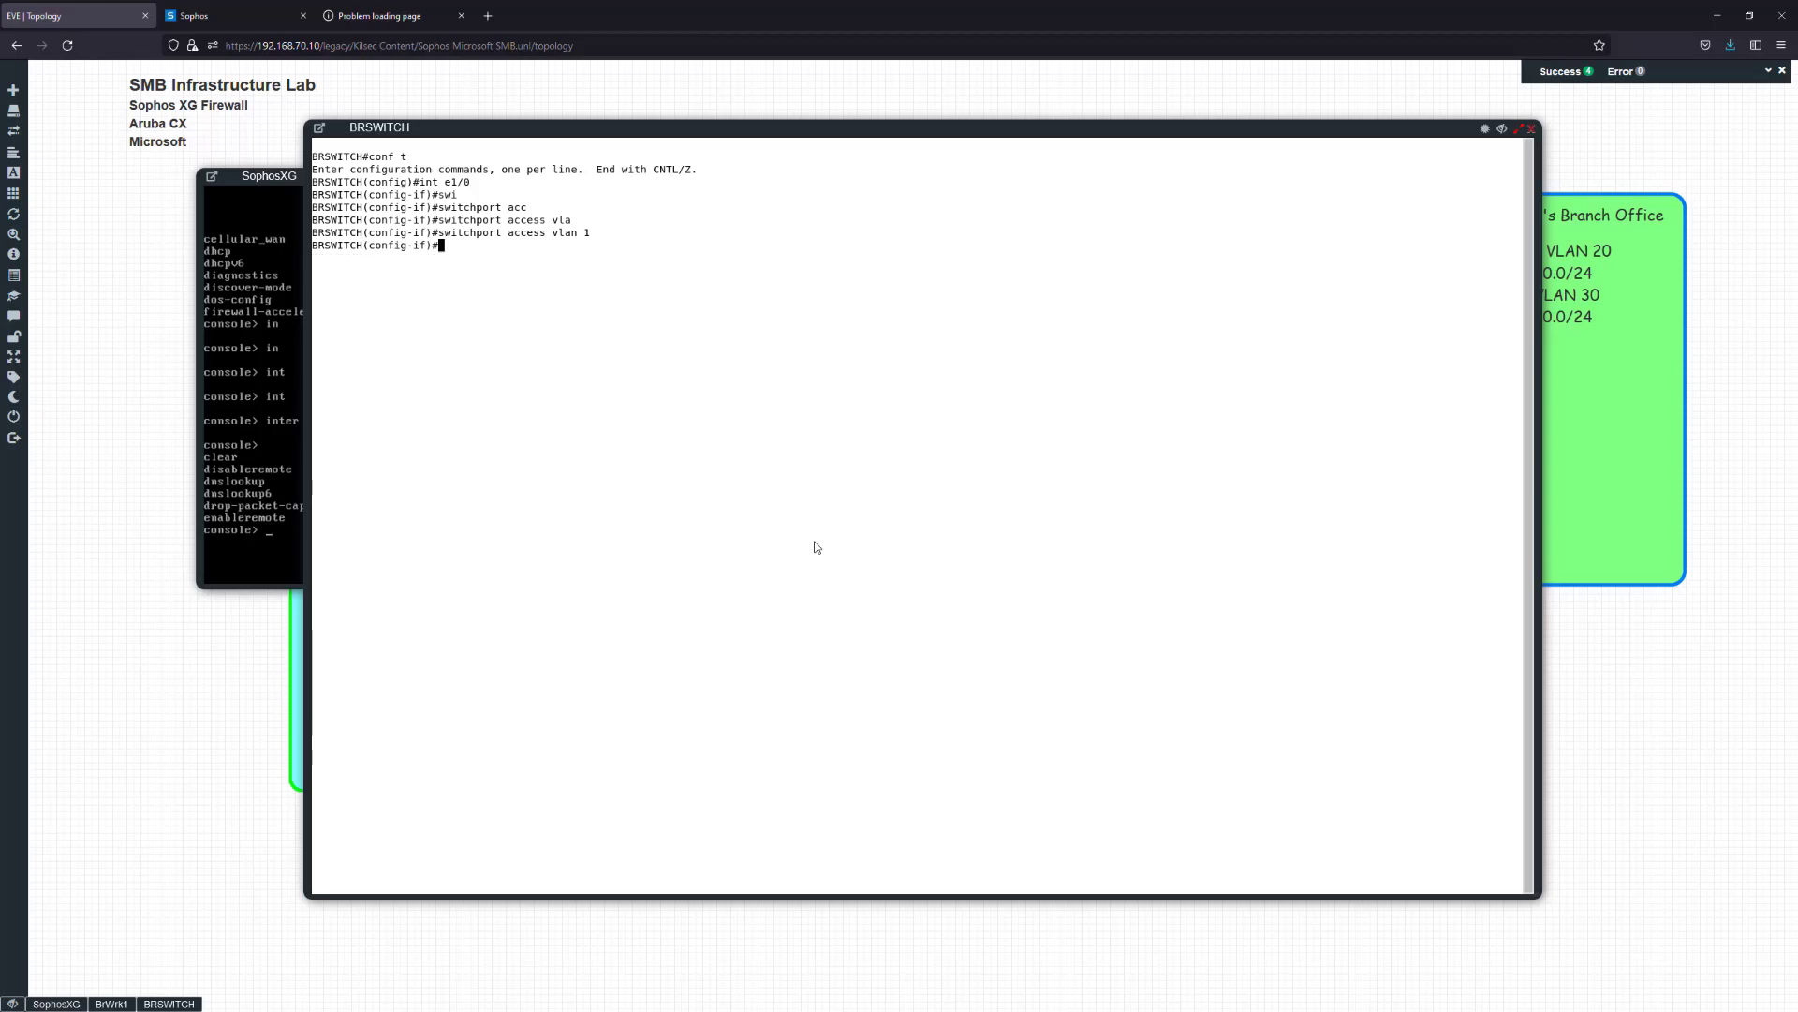
Close the BRSWITCH console and allow BrWrk1 to be discoverable on the network
click(1520, 130)
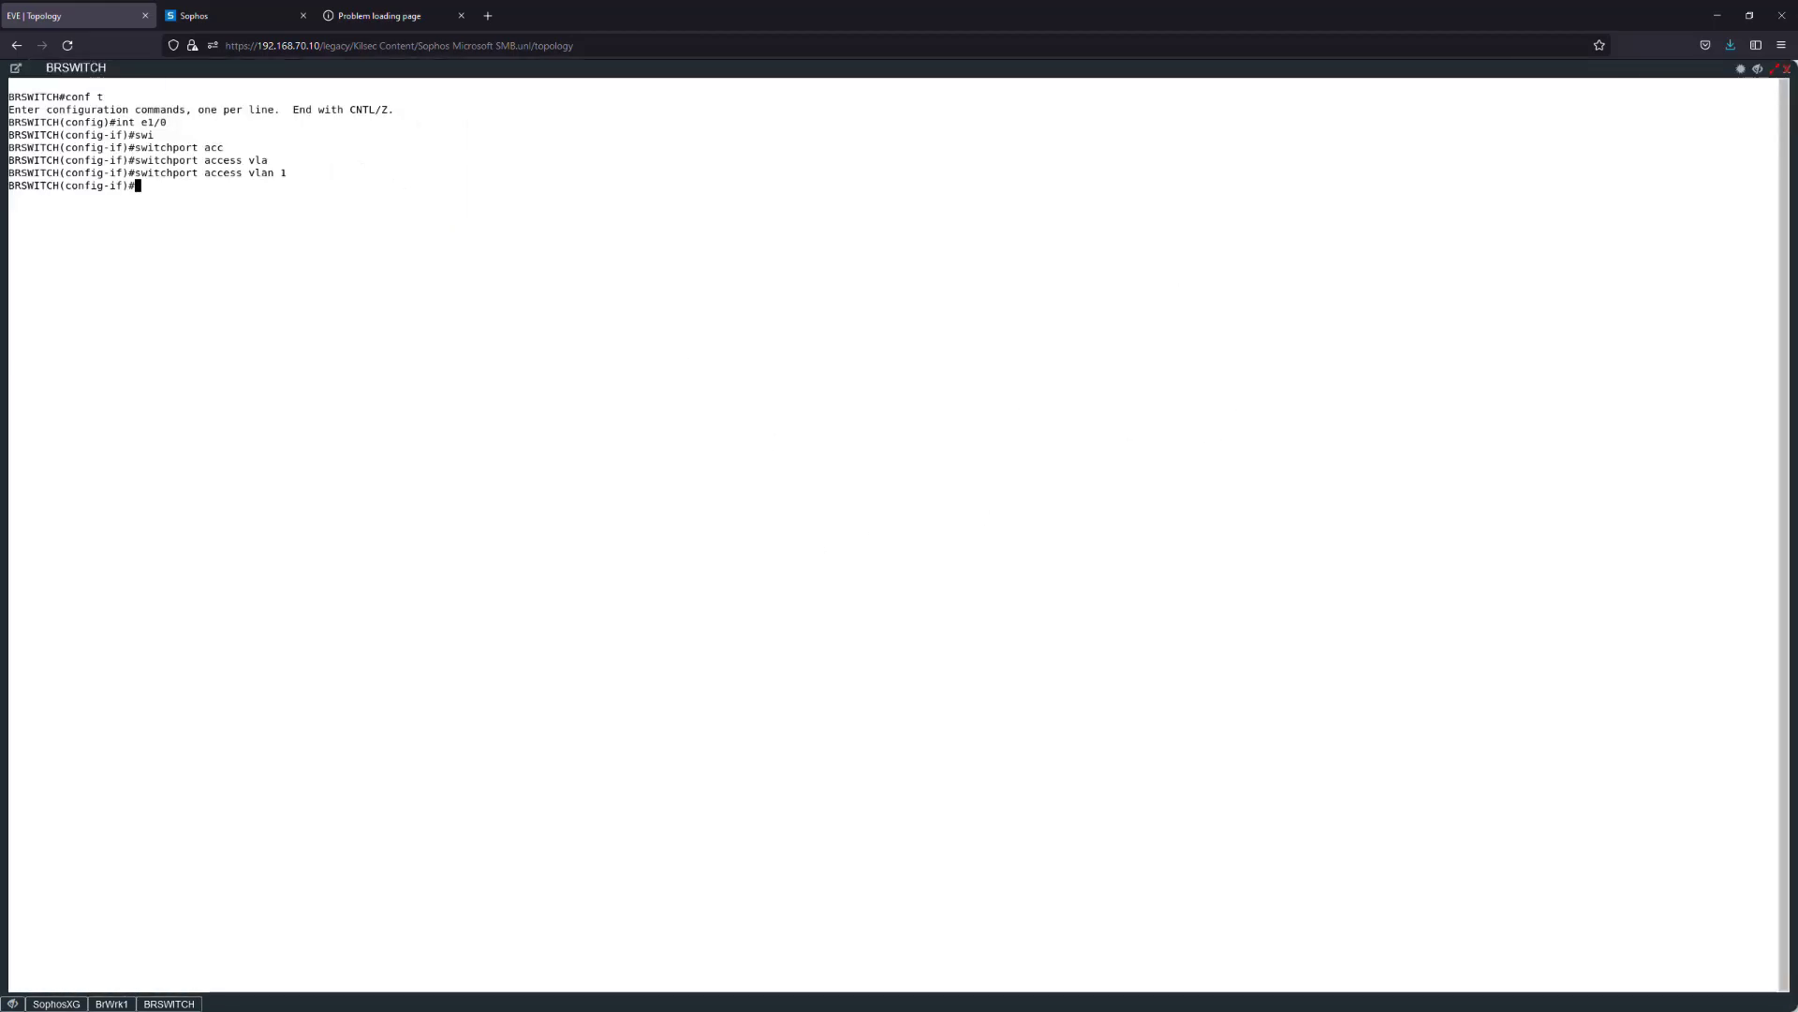
click(1787, 68)
click(1137, 454)
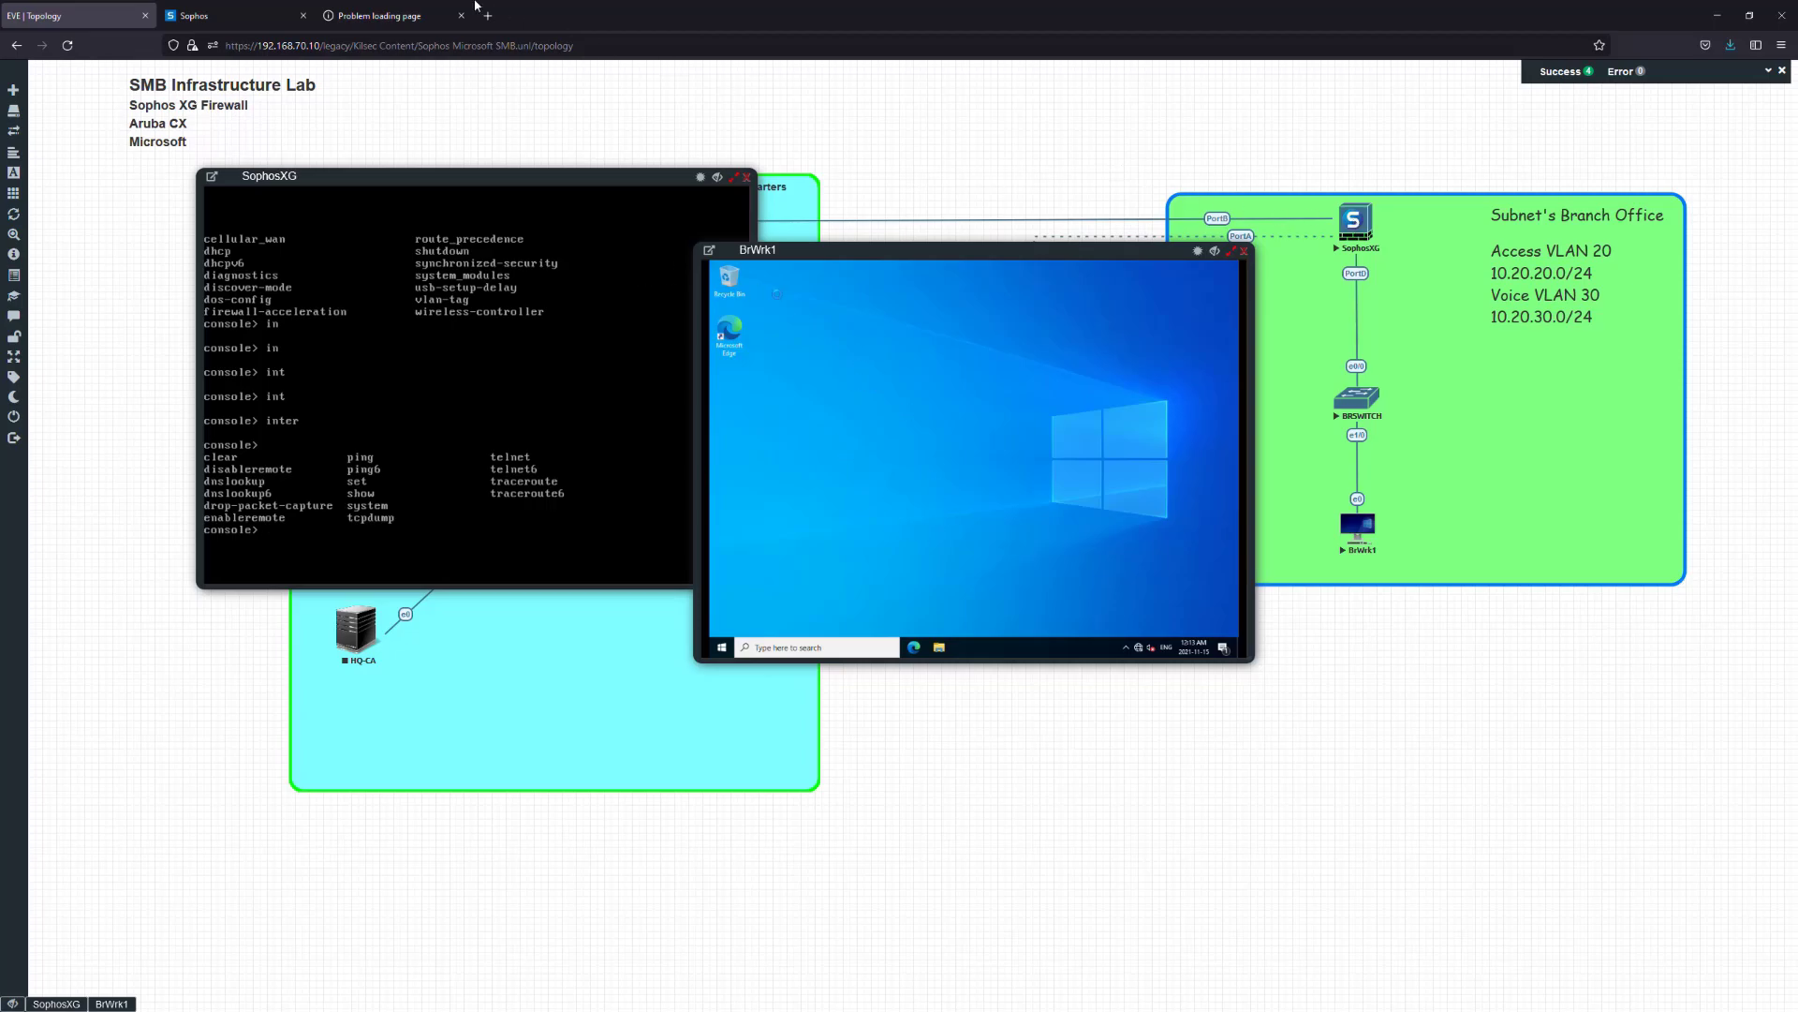
Dismiss the Edge sync prompt, launch Edge on BrWrk1, and enlarge its console
drag(1060, 250, 948, 268)
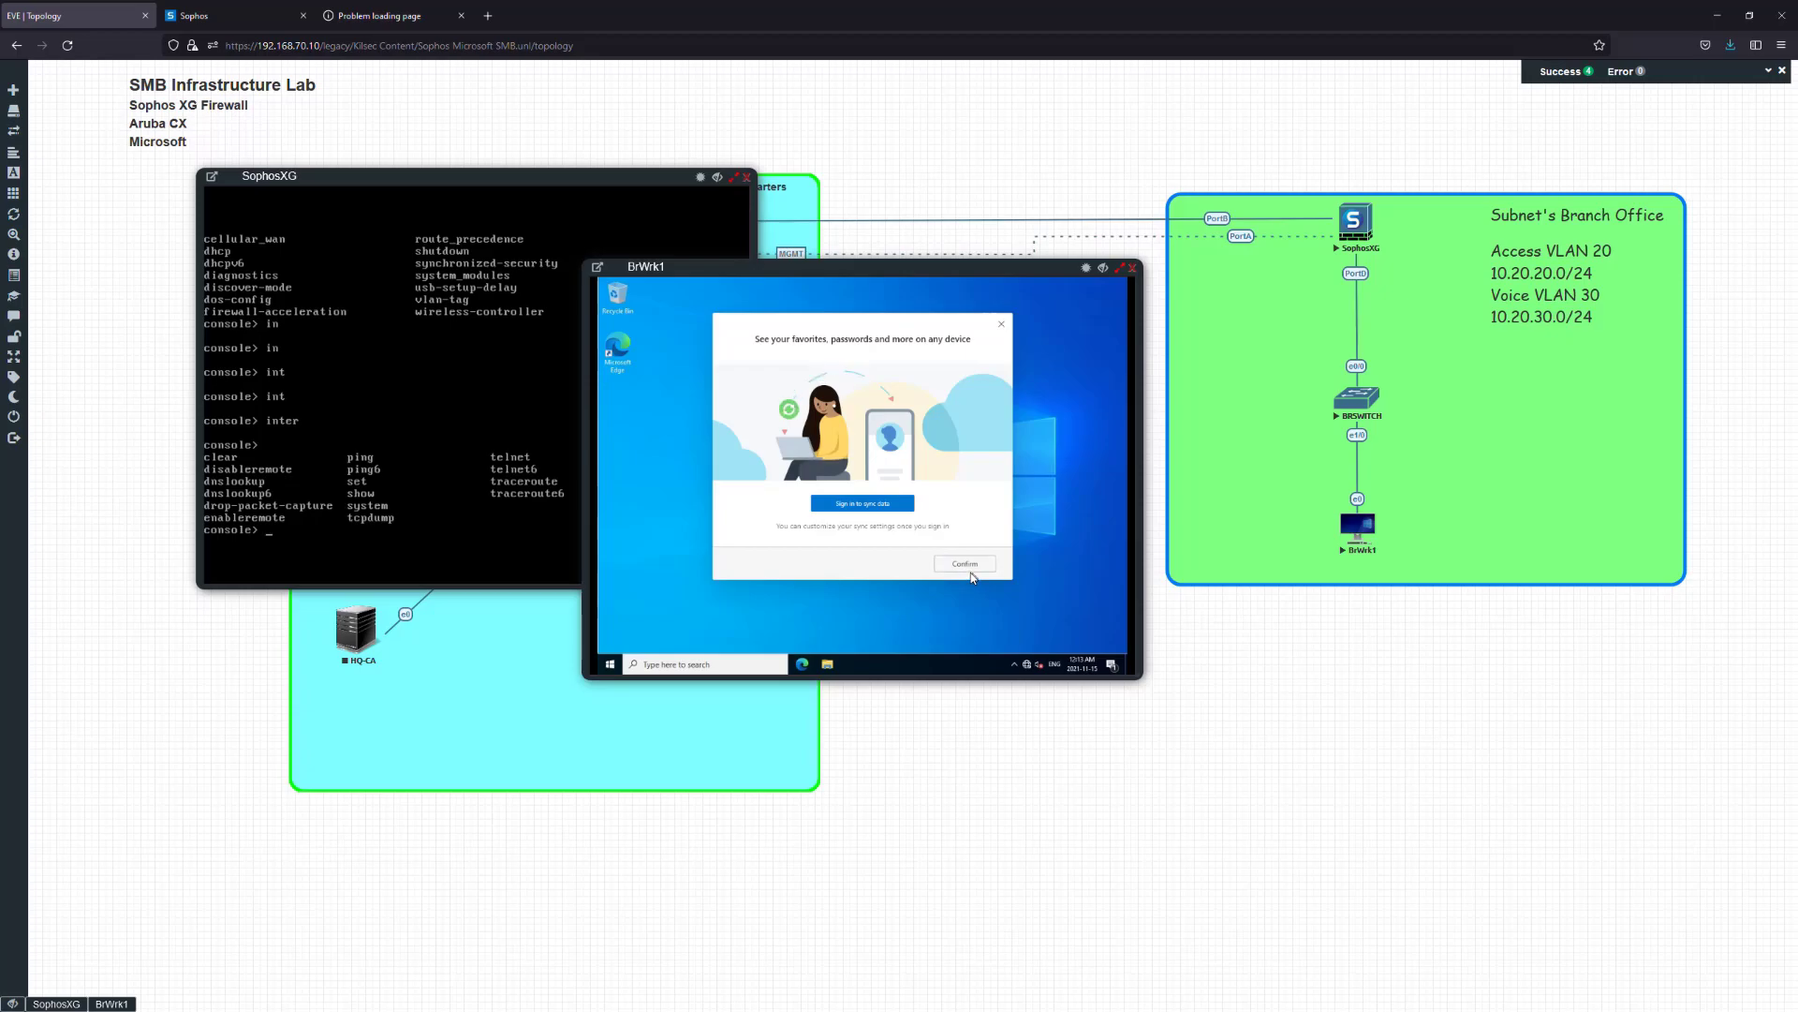
click(959, 565)
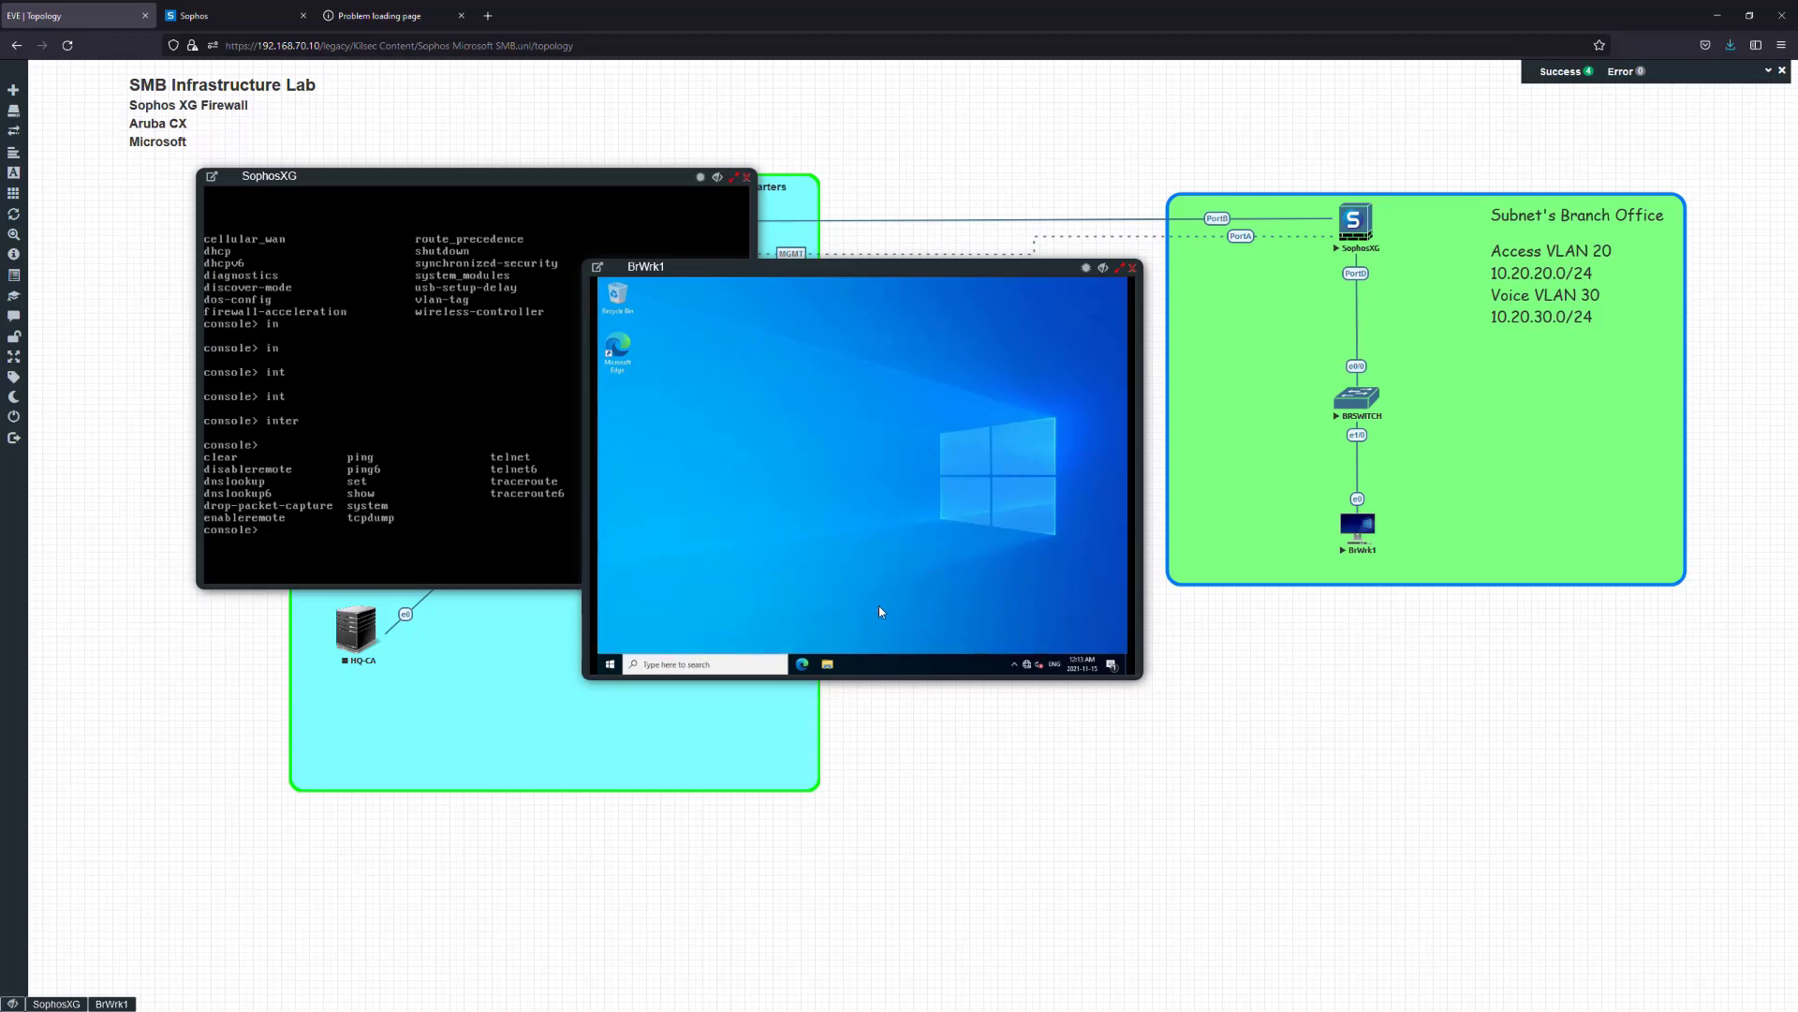
click(802, 664)
drag(1141, 678, 1408, 883)
drag(1052, 275, 960, 231)
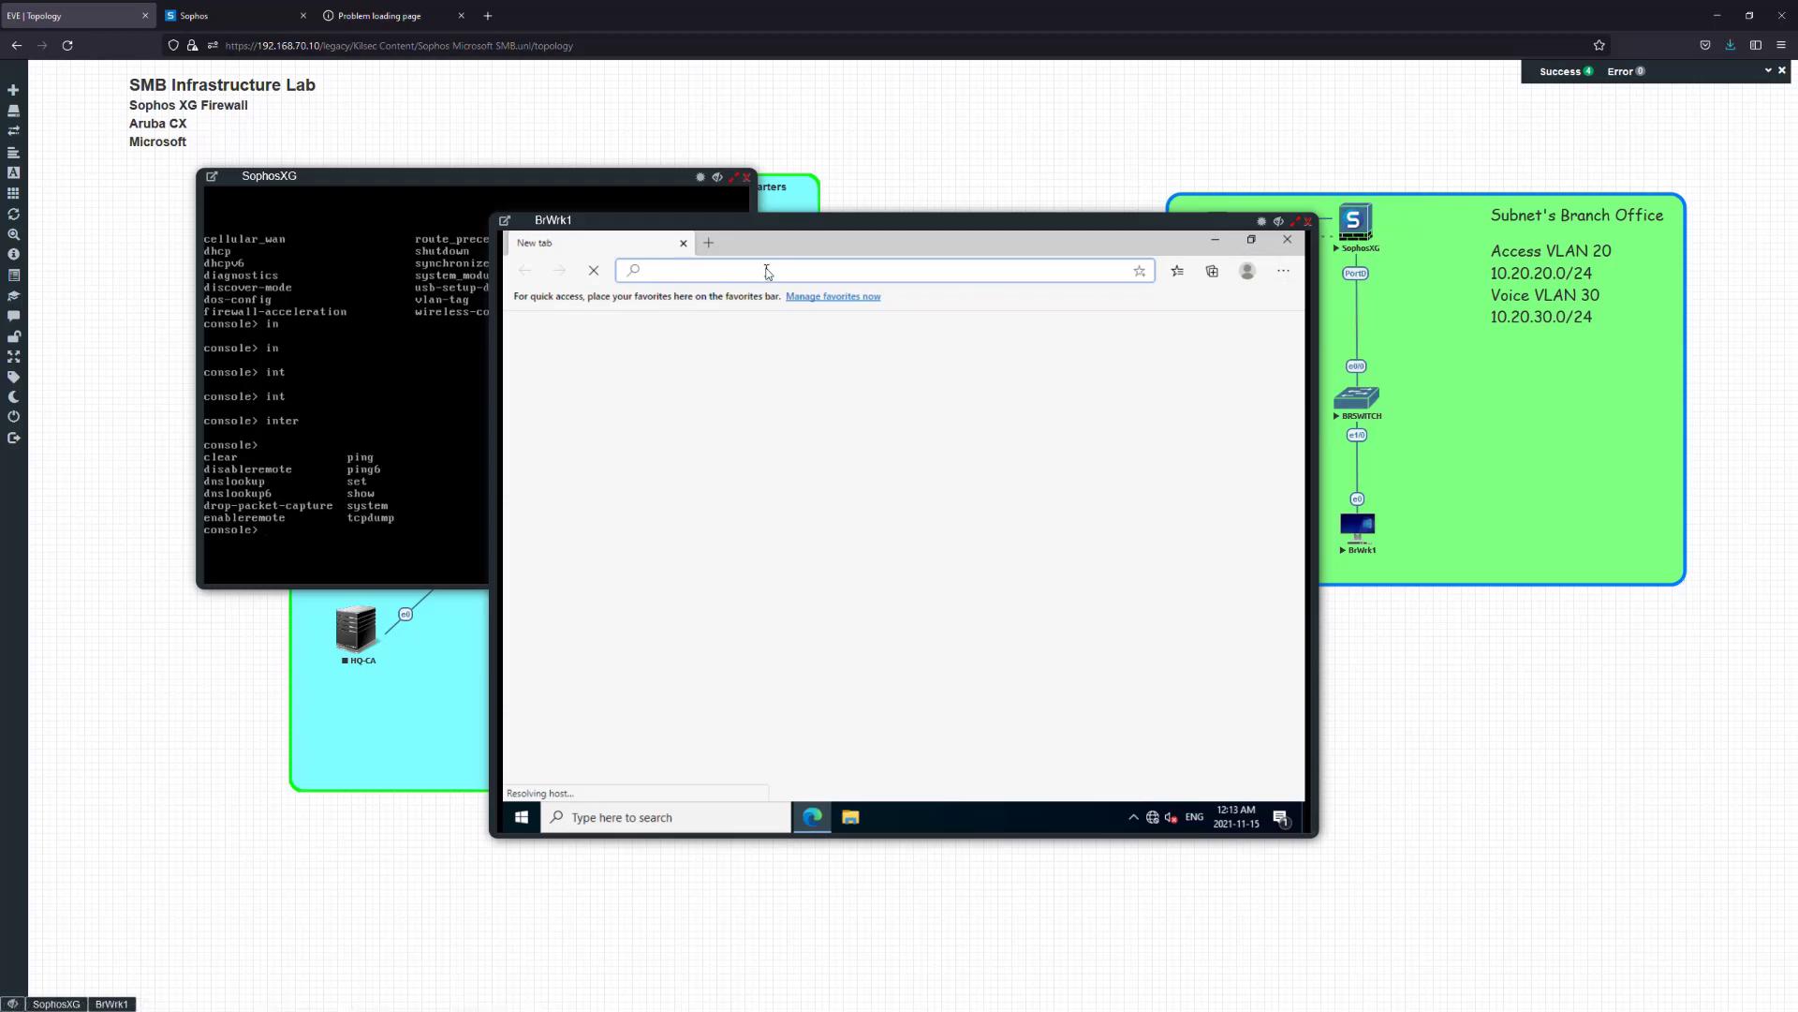
text(https://10.)
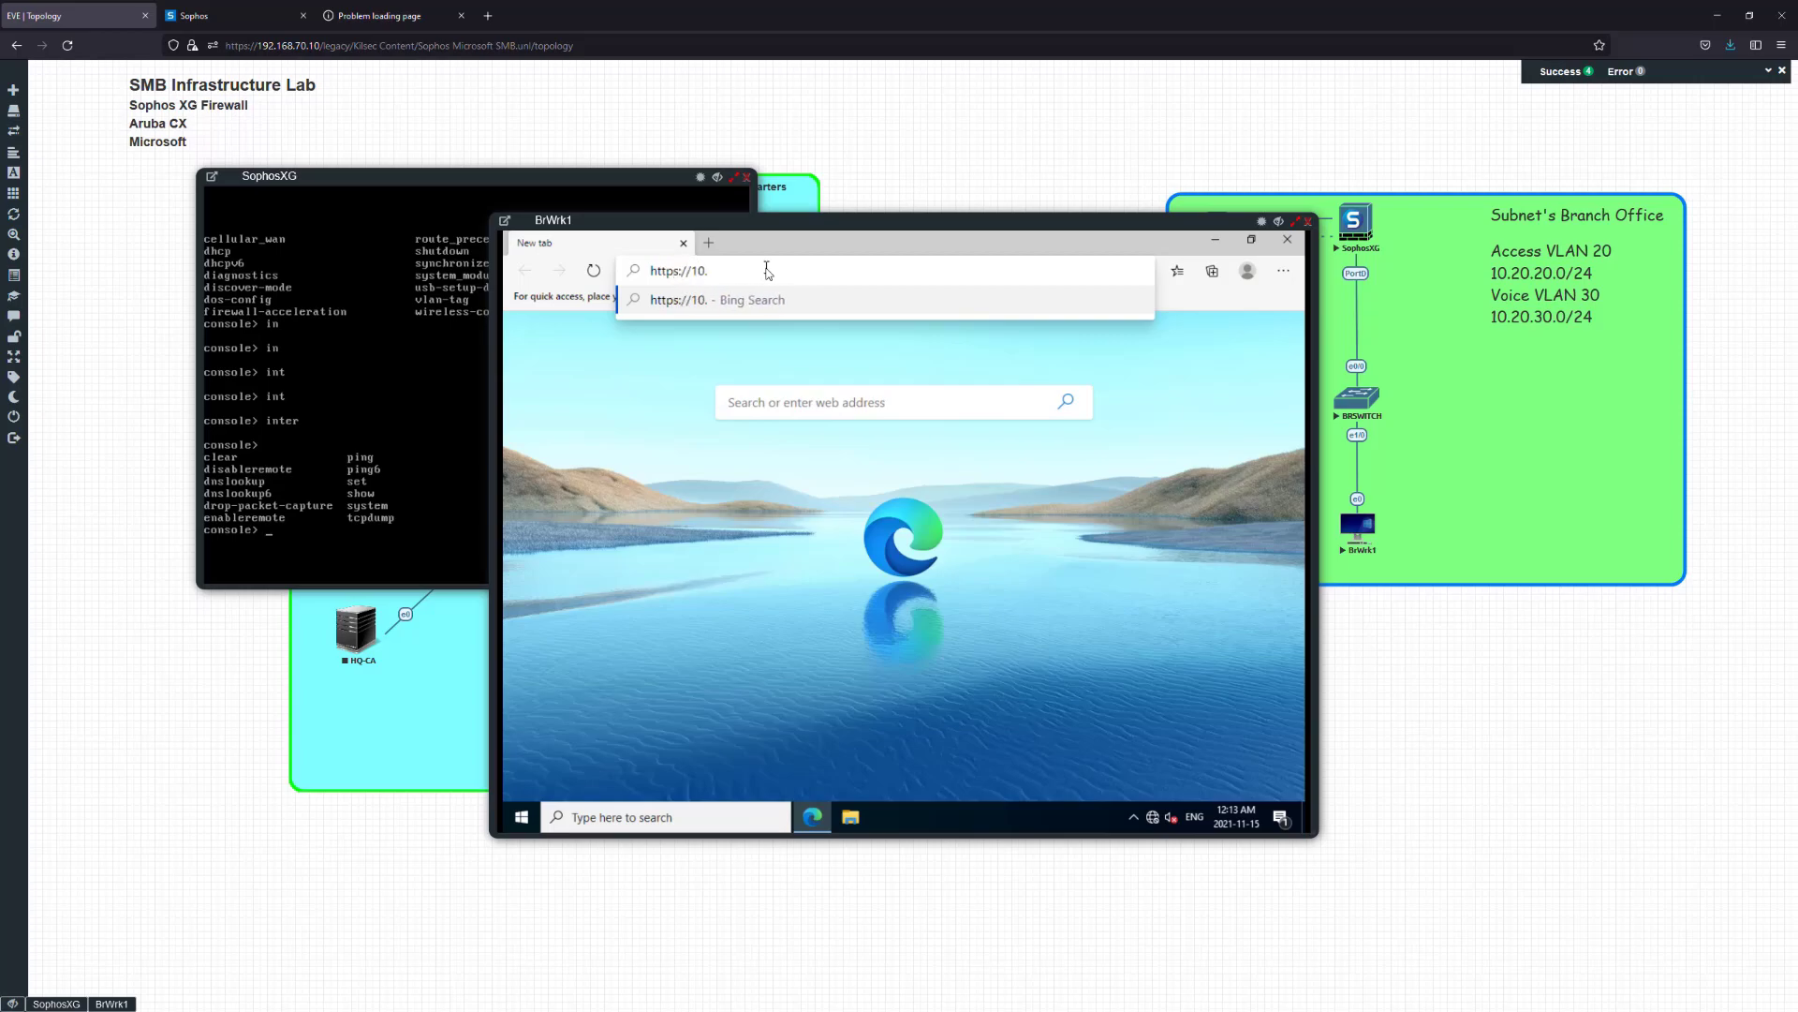
text(20.10.1)
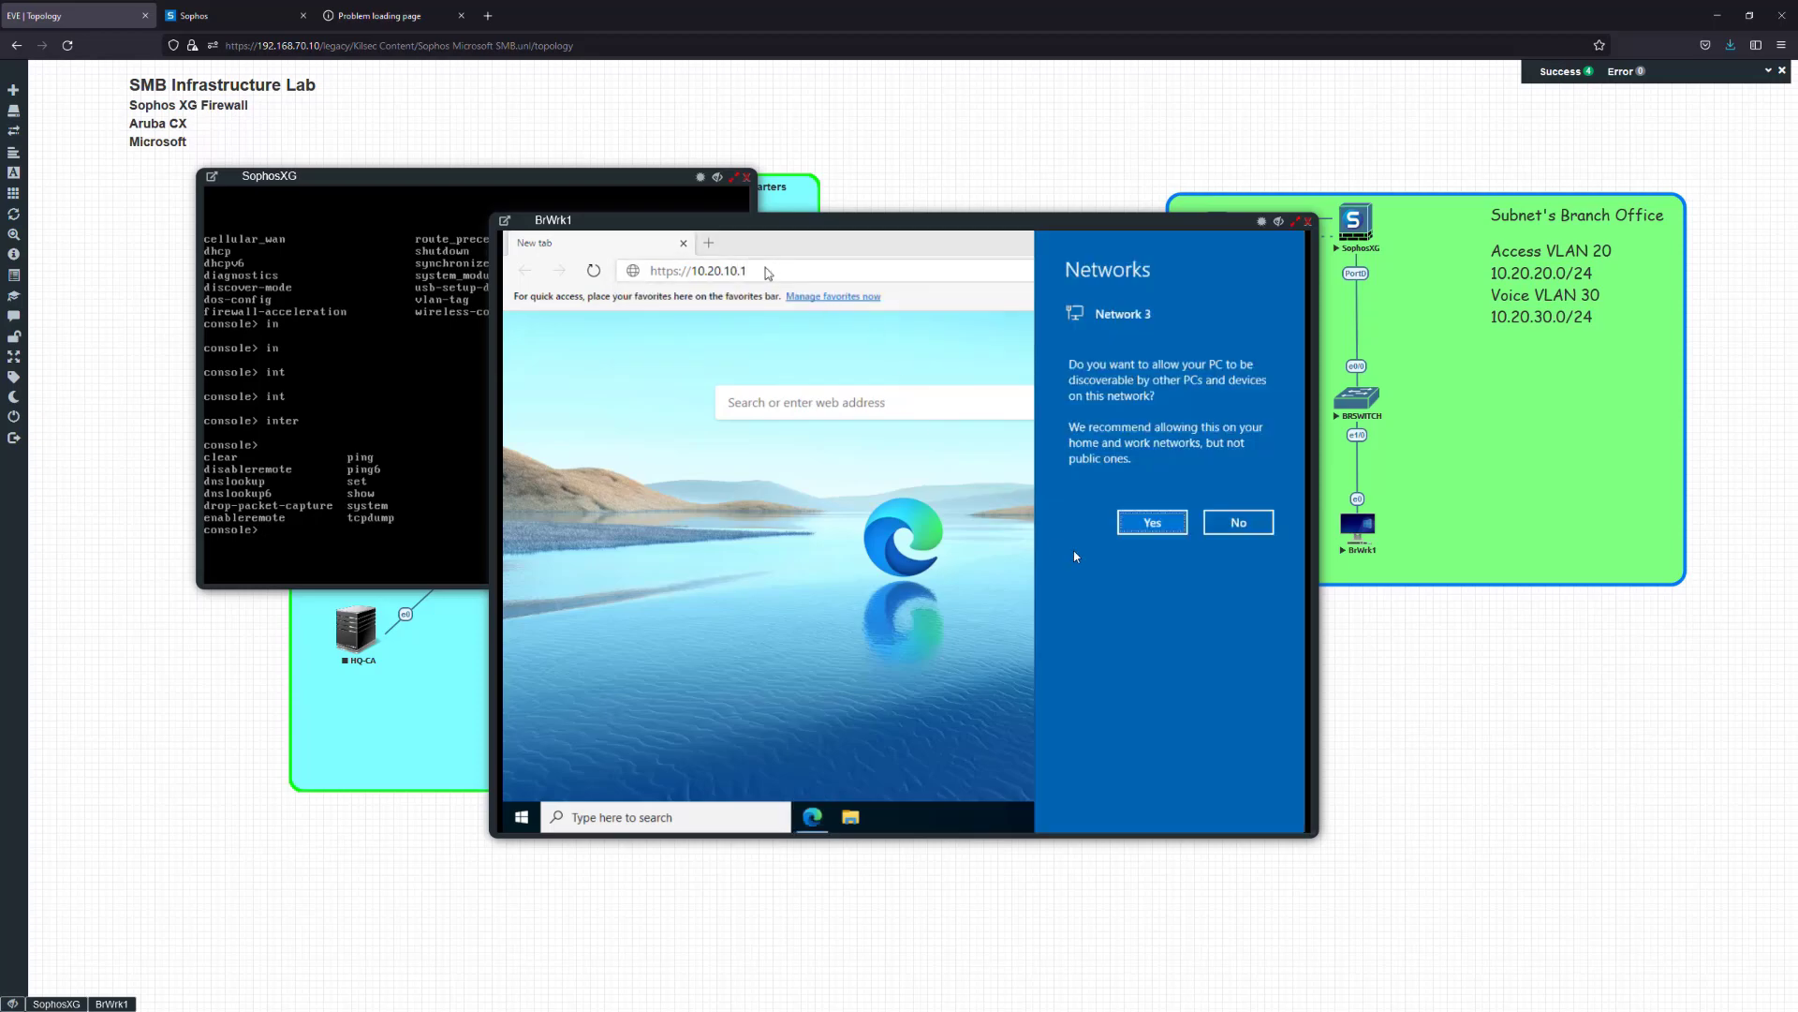
click(1152, 524)
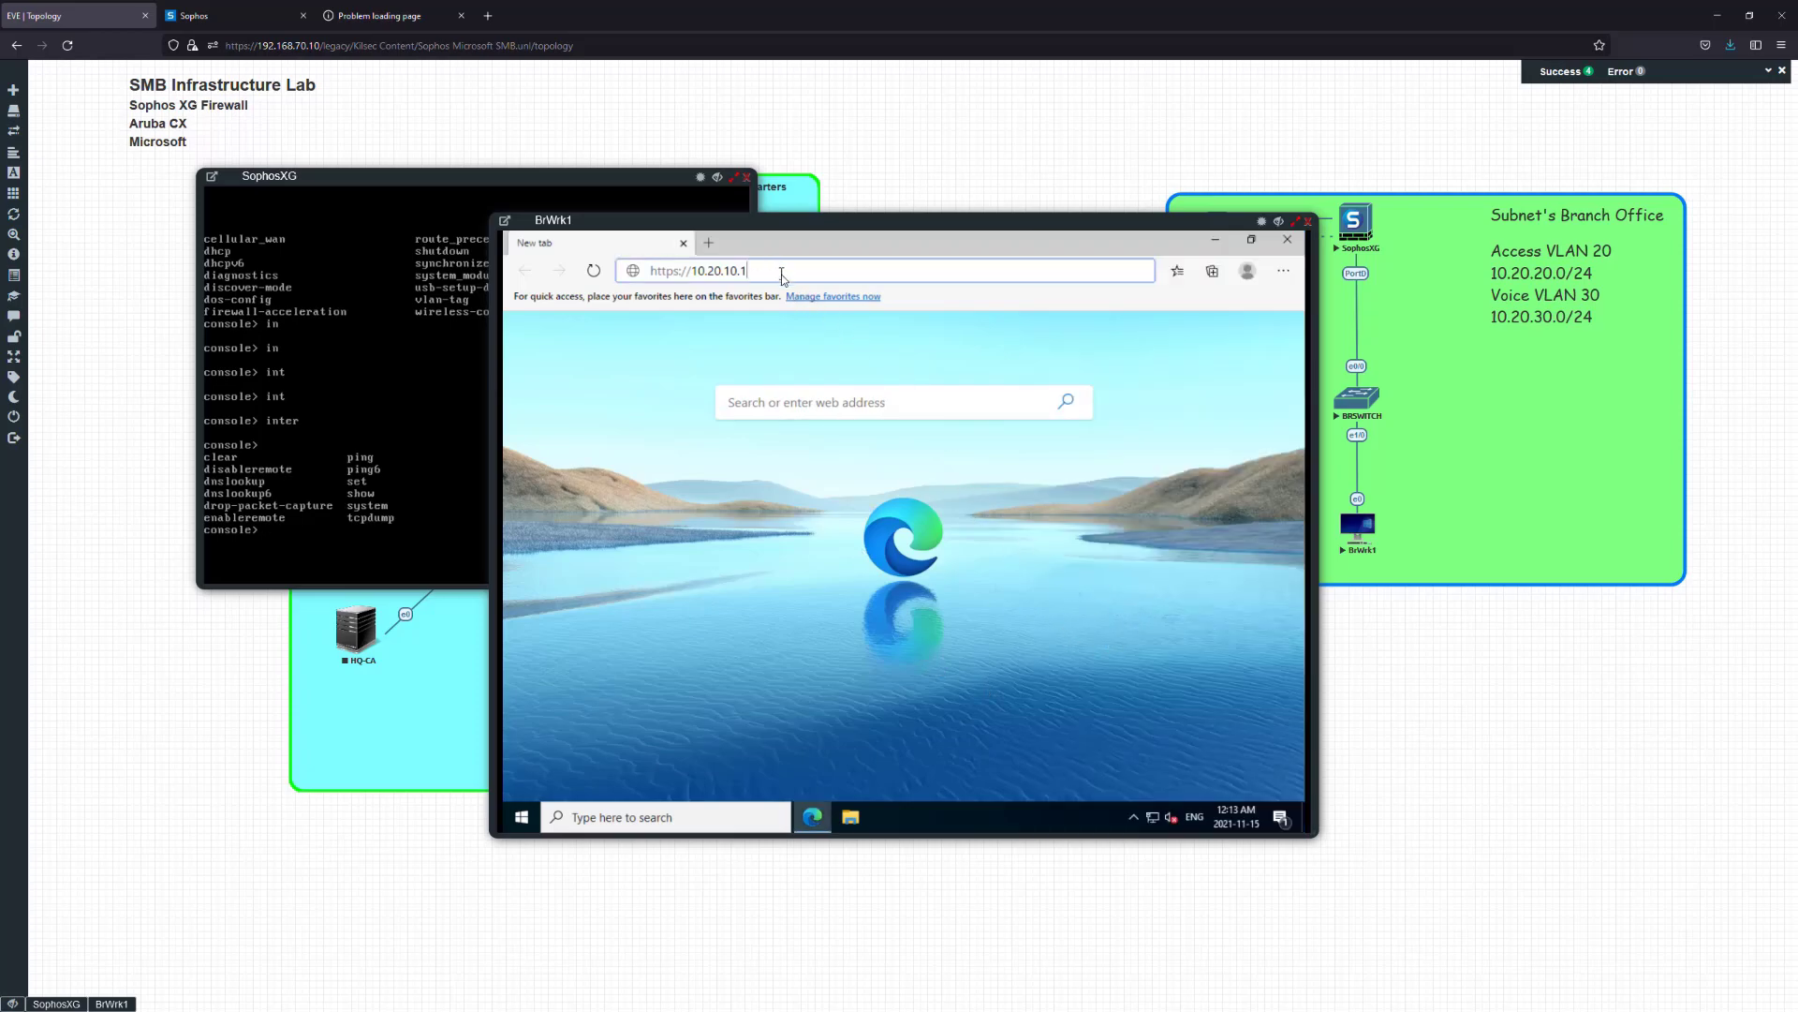
text(:4444)
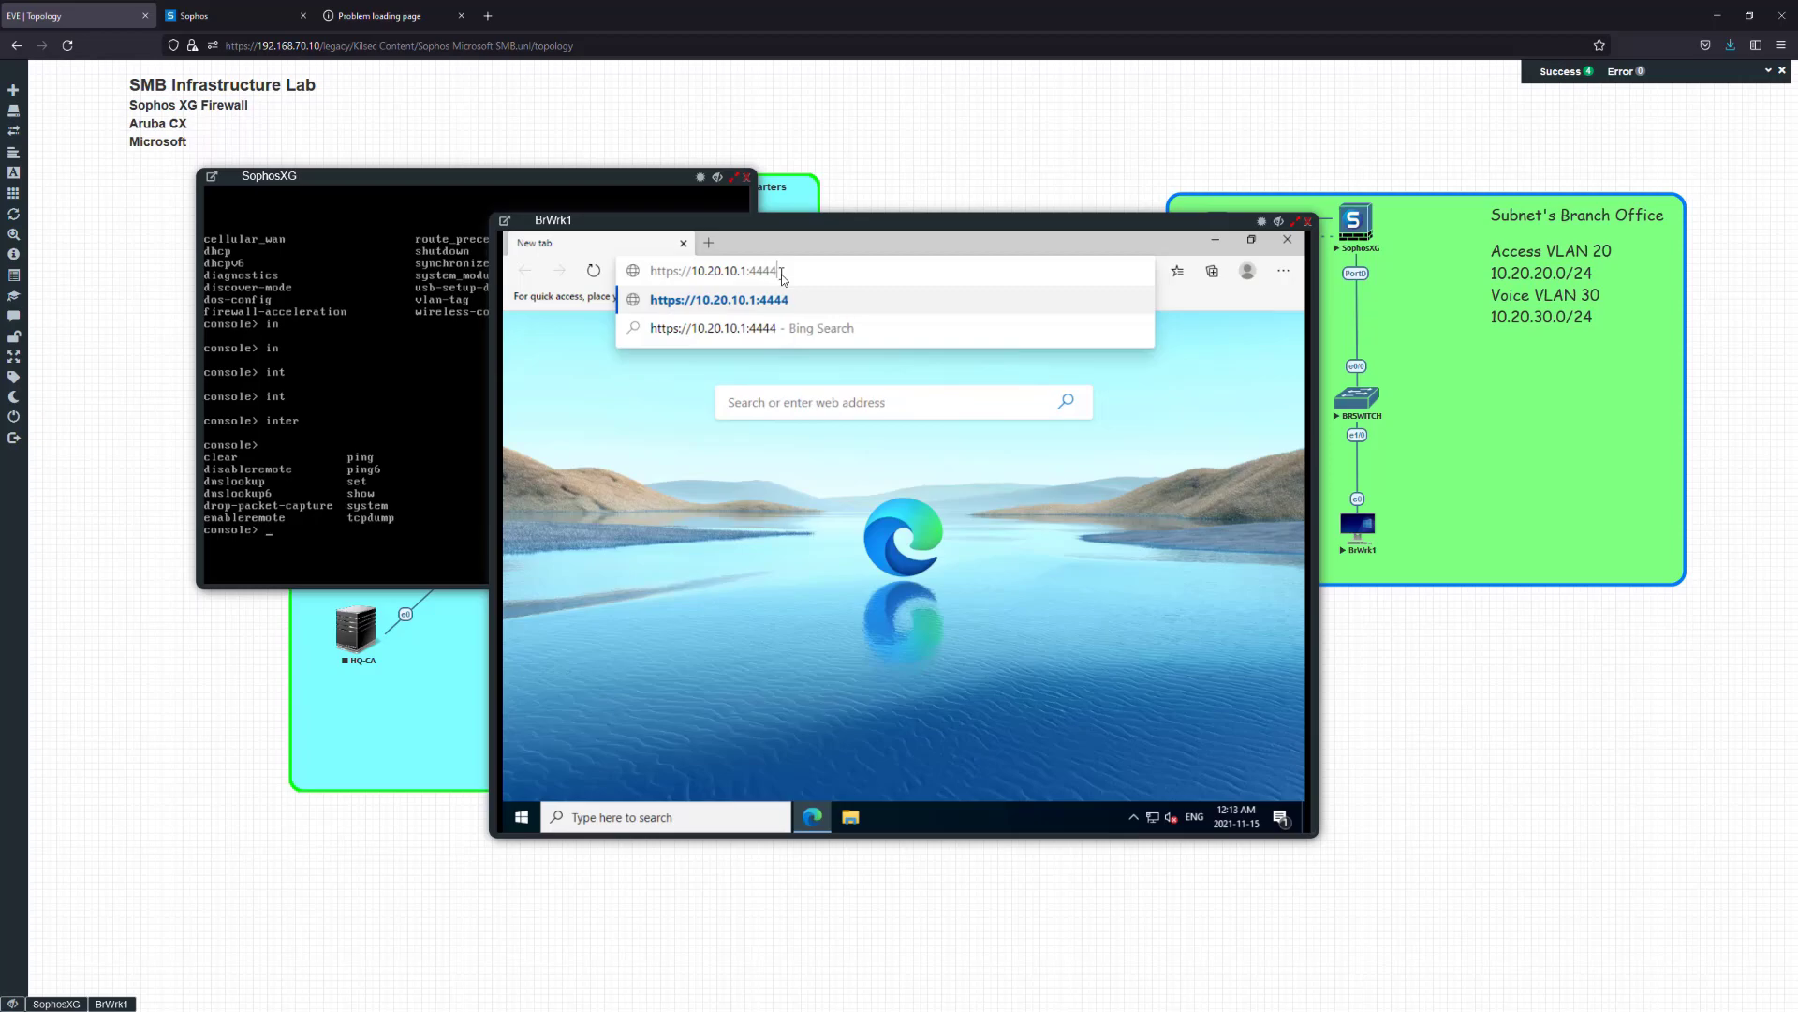
key(Return)
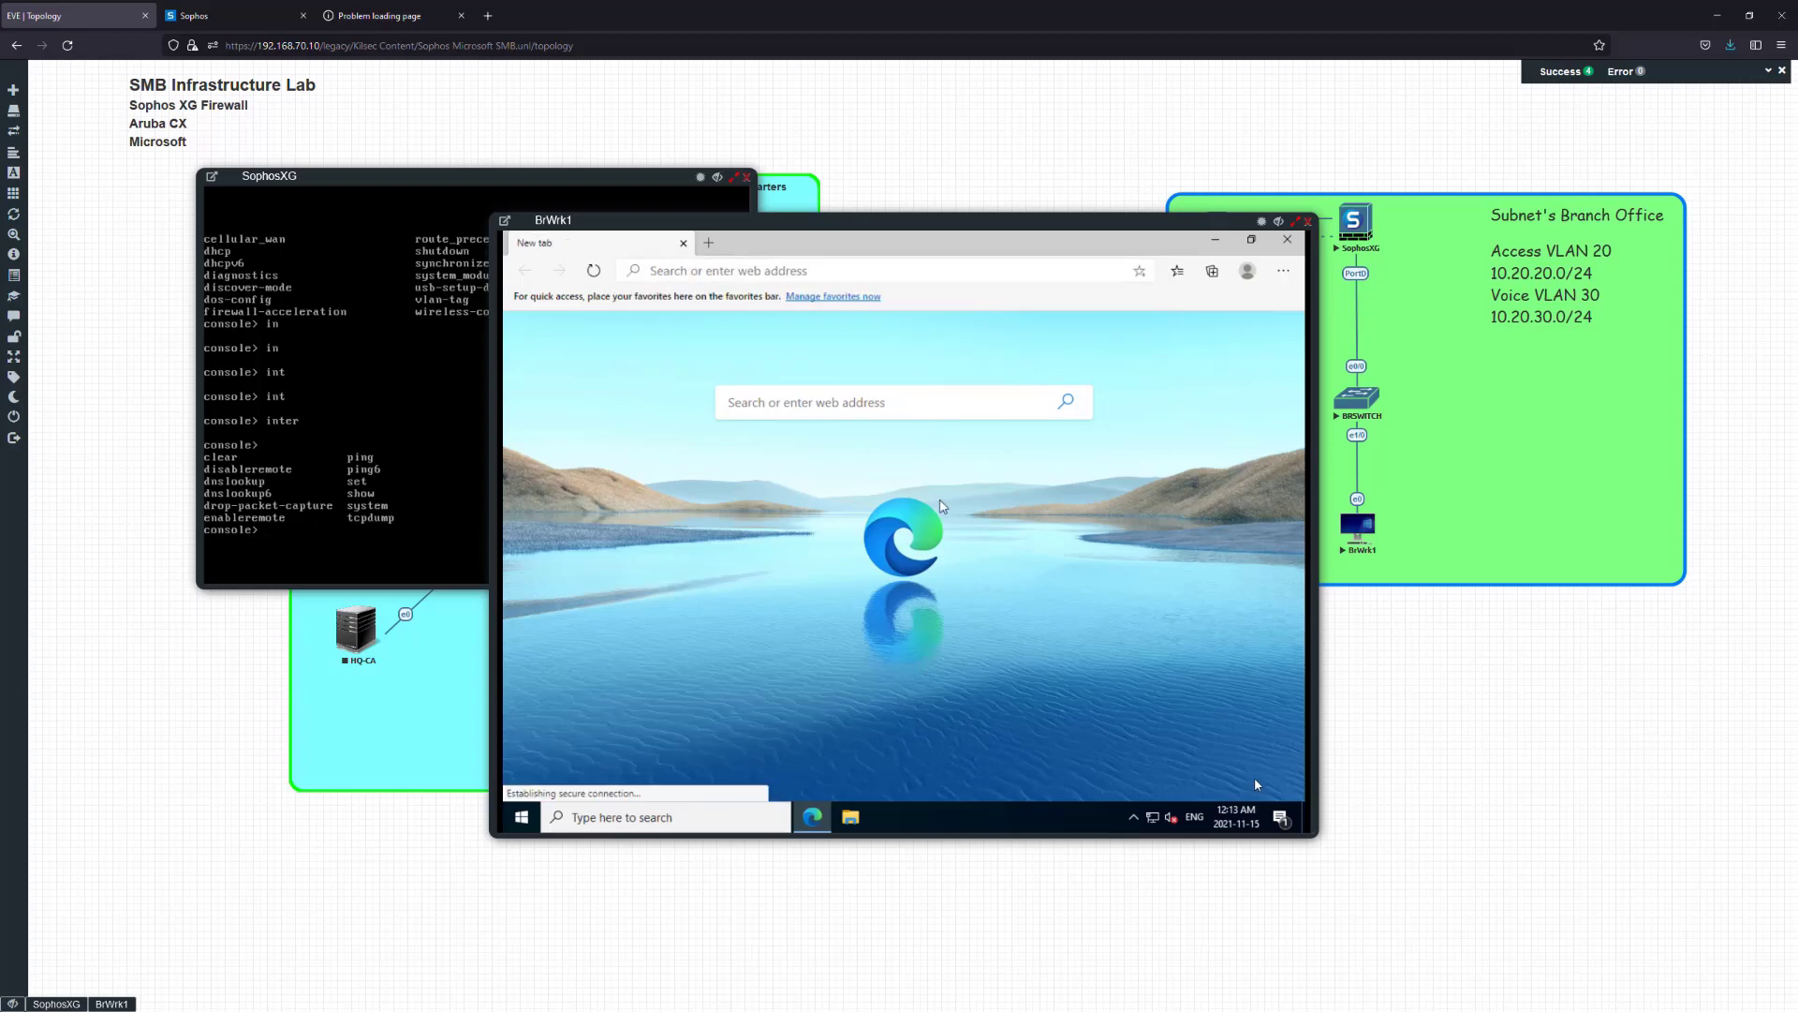
Bypass the 10.20.10.1 certificate warning, log in as admin, and close the SophosXG console
click(714, 604)
click(761, 724)
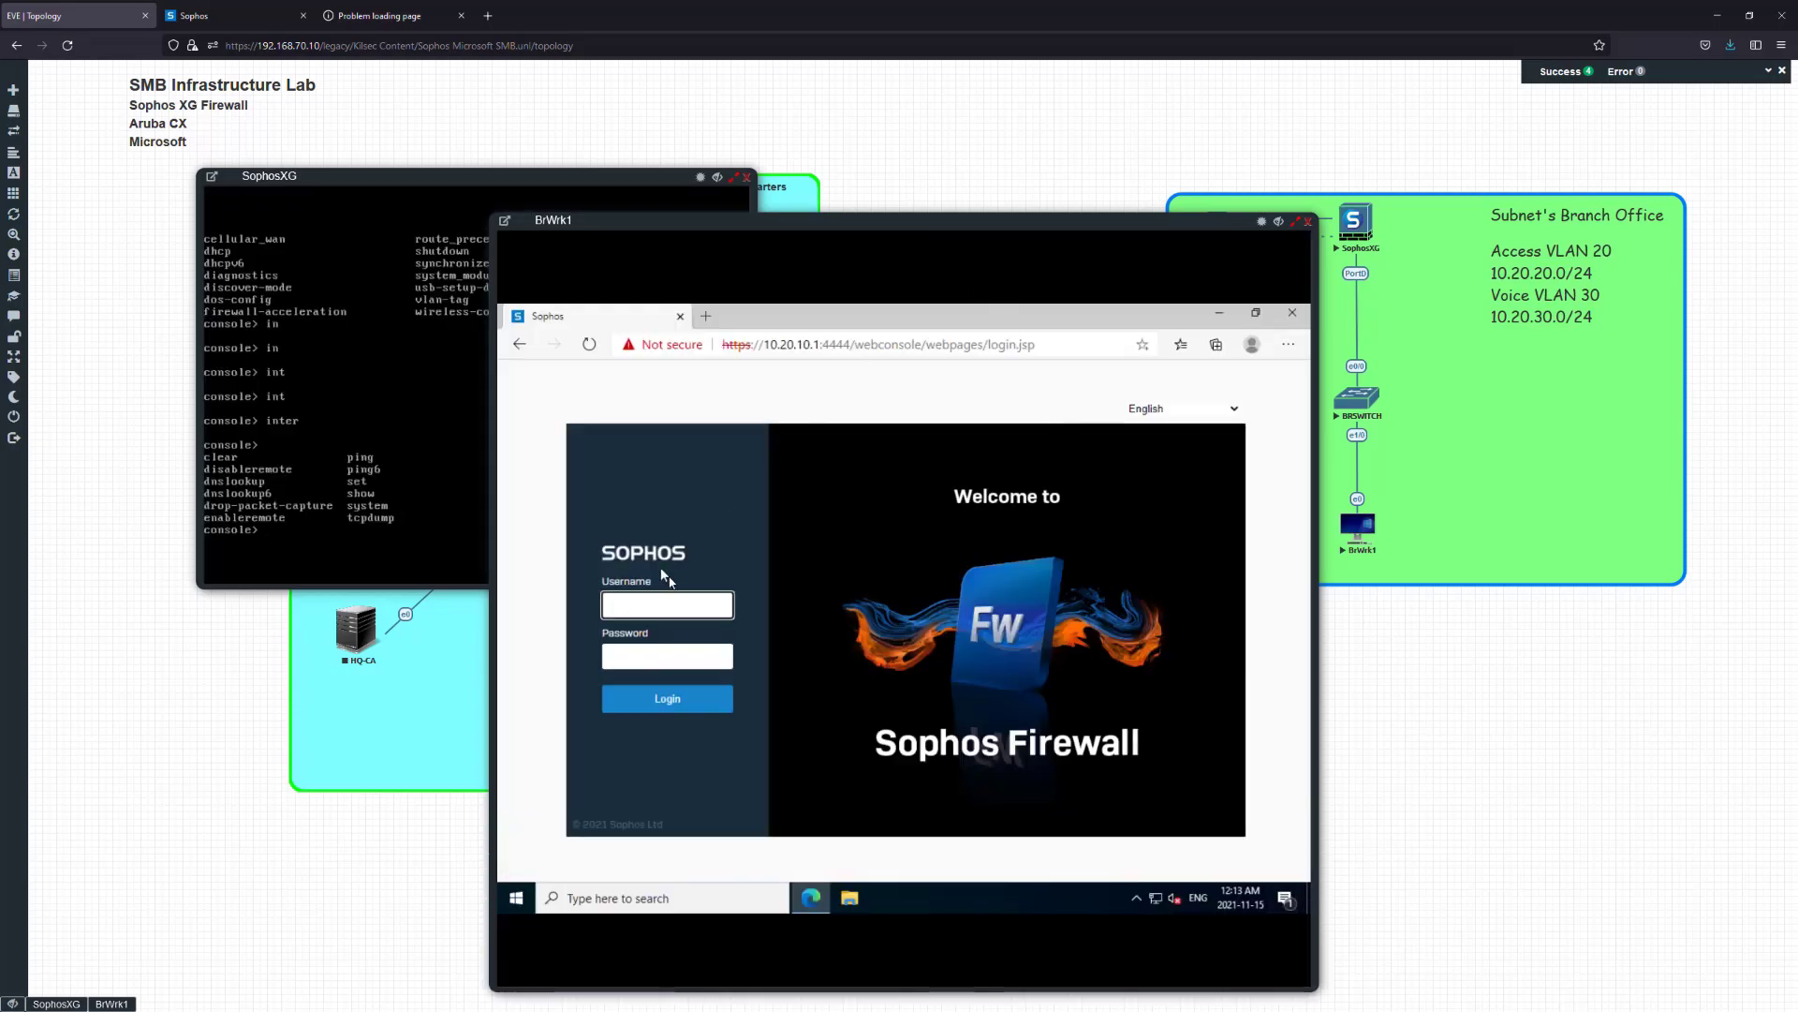
text(admin)
key(Tab)
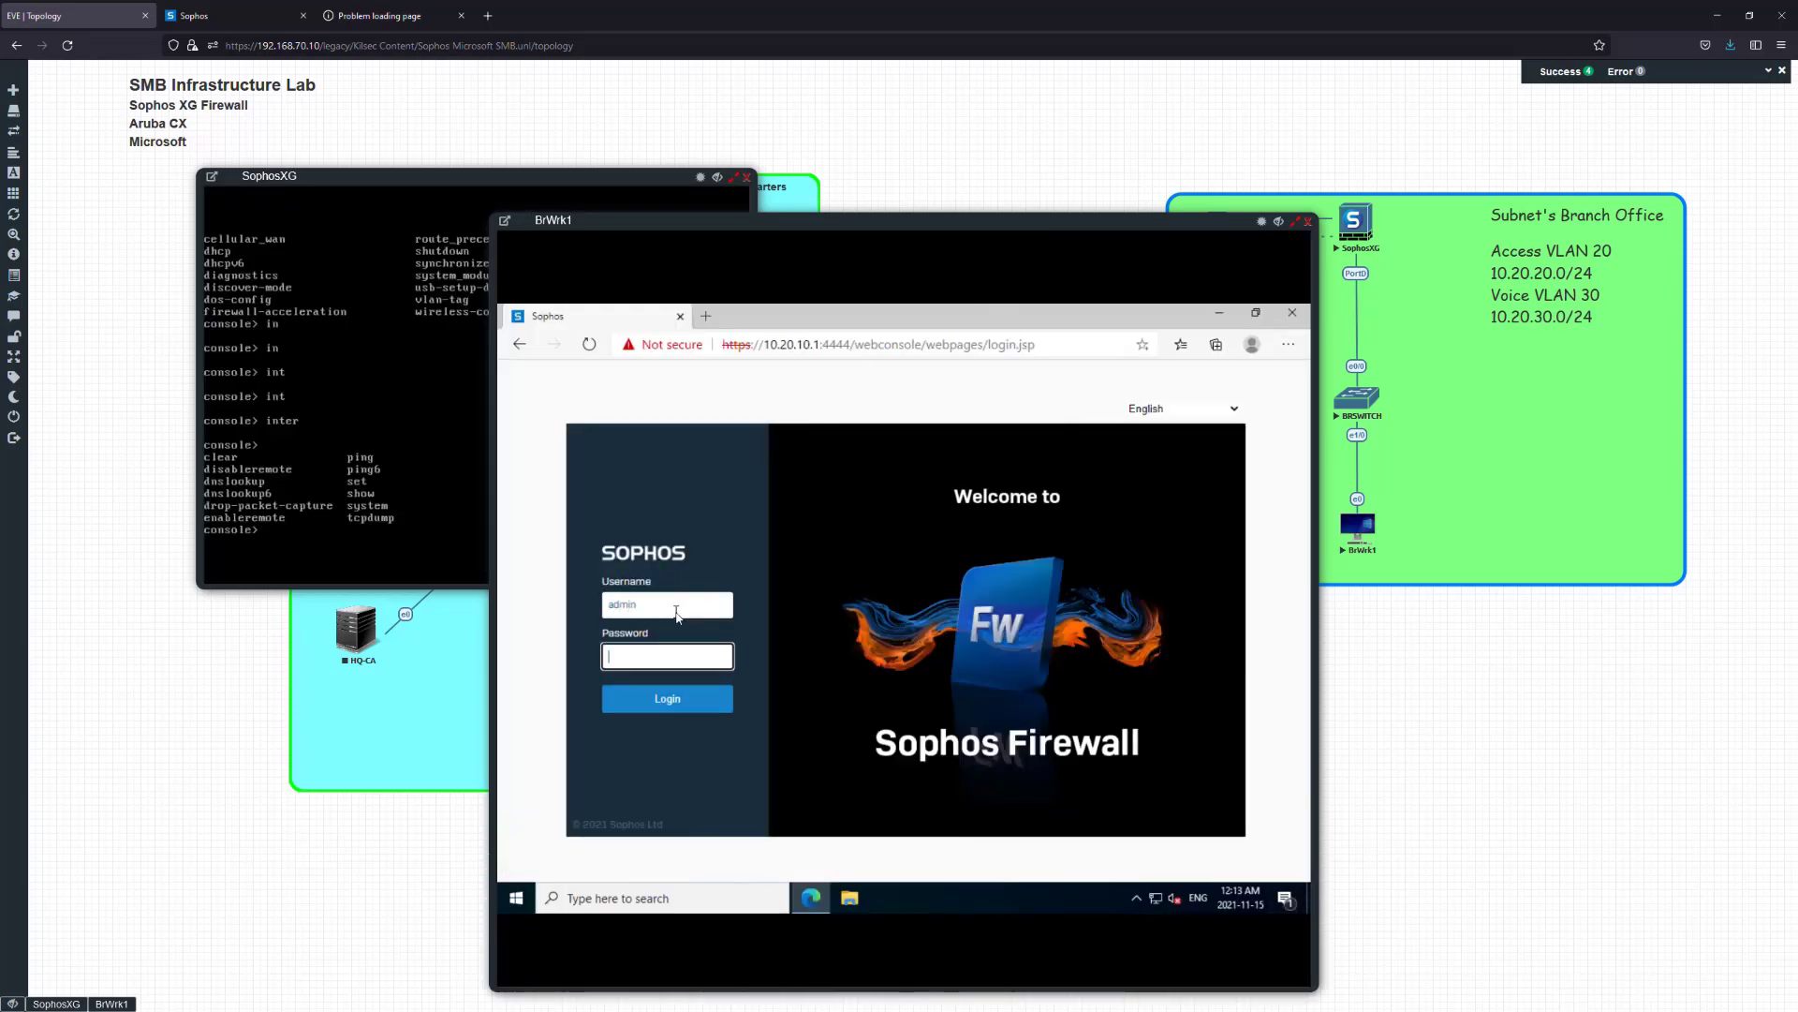
text(••••••••••)
key(Return)
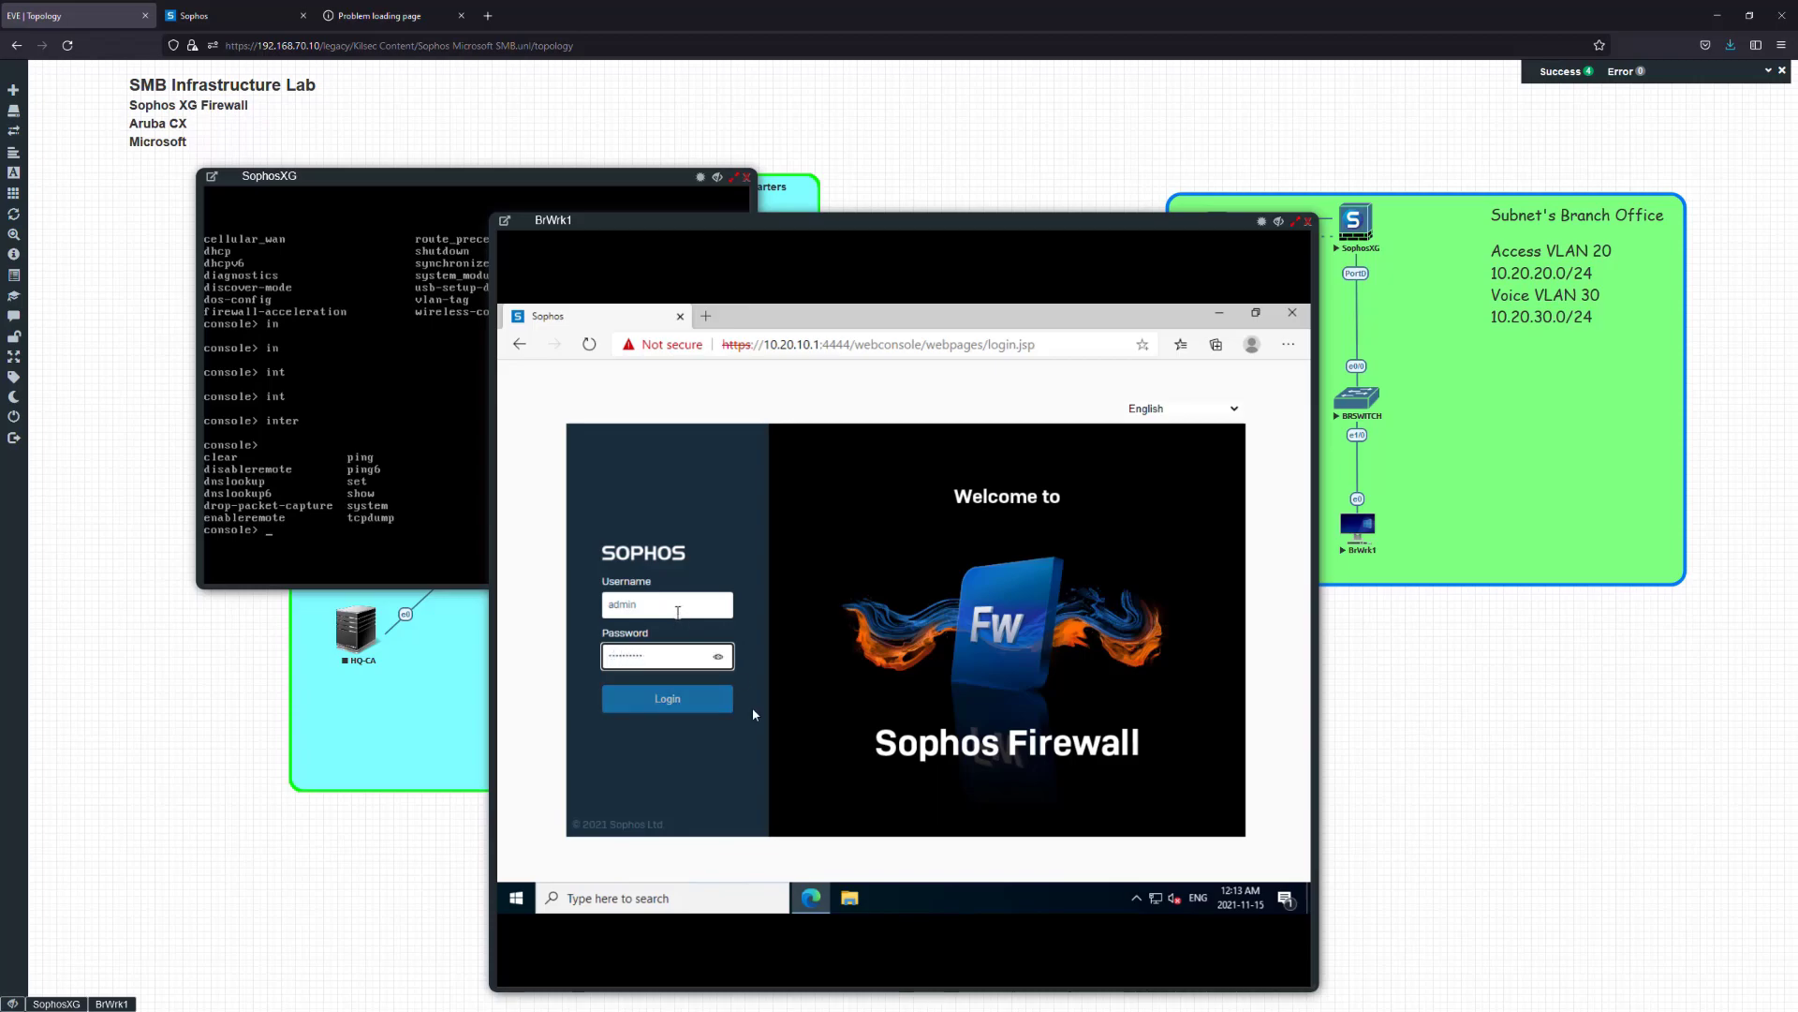
click(747, 177)
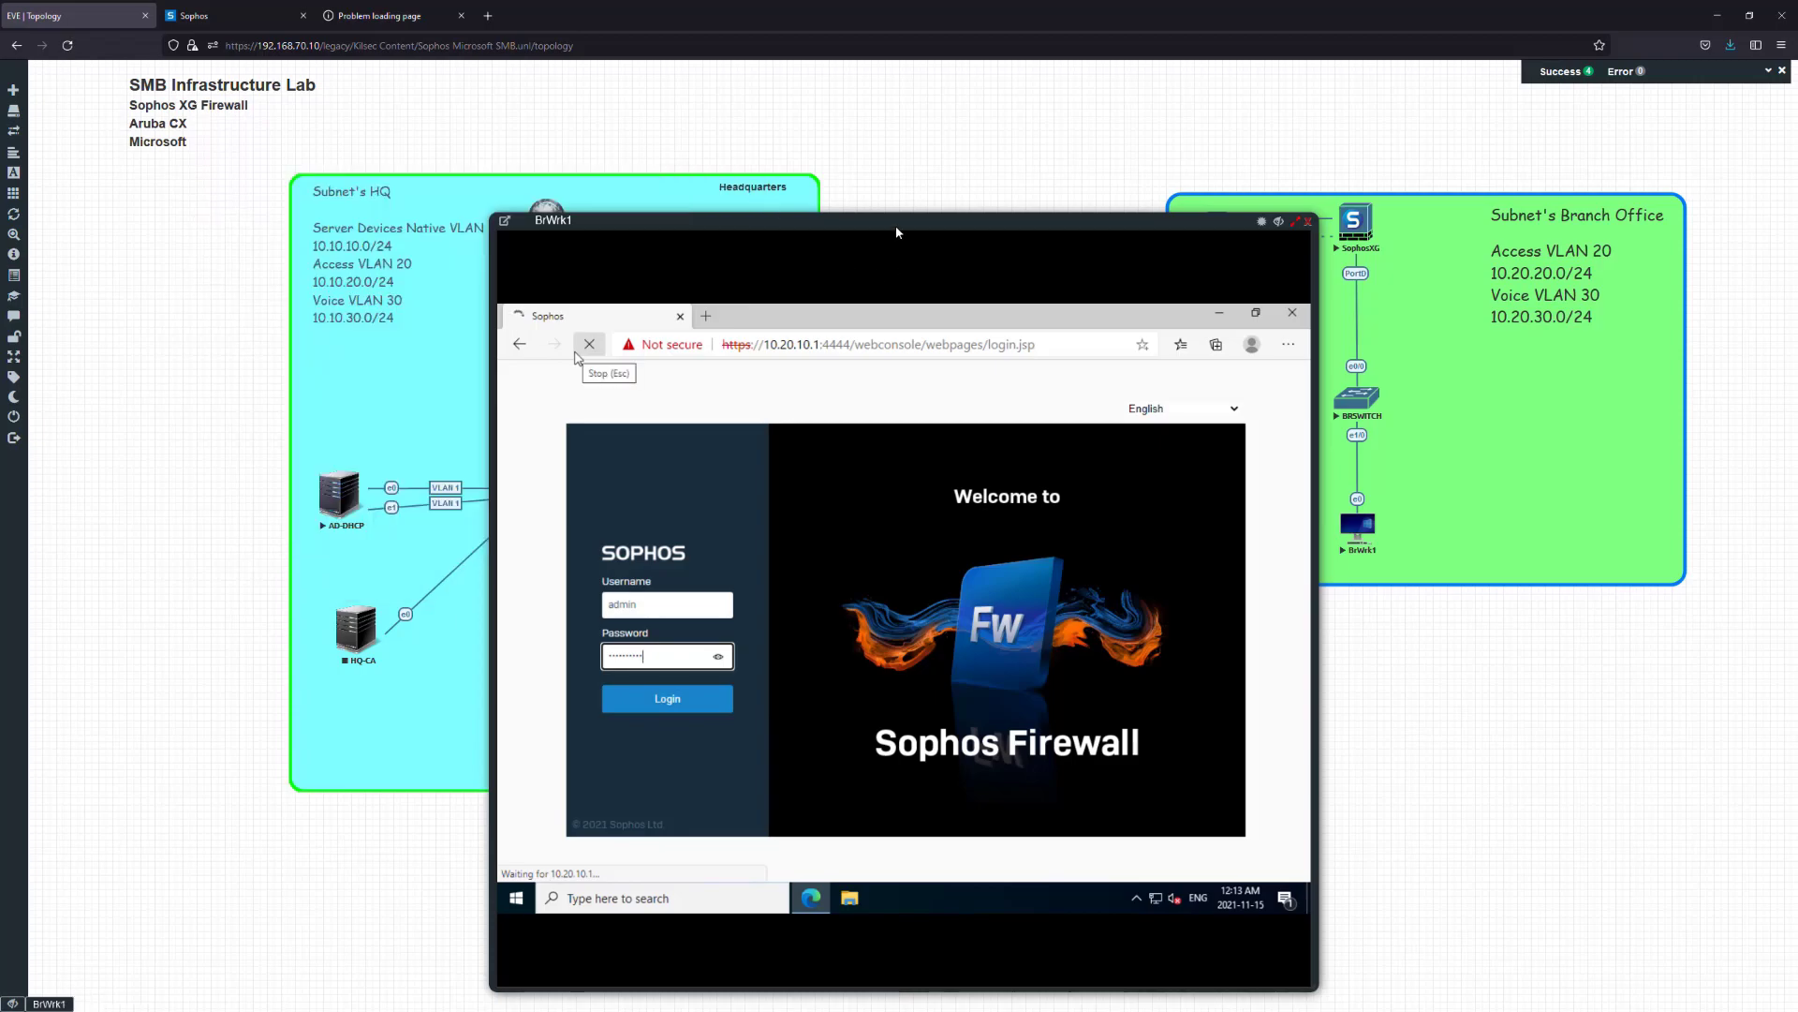
drag(895, 225, 767, 105)
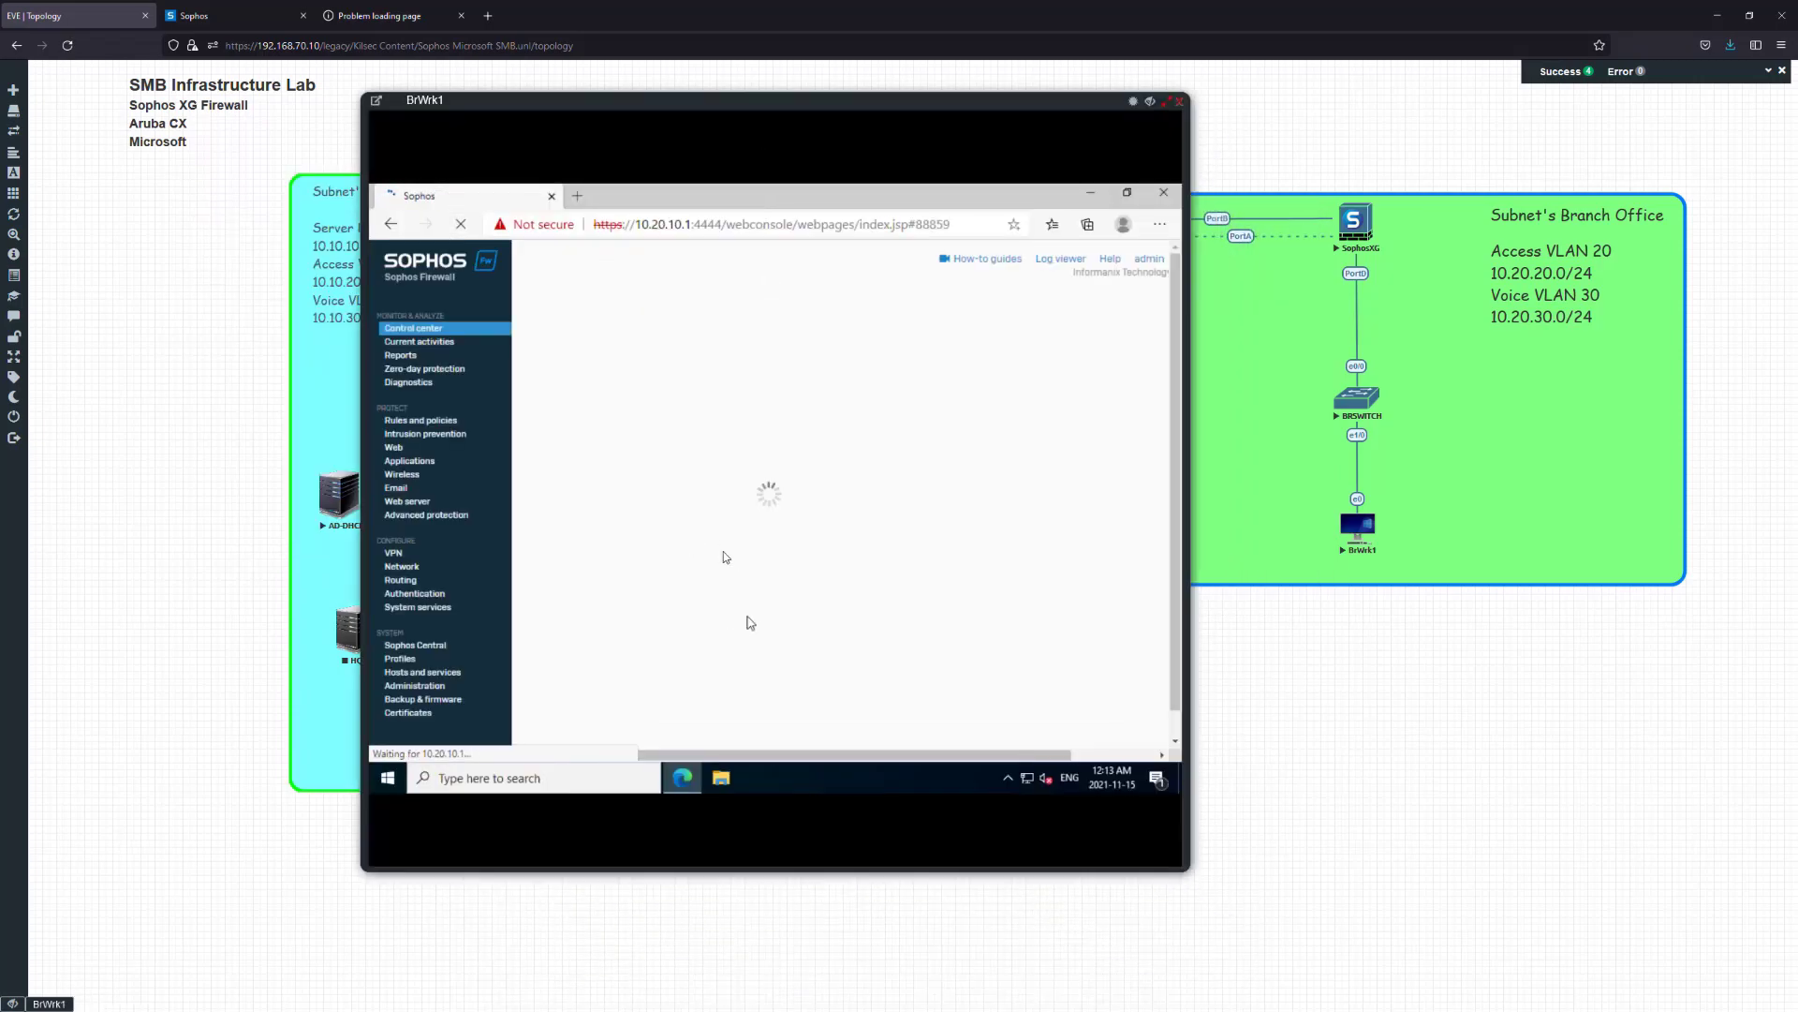
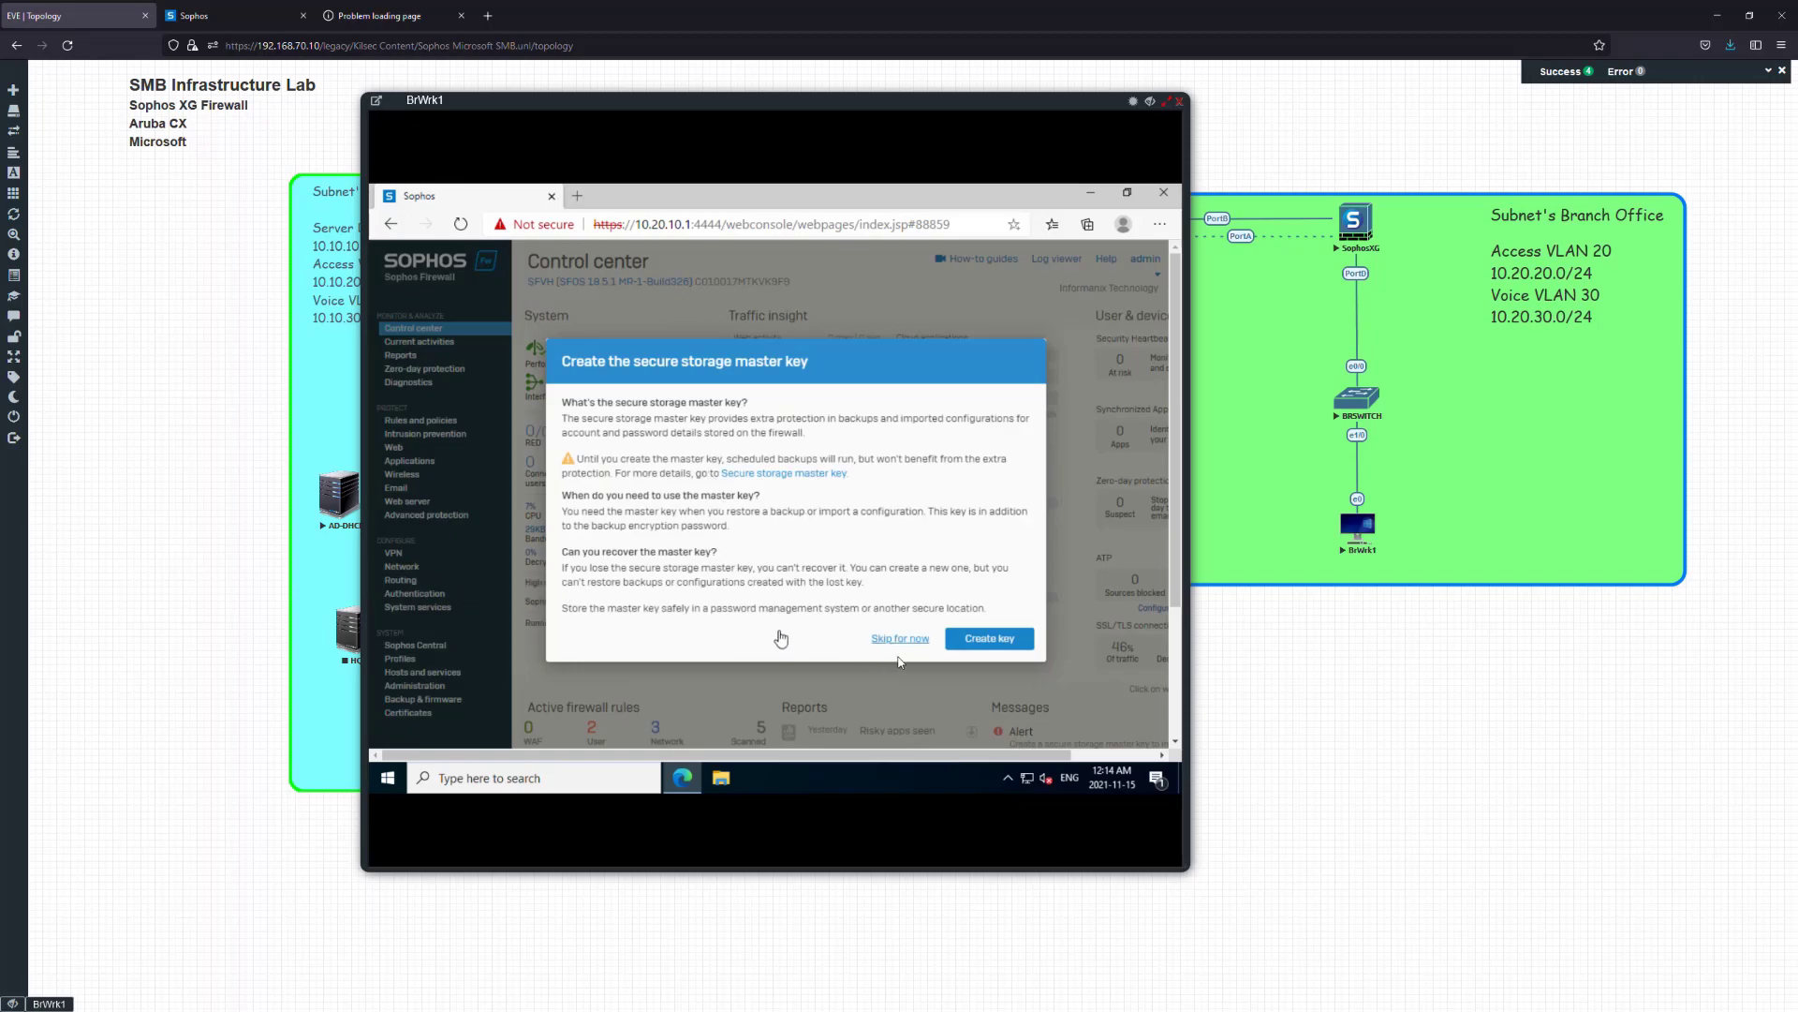
Skip the master key setup and decline the Sophos Central offer on the Control center
click(900, 638)
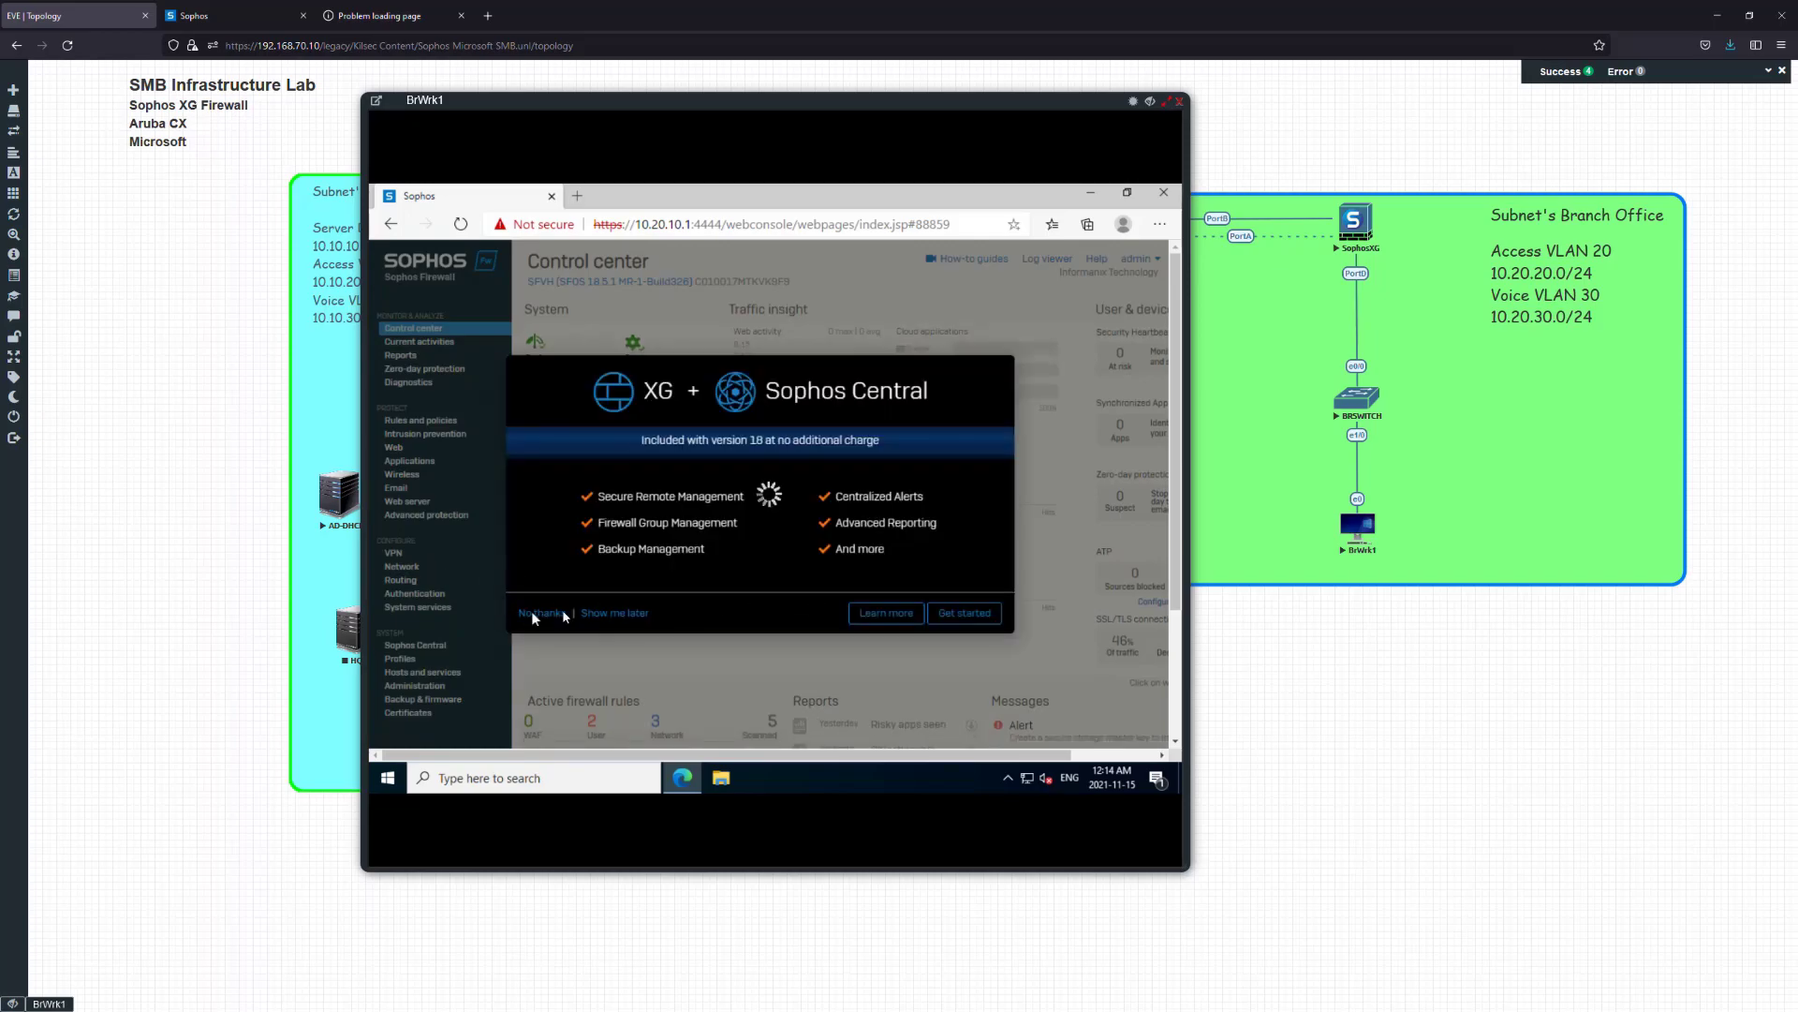
click(544, 614)
Set PortA to the LAN zone with static IPv4 172.20.0.201 /24 and save the change
click(422, 569)
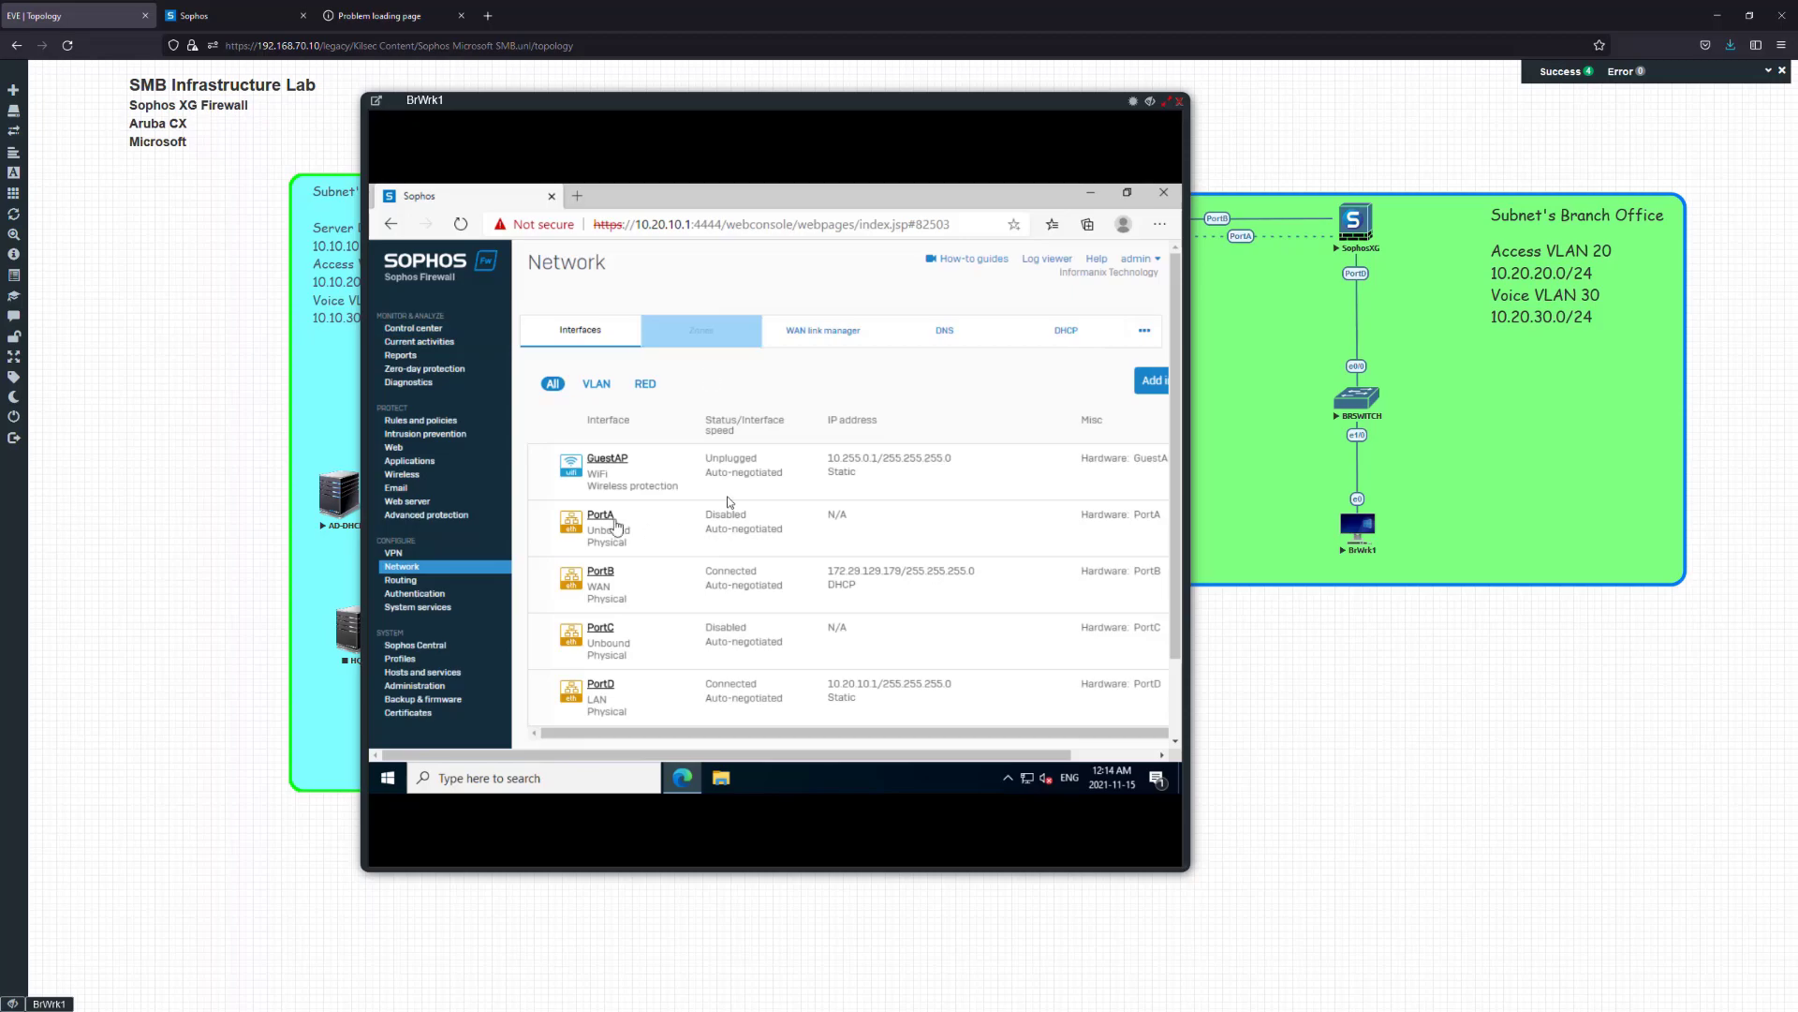
click(601, 514)
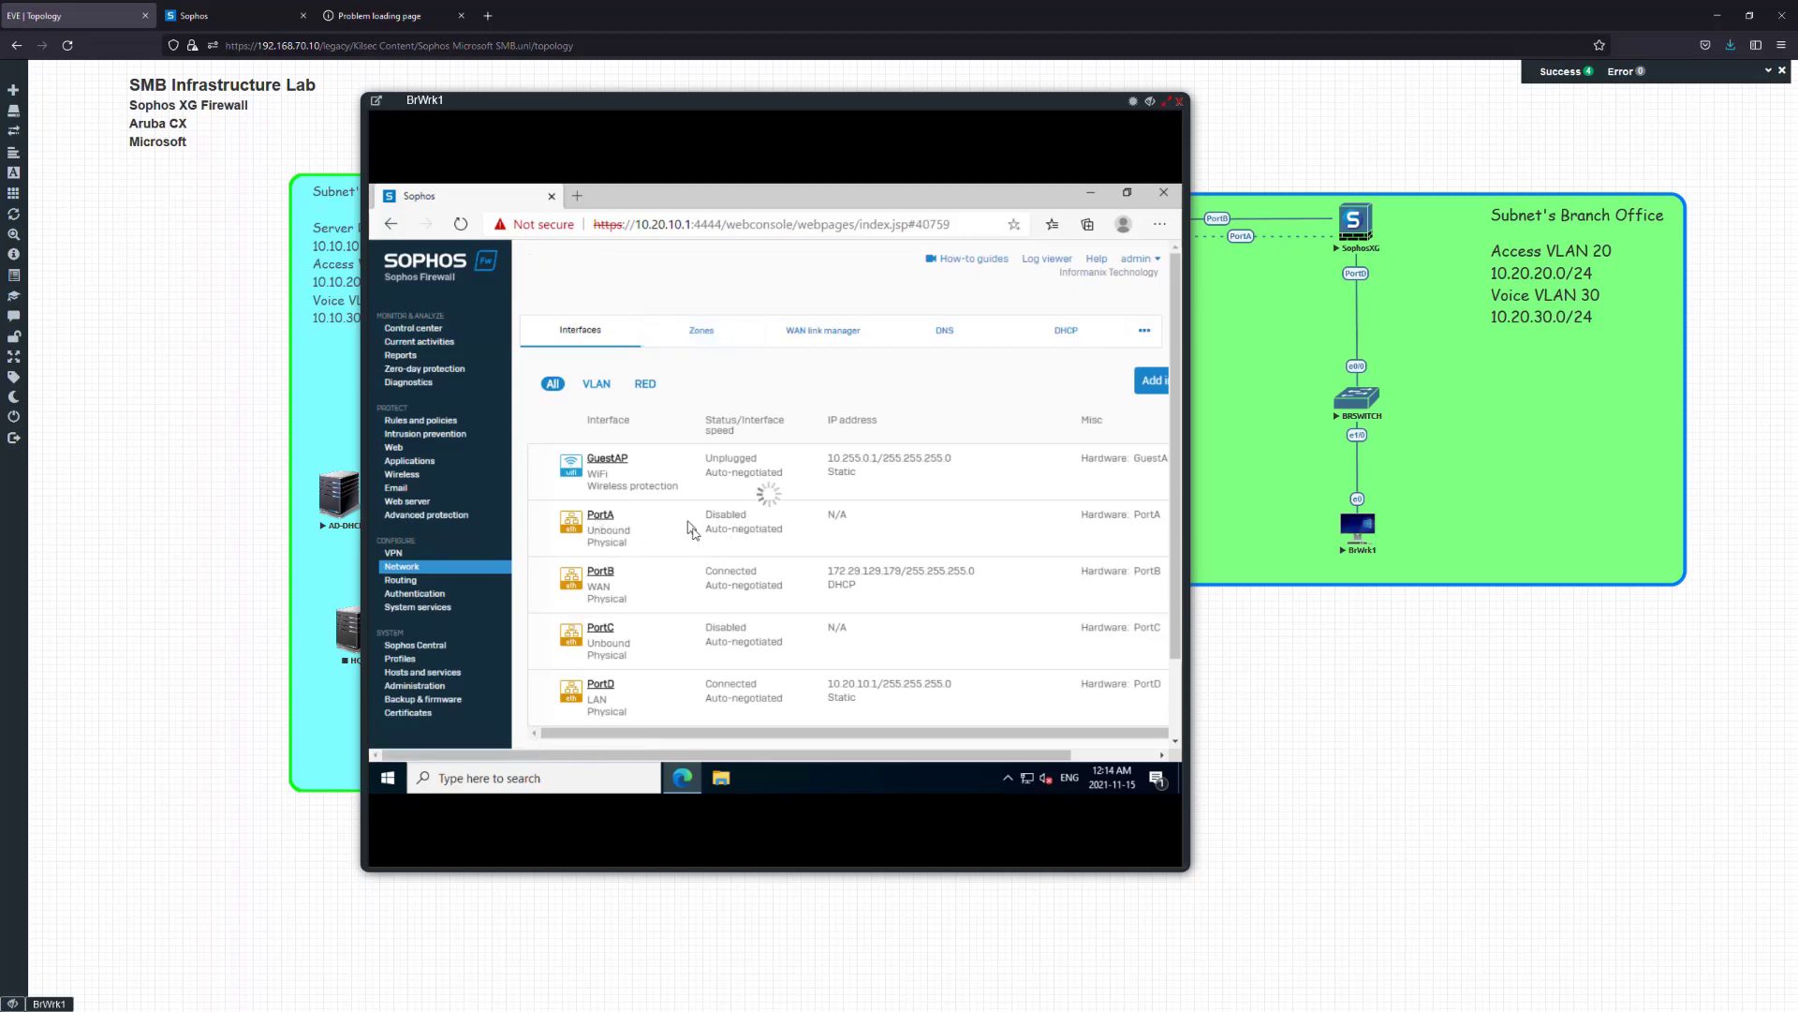
click(848, 481)
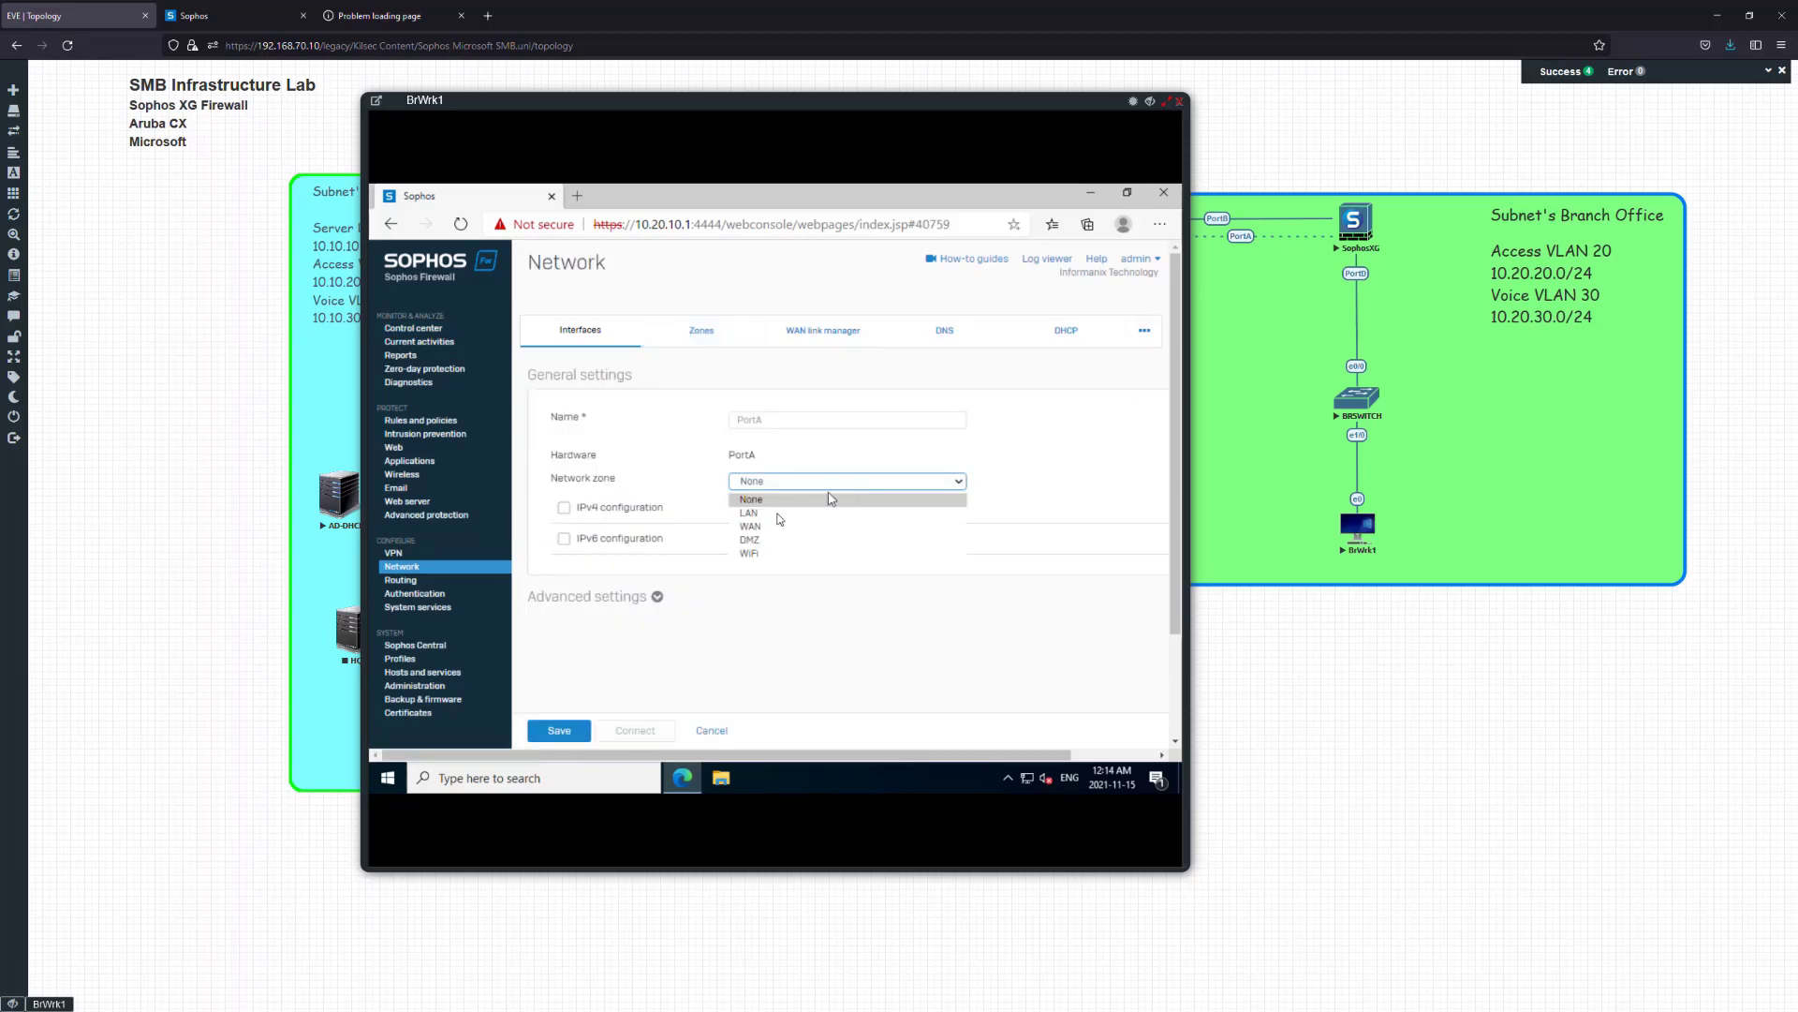
click(774, 513)
click(791, 576)
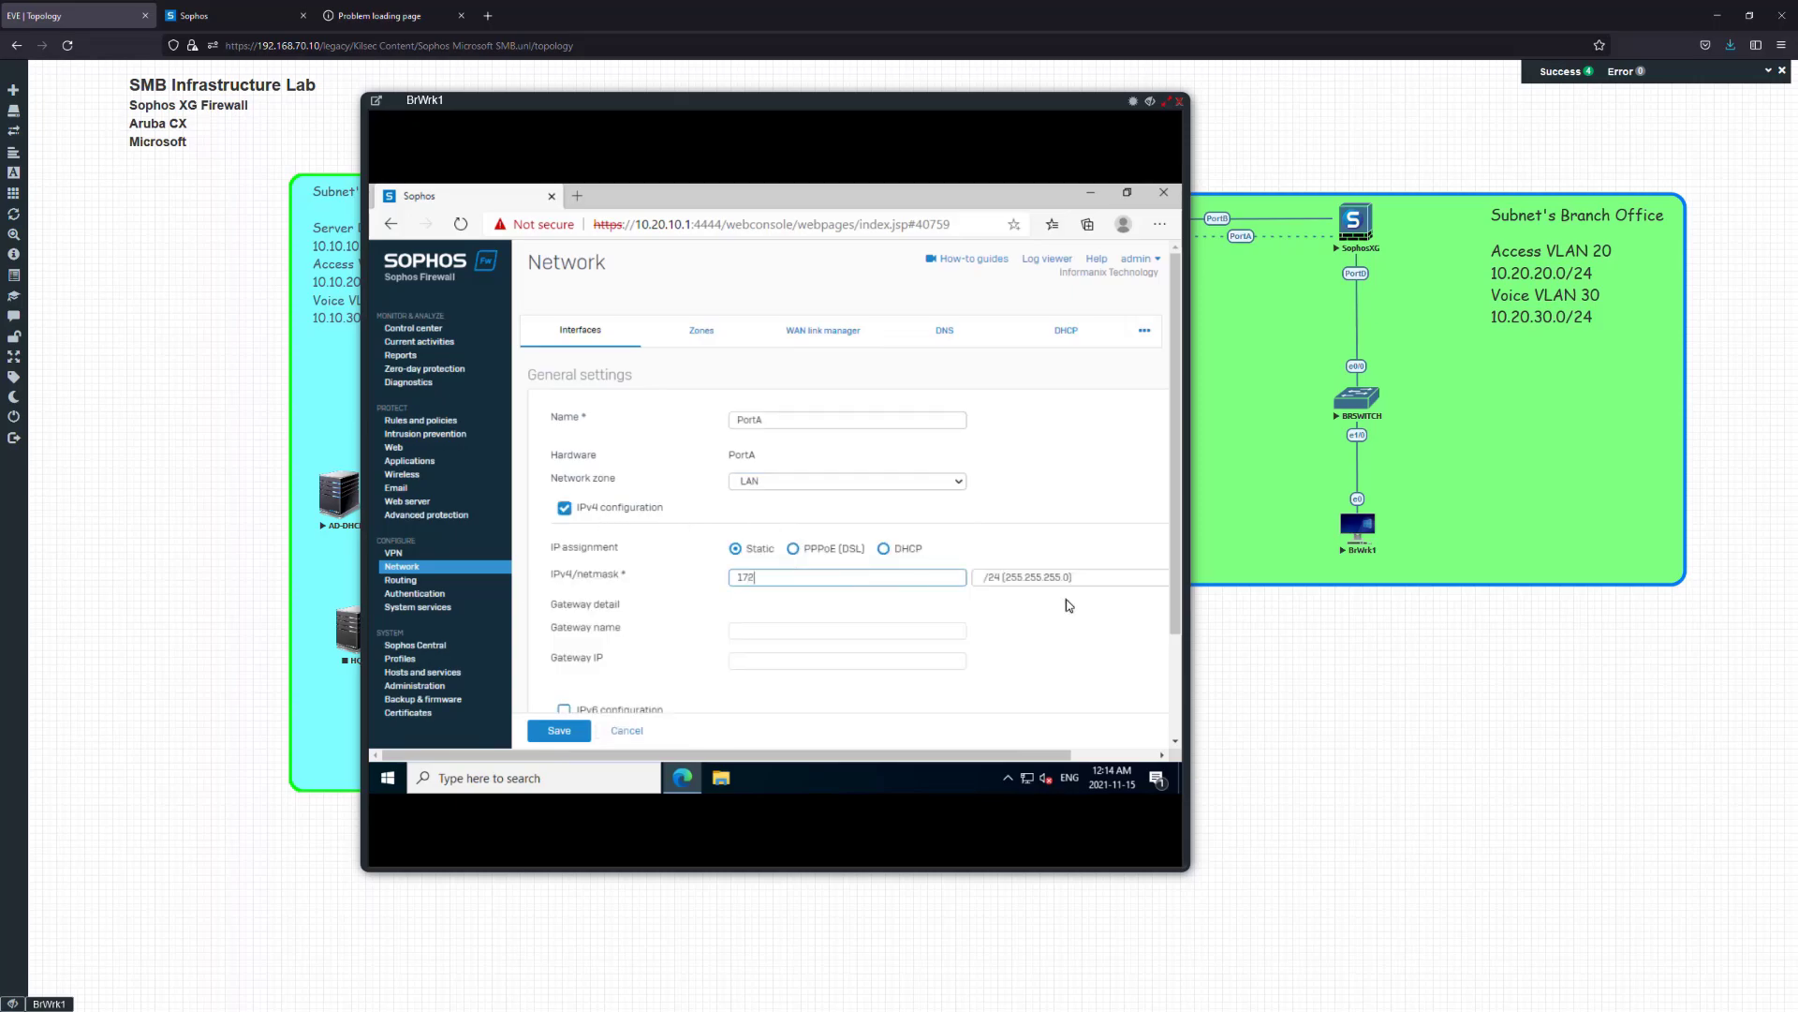
text(172.20.0.201)
scroll(1042, 588, down, 1)
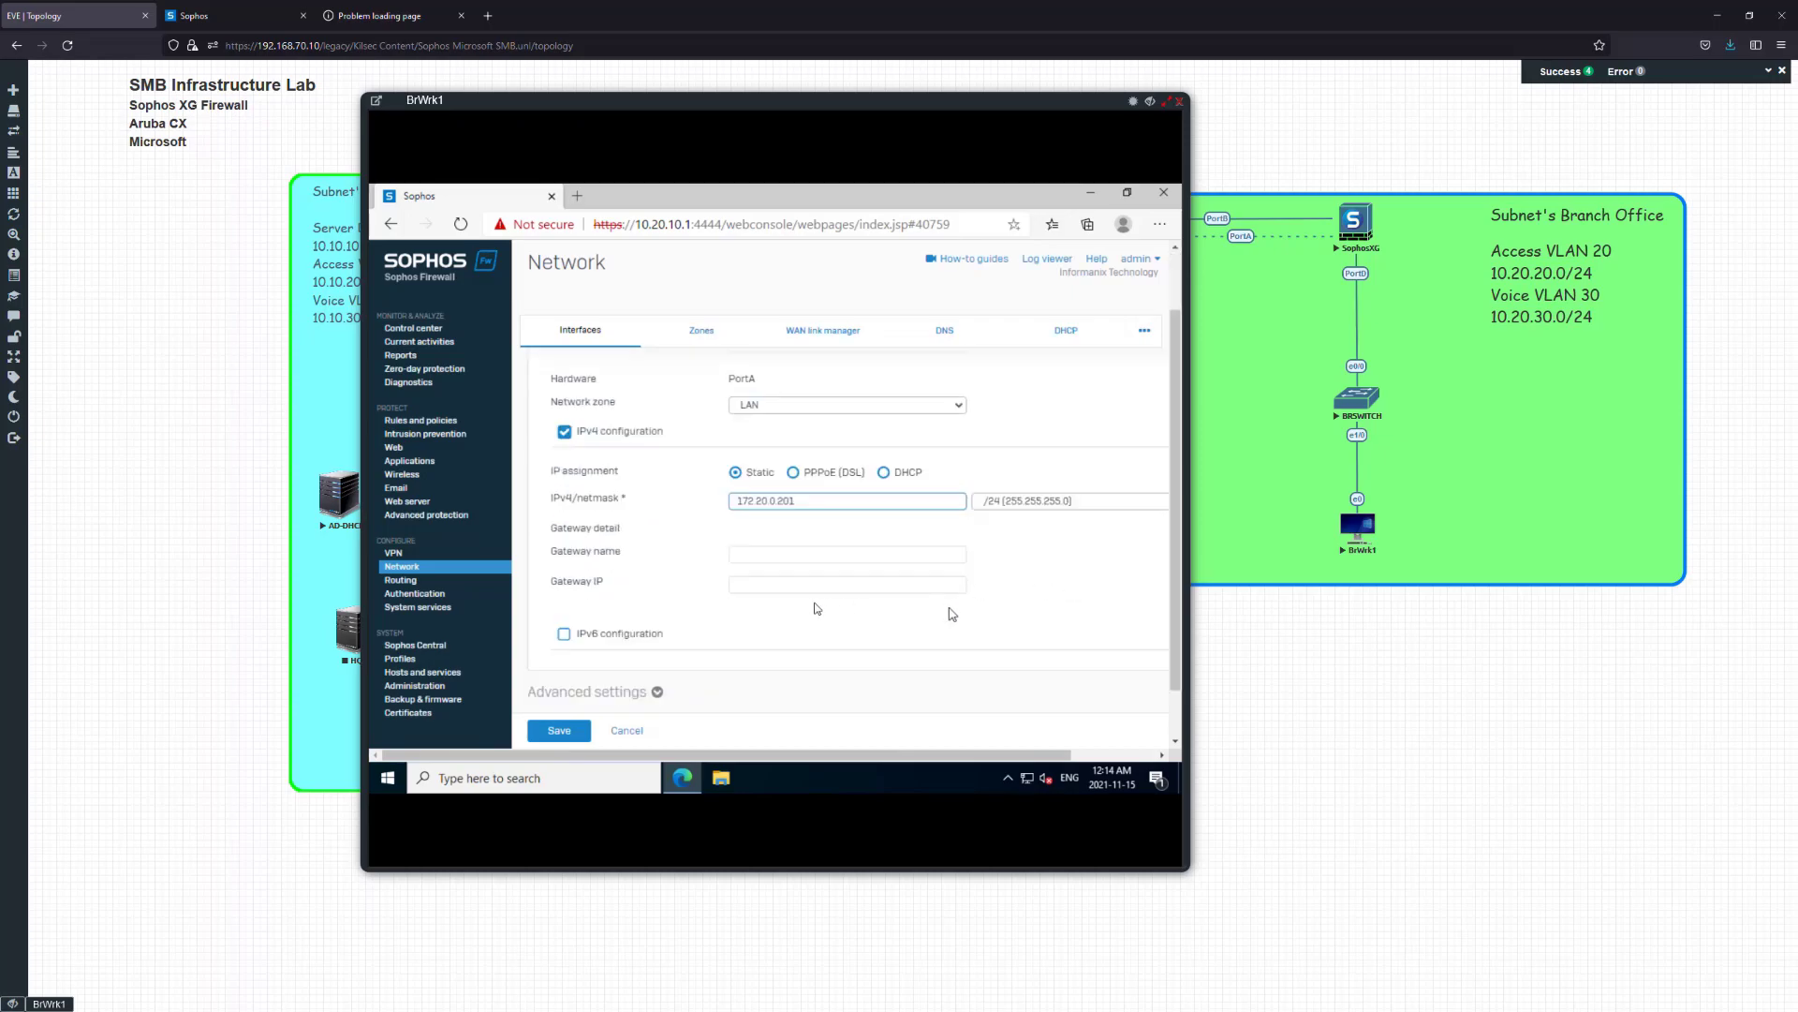
click(559, 727)
click(783, 526)
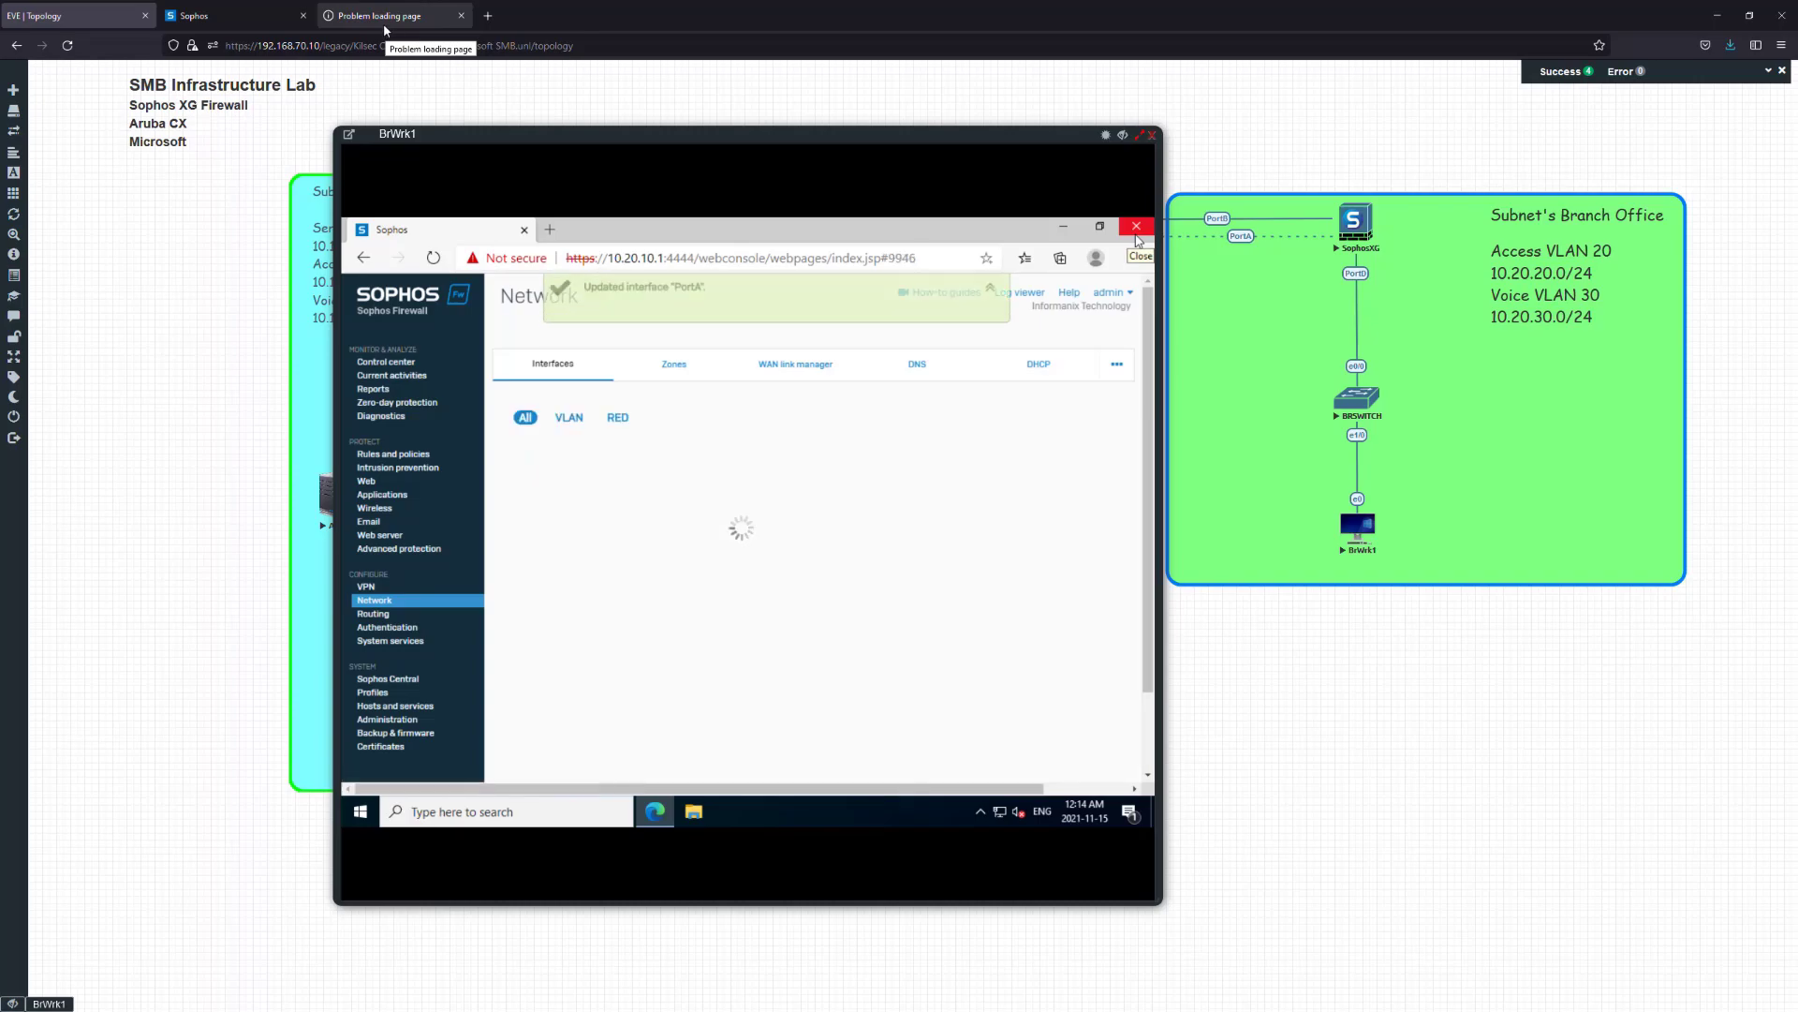
Reload the firewall at 172.20.0.201, sign in as admin, and close Edge on BrWrk1
click(385, 28)
click(473, 46)
key(Return)
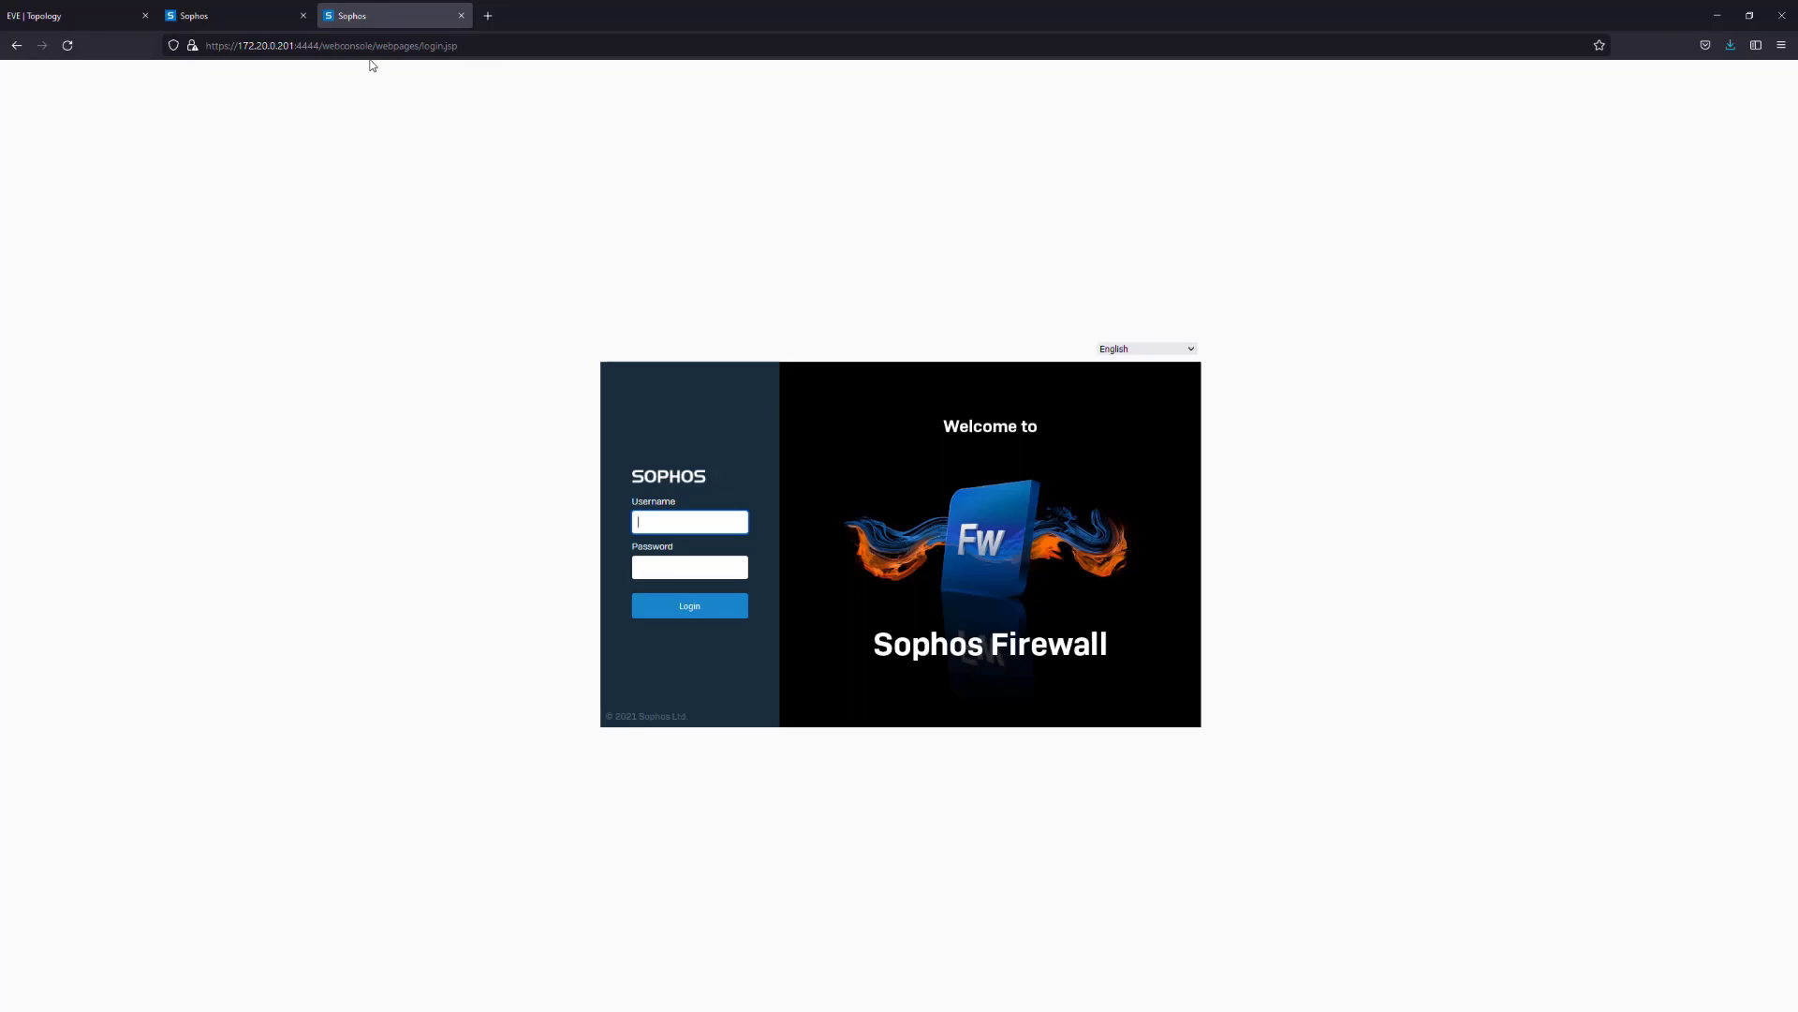
text(admin)
key(Tab)
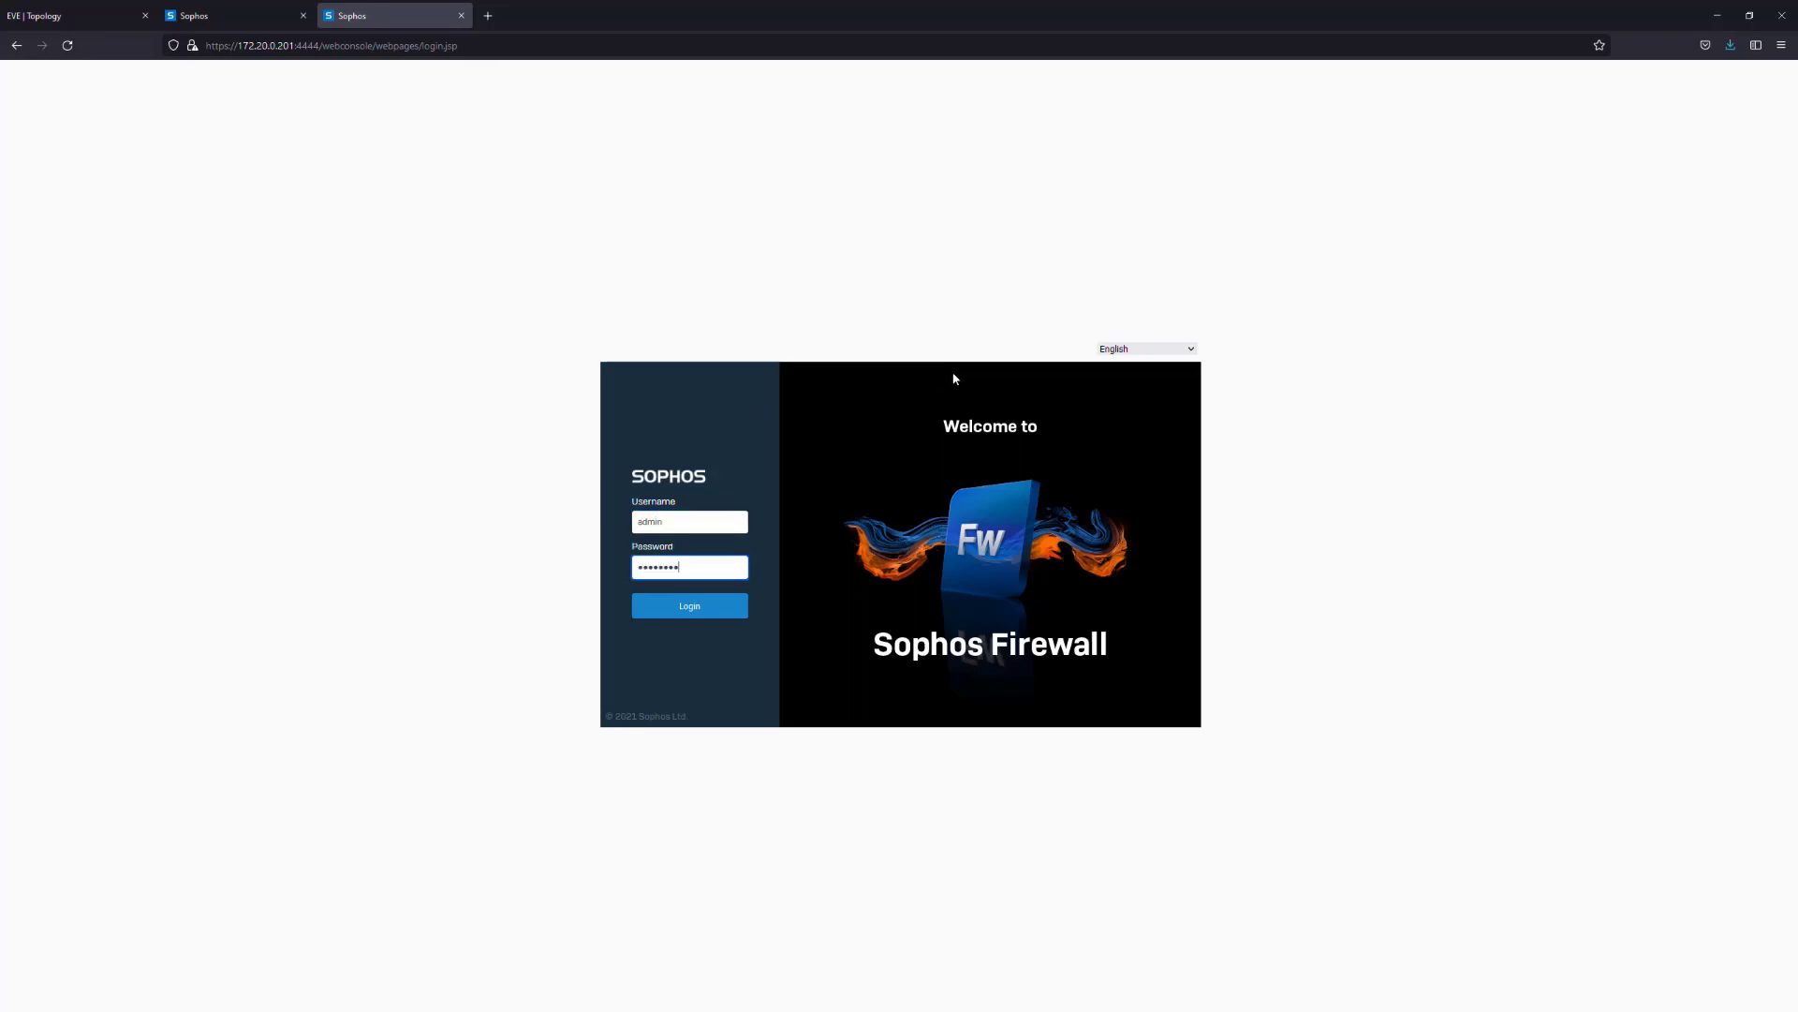
key(Return)
click(112, 14)
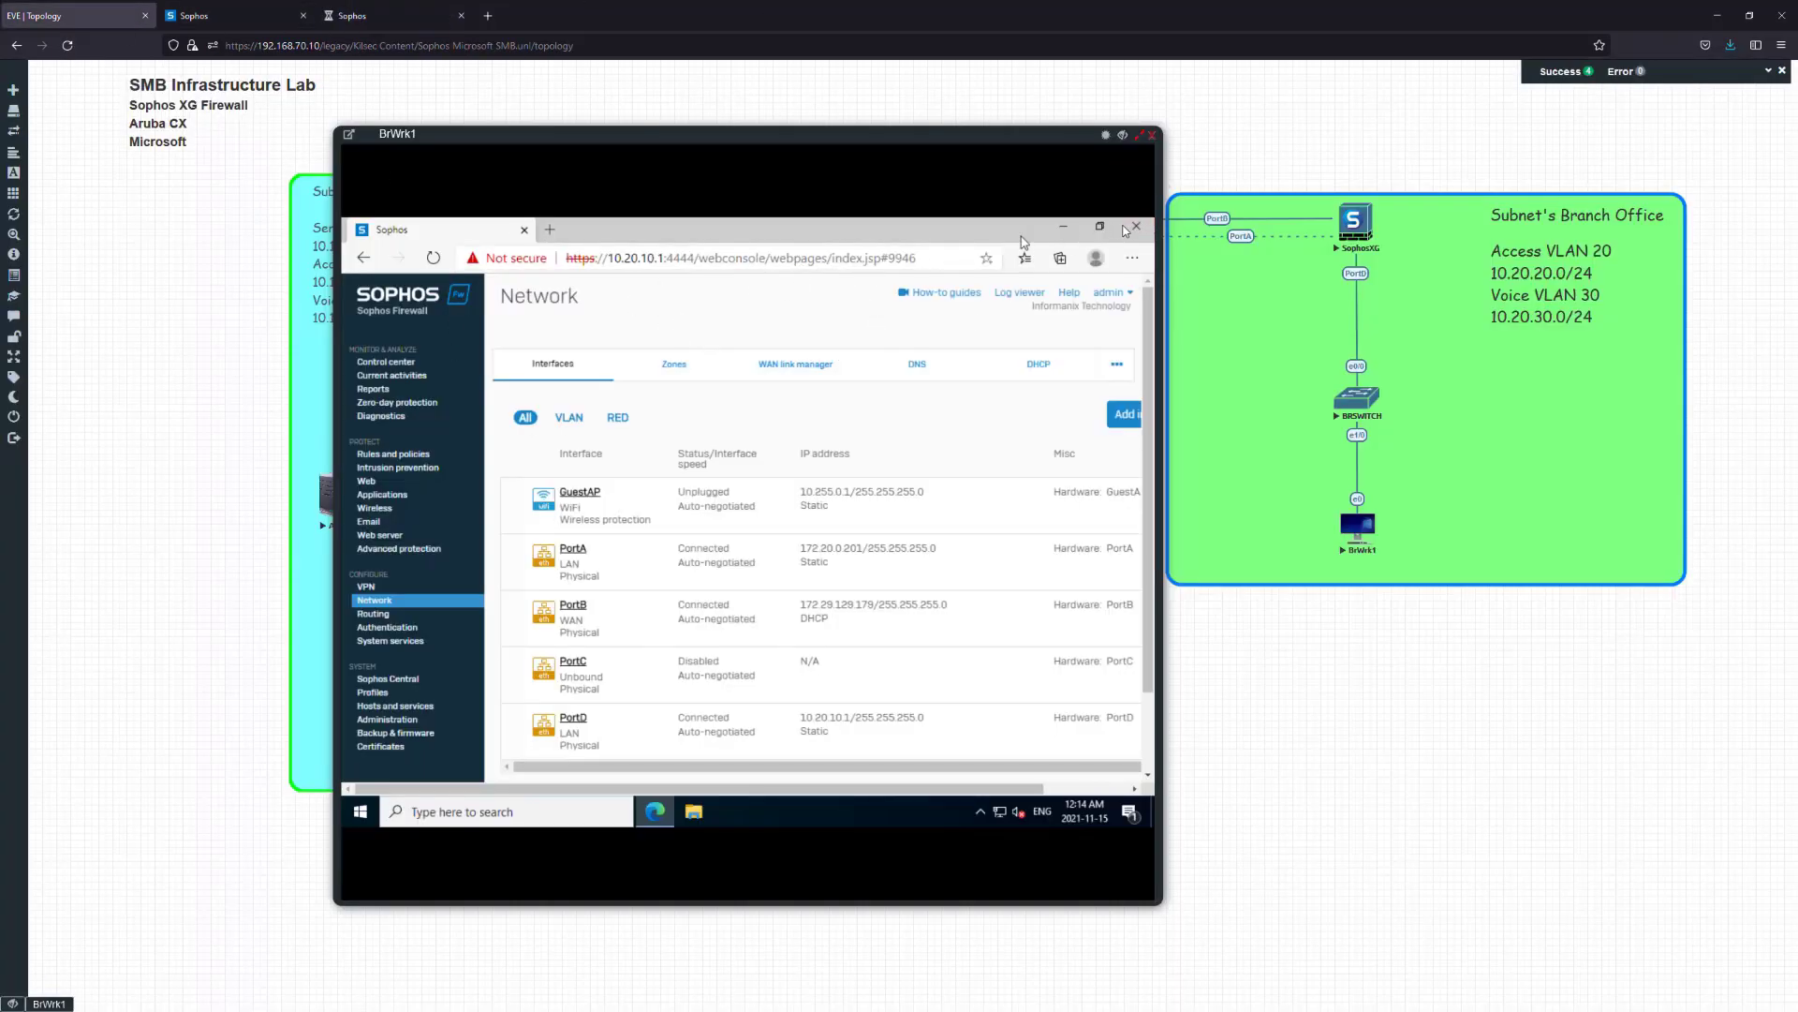
click(1135, 227)
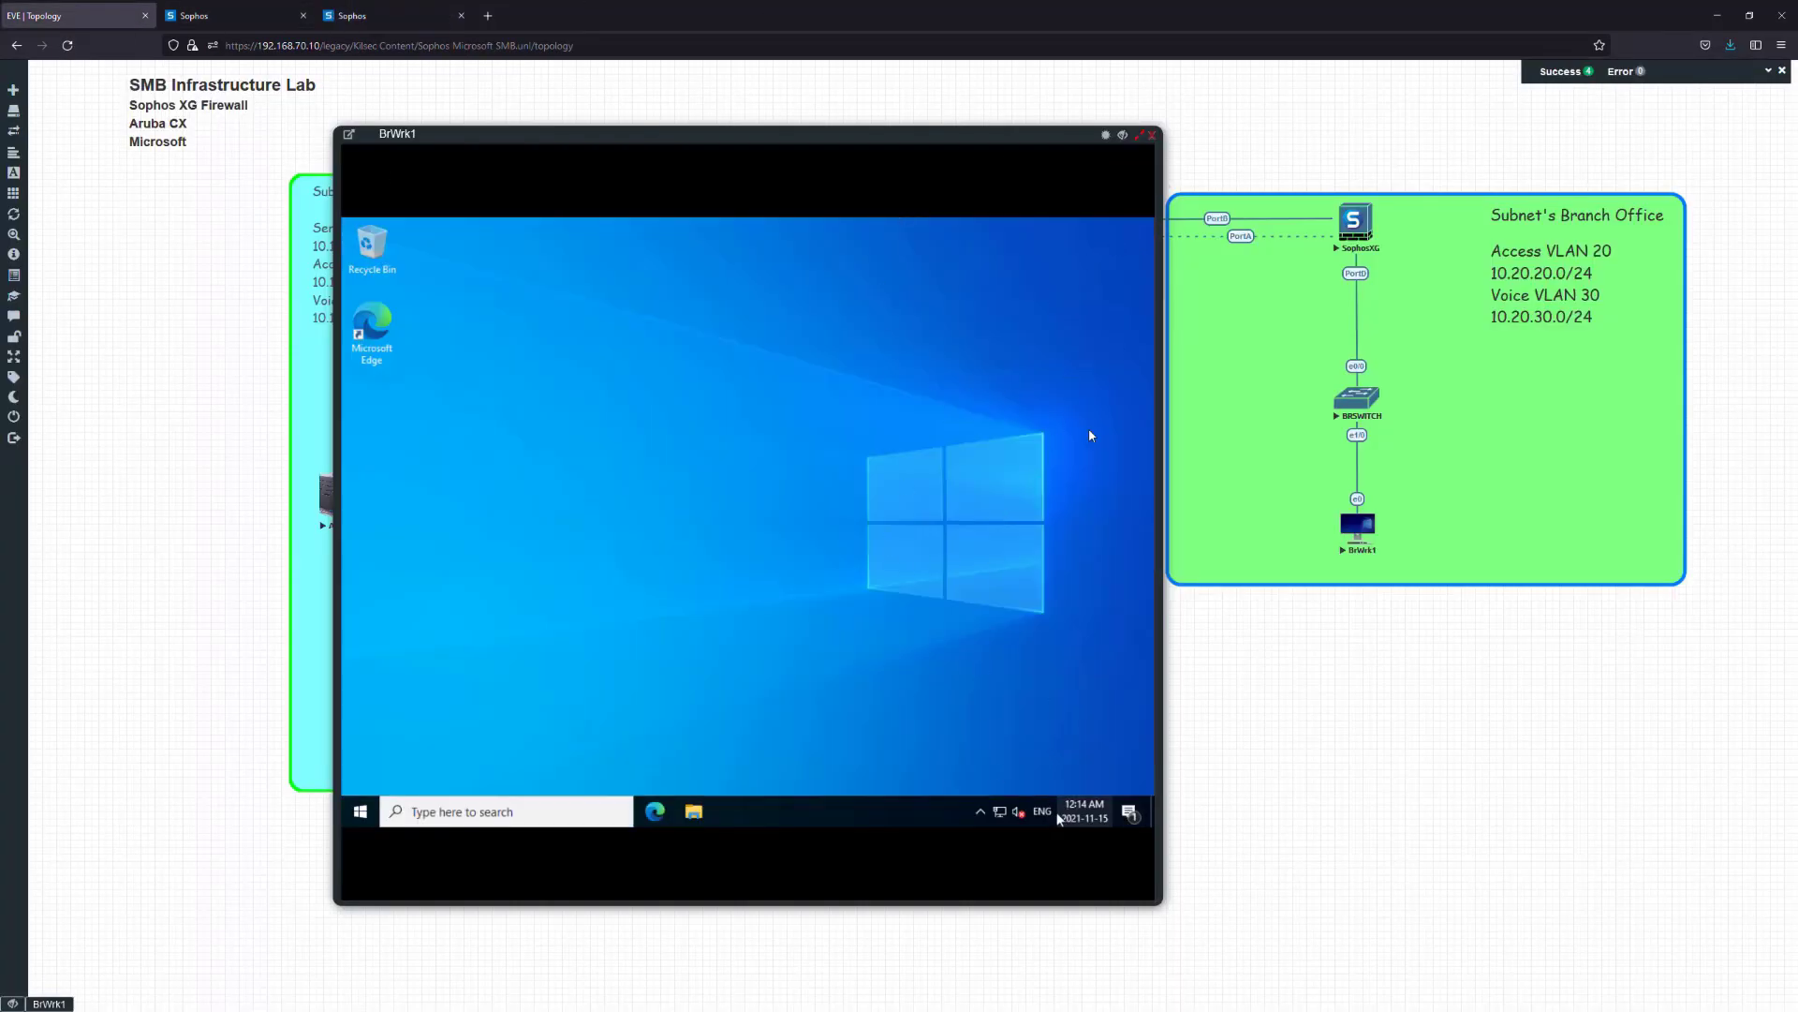
On BRSWITCH, apply 'switchport access vlan 20' to the interface and close its console
click(1354, 397)
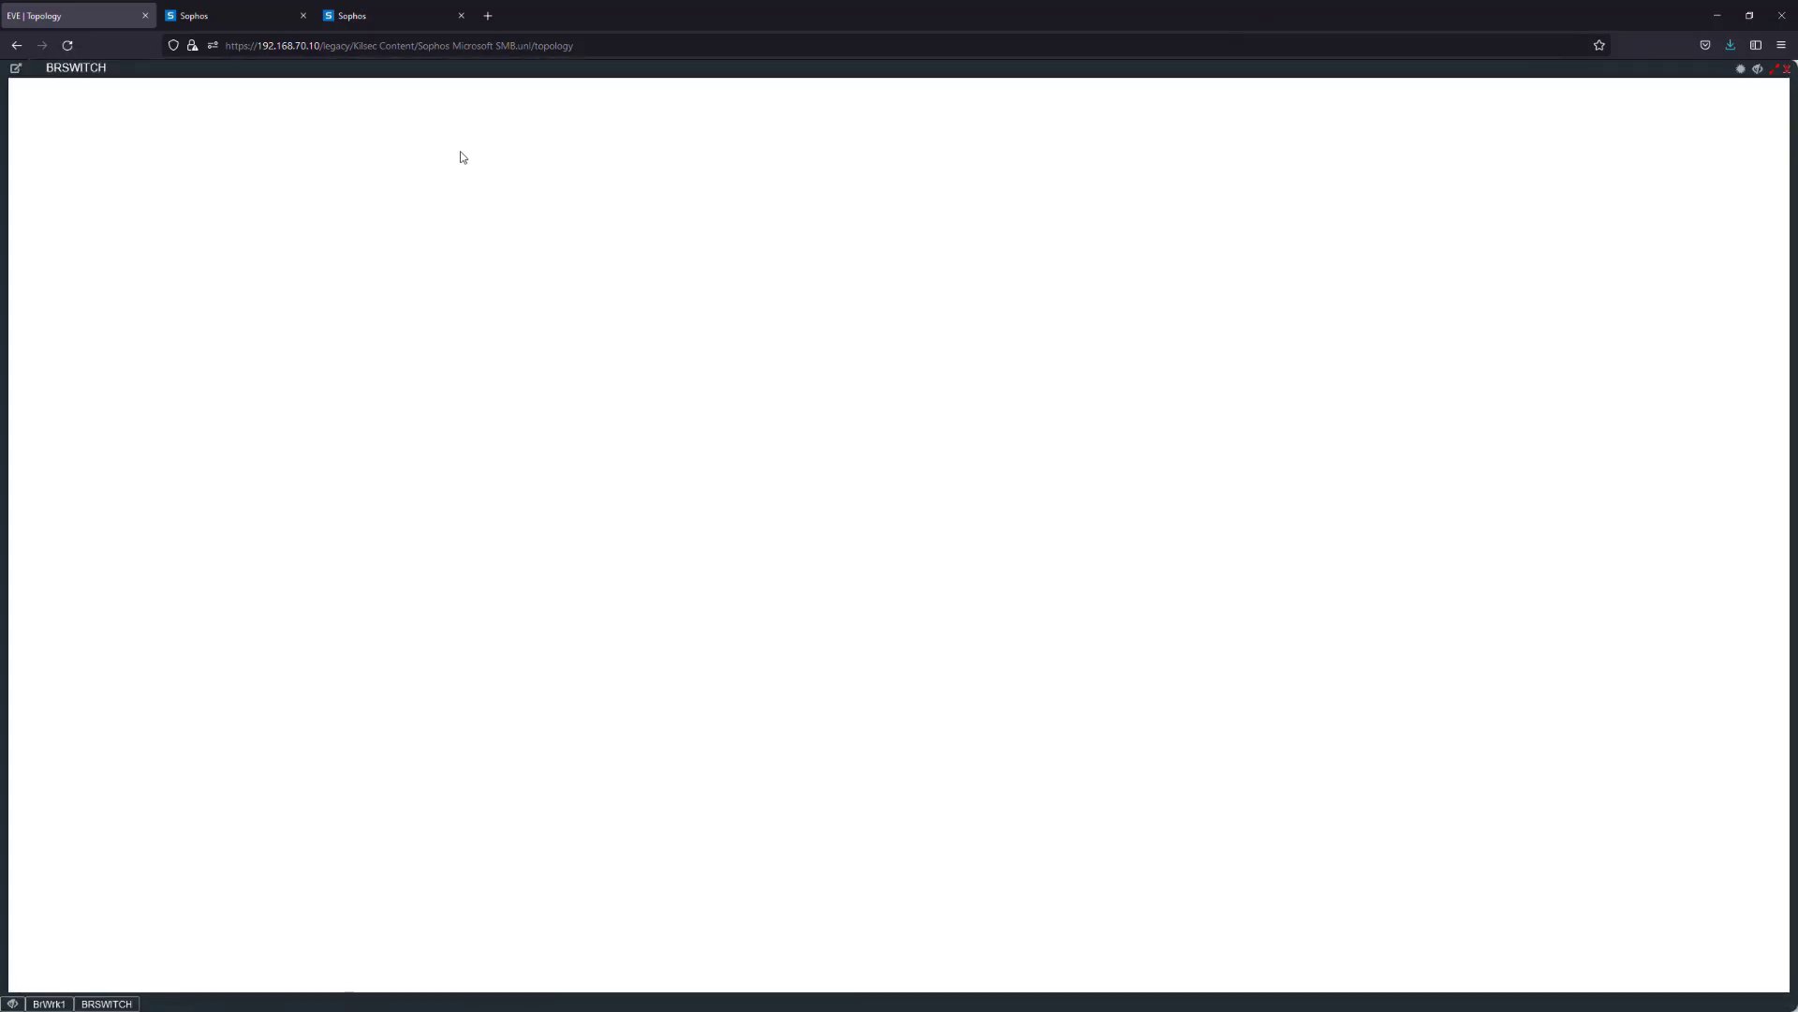
key(Return)
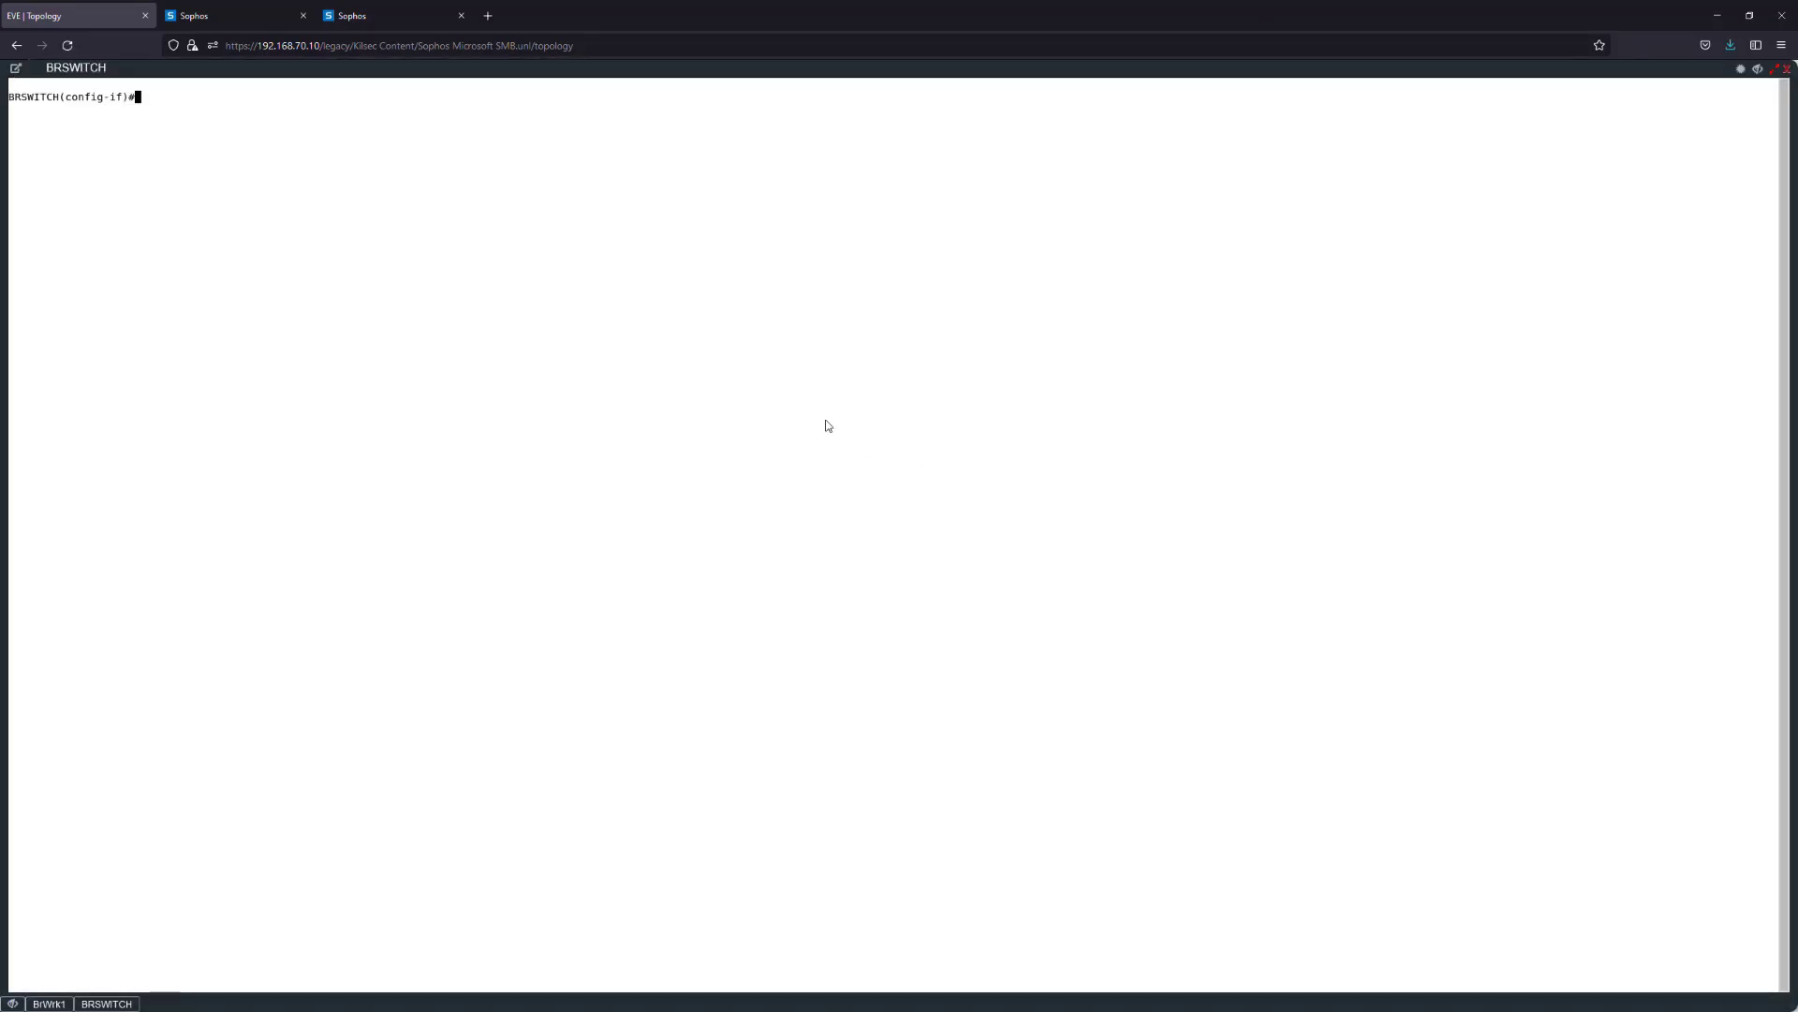
text(swi)
key(Tab)
text(acc)
key(Tab)
text(vlan)
key(Tab)
text(20)
key(Return)
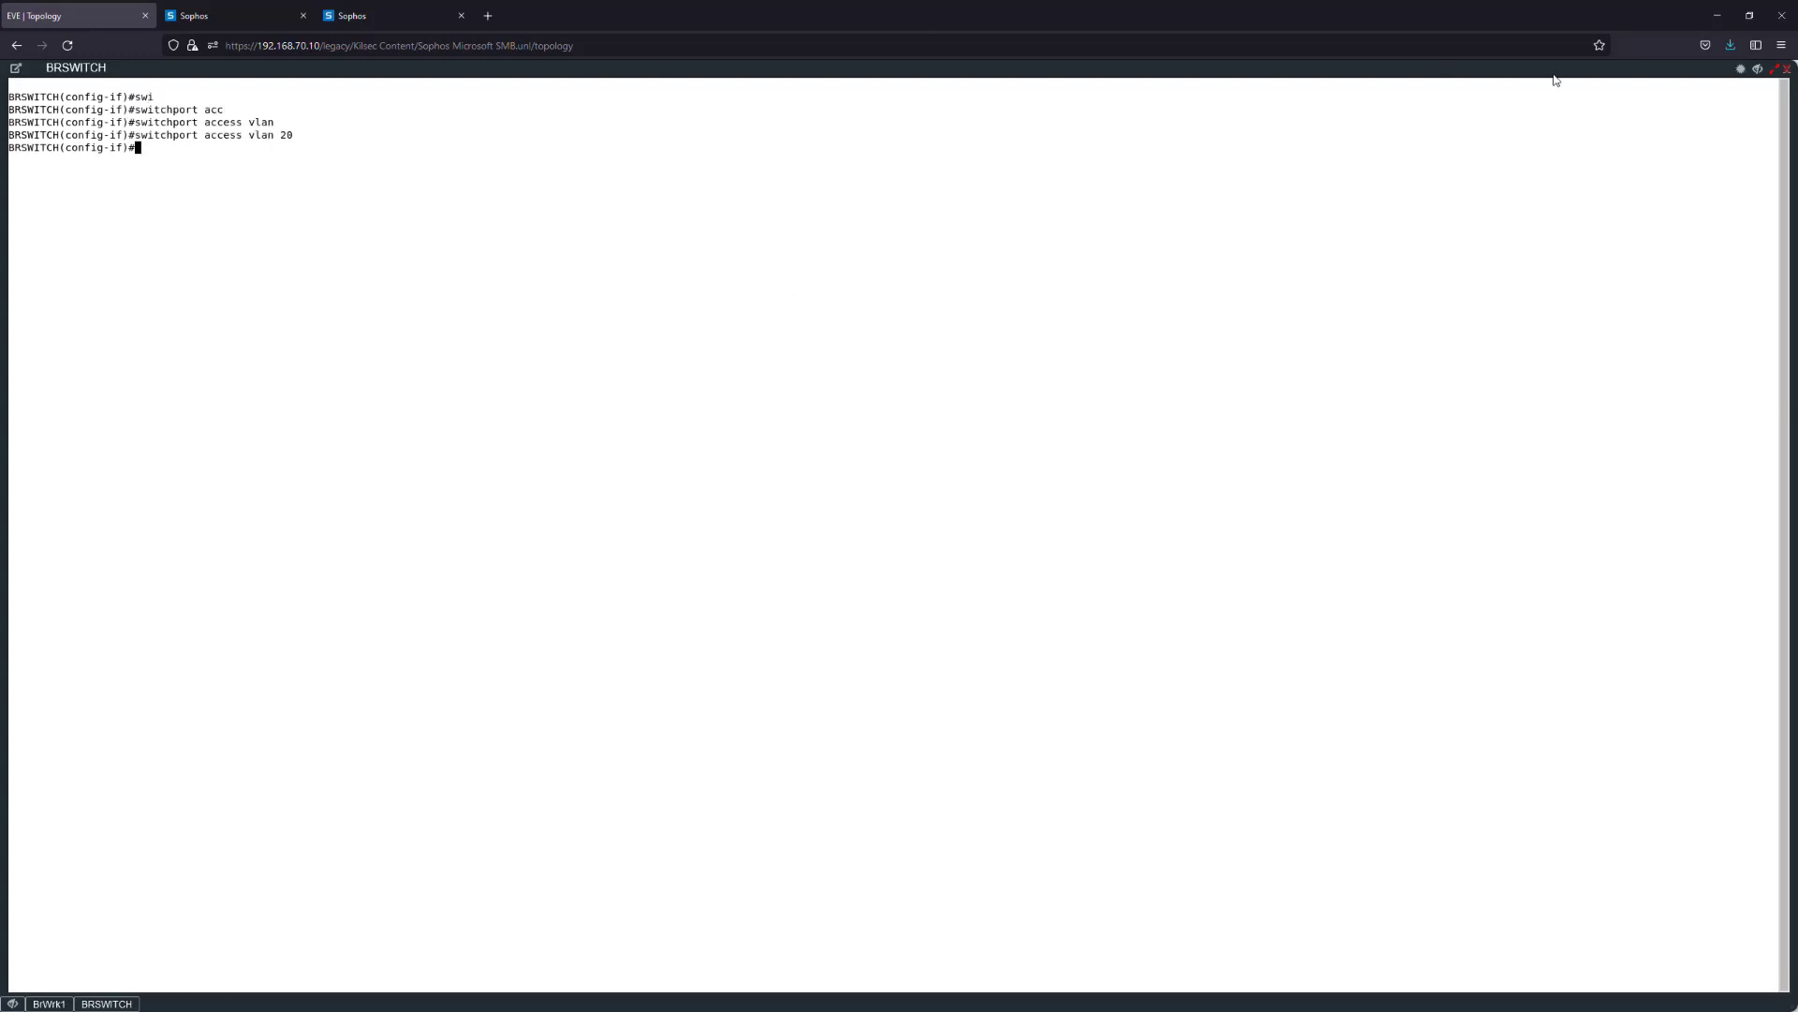
click(1786, 70)
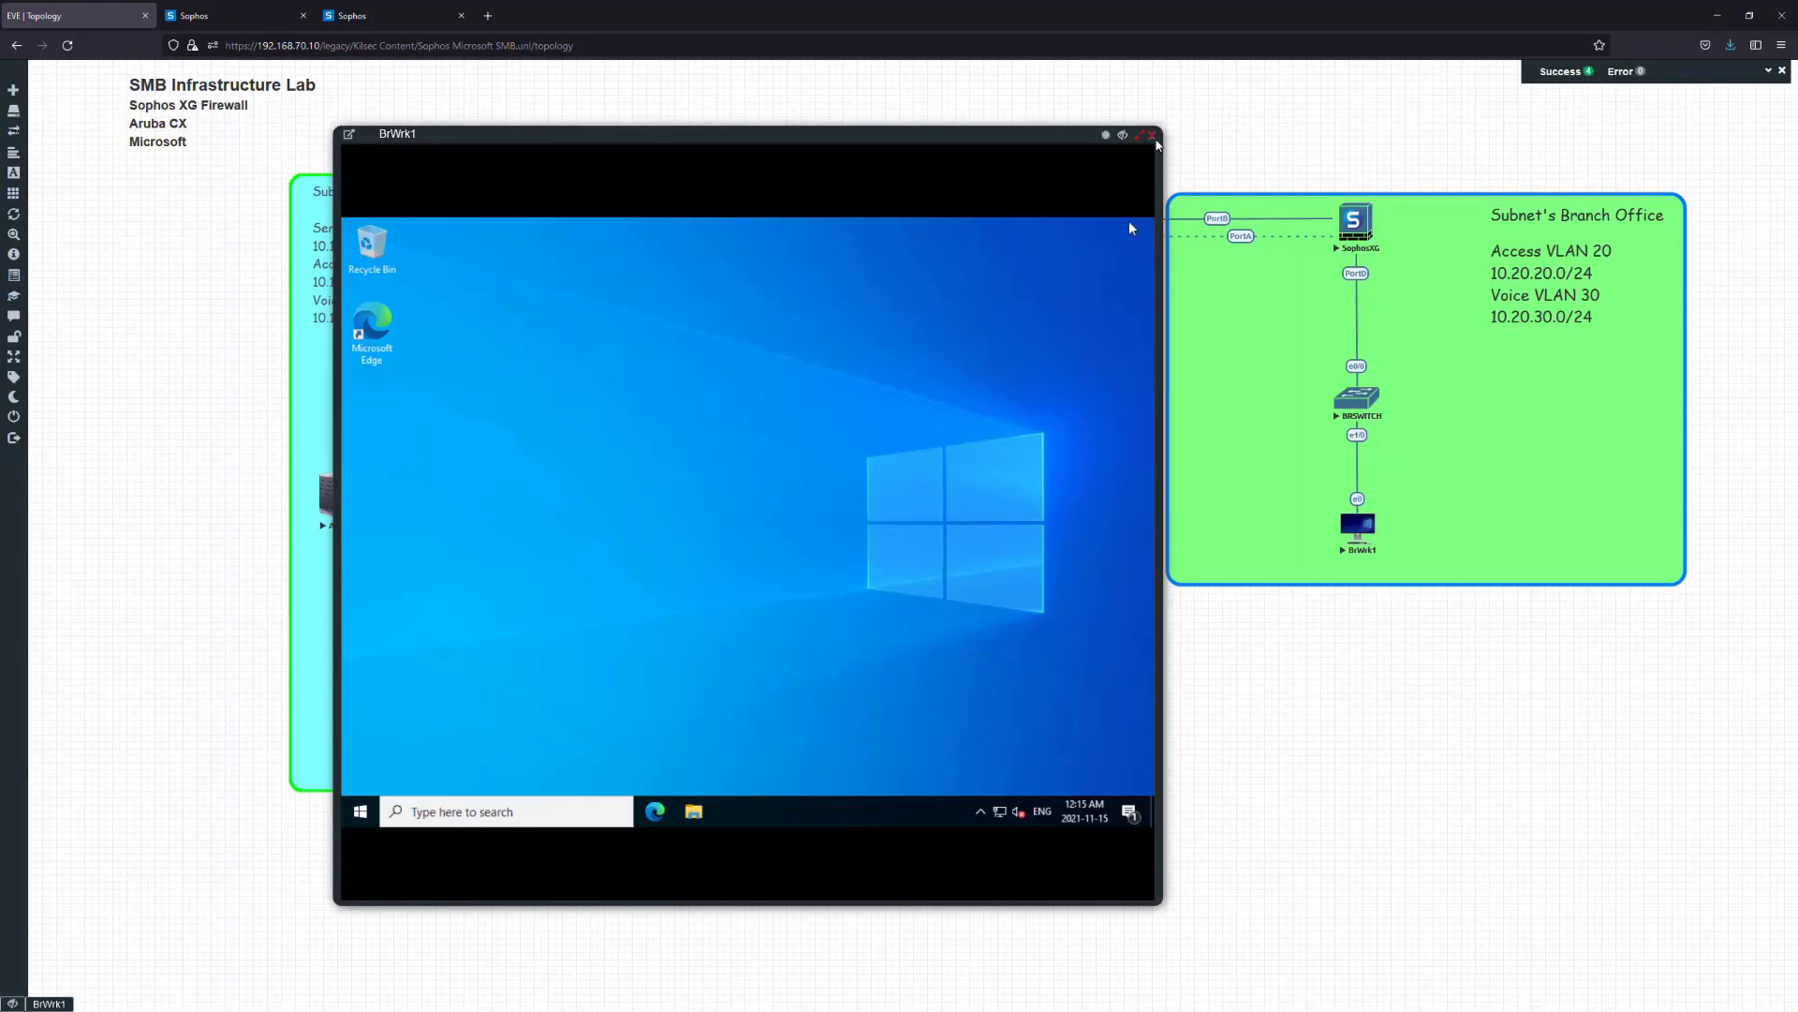
Skip the master key prompt at 172.20.0.201 and go to Administration > Device access
click(1153, 135)
click(398, 16)
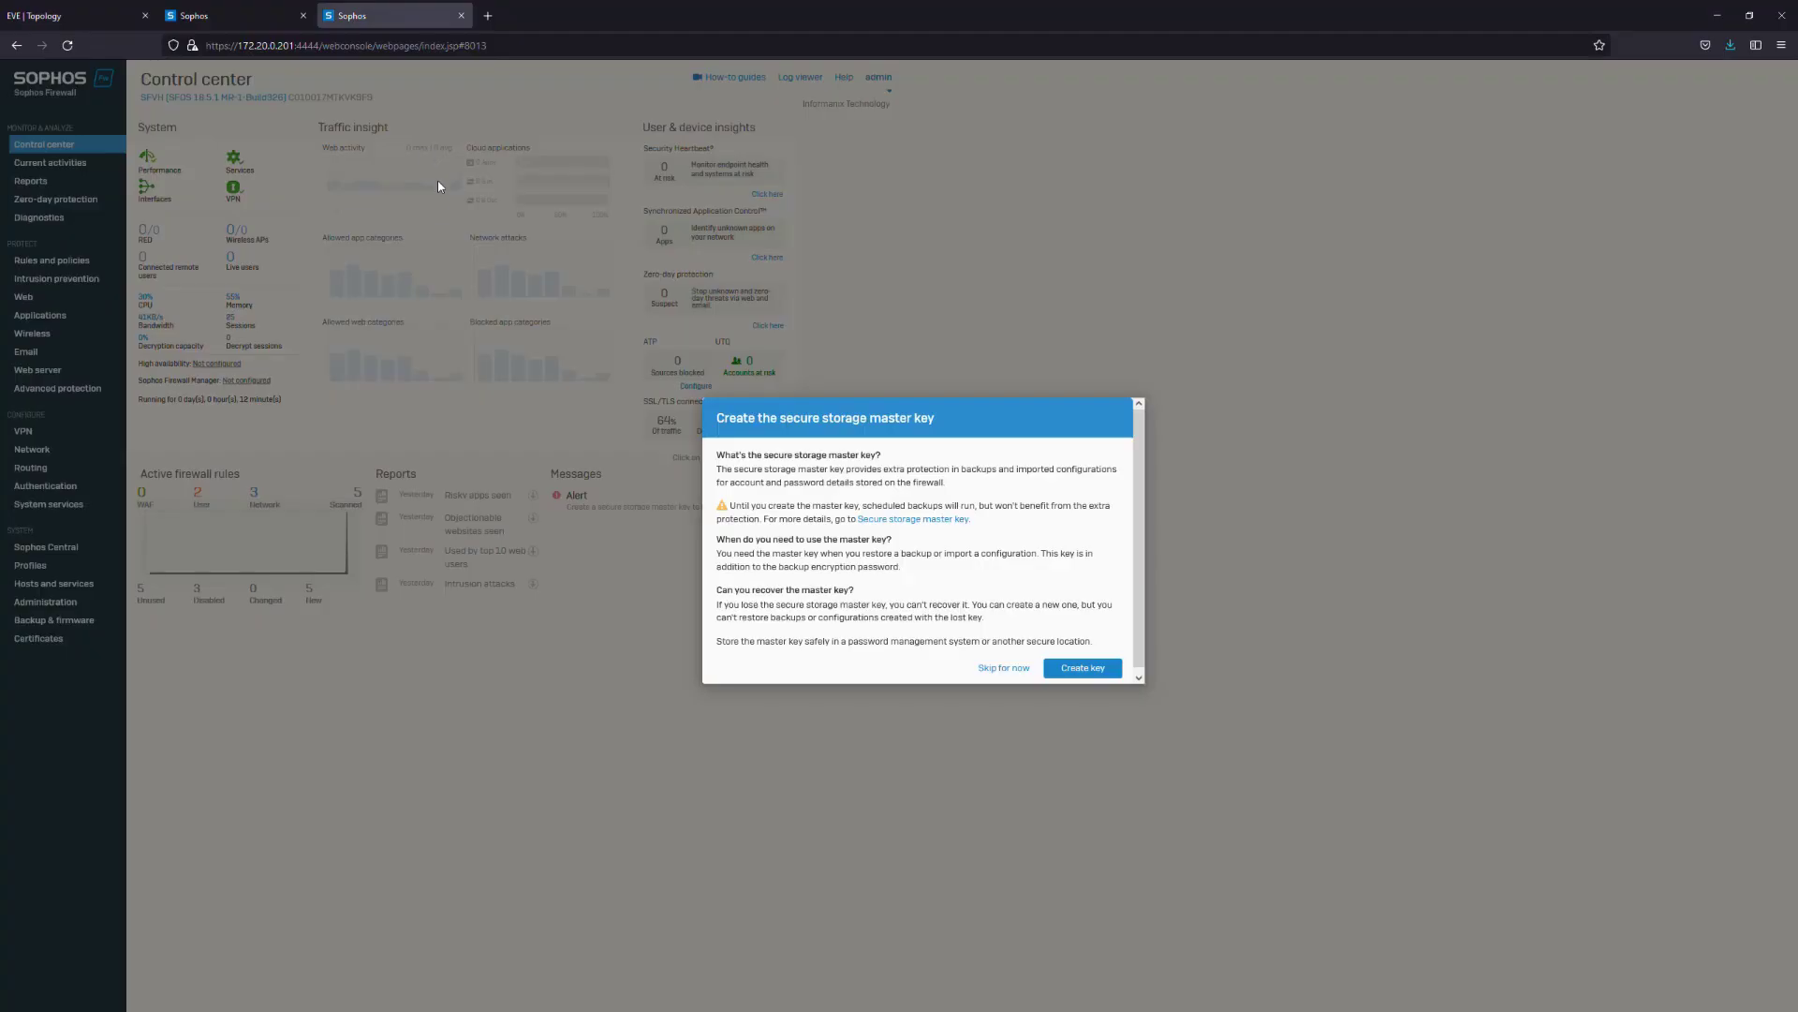
click(1004, 667)
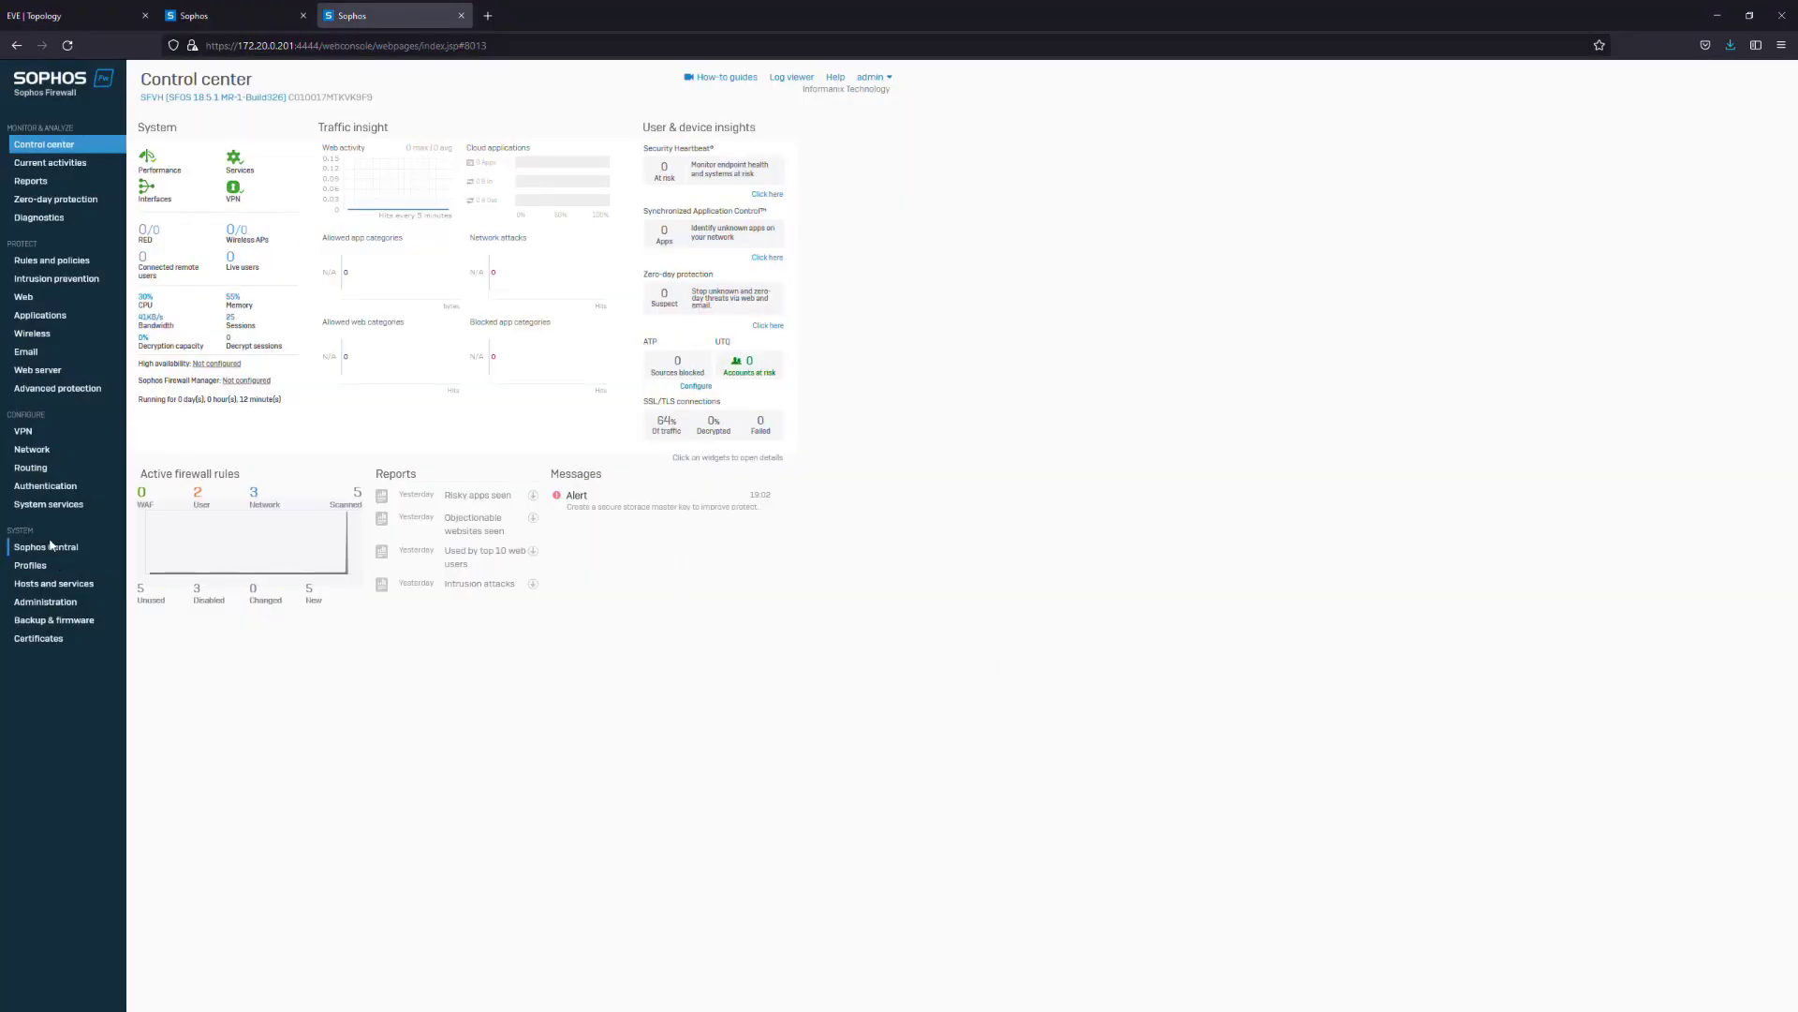
click(74, 603)
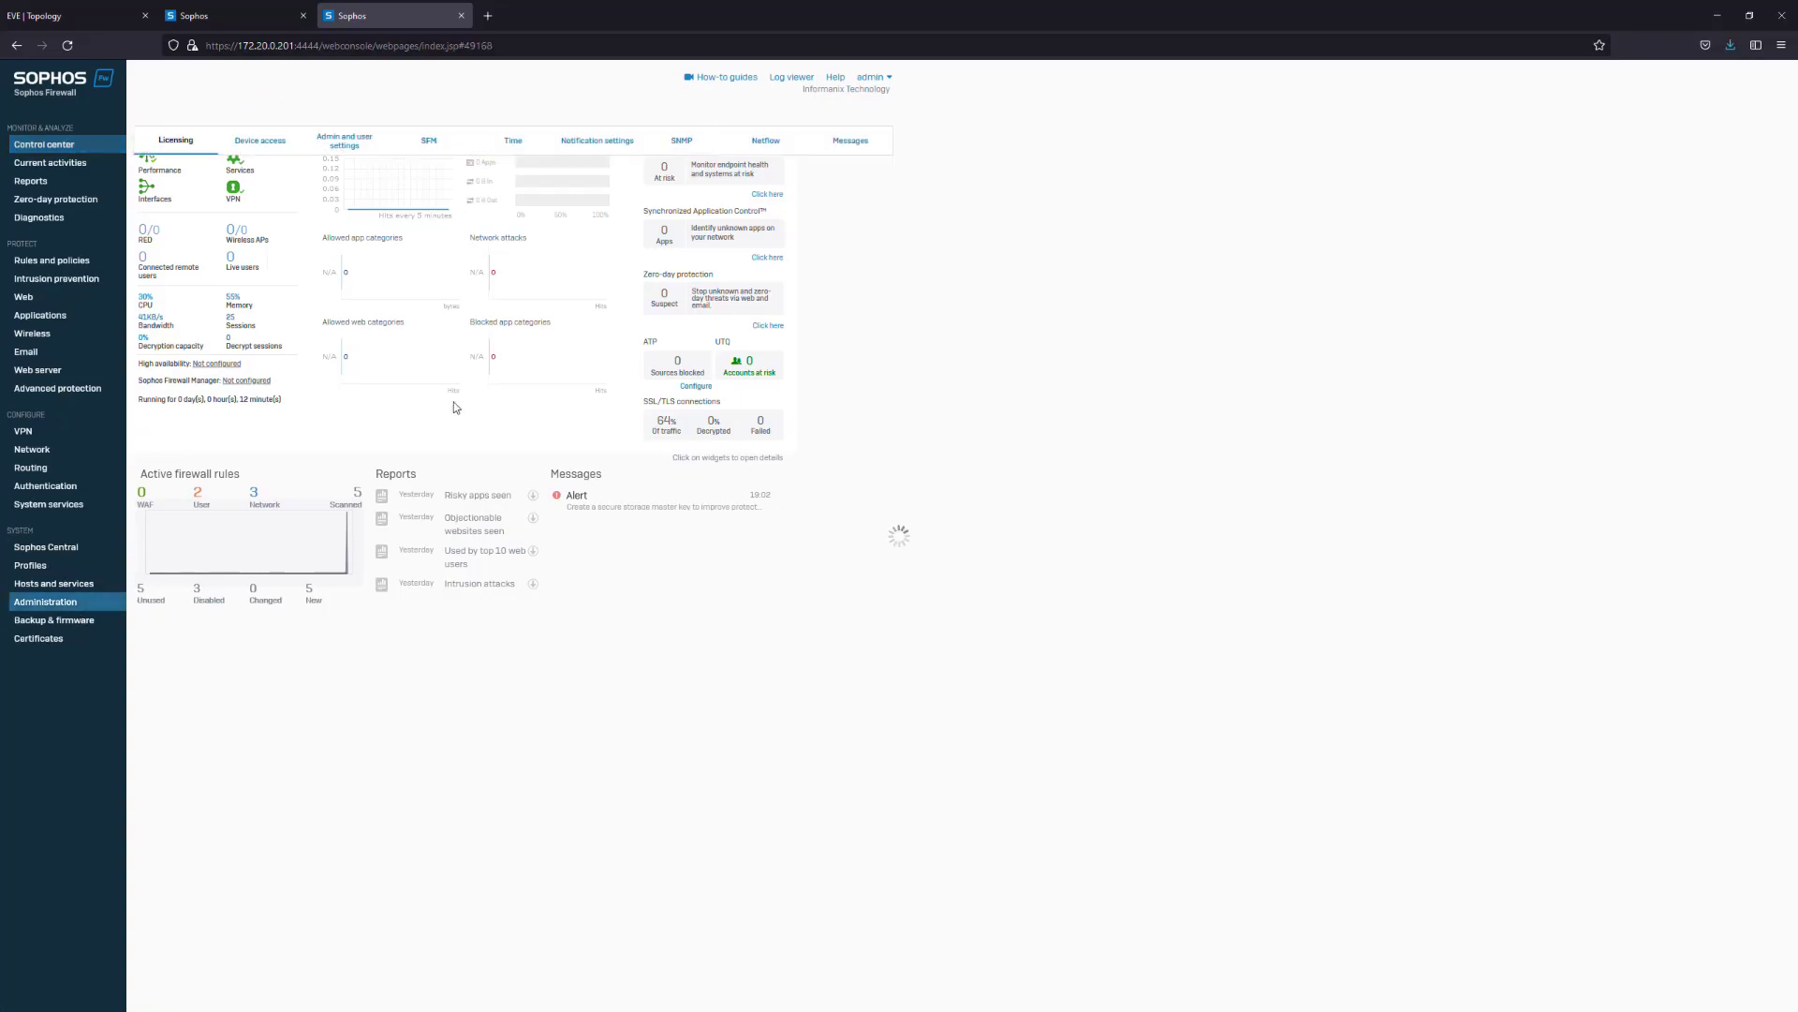
click(283, 142)
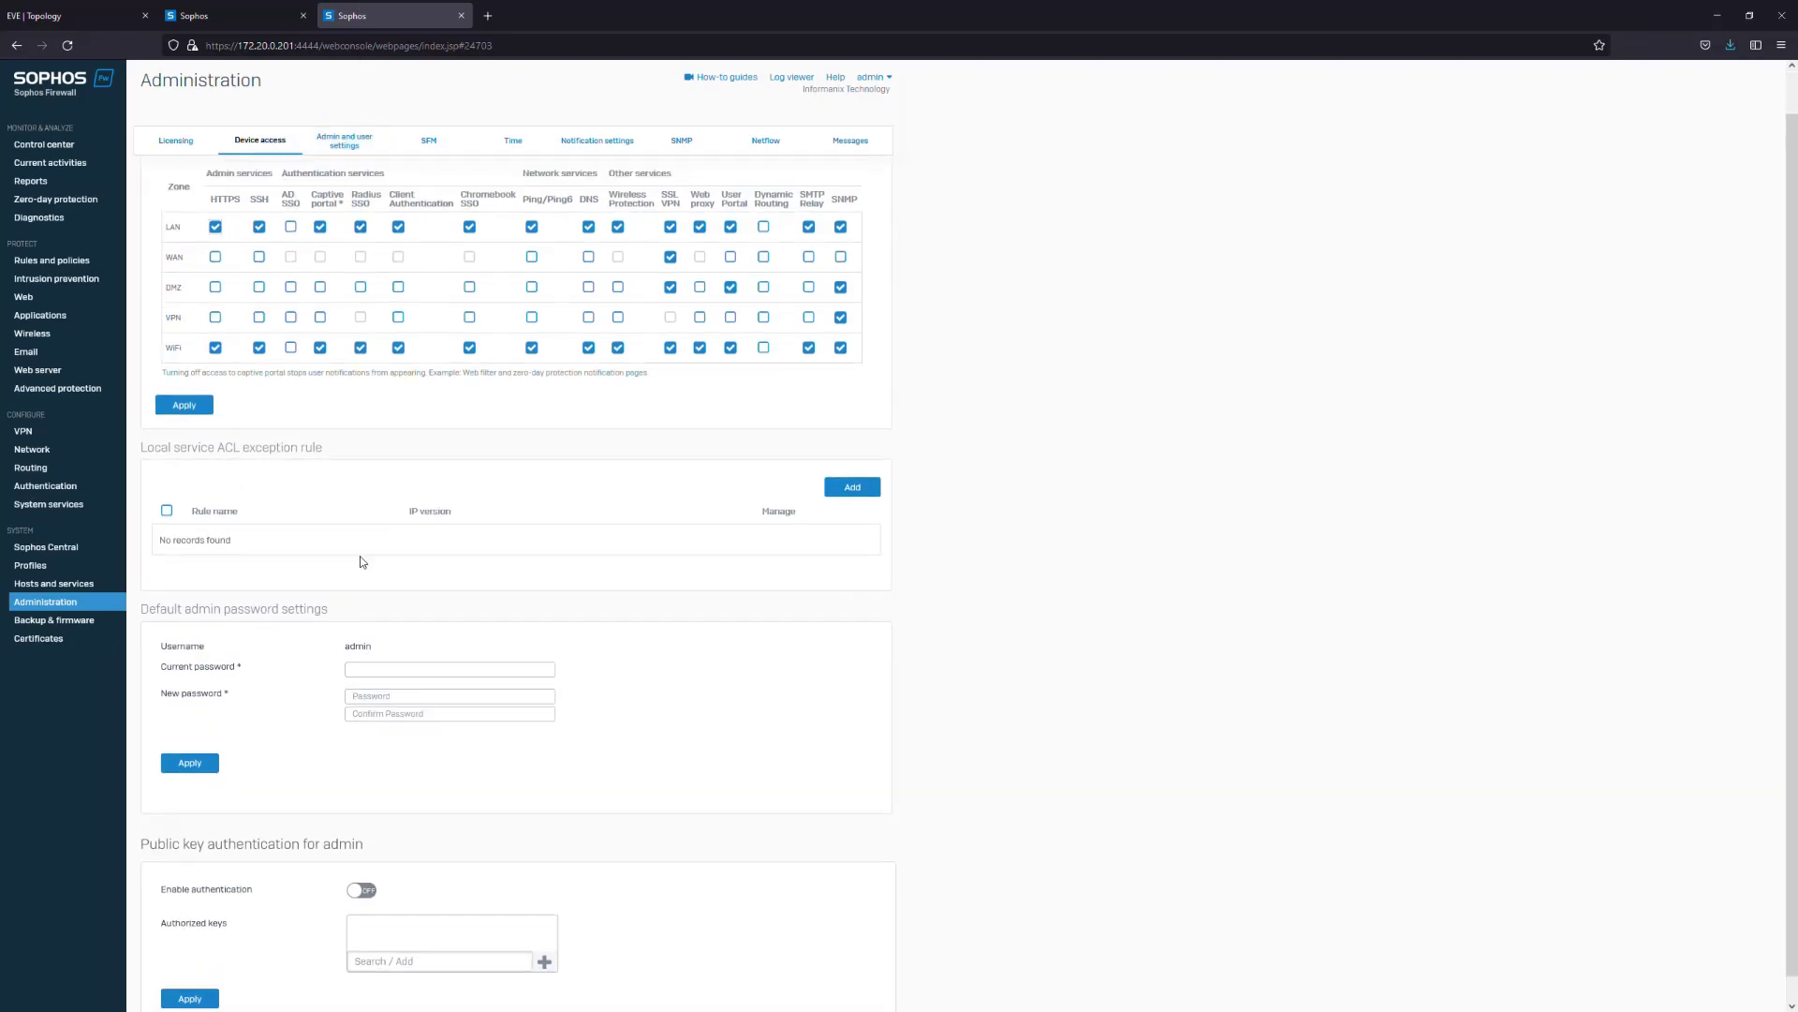
Set login blocking to 3 failed attempts within 30 seconds with a 60-minute lockout
click(340, 143)
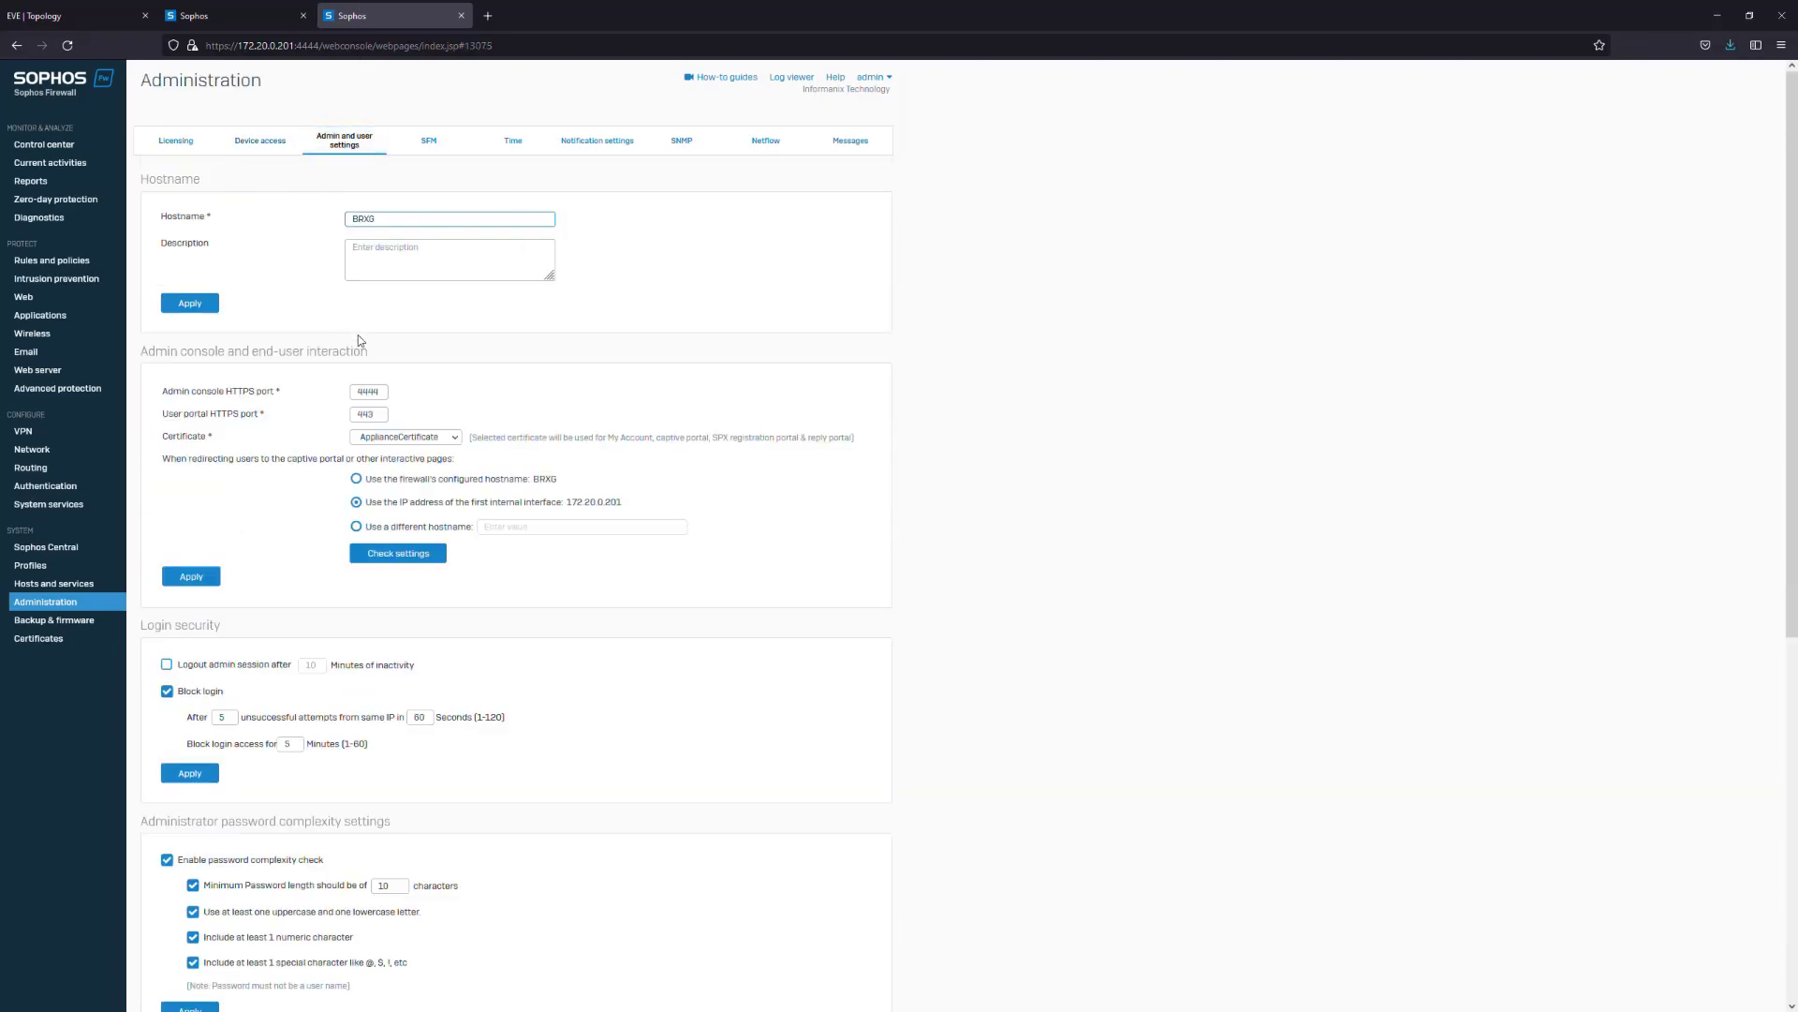
scroll(181, 512, down, 2)
double_click(227, 504)
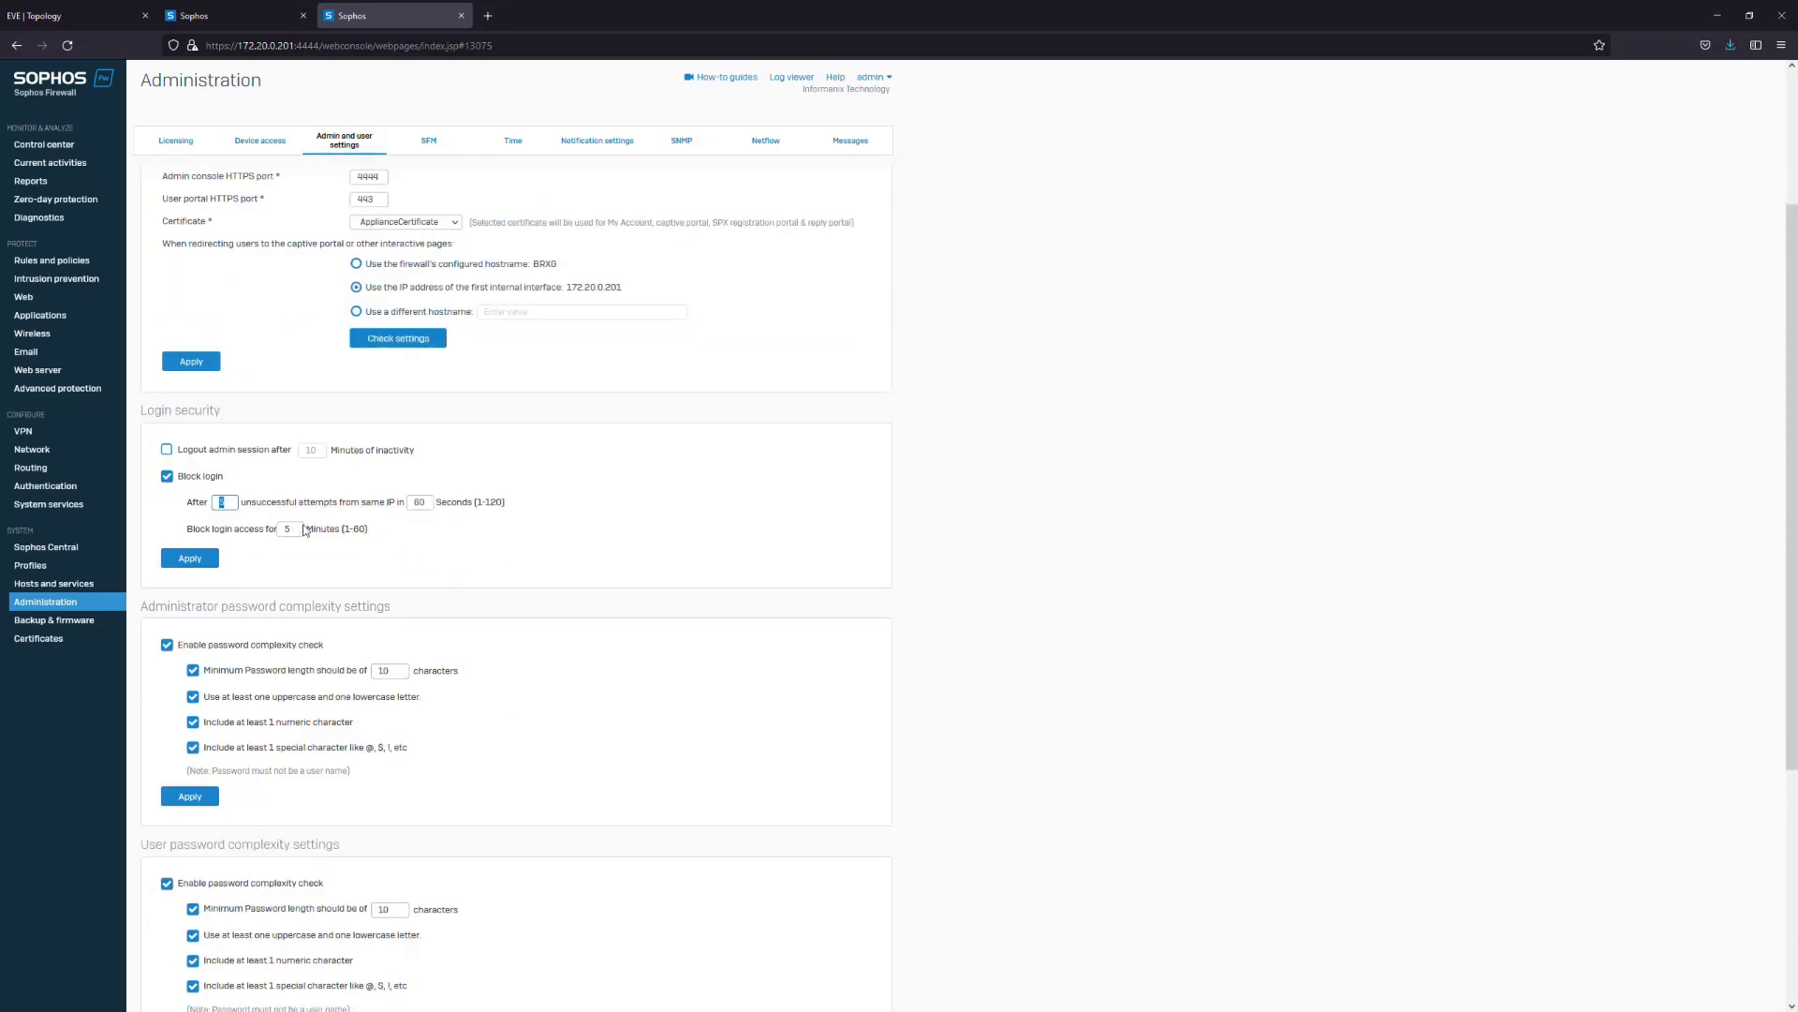
double_click(419, 502)
text(30)
key(Tab)
text(60)
click(191, 557)
click(852, 560)
Enable the login disclaimer and apply the setting
scroll(695, 561, down, 4)
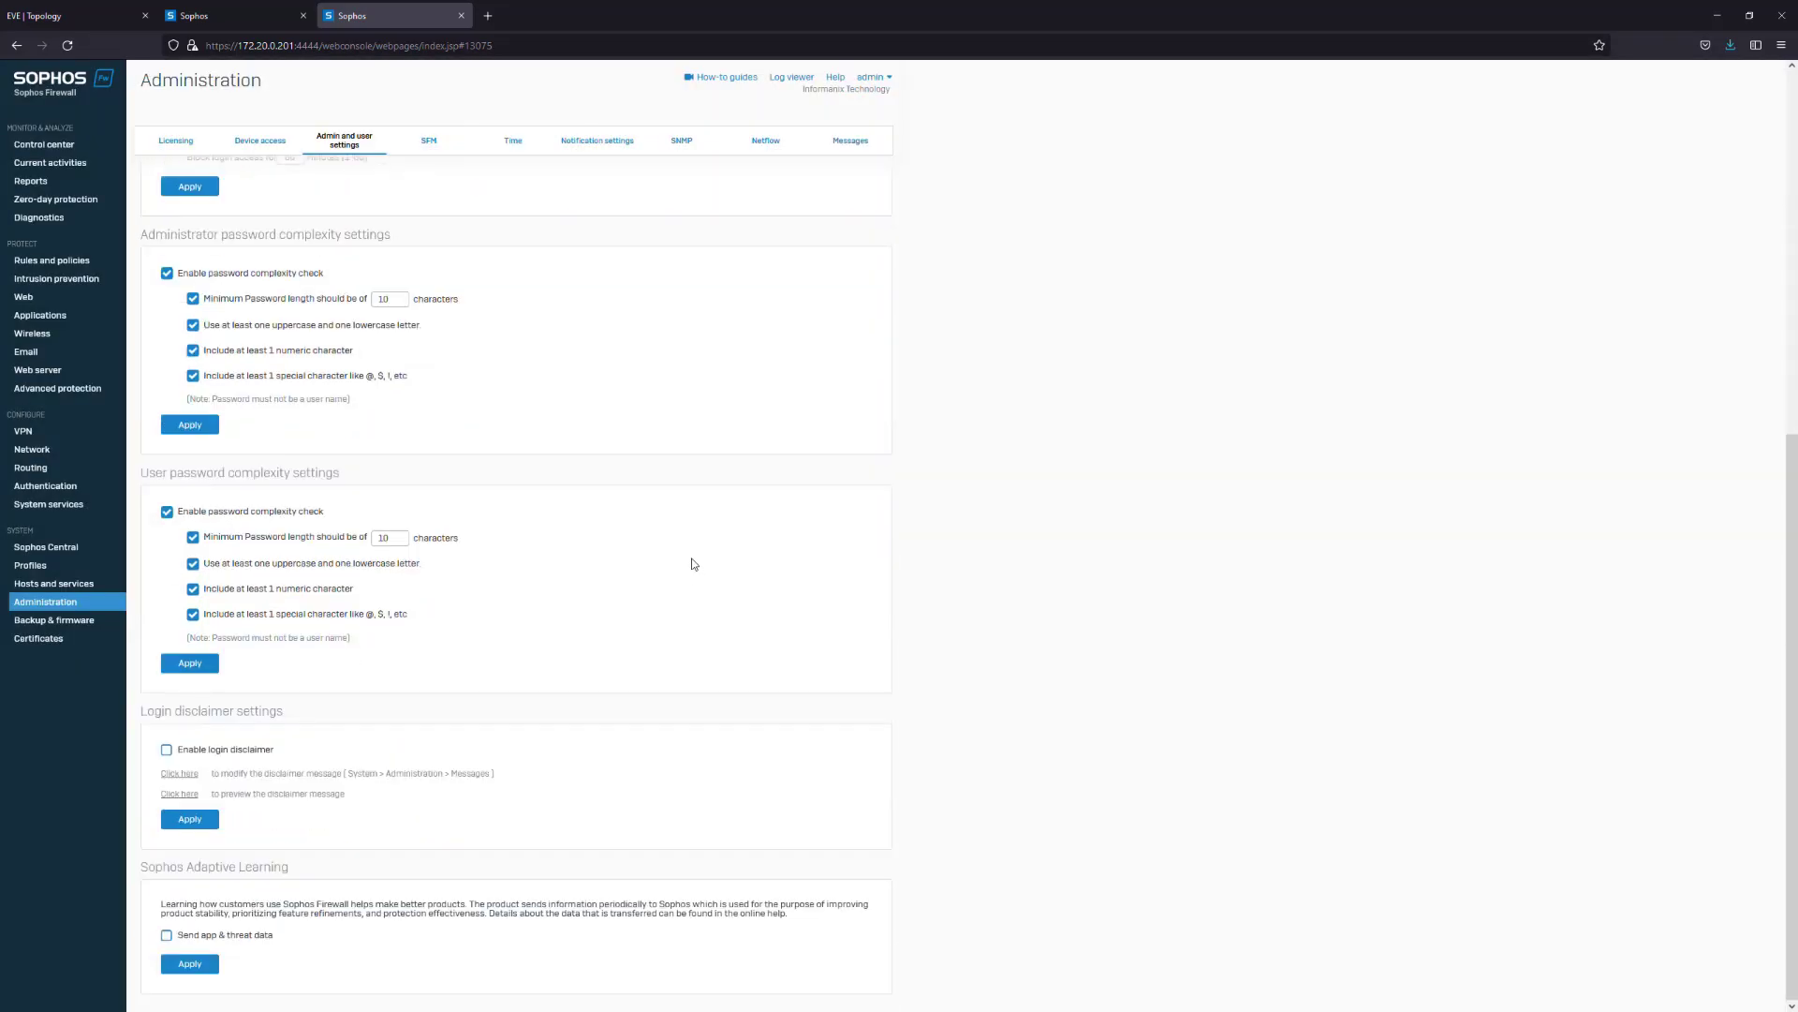
scroll(648, 597, up, 6)
scroll(145, 885, down, 5)
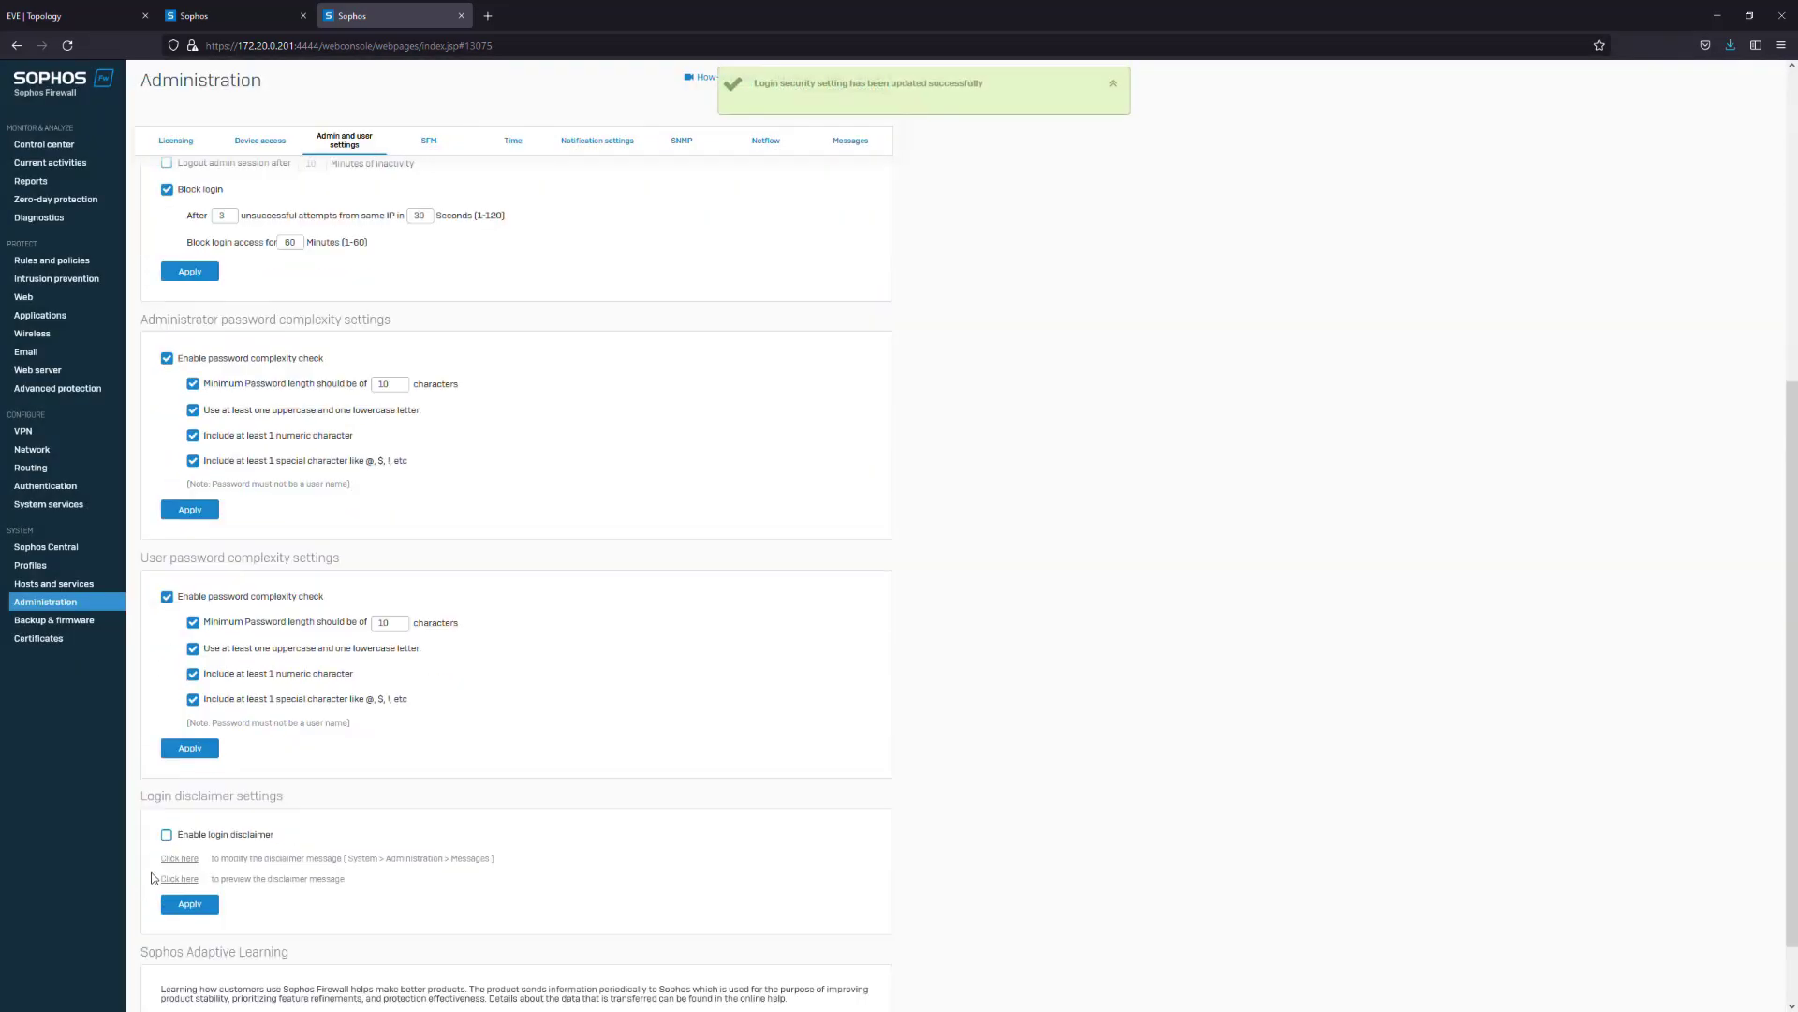
click(167, 833)
click(189, 904)
click(861, 552)
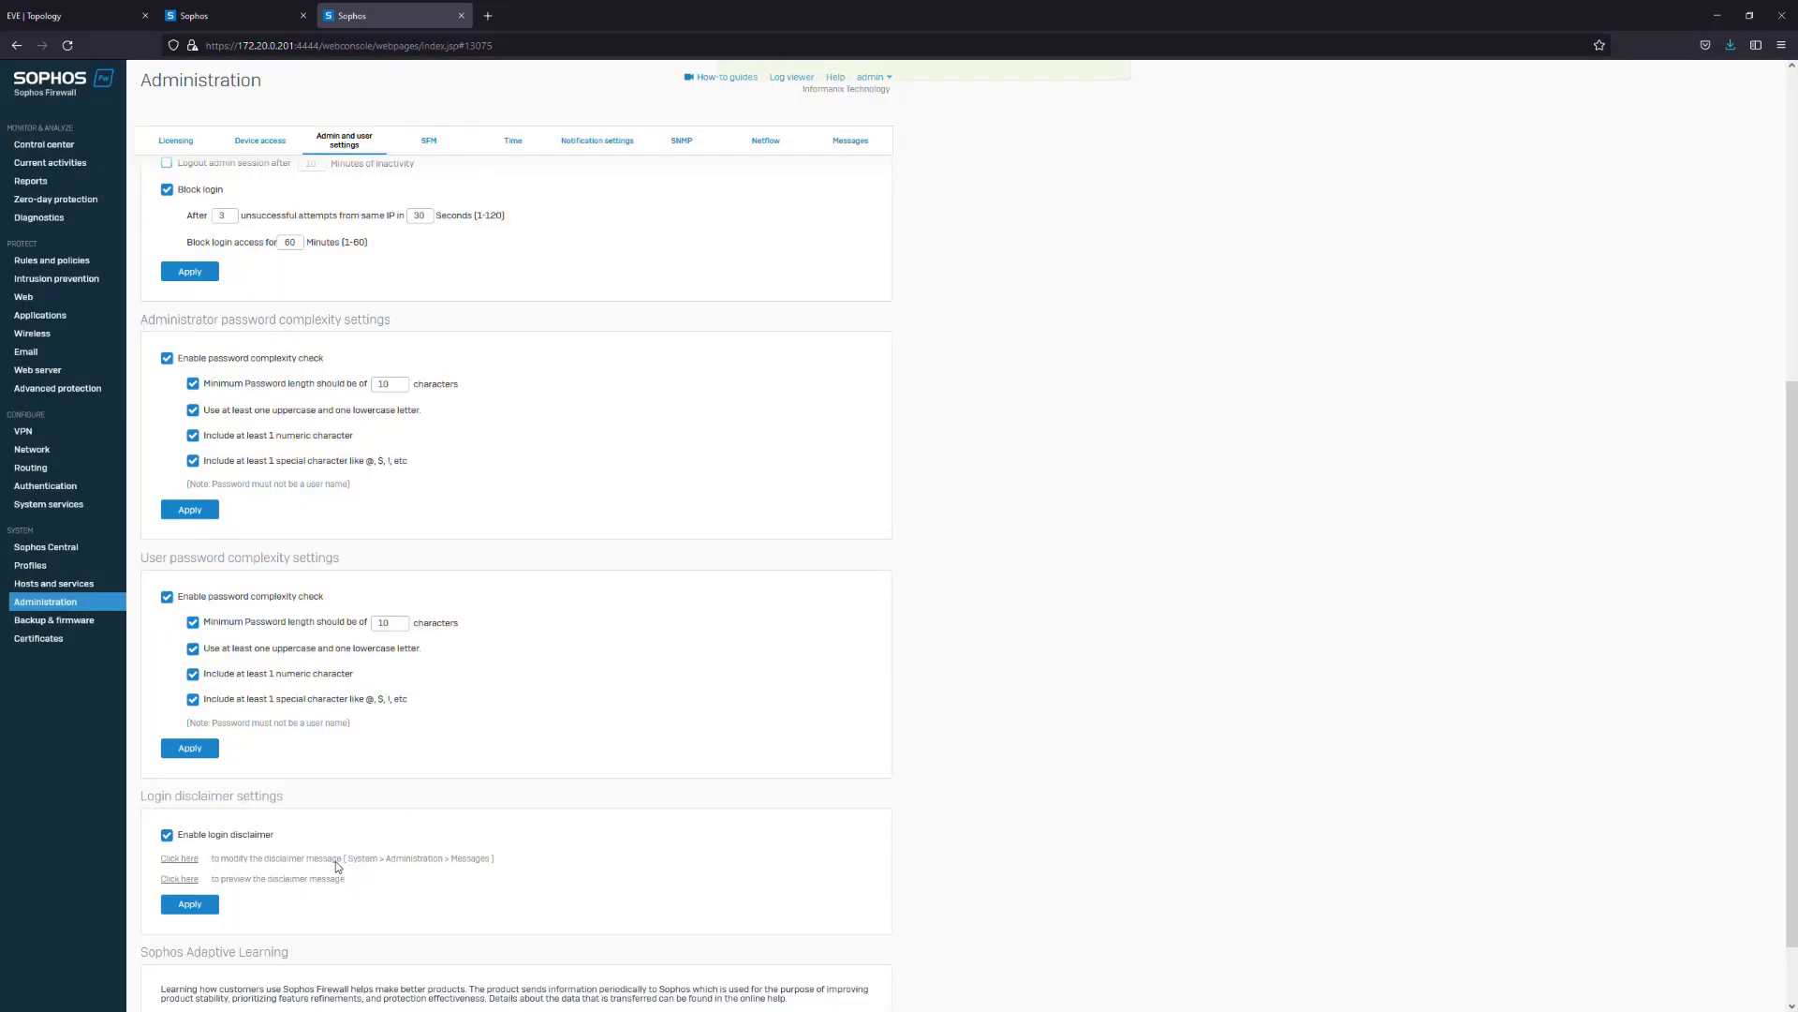
scroll(524, 462, up, 5)
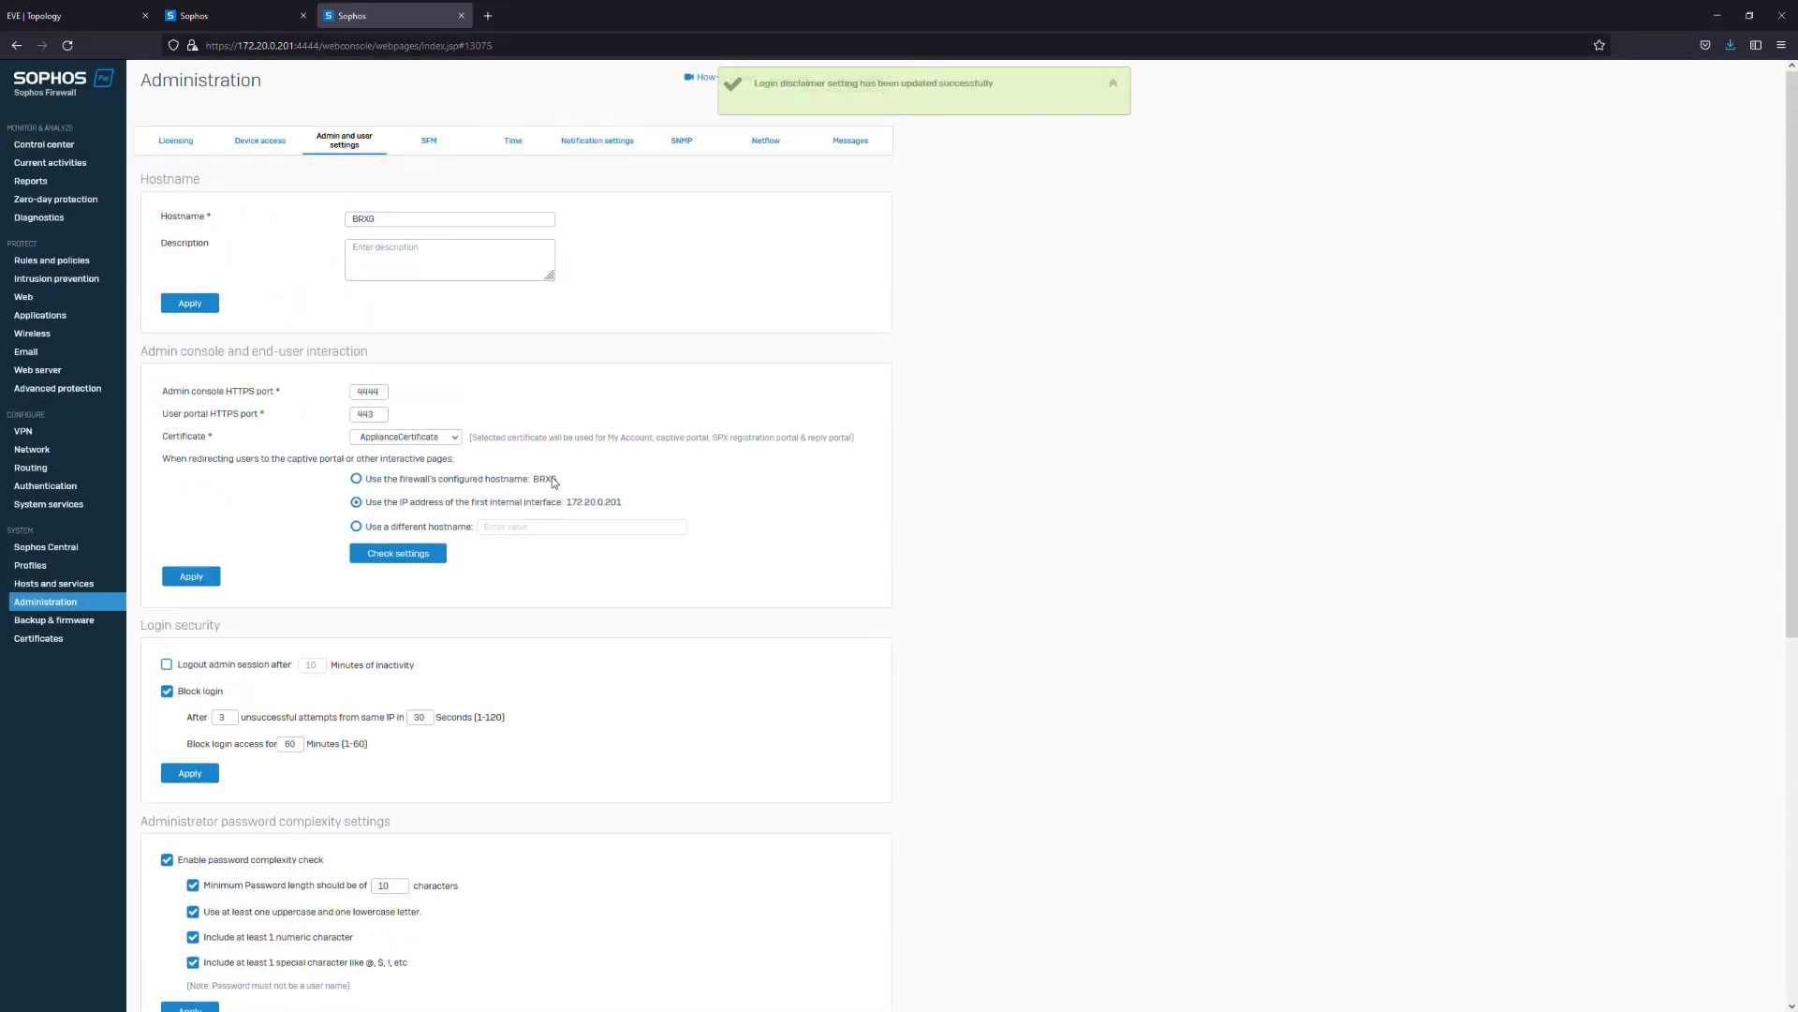
click(519, 145)
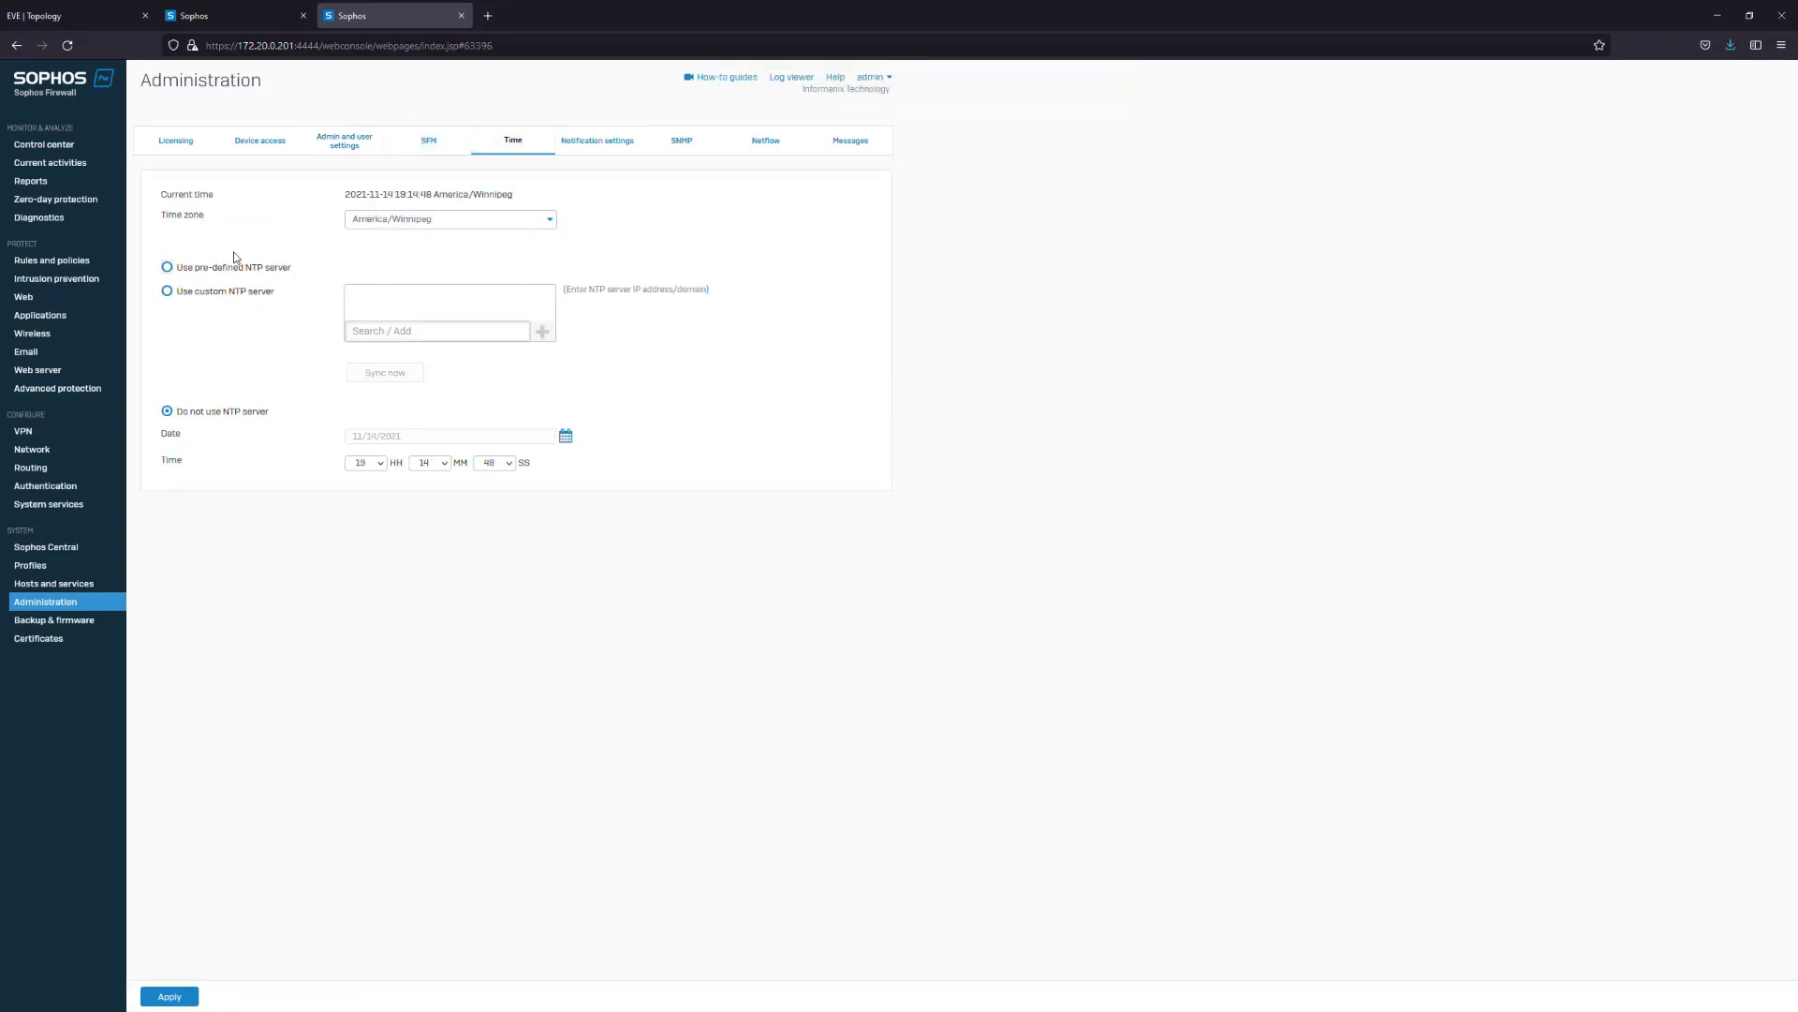
Synchronise the clock with the pre-defined NTP server, apply it, and go to Hosts and services
click(167, 268)
click(413, 375)
click(864, 552)
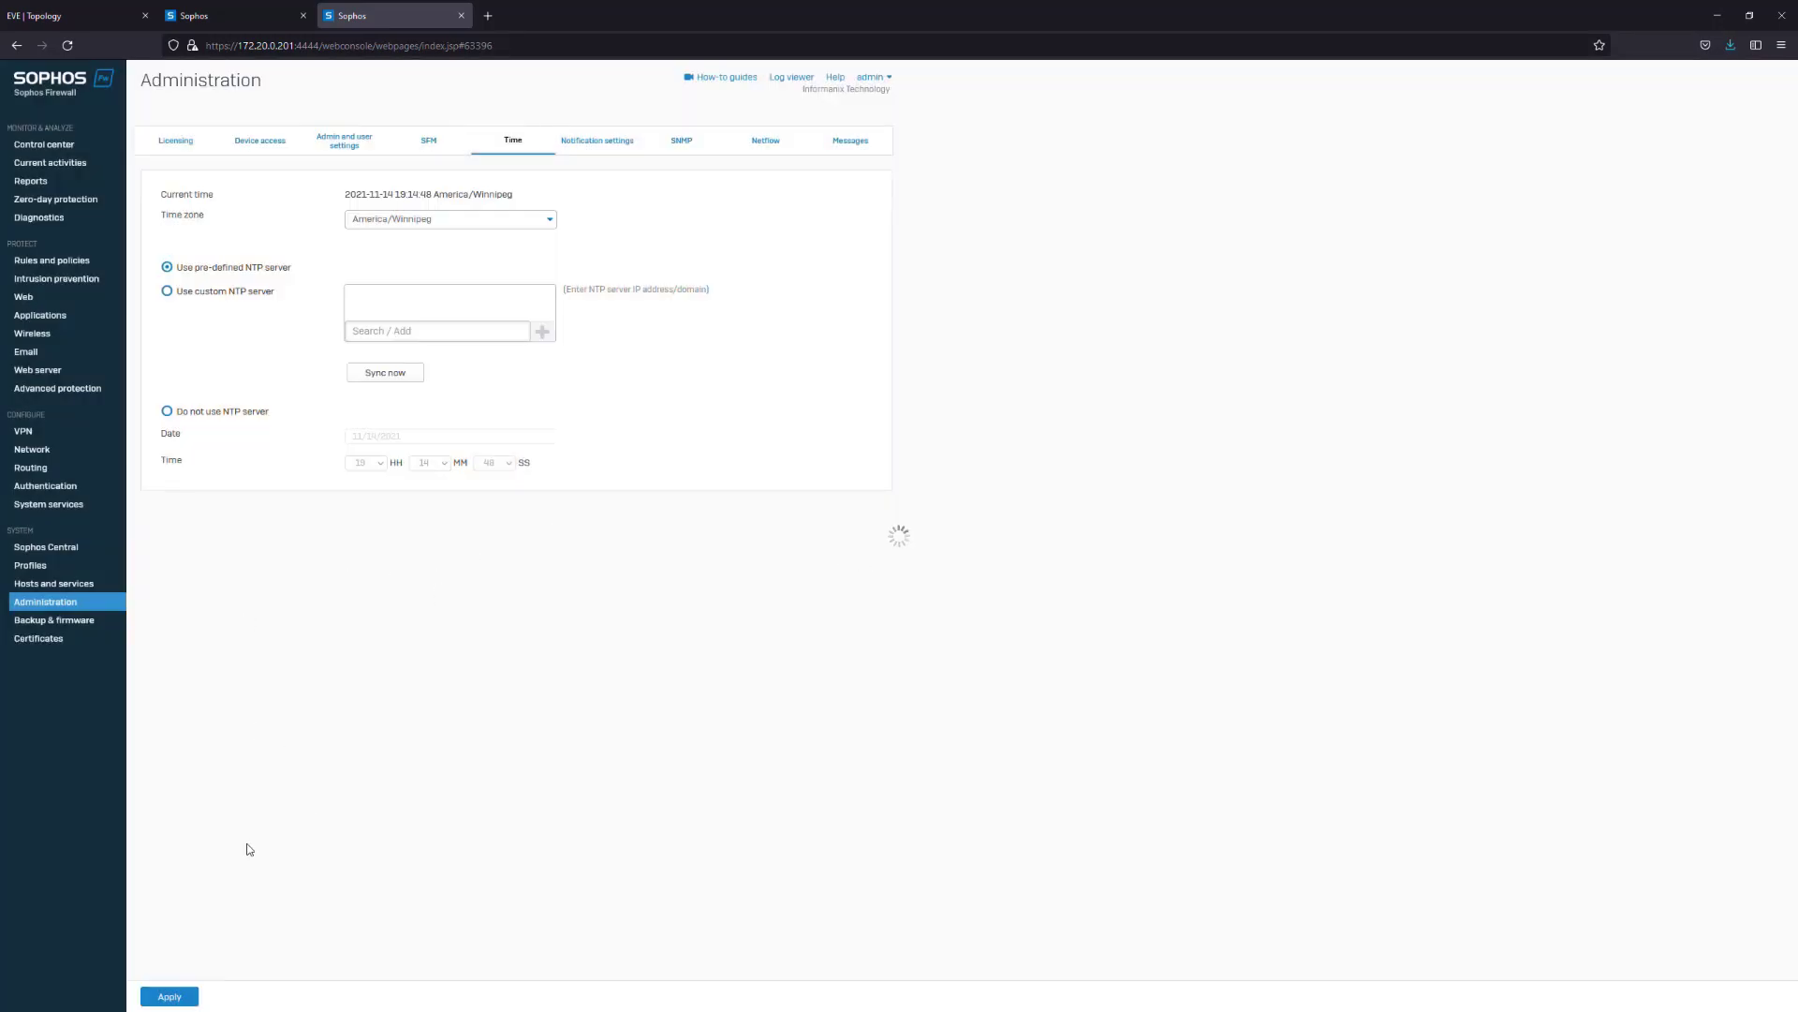
click(169, 996)
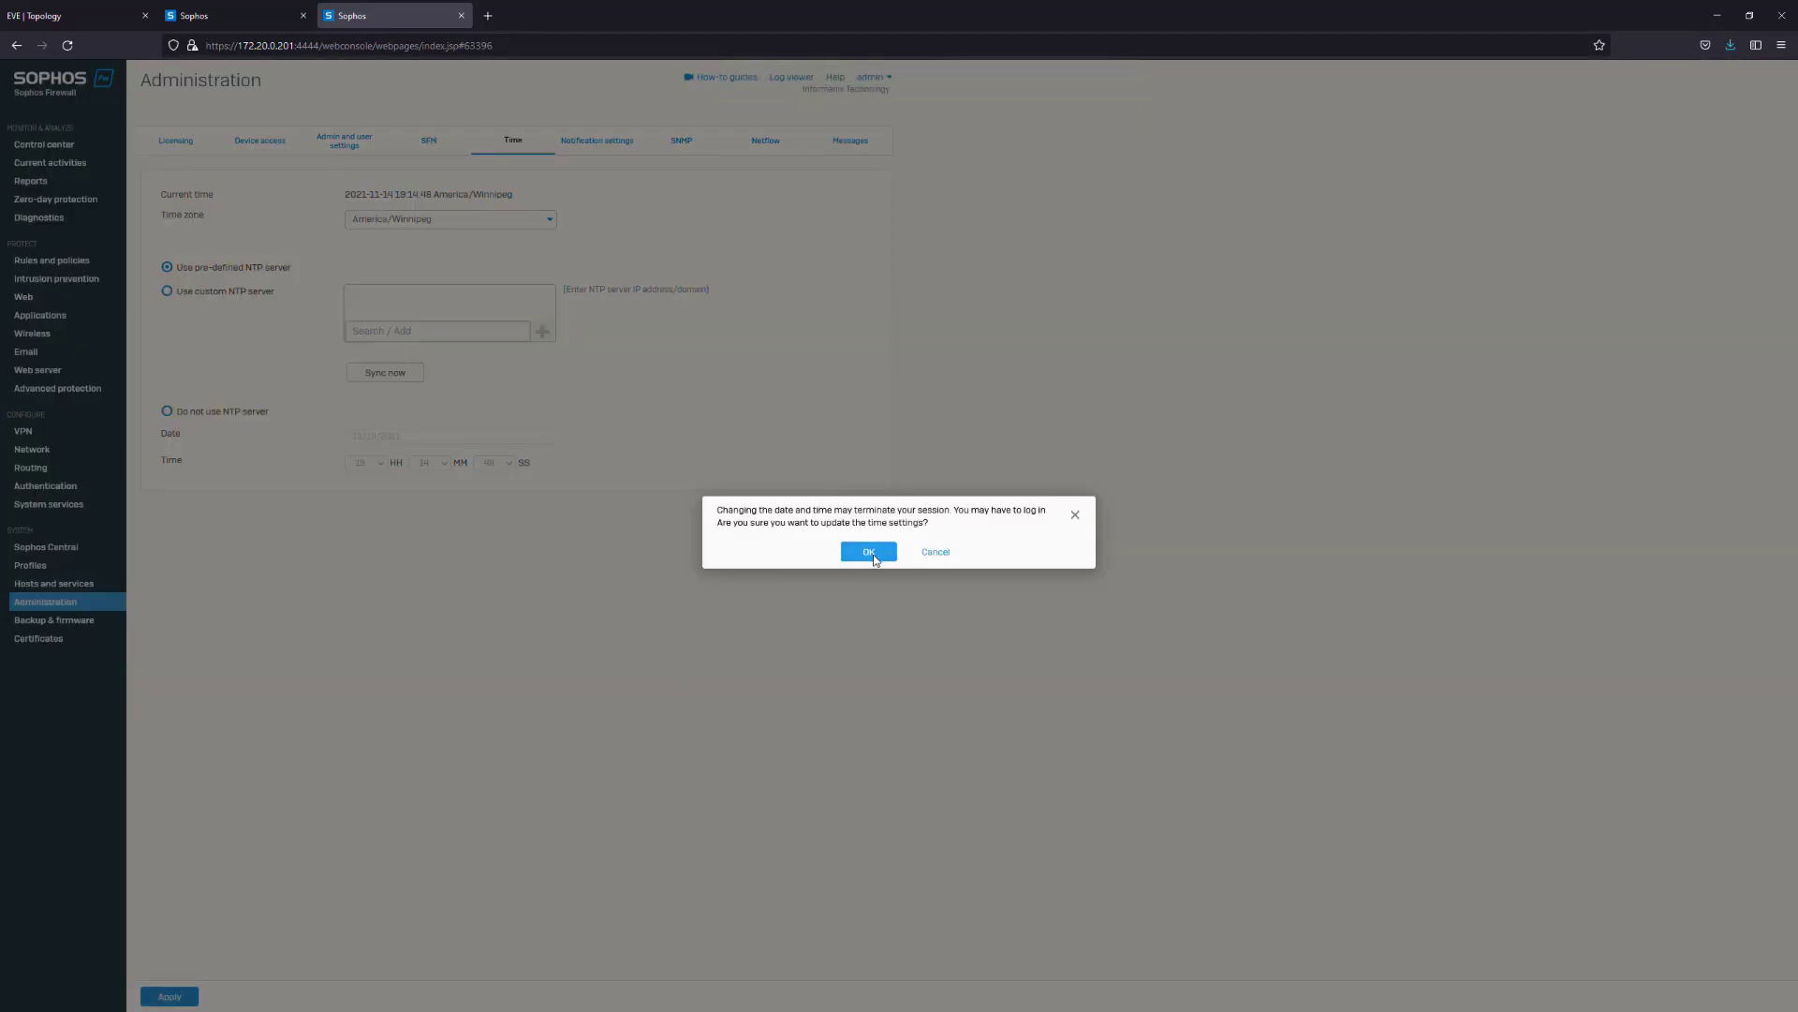
click(869, 553)
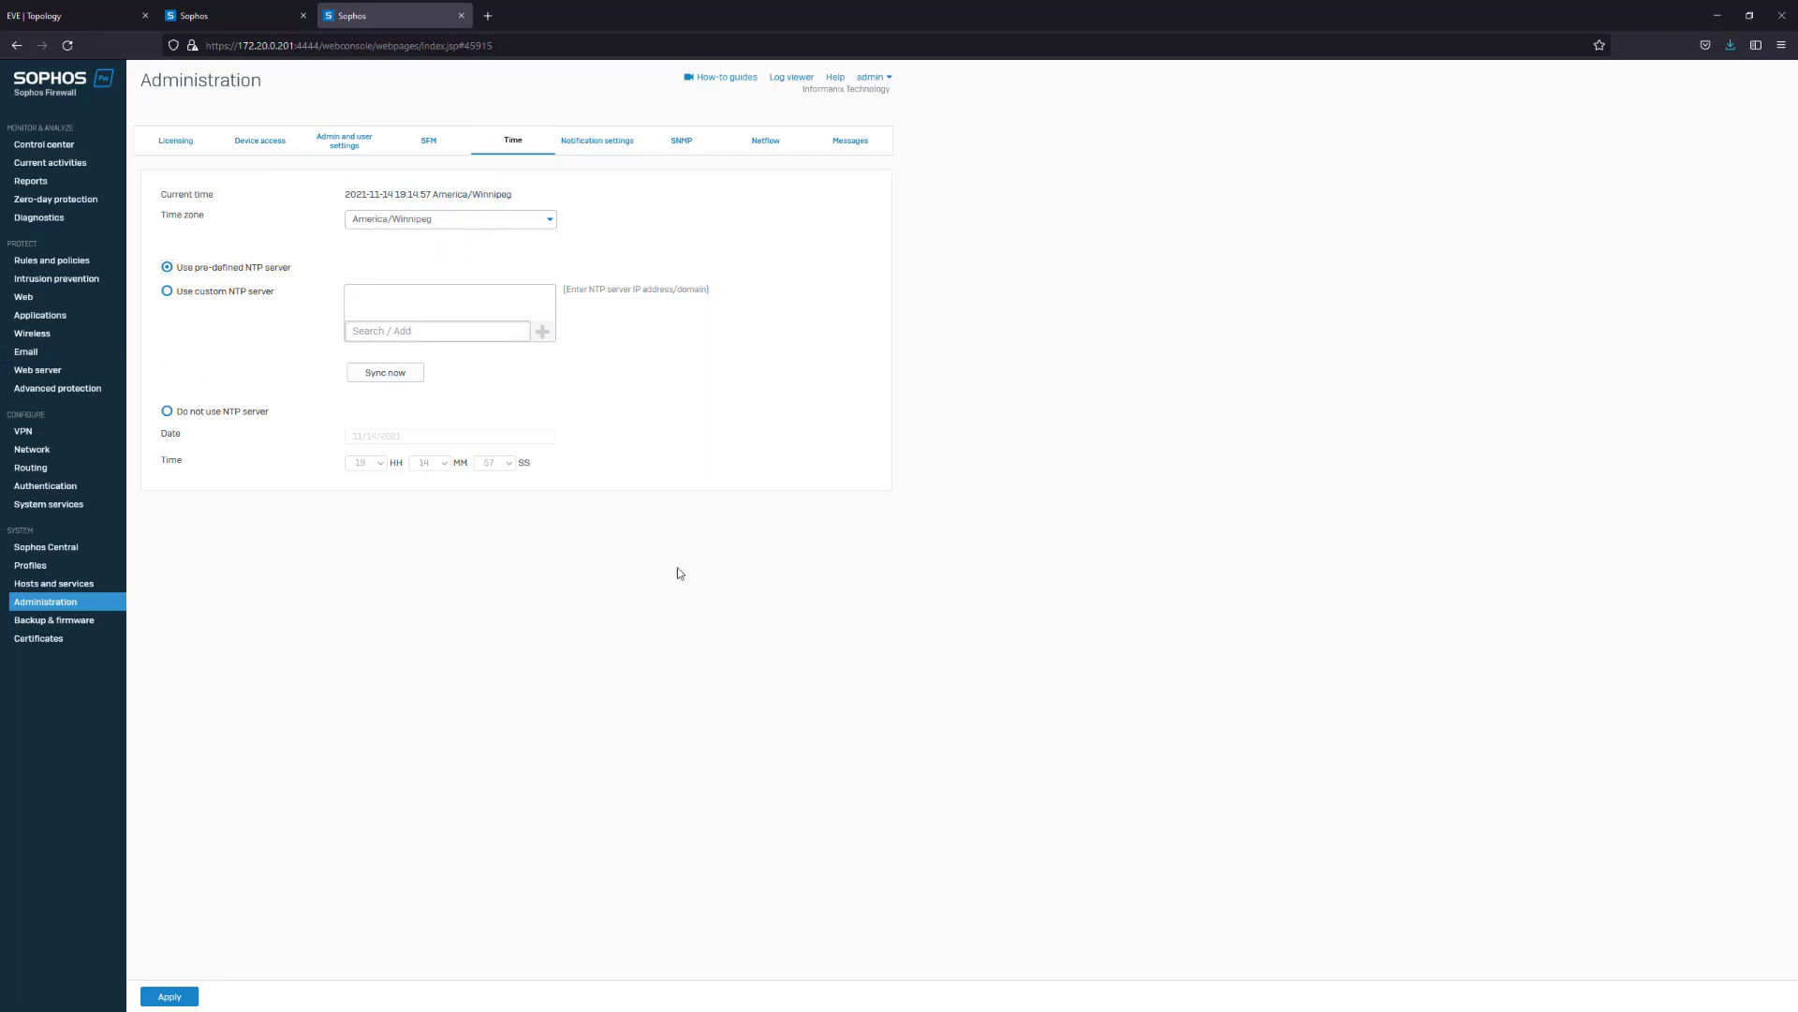
click(55, 583)
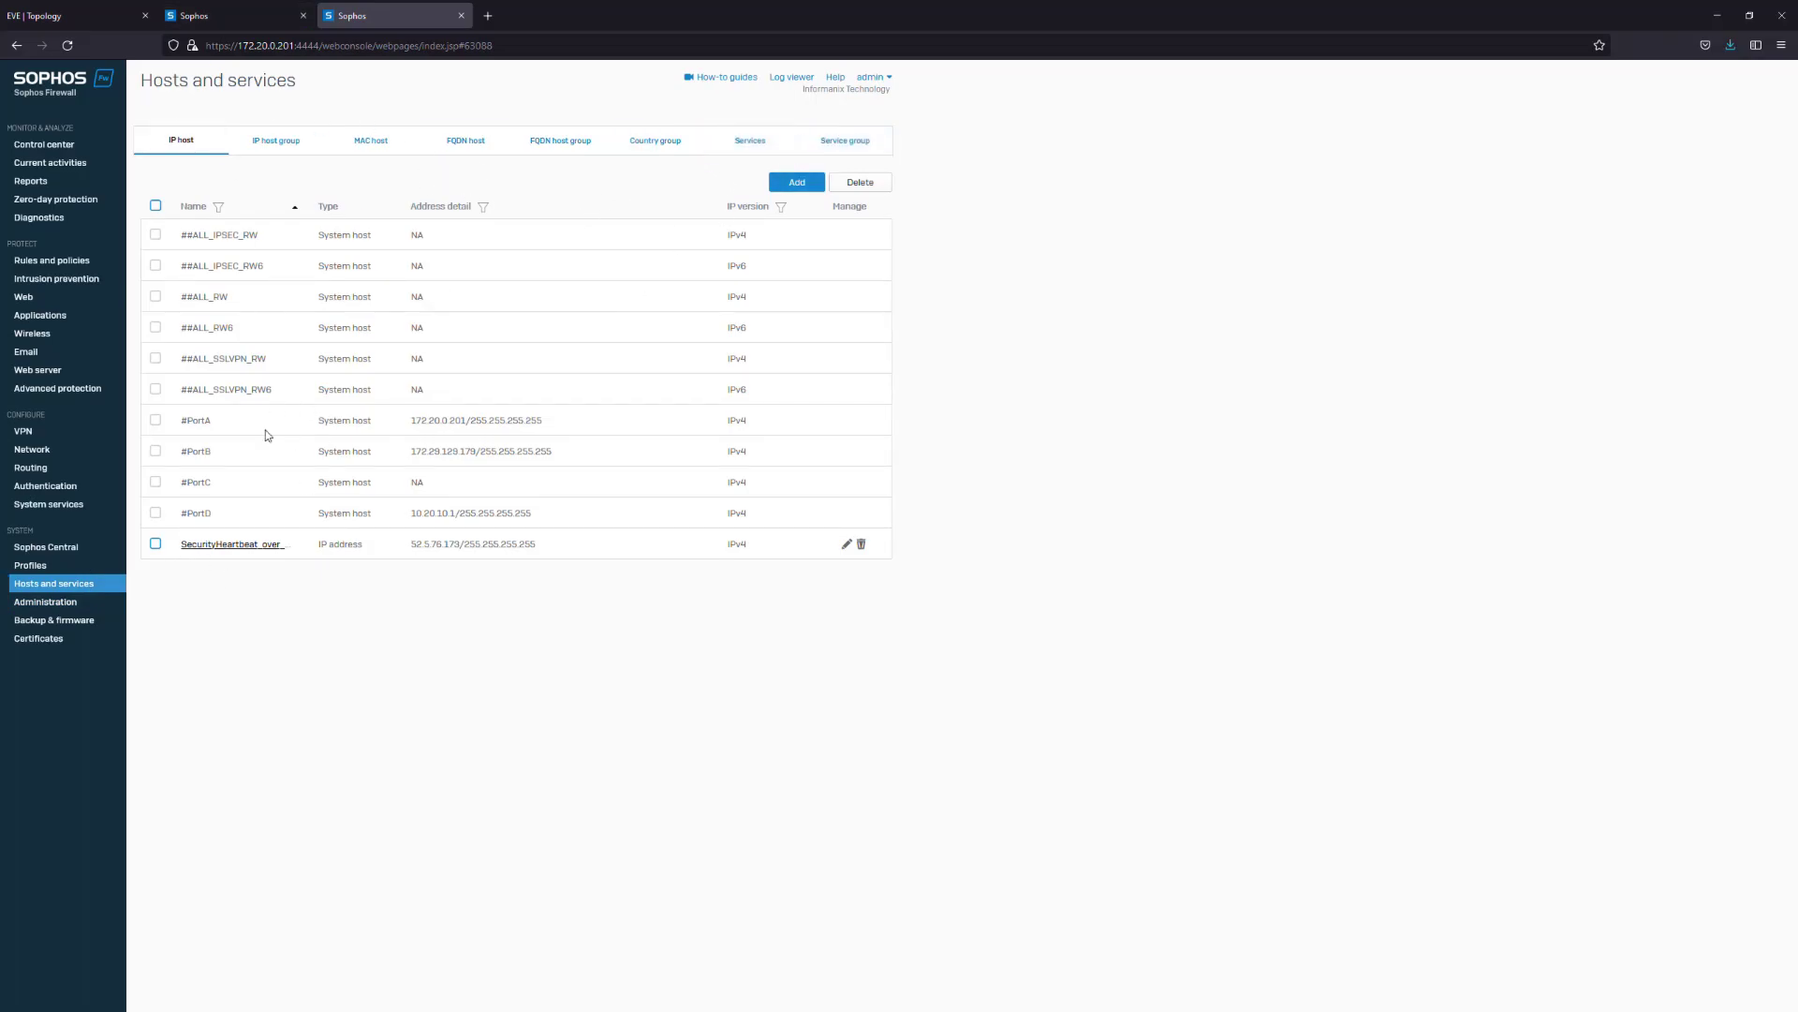
Look over the Services and Service groups lists, then return to the IP host list
click(749, 139)
click(839, 148)
click(174, 147)
Choose API-1636938568267615.tar as the import file under Backup & firmware > Import export
click(68, 619)
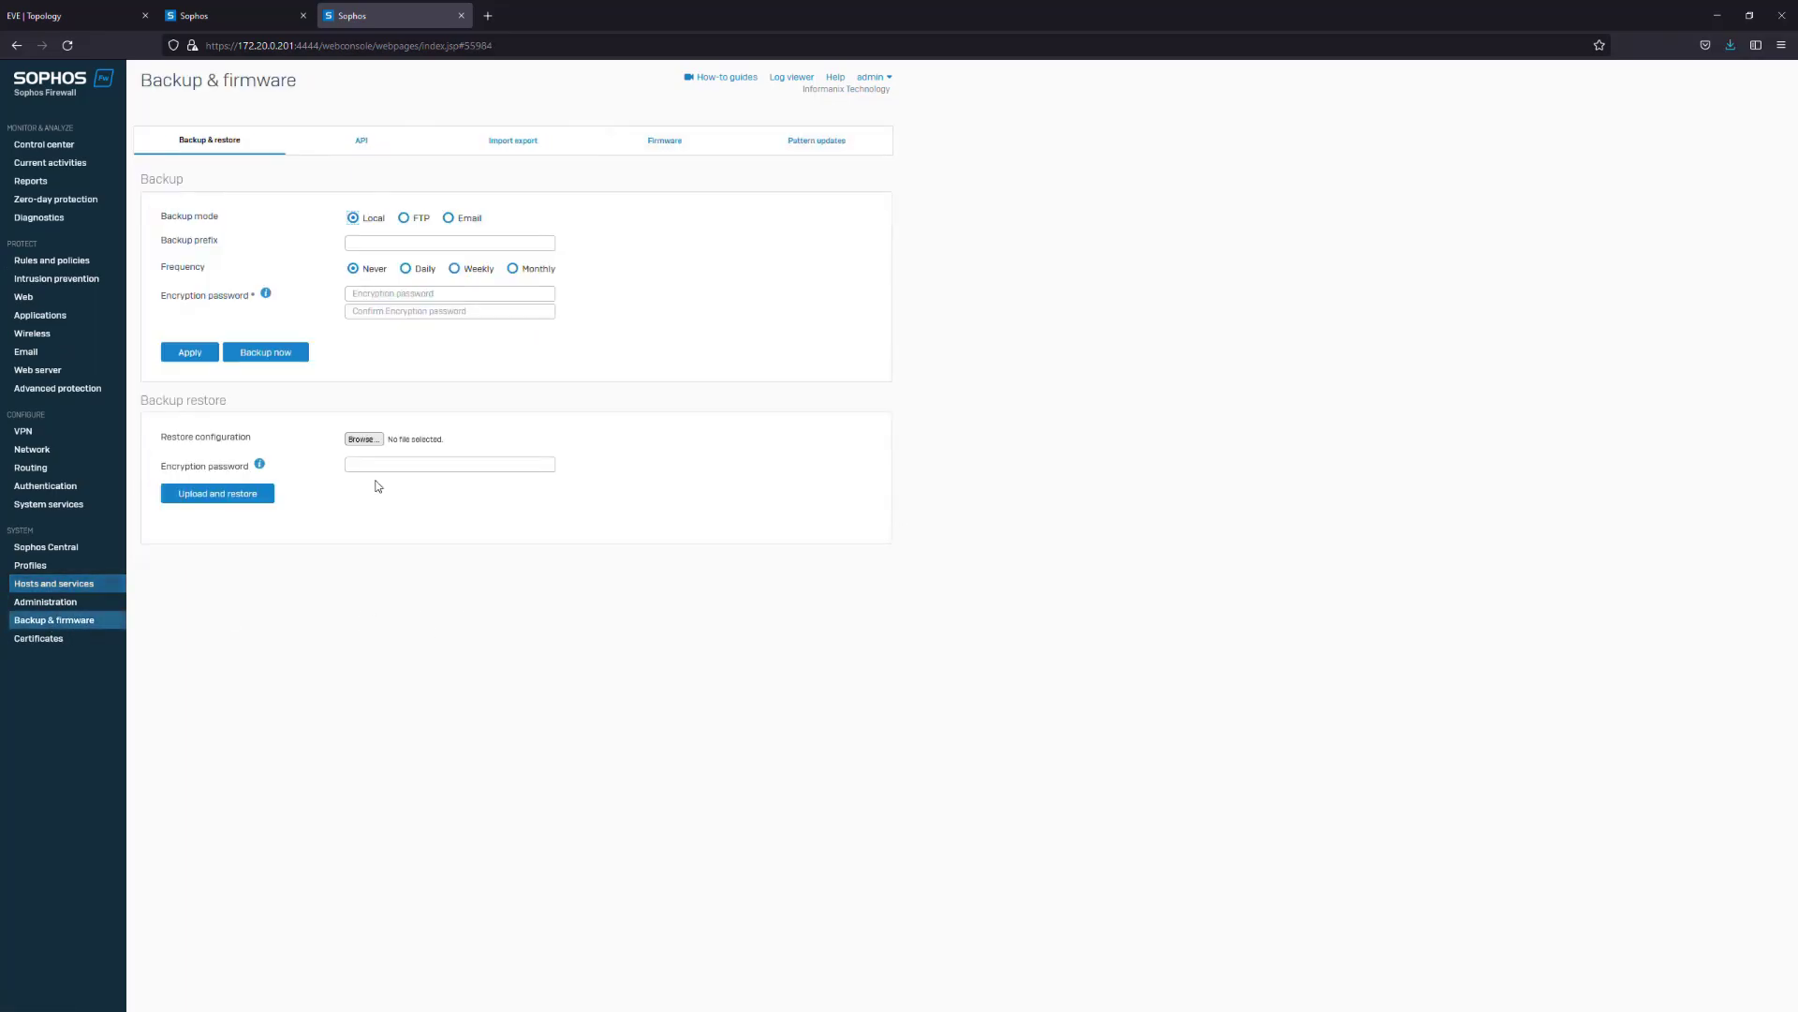
click(473, 141)
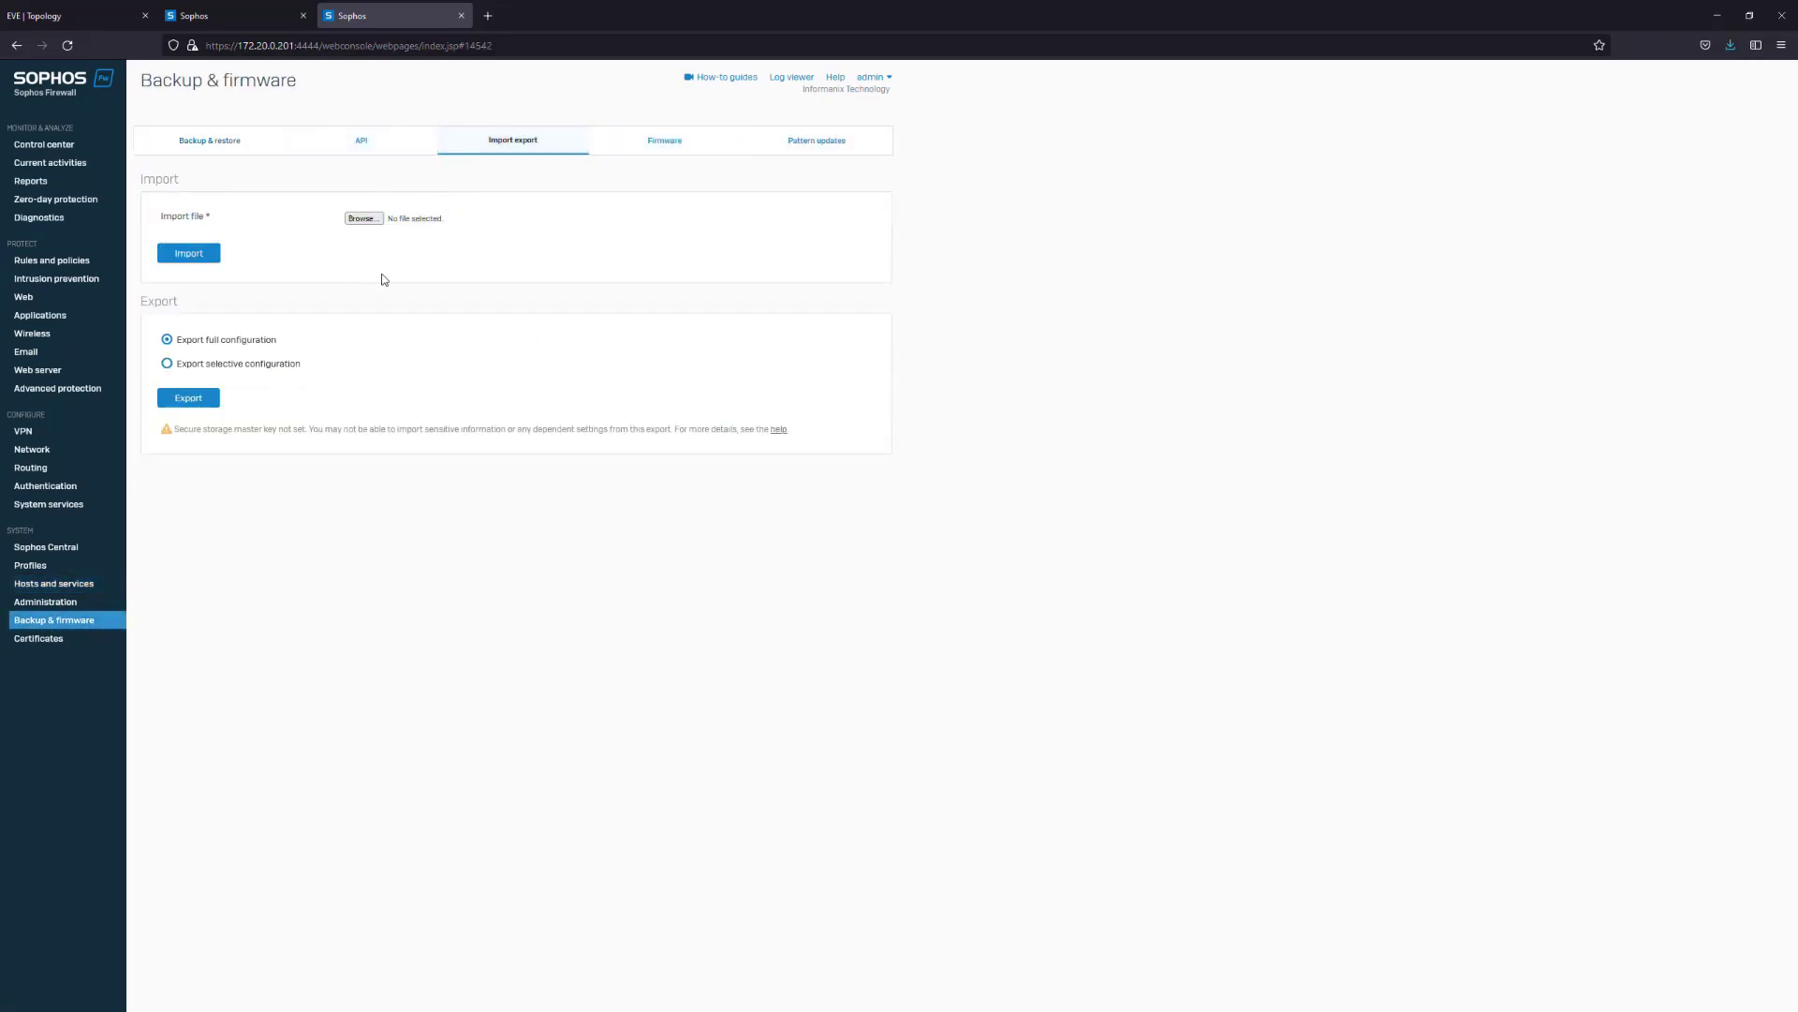
click(364, 218)
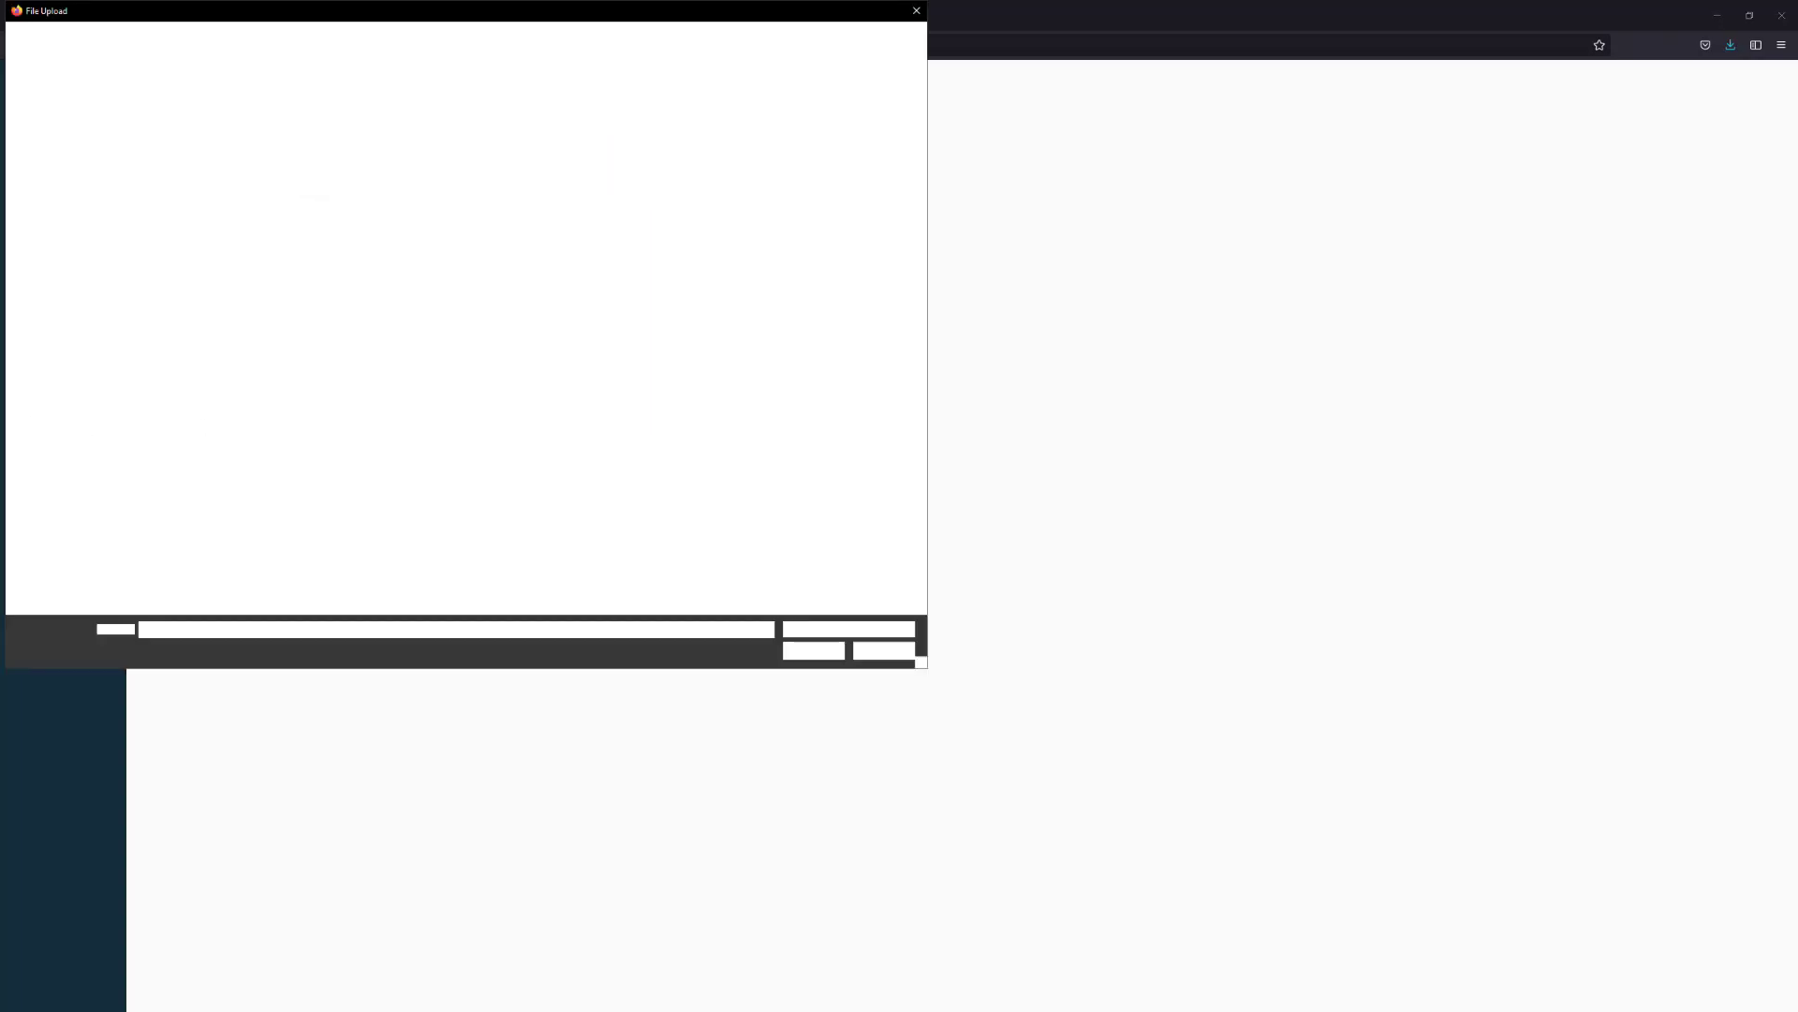
scroll(289, 363, down, 3)
drag(344, 14, 0, 187)
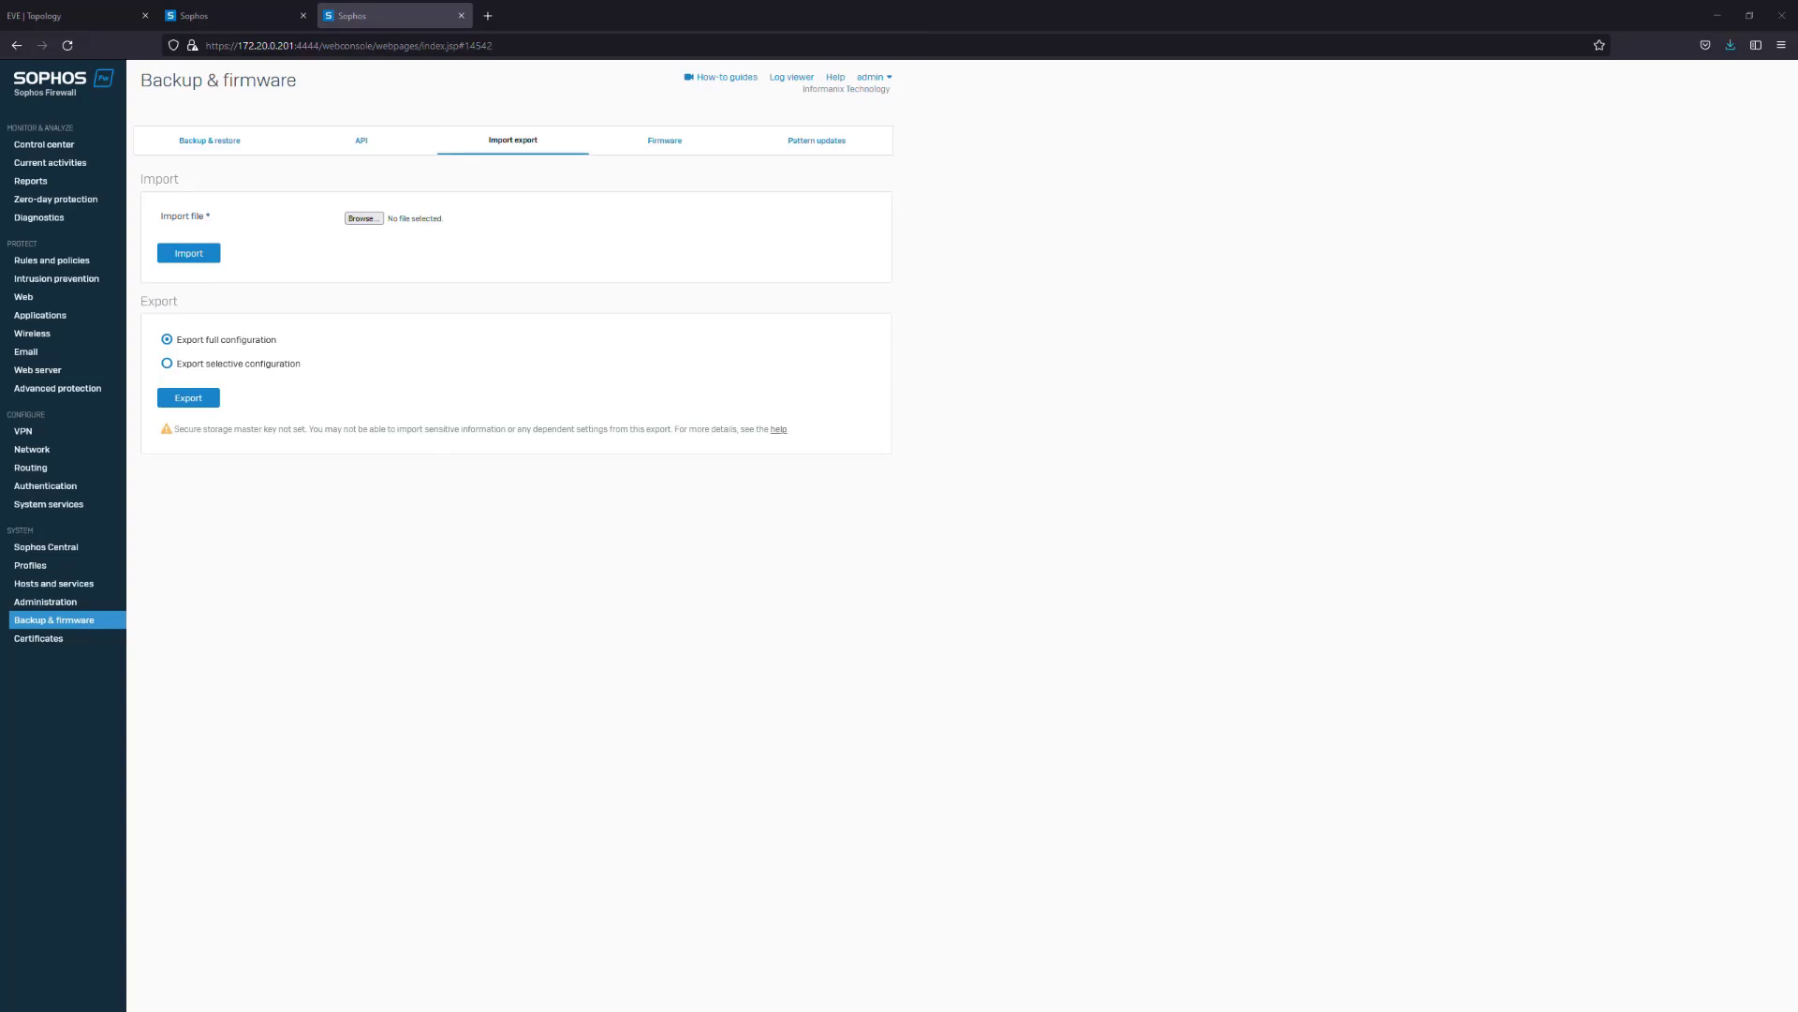
key(Return)
Start importing the selected configuration file on the branch firewall
click(233, 16)
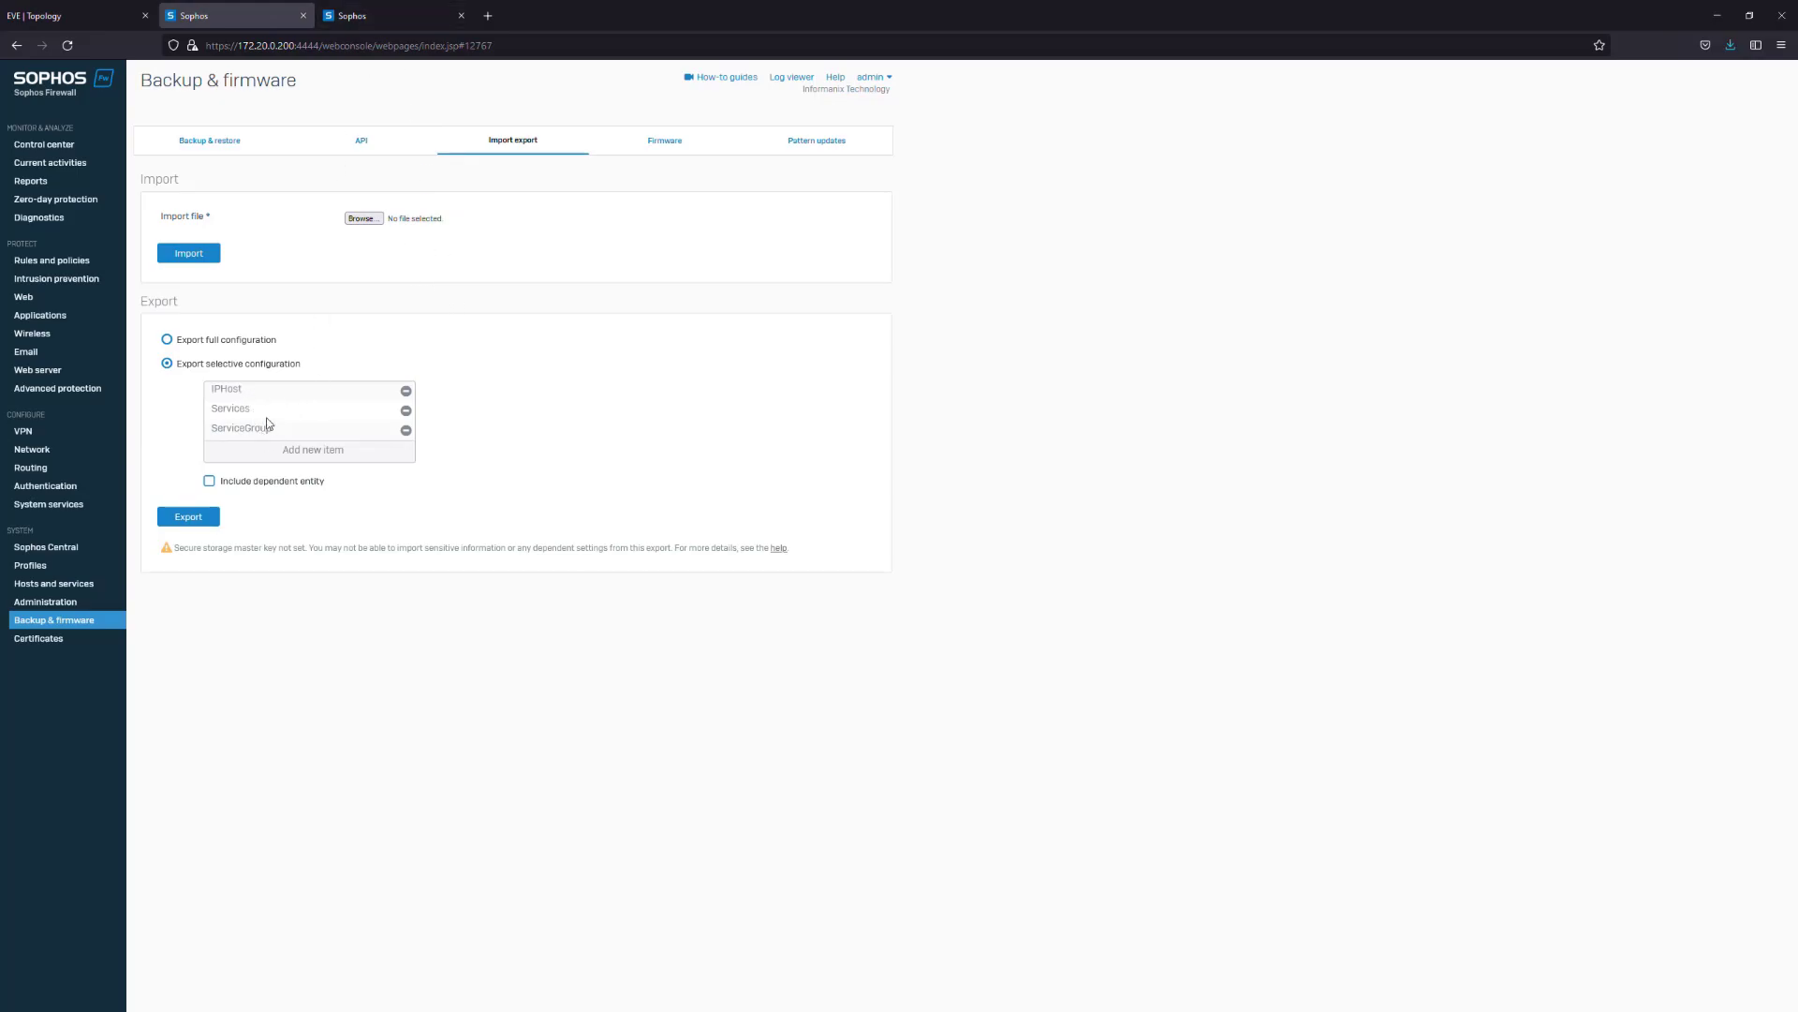
click(396, 17)
click(196, 254)
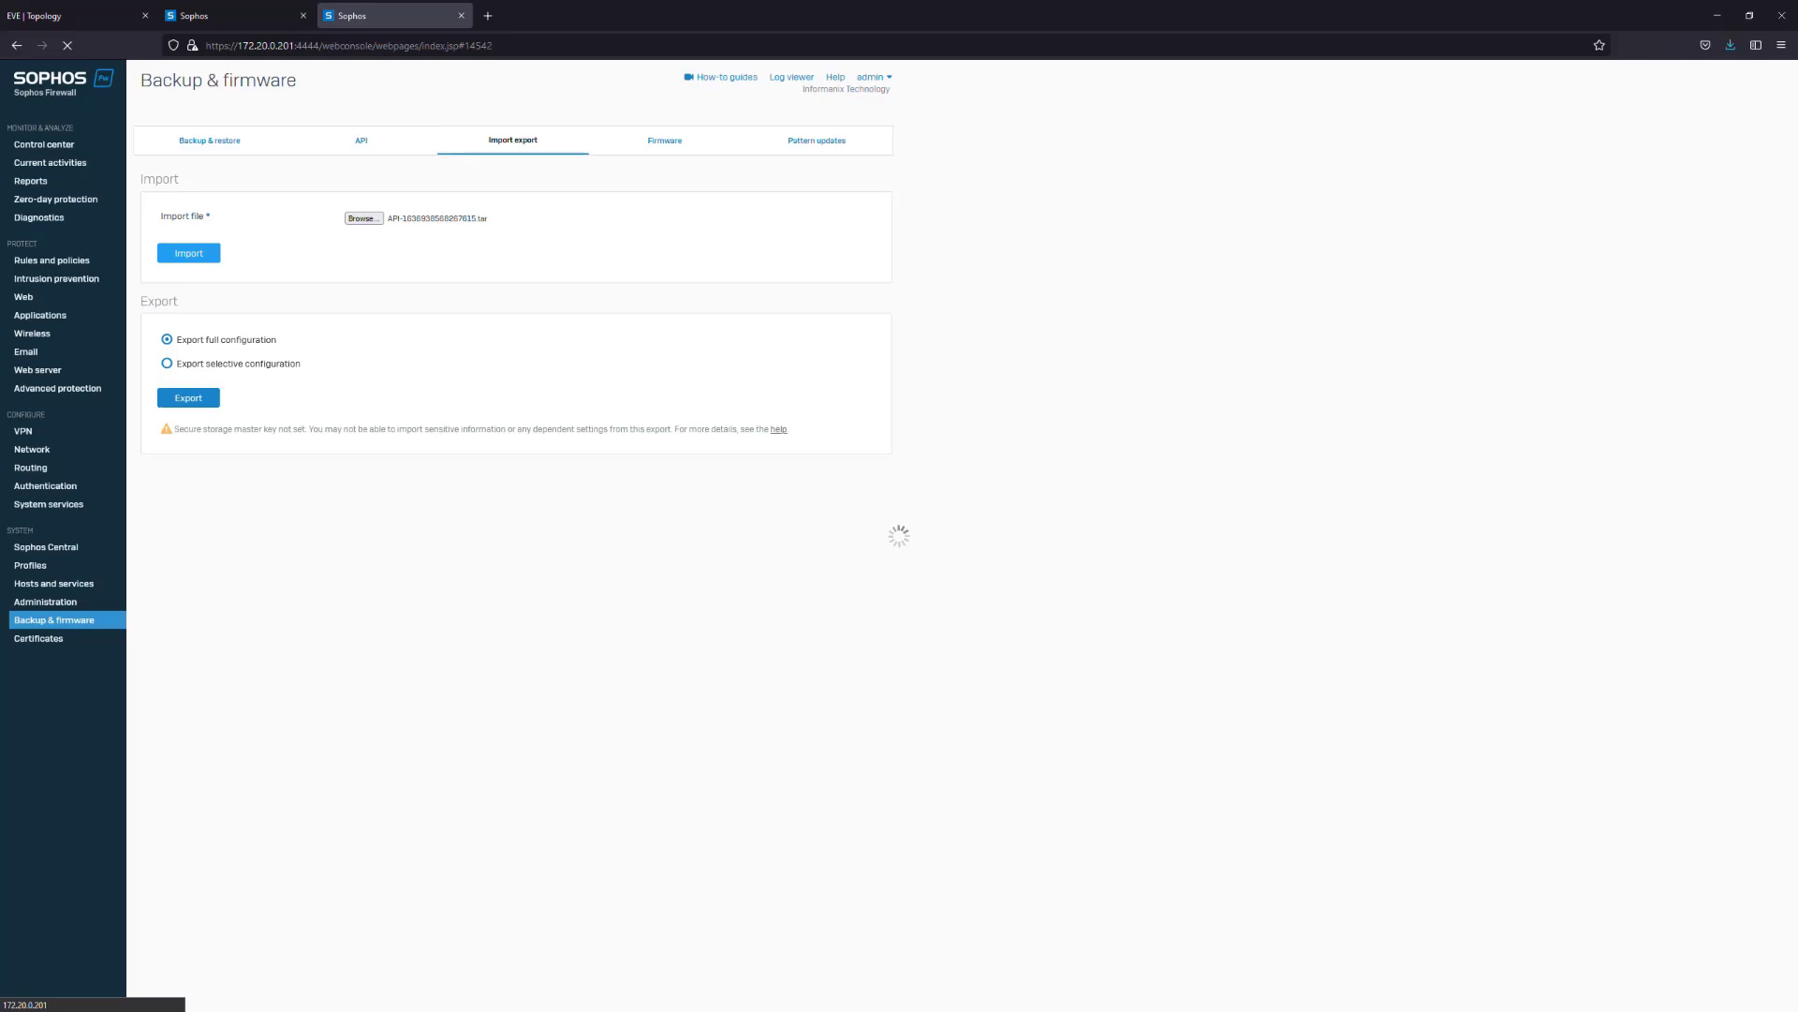
Open the exported API-1636938568267615.tar in Notepad++ via File Explorer and maximize it
key(super+e)
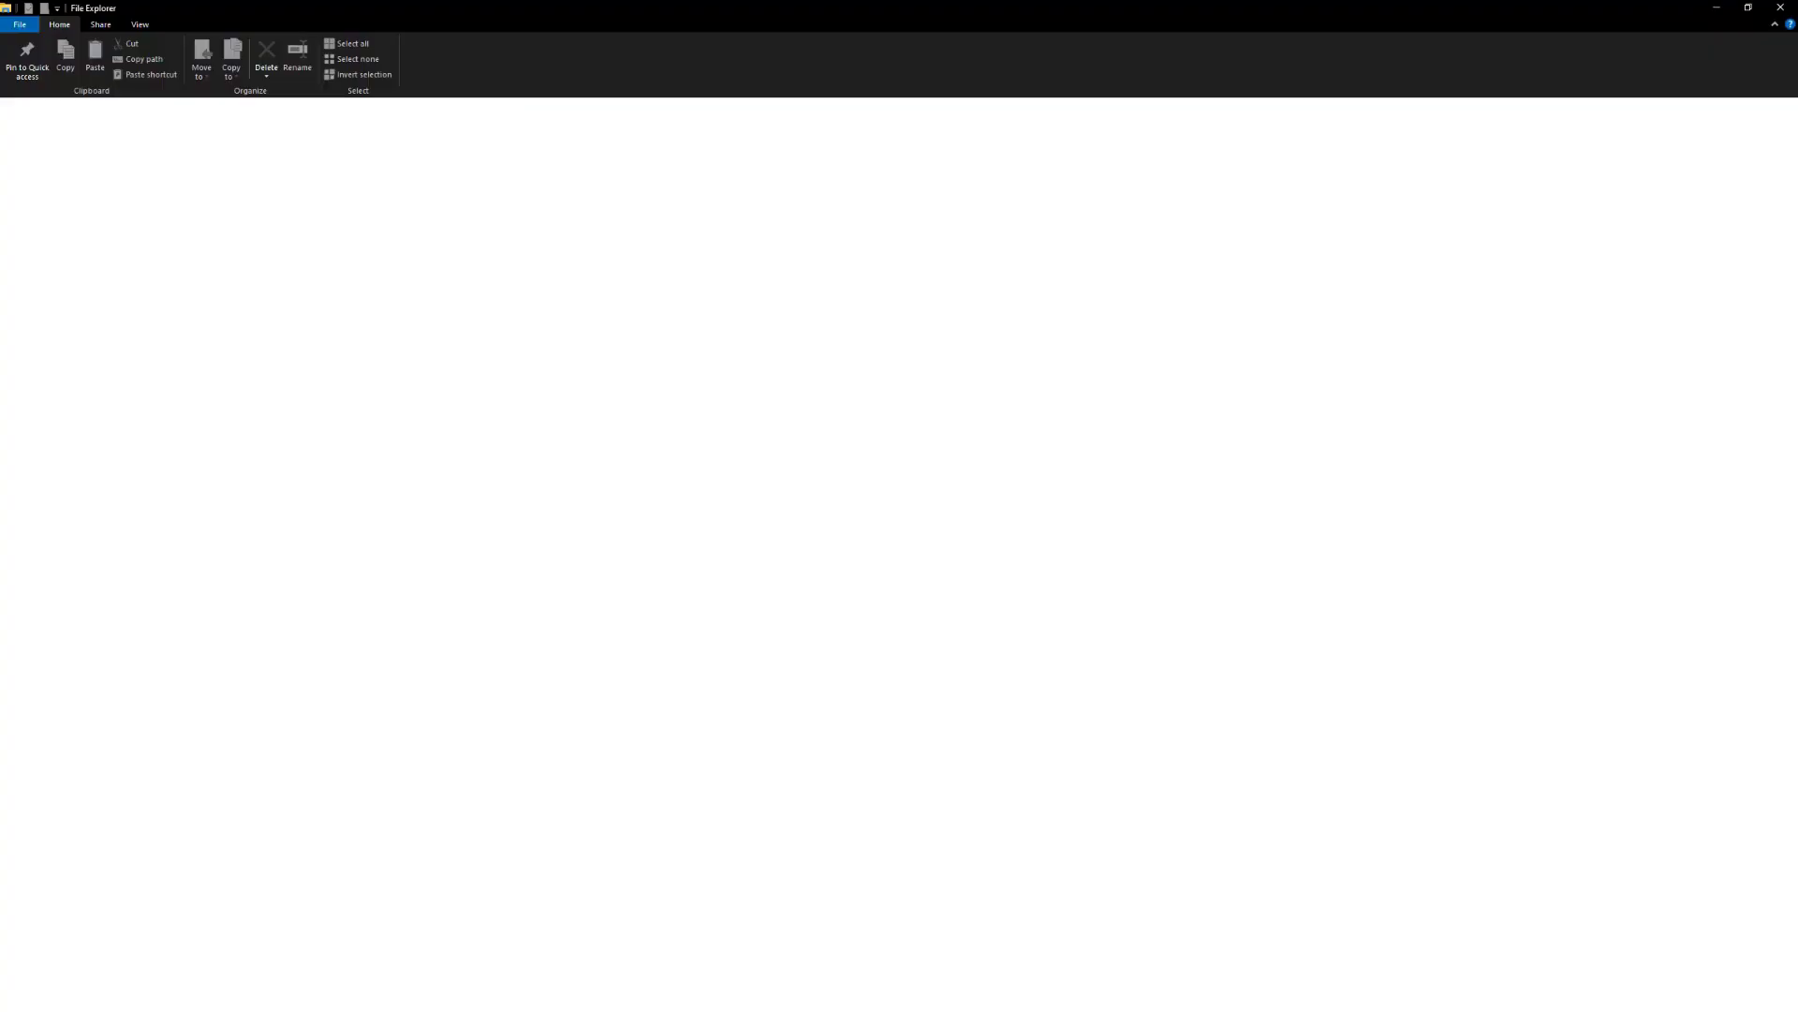
drag(489, 25, 0, 1)
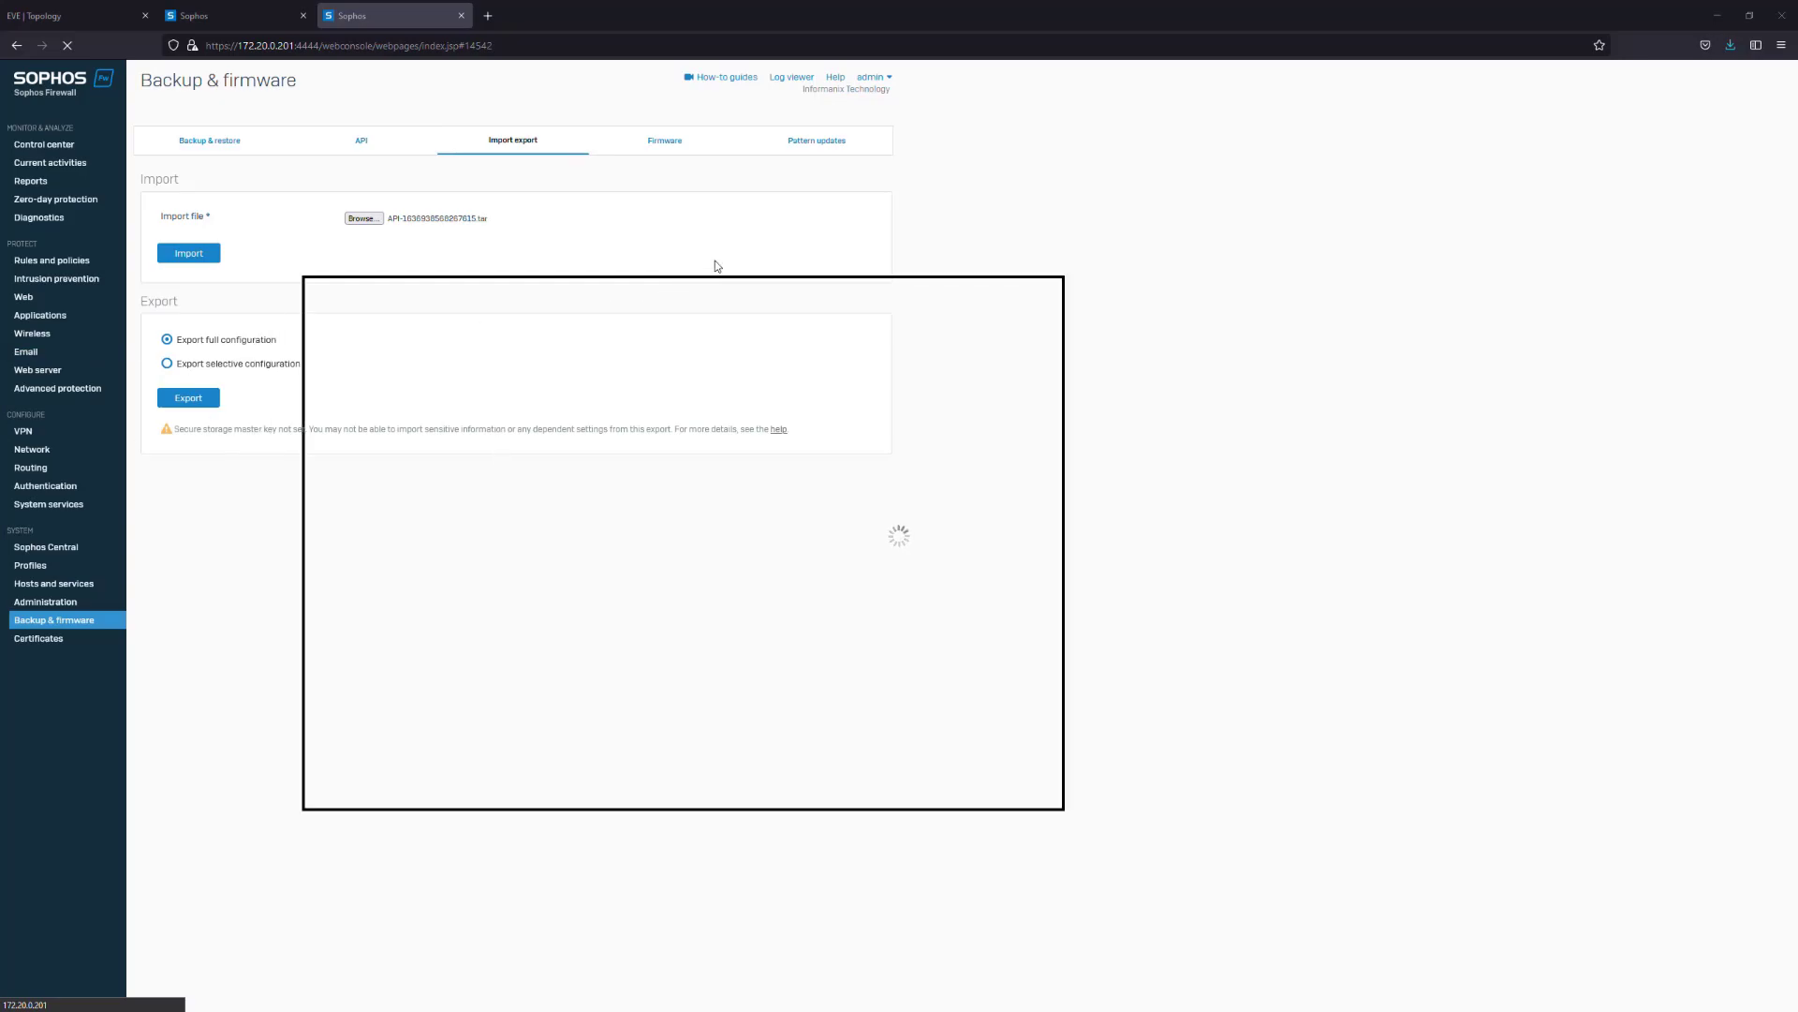
click(1078, 249)
Scroll through the exported XML and highlight the HQ-AD_10.10.10.10 host entry
scroll(271, 460, up, 20)
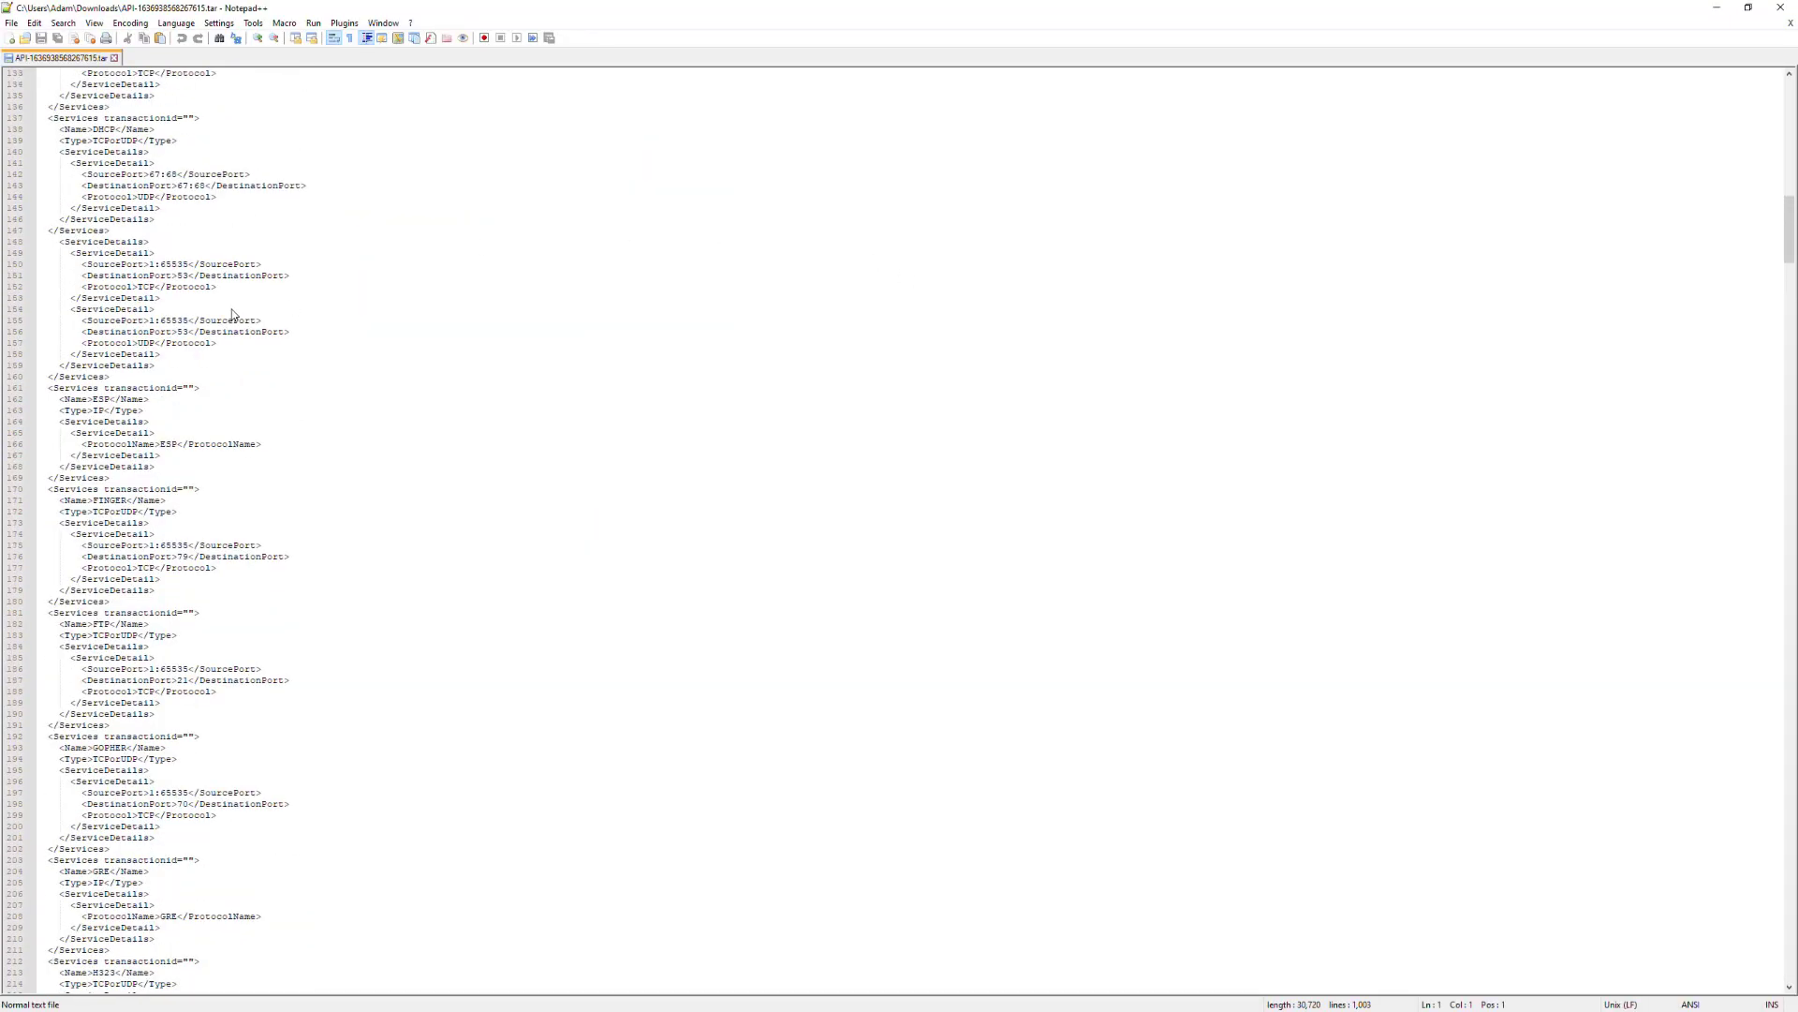
scroll(131, 323, up, 10)
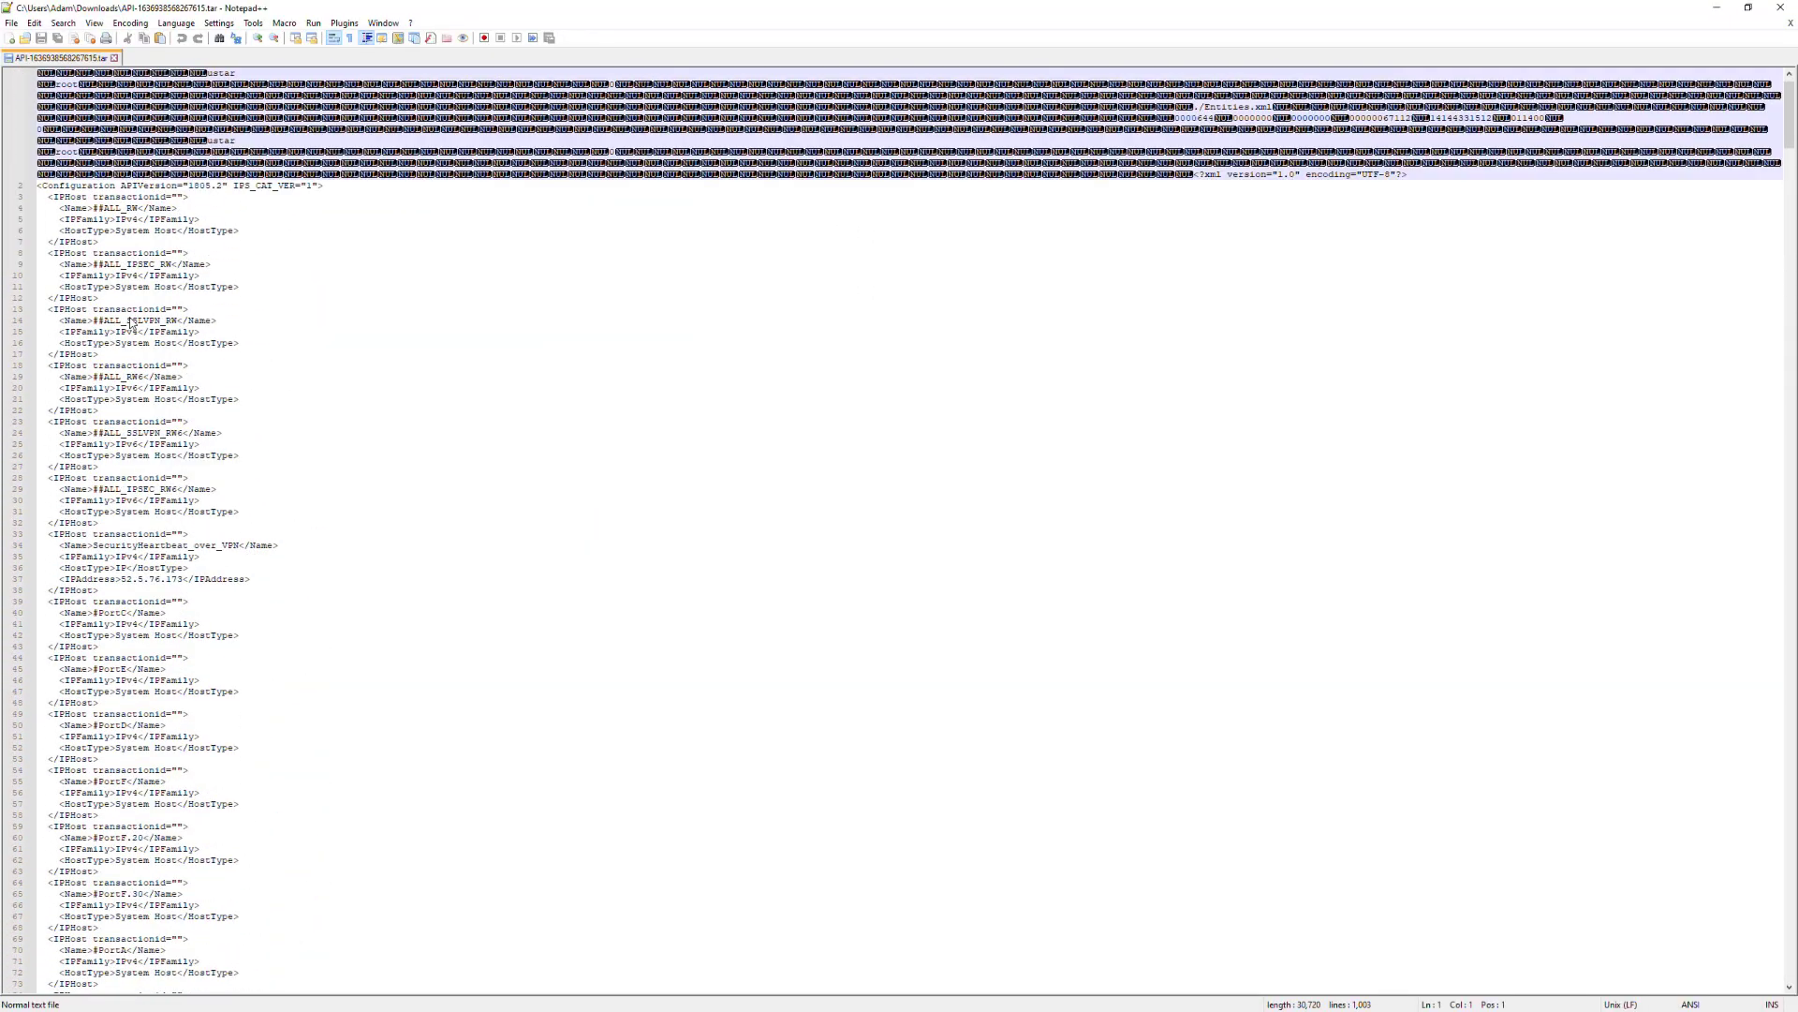
scroll(169, 246, up, 1)
scroll(161, 234, down, 3)
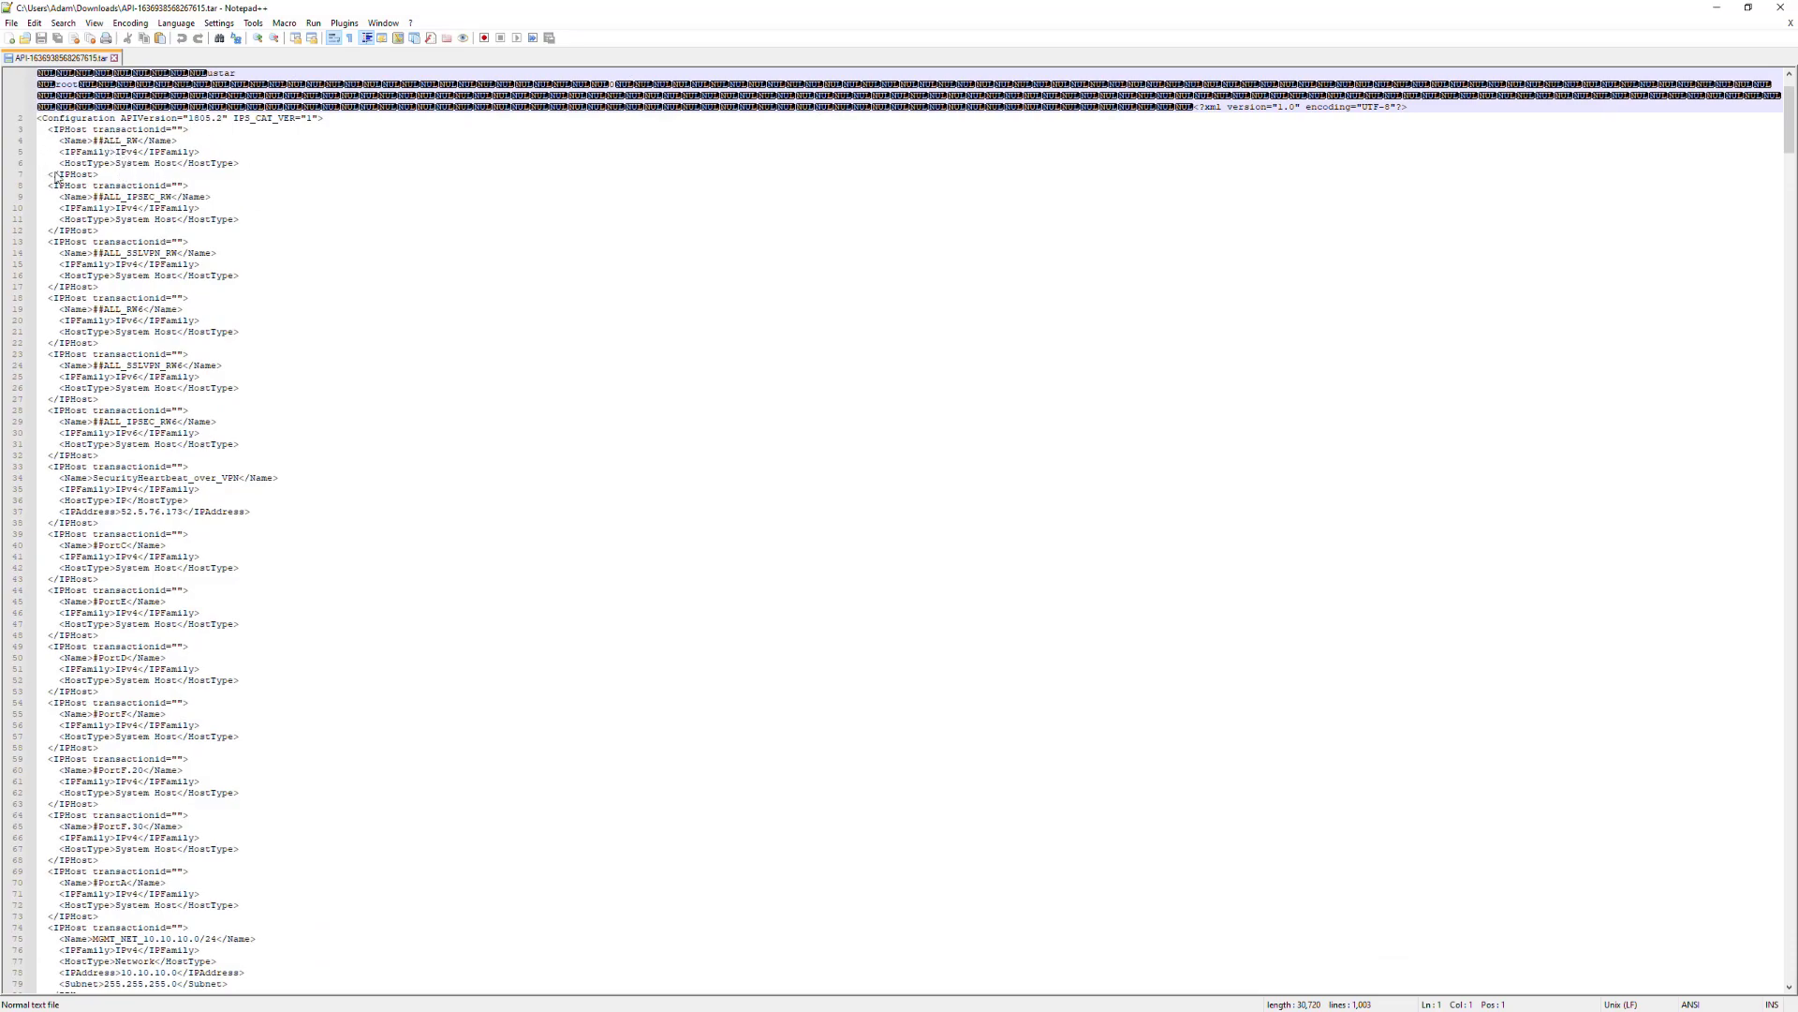
drag(119, 202, 281, 380)
scroll(283, 386, down, 13)
scroll(283, 386, down, 14)
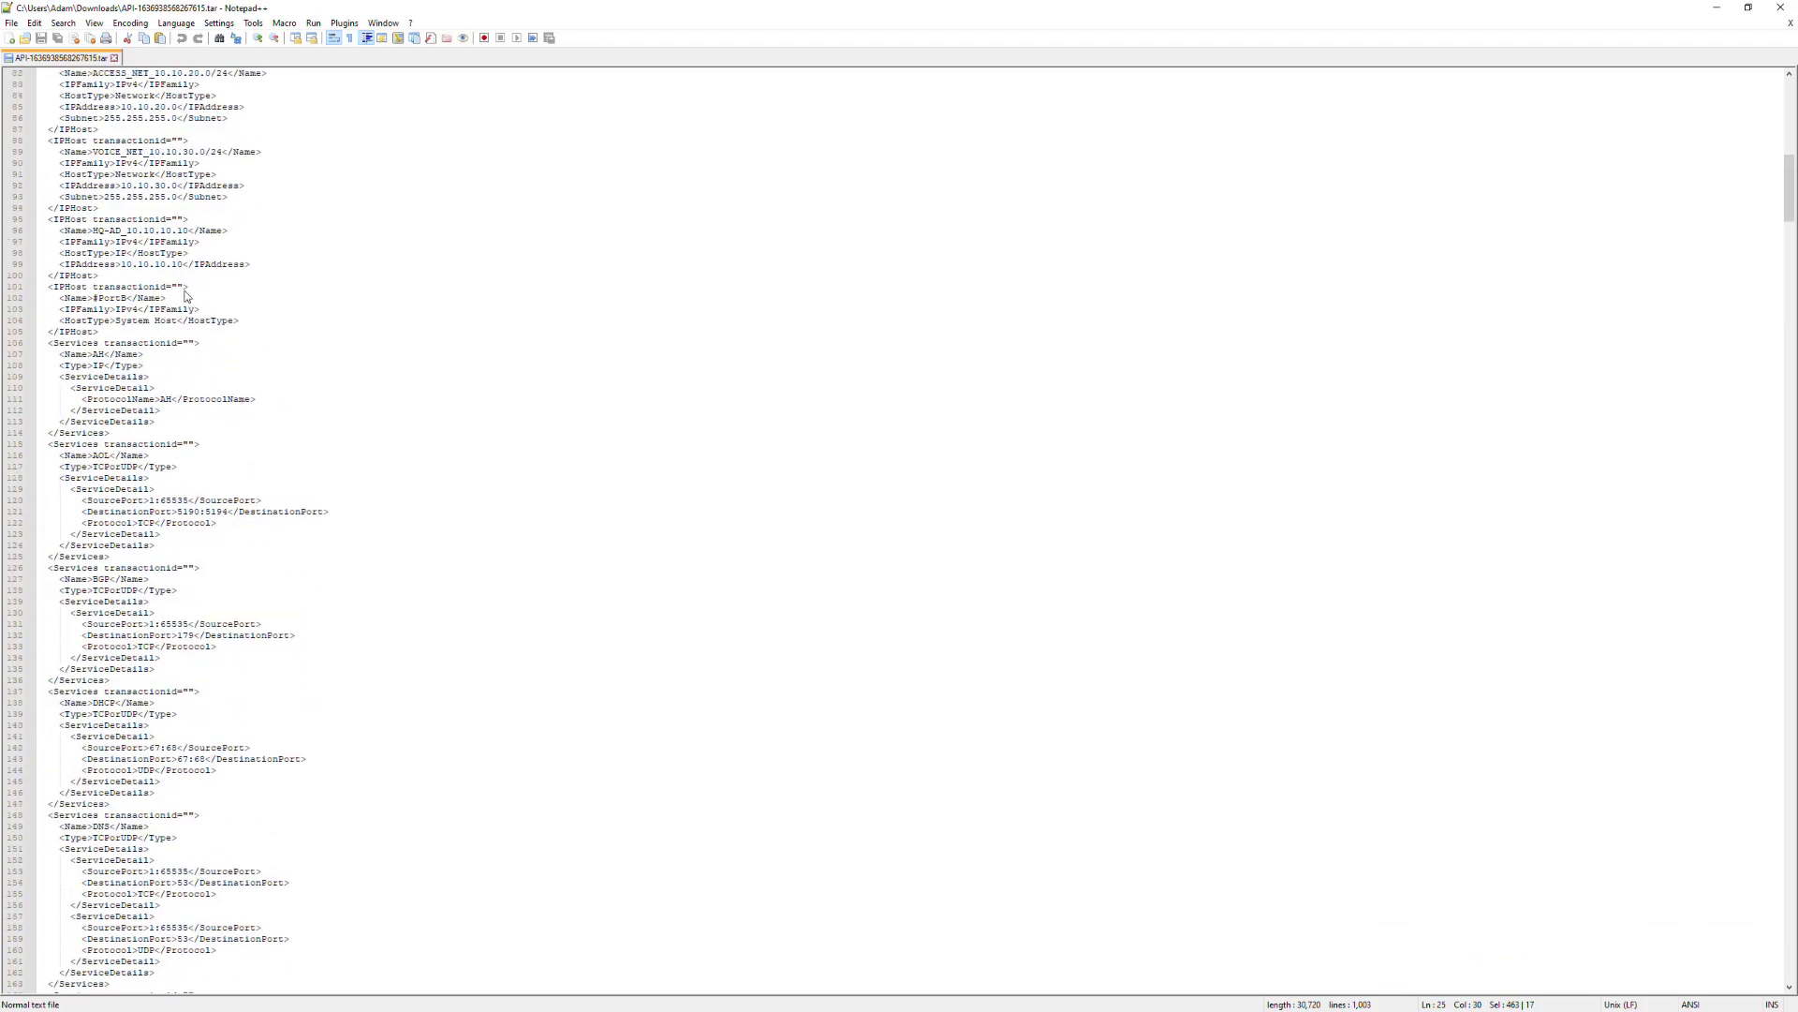
drag(47, 234, 272, 281)
click(161, 253)
drag(58, 230, 234, 240)
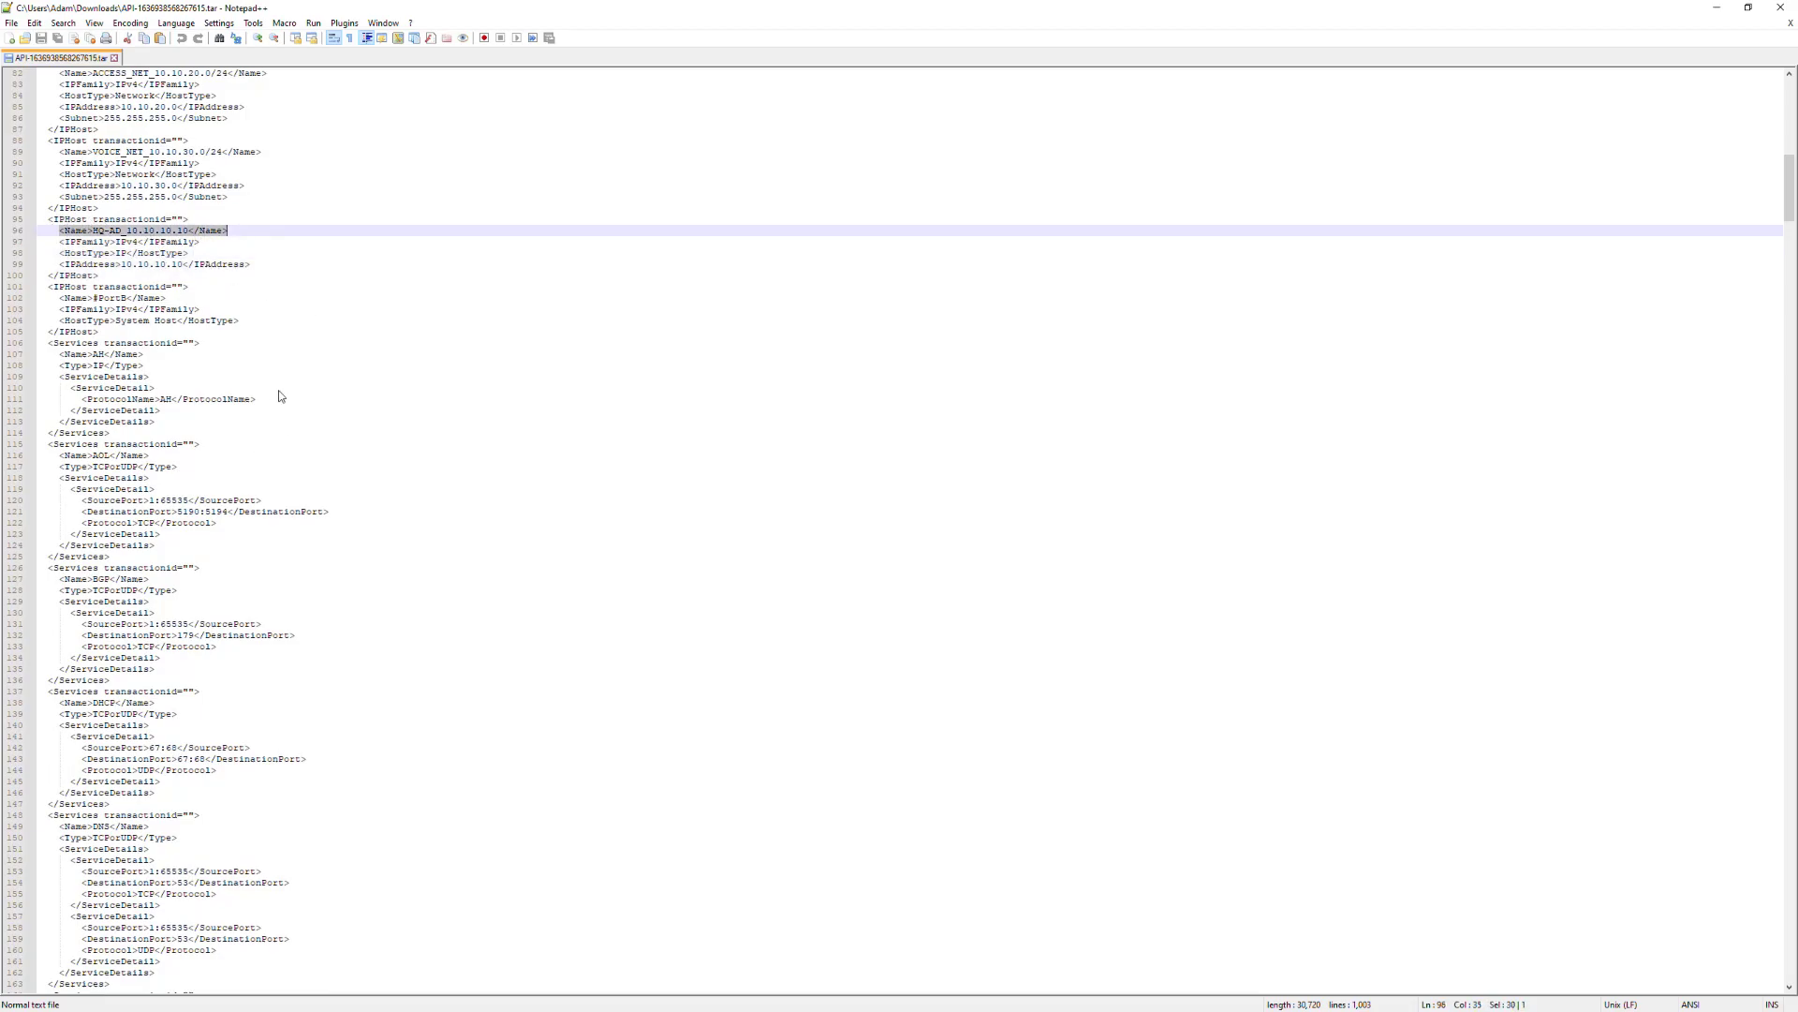
Scroll through the exported service entries and close Notepad++
scroll(172, 413, down, 20)
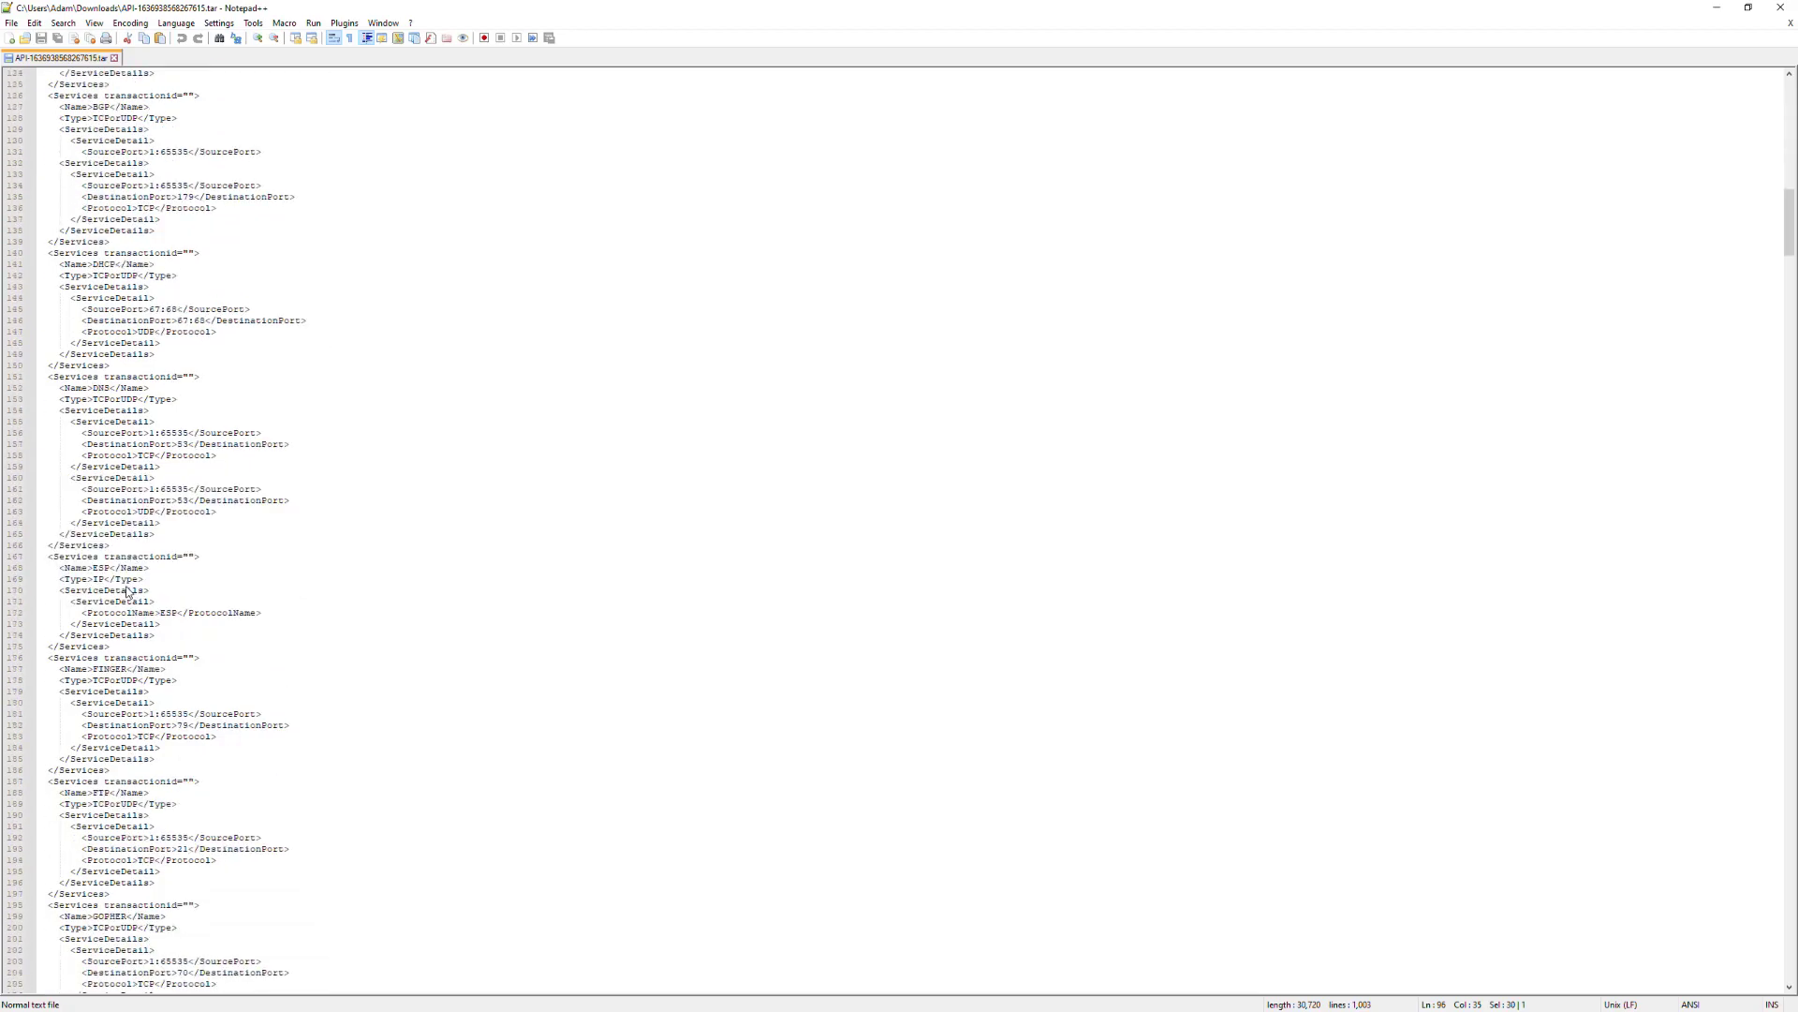
scroll(117, 587, down, 20)
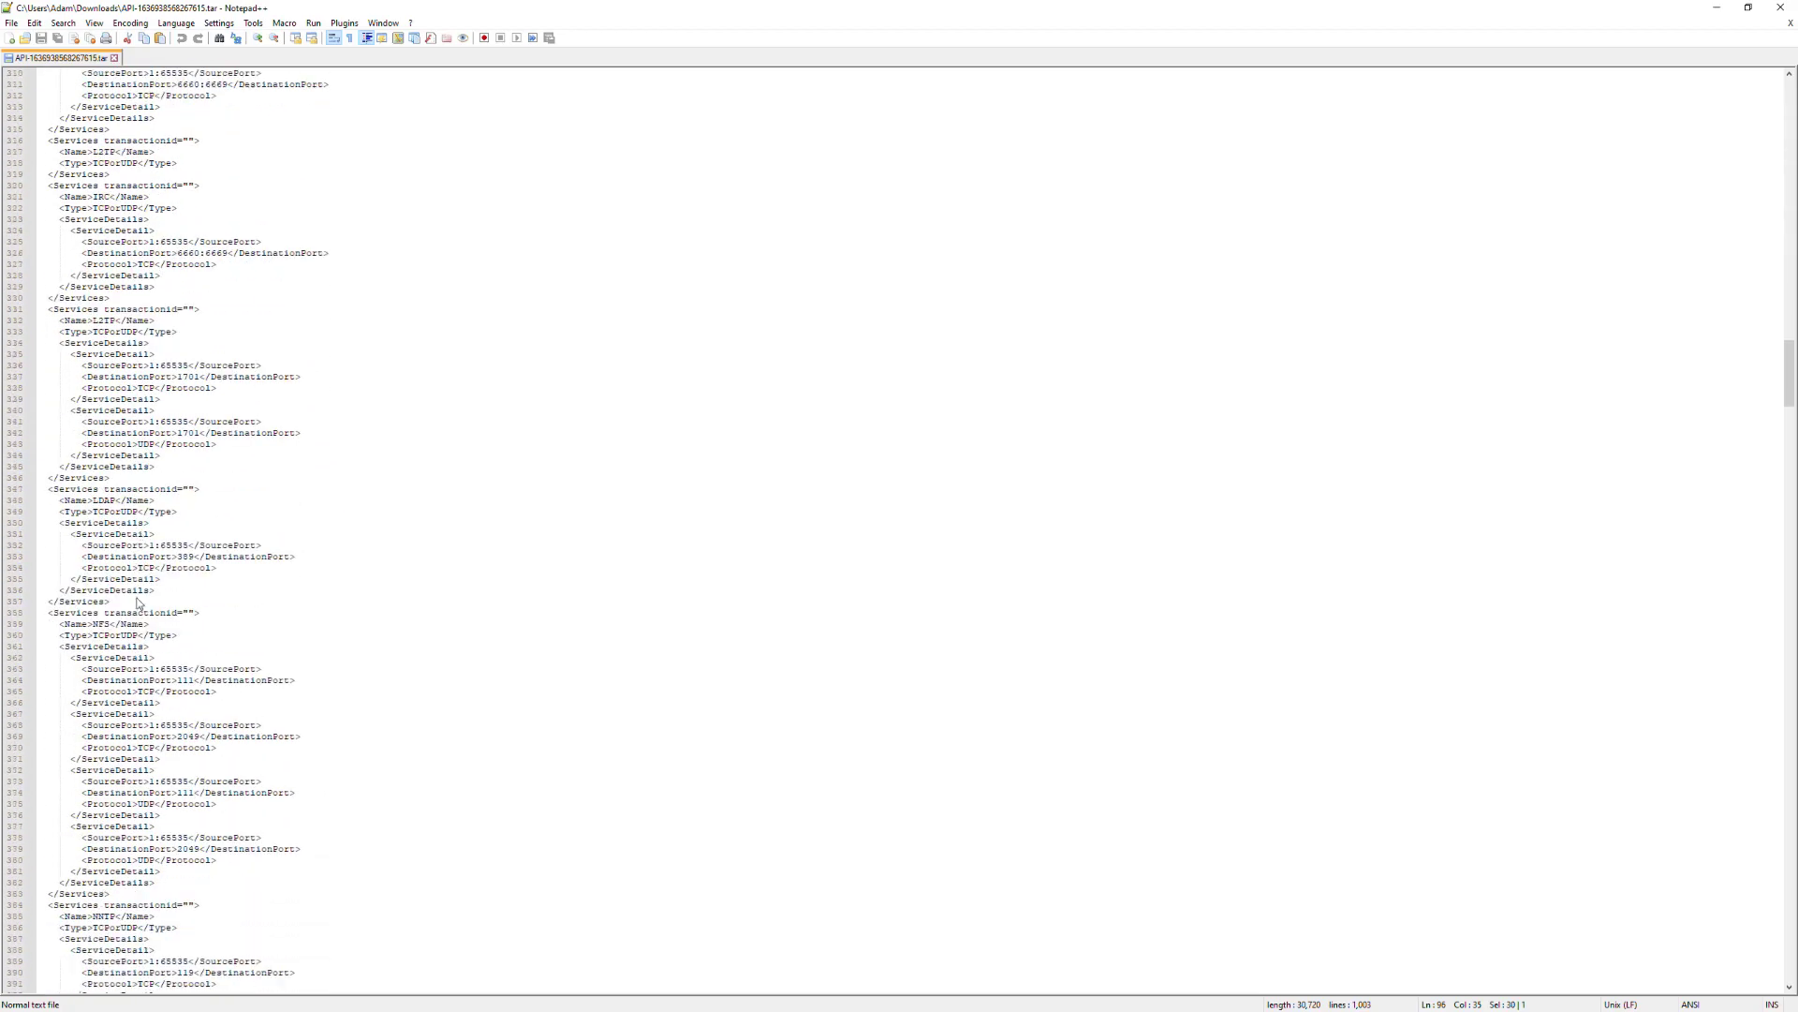
click(1782, 11)
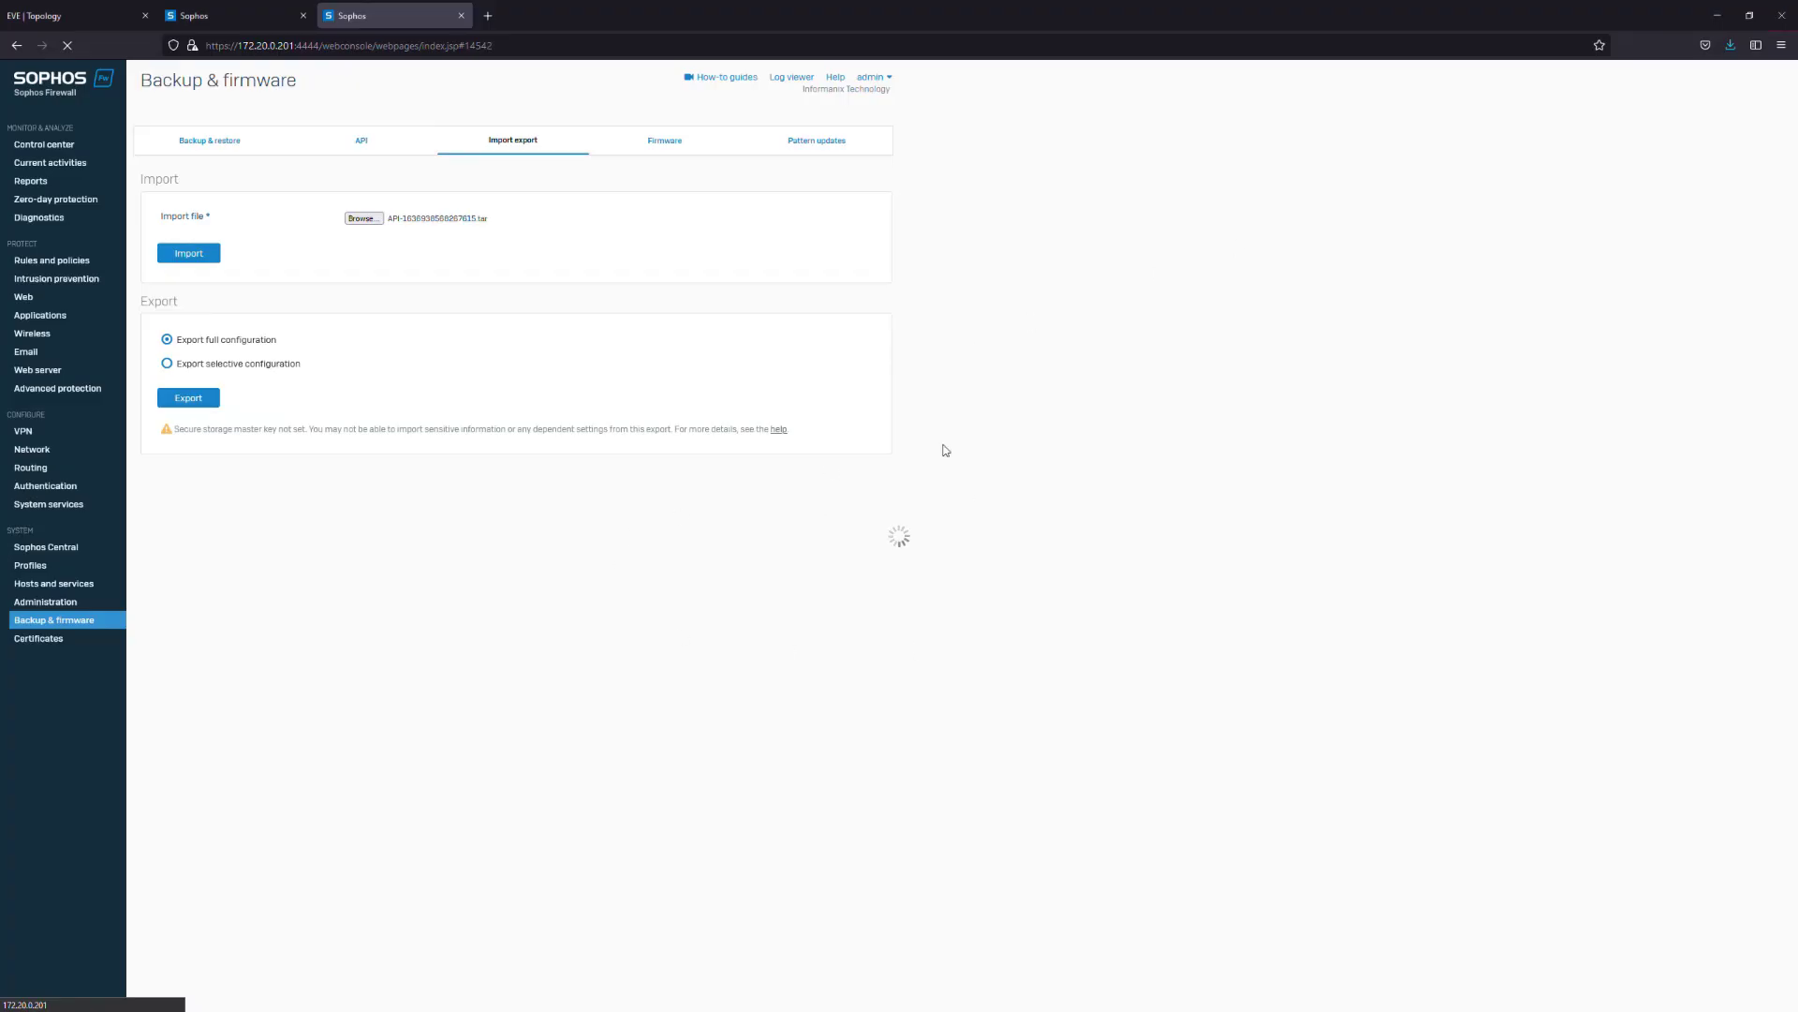
Wait for the import to finish while moving between the lab topology and the Sophos import page
click(75, 16)
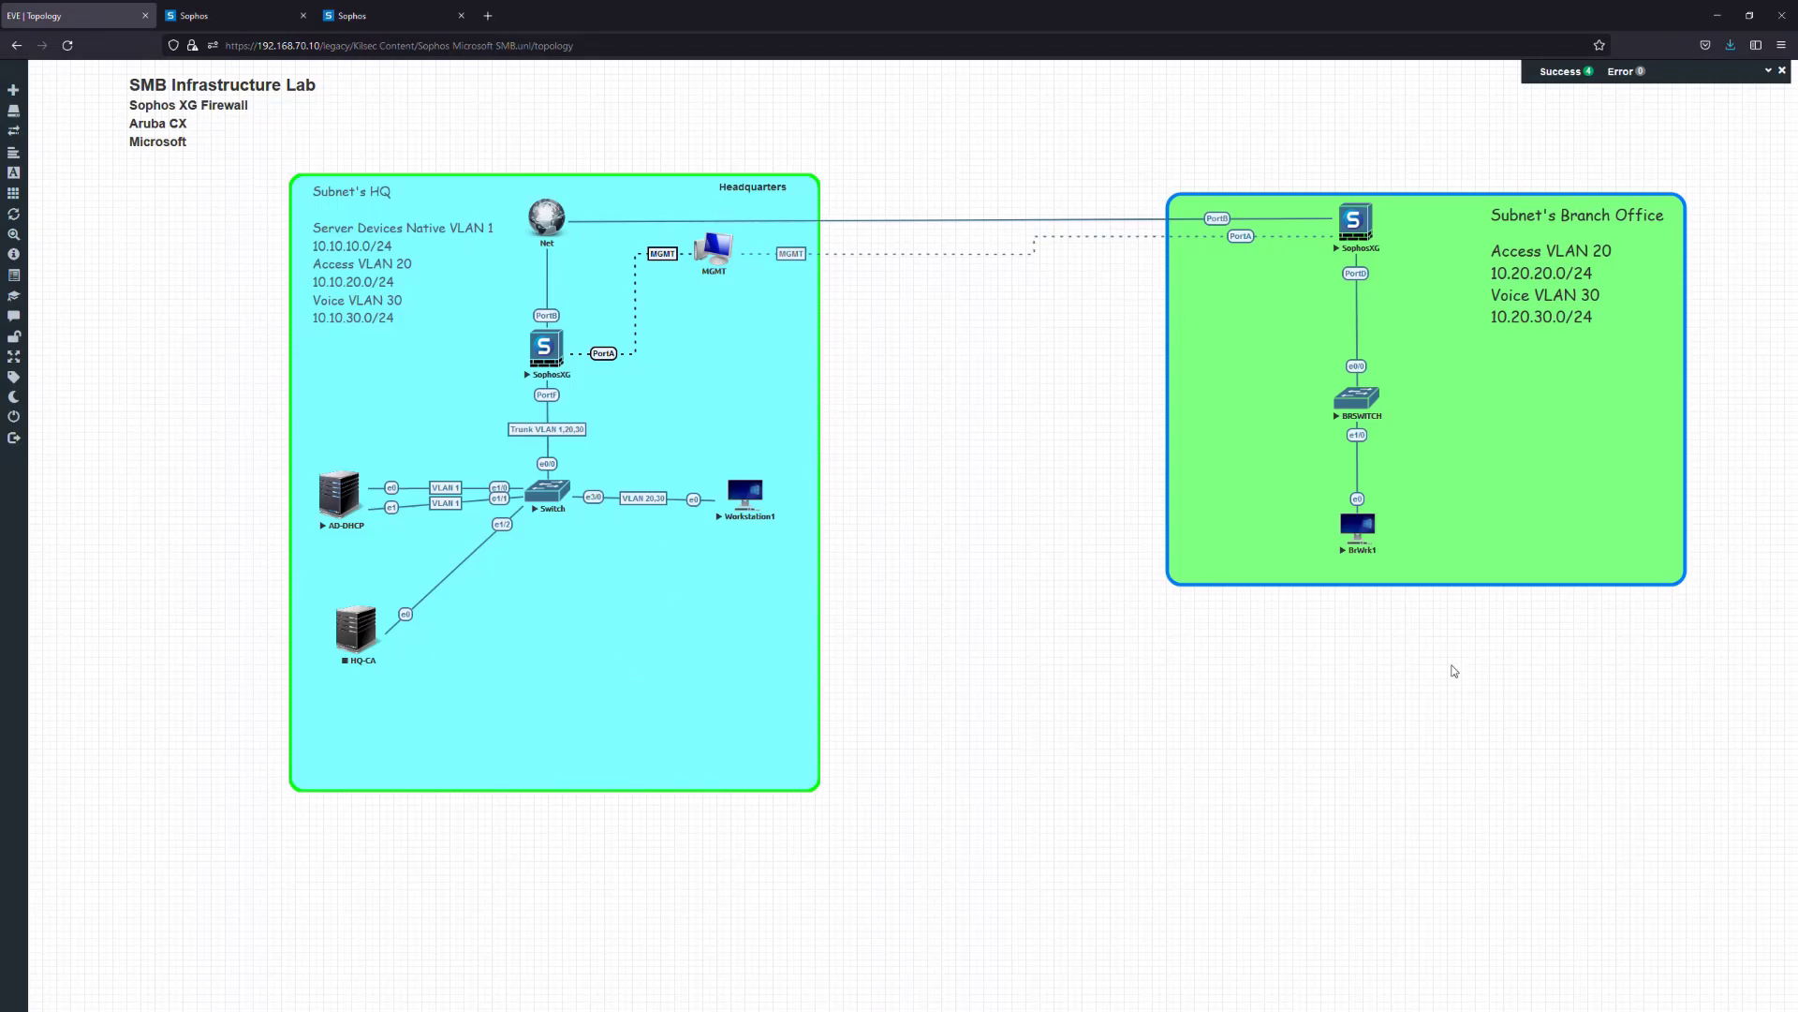
drag(1443, 242, 1442, 222)
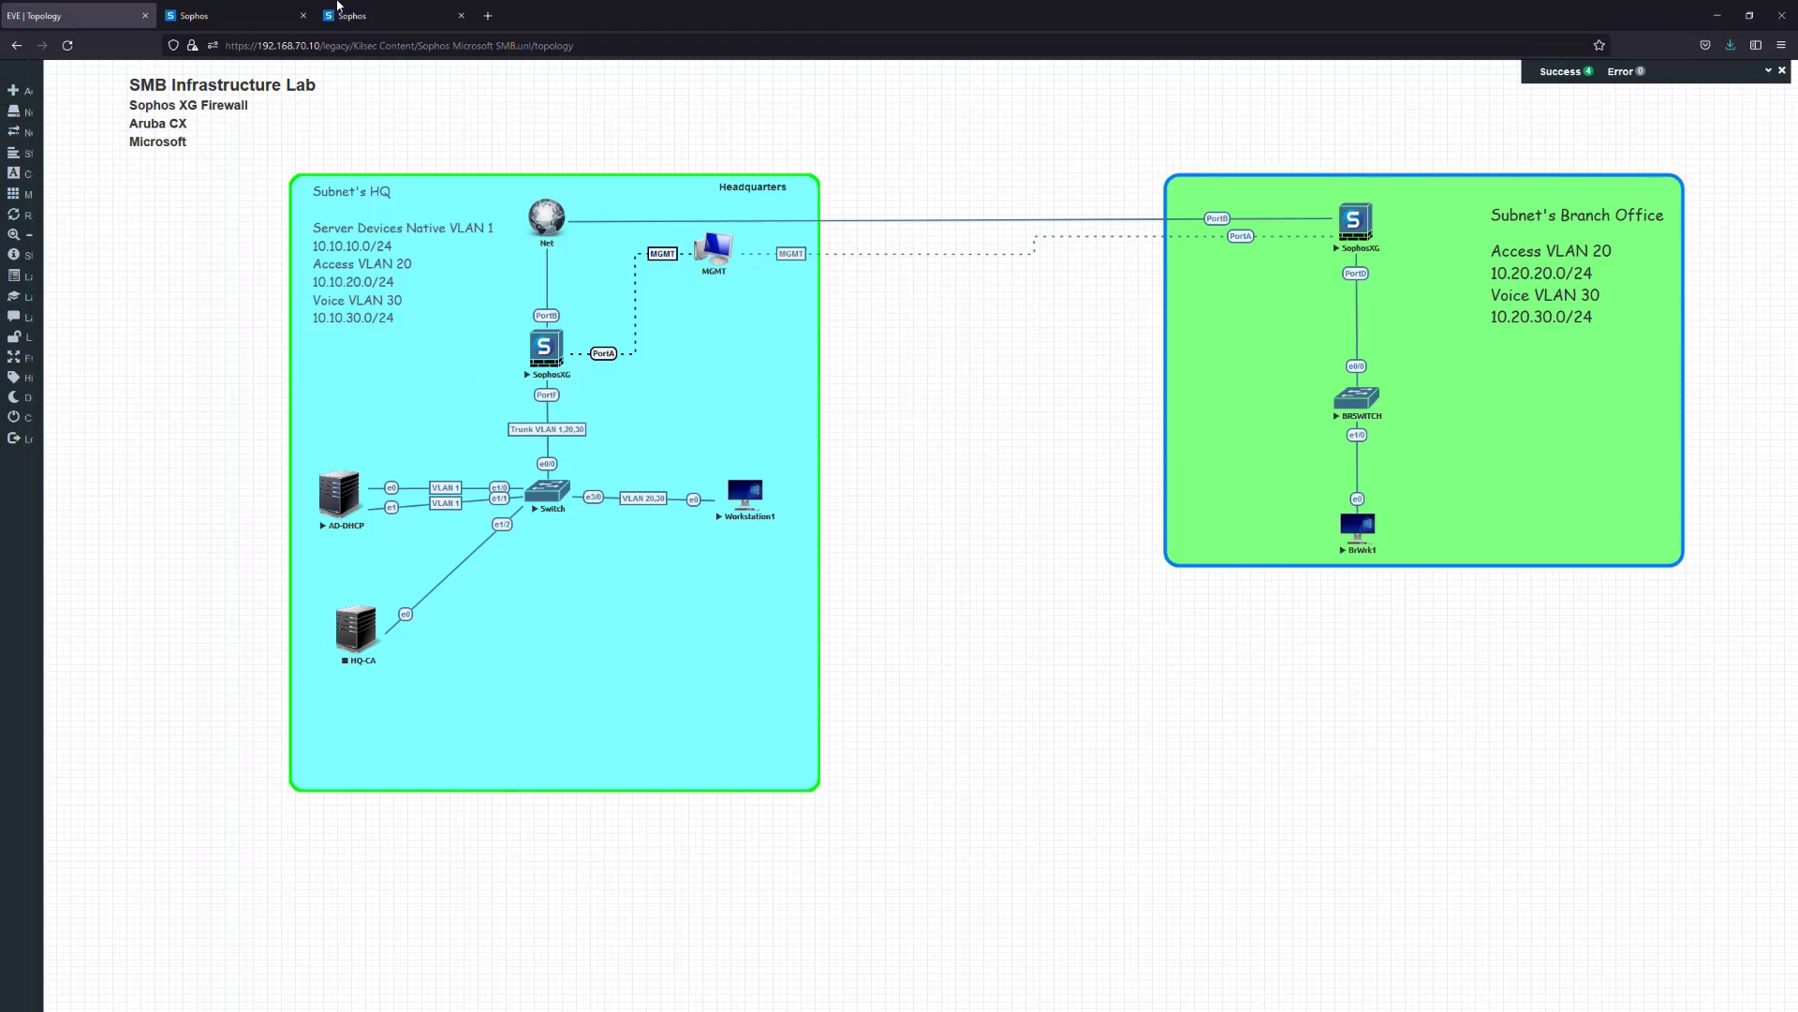
click(390, 17)
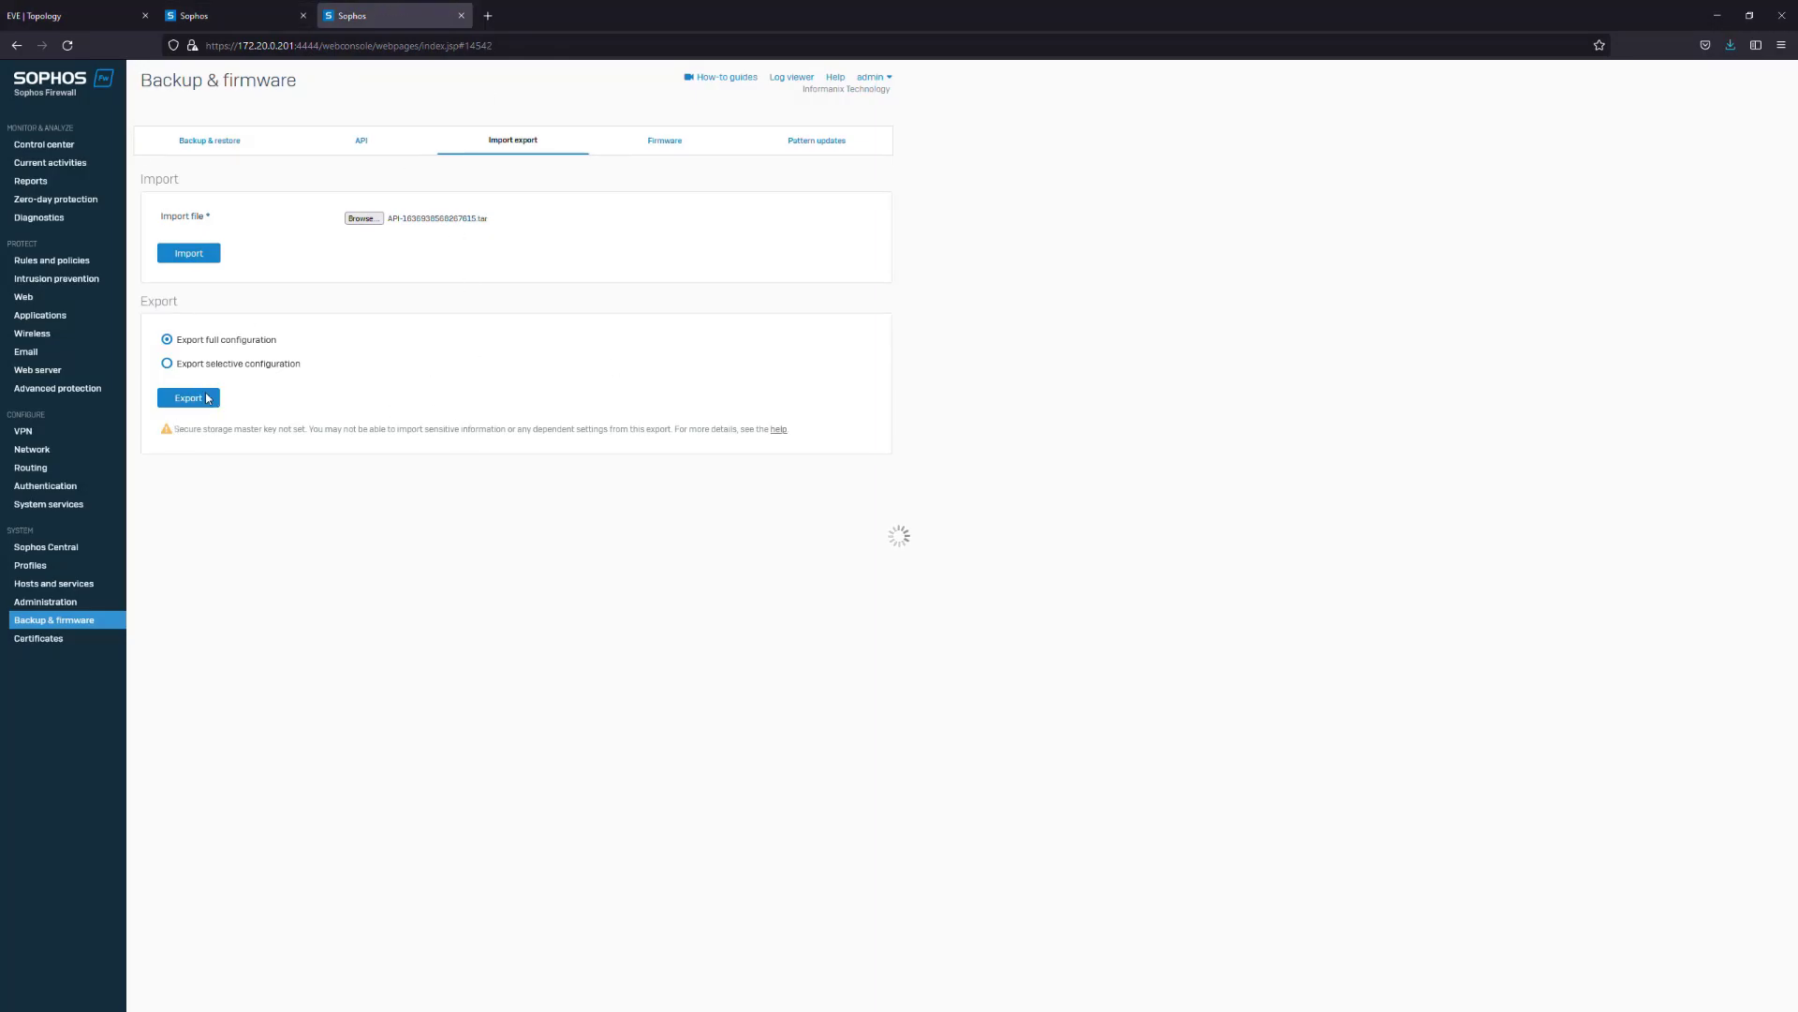
click(96, 13)
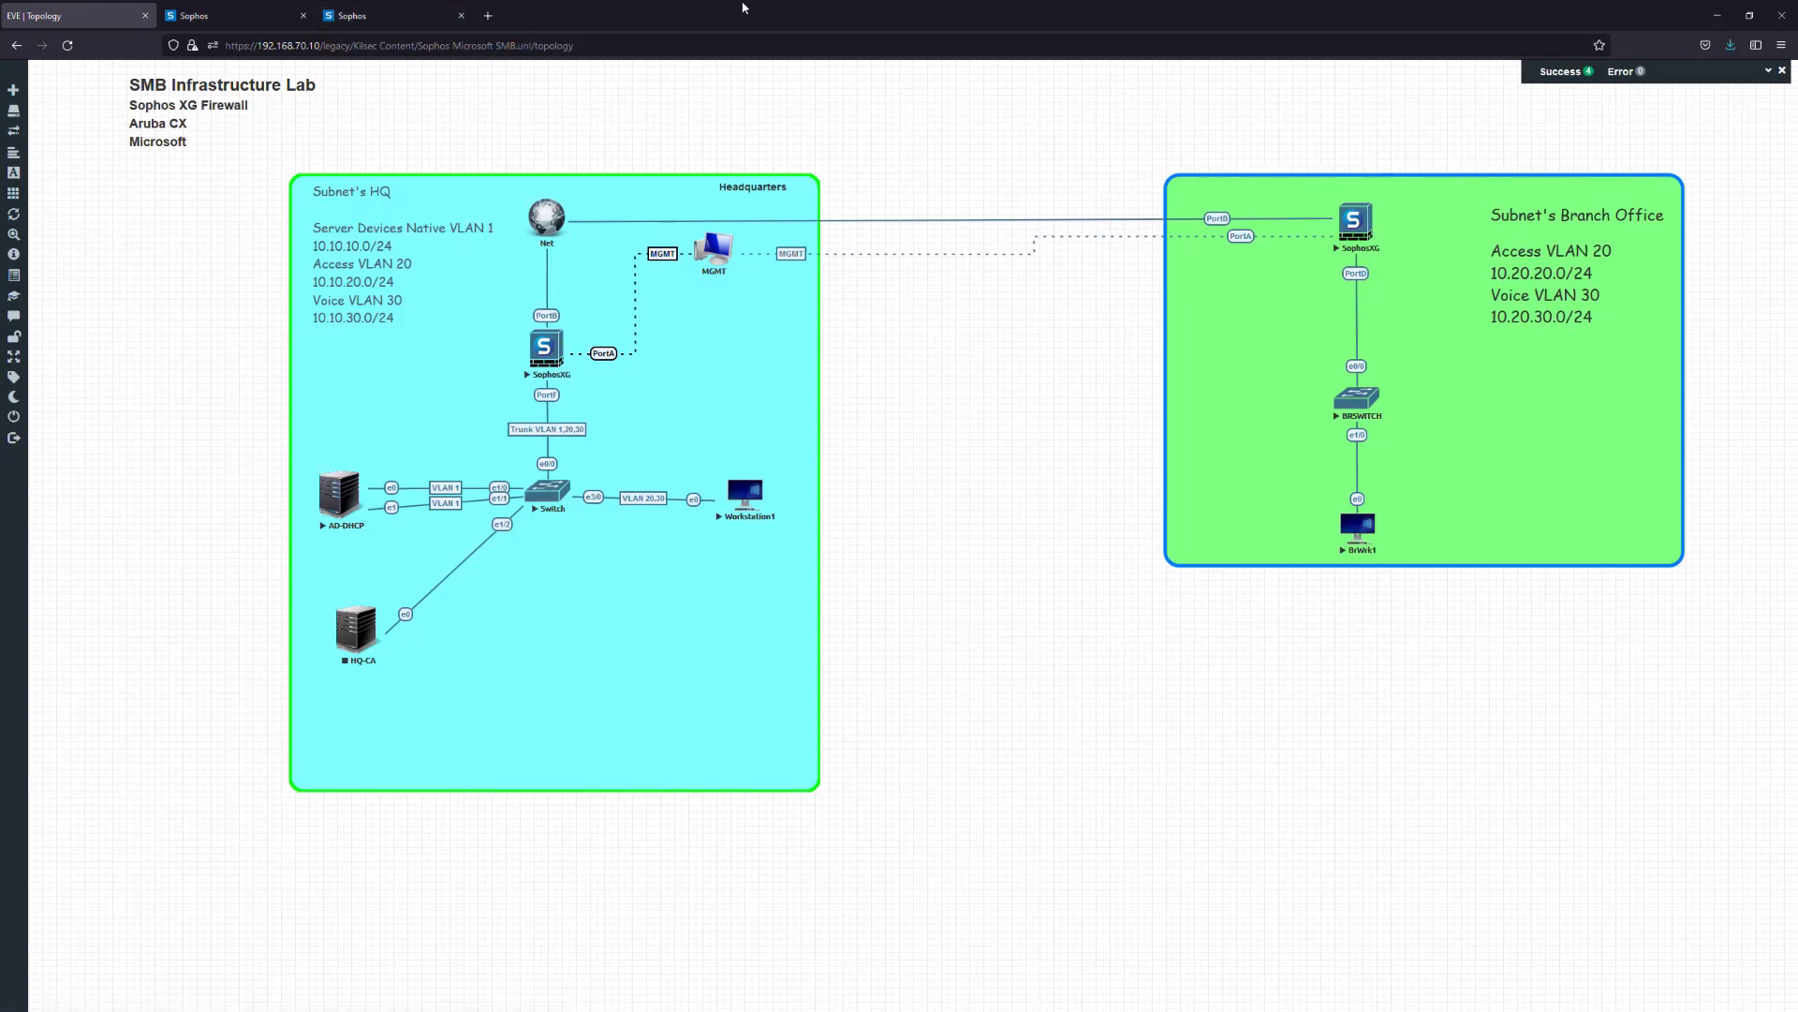
click(393, 15)
click(75, 15)
click(333, 9)
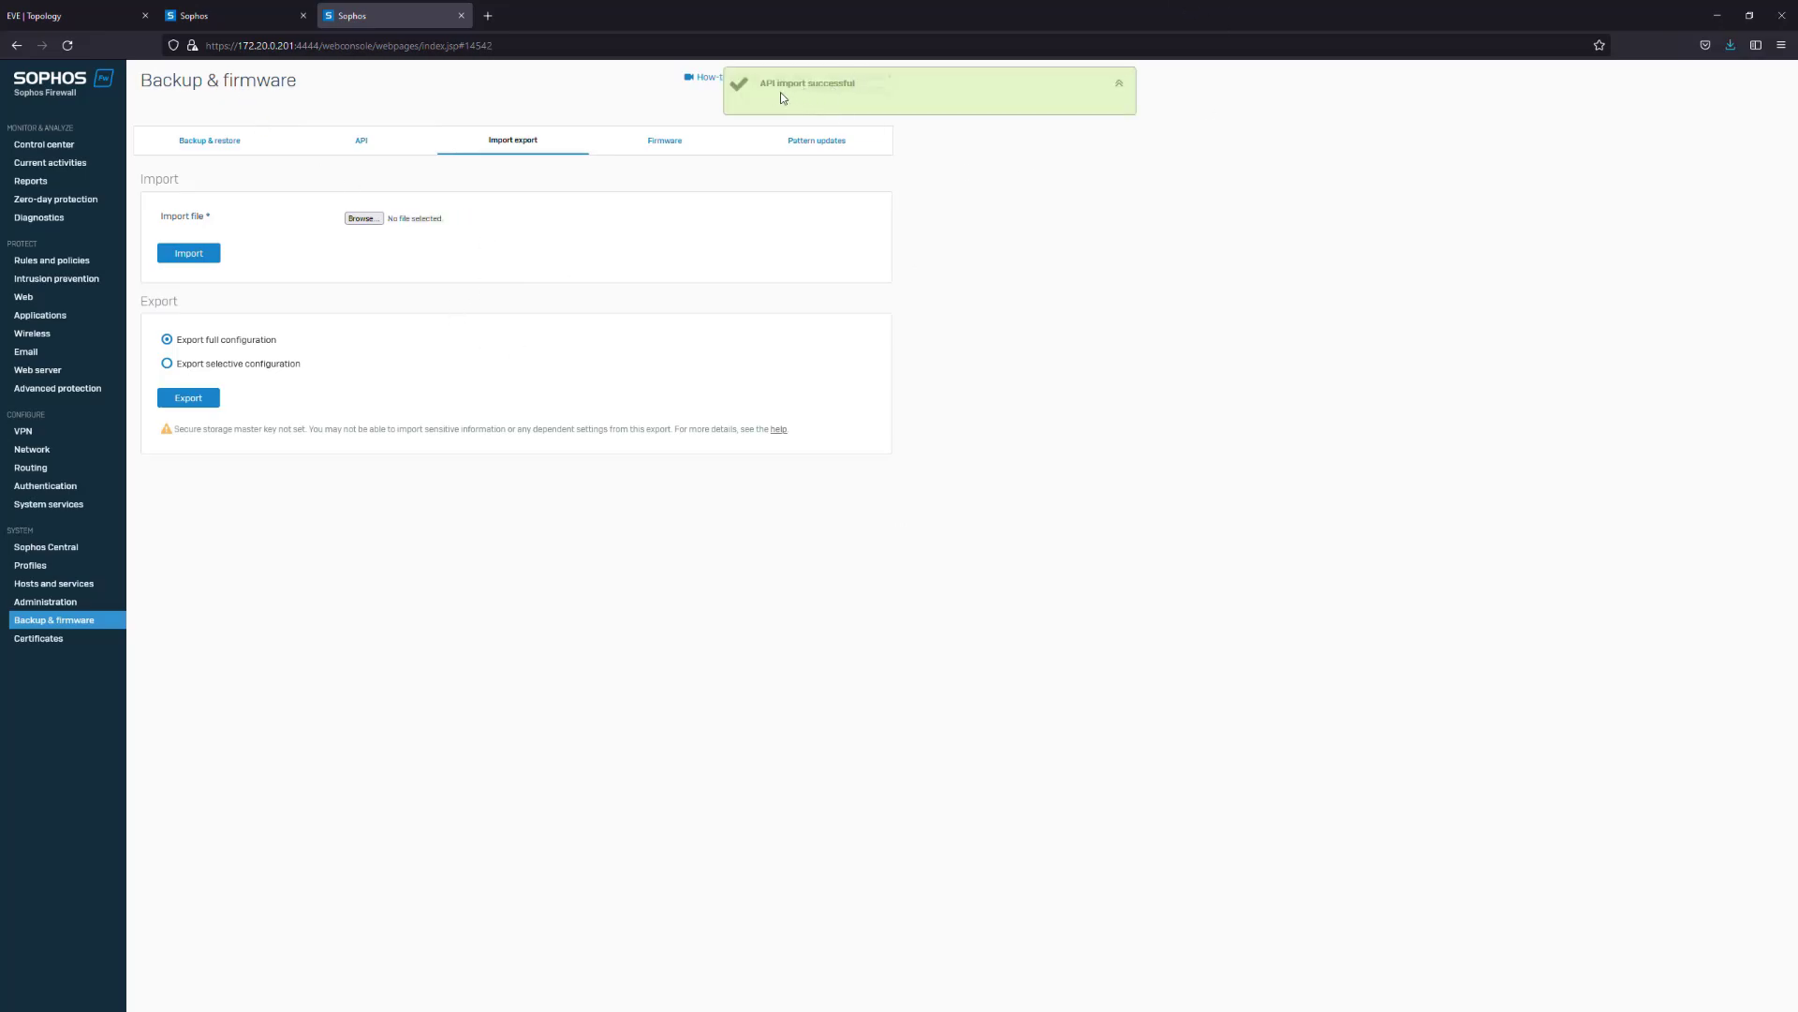
Confirm the imported IP hosts, services and service groups are listed, then go to Rules and policies
click(52, 584)
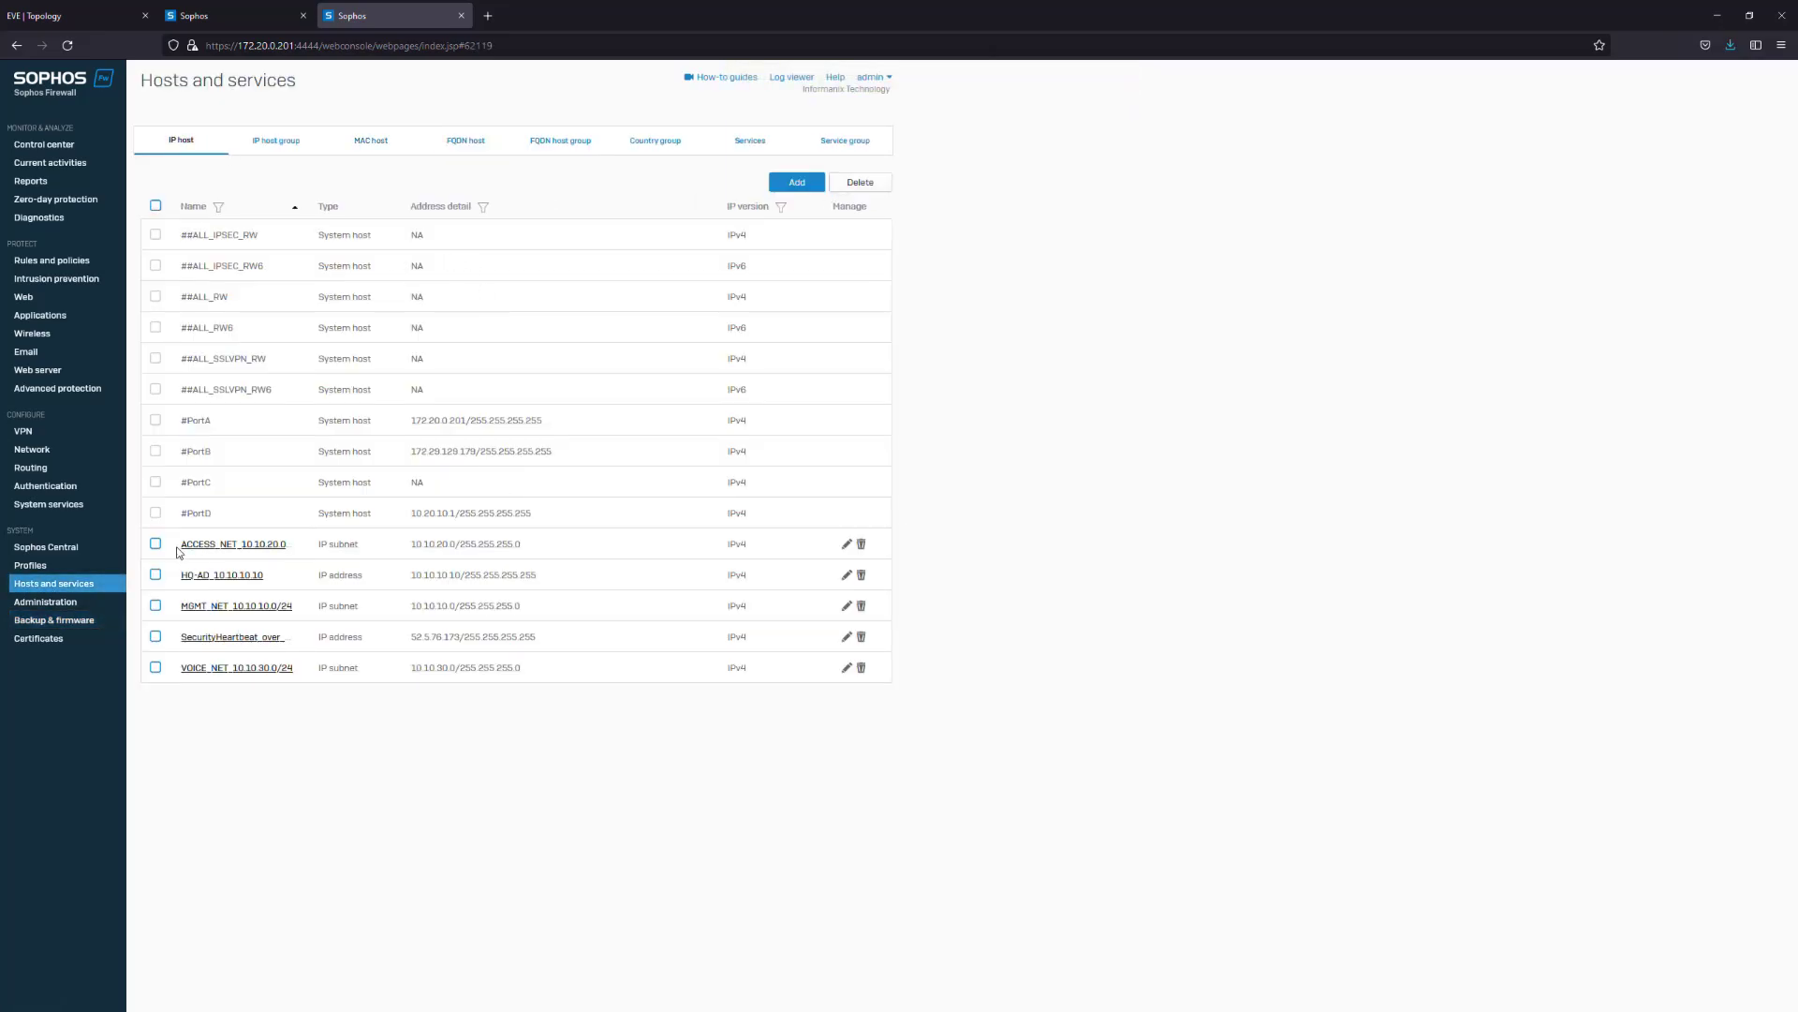
click(749, 141)
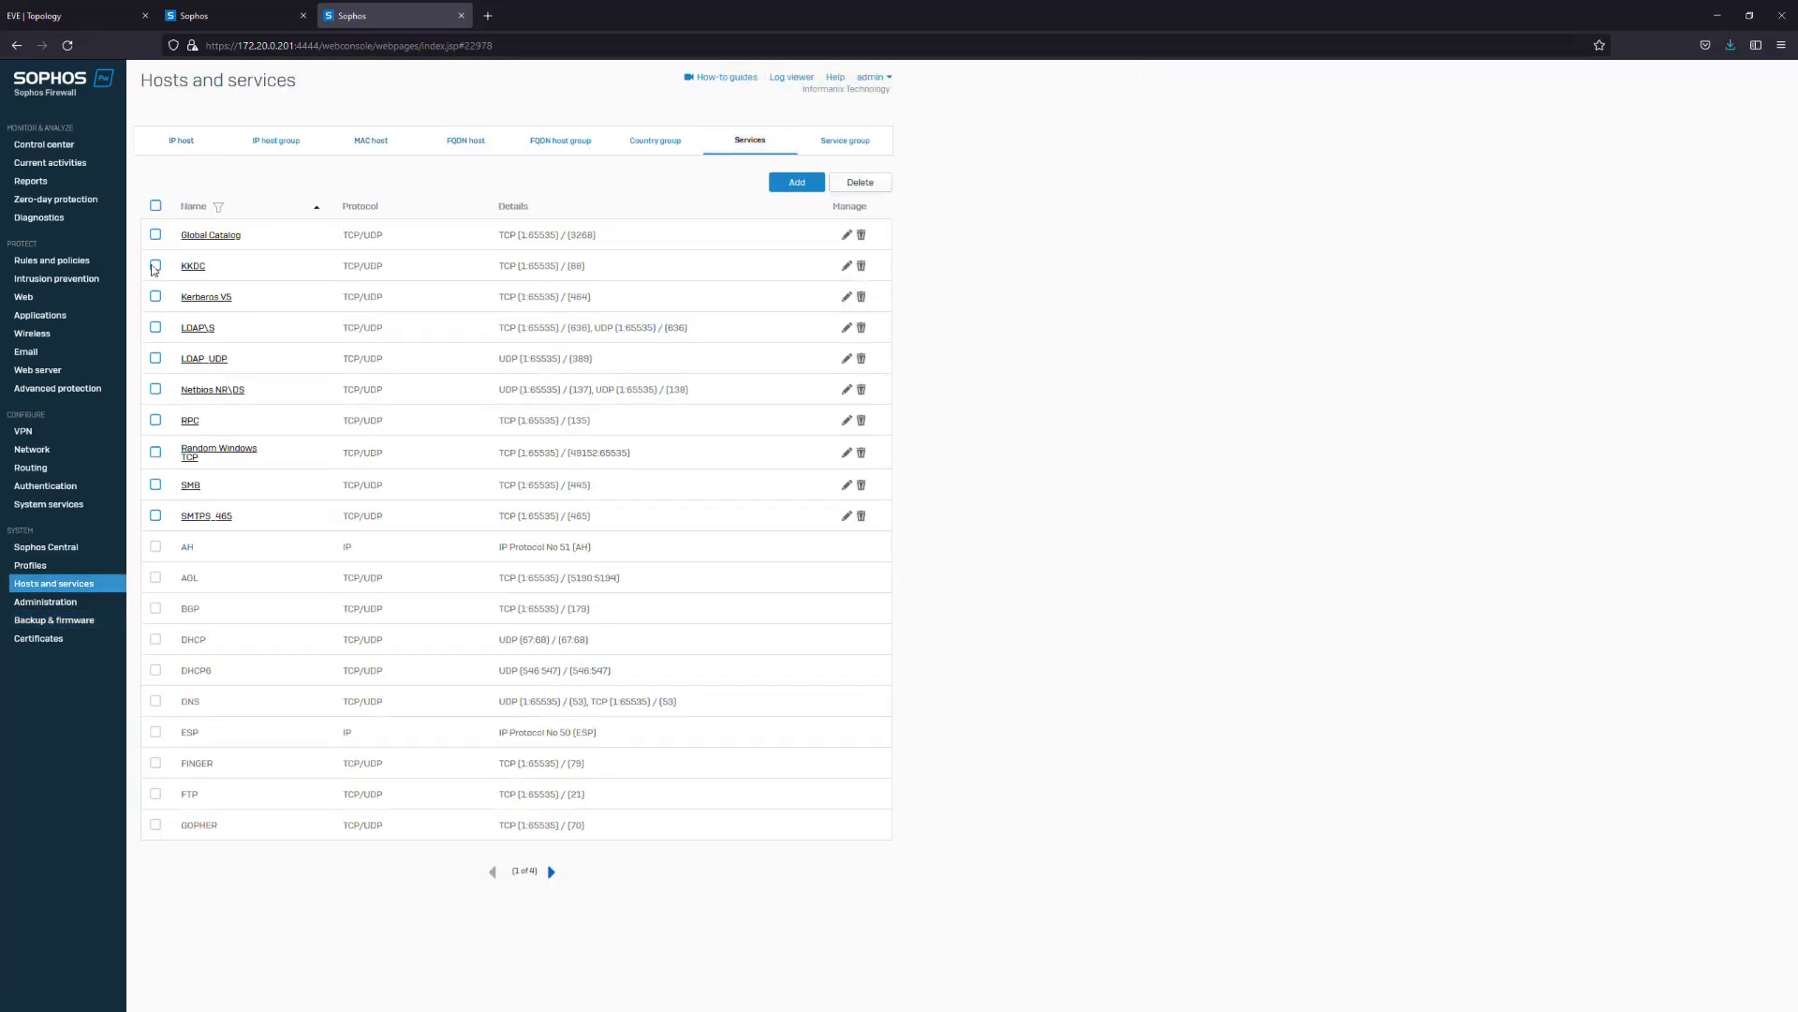
click(863, 138)
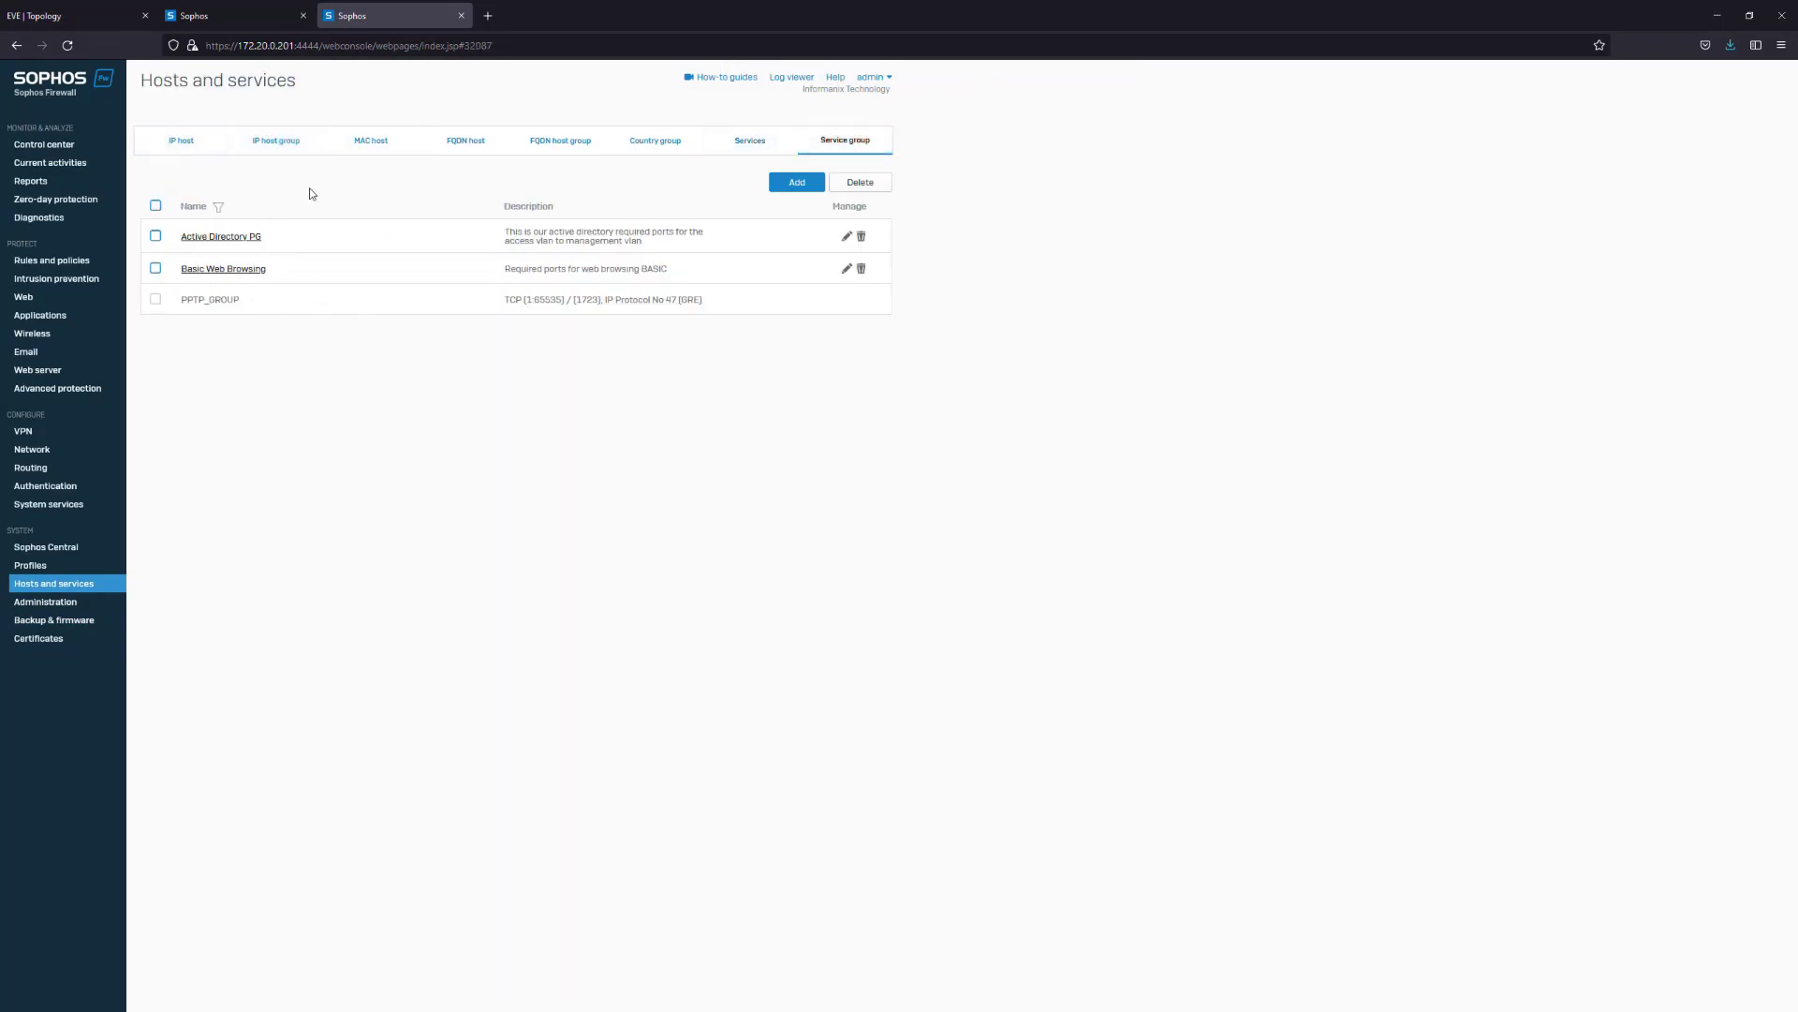
click(181, 141)
click(56, 259)
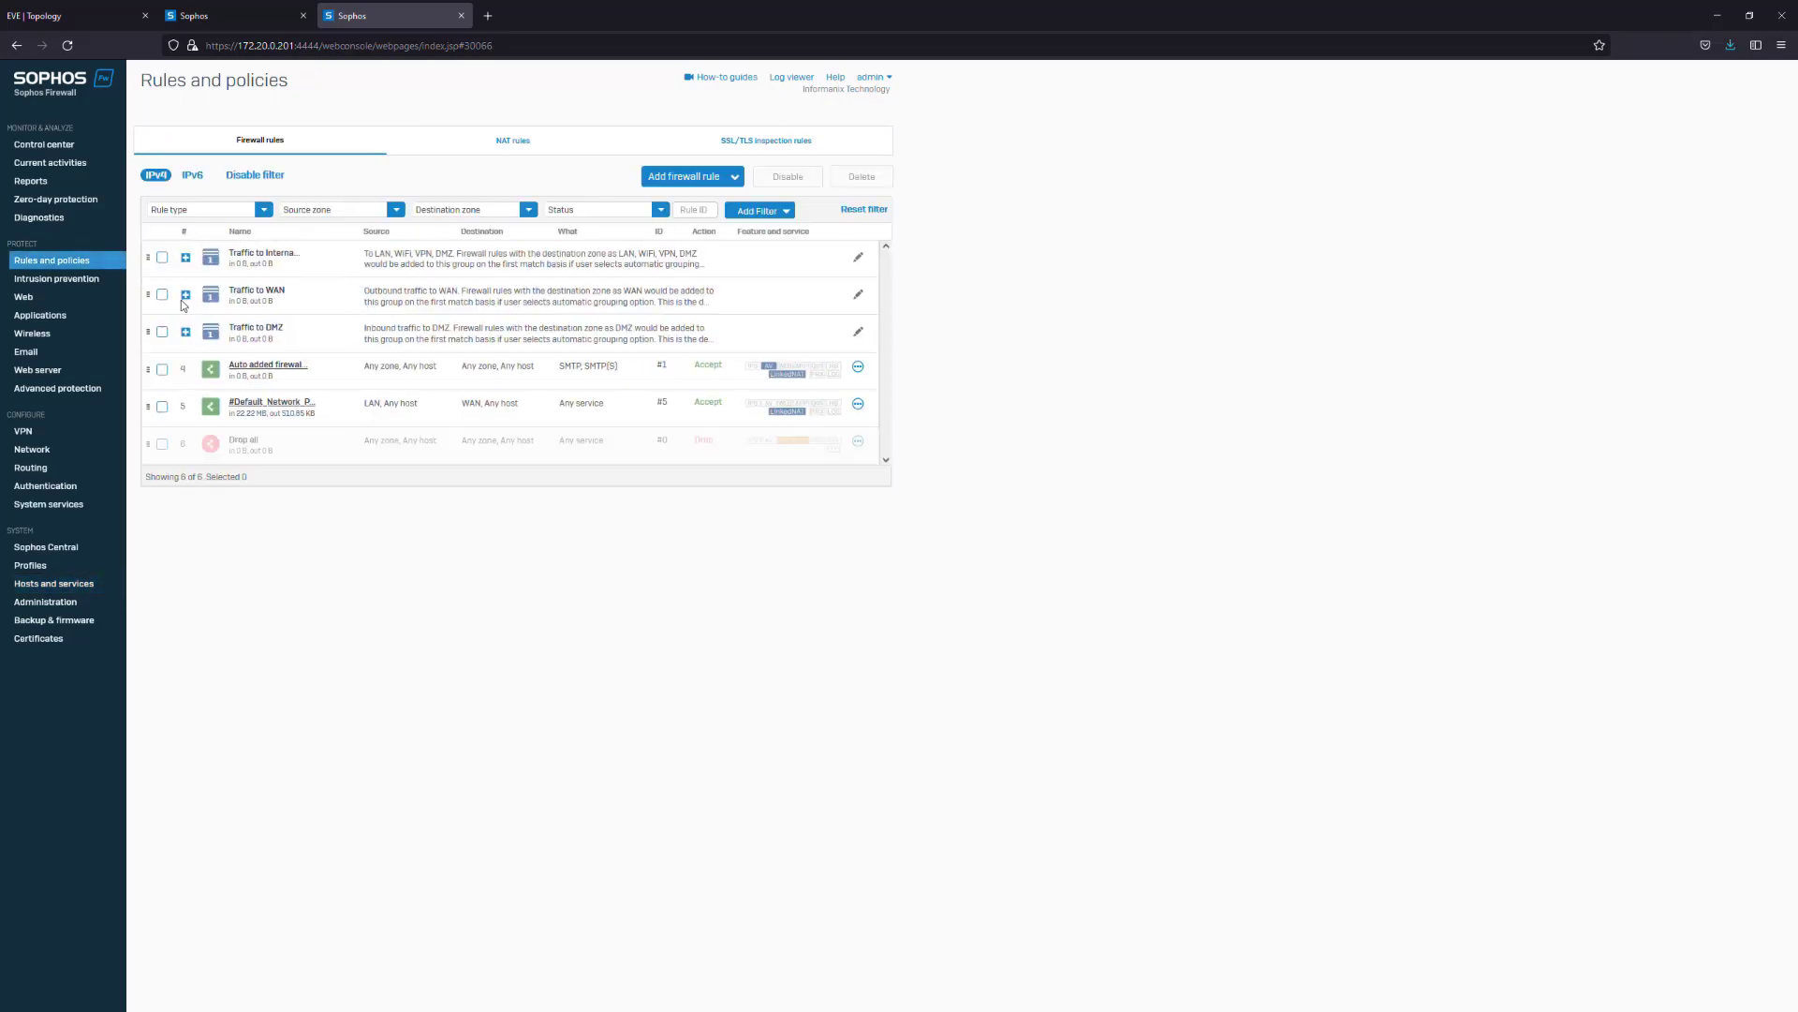
Select the five existing firewall rules and delete them
click(163, 258)
click(162, 295)
click(162, 333)
click(162, 370)
click(163, 405)
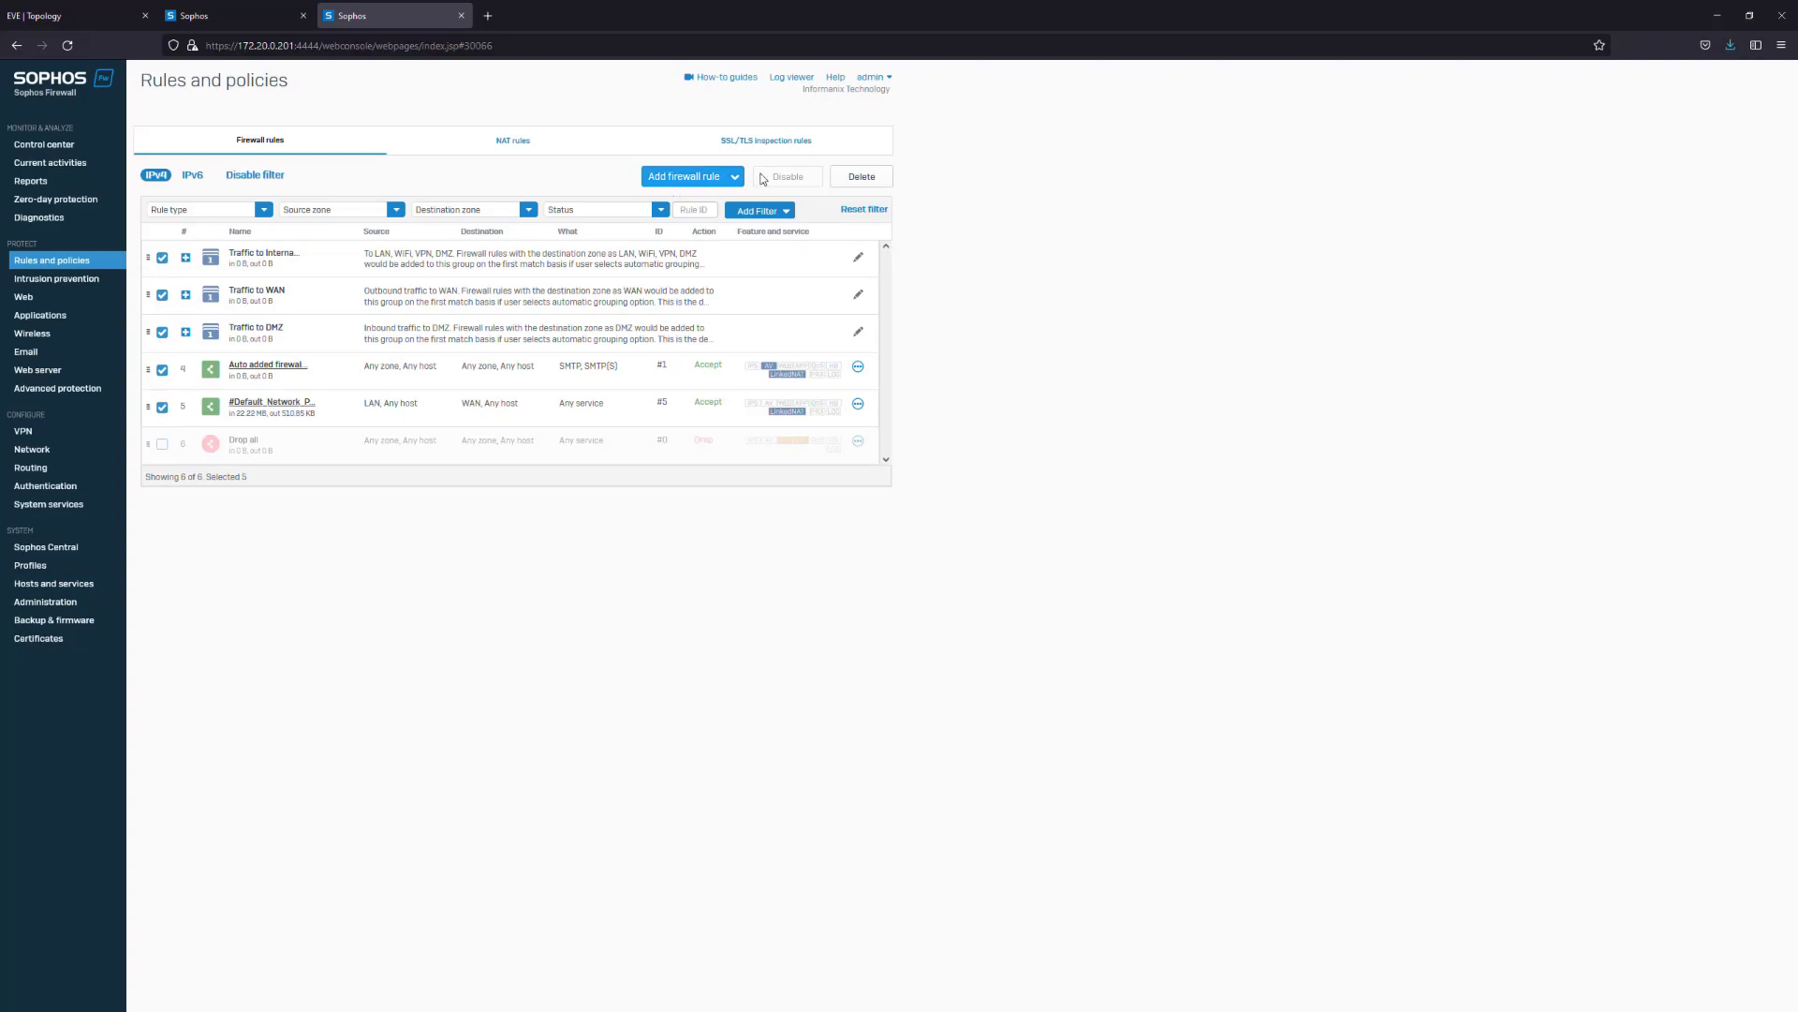
click(861, 177)
click(868, 565)
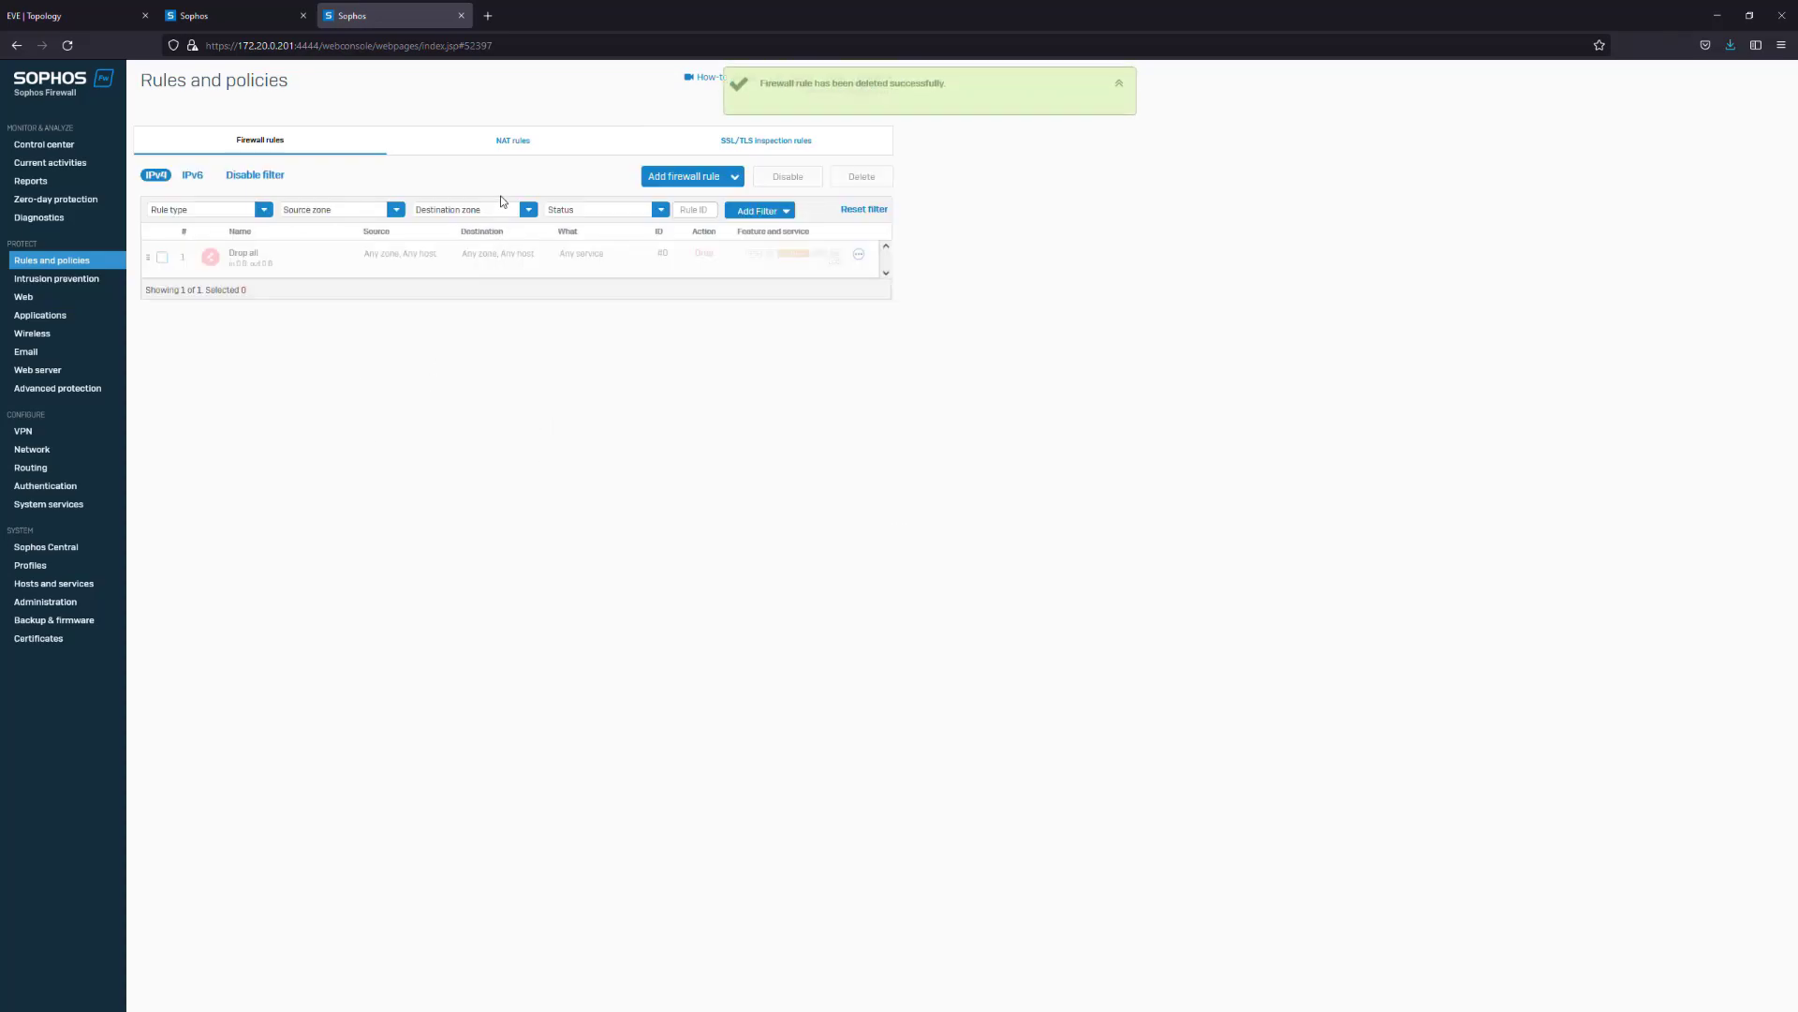
Glance at the NAT rules, return to the firewall rules, and move to Network settings
click(521, 143)
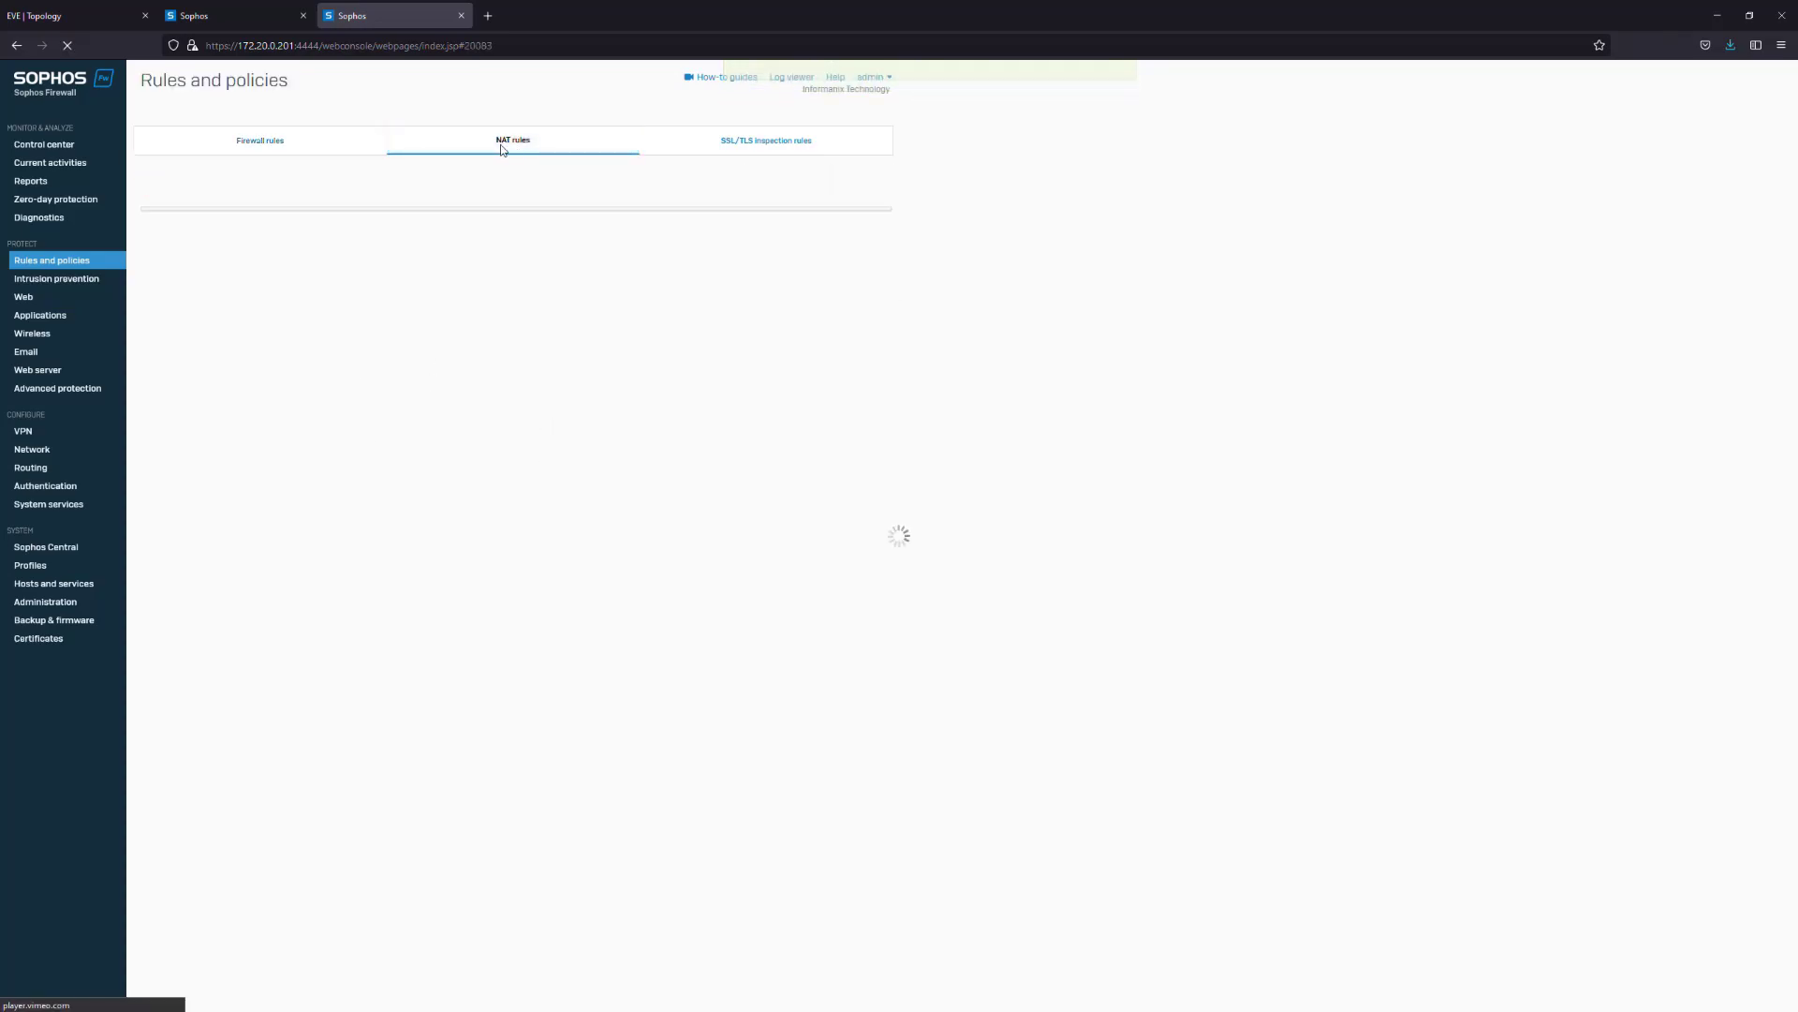
click(309, 145)
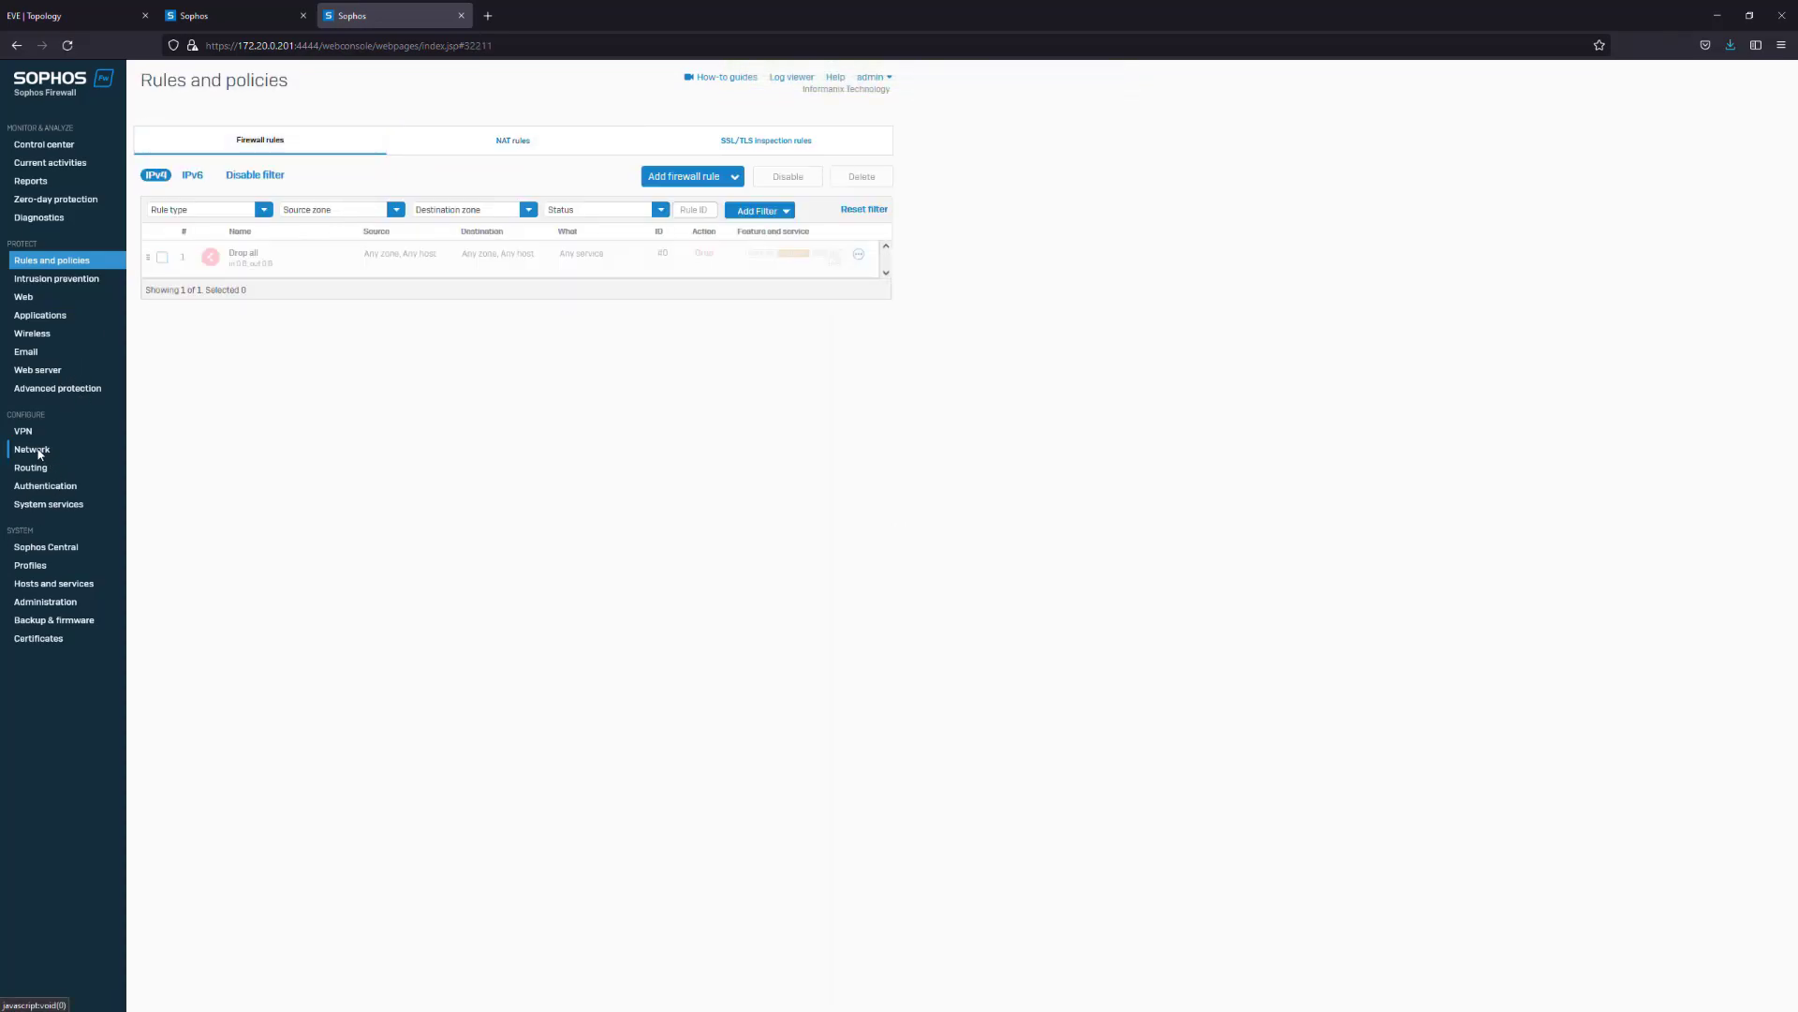
click(63, 450)
Create LAN zone Access allowing DNS, Ping/ping6 and User portal
click(279, 145)
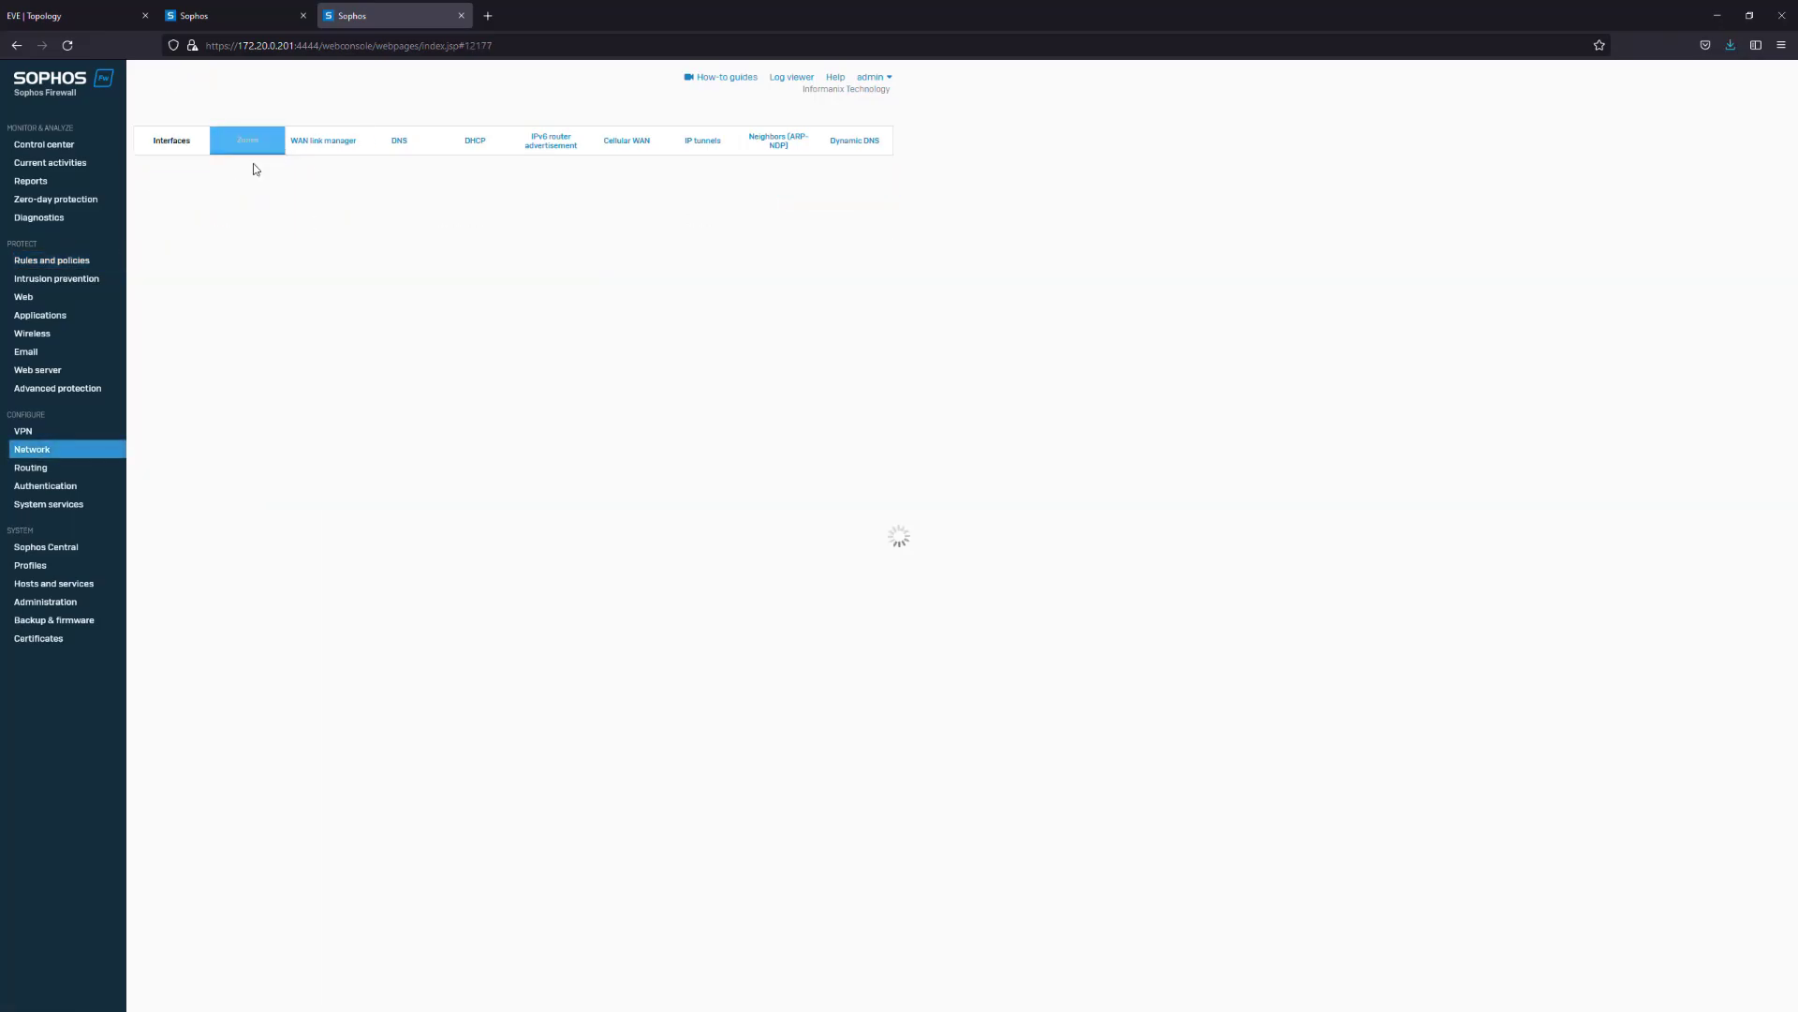
click(796, 184)
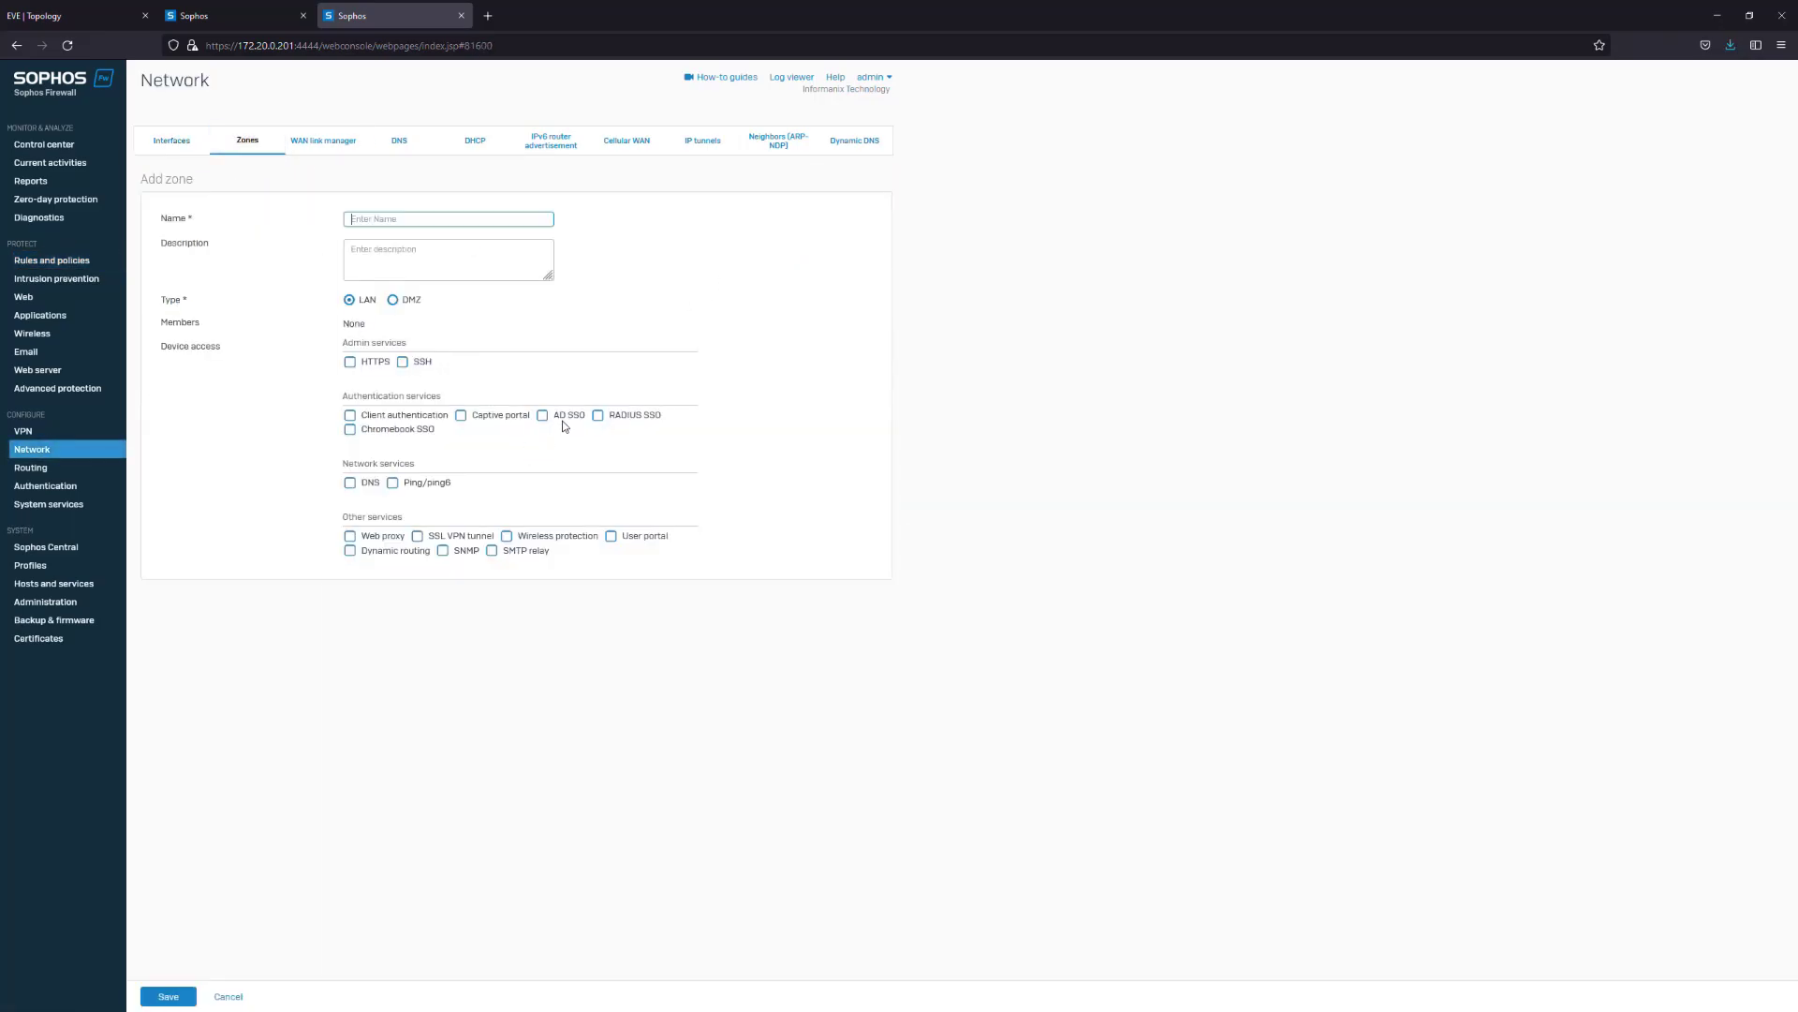
text(Access)
click(350, 482)
click(392, 482)
click(613, 536)
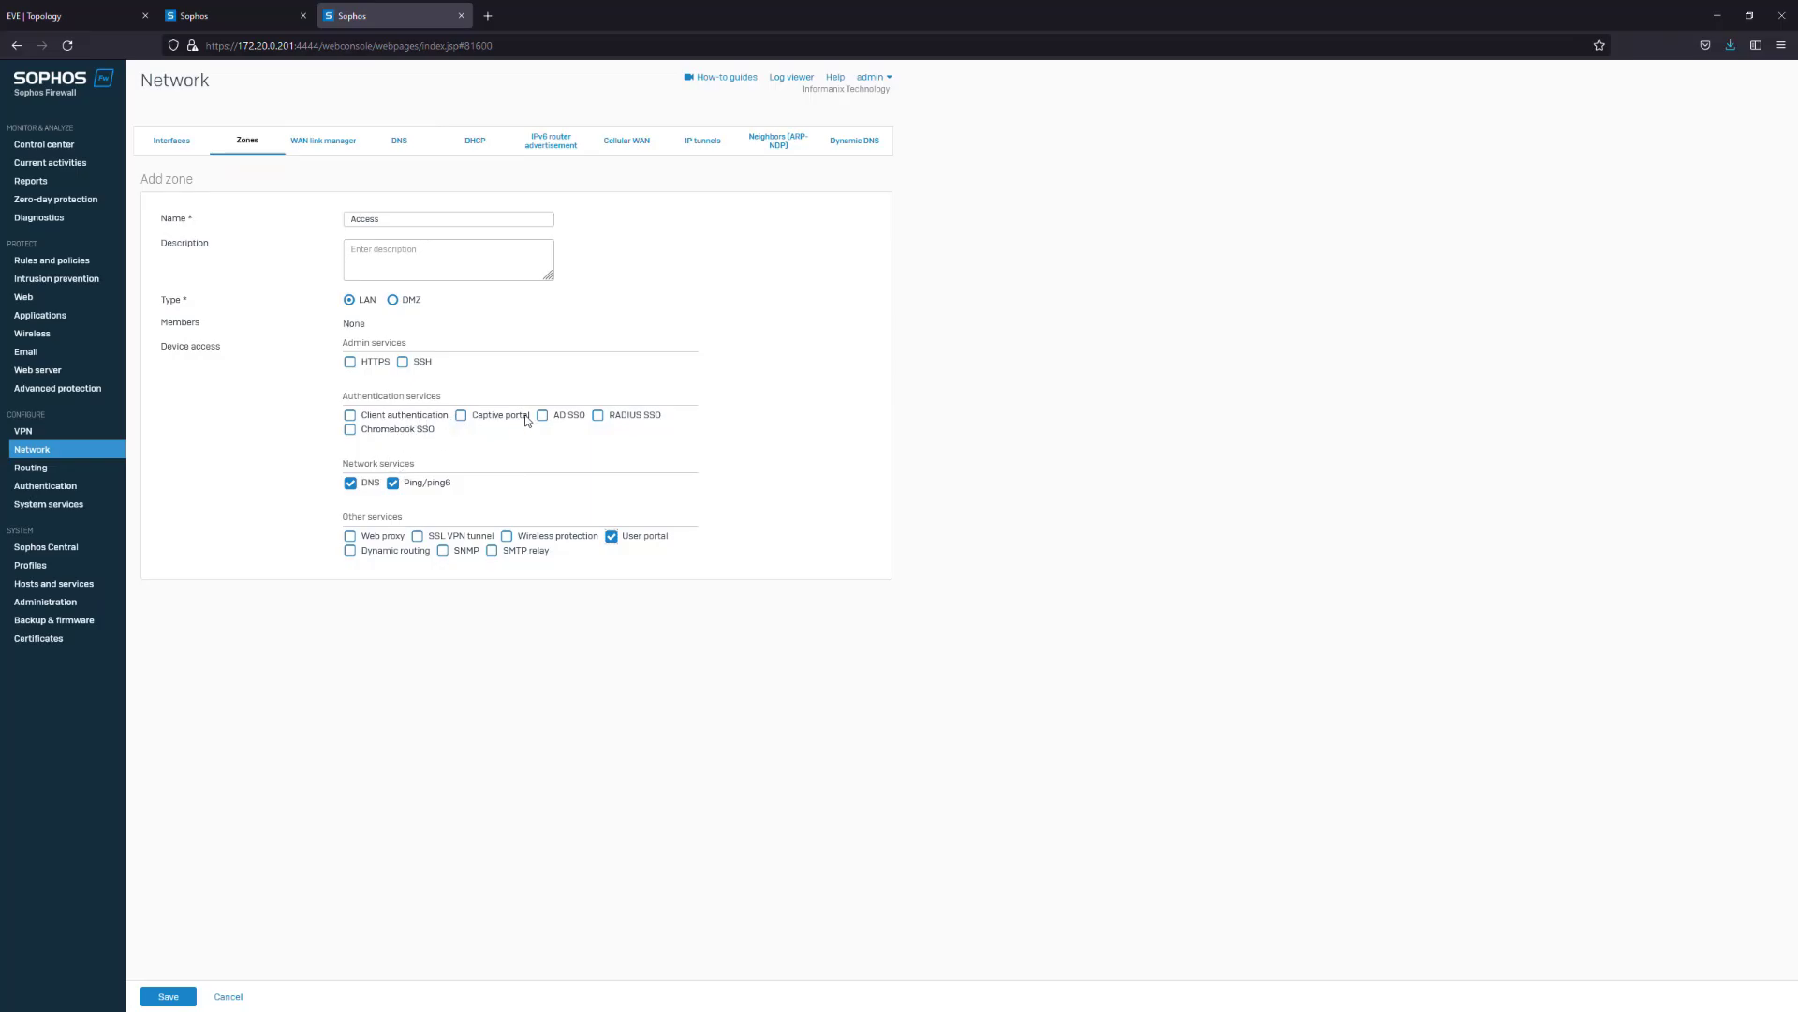
click(350, 416)
click(364, 418)
click(155, 998)
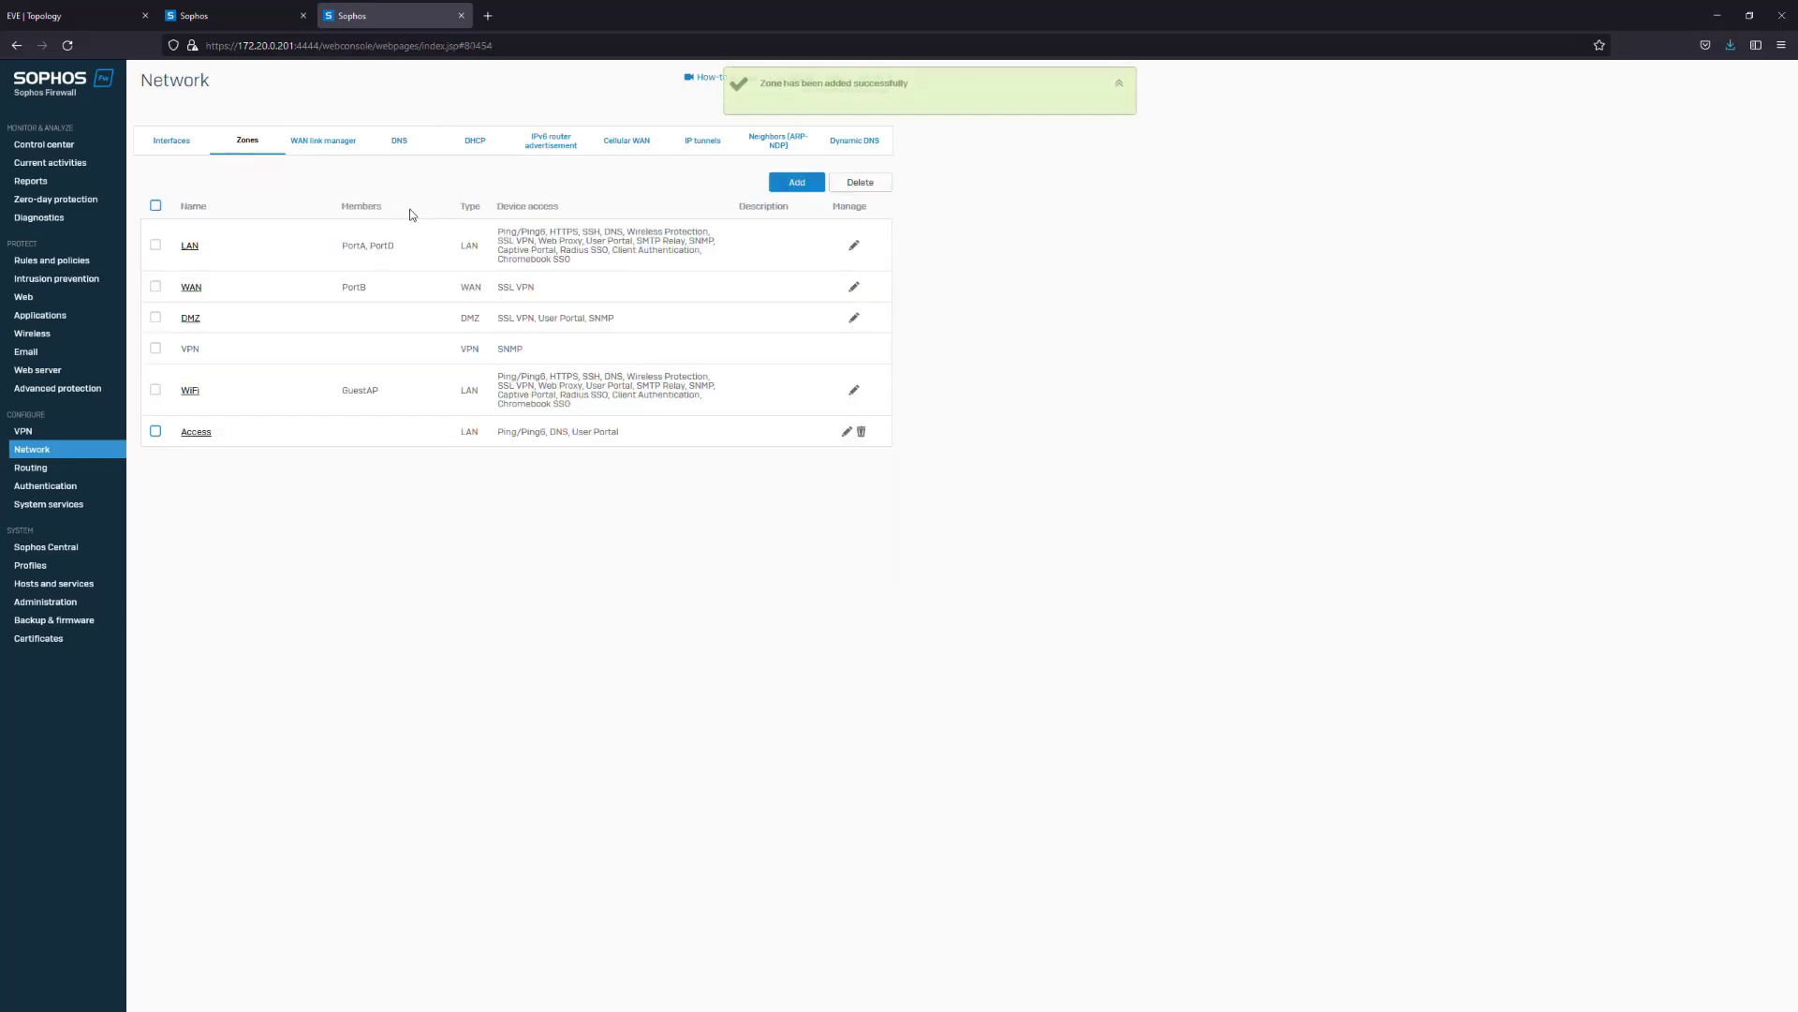
Create LAN zone Voice allowing DNS and Ping/ping6
click(796, 183)
text(Vo)
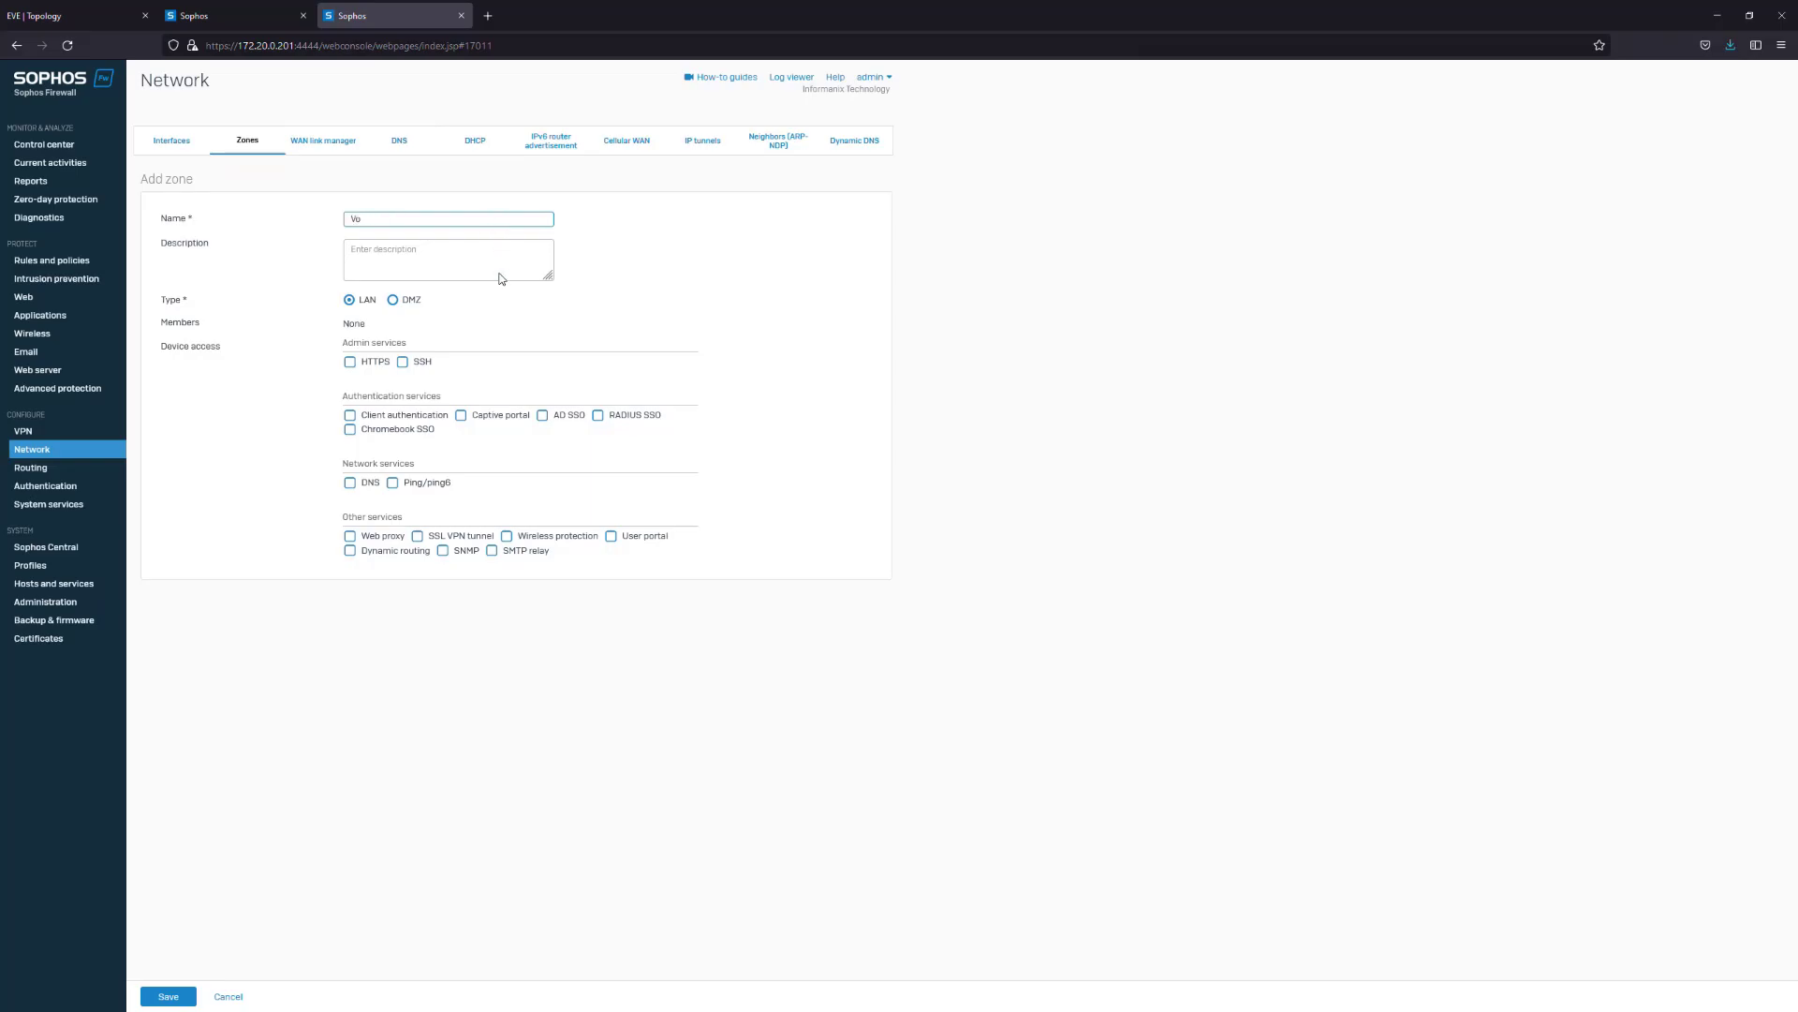
text(cie)
click(377, 488)
click(426, 484)
click(182, 993)
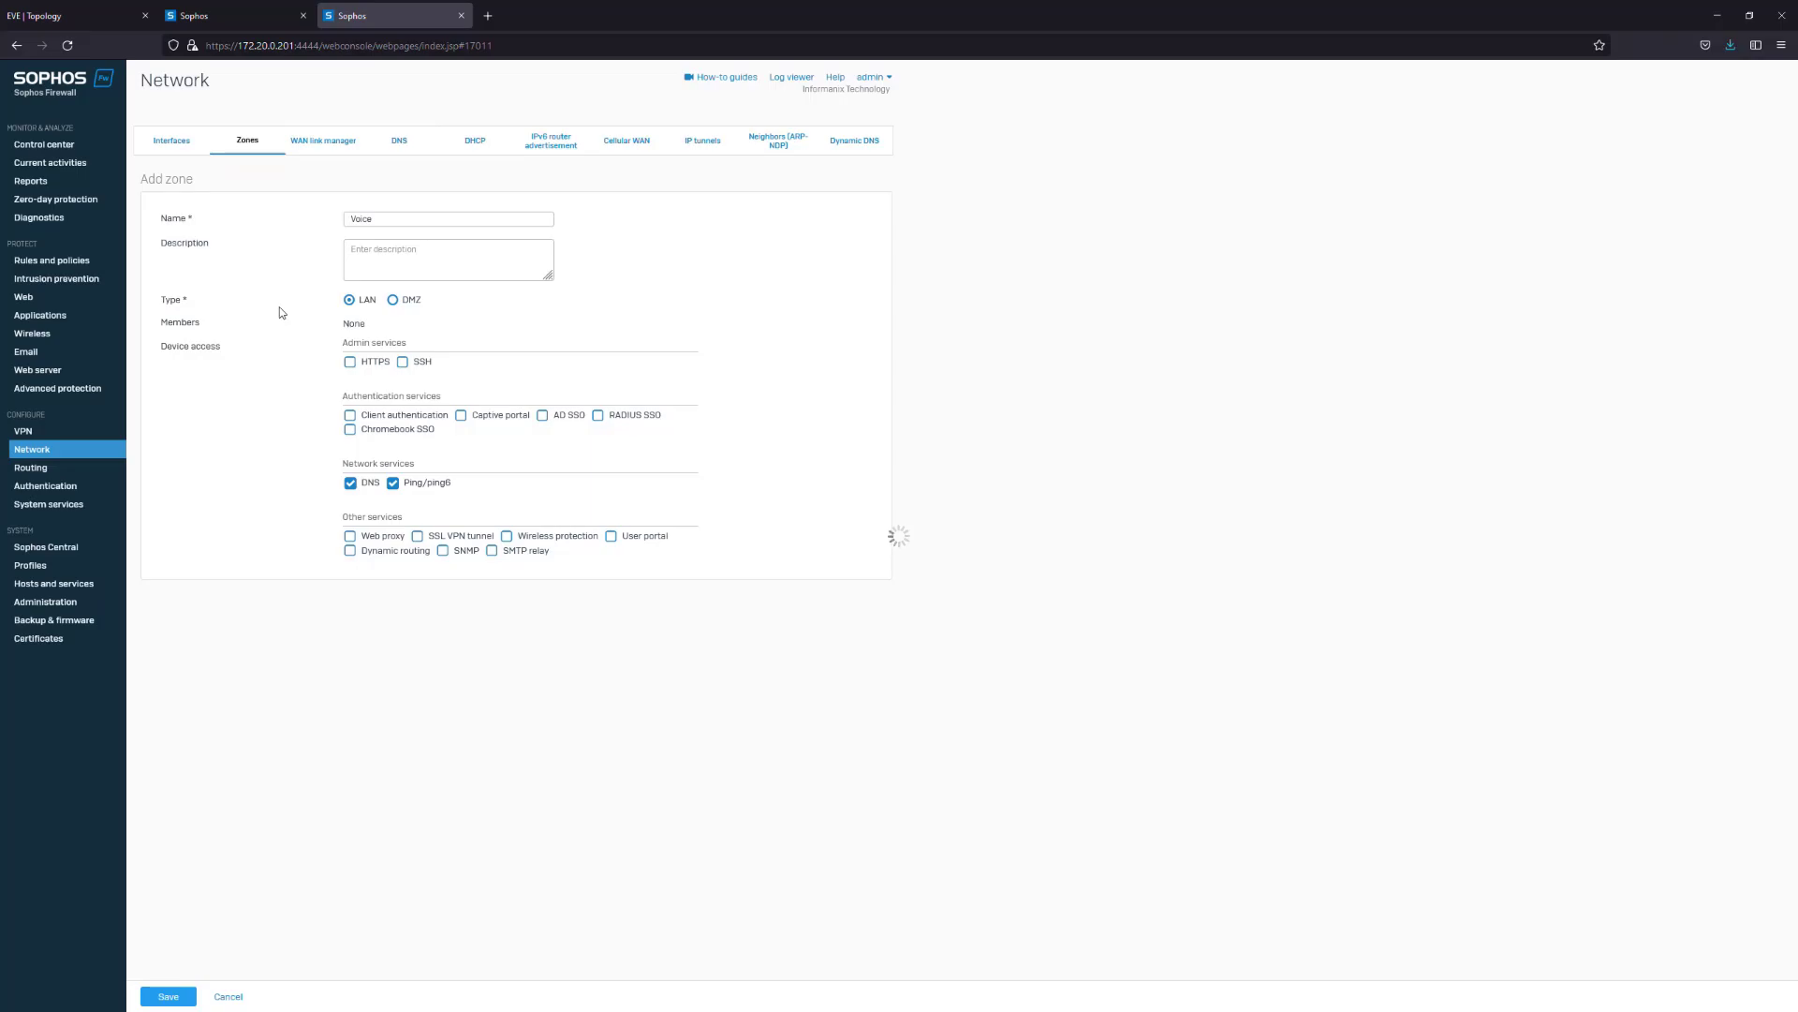
click(184, 141)
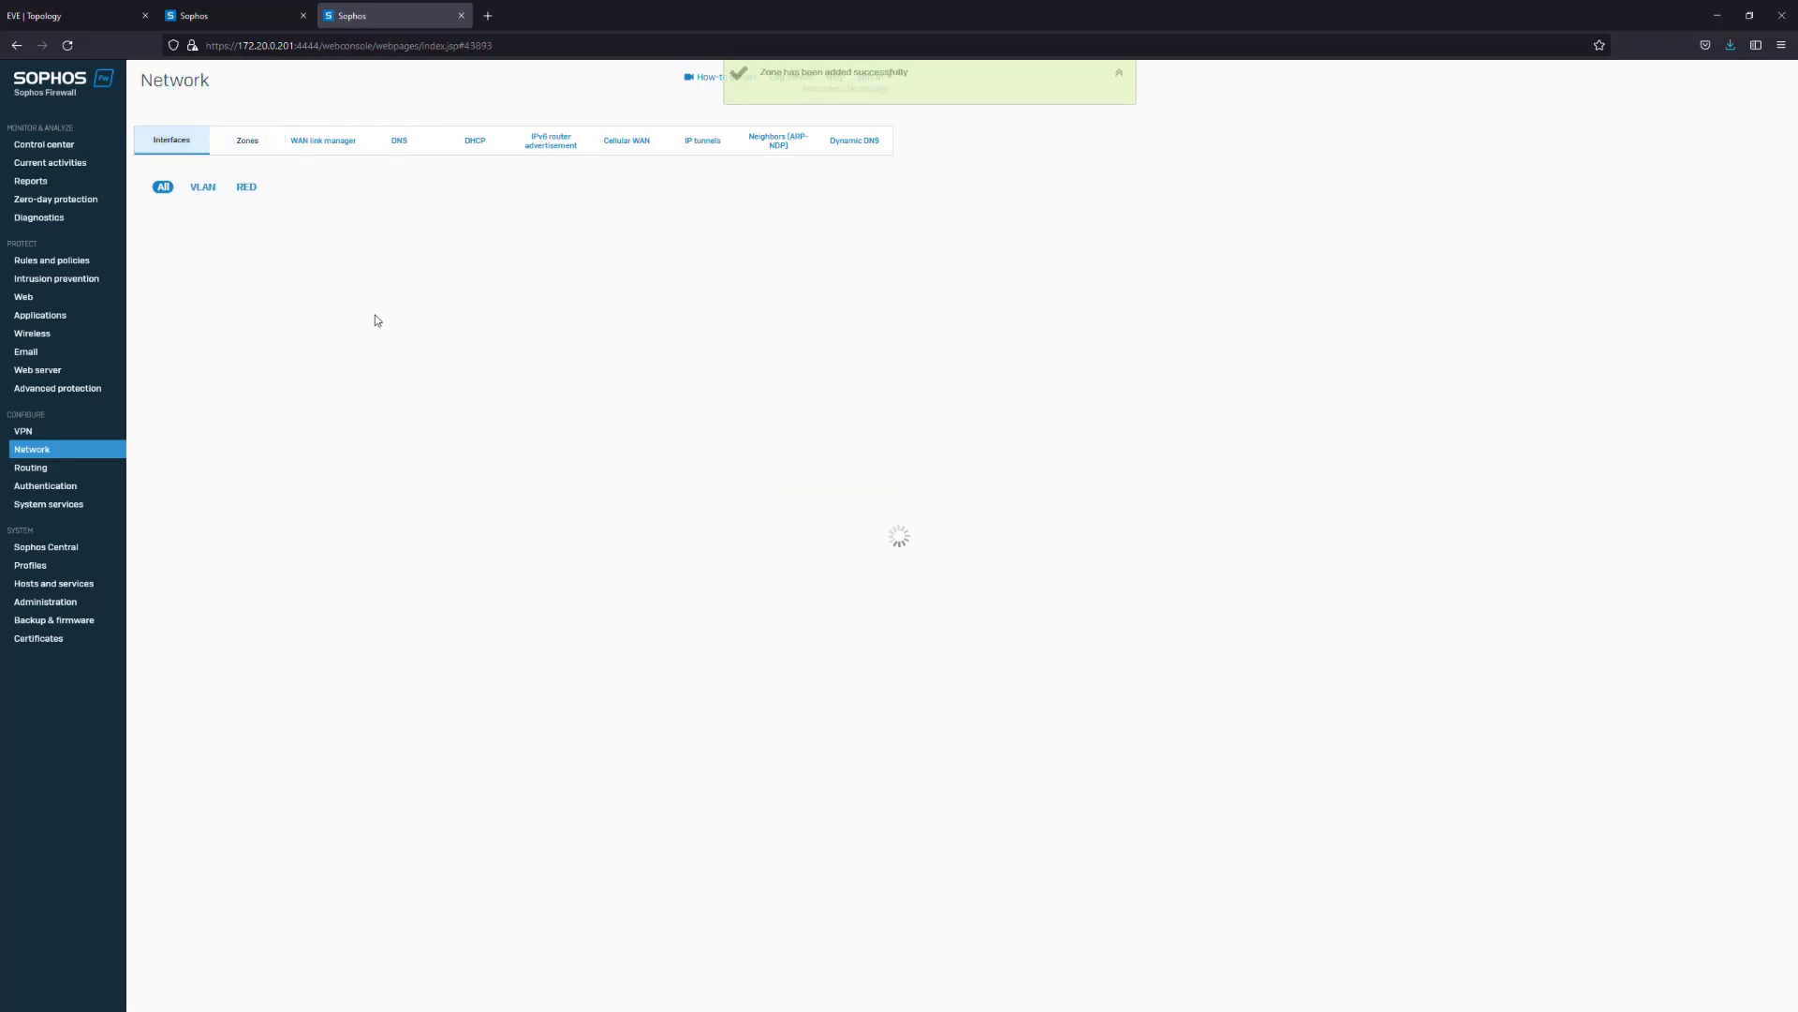
Rename interface PortD to BR_LAN, keeping 10.20.10.1, and confirm the interface update
click(211, 451)
drag(435, 225, 338, 256)
text(BR_LAN)
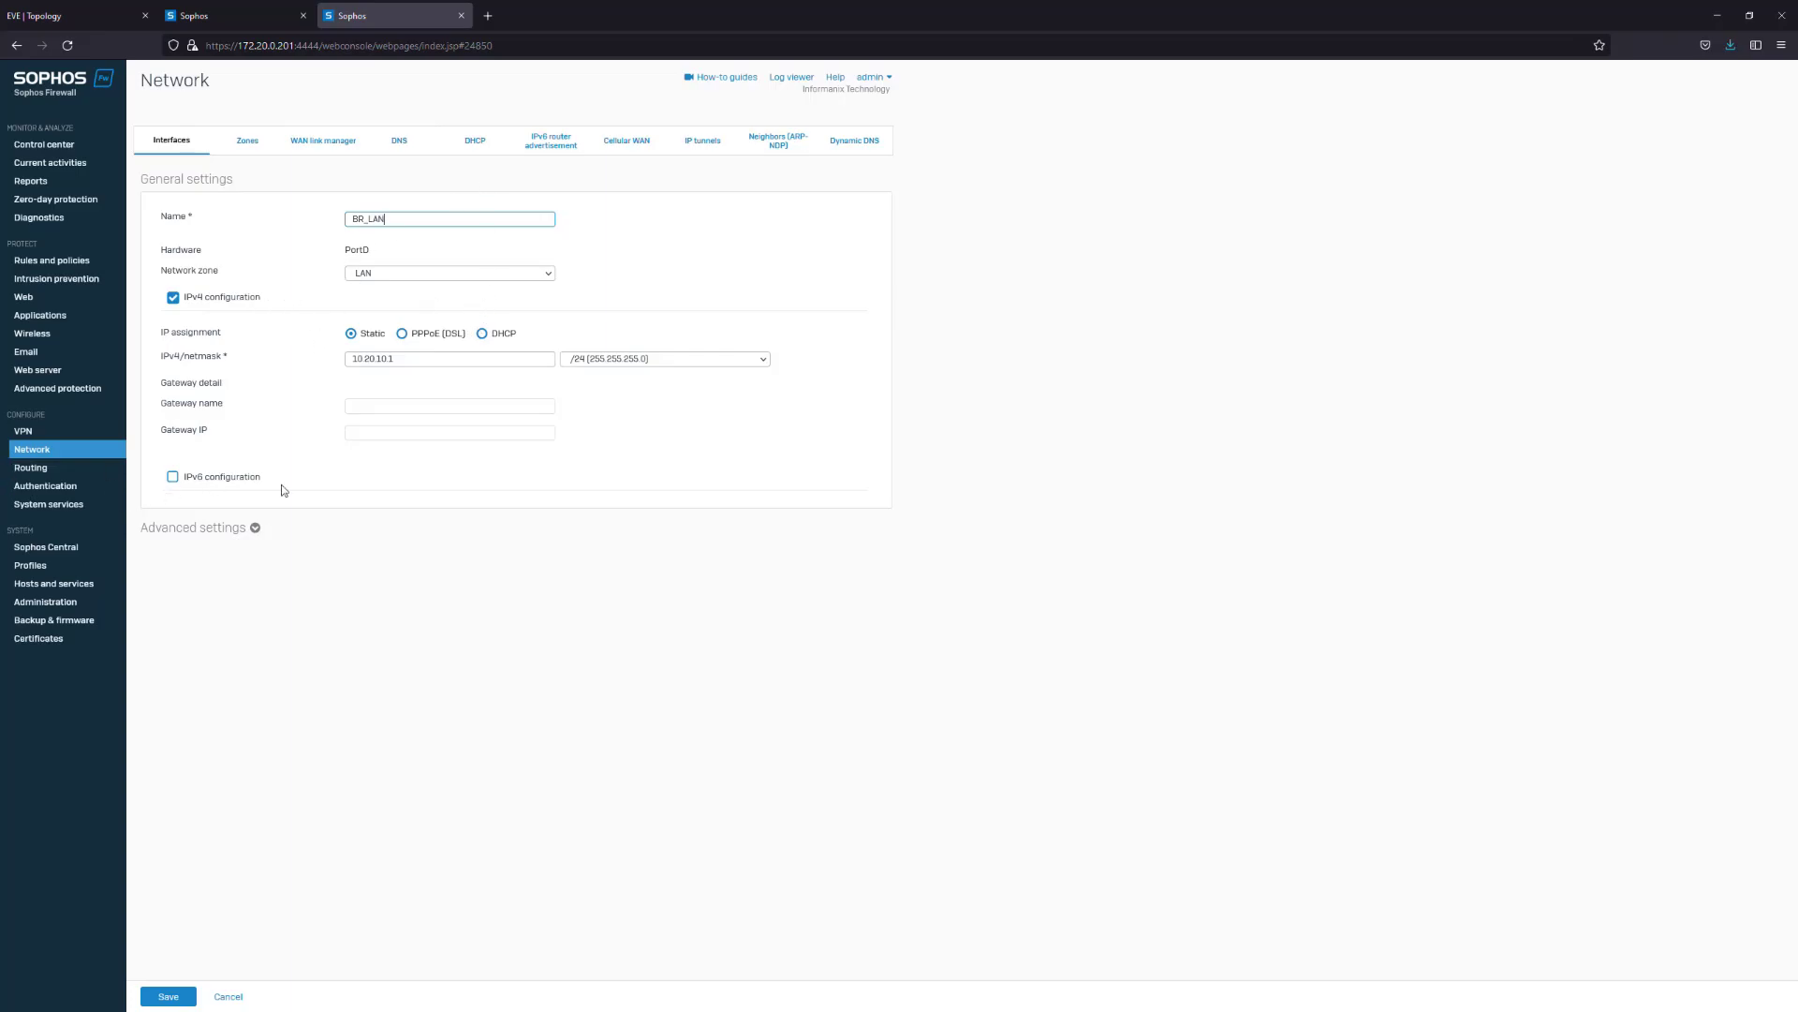
click(168, 996)
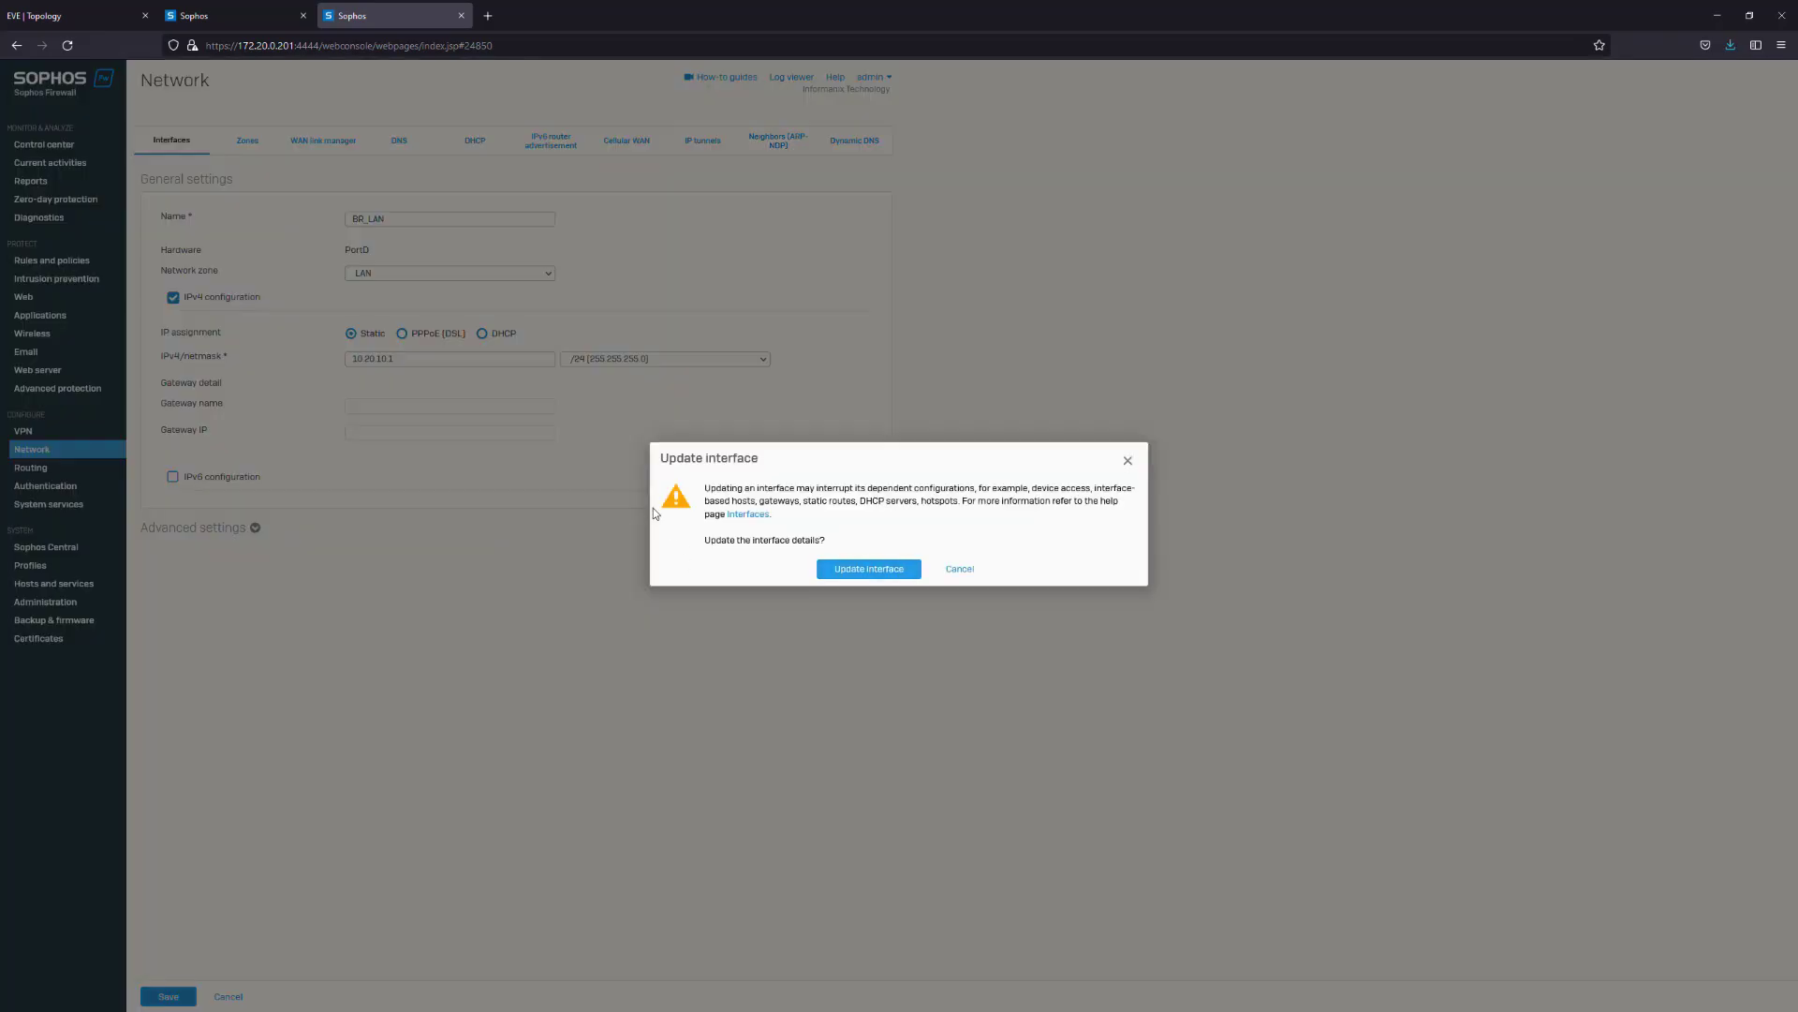
click(869, 567)
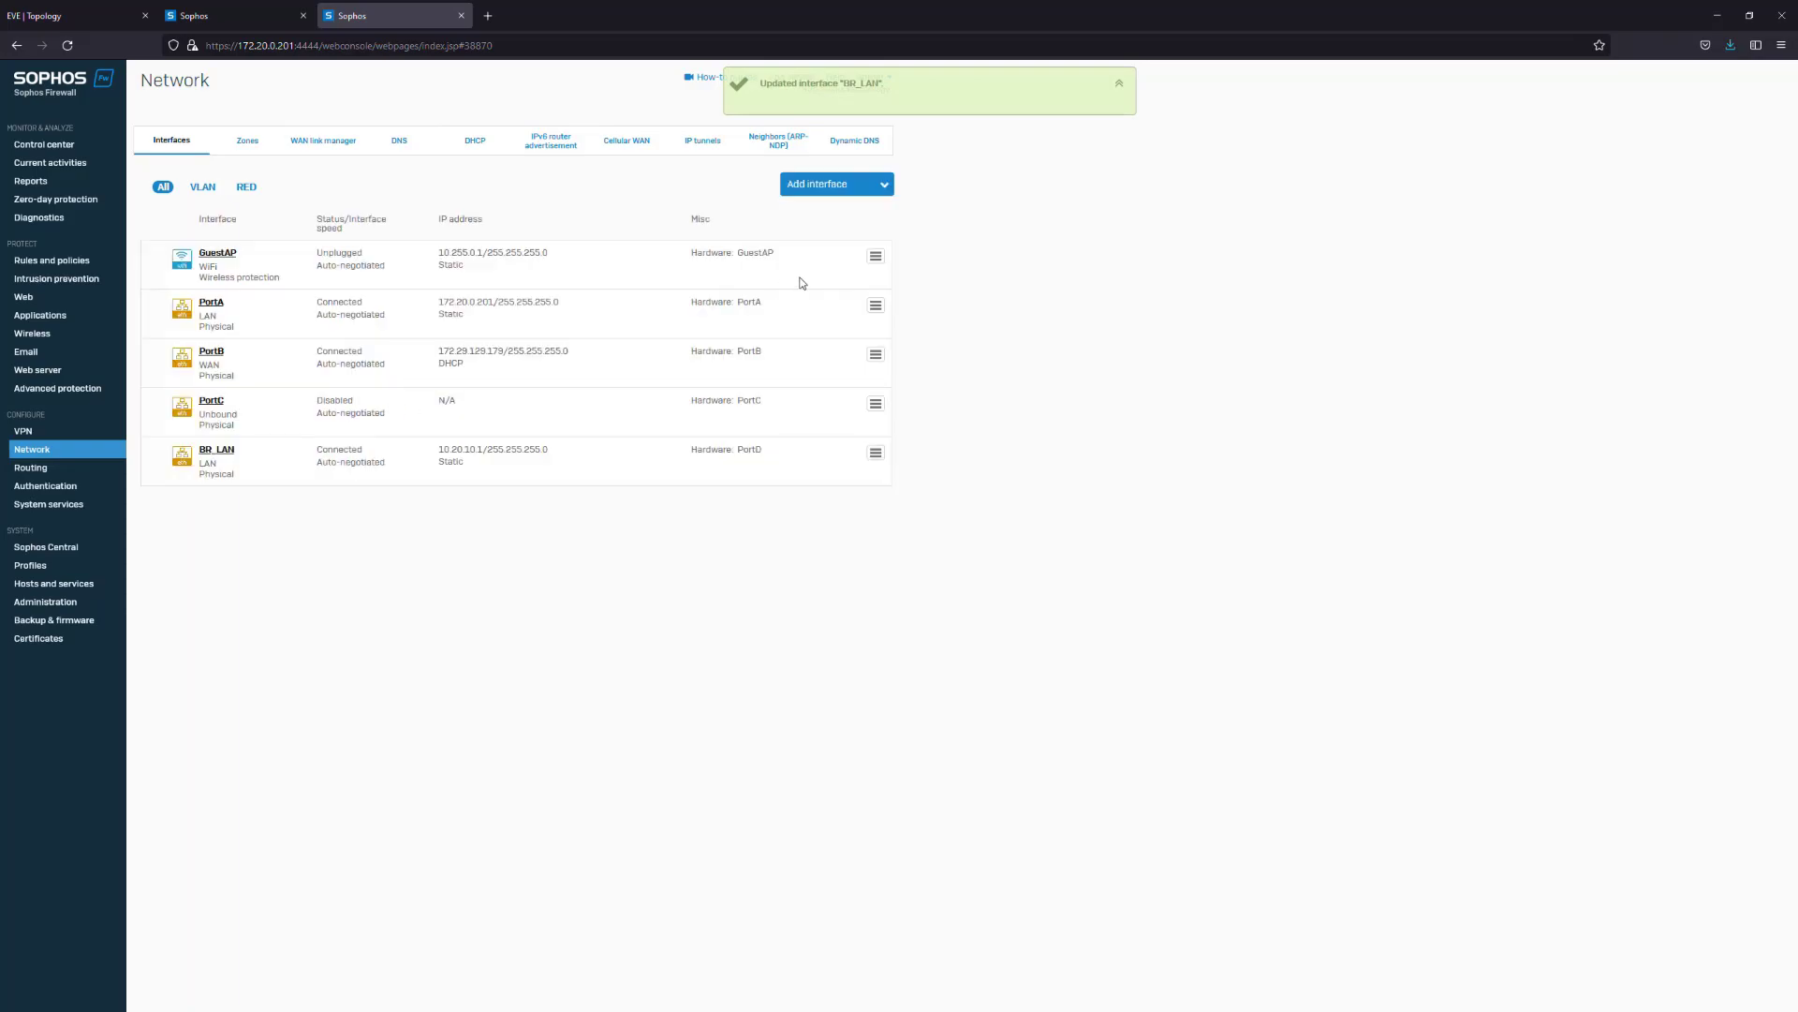
double_click(829, 185)
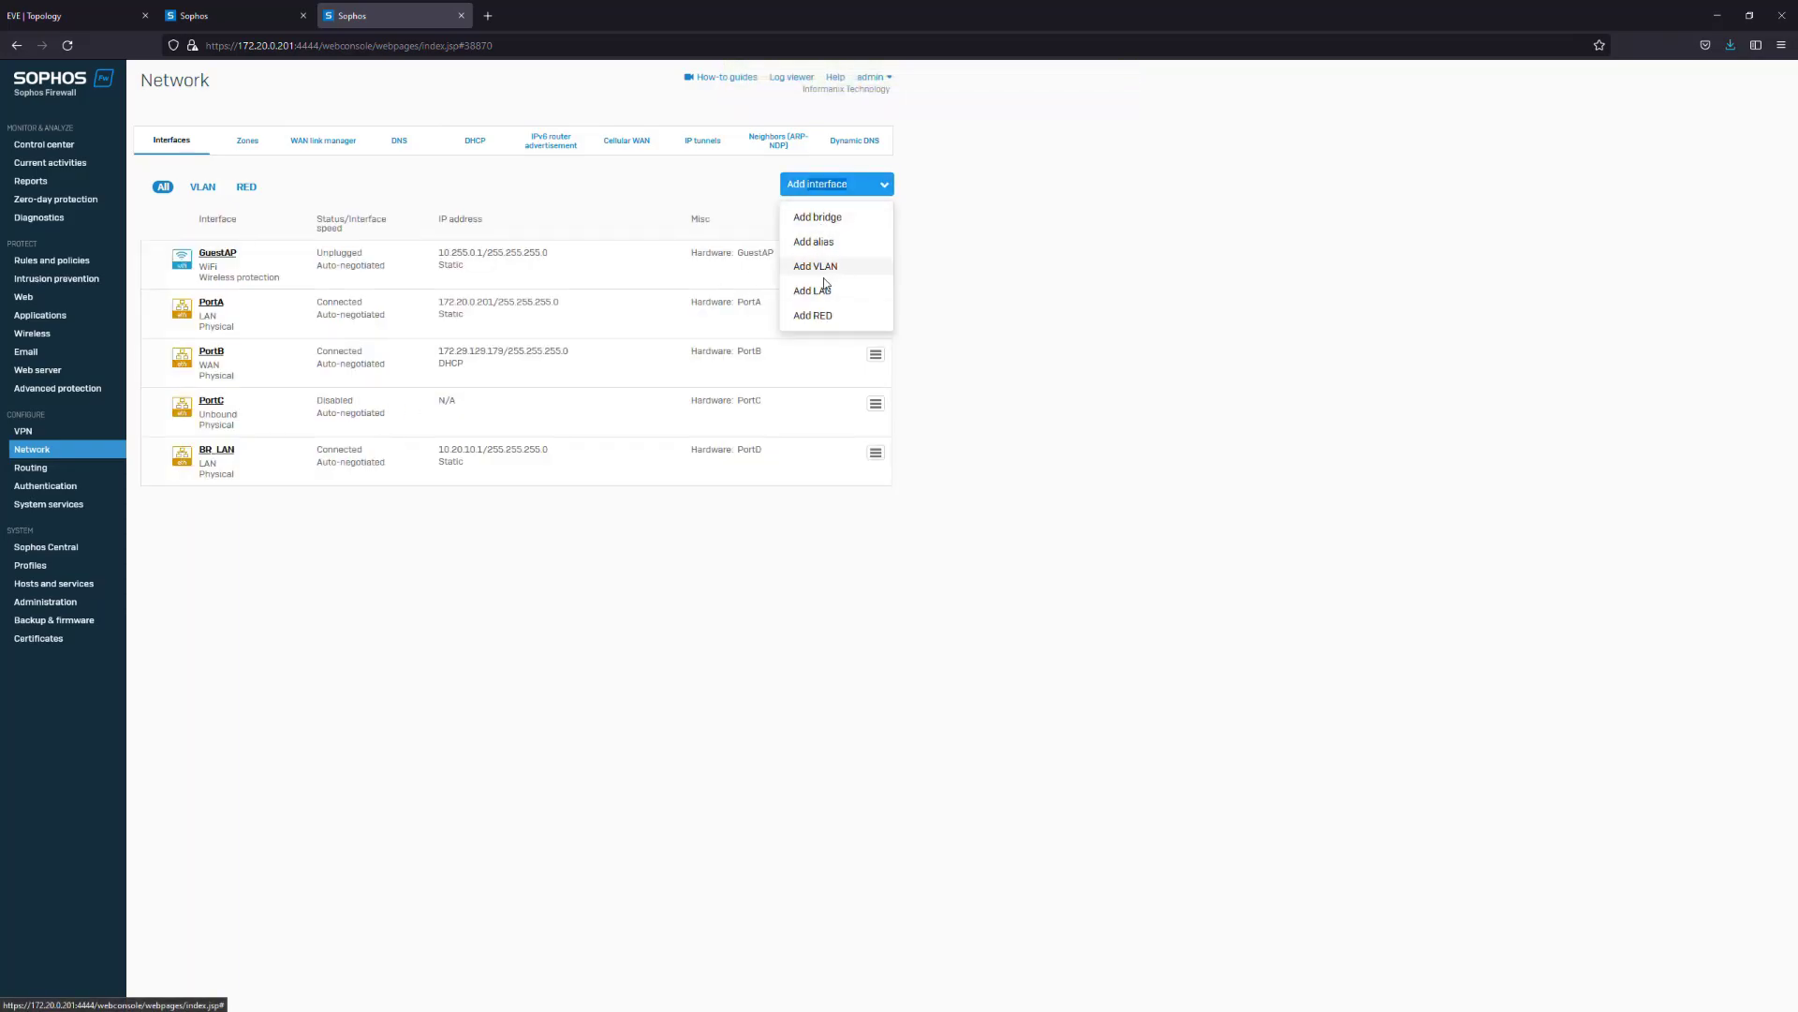
Add VLAN interface Access on BR_LAN in the Access zone with VLAN ID 20 and IP 10.20.20.1
click(816, 266)
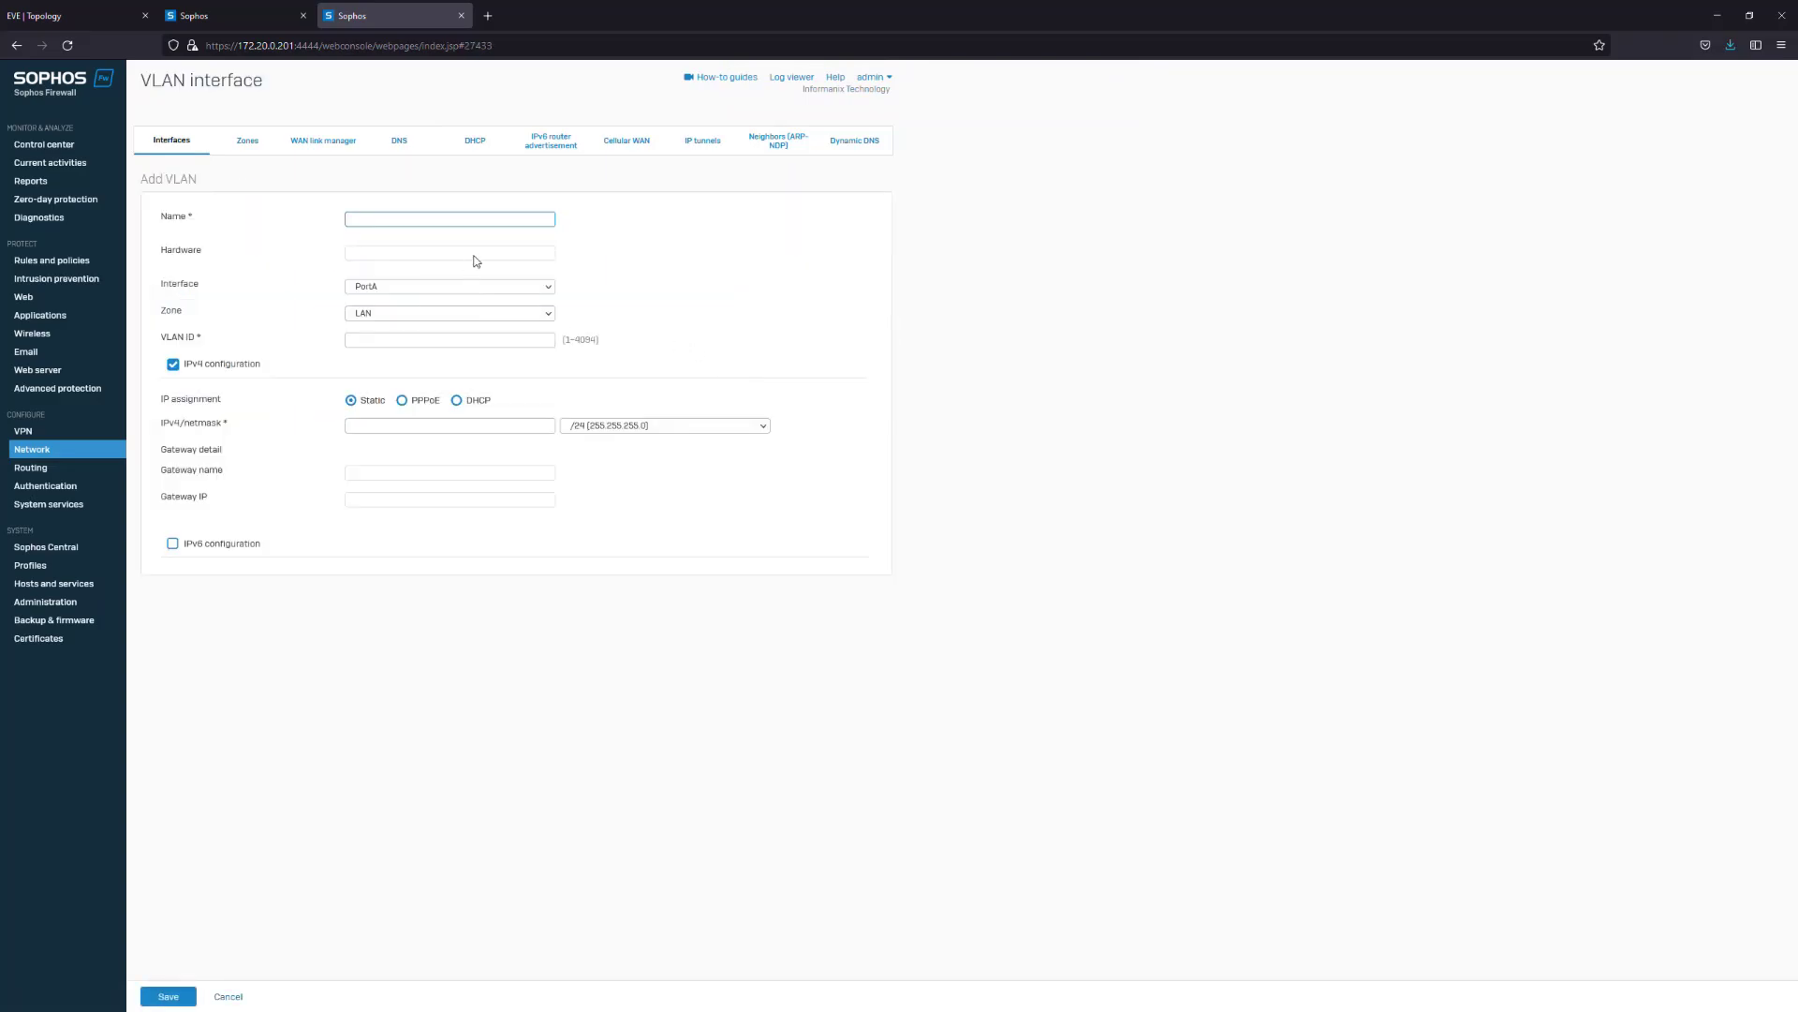
text(Access)
click(422, 285)
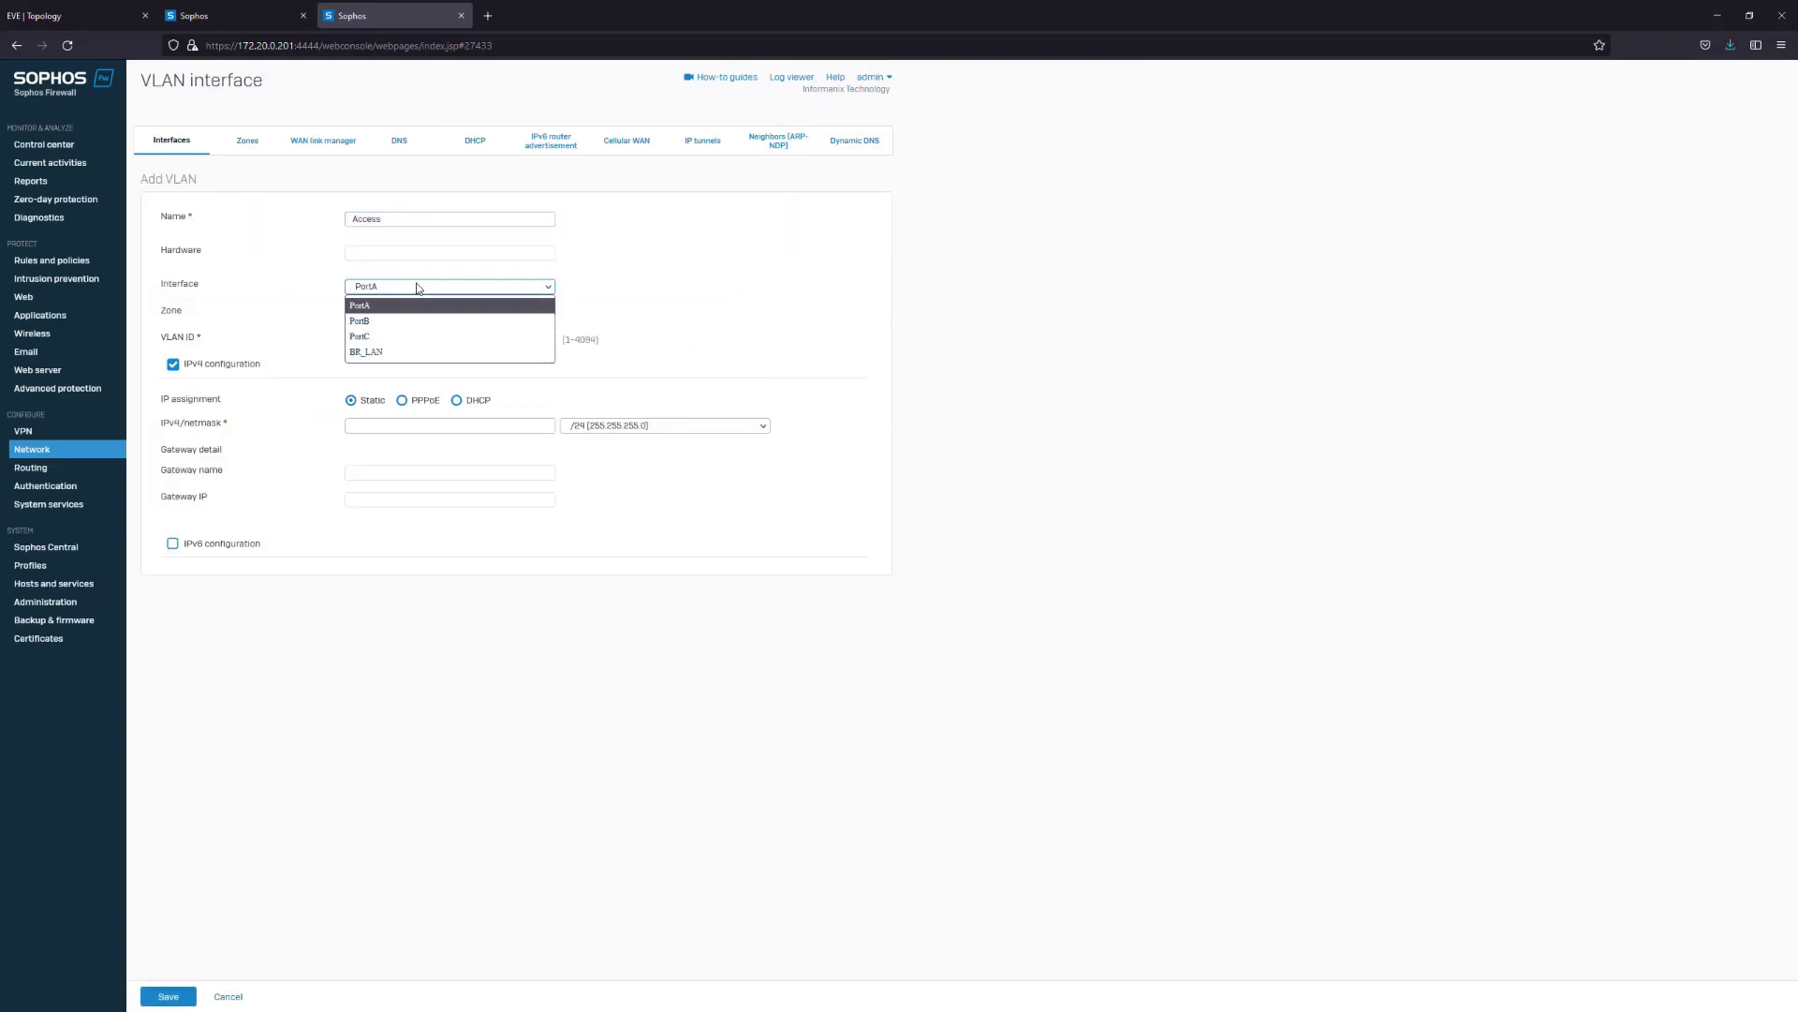
click(391, 350)
click(421, 313)
click(384, 405)
click(421, 288)
click(421, 306)
click(384, 287)
click(385, 350)
click(402, 312)
click(383, 378)
key(Tab)
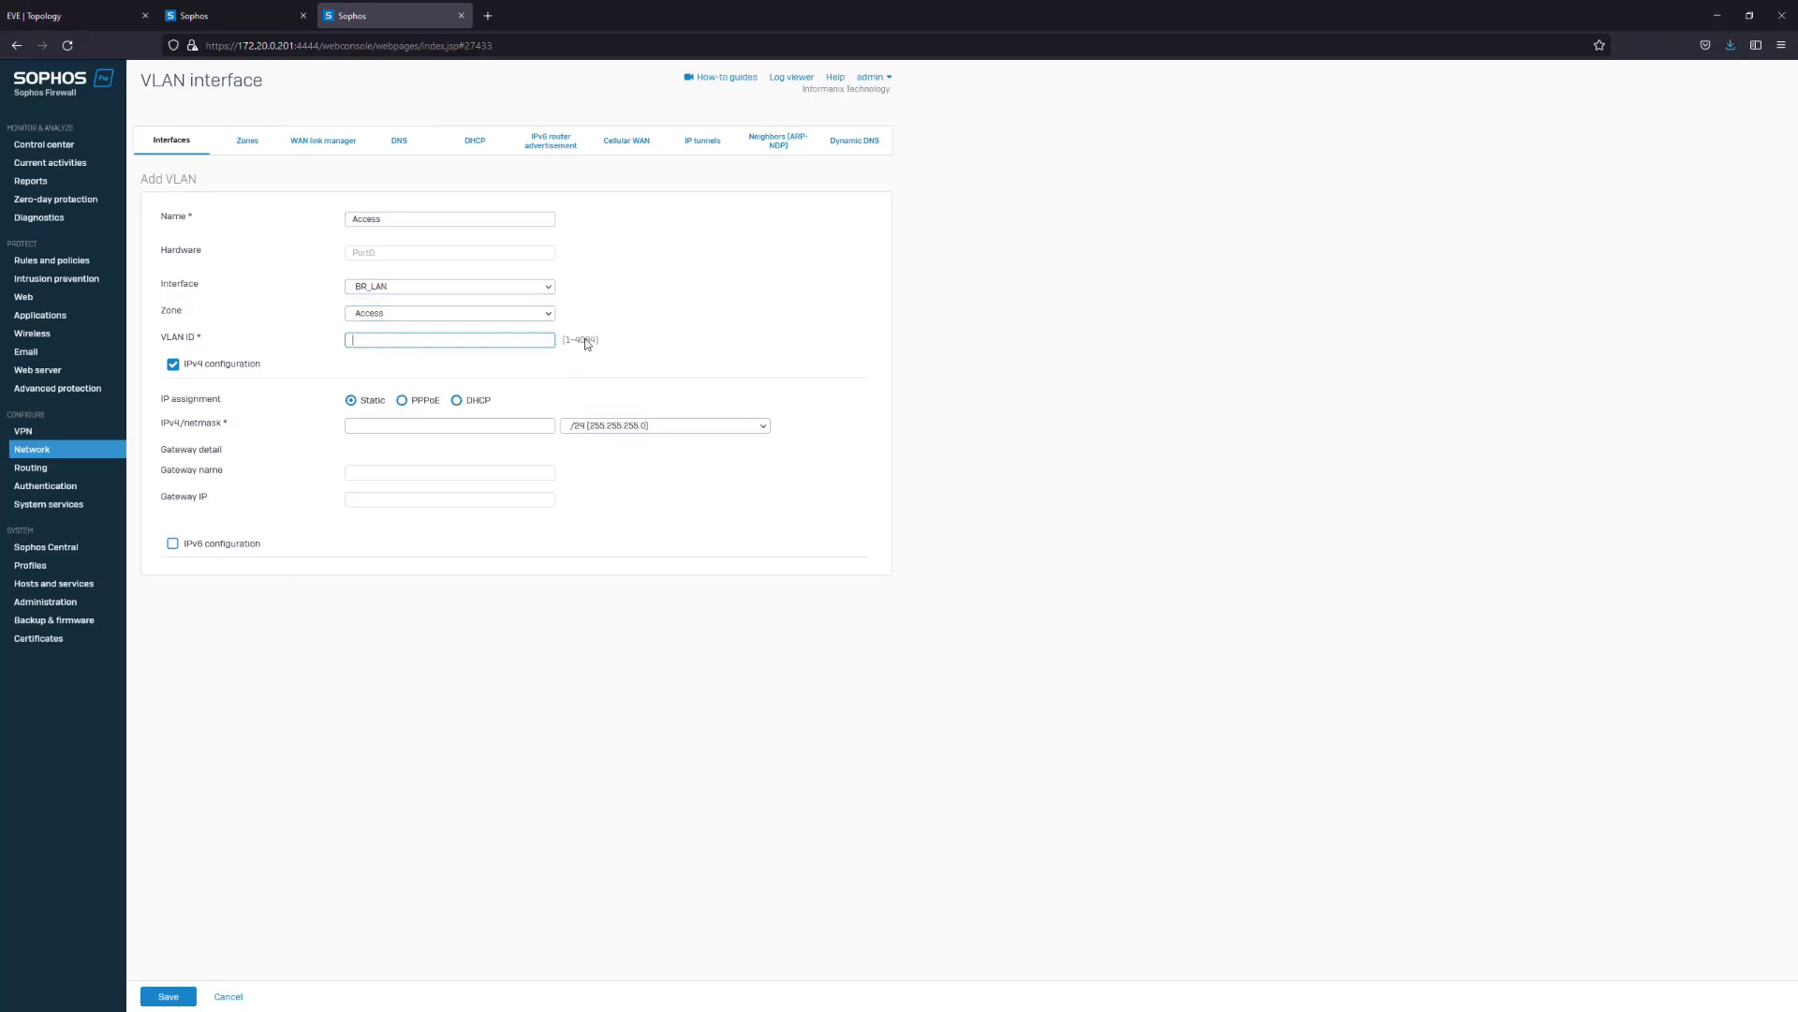
text(20)
click(482, 426)
text(10)
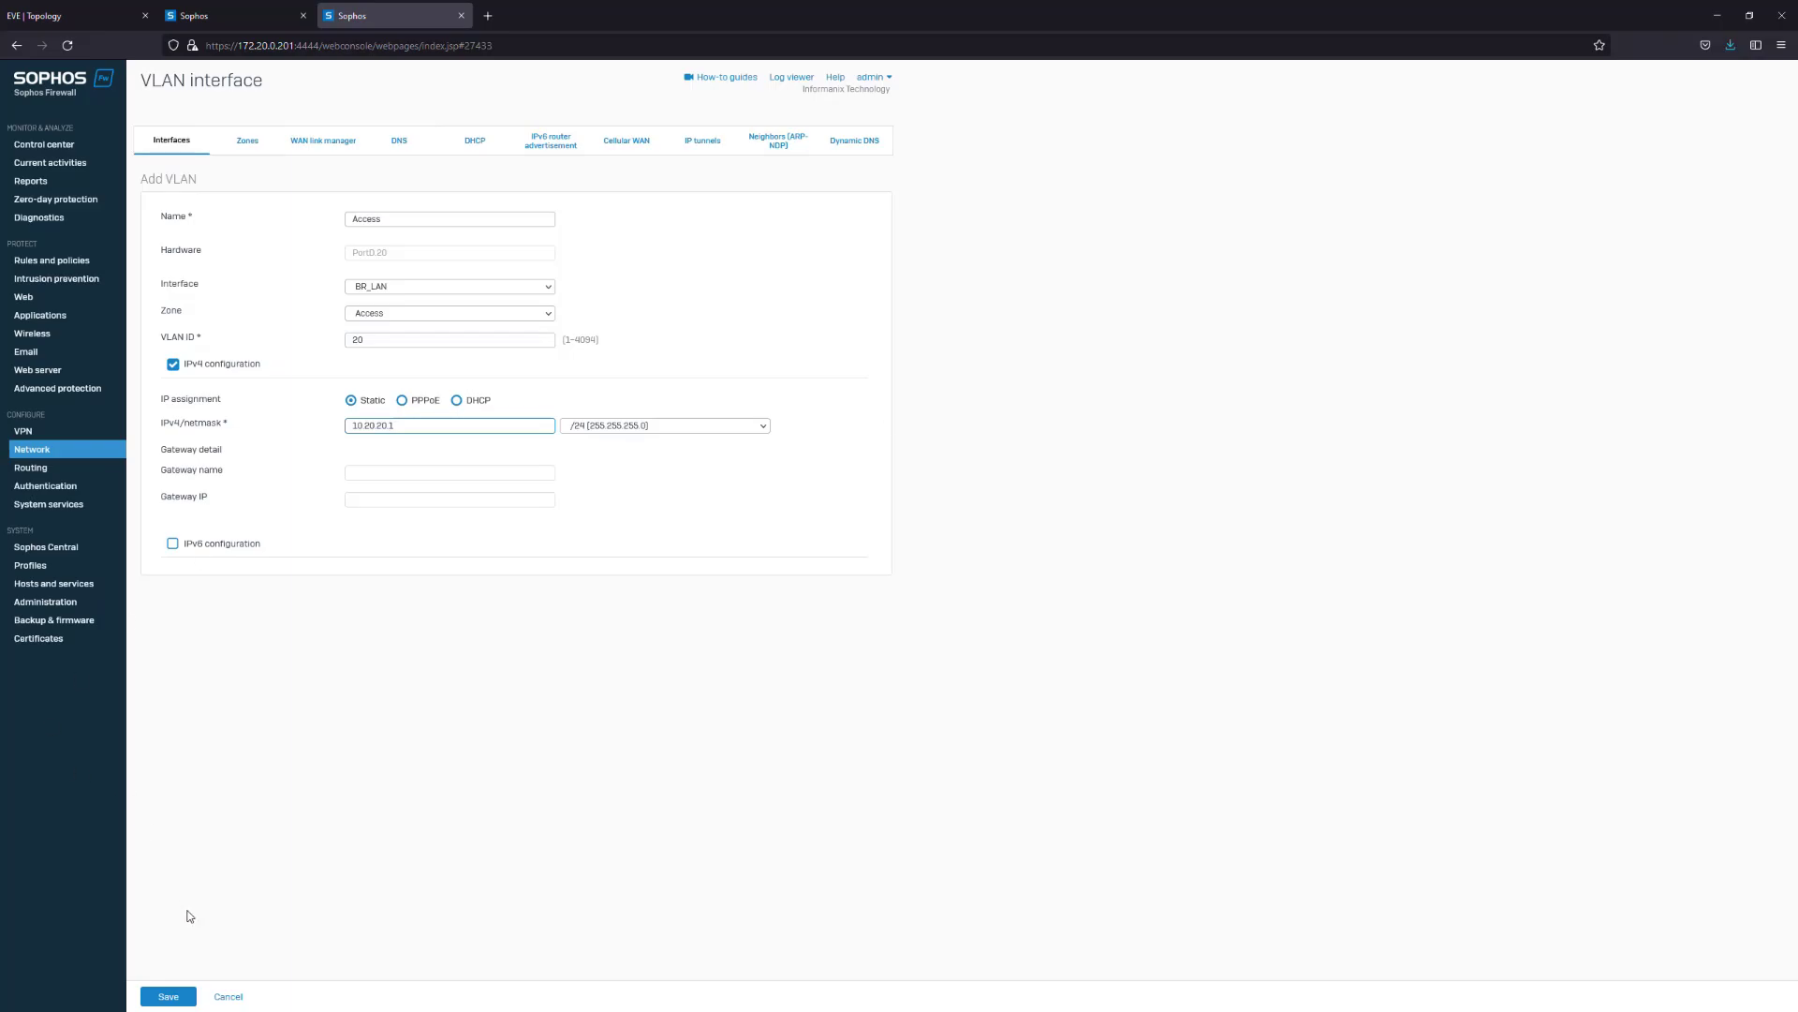
click(169, 996)
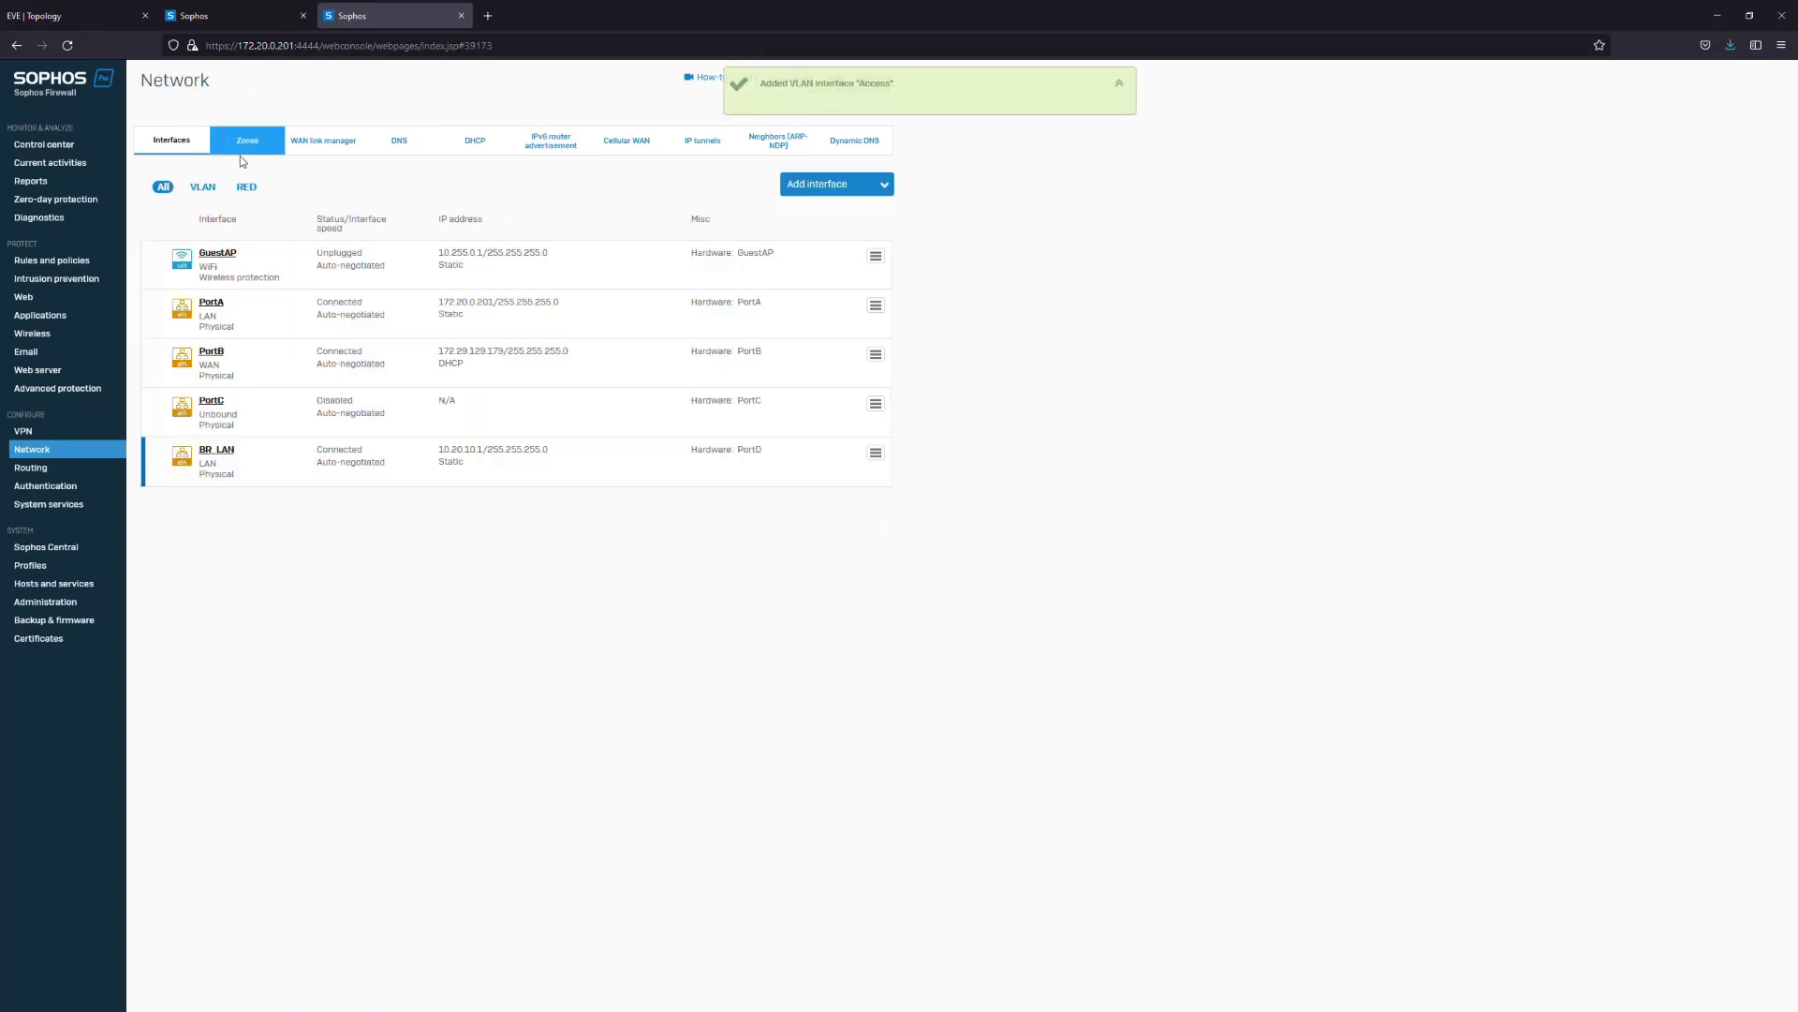
Add VLAN interface Voice on BR_LAN in the Voice zone with VLAN ID 30 and IP 10.20.30.1
click(860, 185)
click(817, 263)
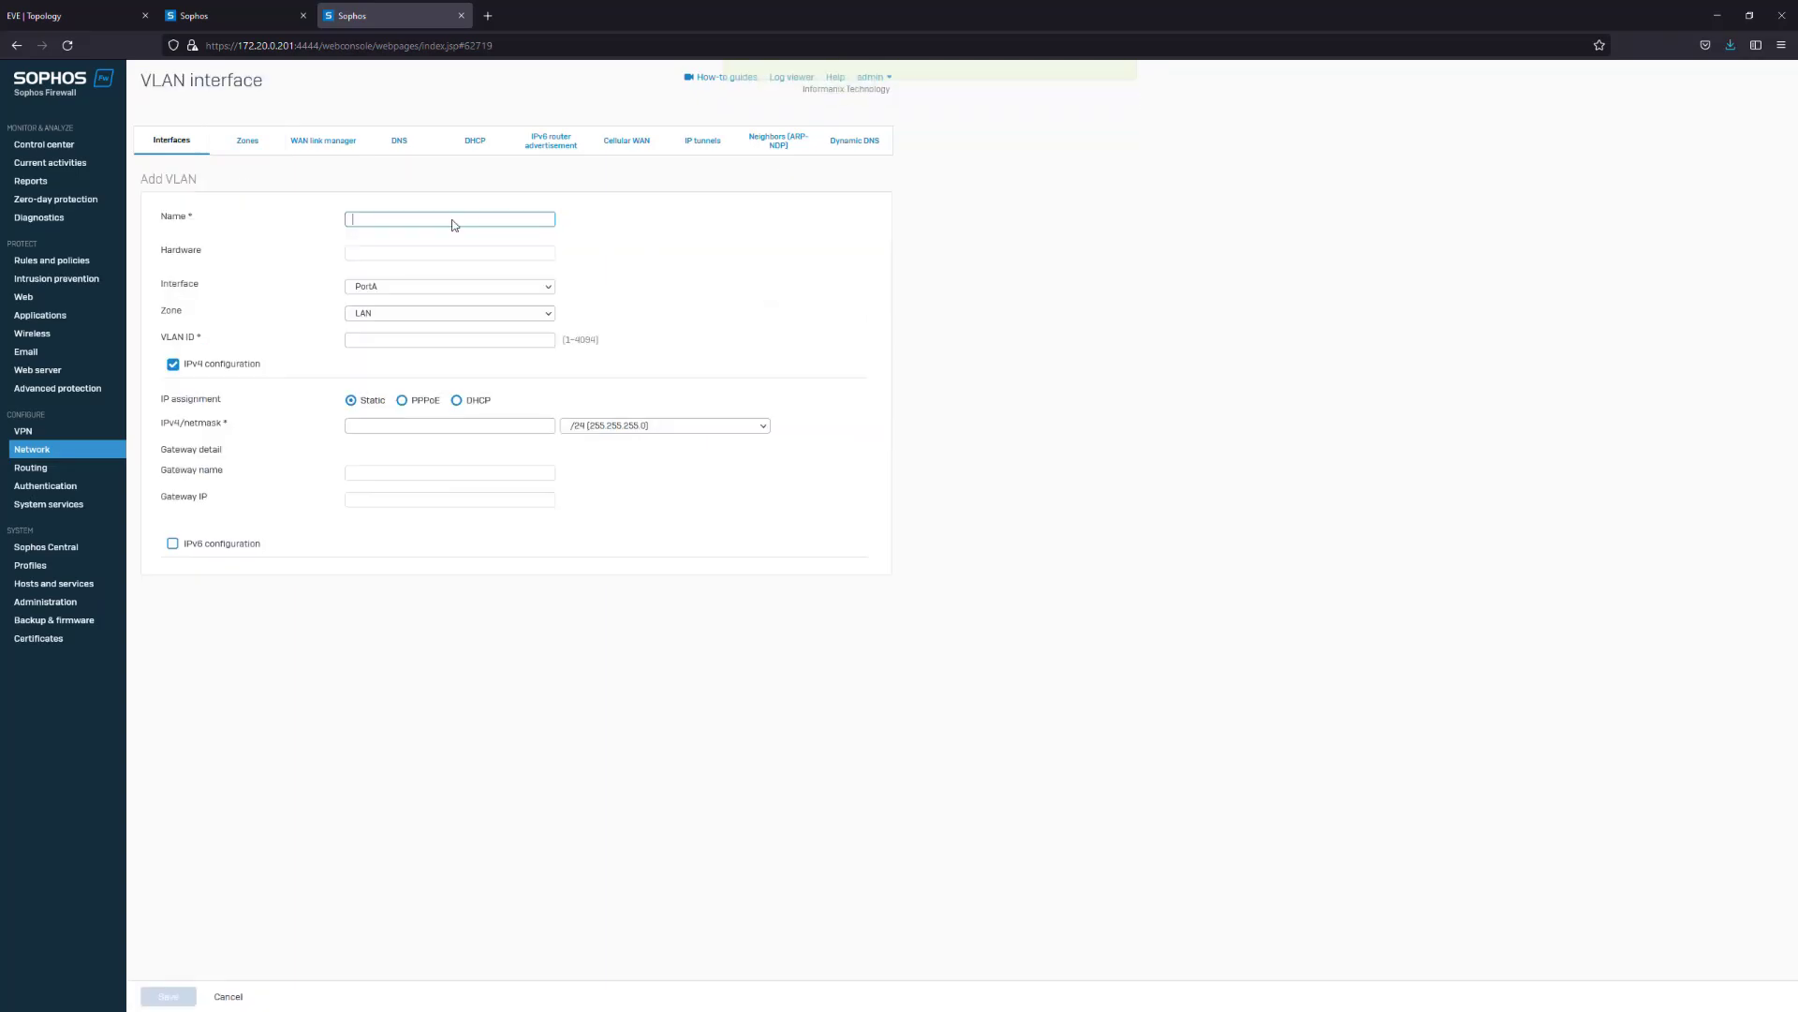
text(Voice)
click(433, 286)
click(399, 355)
click(399, 312)
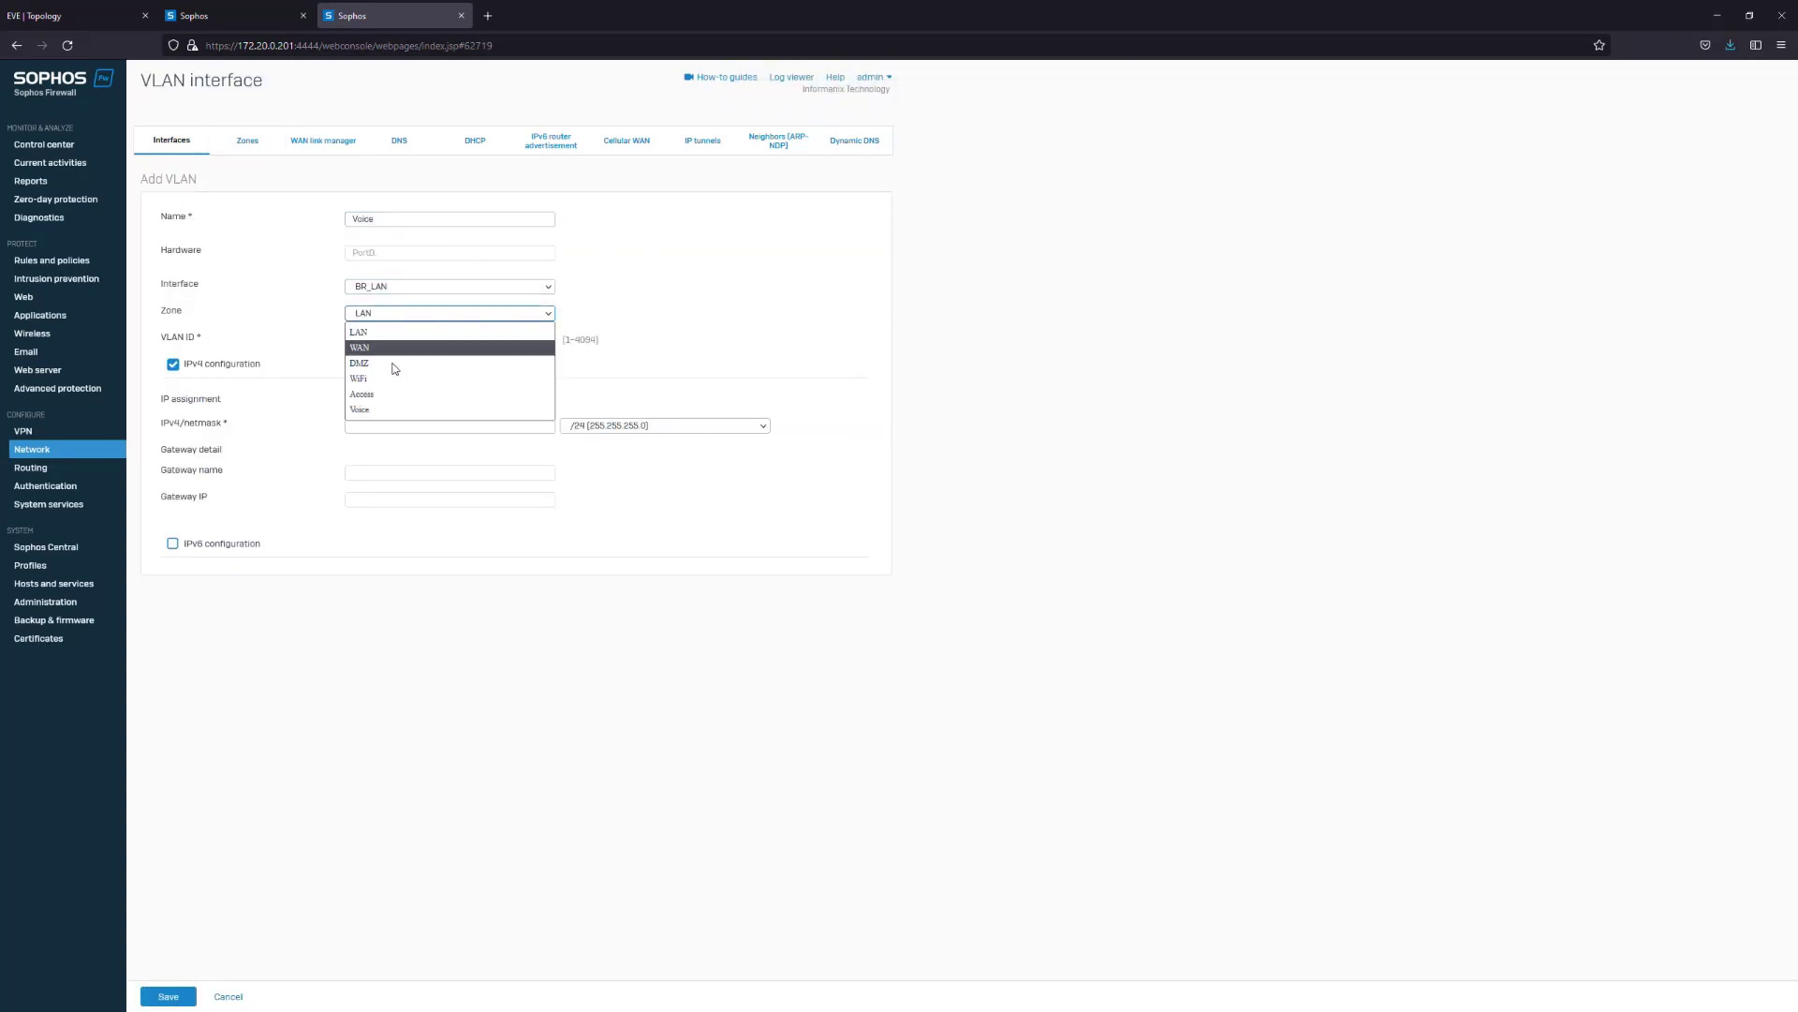
click(389, 397)
click(400, 342)
text(40)
key(Tab)
drag(399, 345, 309, 349)
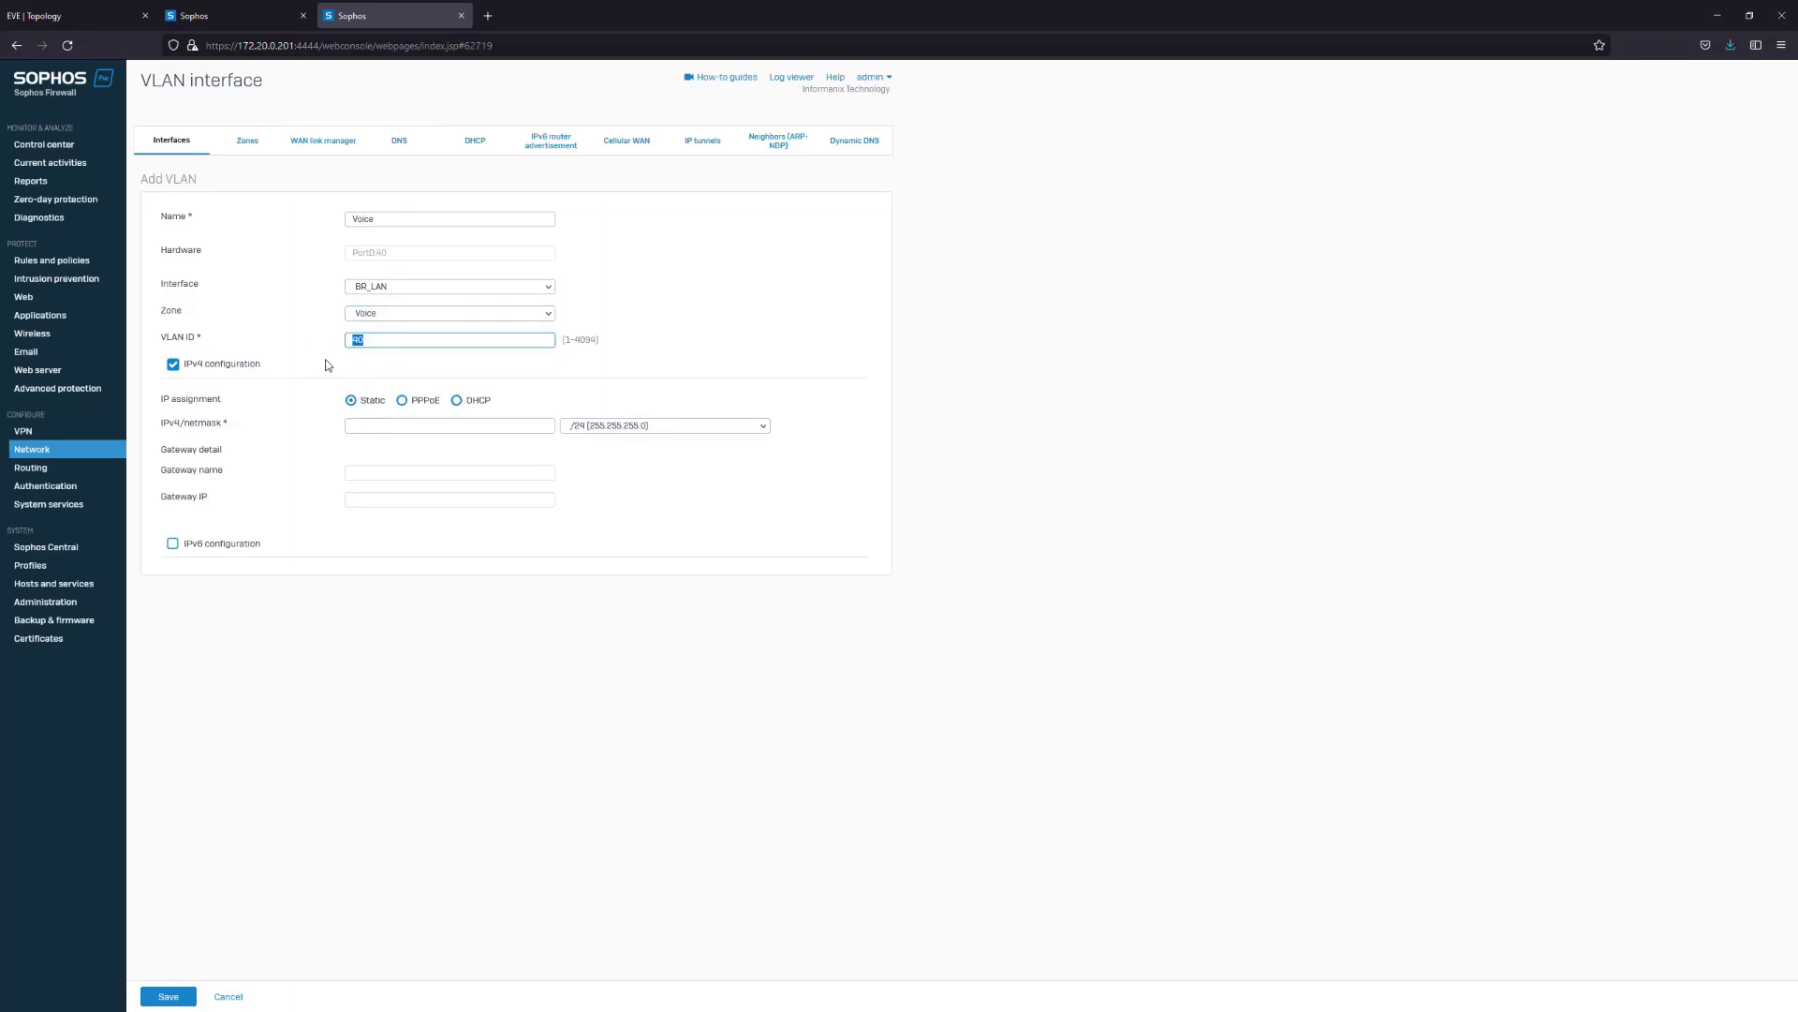
text(30)
click(417, 427)
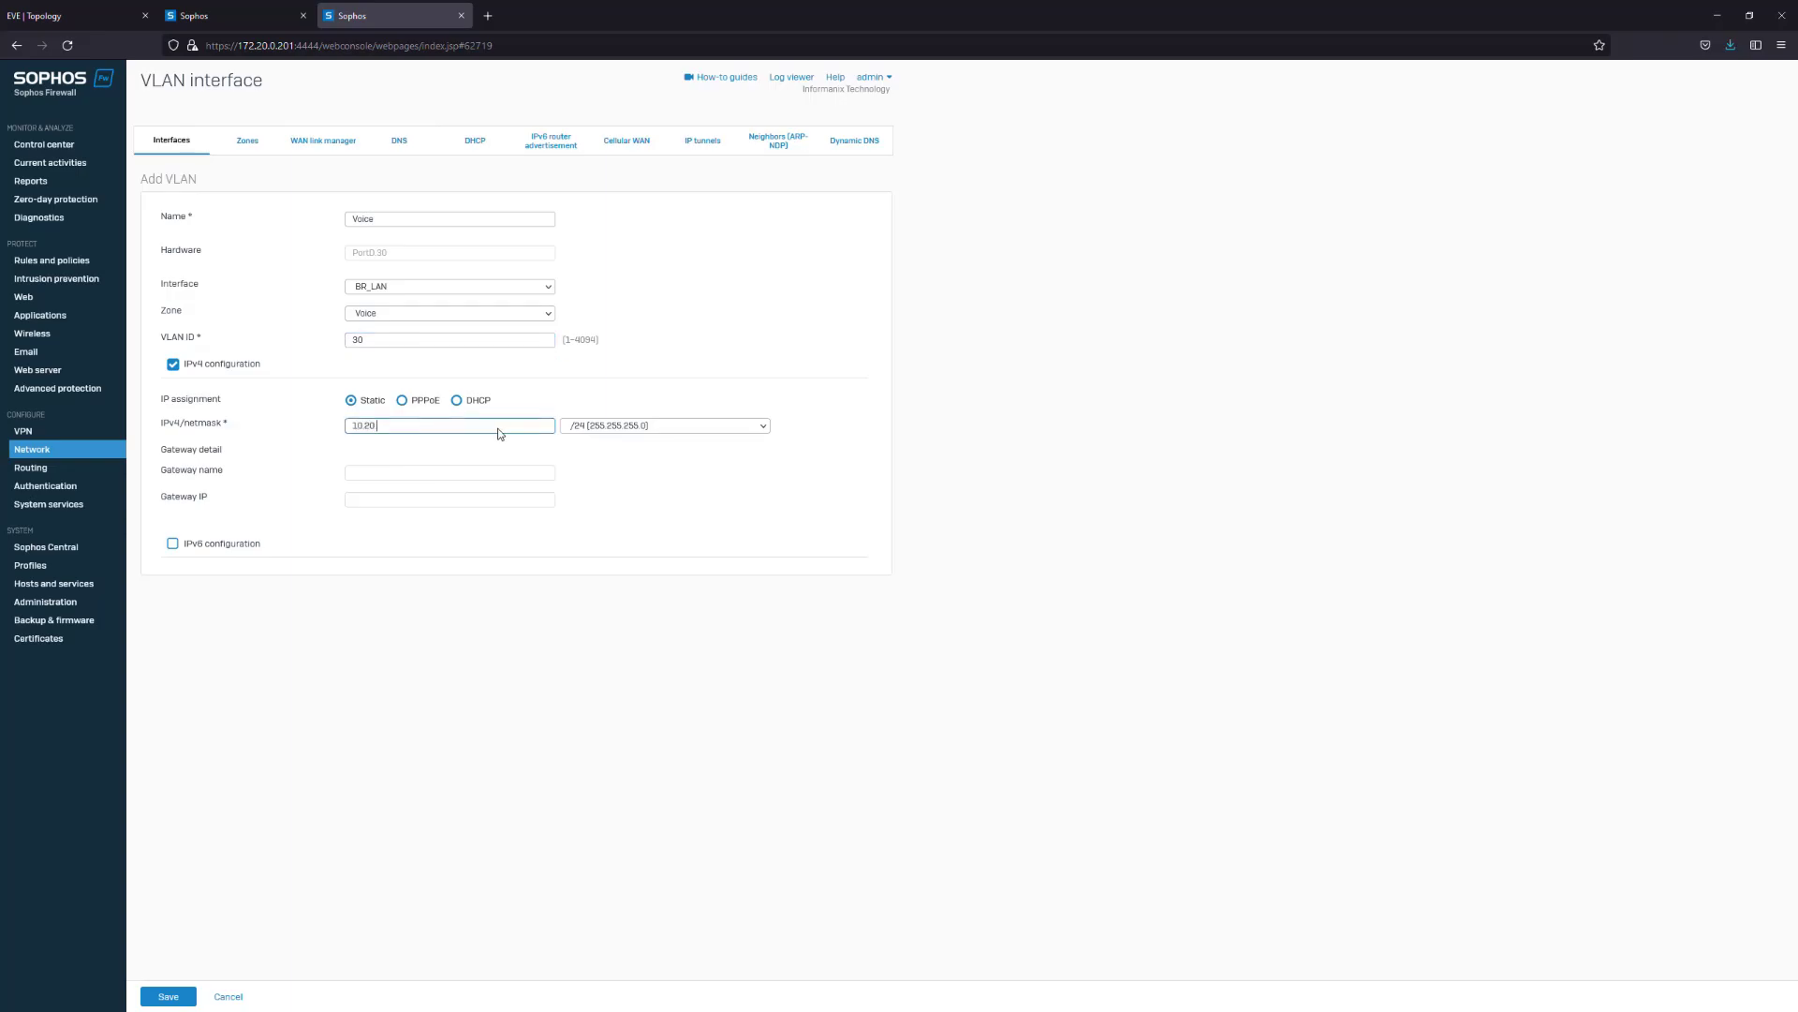
click(158, 995)
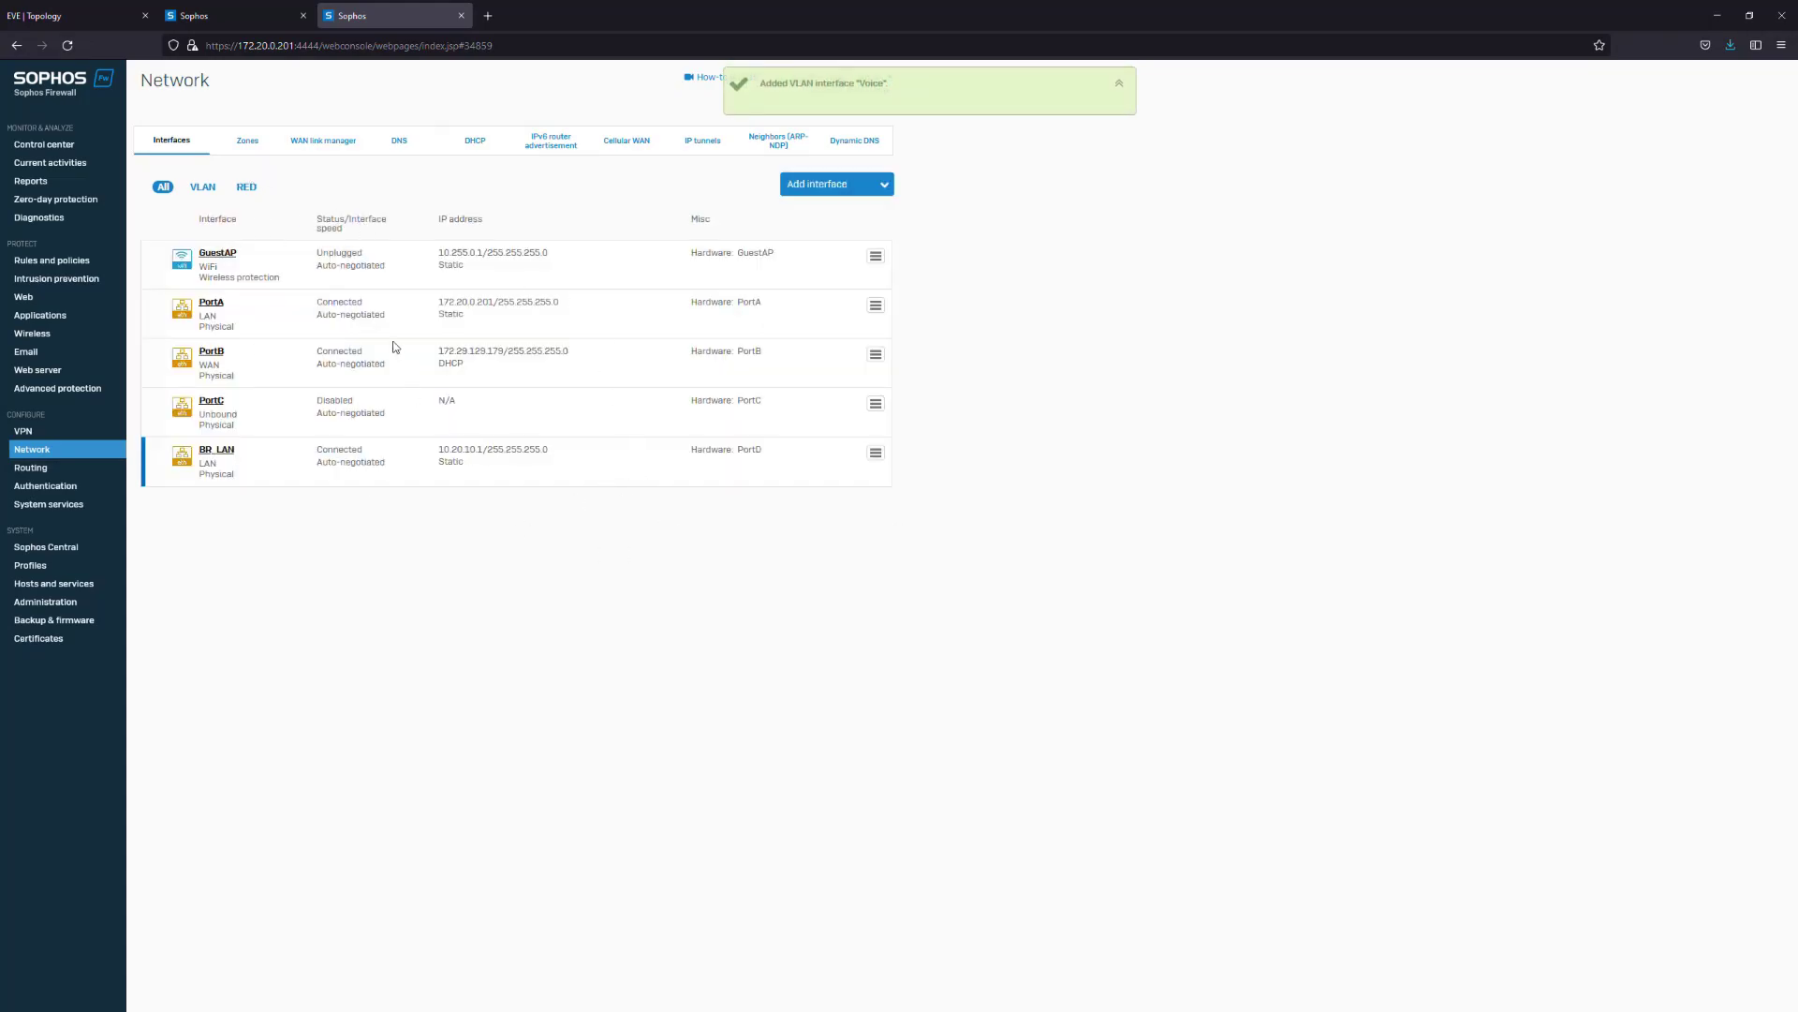
Disable and delete the existing Default_DHCP_Server and GuestAccess_DHCP scopes
click(475, 142)
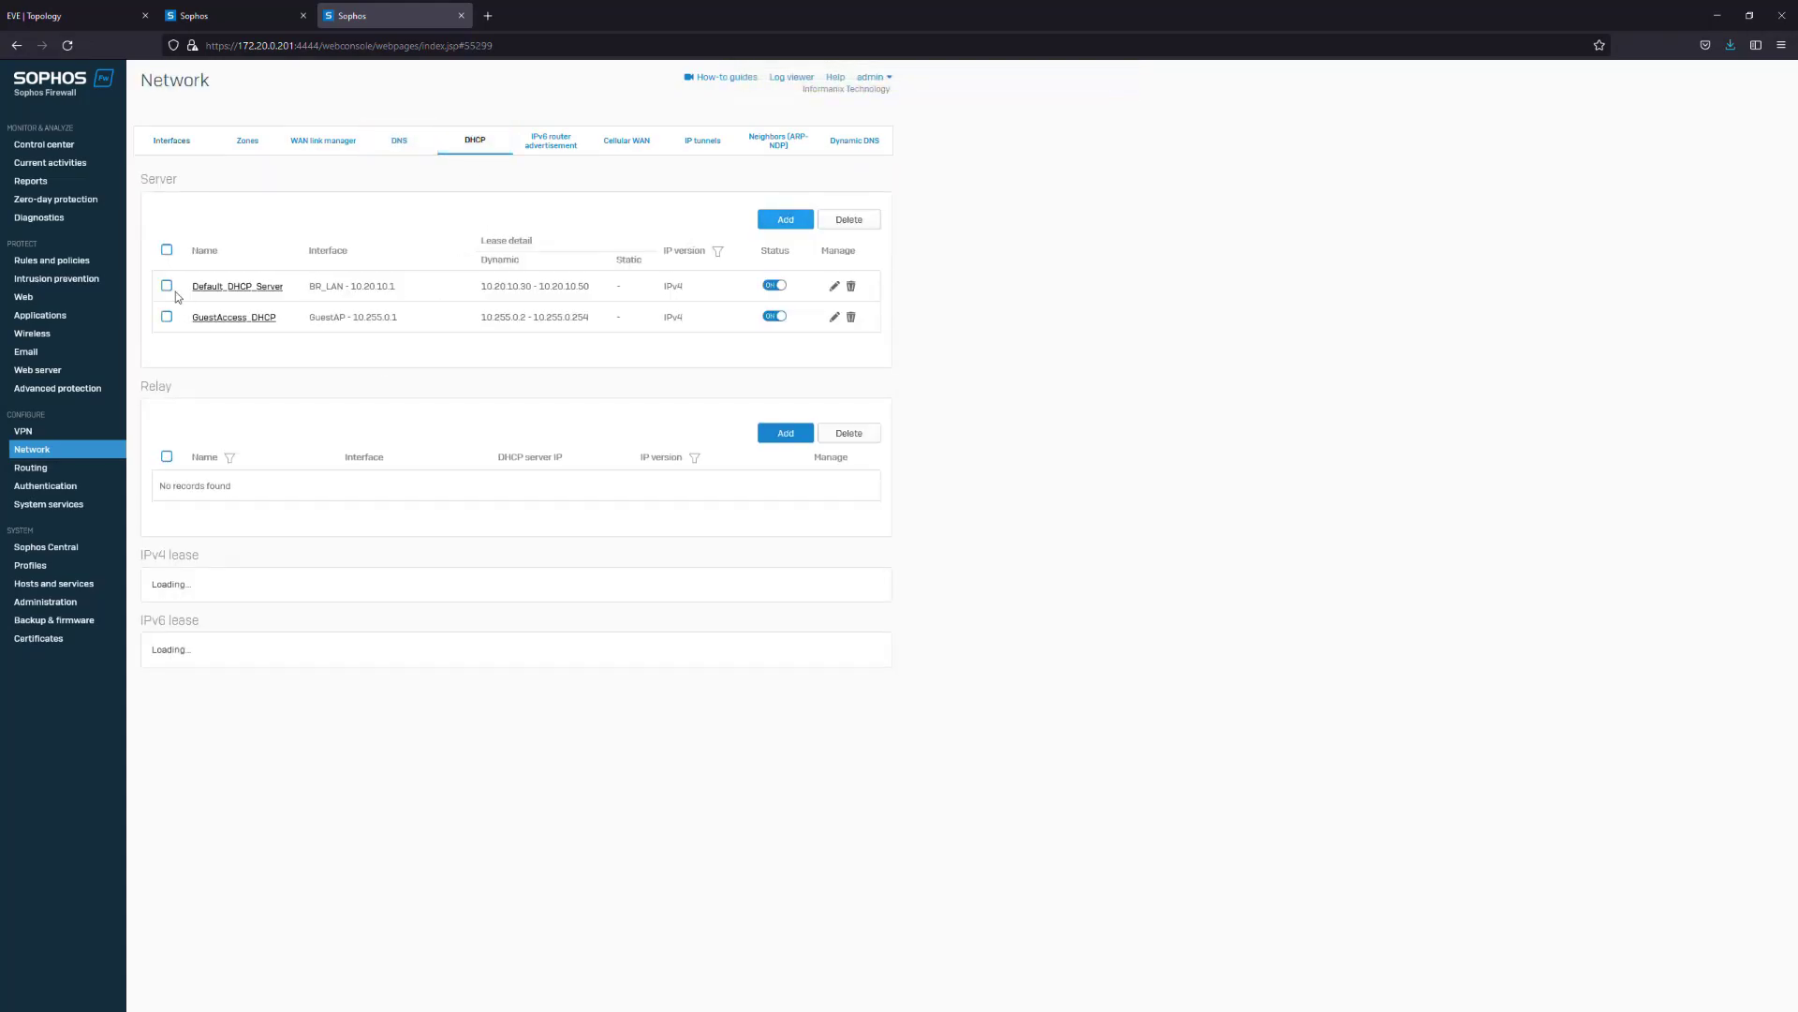
click(774, 315)
key(Return)
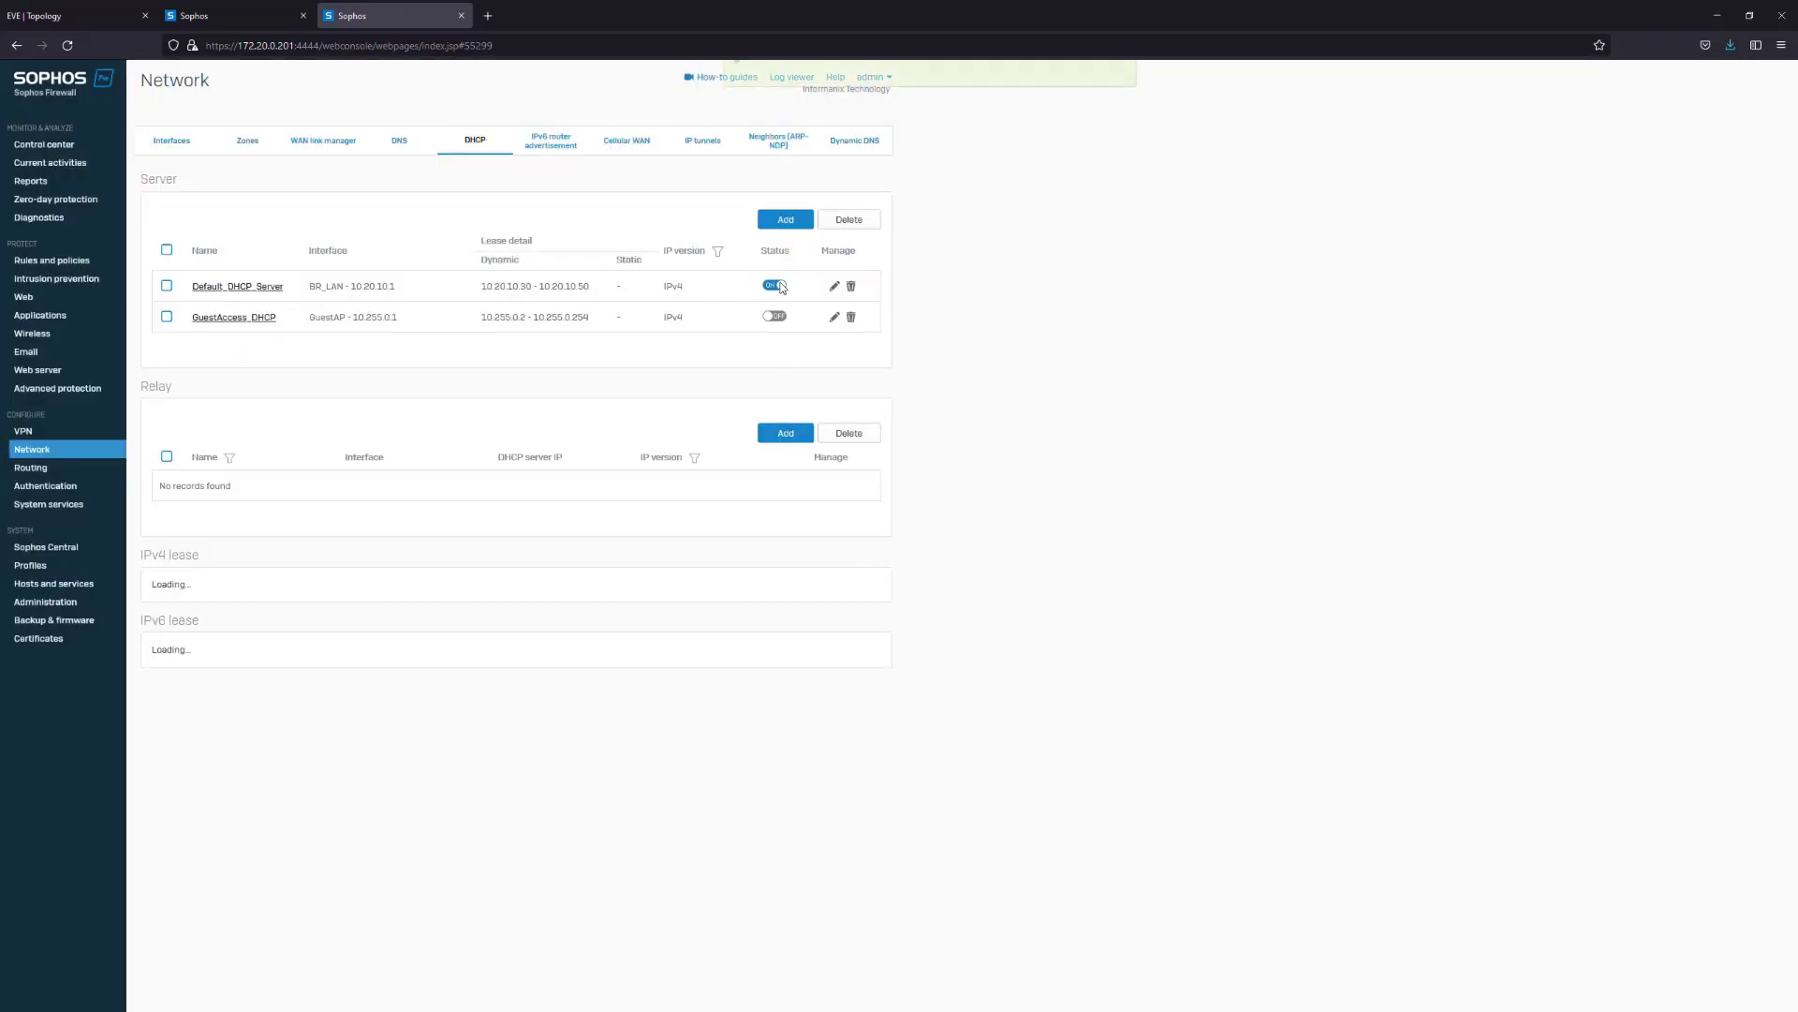
click(774, 285)
click(867, 550)
click(850, 286)
click(863, 552)
click(851, 285)
click(863, 551)
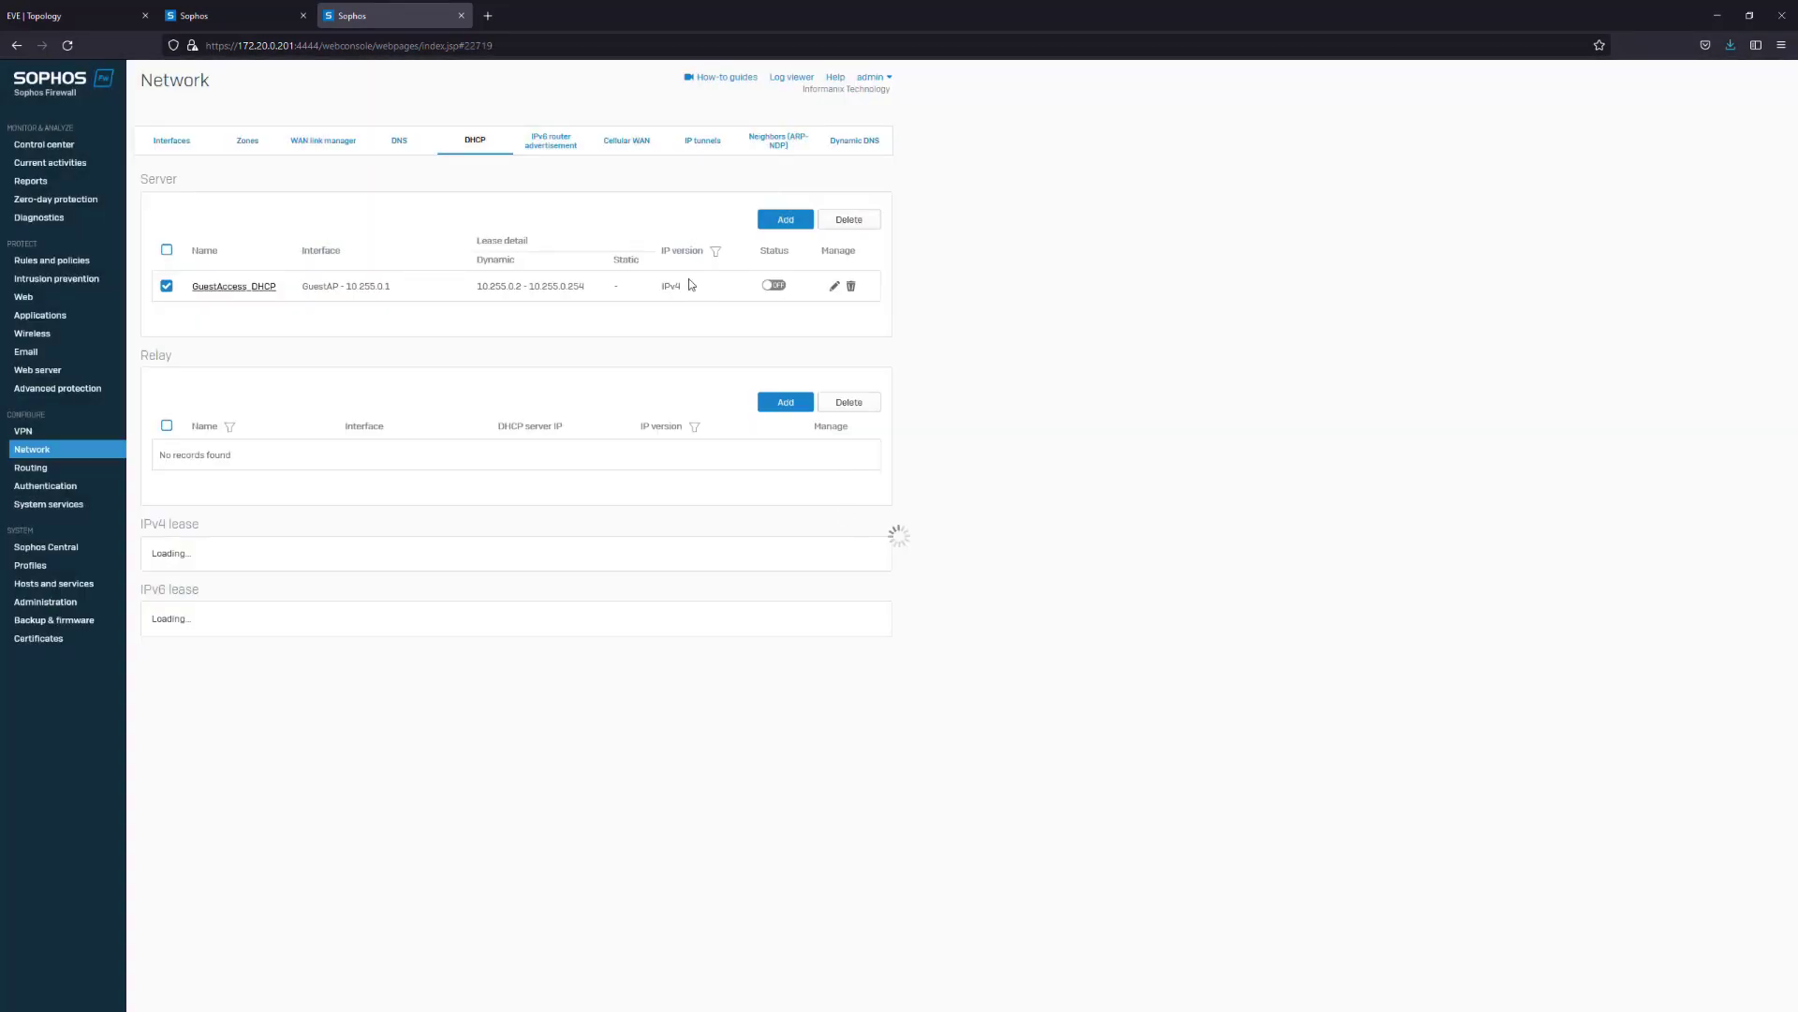
Create Access_DHCP_Scope on the Access interface leasing 10.20.20.50–10.20.20.60 with secondary DNS 8.8.8.8
click(787, 221)
text(Access)
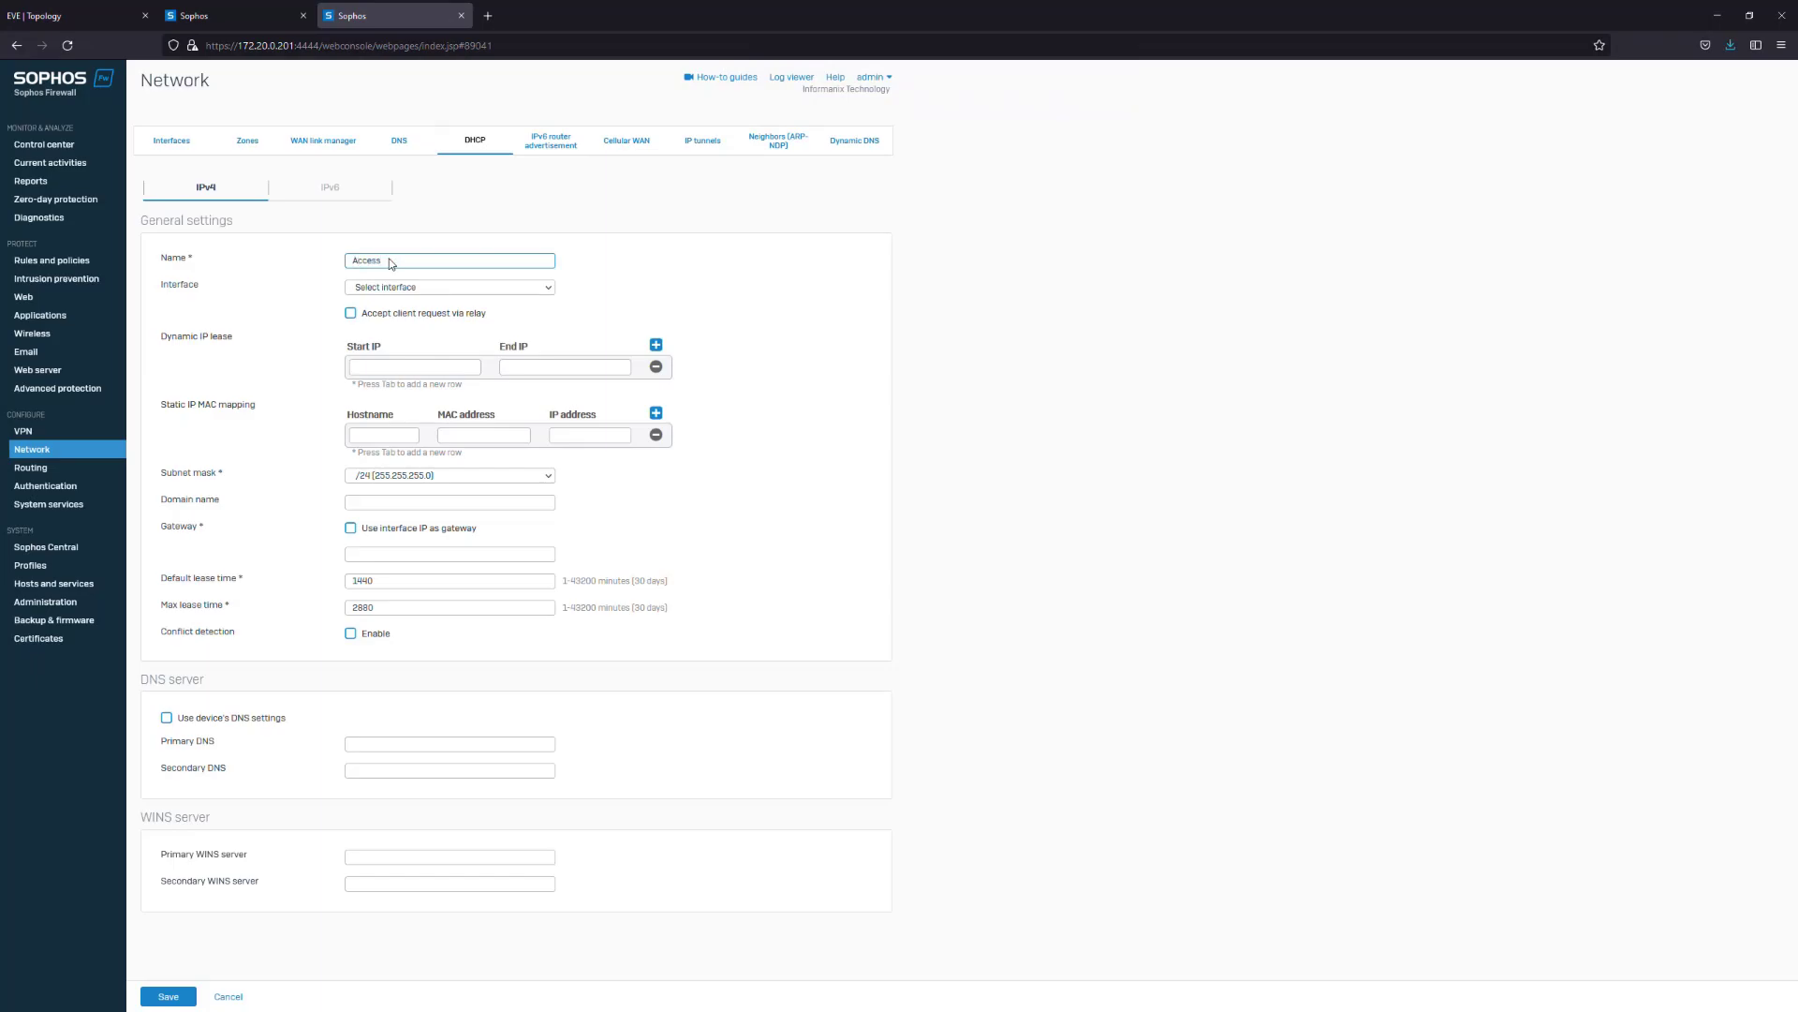
text(_DHCP_Scopre)
key(BackSpace)
key(BackSpace)
text(e)
click(450, 287)
click(417, 371)
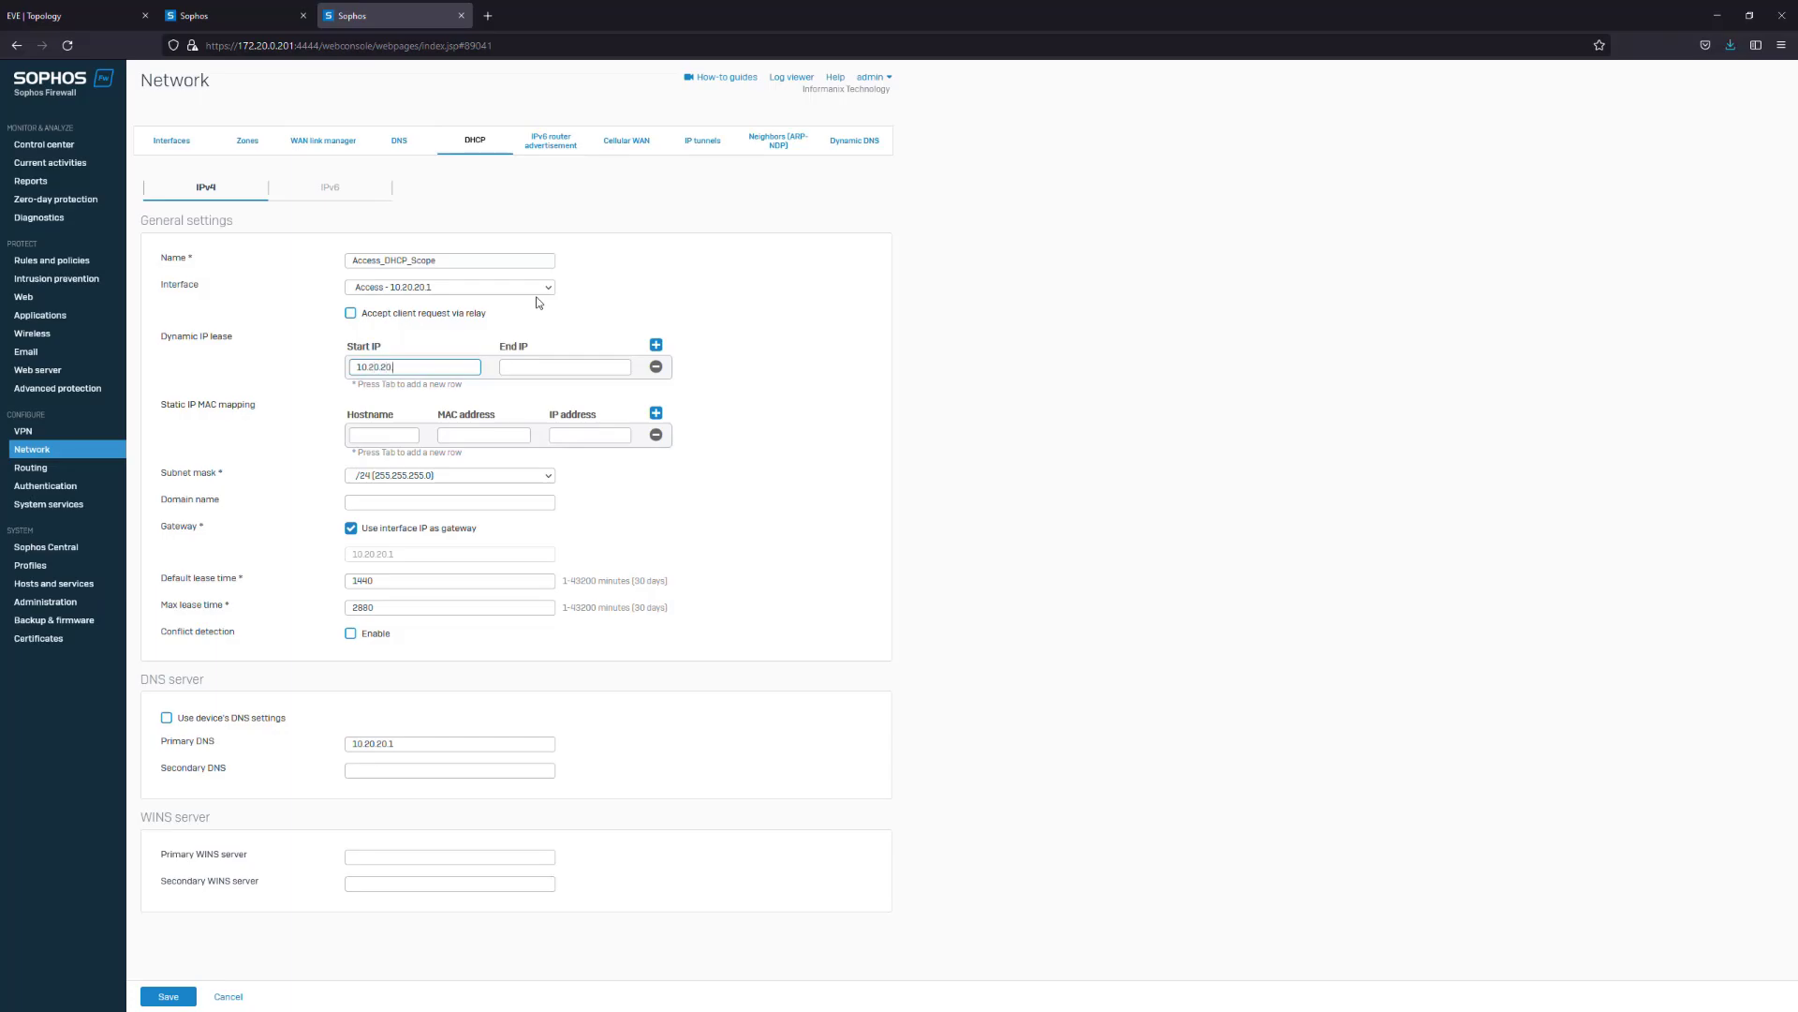
text(0)
key(Tab)
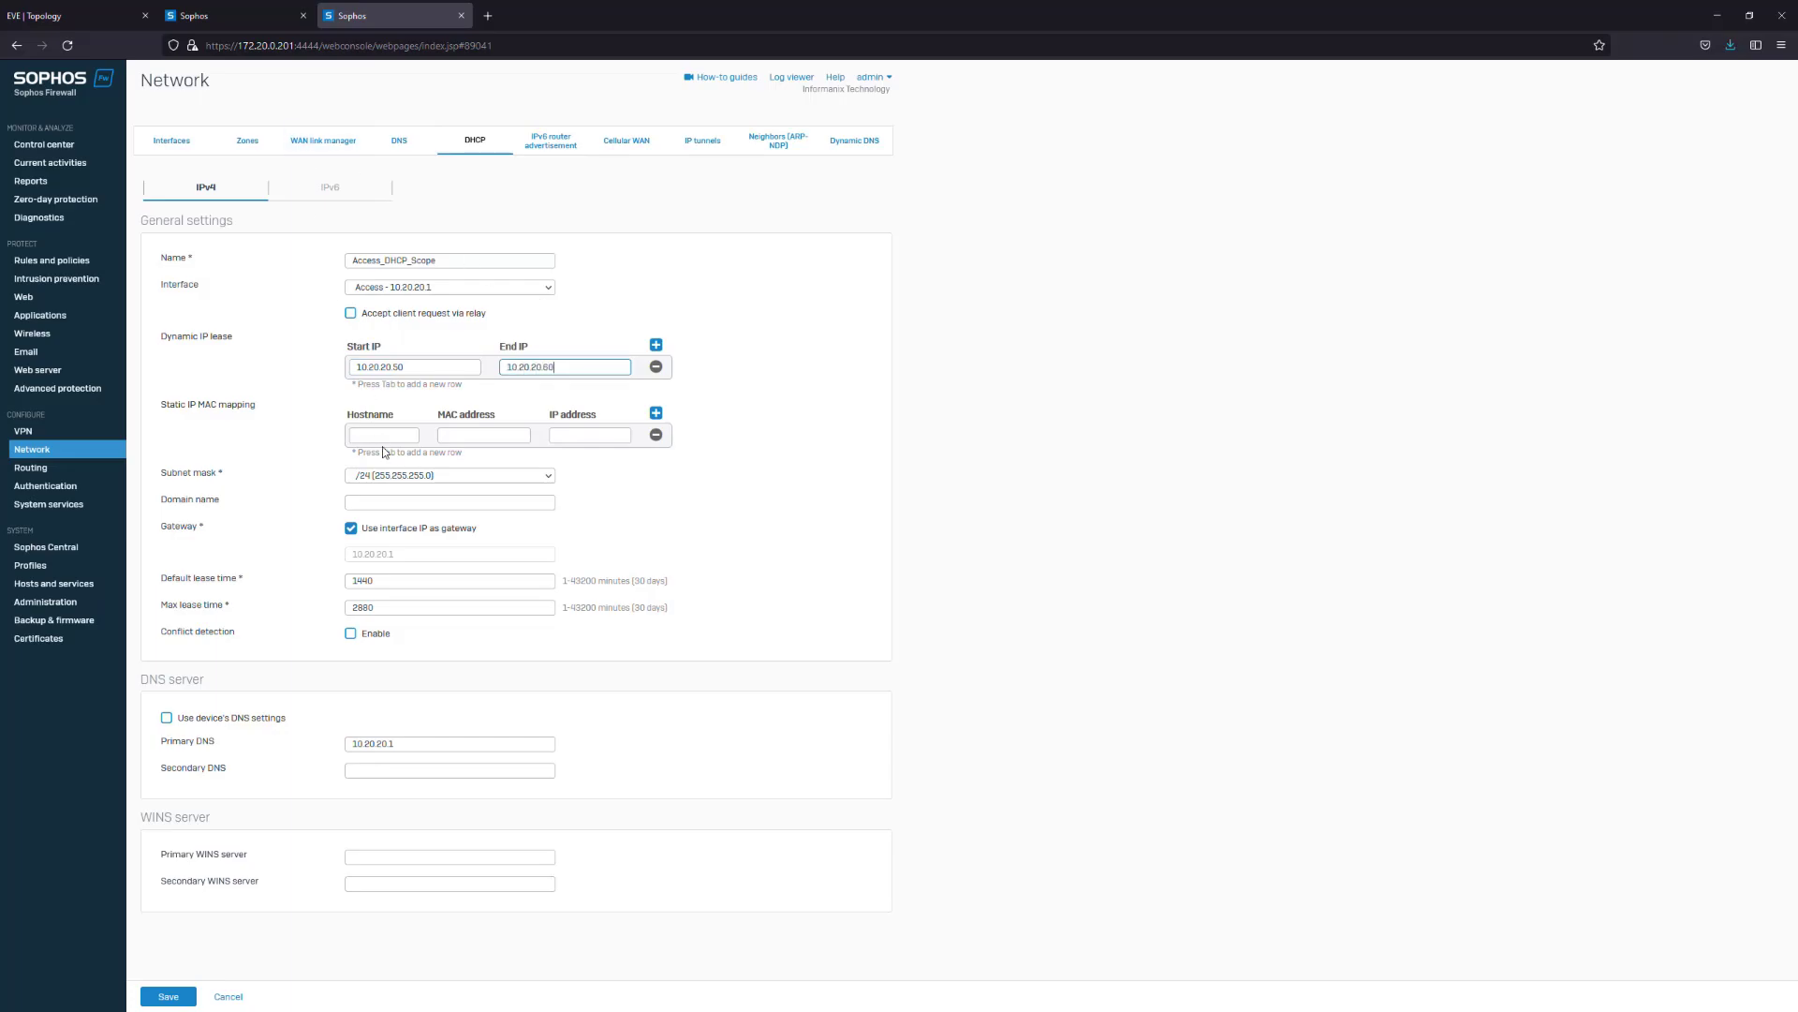
click(393, 500)
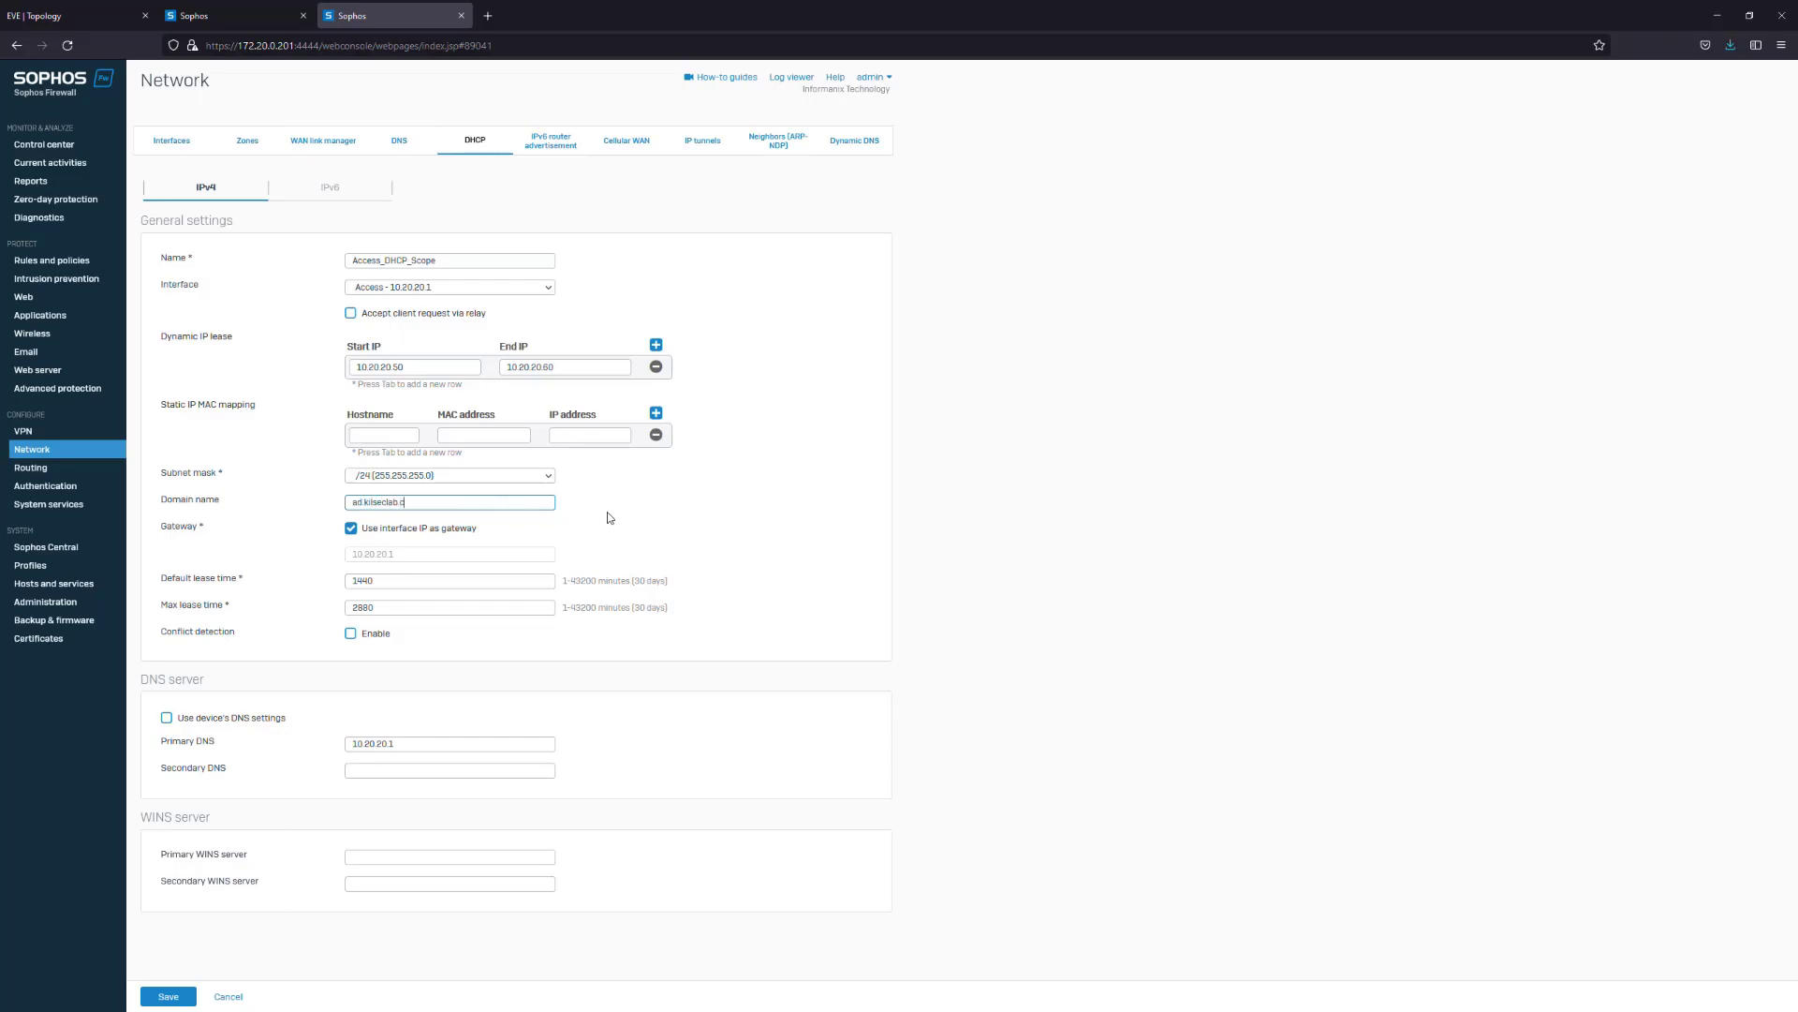
click(631, 506)
click(486, 753)
key(ctrl+a)
click(388, 772)
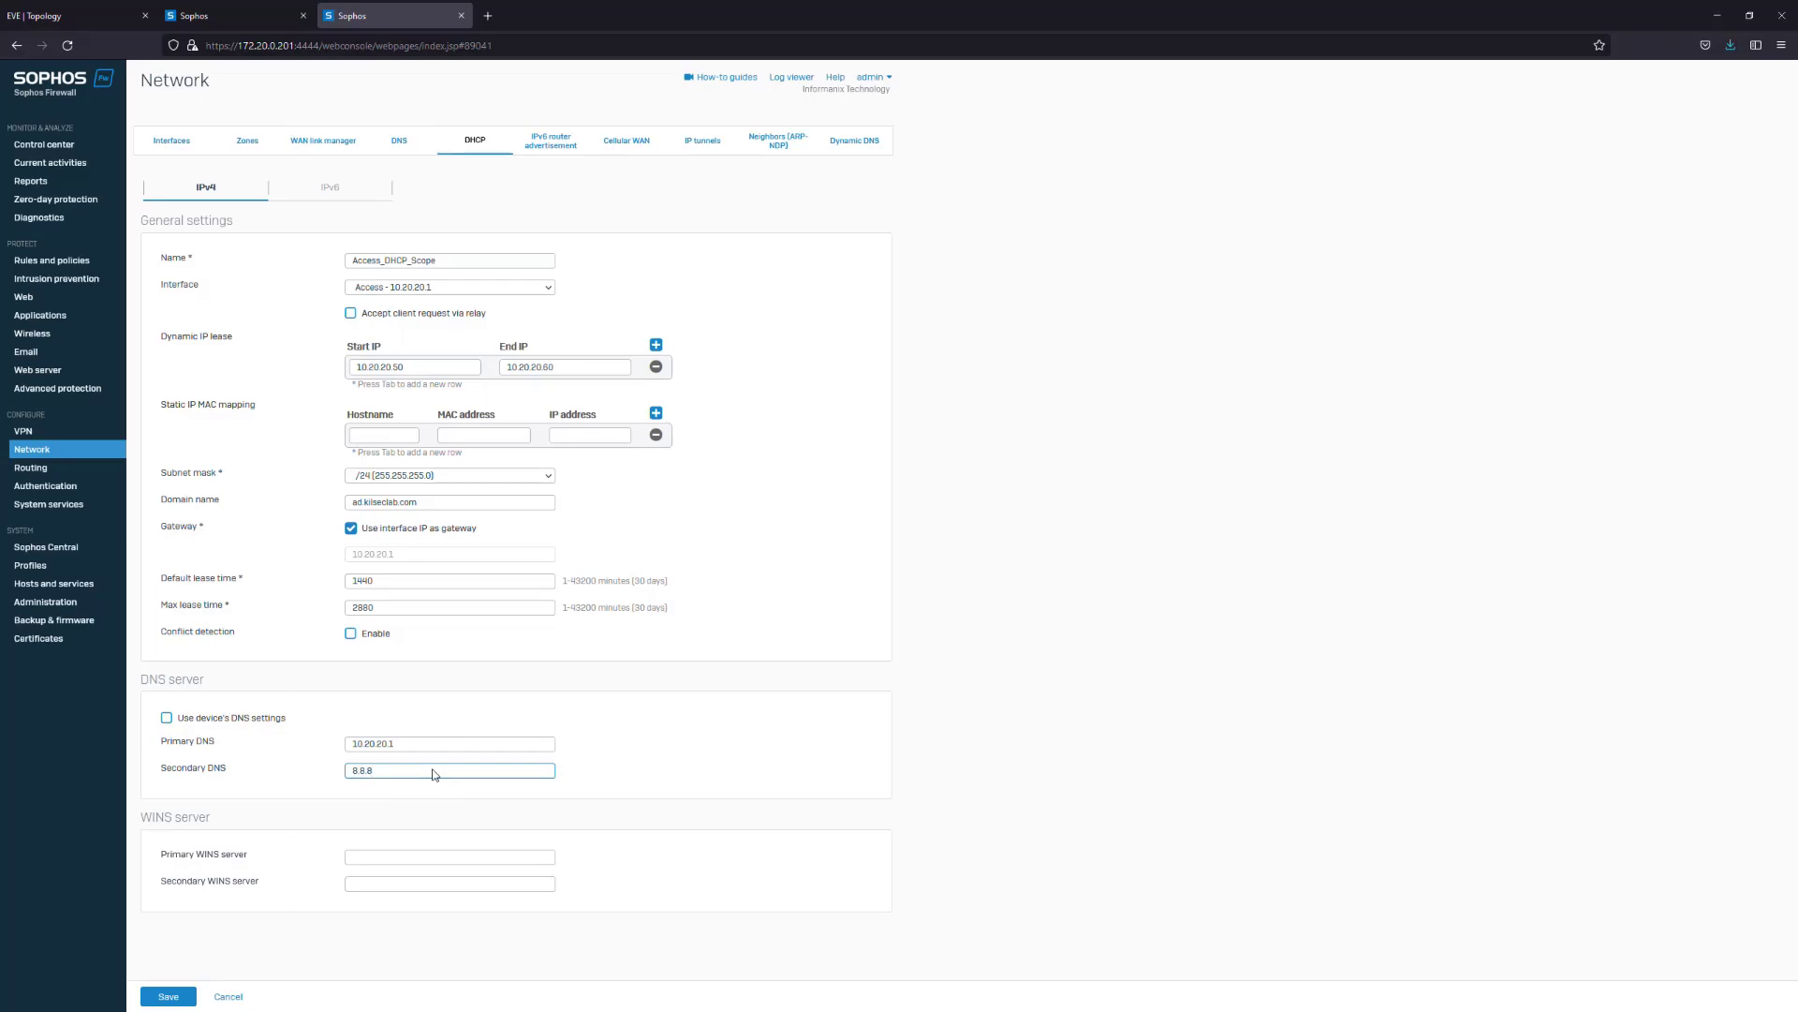
click(169, 995)
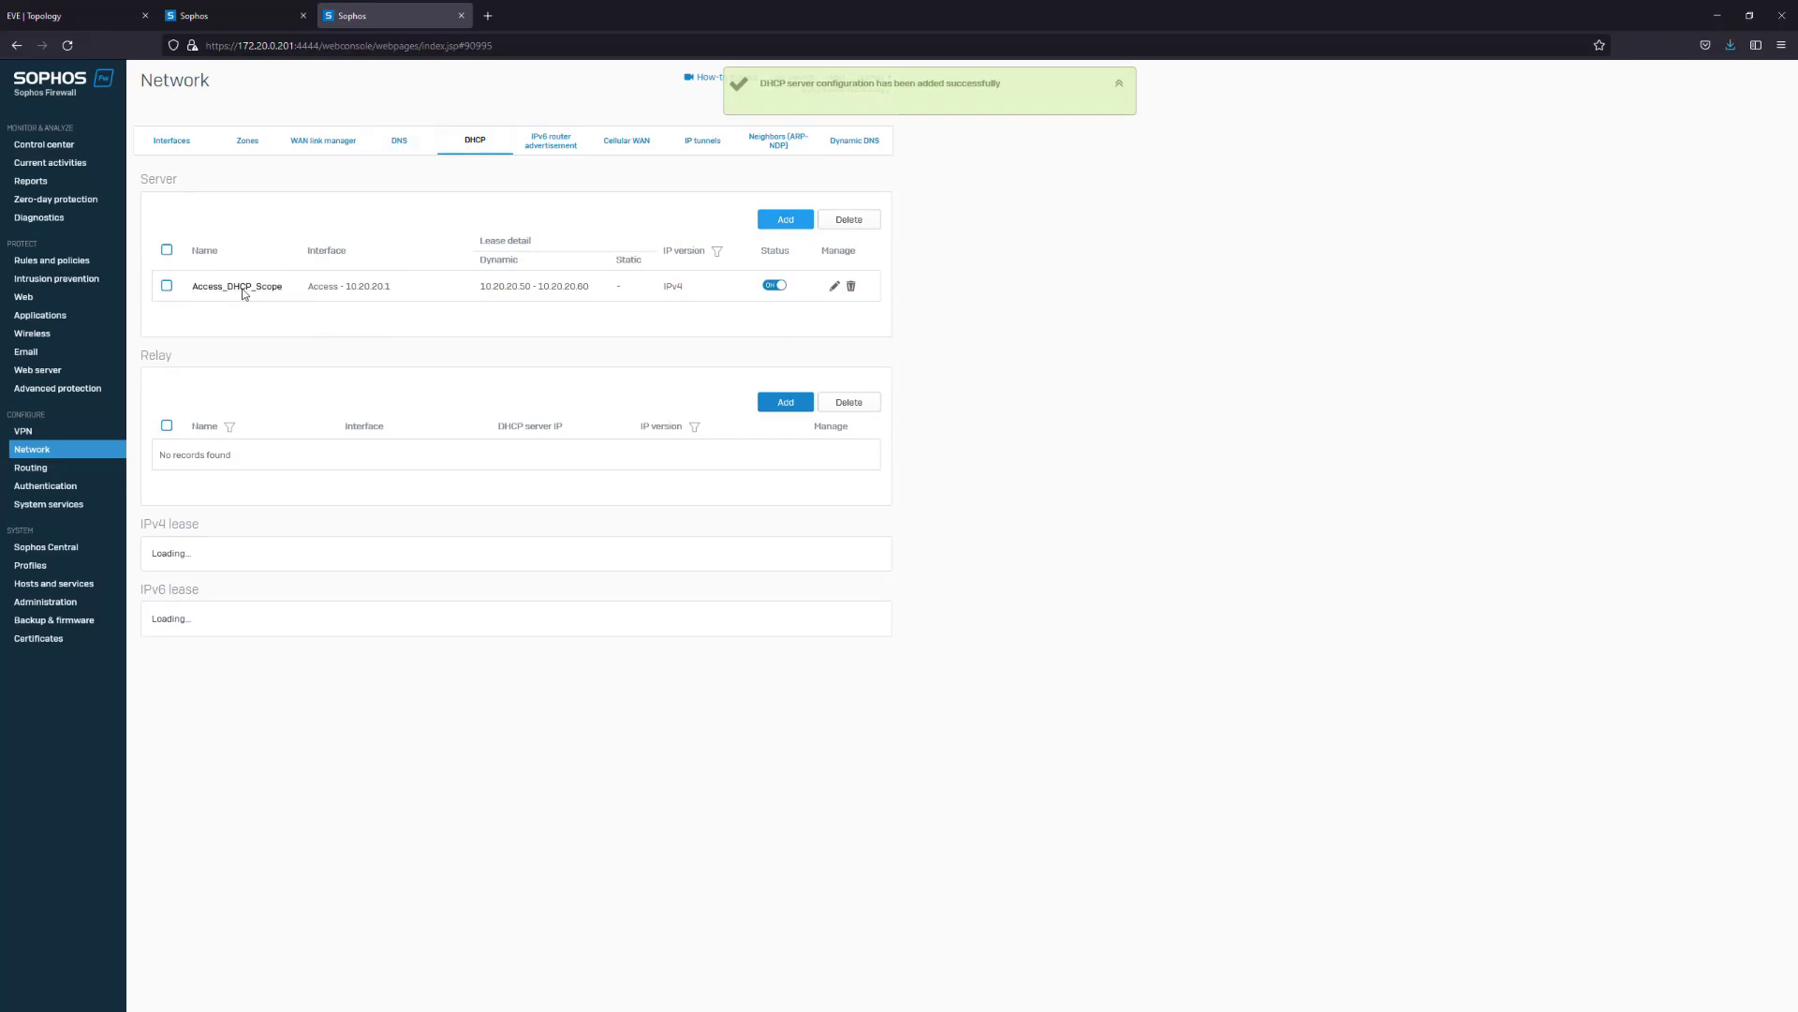
Change Access_DHCP_Scope's primary DNS to 10.10.10.10 and save it
click(243, 288)
drag(435, 700, 309, 699)
text(10.10.10.10)
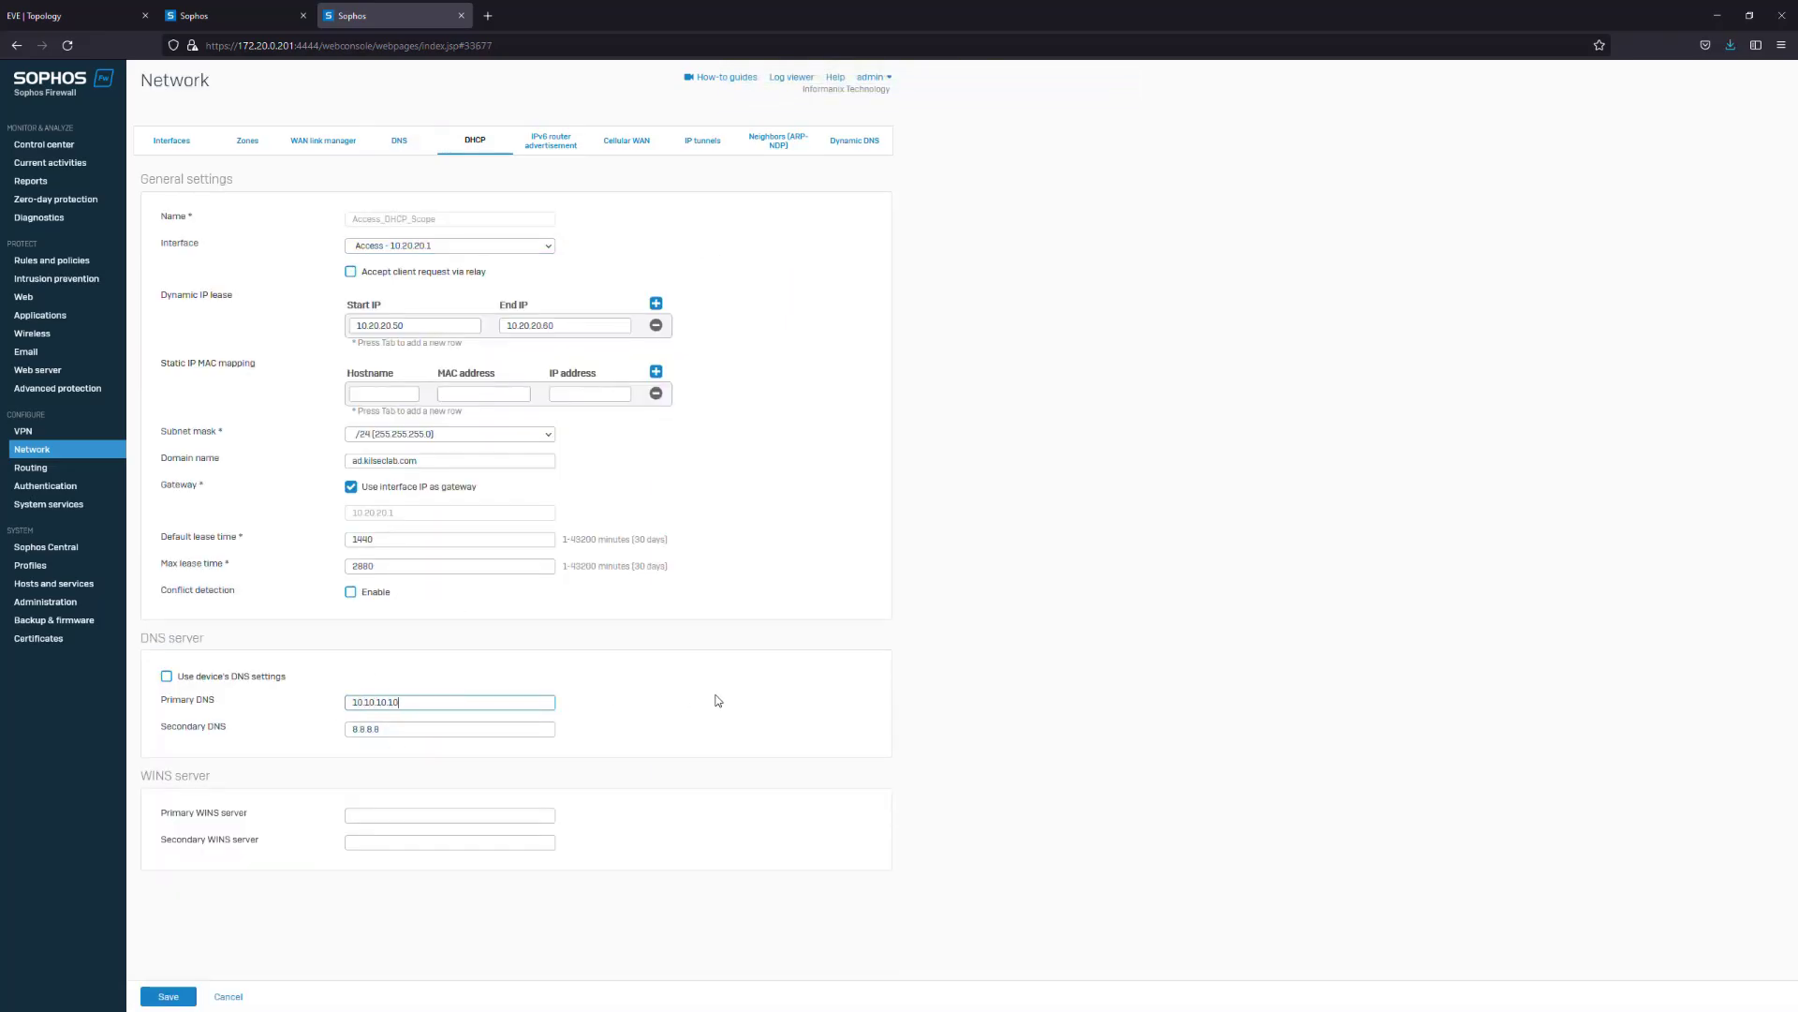
click(176, 995)
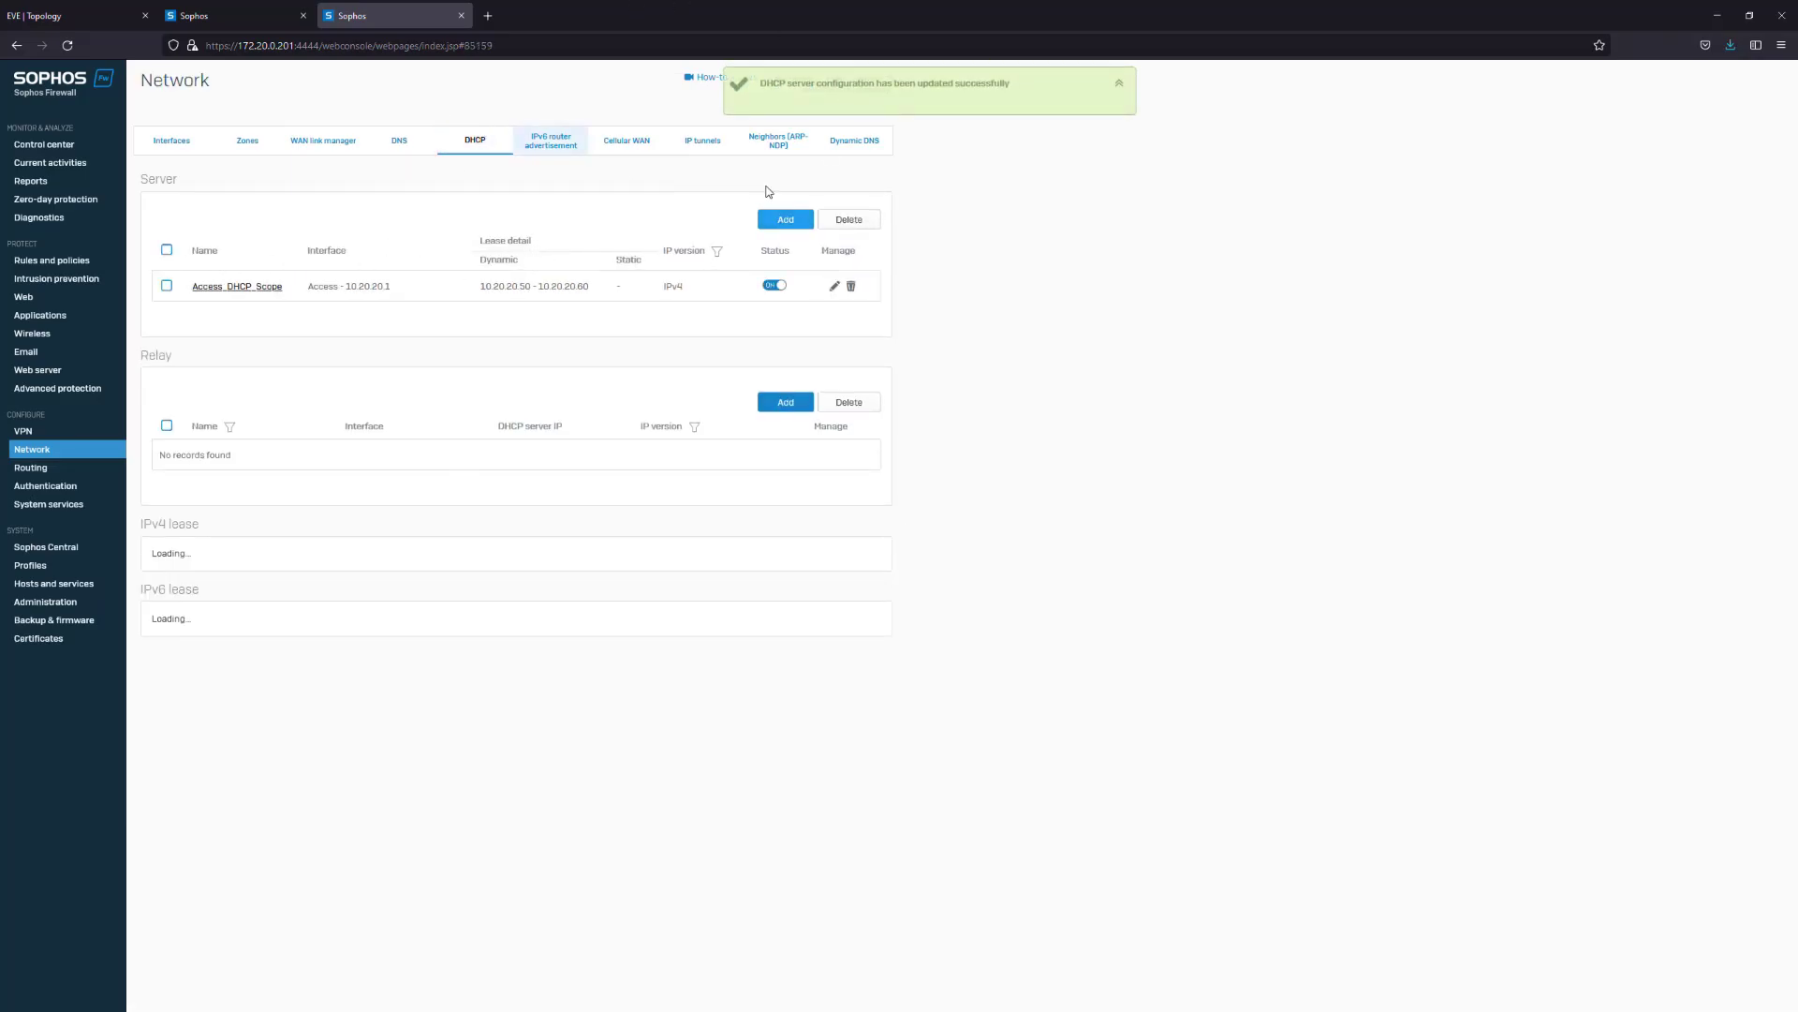
Add DHCP server Voice on the Voice interface, range 10.20.30.10–10.20.30.20, secondary DNS 8.8.8.8
click(786, 219)
text(Voice)
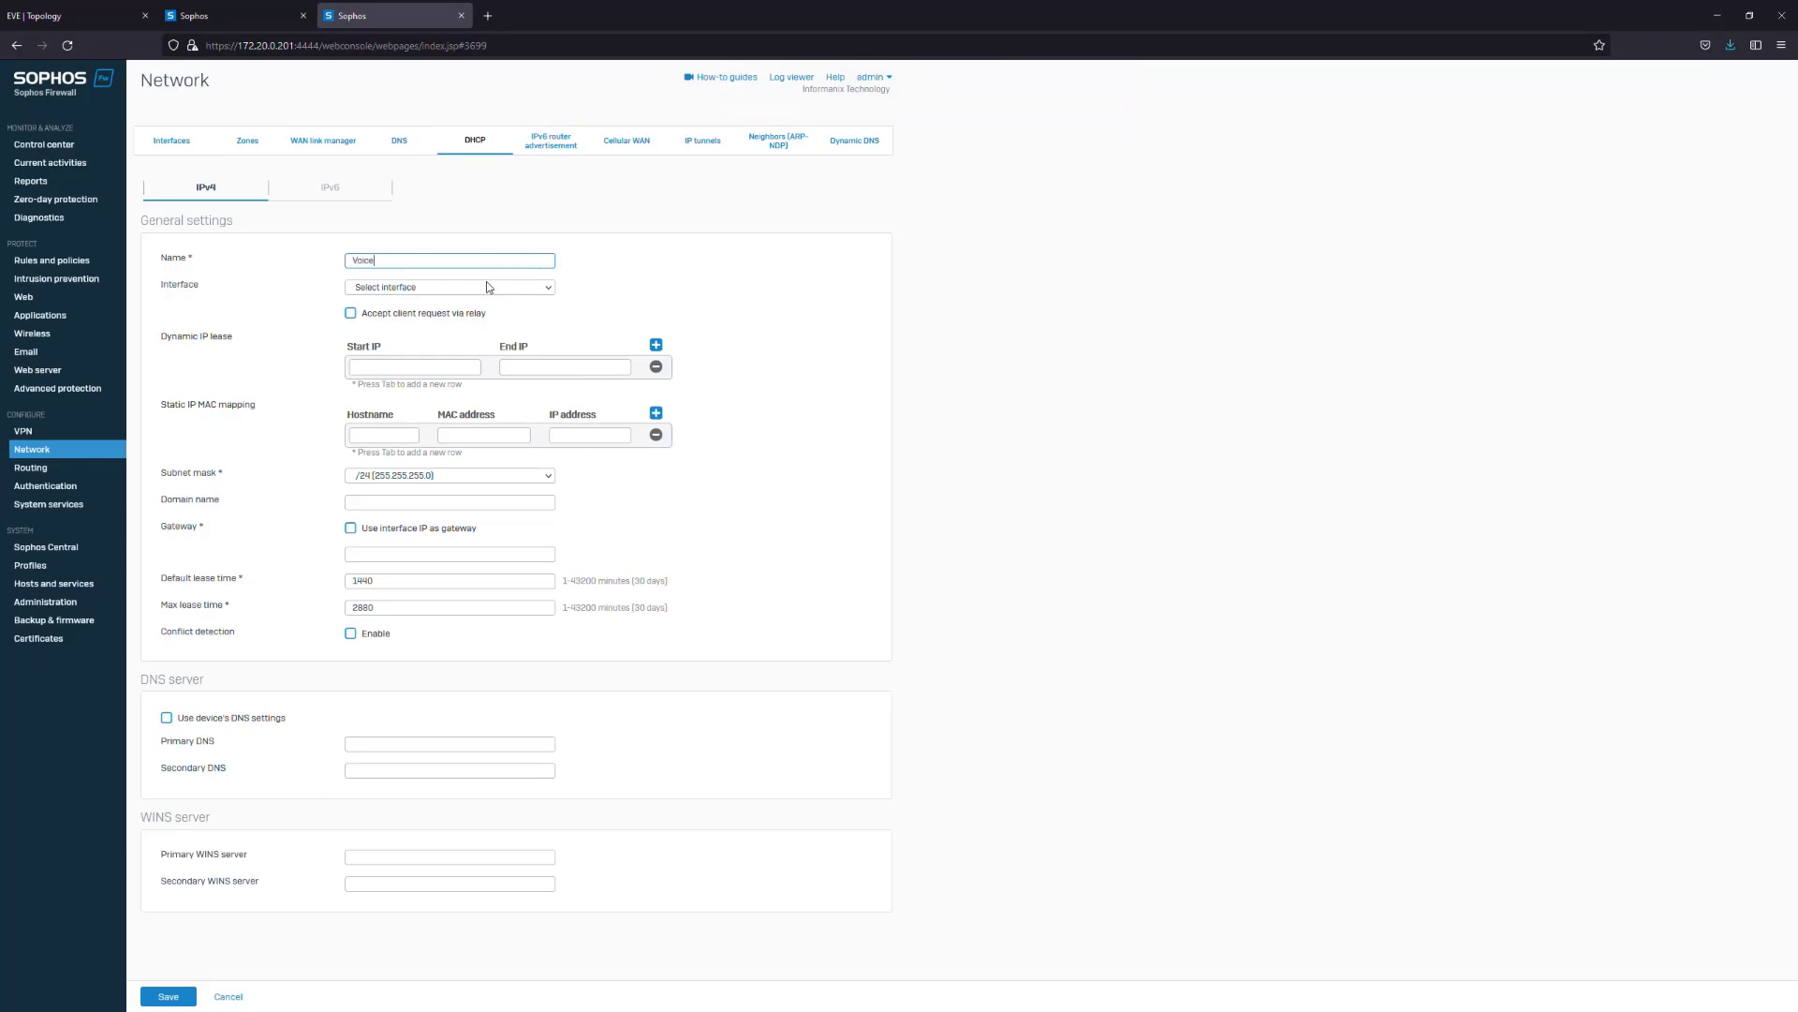
click(486, 286)
click(393, 380)
click(392, 369)
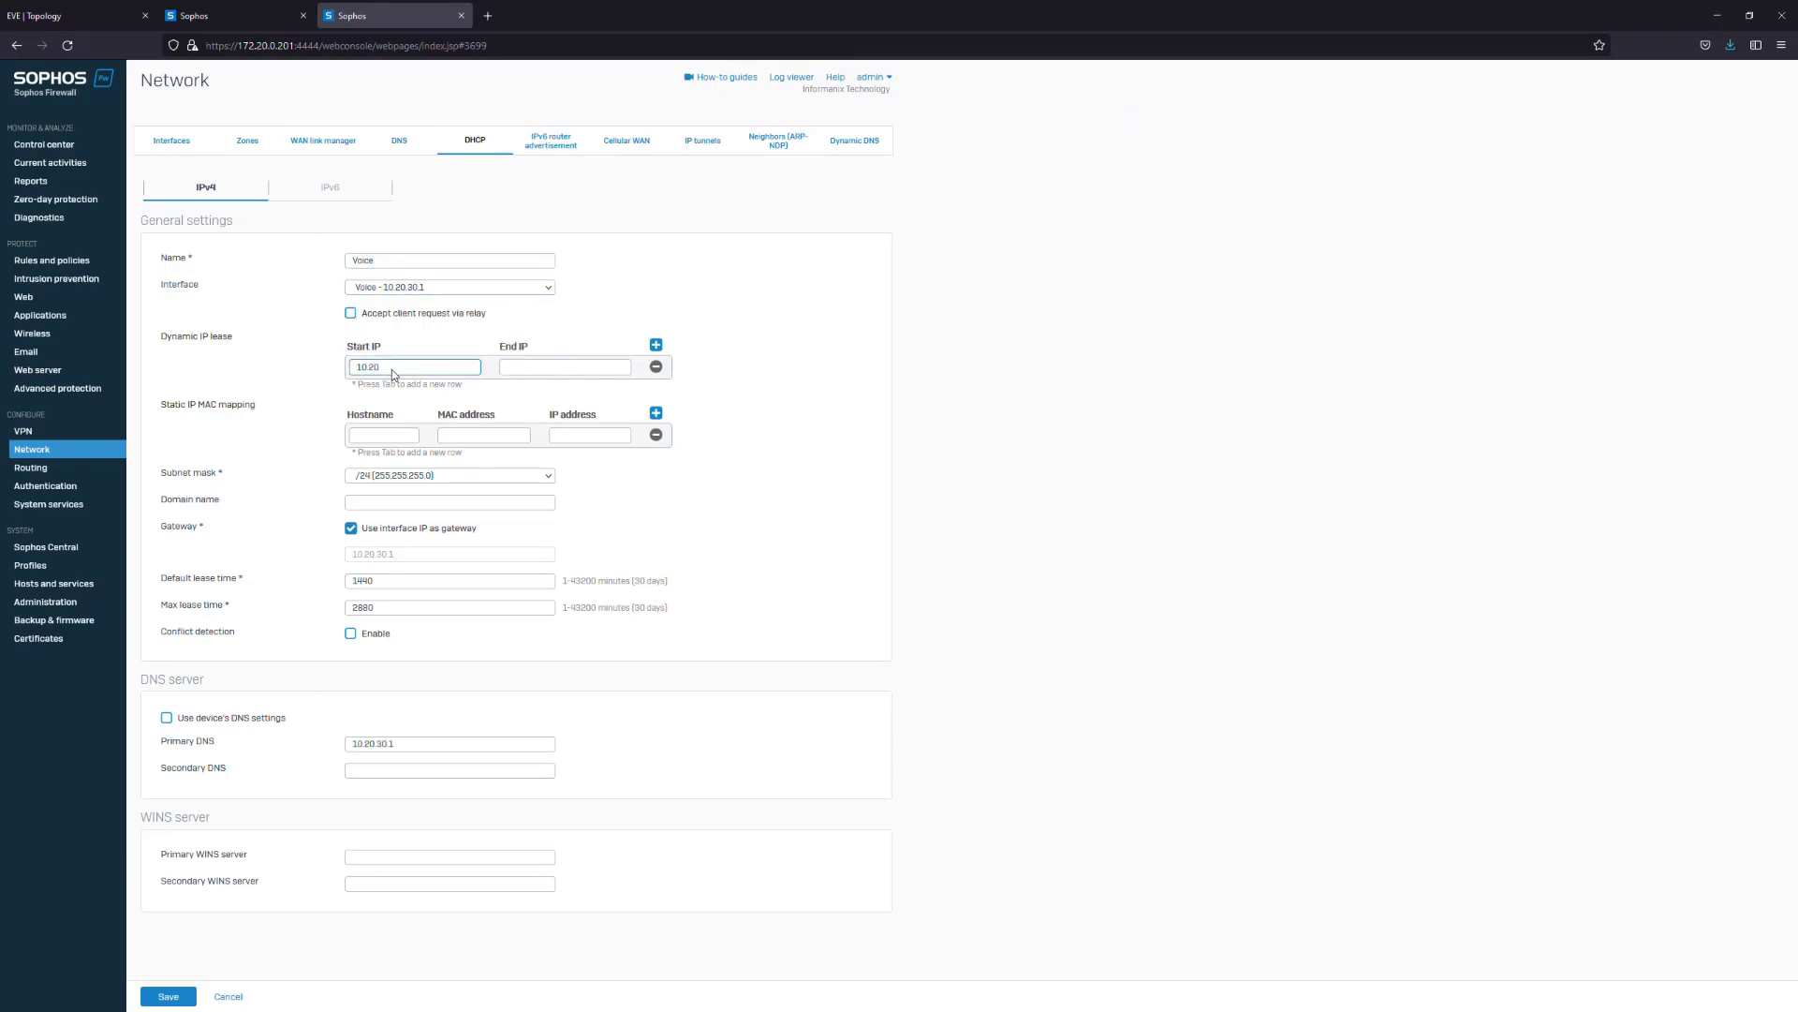
text(10.20.30.10)
key(Tab)
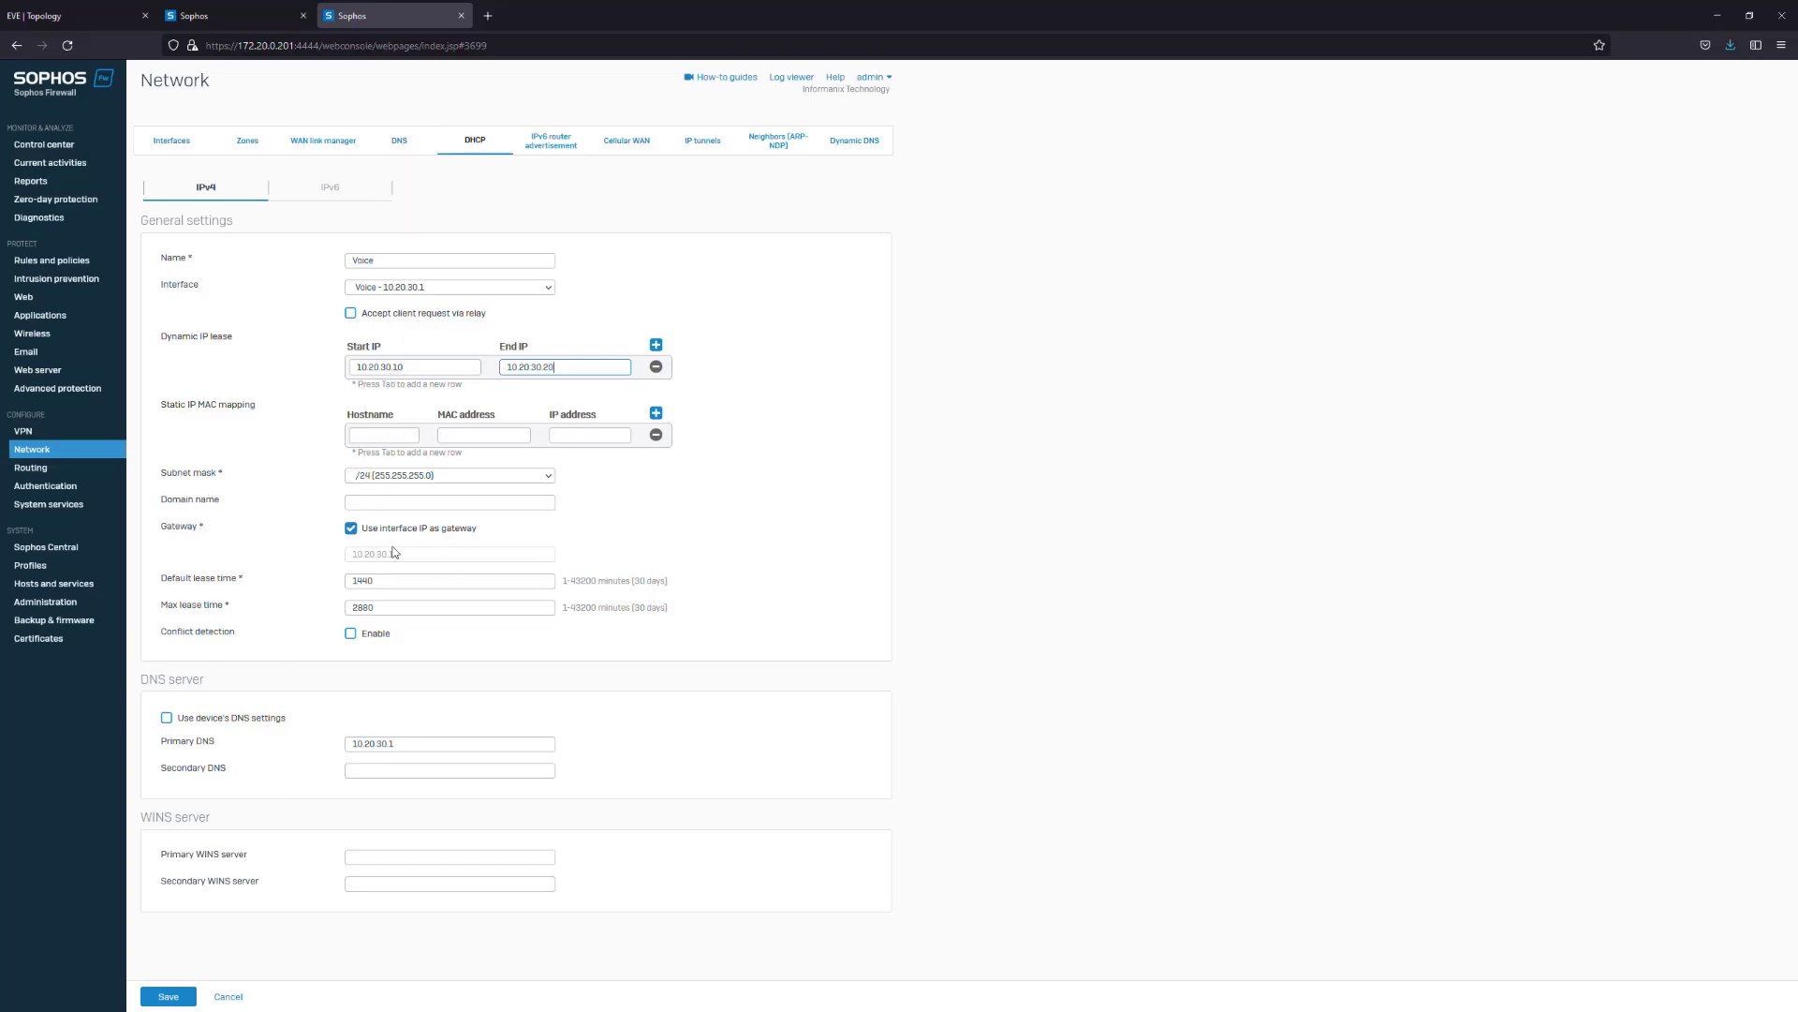
triple_click(413, 743)
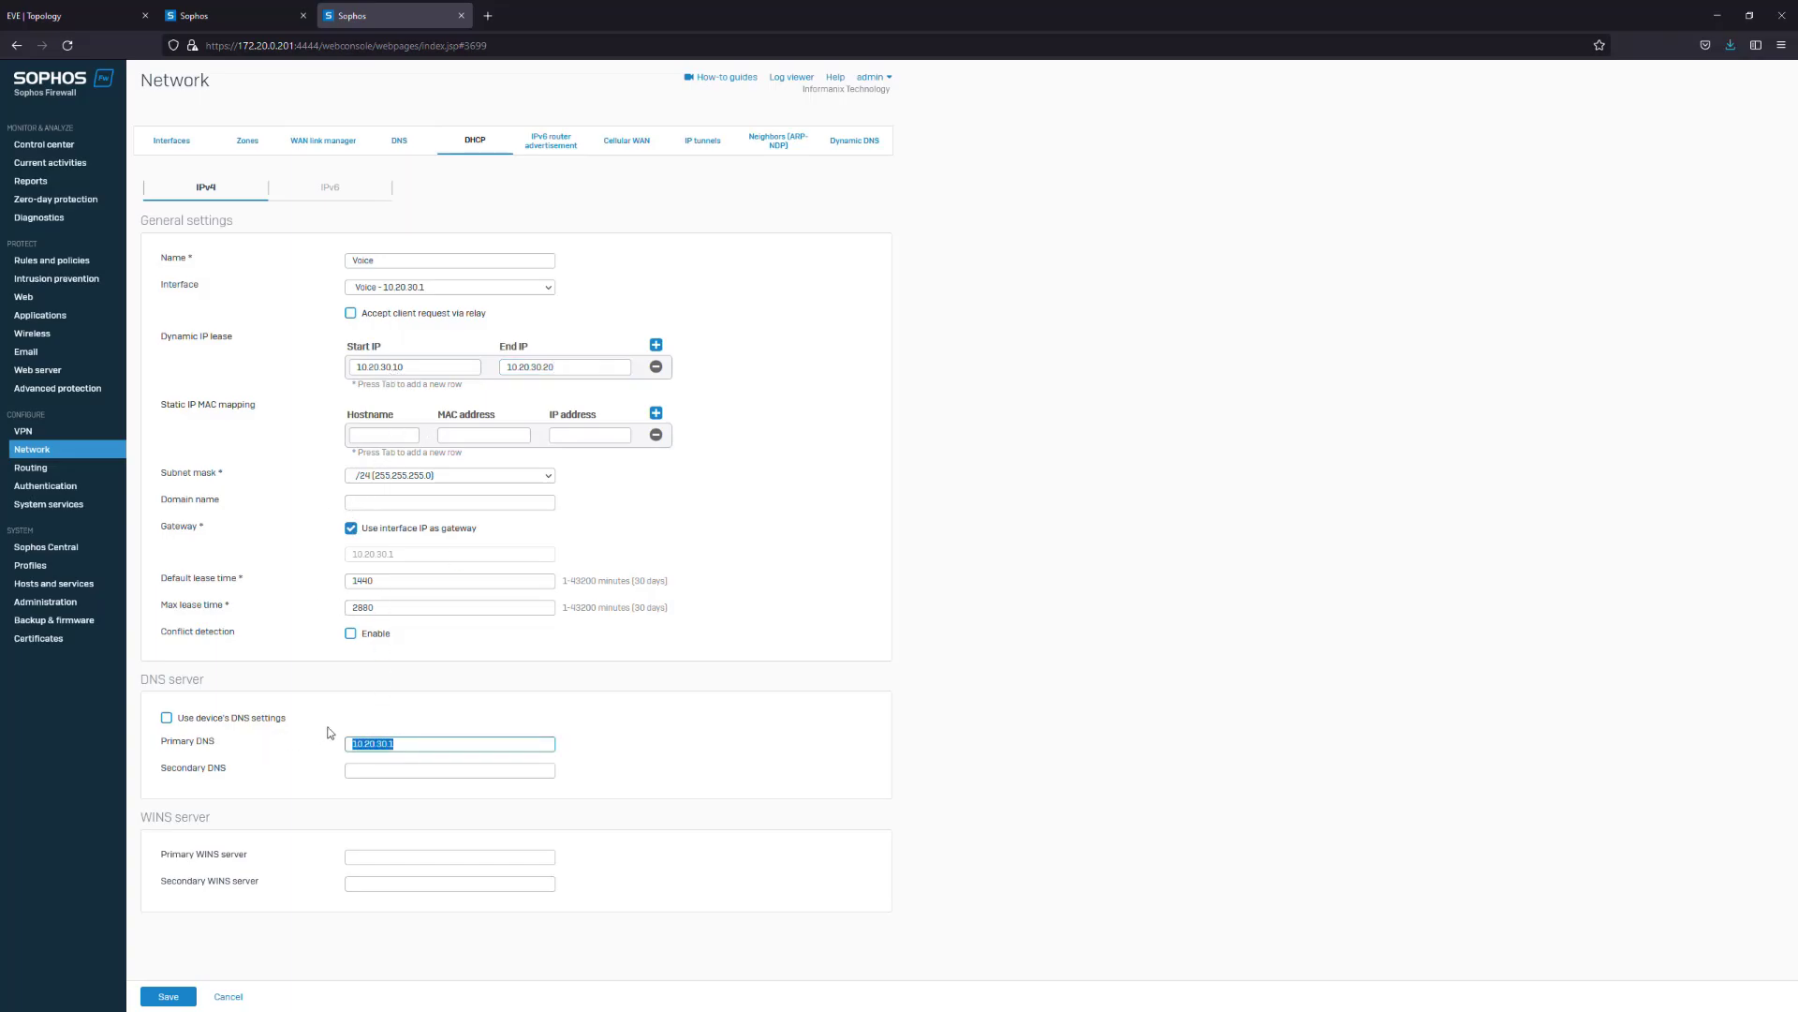
click(394, 776)
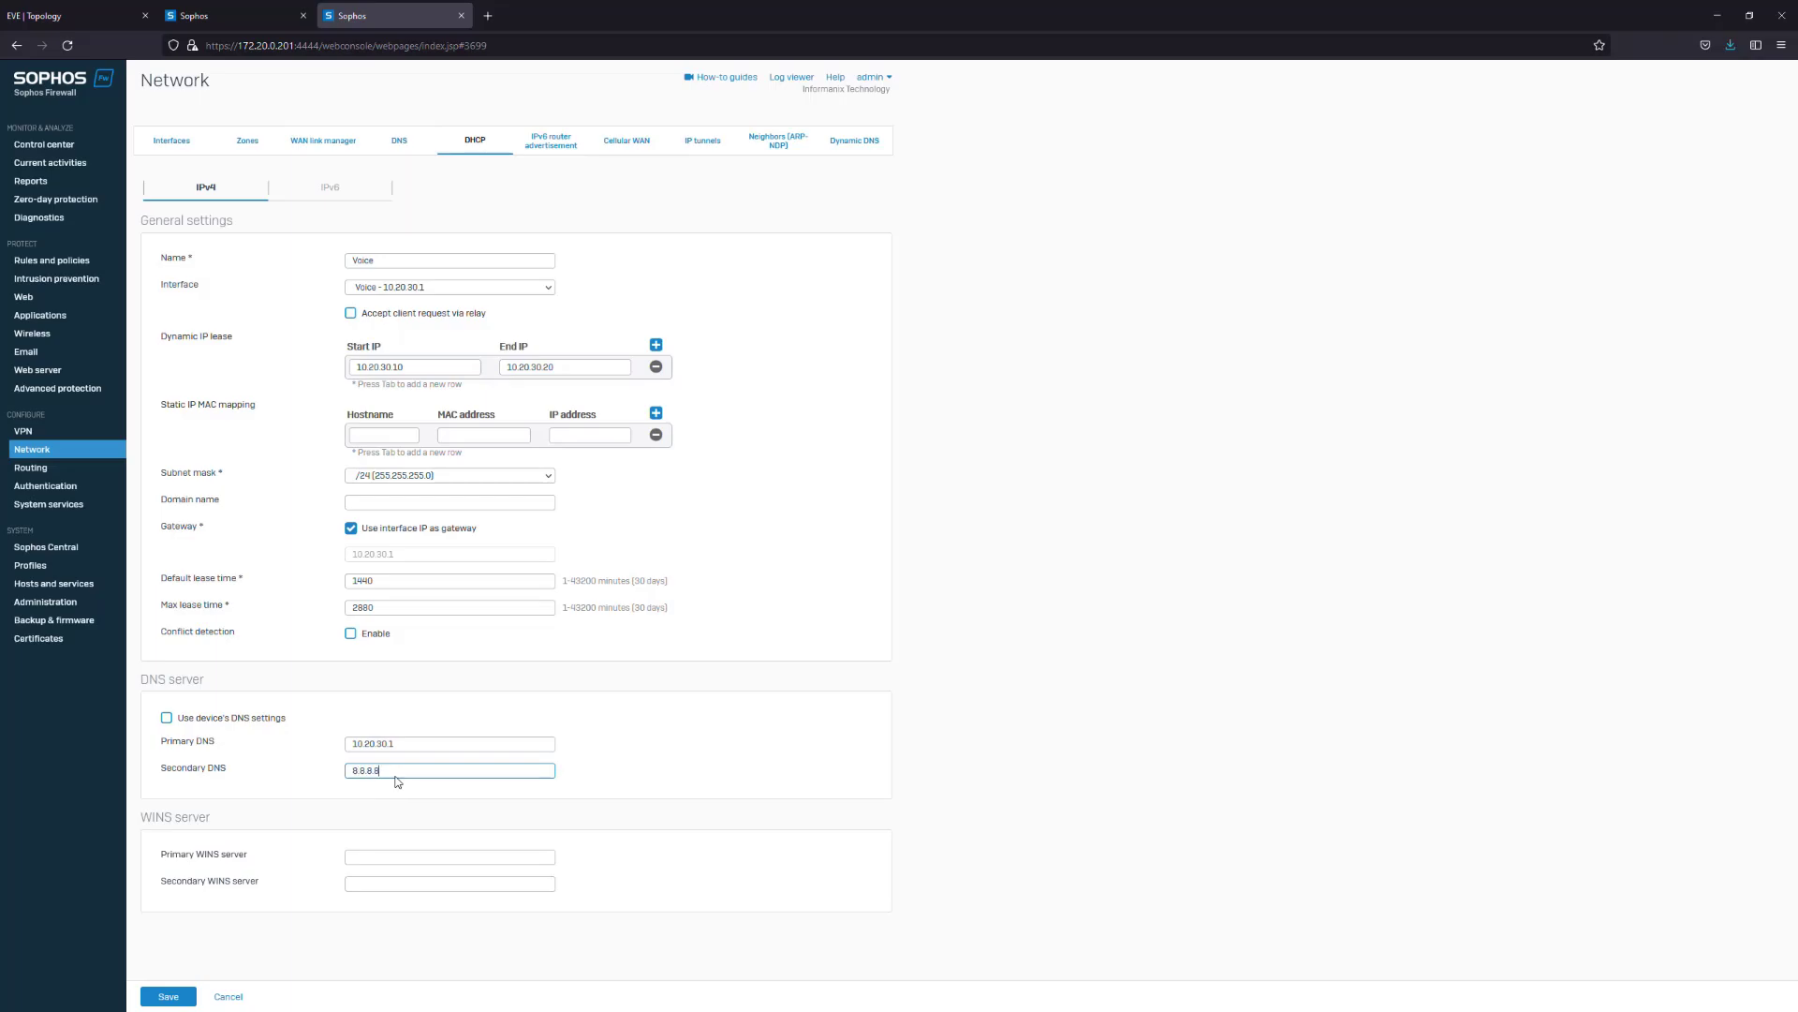
click(170, 996)
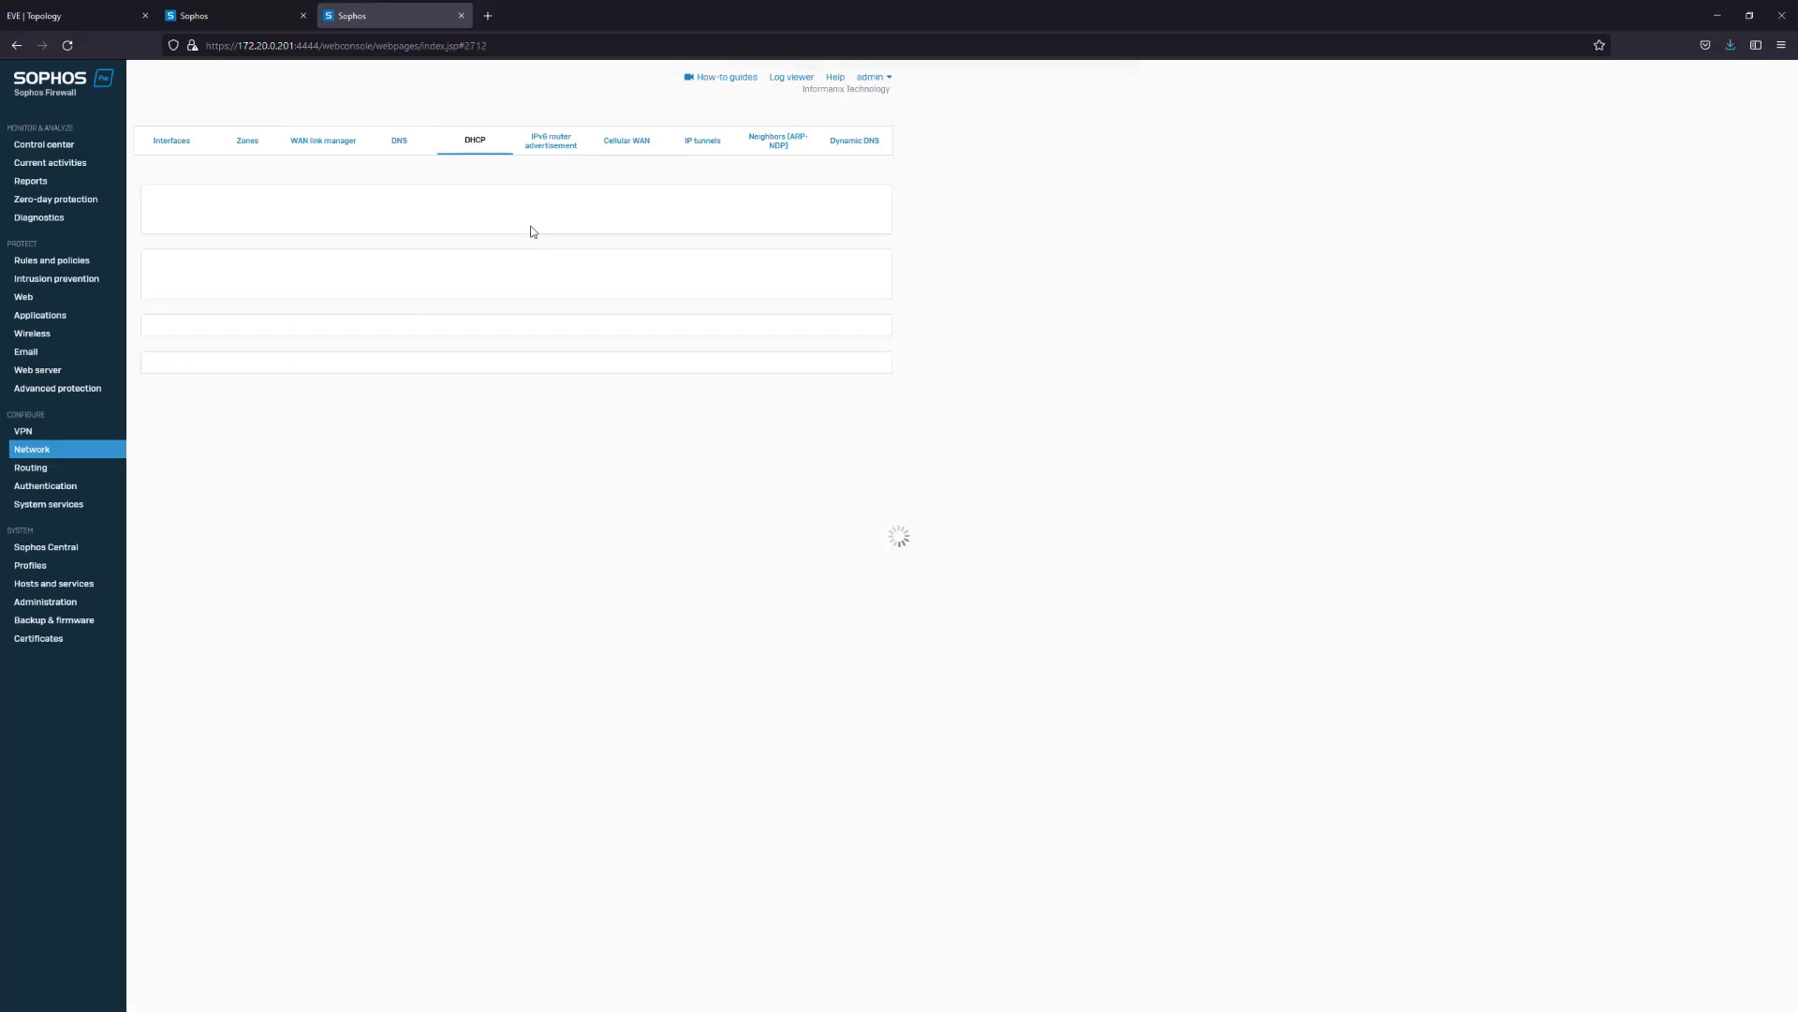
Look over the DNS and WAN gateway settings, then return to the interfaces list
click(399, 141)
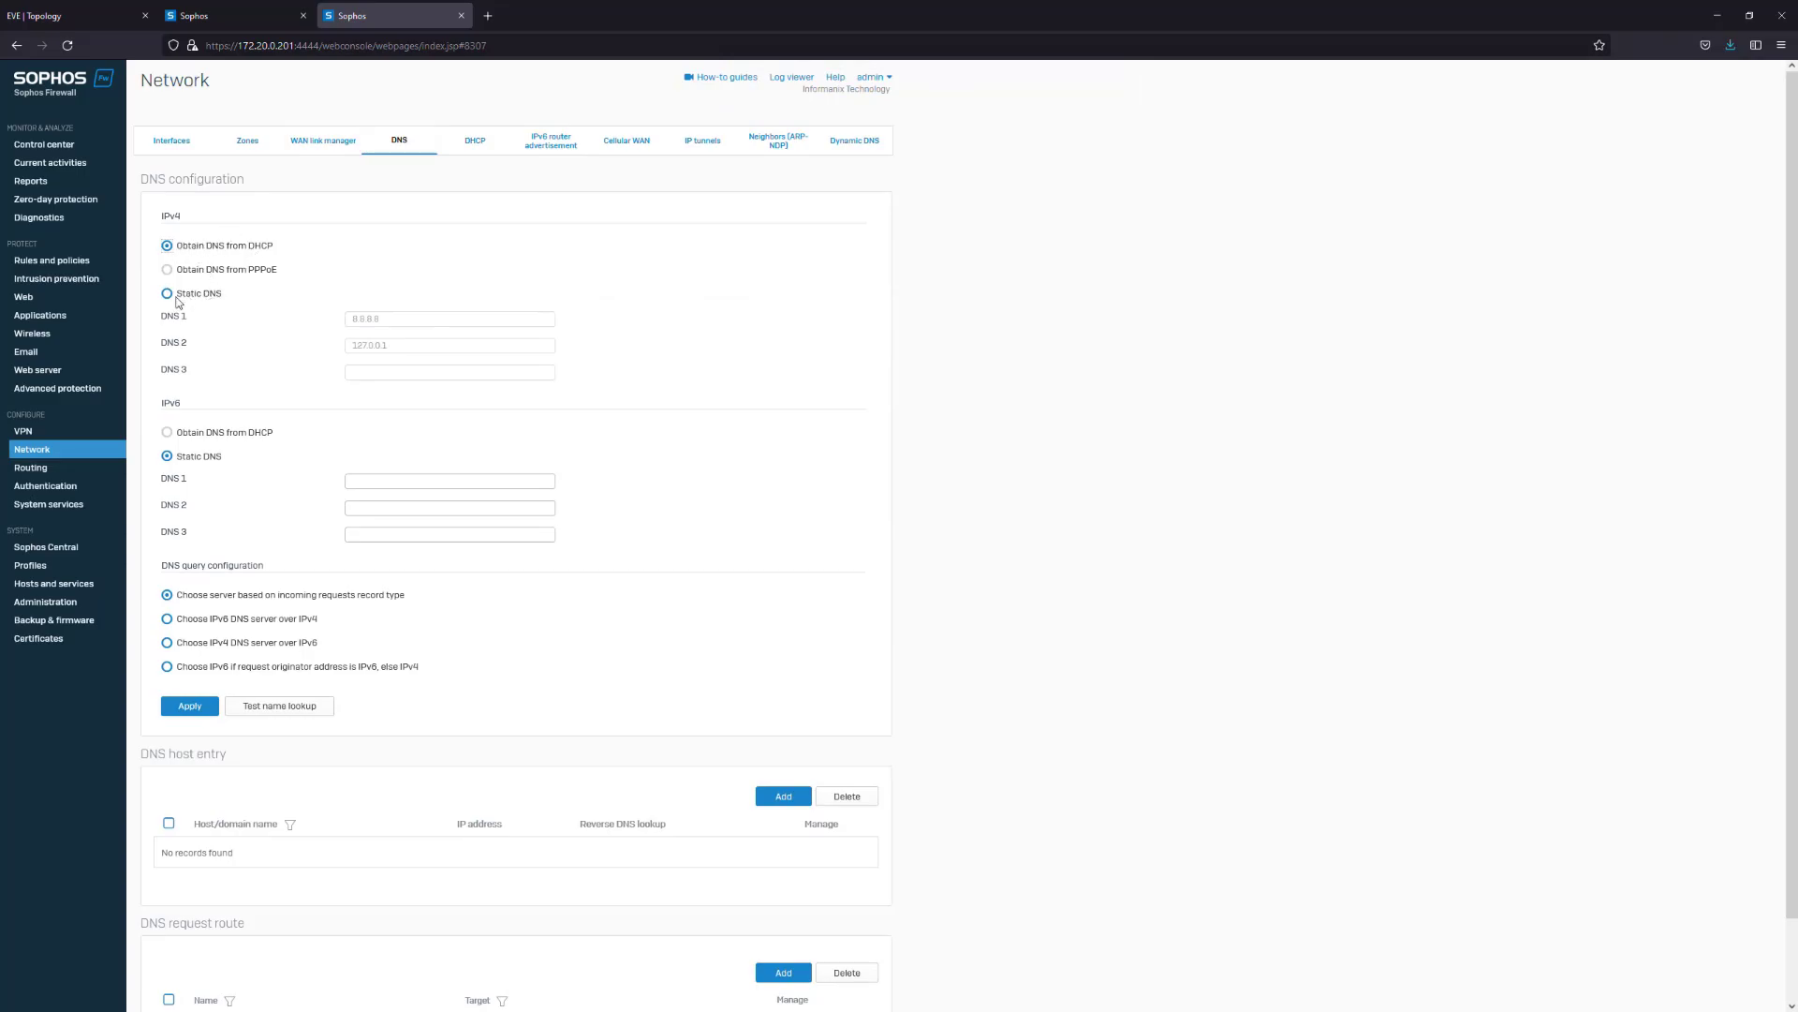
click(326, 140)
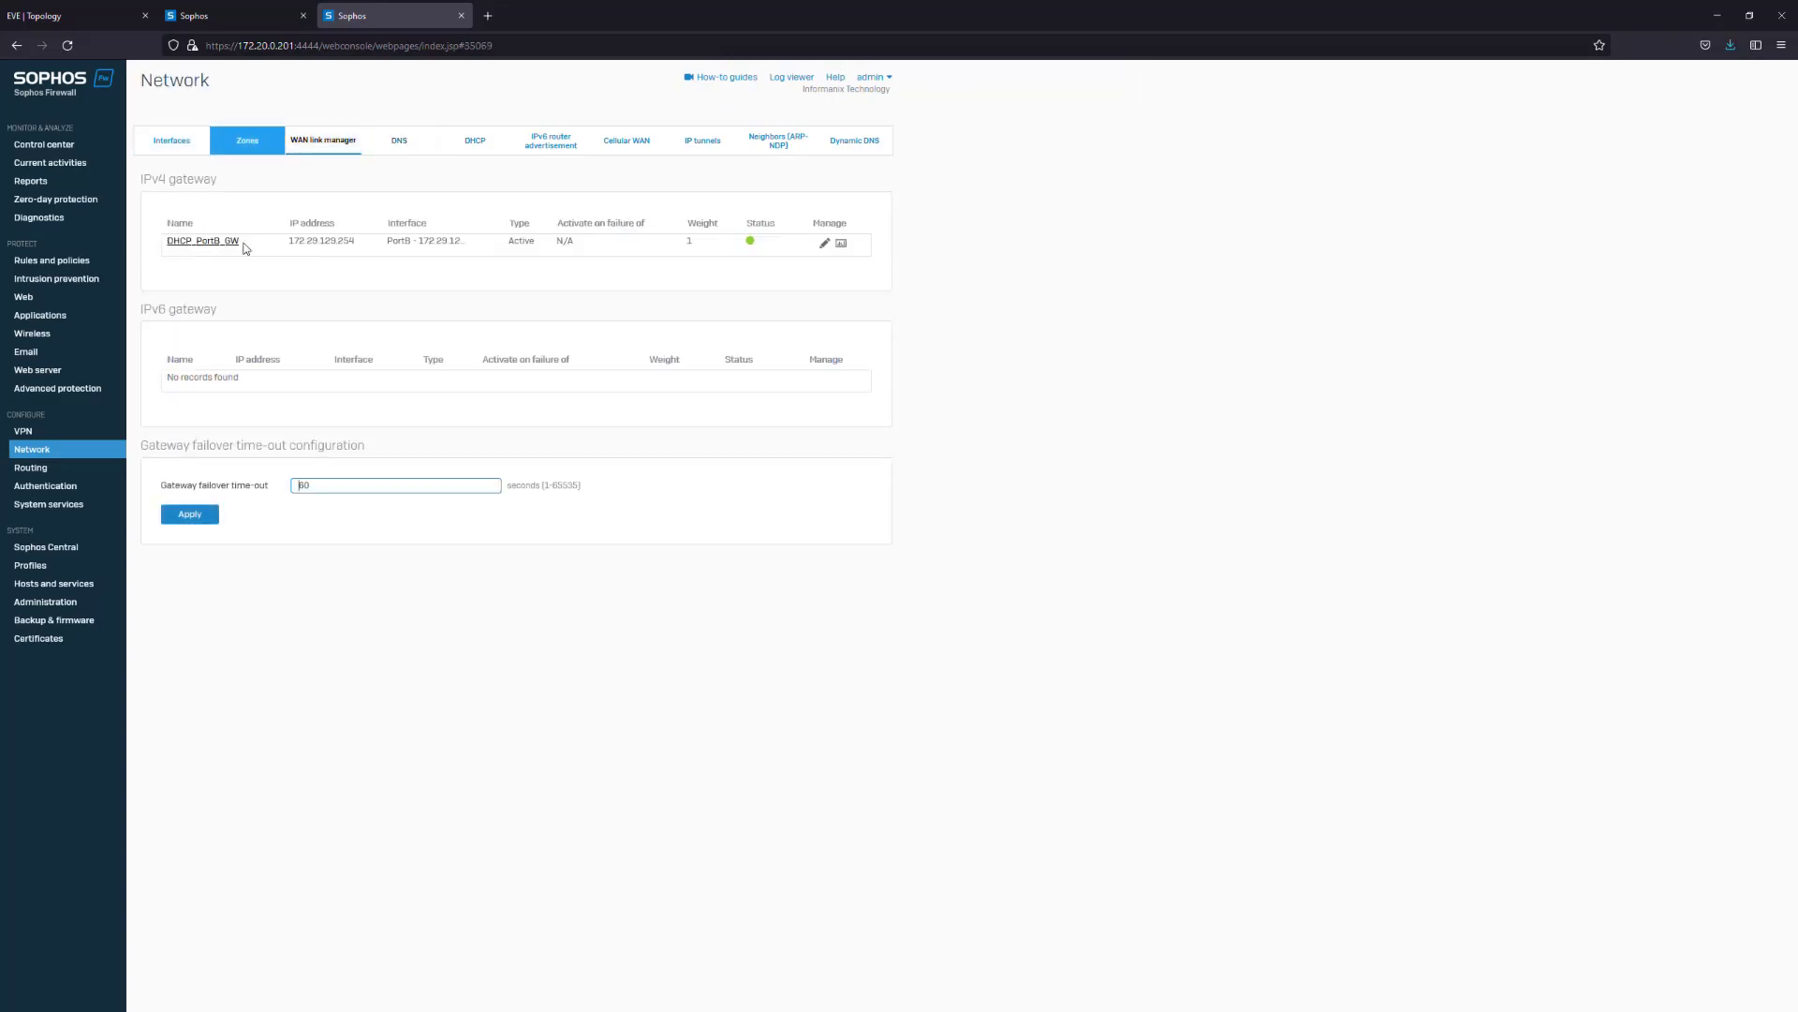
click(202, 142)
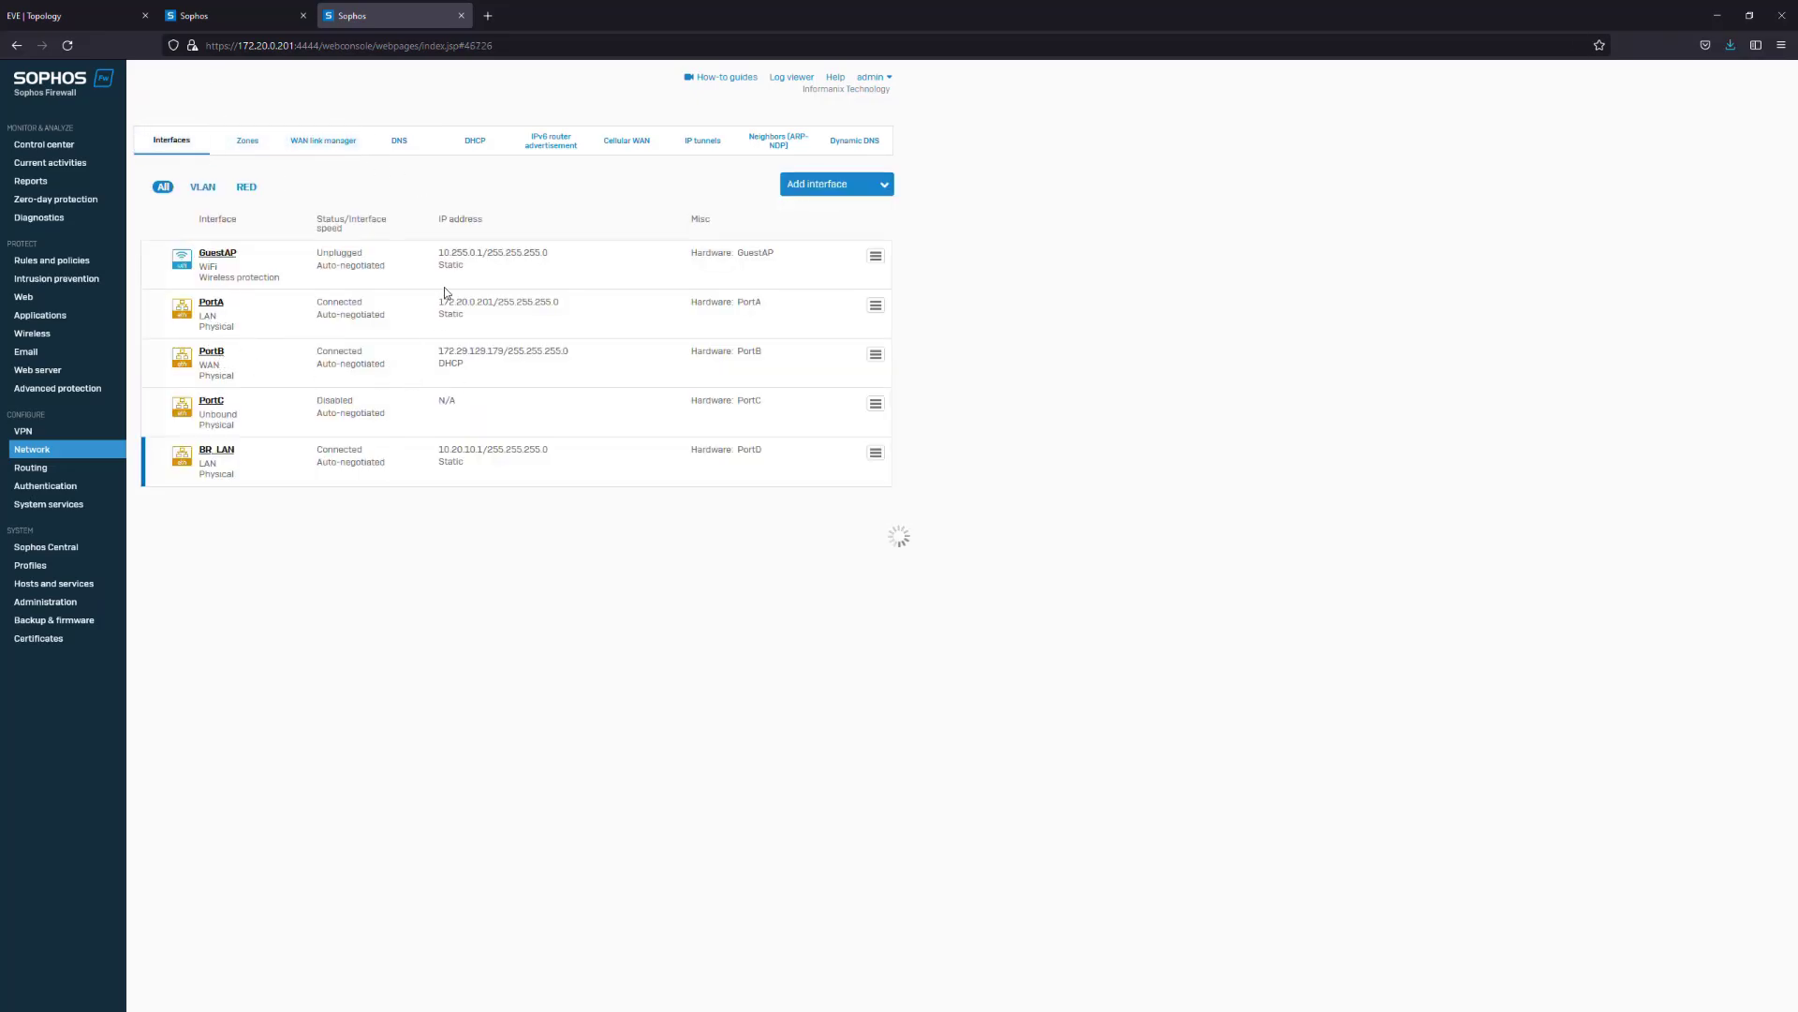
Rename interface PortB and its gateway to ISP1 and confirm the update
click(315, 218)
text(IS)
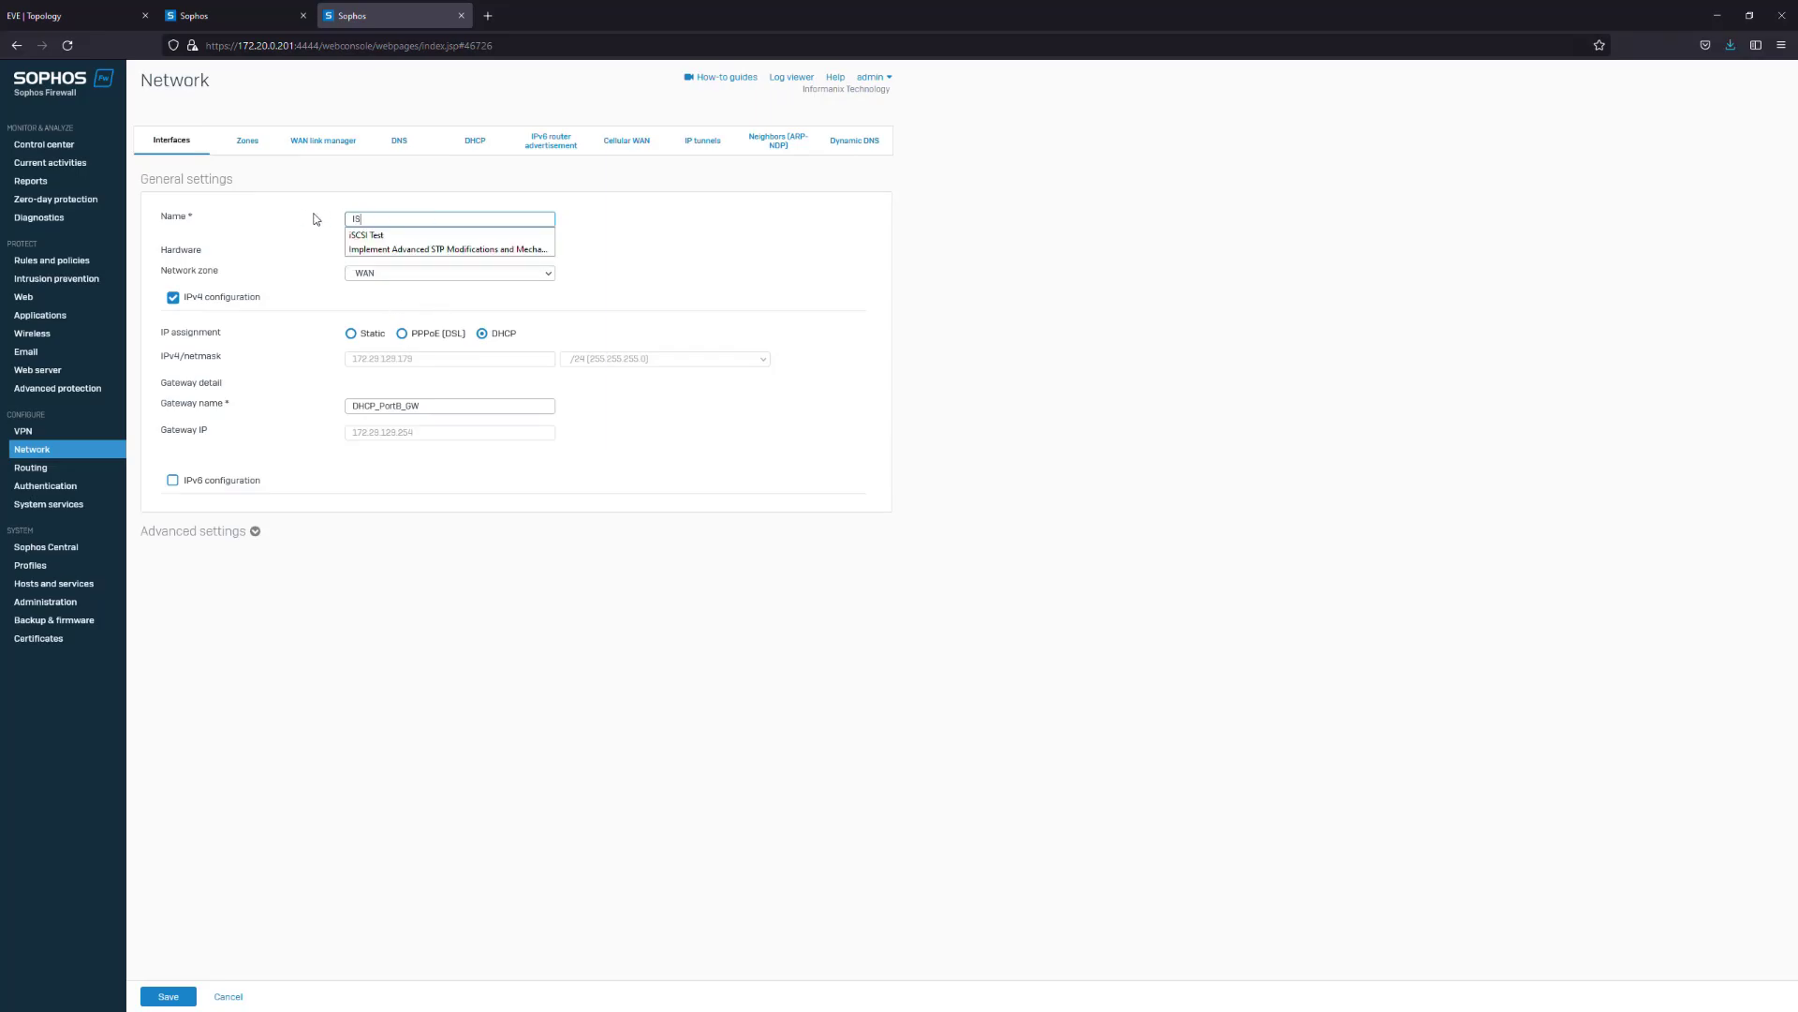
text(p1)
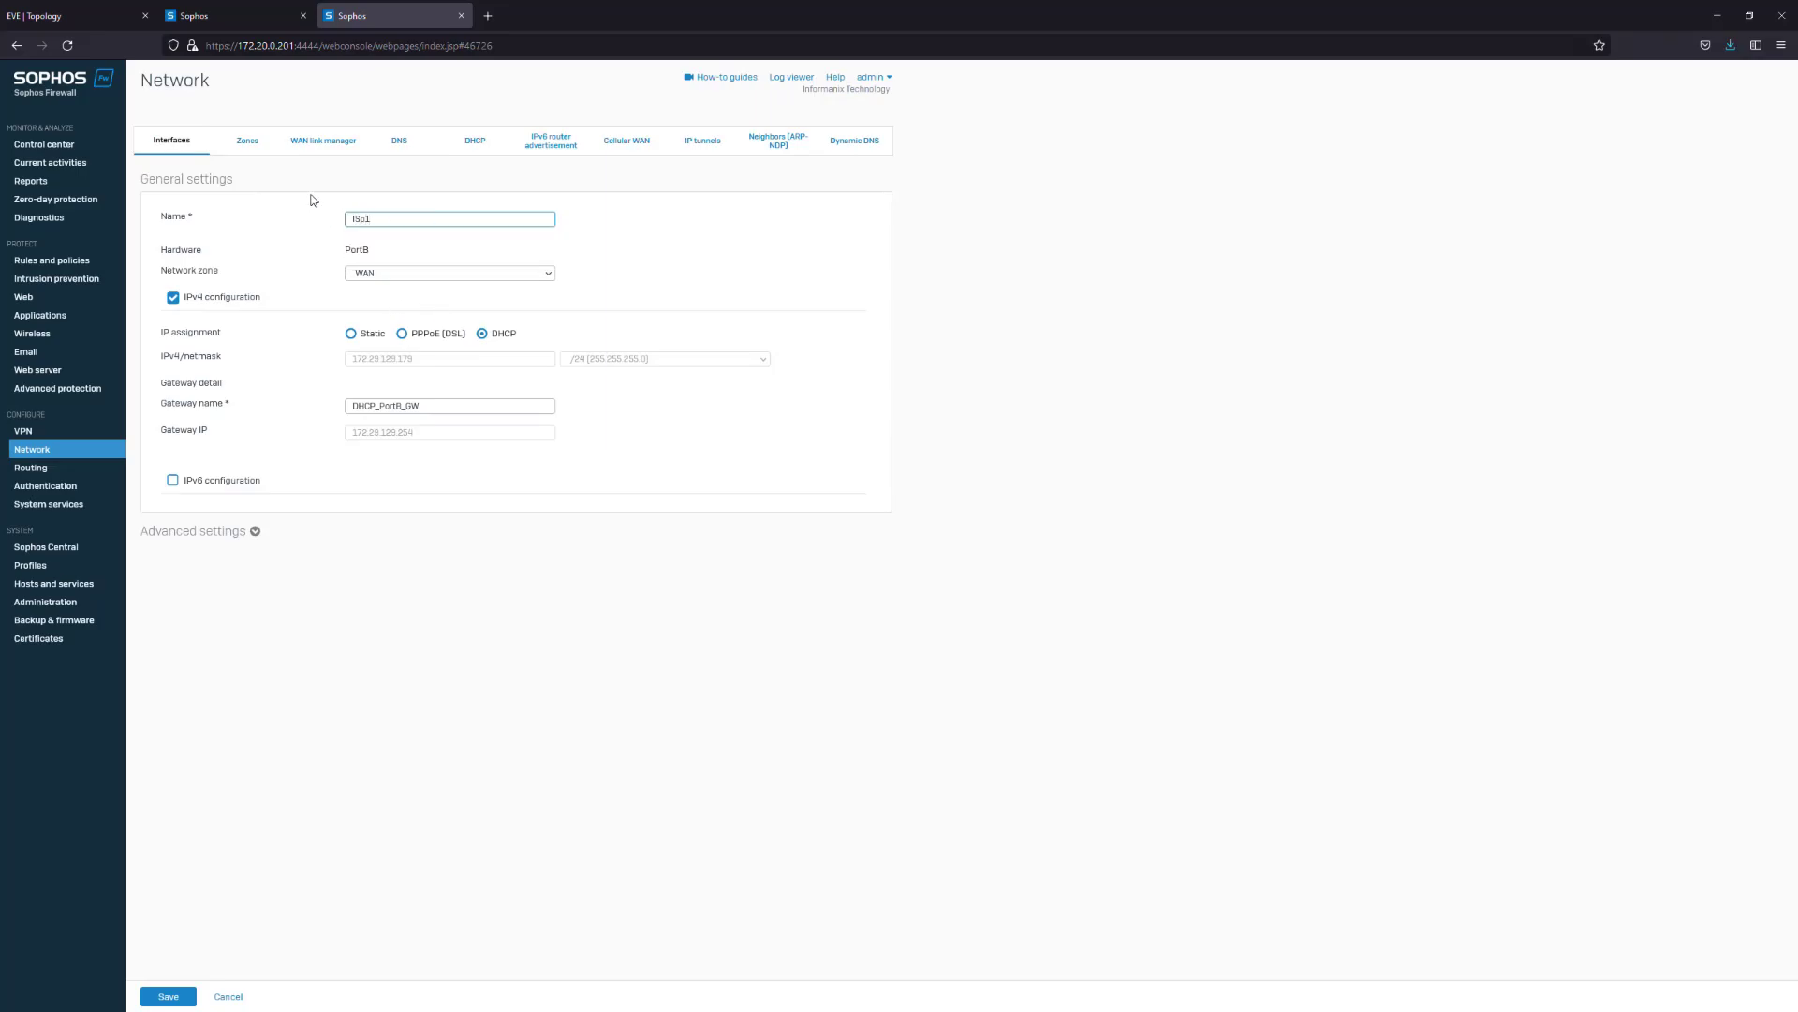
key(BackSpace)
text(P1)
drag(417, 406, 277, 407)
key(BackSpace)
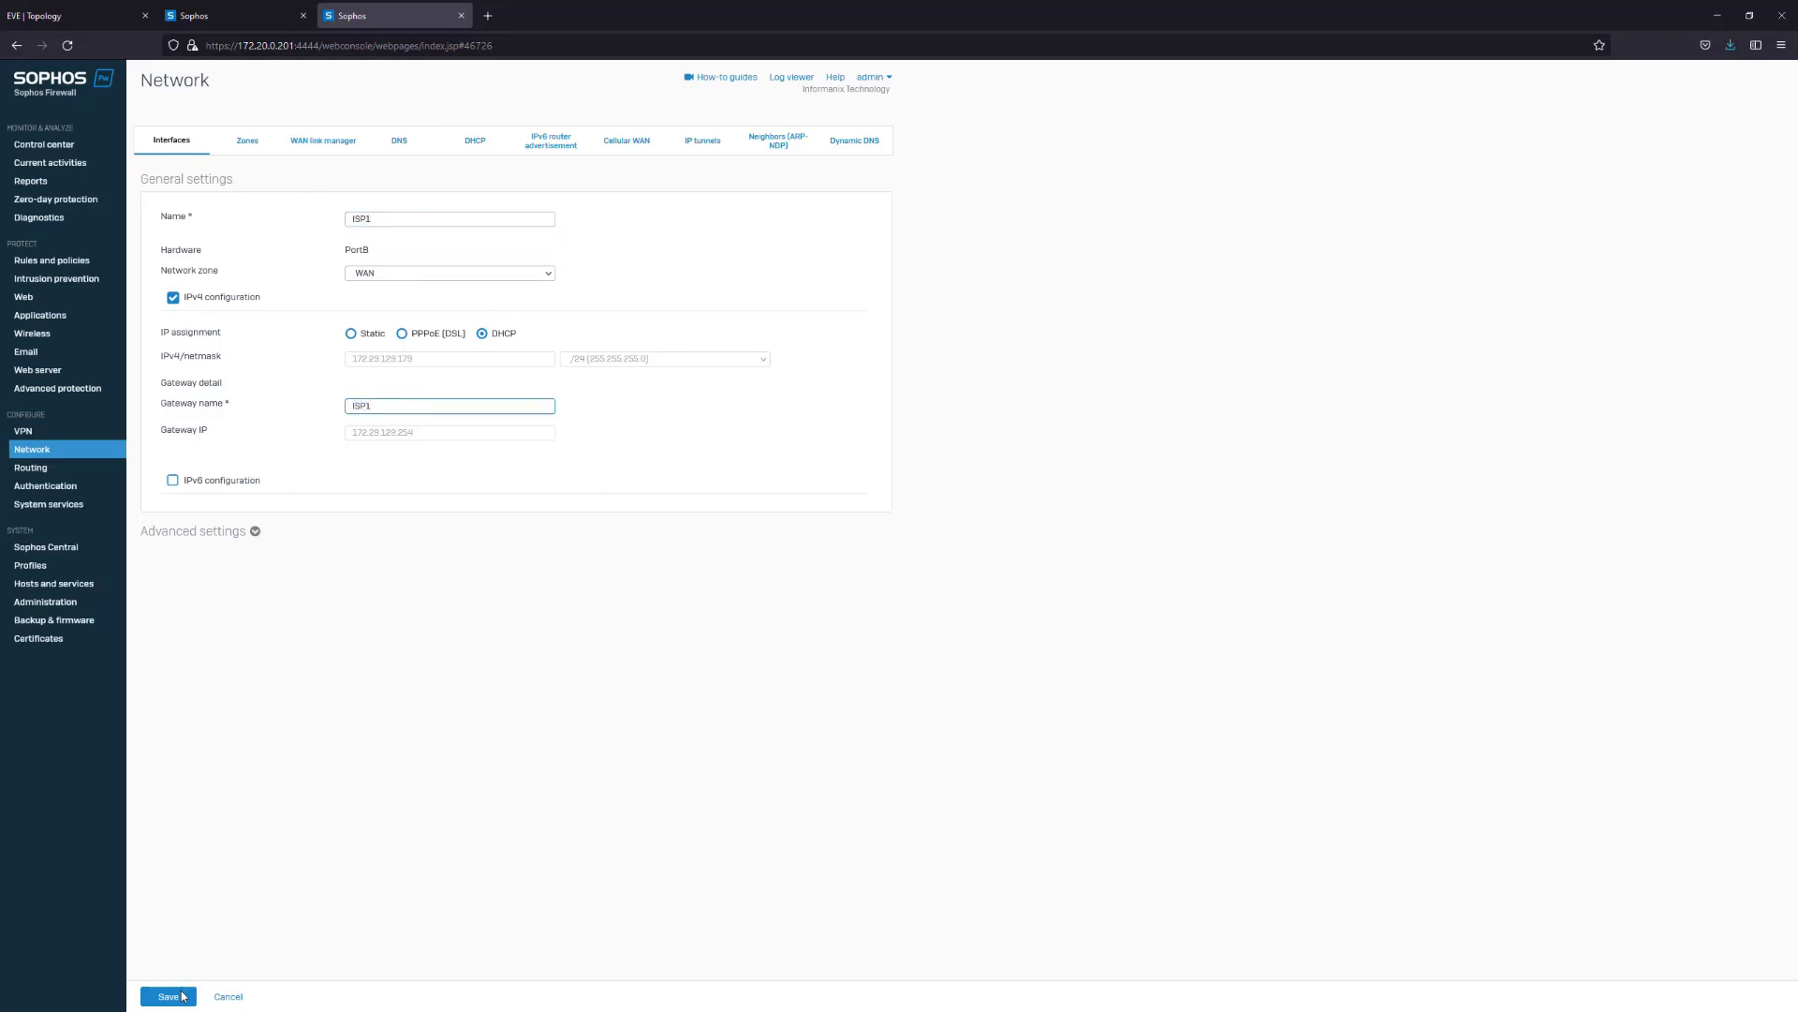
click(178, 996)
click(863, 575)
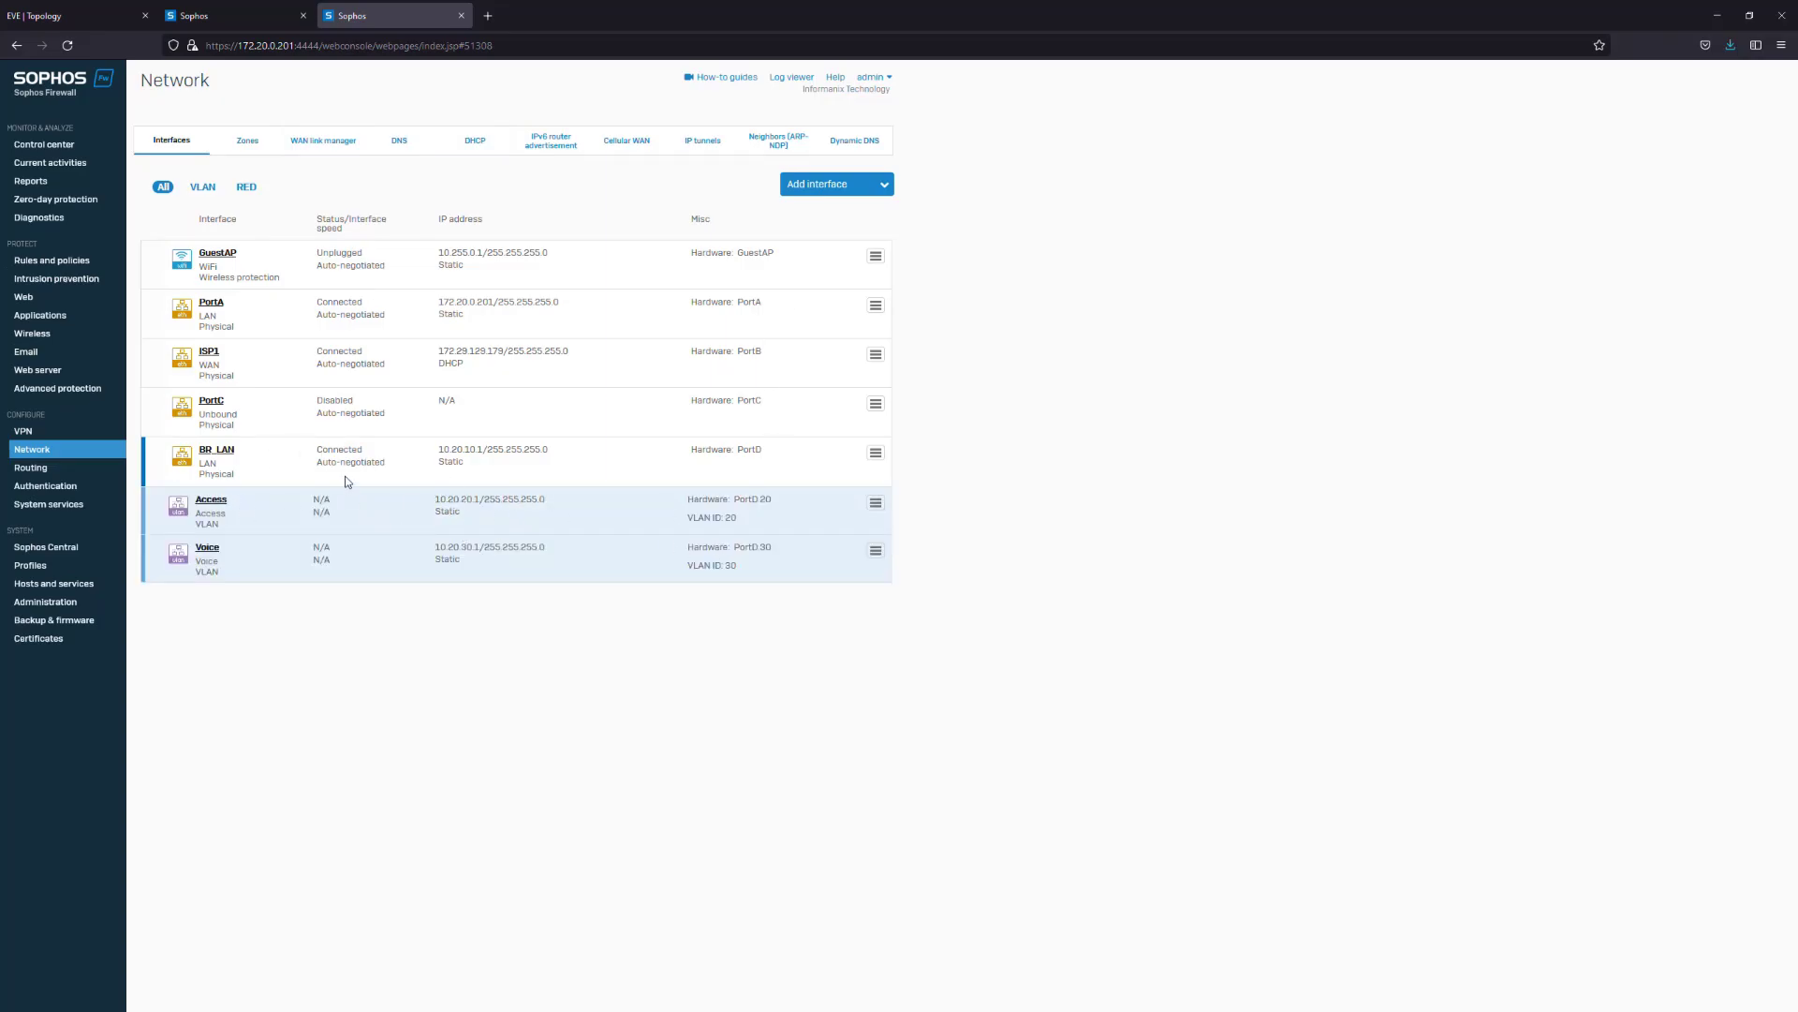
Check the Access and Voice VLANs under BR_LAN, then go to the IP host list
click(154, 460)
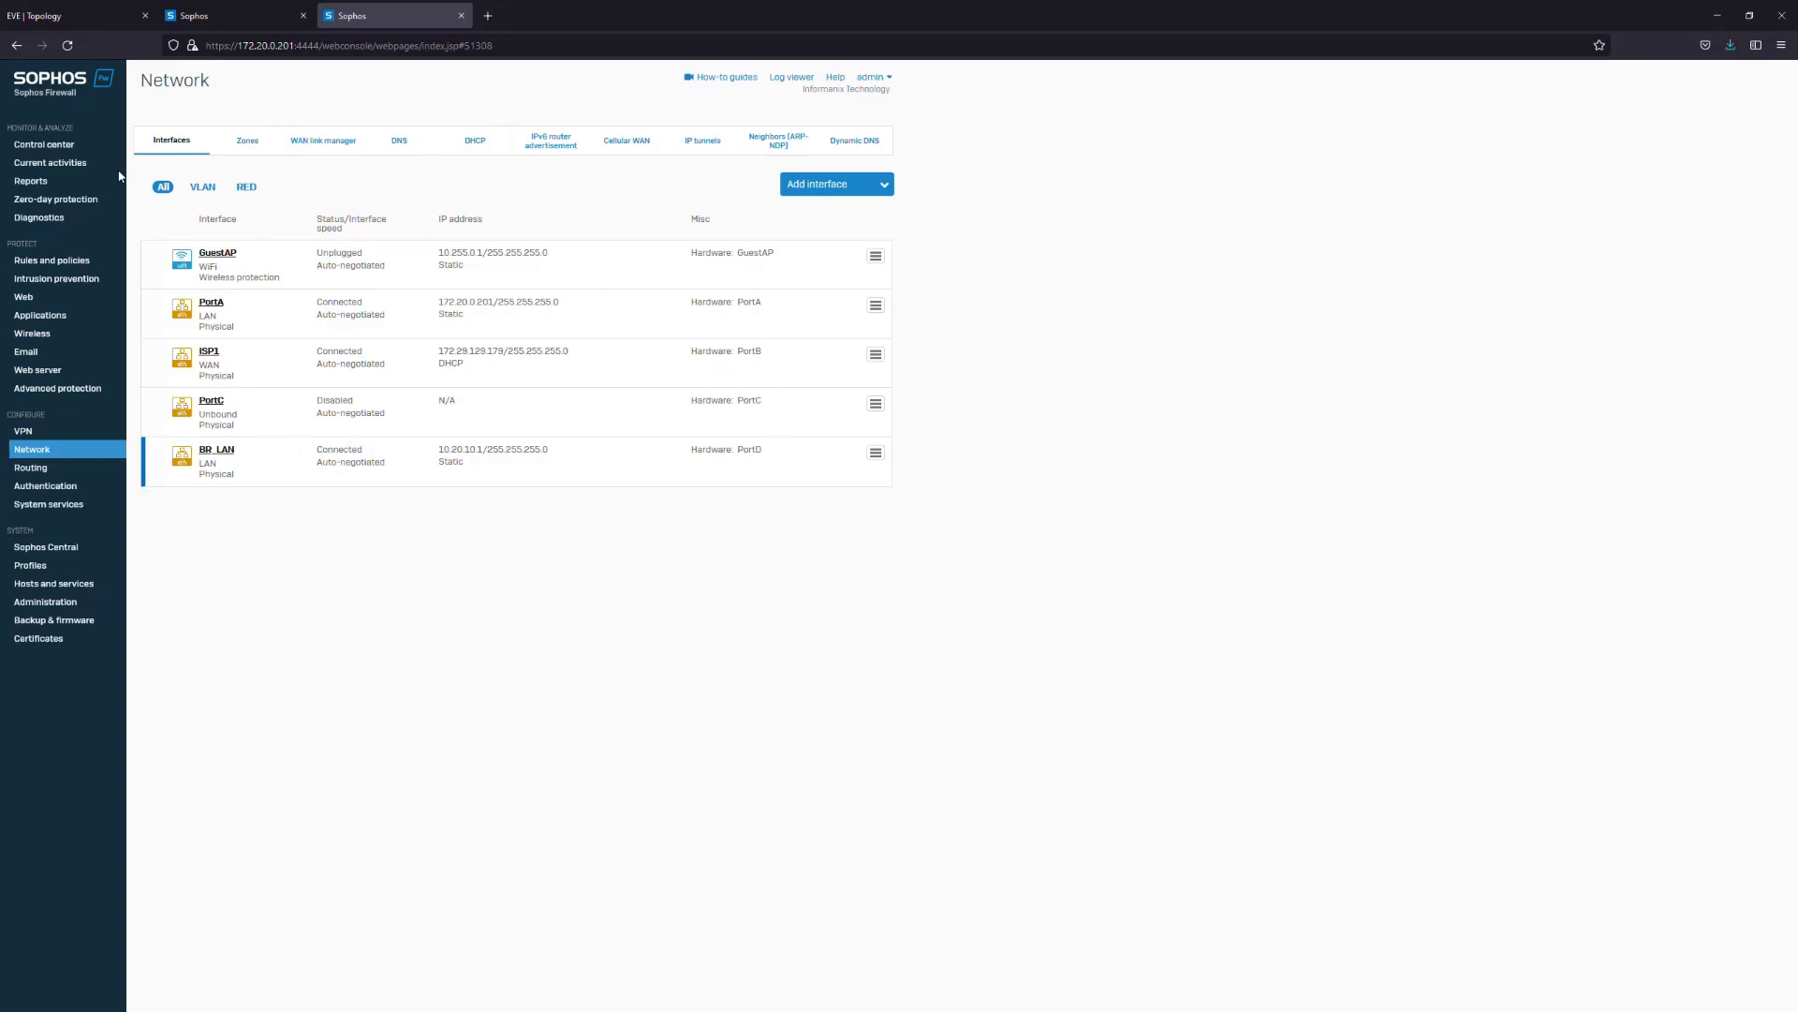
click(158, 478)
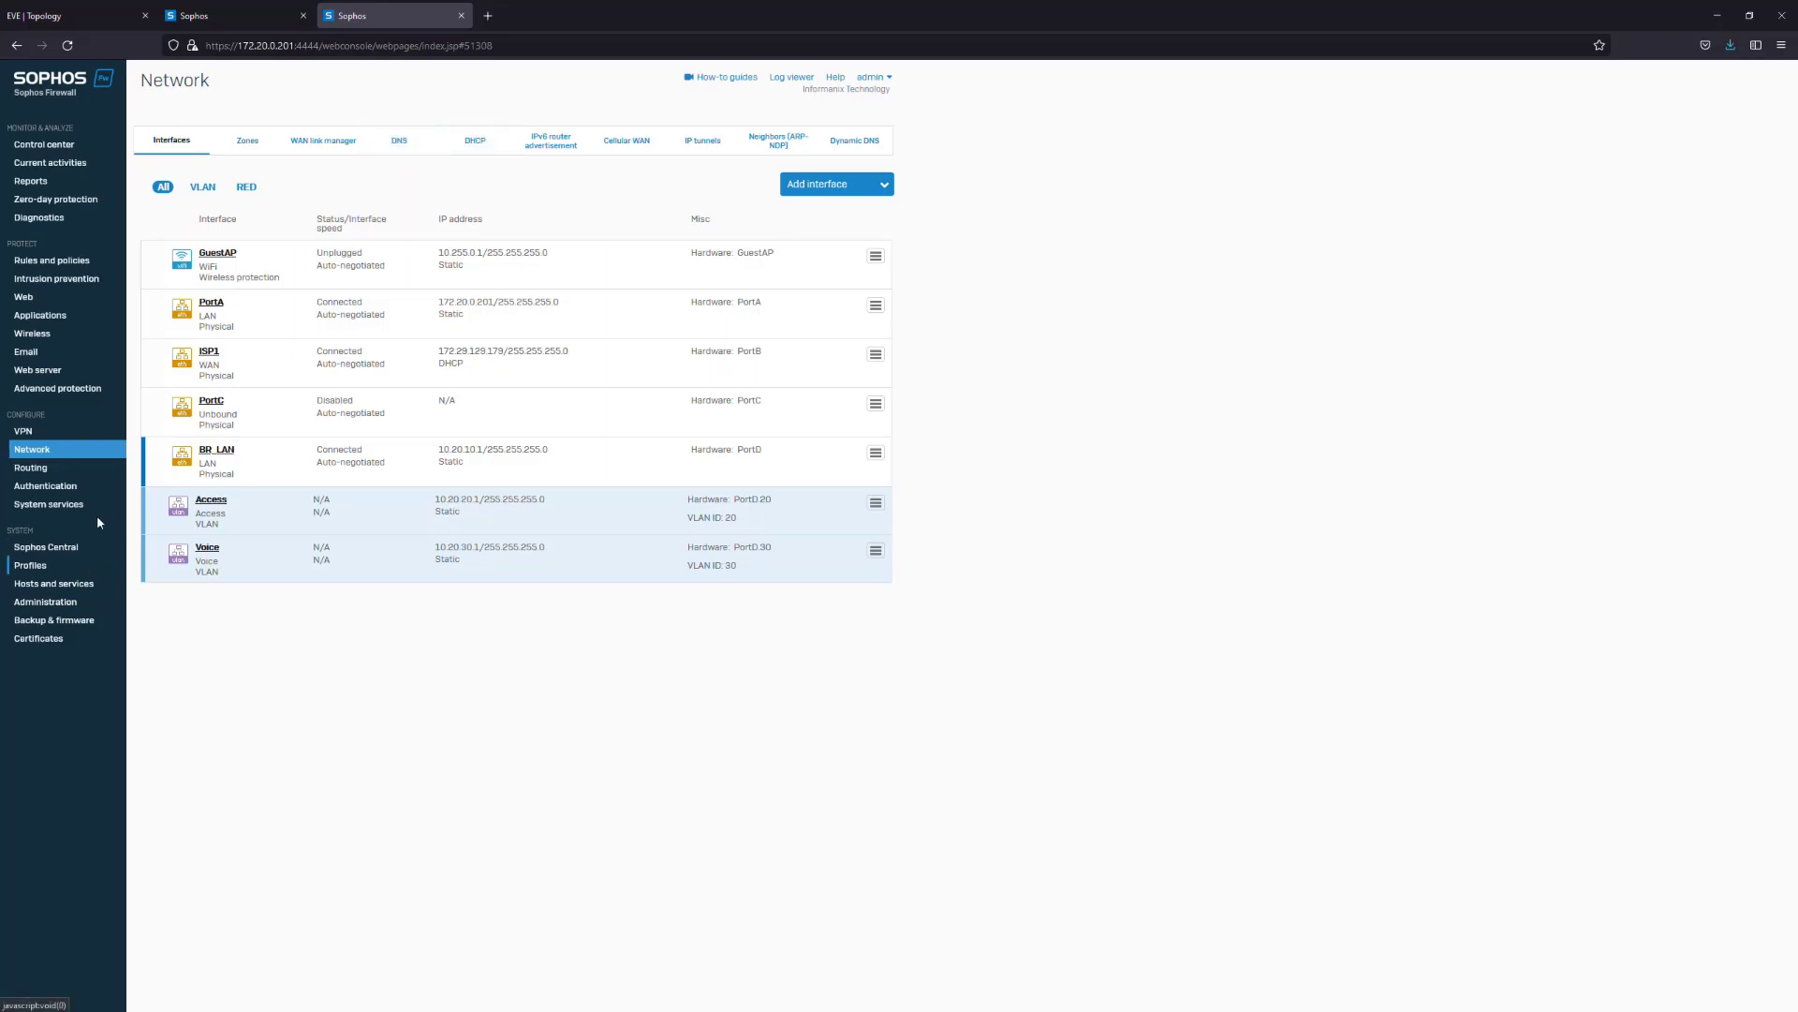
click(60, 605)
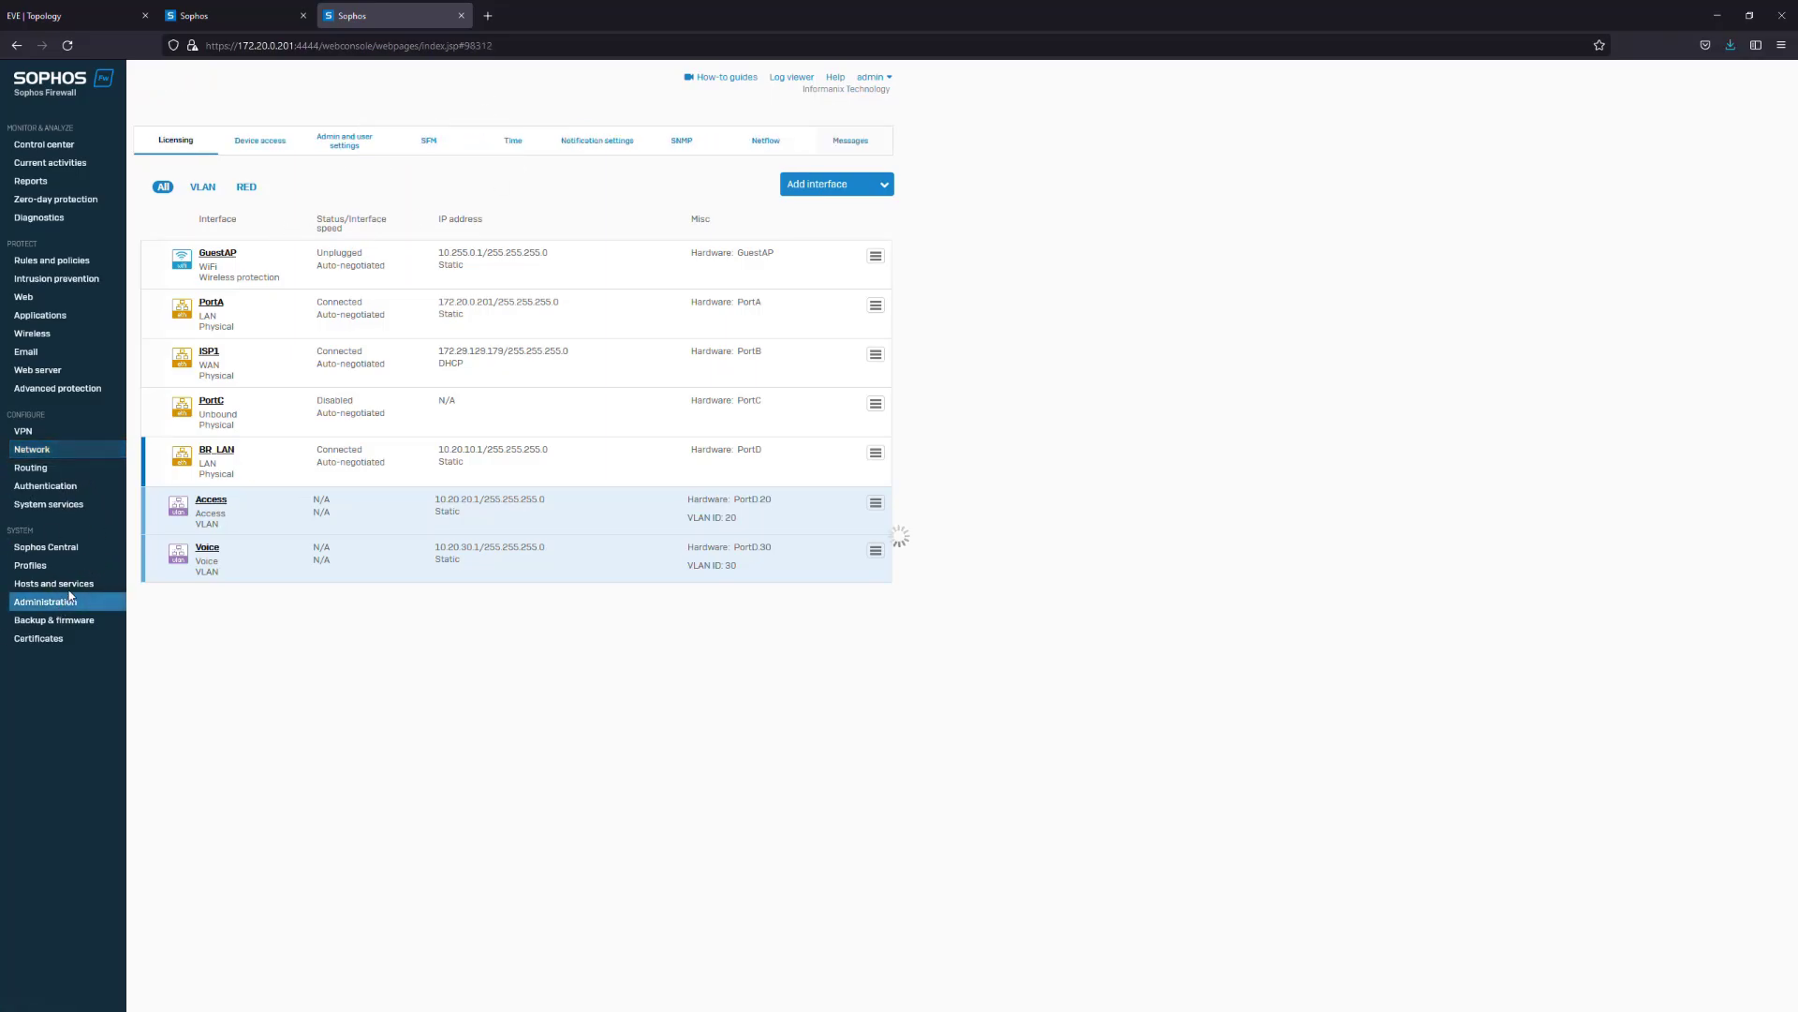
click(56, 584)
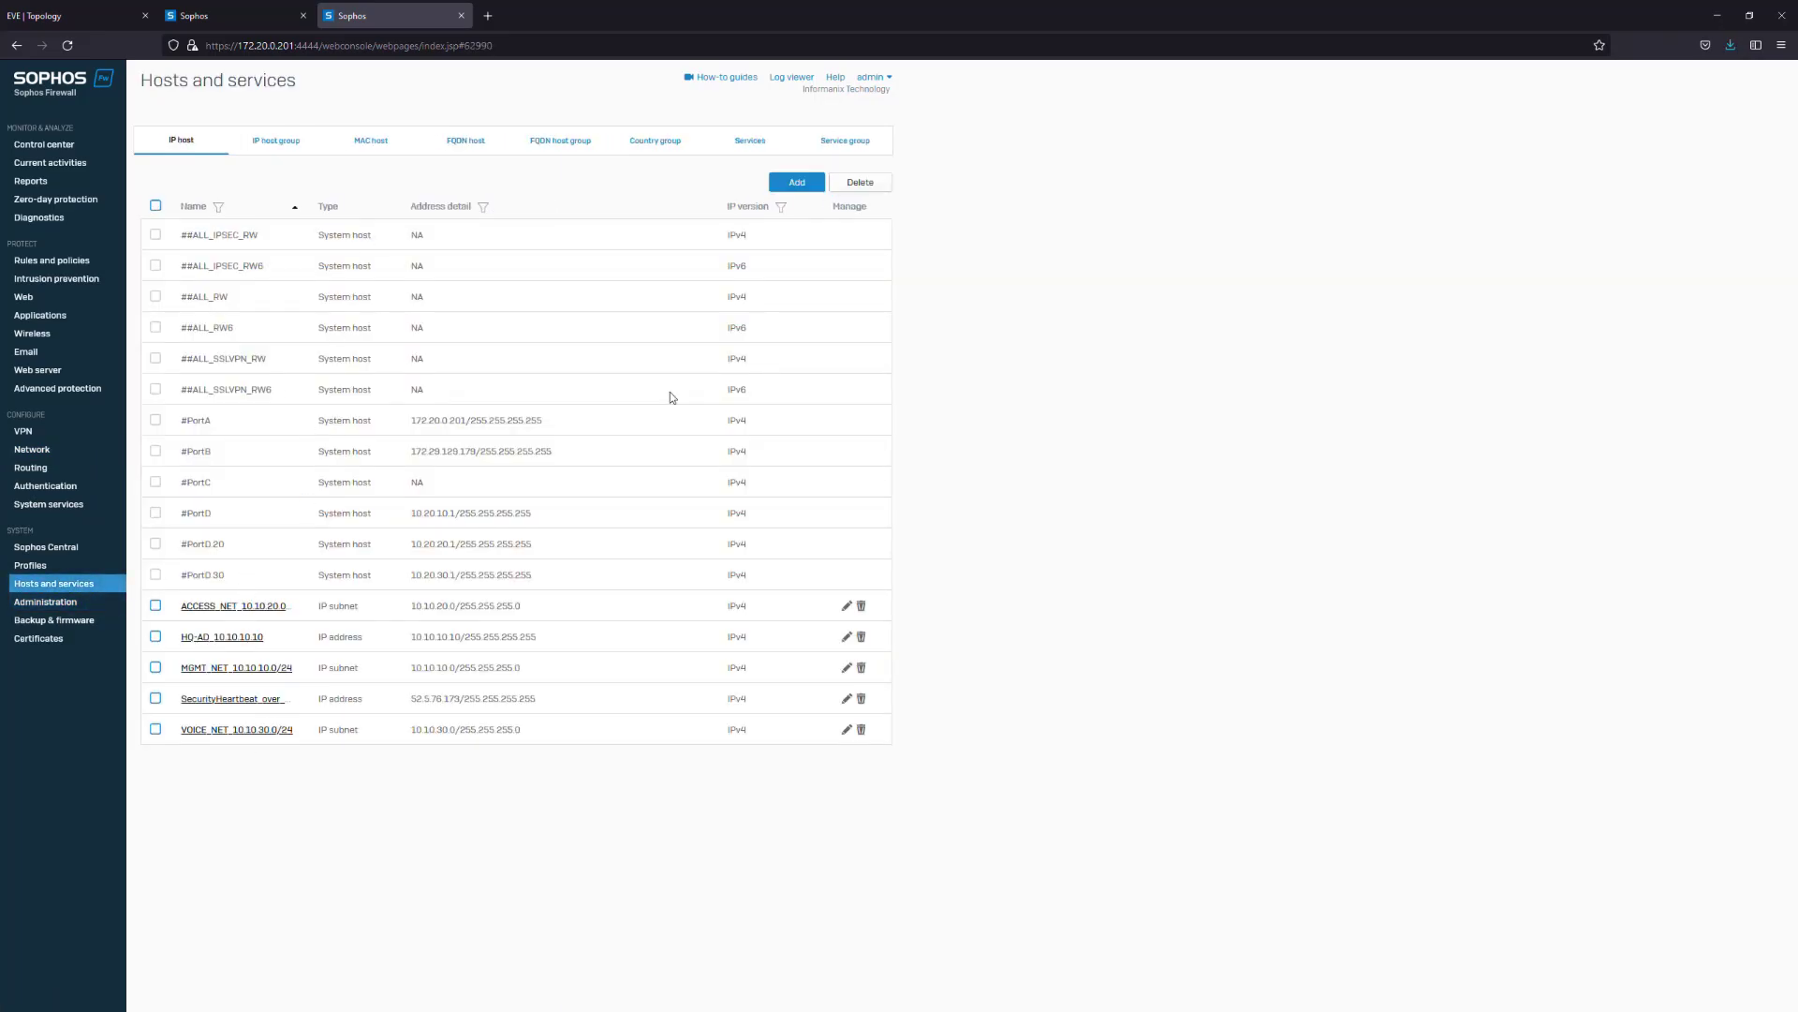
Add network host BR_ACCESS_NET_10.20.20.0/24 for network 10.20.20.0/24
click(811, 183)
text(A)
text(BR_ACCE)
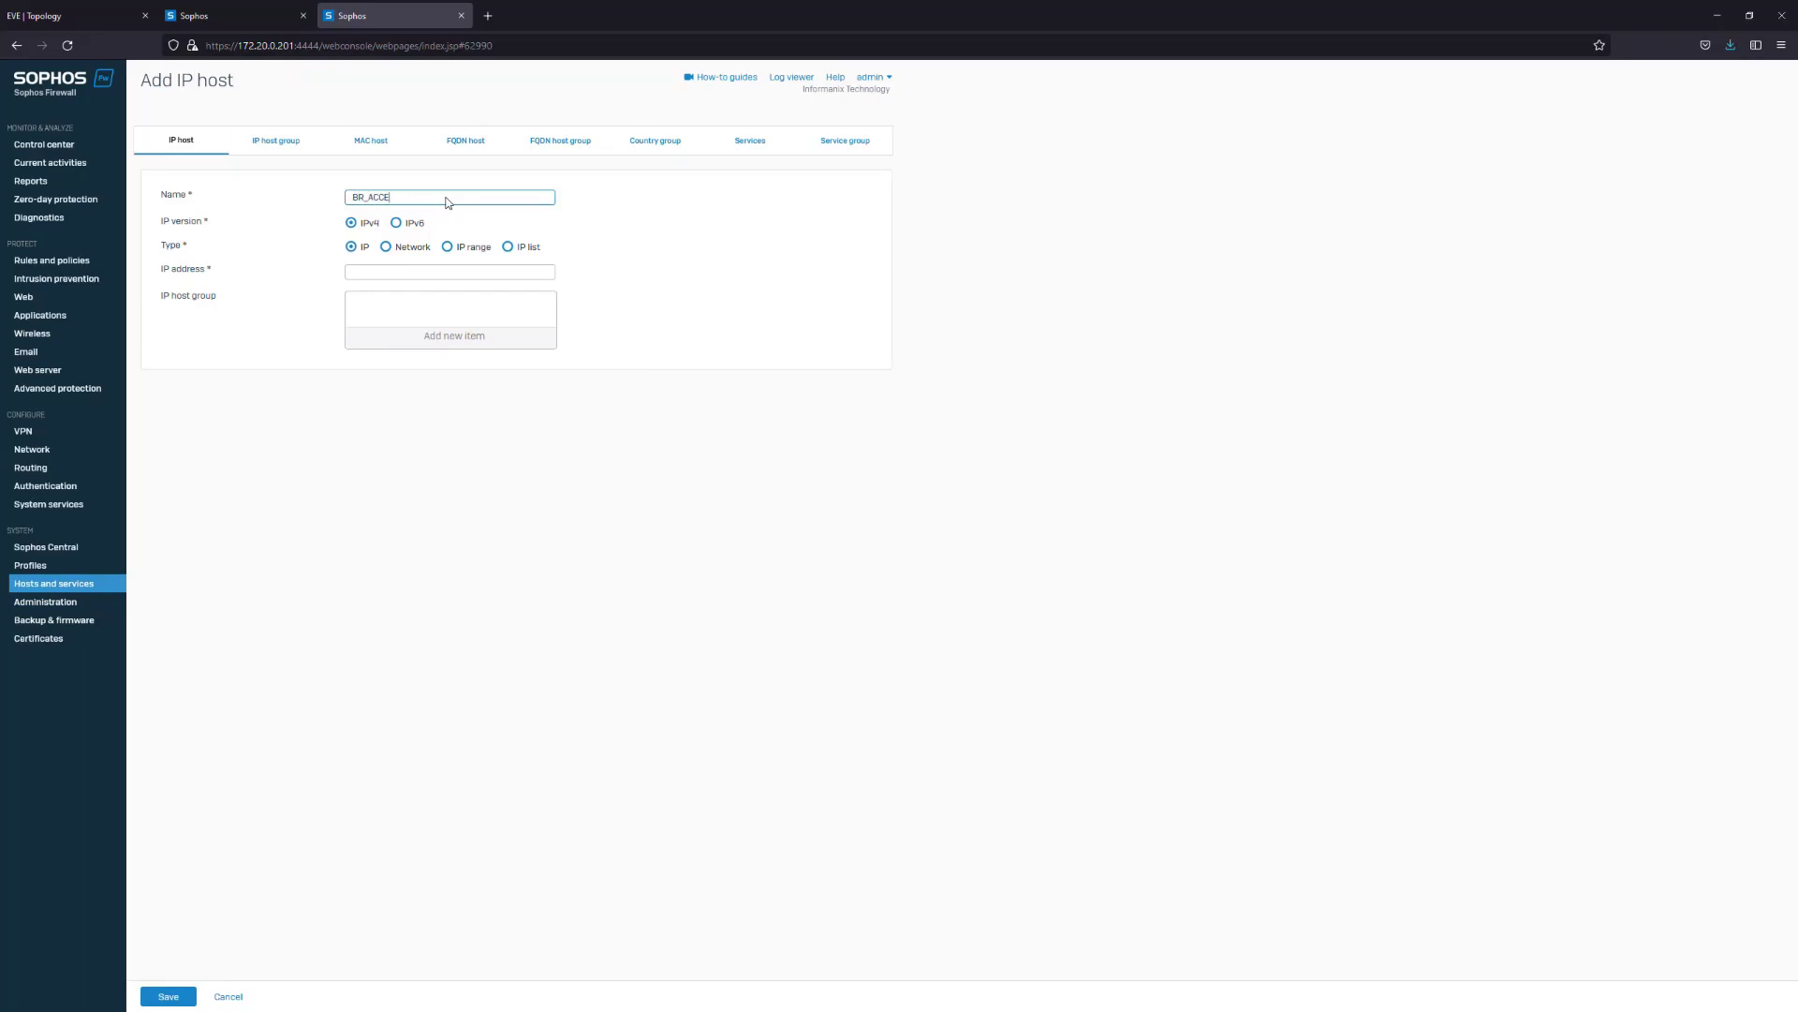
text(SS_NET_10.20.20.0/24)
click(387, 246)
click(393, 271)
text(10.20.20.0)
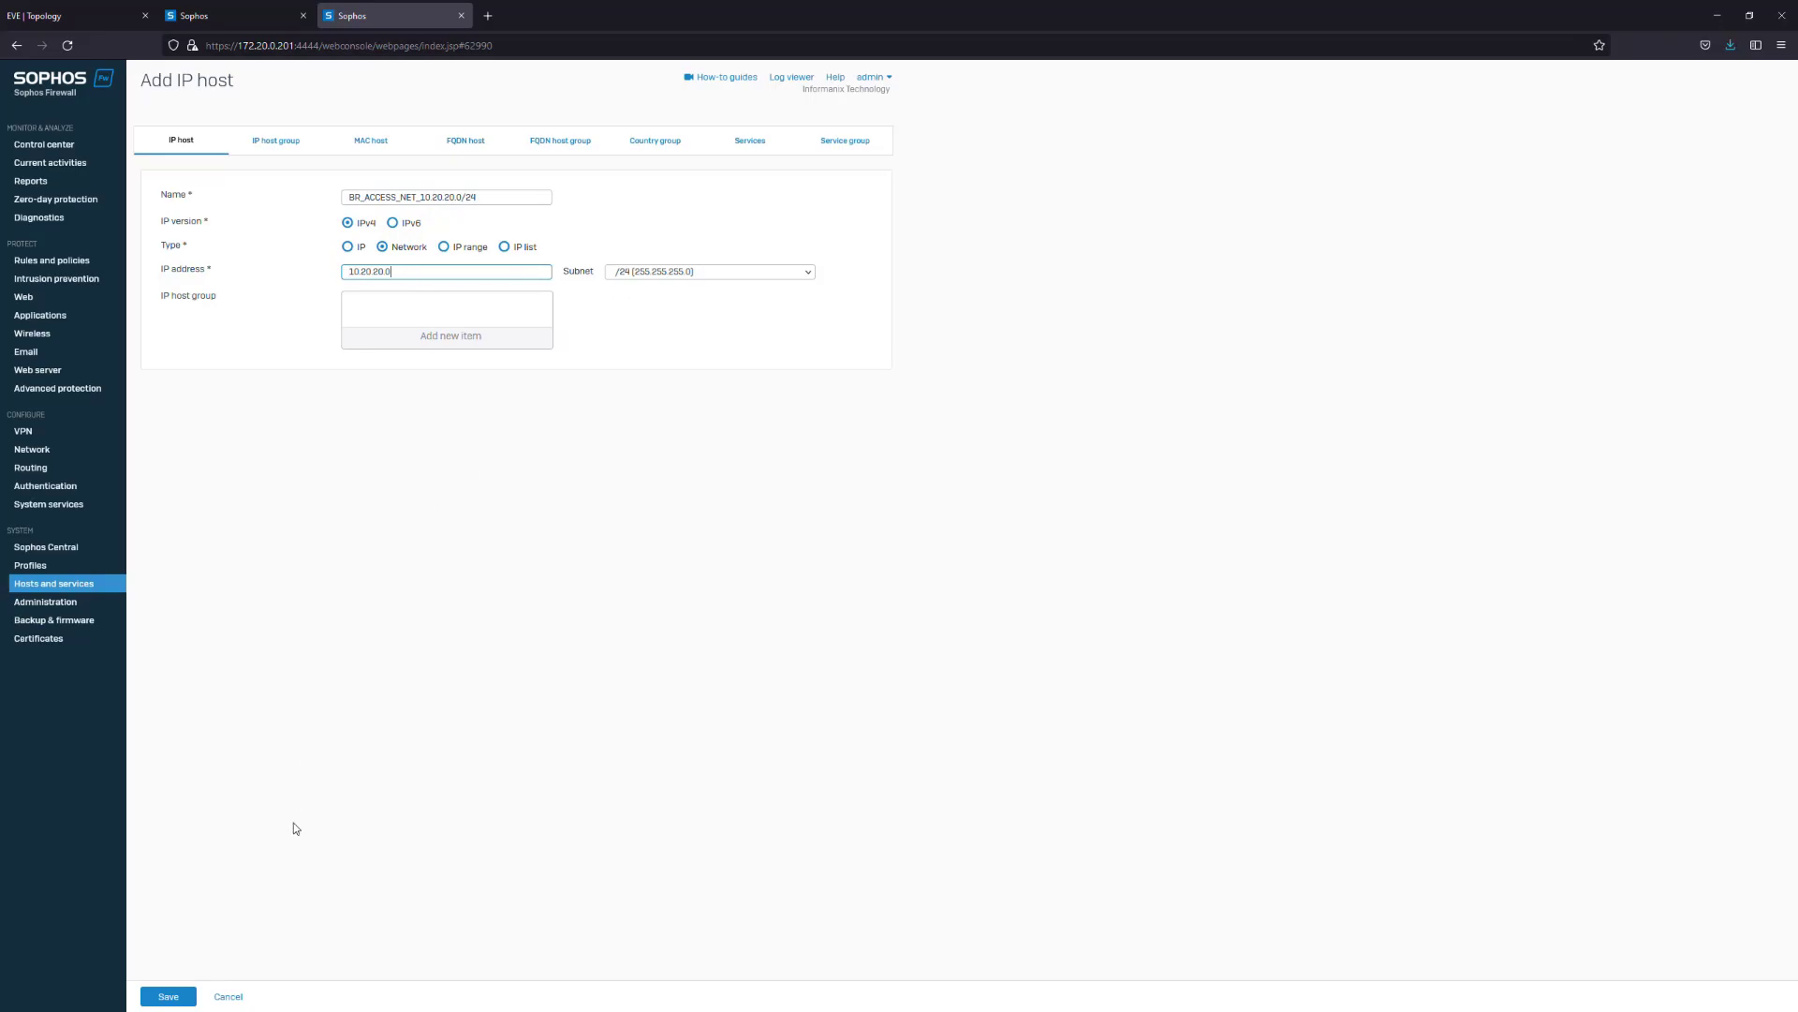
click(171, 996)
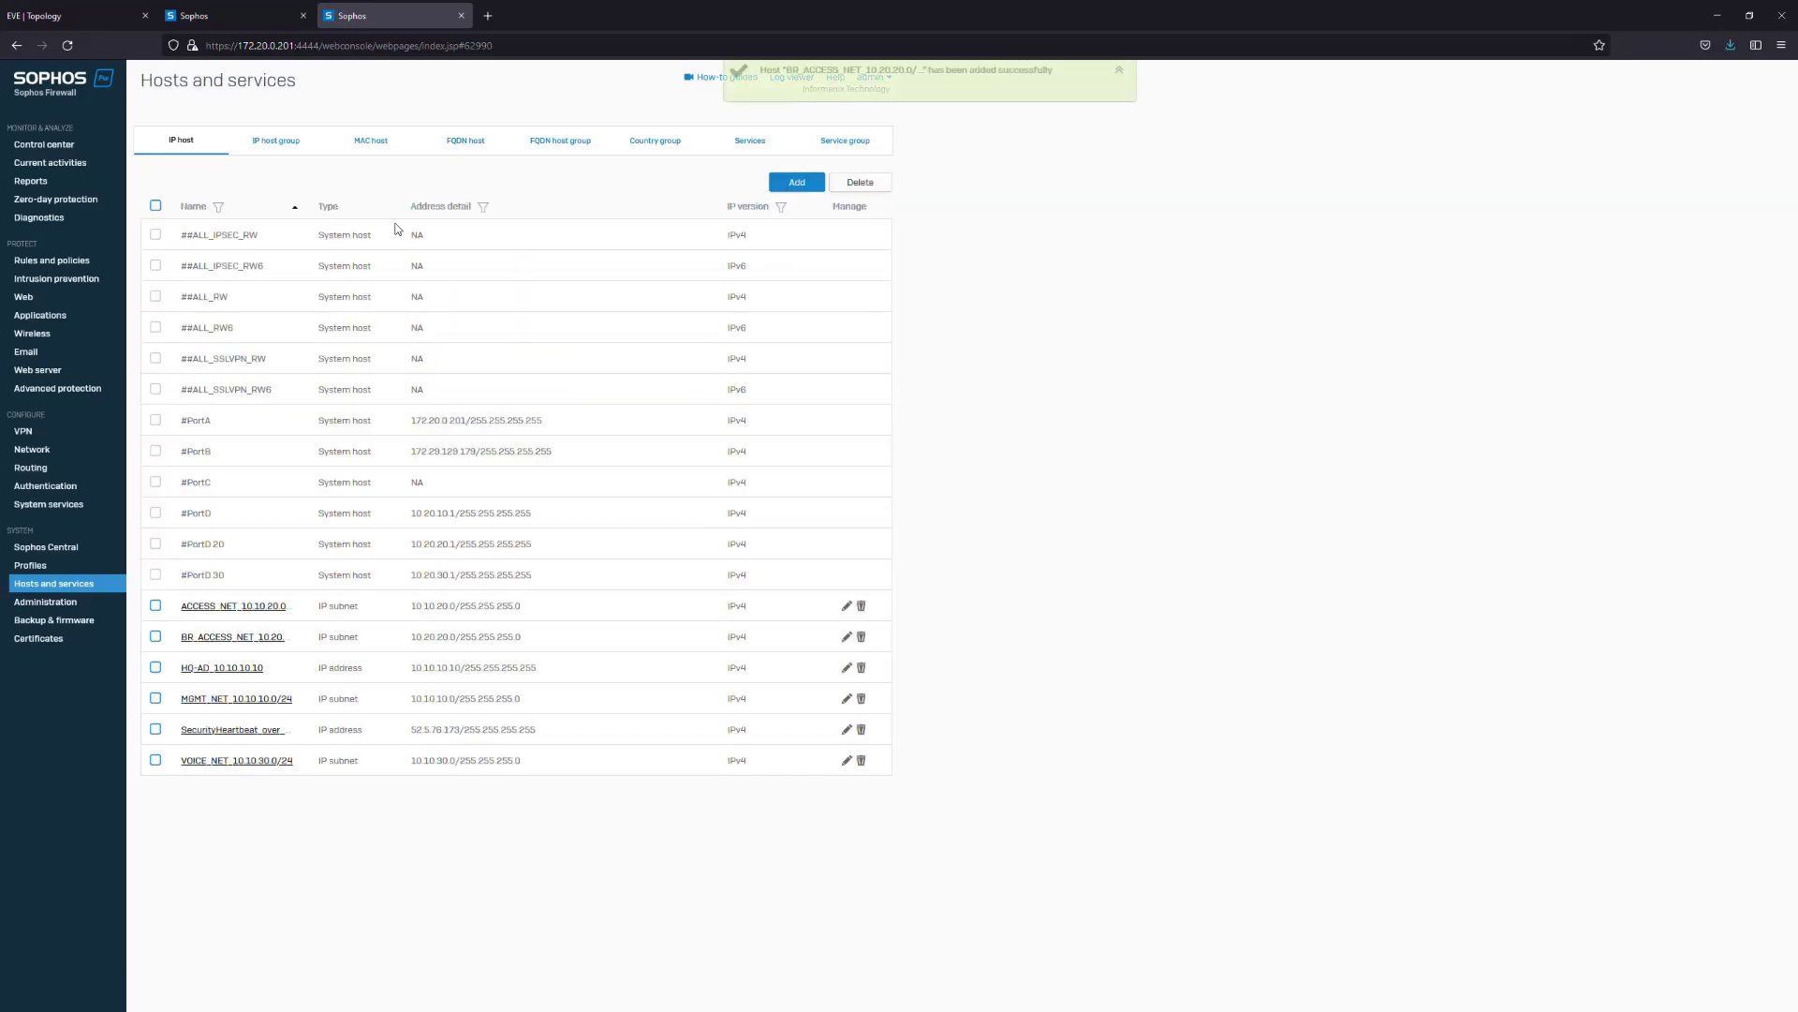
Add network IP host BR_VOICE_NET_10.20.30.0/24 for 10.20.30.0/24 and save it
click(798, 180)
text(BR)
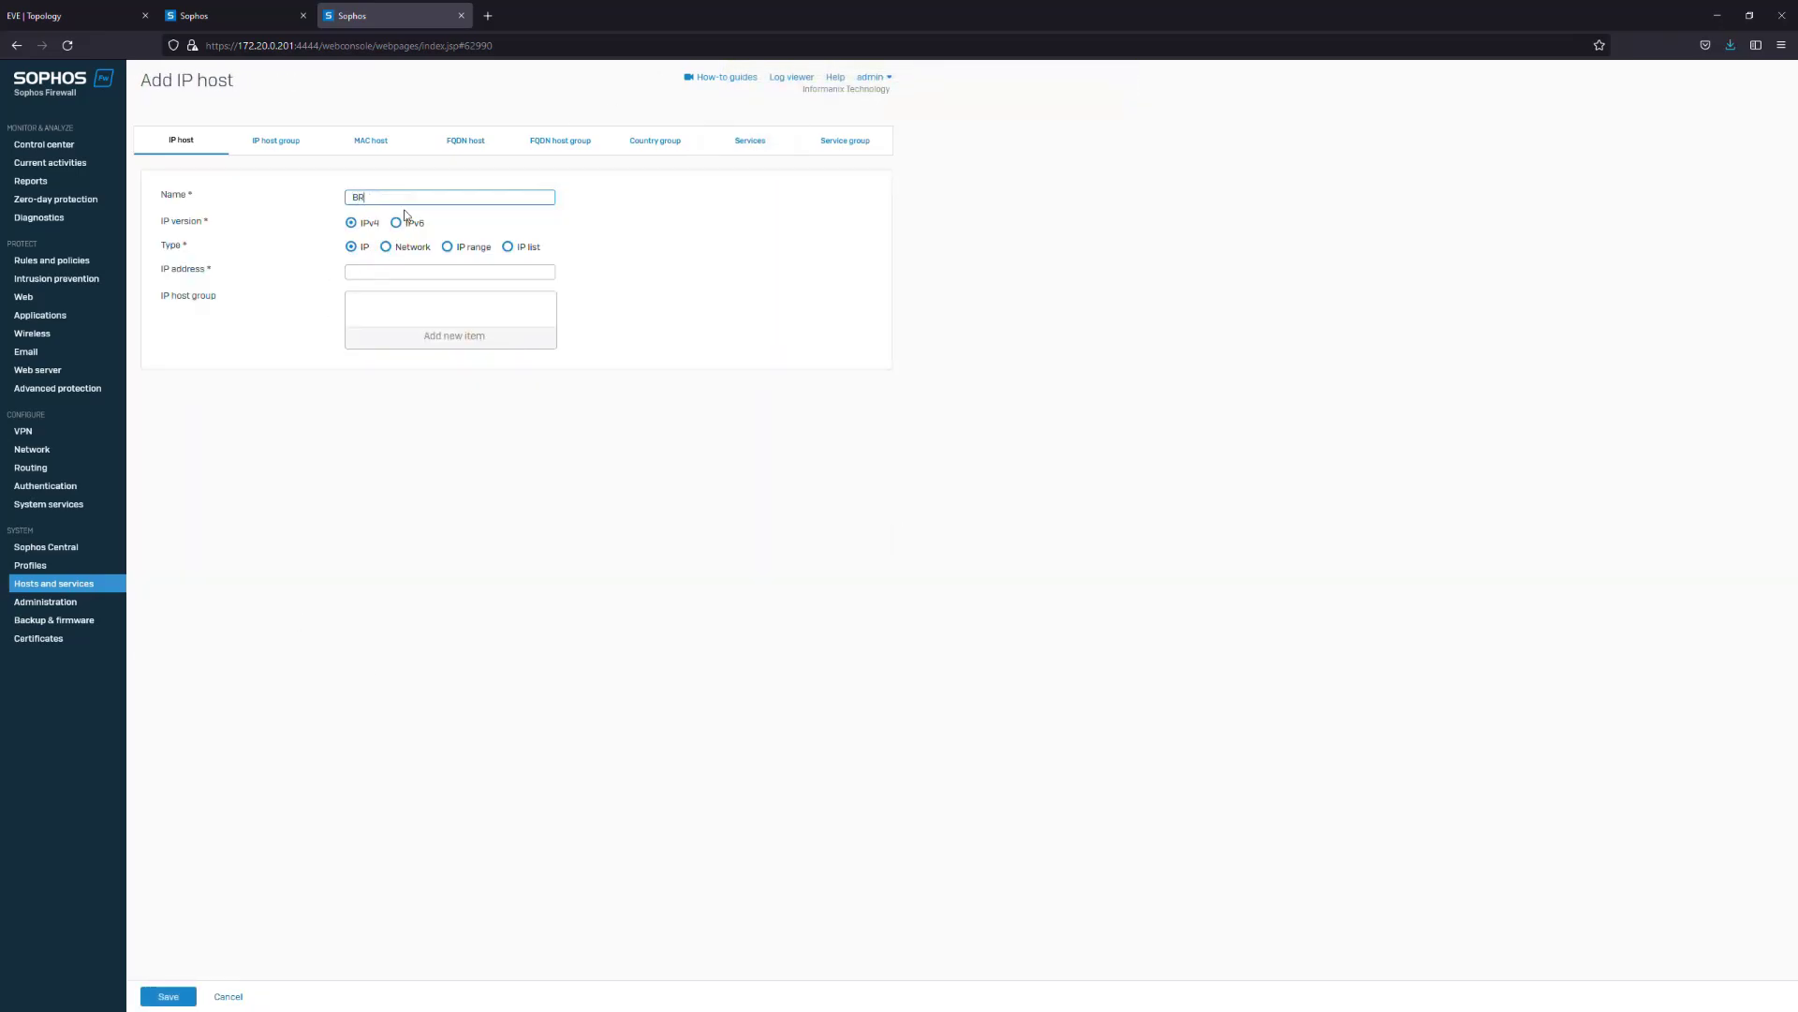
text(_VOICE_NET_10.20.30.0/24)
click(385, 247)
click(382, 274)
text(10.20)
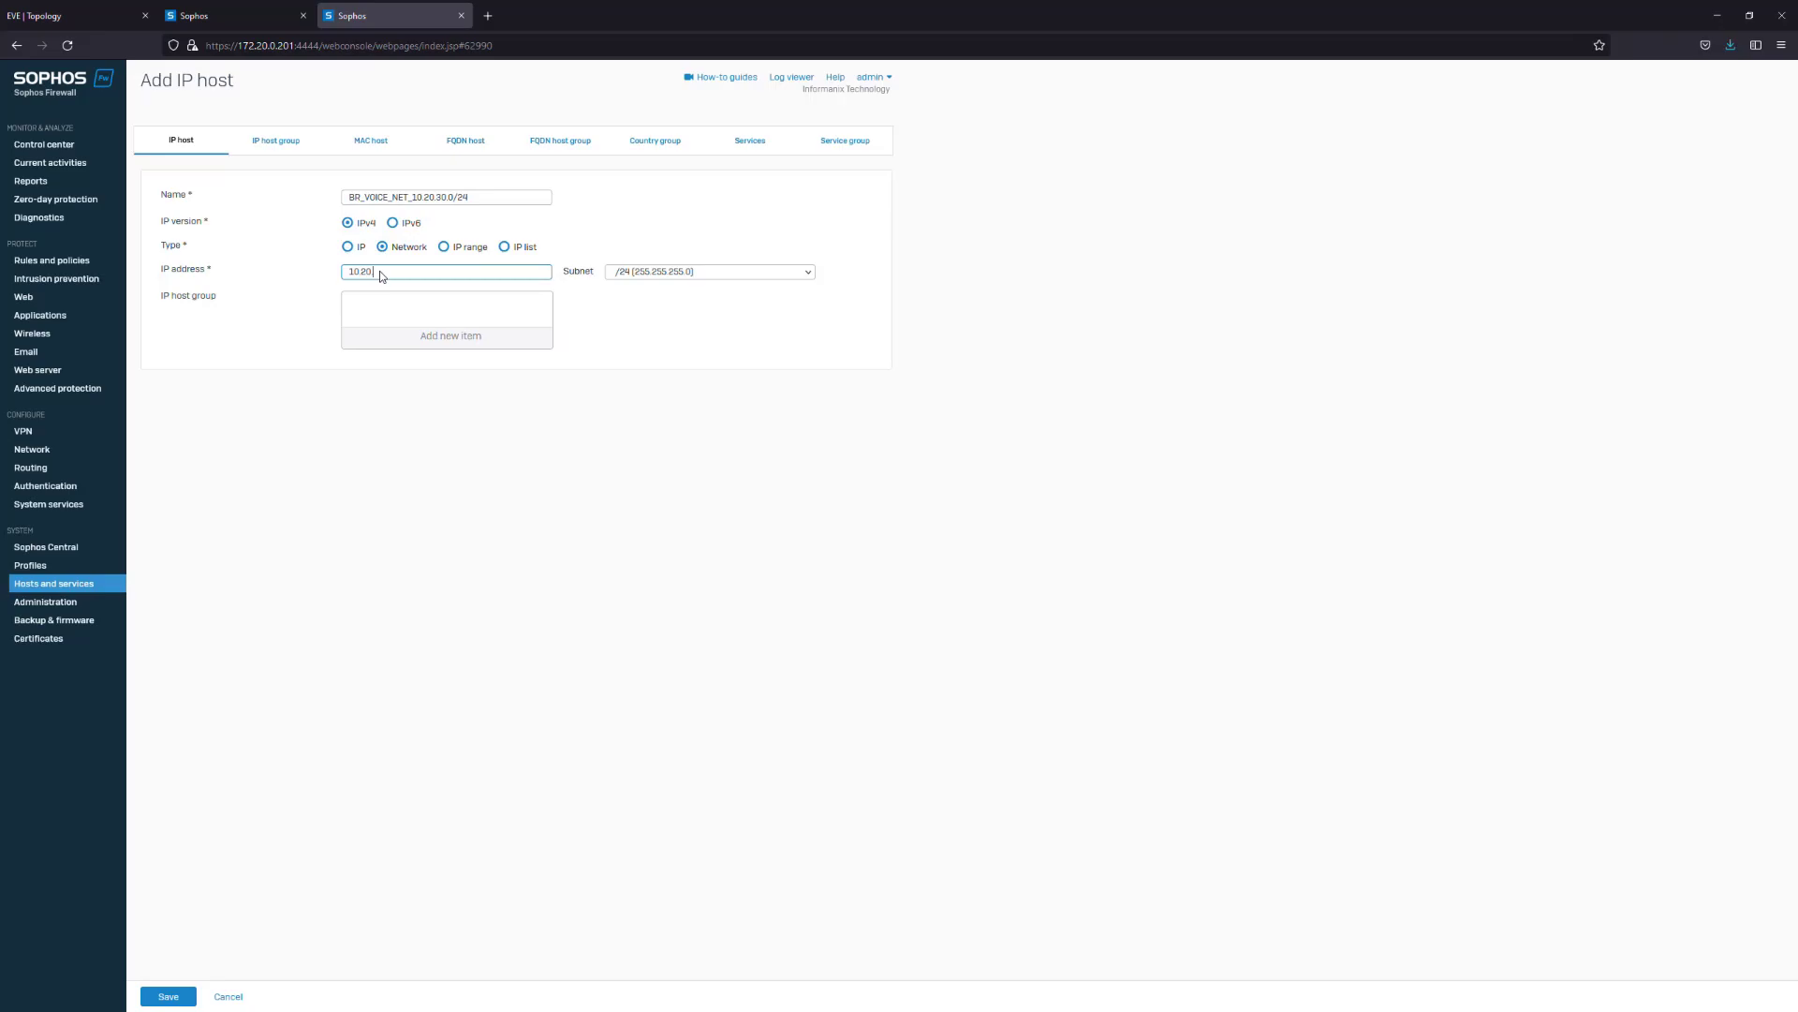
text(.30.0)
click(181, 993)
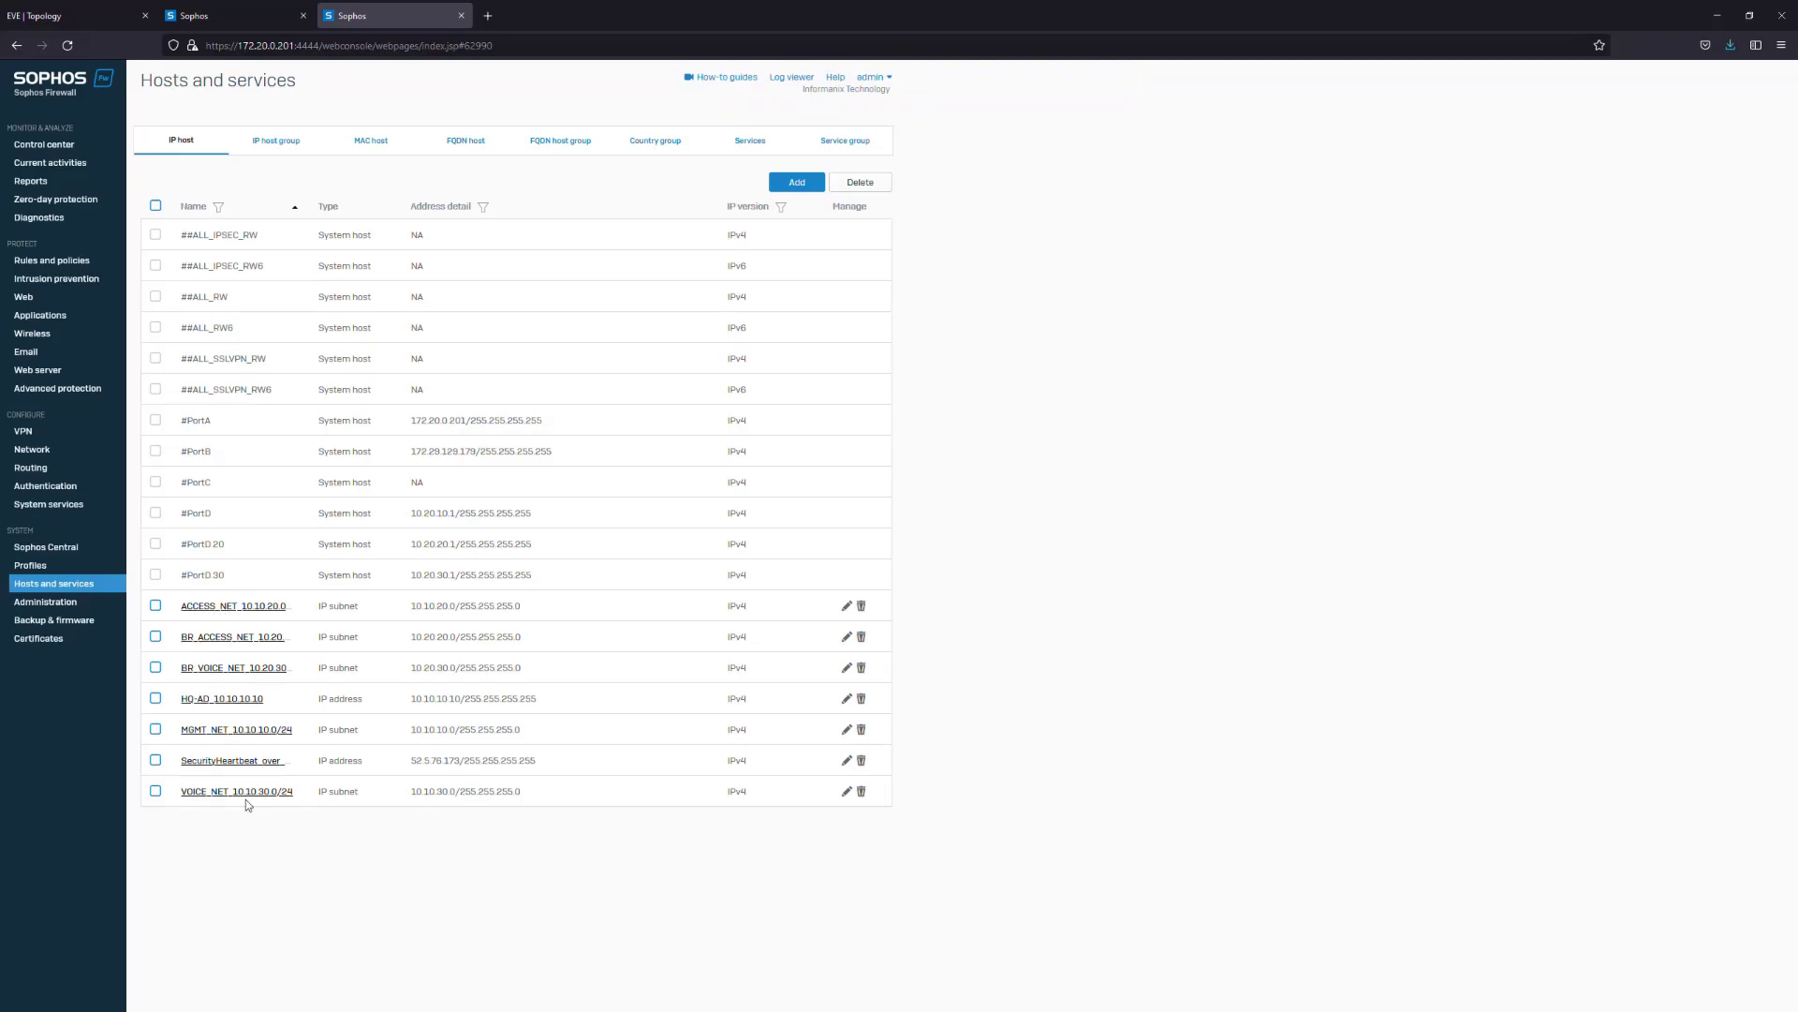
Go to Rules and policies to bring up the firewall rules list
drag(413, 736, 517, 695)
click(494, 736)
click(52, 260)
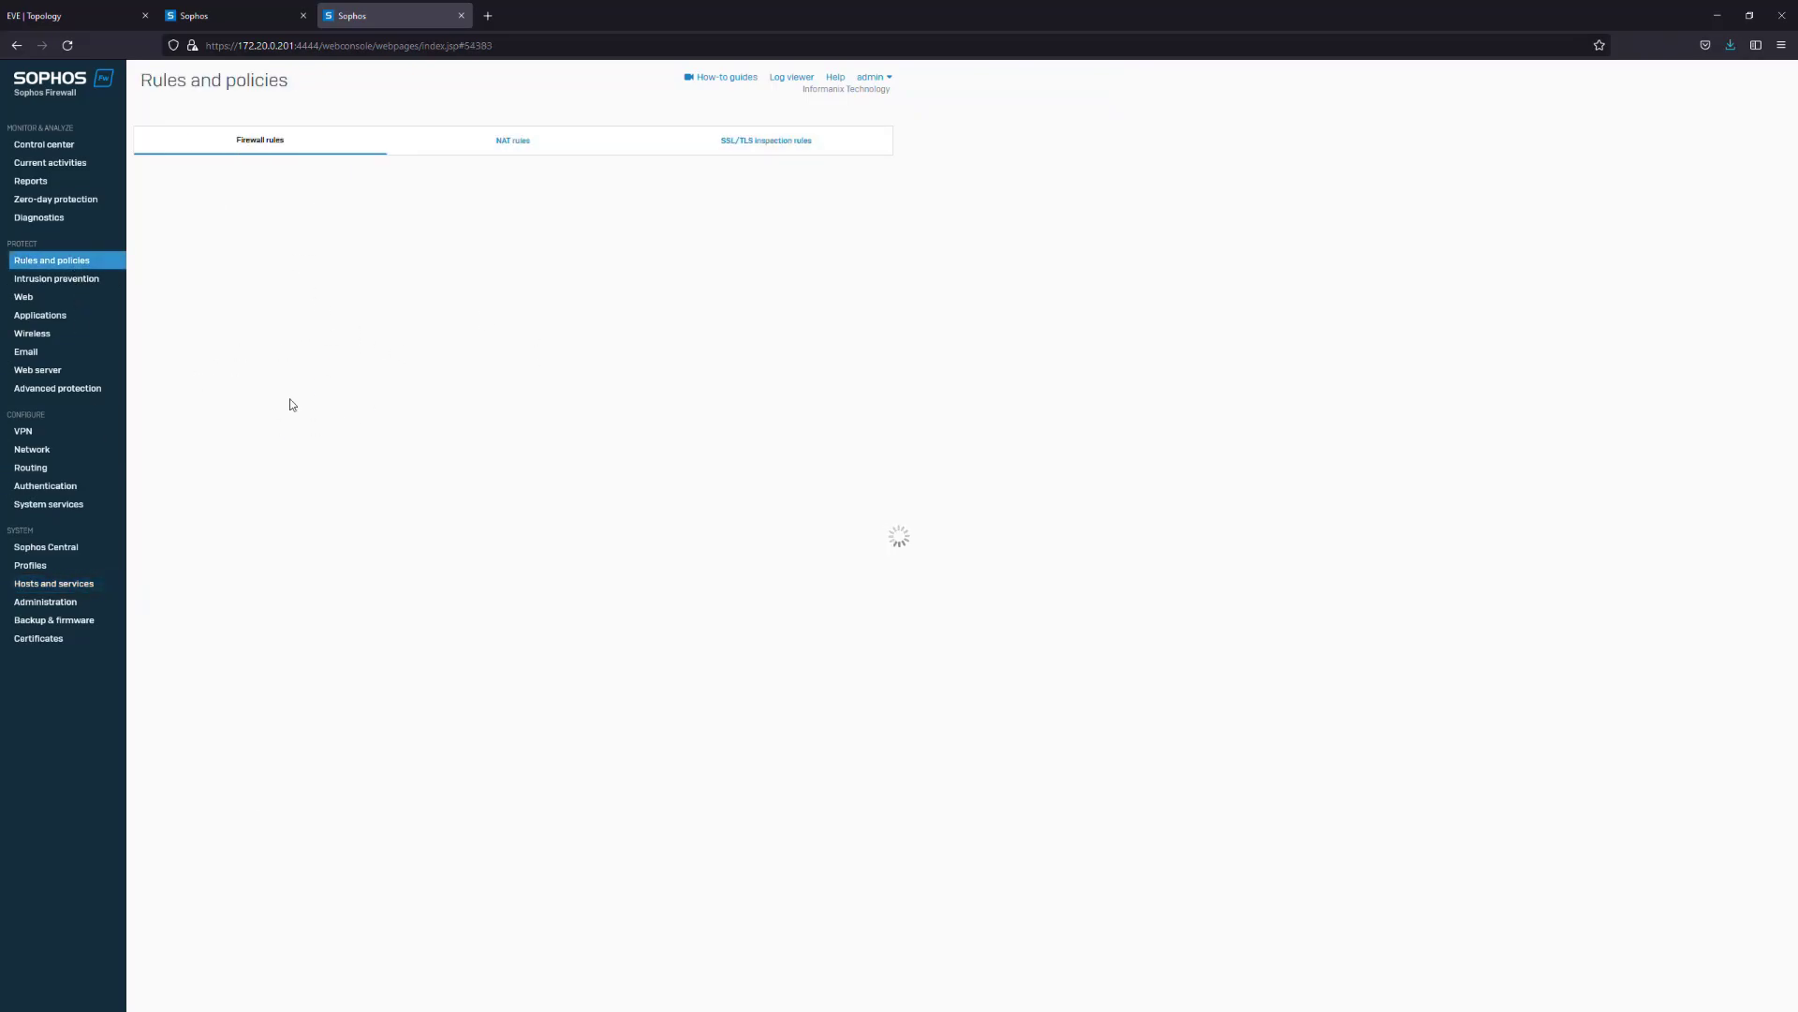